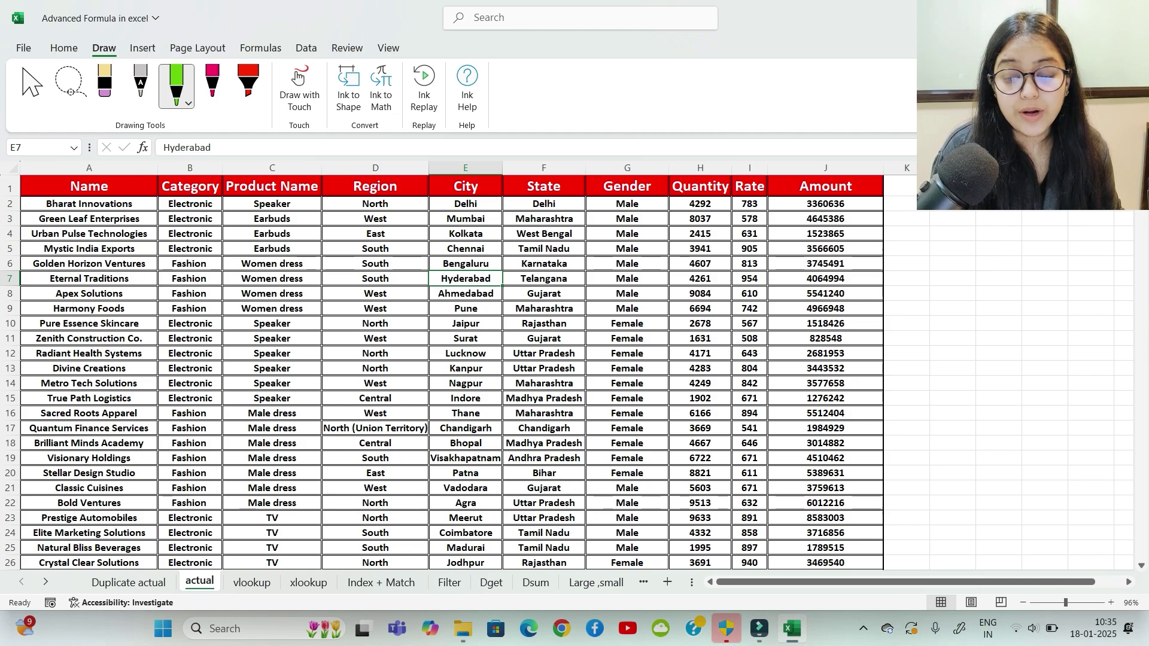
Step: Review the actual sheet's Name, Category, Product Name, Region, City, State and Gender columns, then go to the vlookup sheet
key(ctrl+Page_Up)
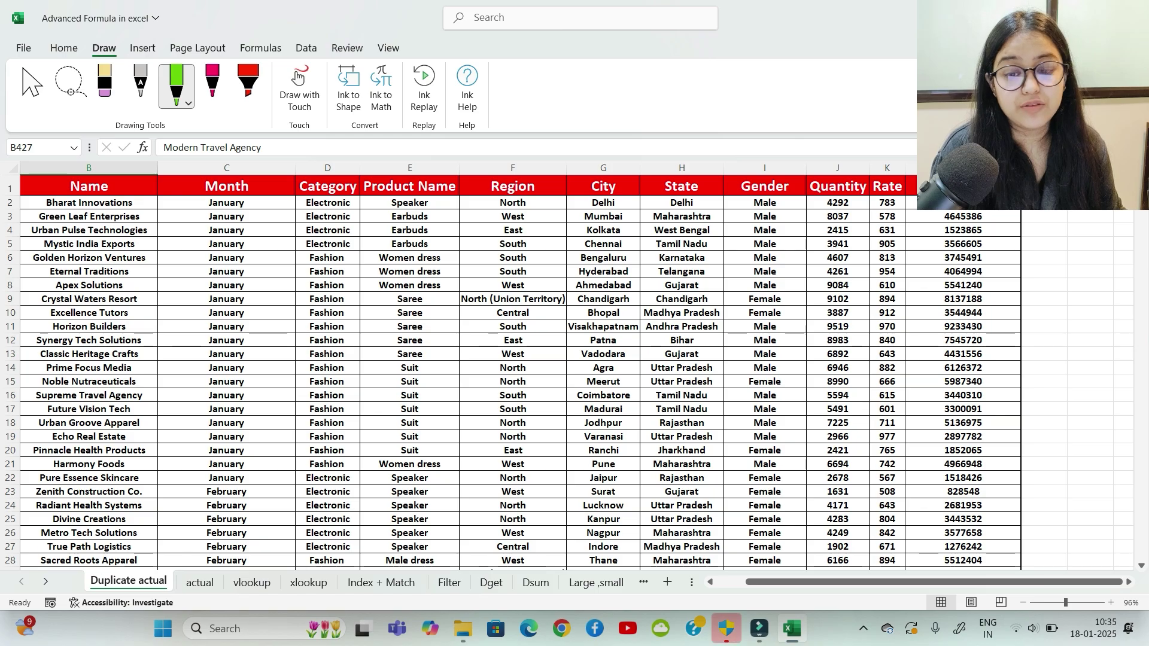
click(200, 582)
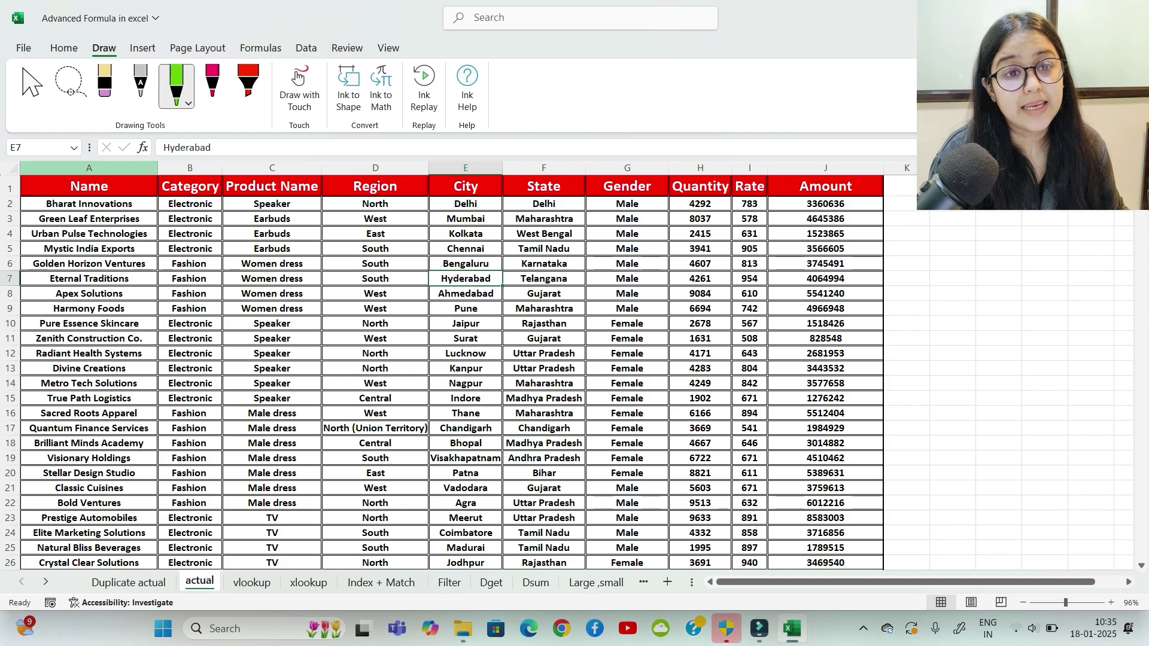
click(89, 168)
click(190, 186)
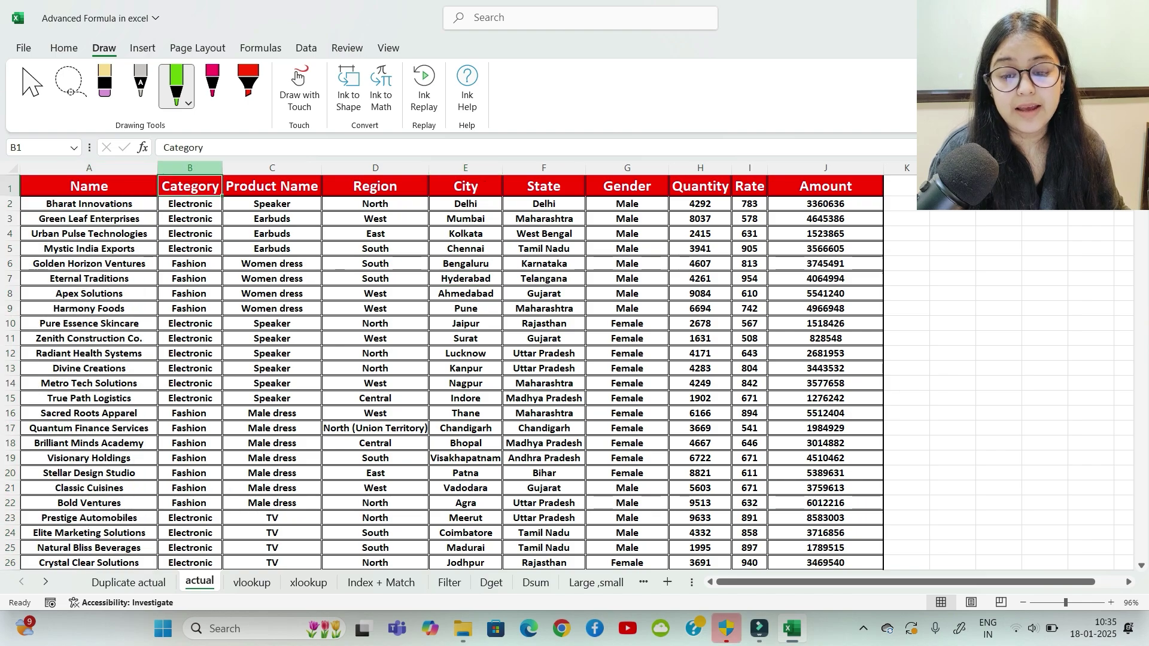
click(272, 186)
click(376, 187)
click(465, 186)
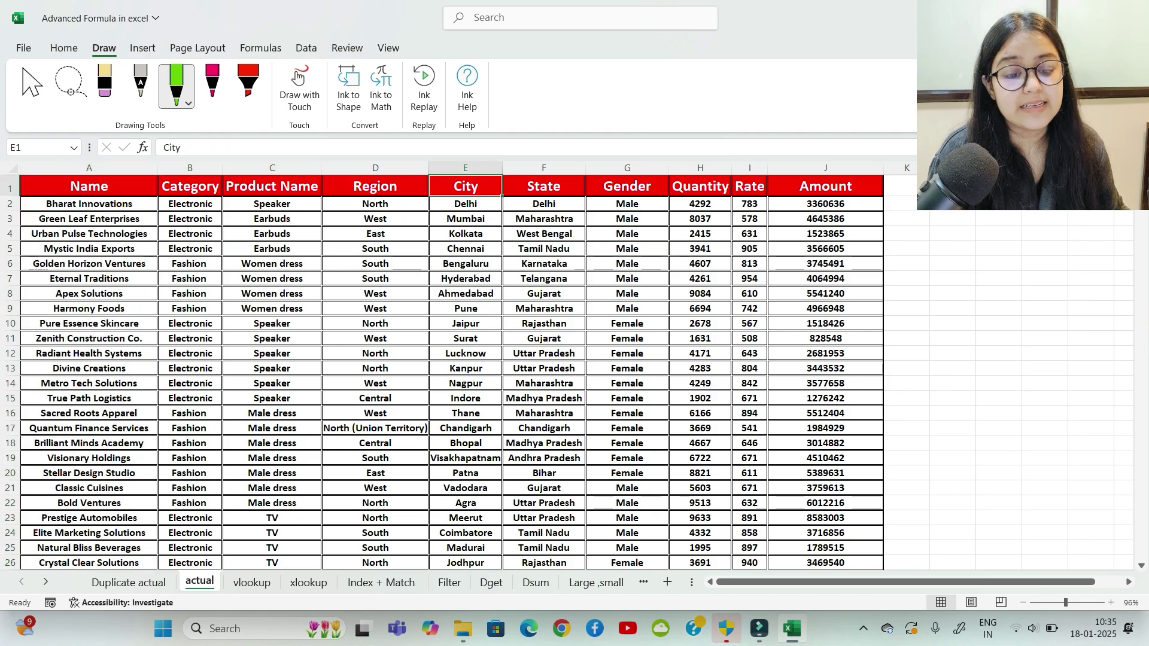
click(543, 186)
click(627, 187)
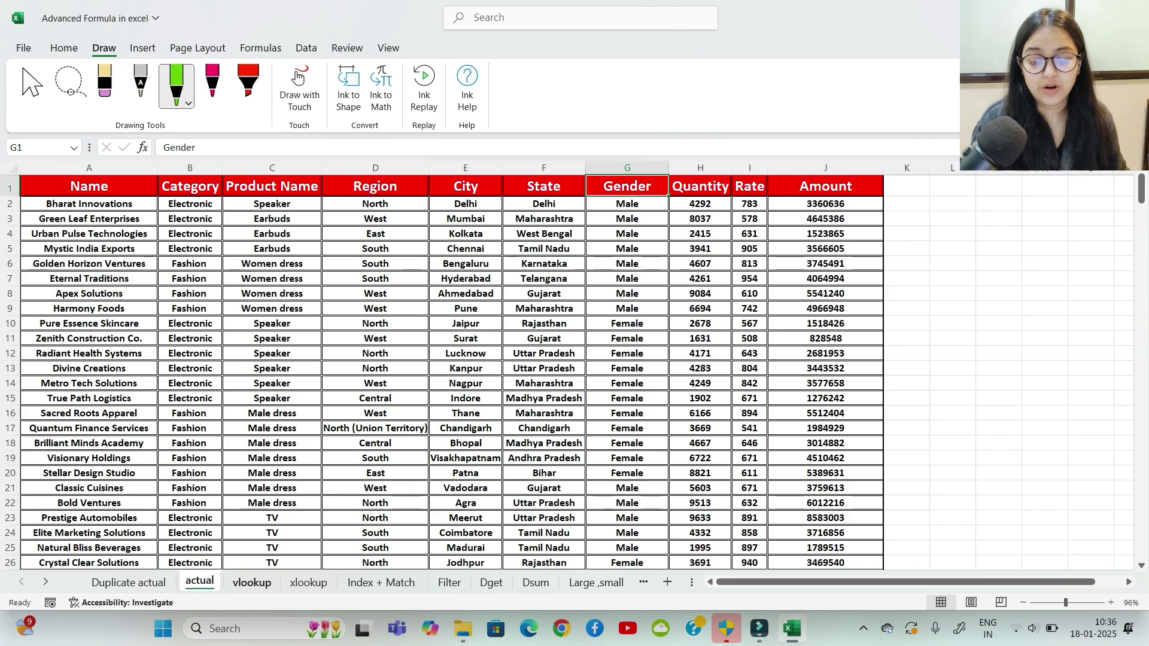
click(252, 582)
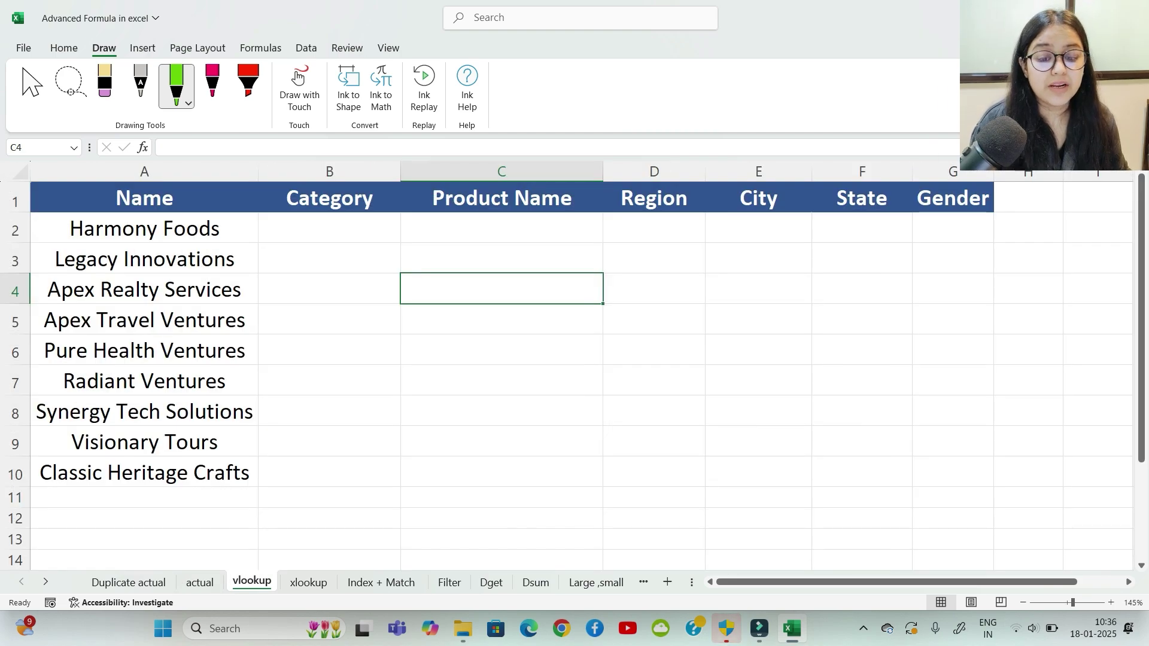
click(329, 228)
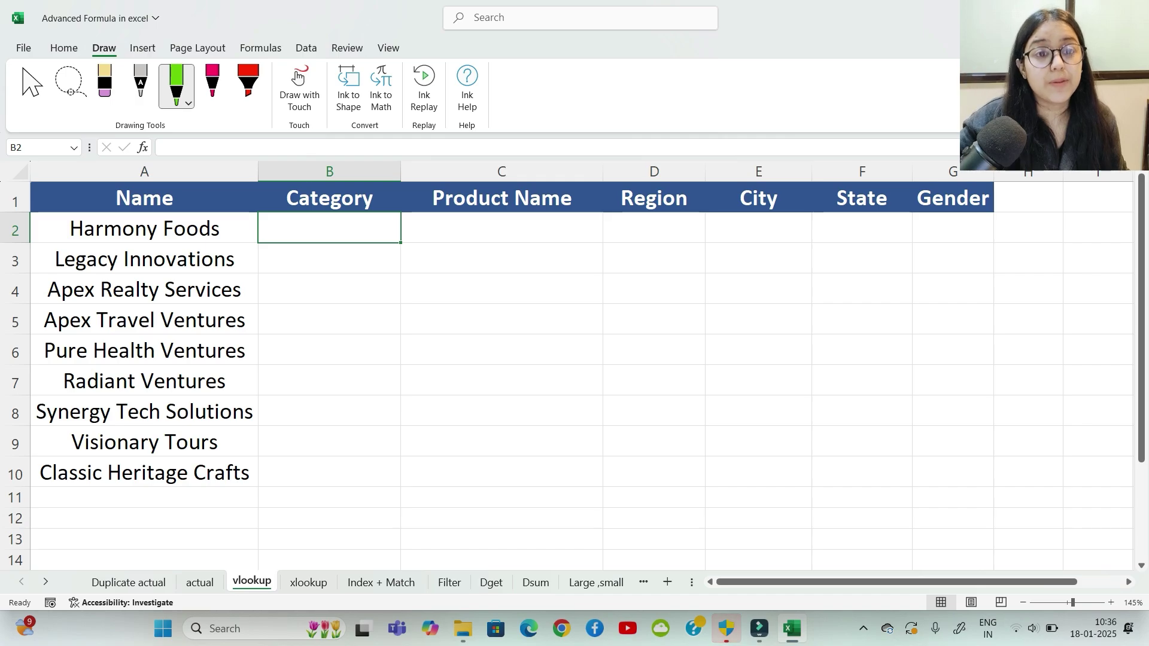
text(=vlook)
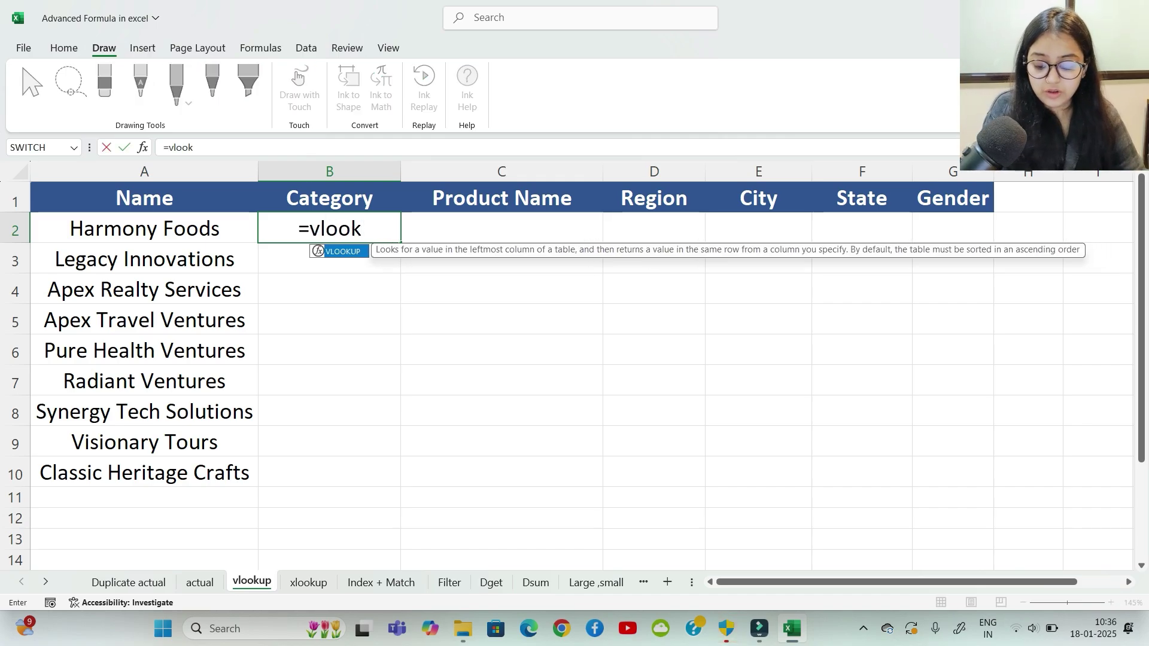
key(Tab)
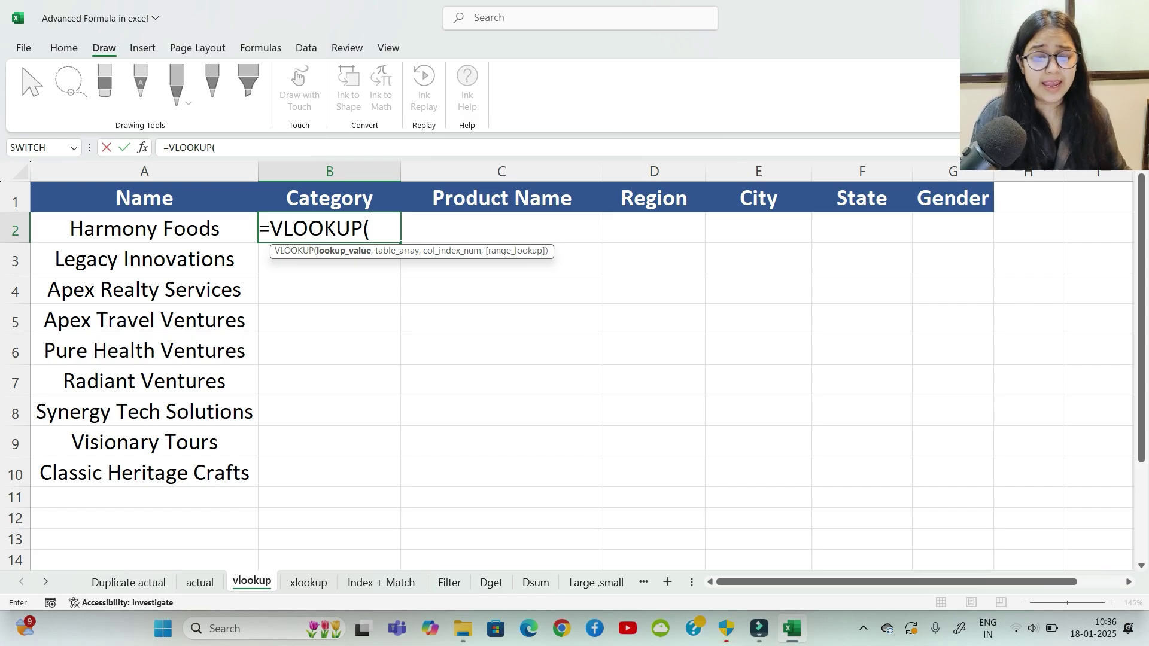
key(BackSpace)
key(BackSpace)
key(BackSpace)
key(BackSpace)
key(BackSpace)
key(BackSpace)
key(BackSpace)
key(BackSpace)
key(BackSpace)
key(BackSpace)
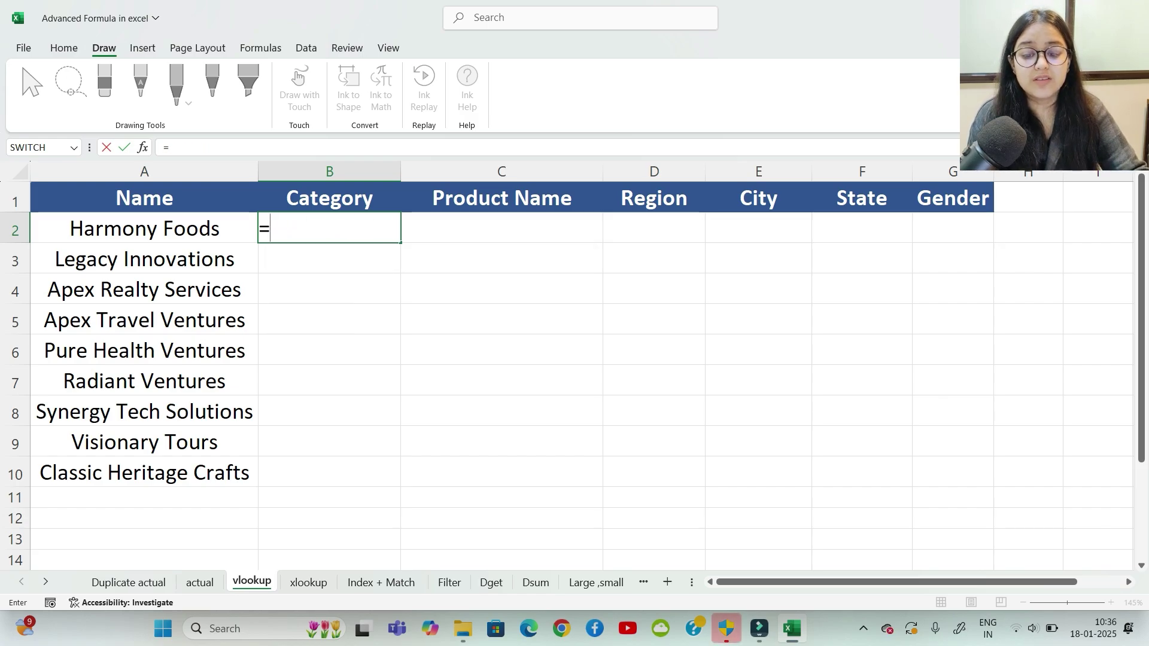
key(Escape)
key(Down)
key(Down)
key(Down)
key(Down)
key(Down)
key(Down)
key(Down)
key(Down)
key(Down)
key(Down)
key(Down)
key(Down)
key(Down)
key(Down)
key(Down)
key(Down)
key(Down)
key(Down)
key(Down)
key(Down)
key(Down)
key(Down)
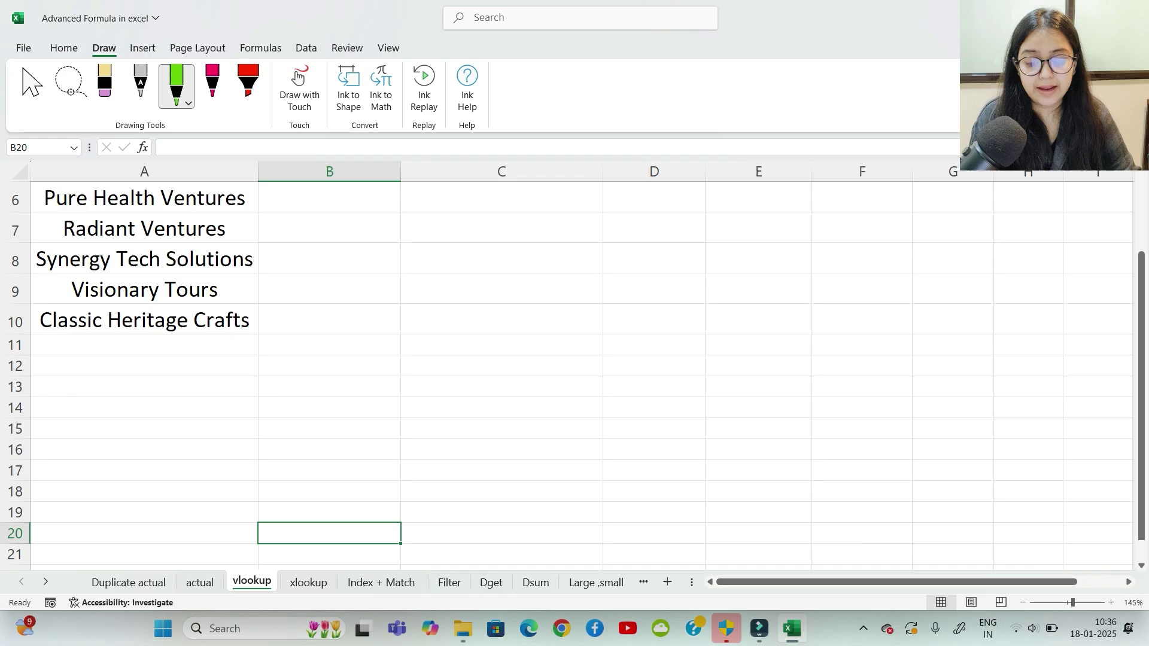
Step: In B18:C18, note 'lookup value' with the explanation 'find out'
key(Left)
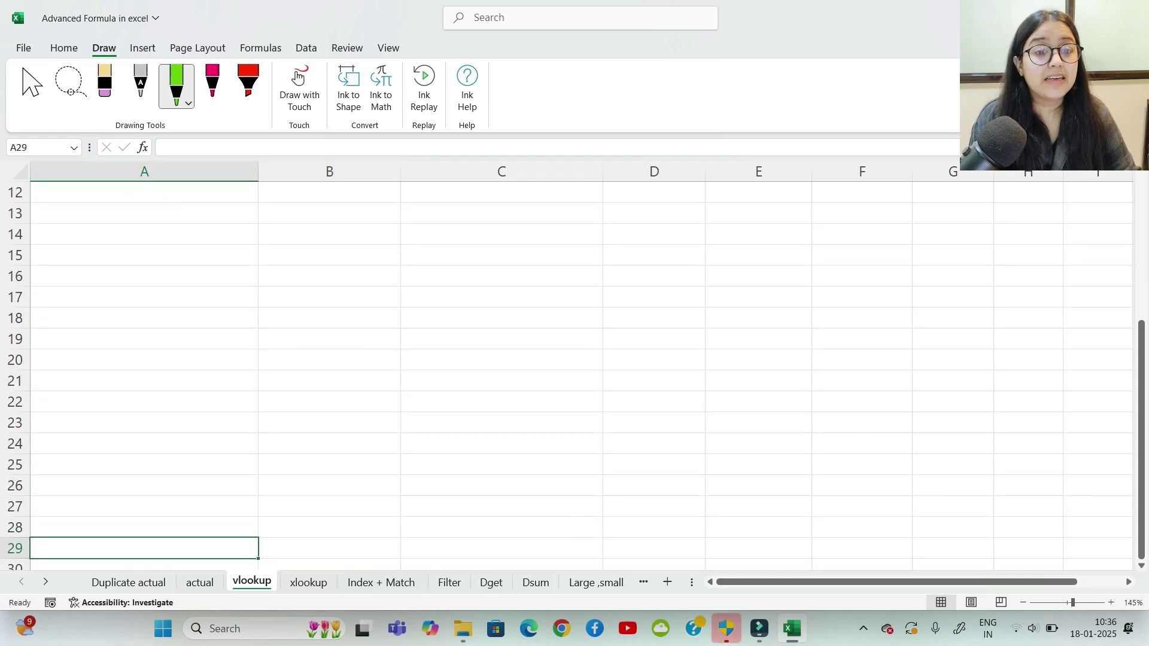
key(Up)
key(Up)
key(Up)
key(Up)
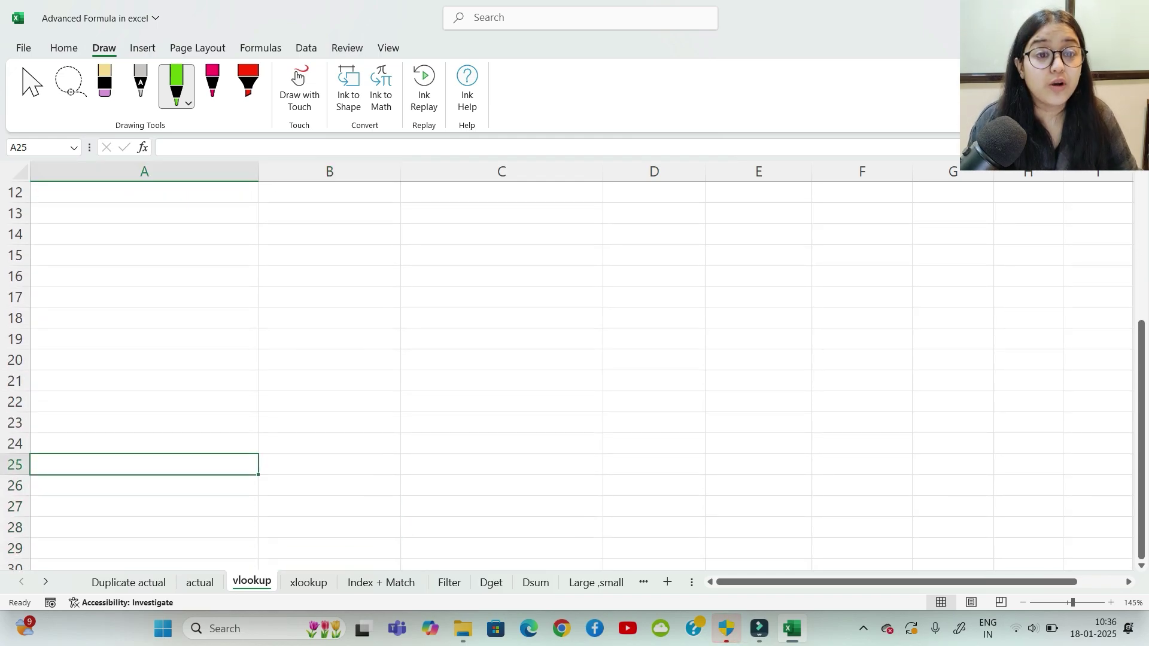
key(Up)
key(Up)
key(Up)
key(Up)
key(Up)
key(Up)
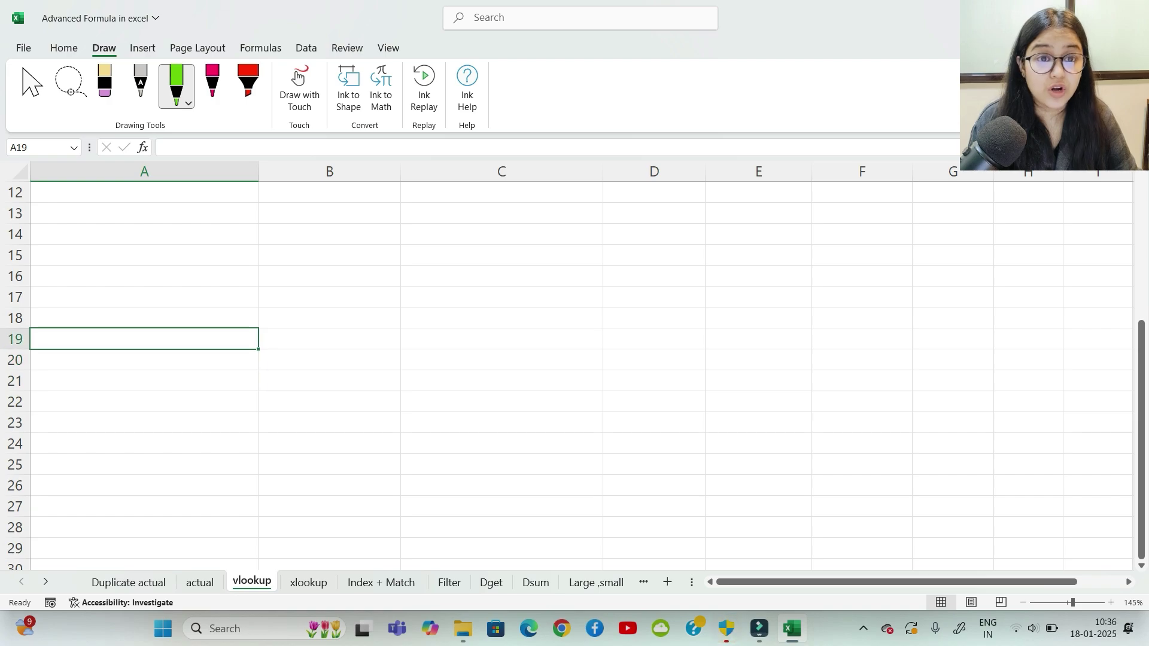
key(Up)
key(Right)
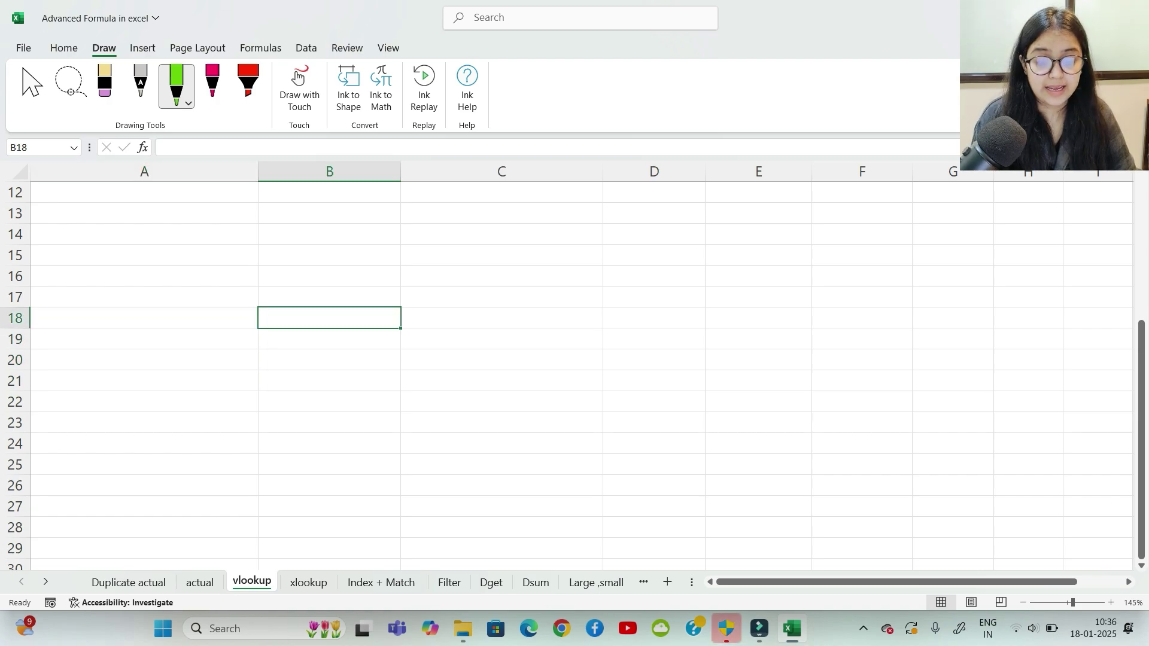
text(looku)
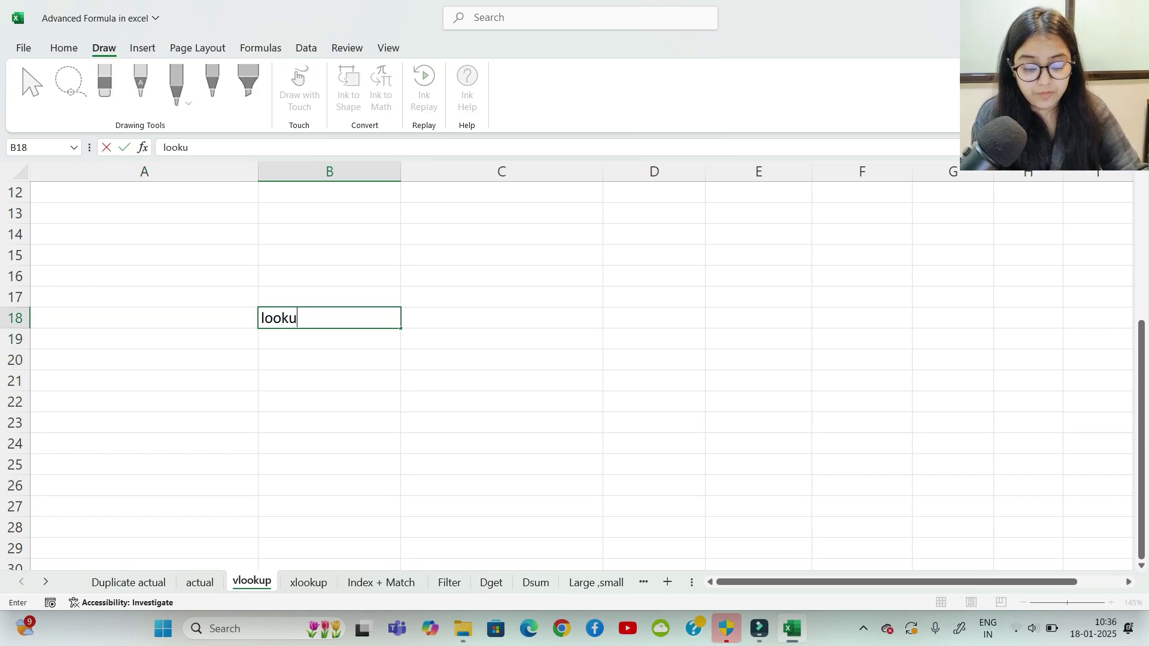
text(p value)
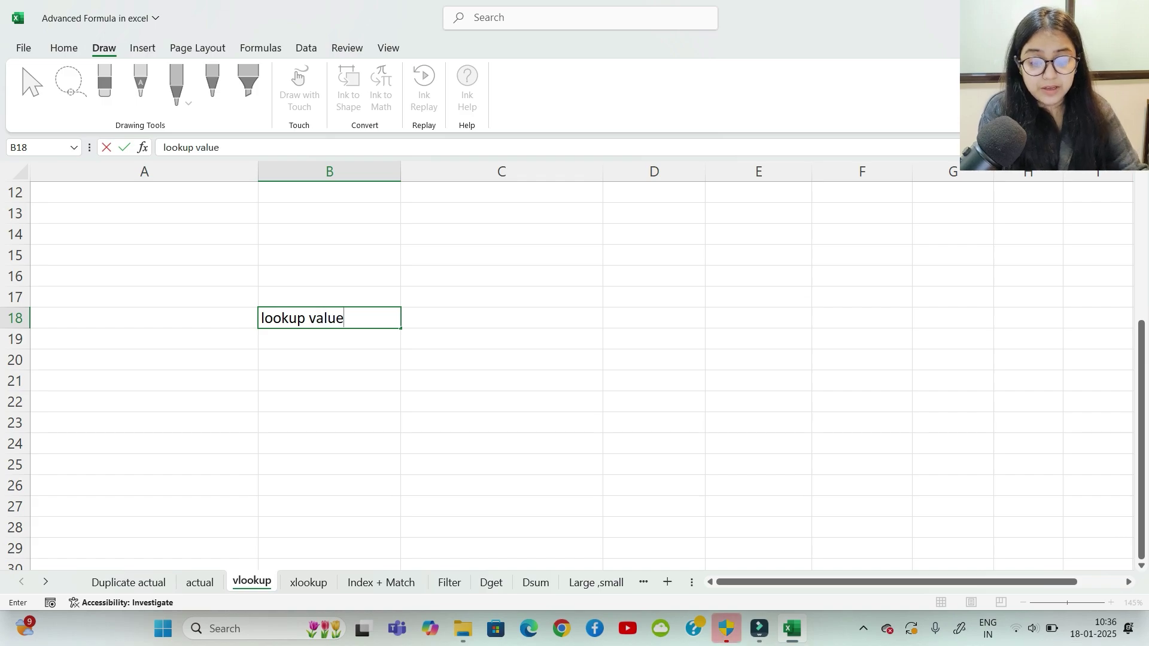
key(Tab)
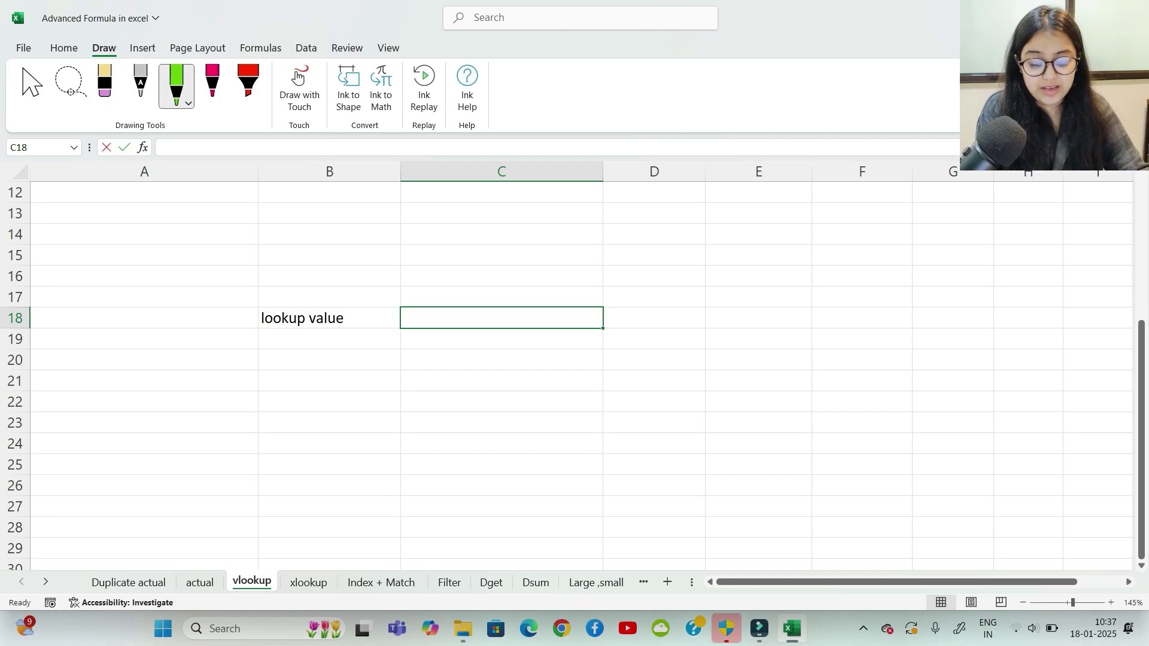
text(find out)
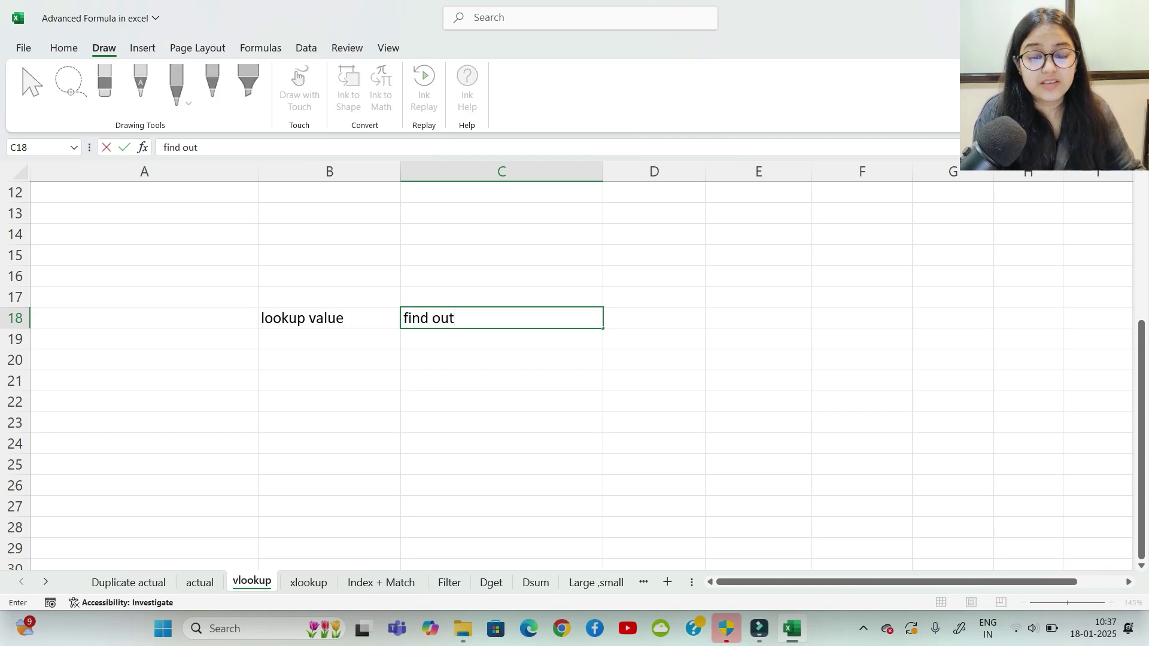
key(Return)
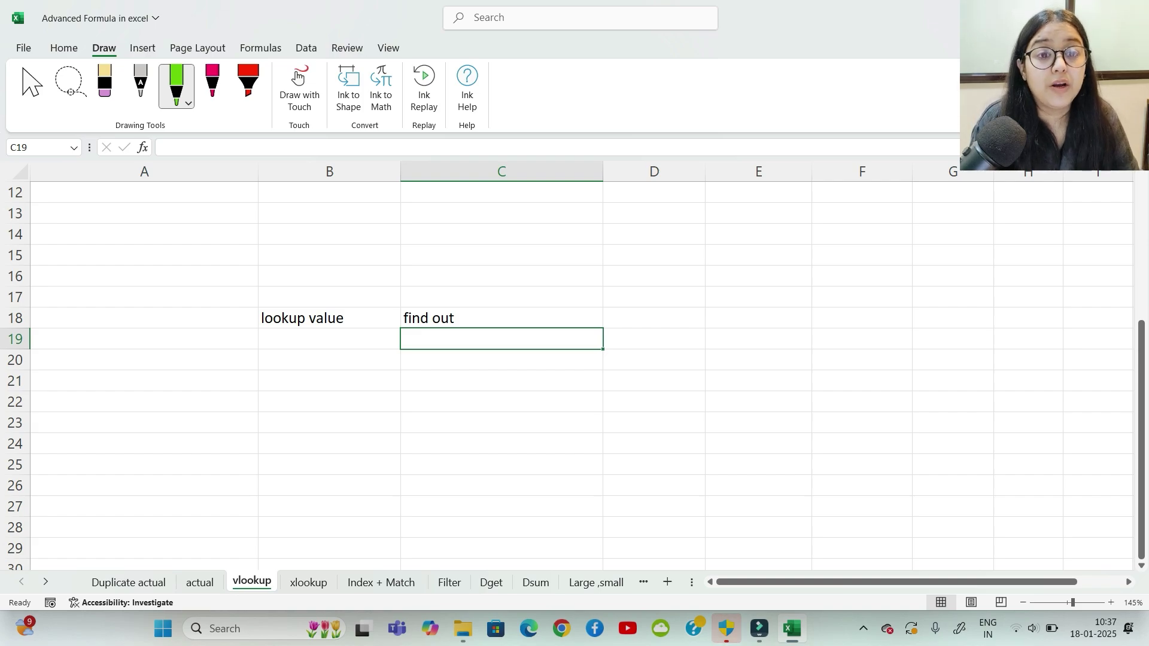
Step: In B19:C19, note 'table array' with the explanation 'whole data'
click(329, 338)
text(t)
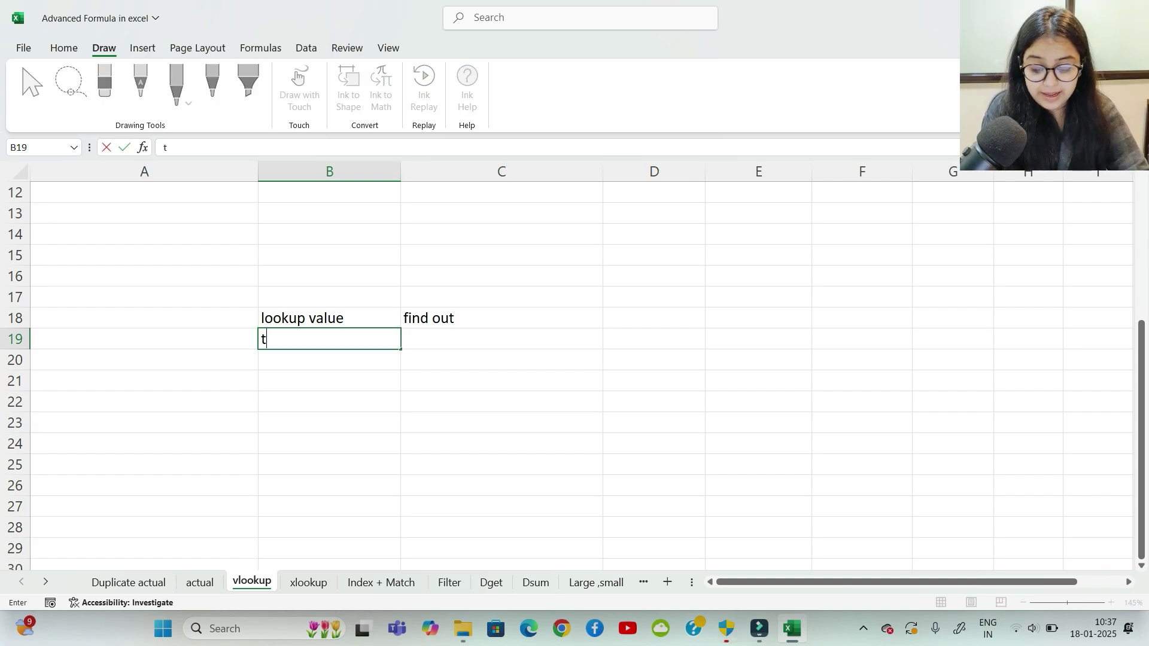
text(able array)
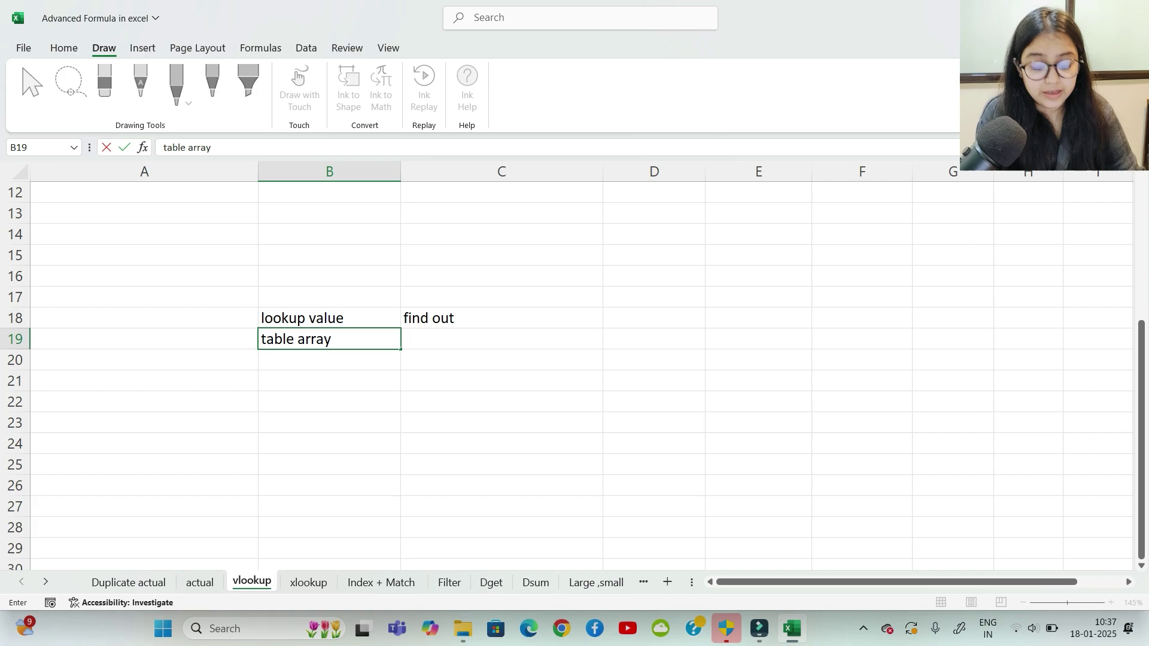
key(Tab)
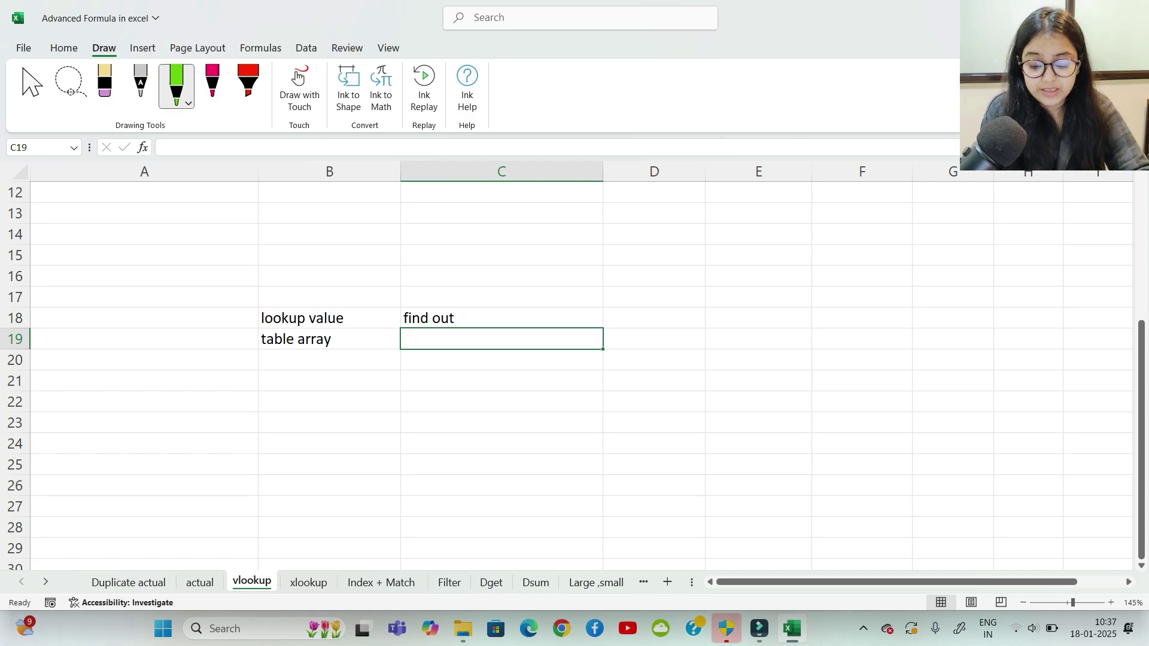
text(t)
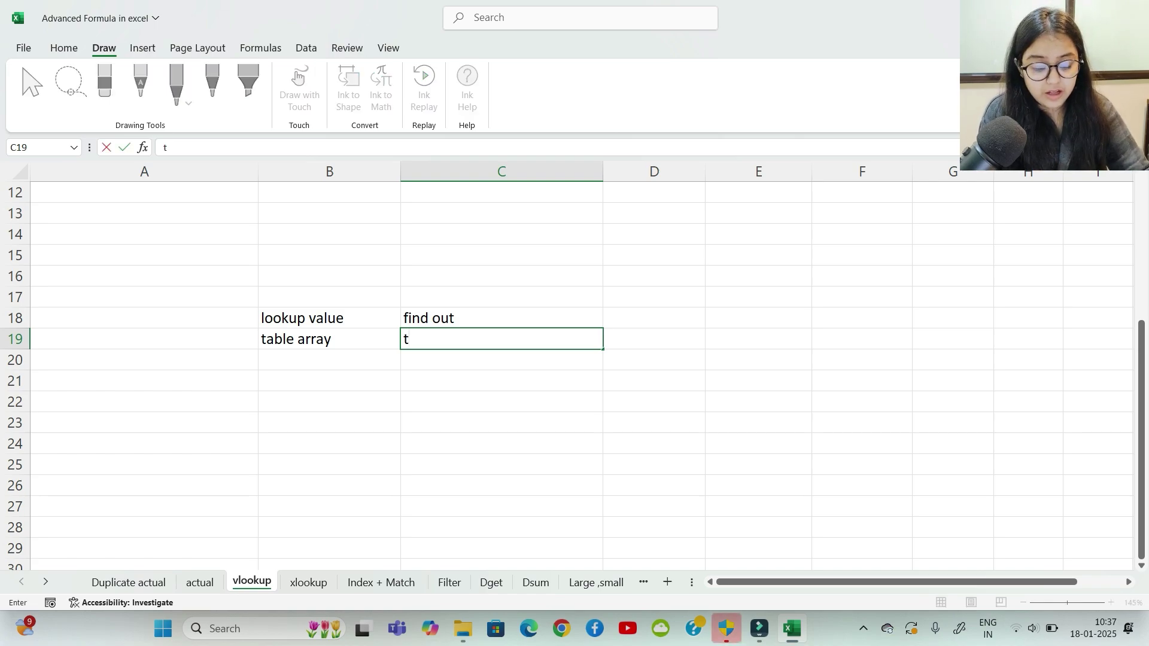
key(BackSpace)
text(who)
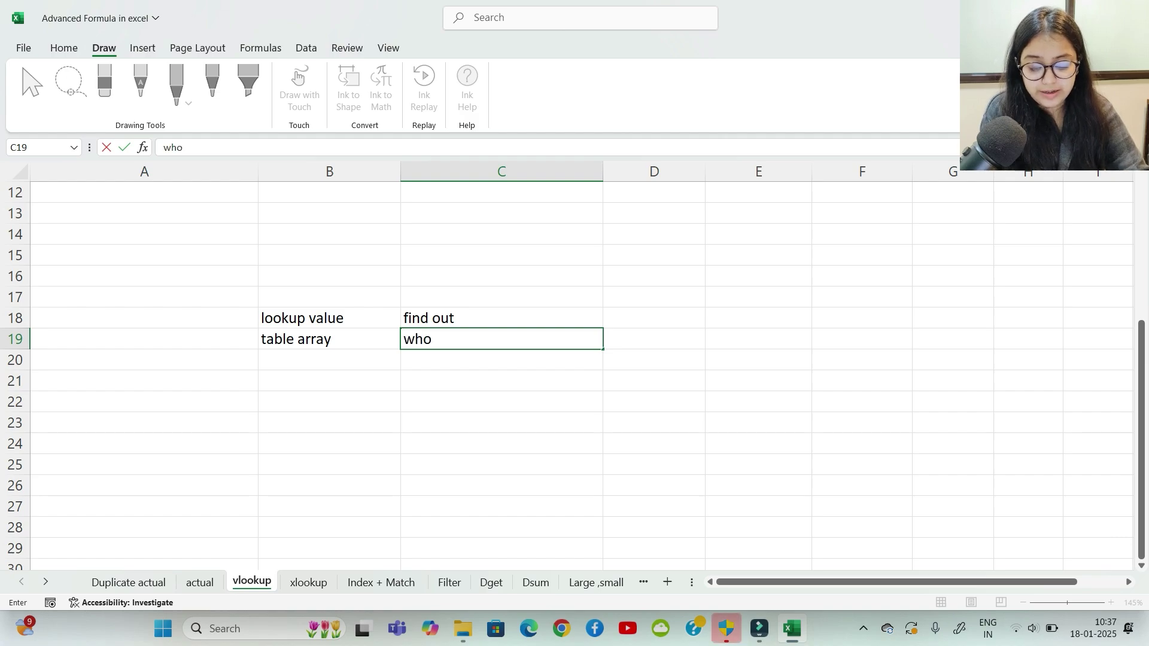
text(le data)
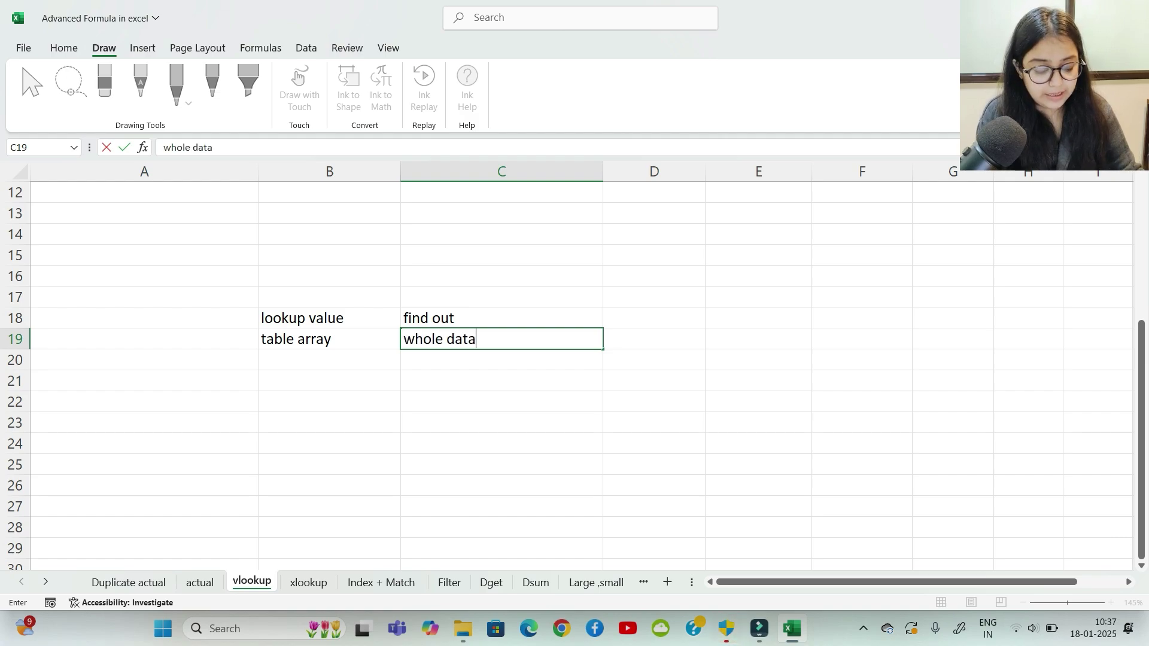
key(Return)
Step: Add the label 'column index number' in B20
click(330, 359)
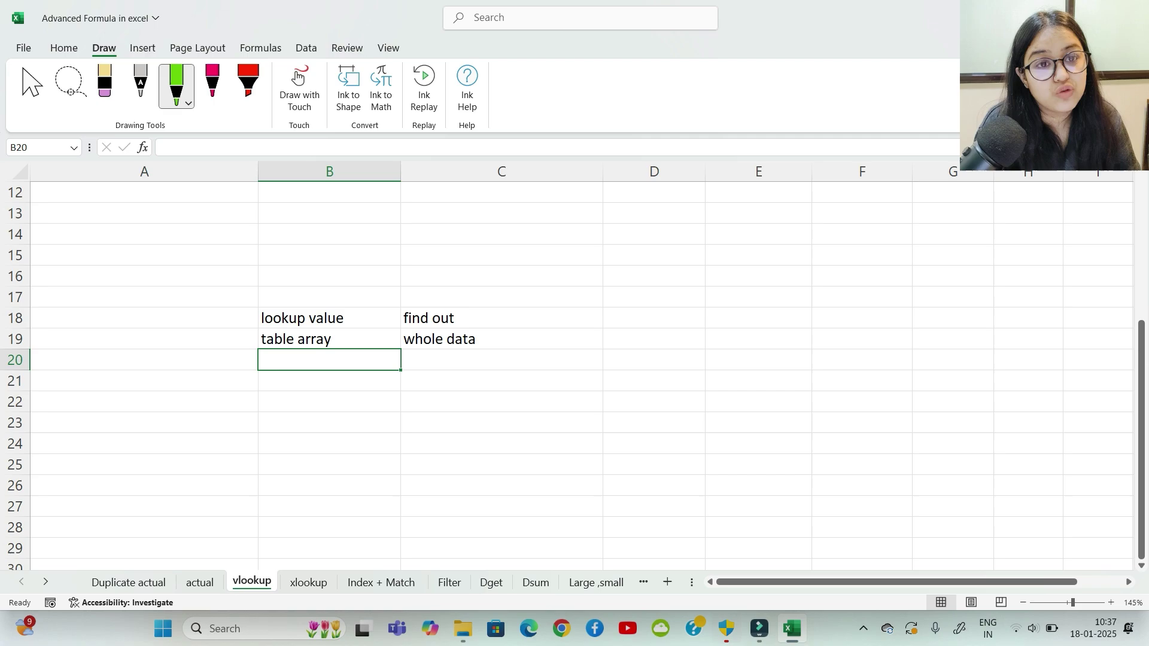
text(co)
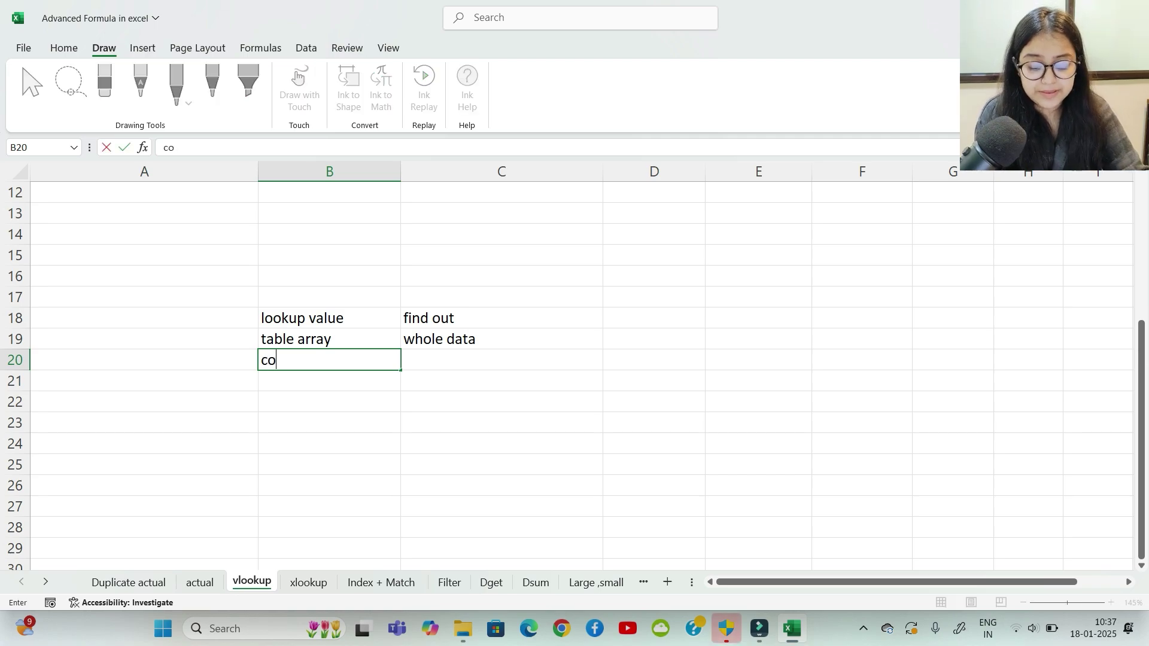
text(lumn inde)
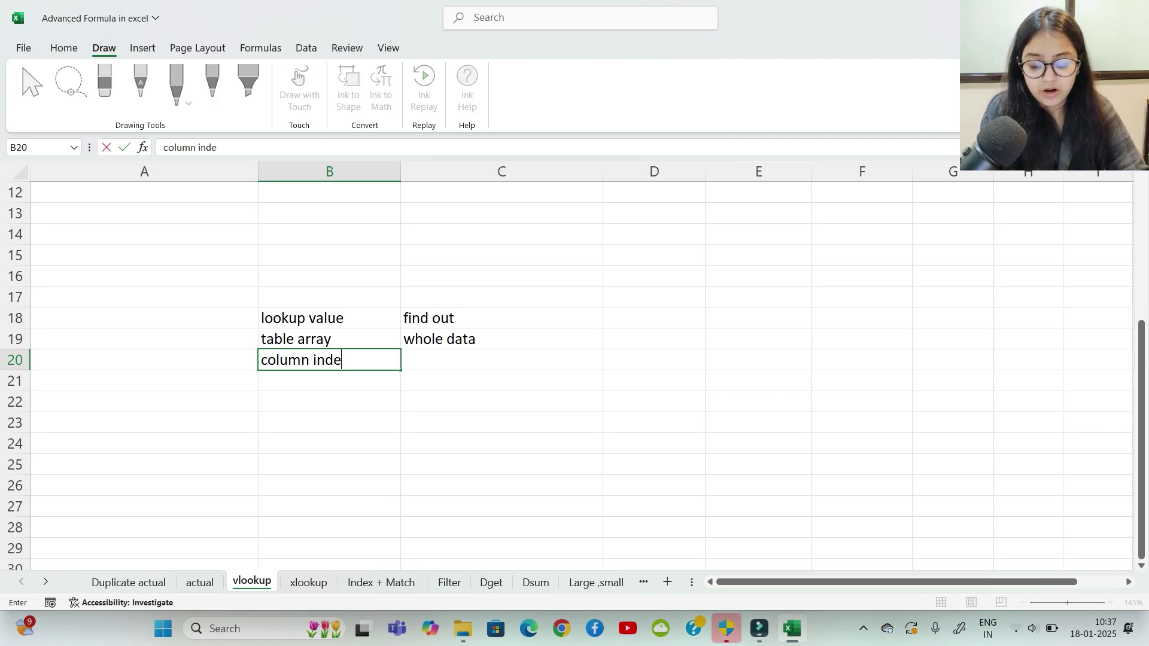
text(x number)
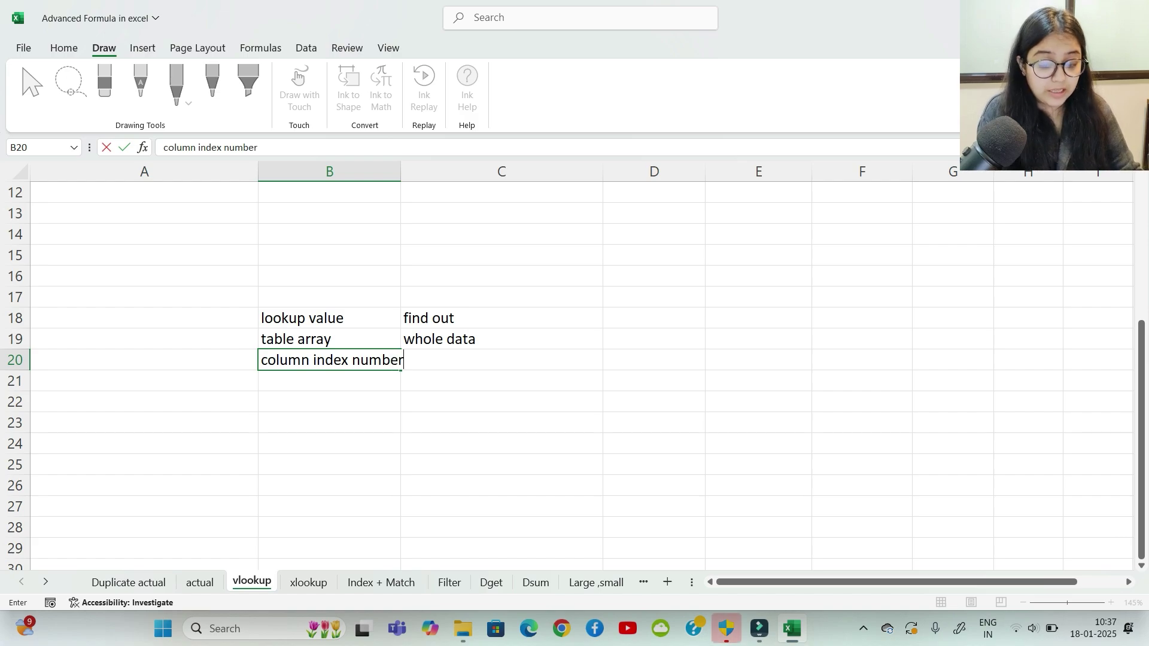
key(Tab)
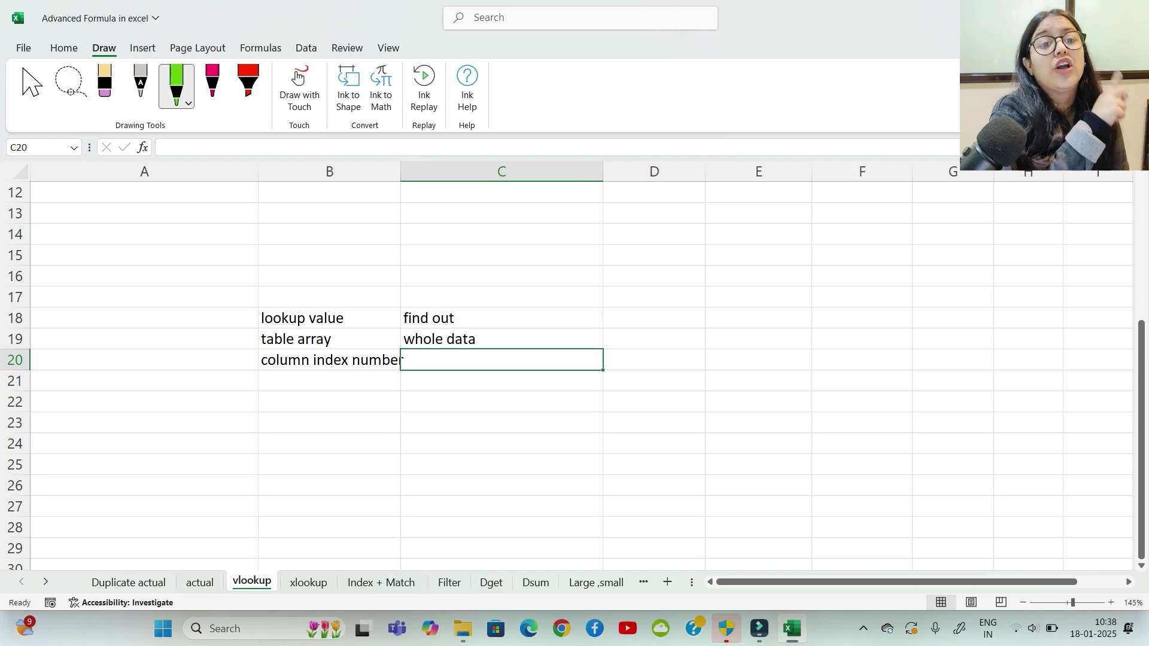
scroll(574, 371, up, 4)
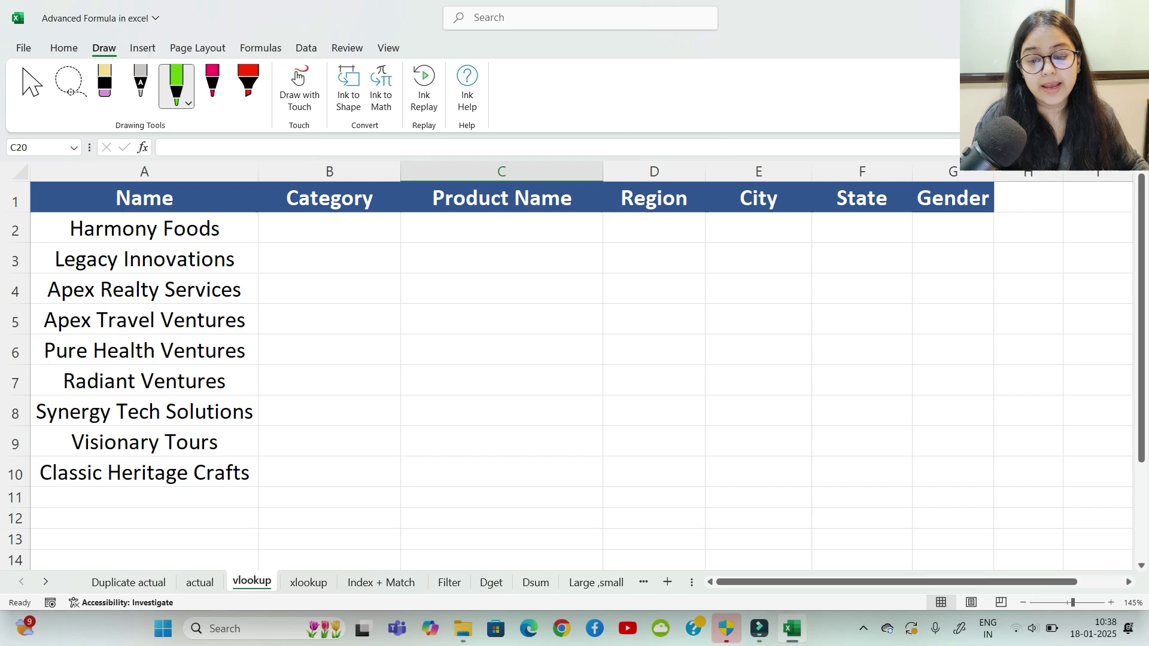
click(145, 228)
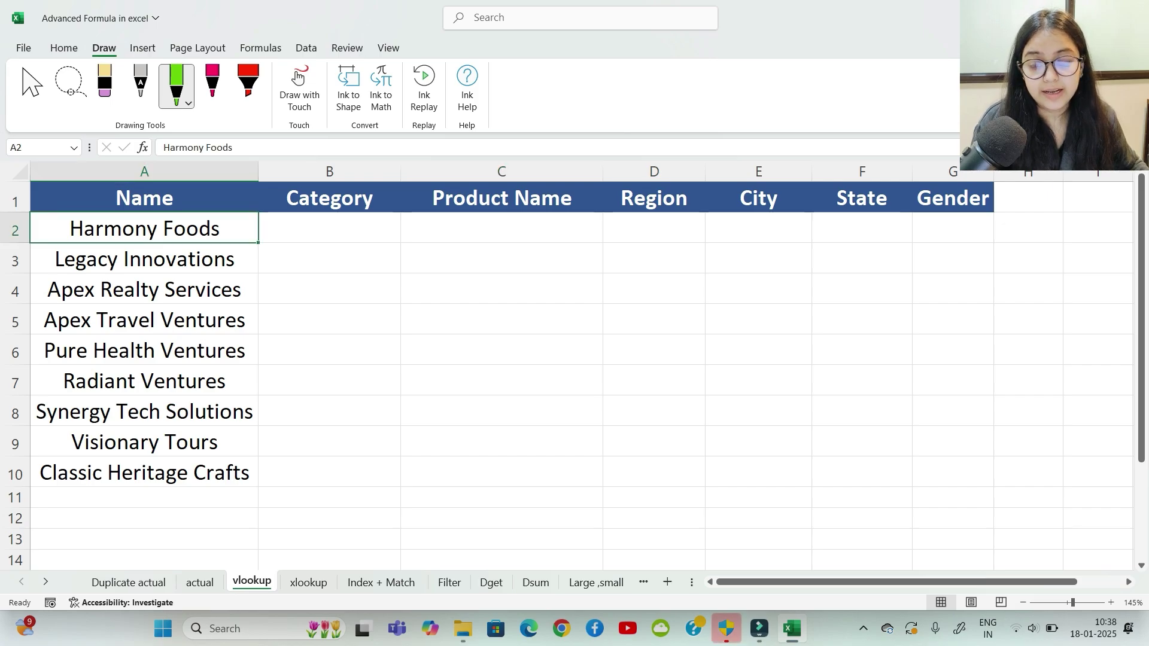
click(329, 228)
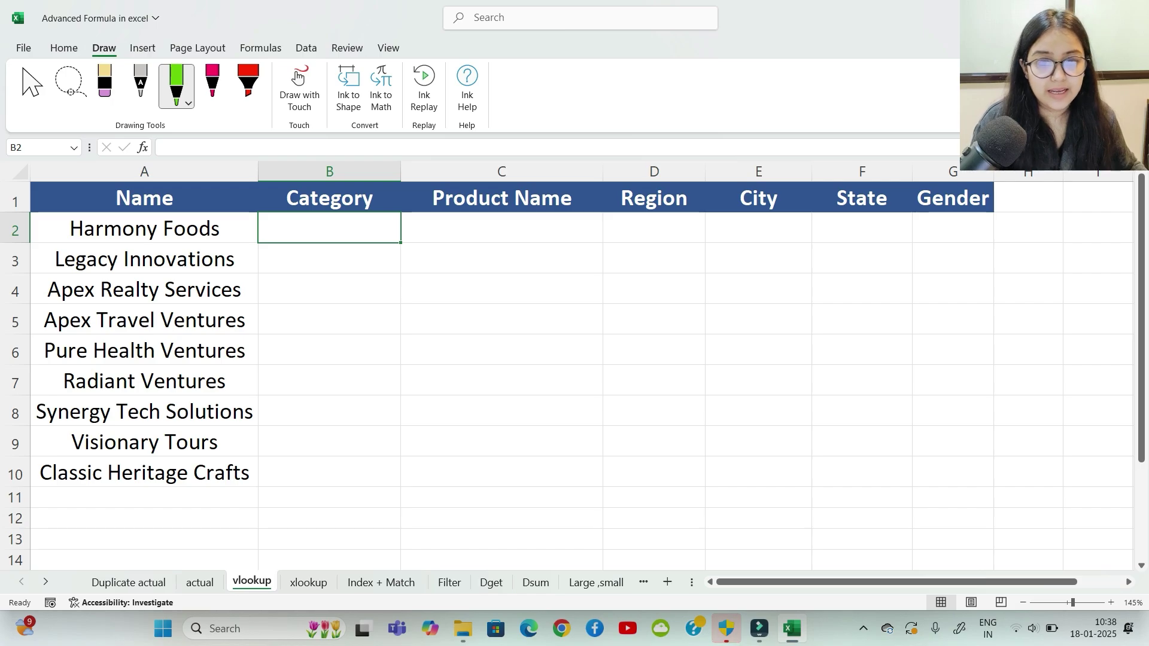
click(144, 228)
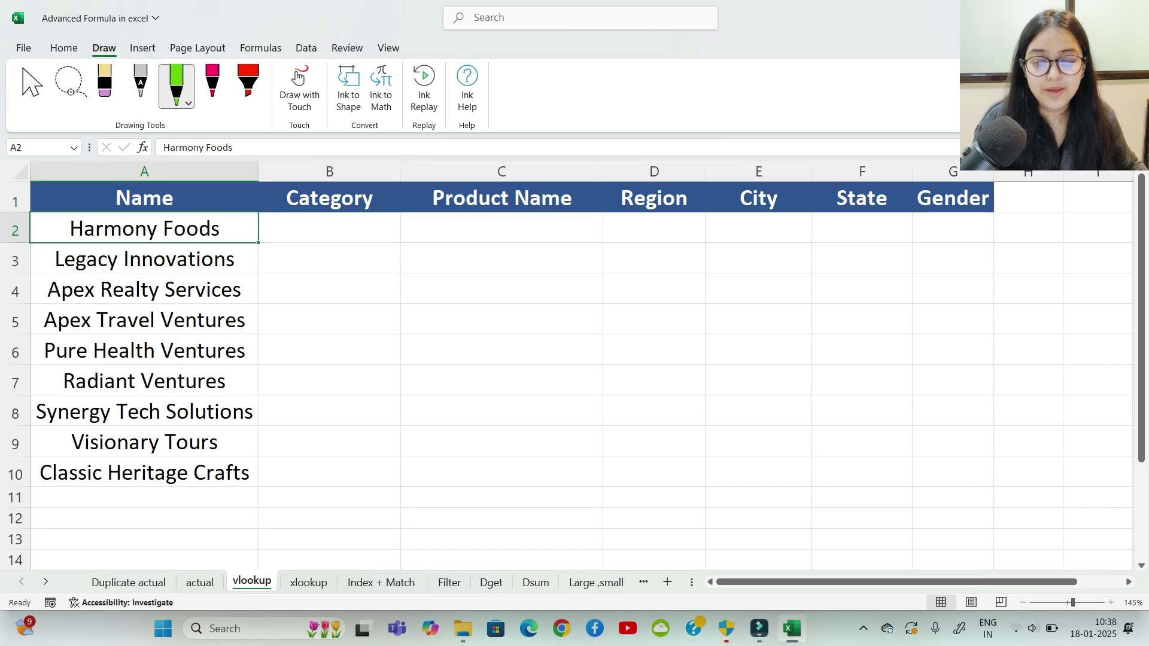
click(330, 228)
click(144, 228)
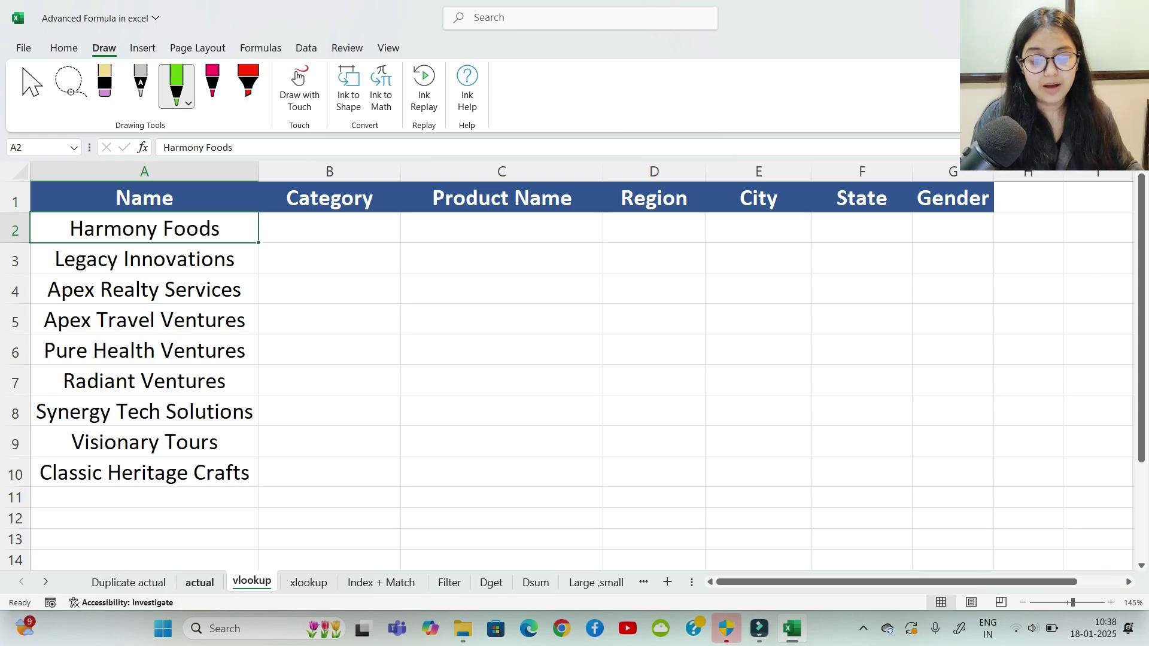
click(199, 583)
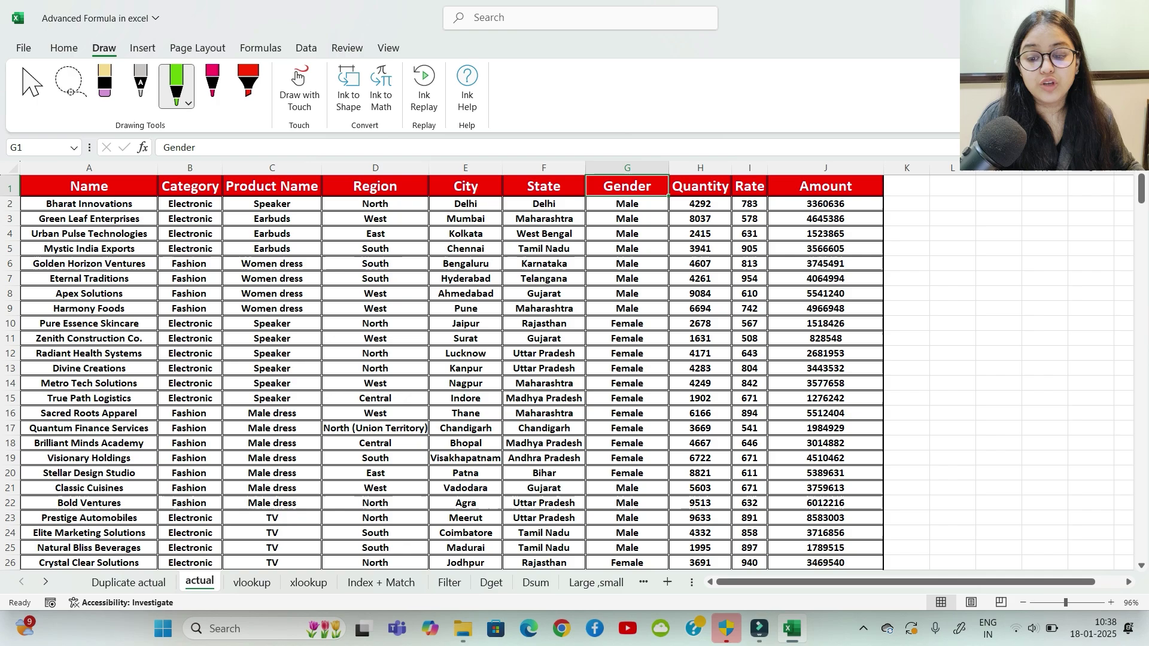
drag(89, 204, 466, 293)
drag(627, 309, 749, 339)
drag(768, 335, 879, 392)
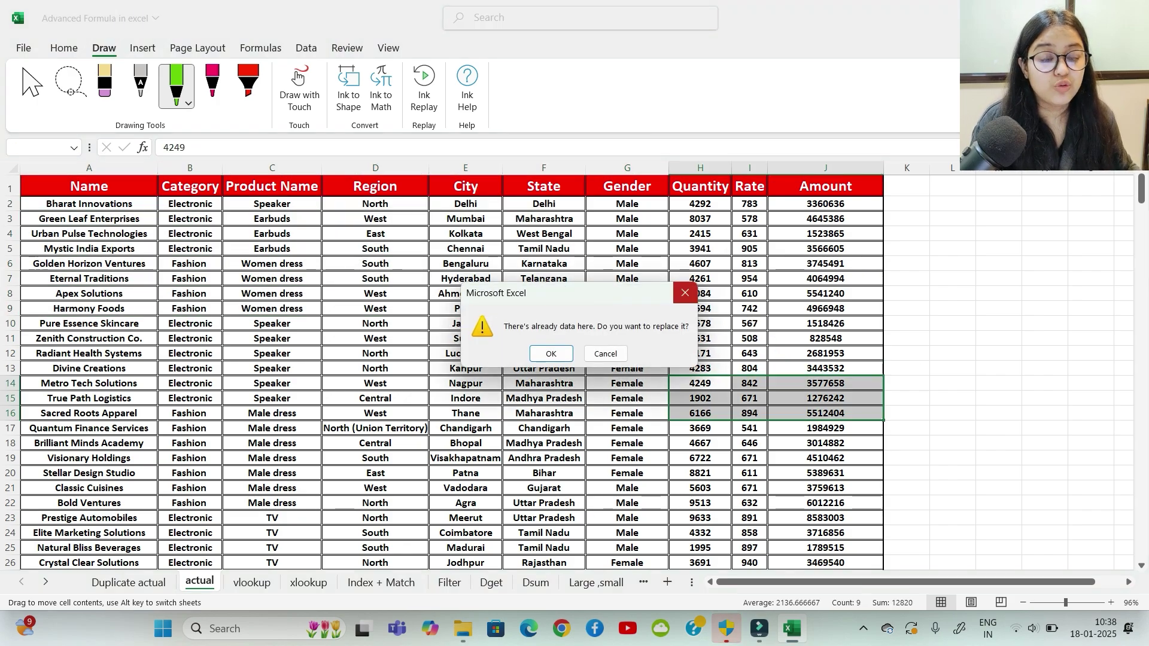
click(685, 292)
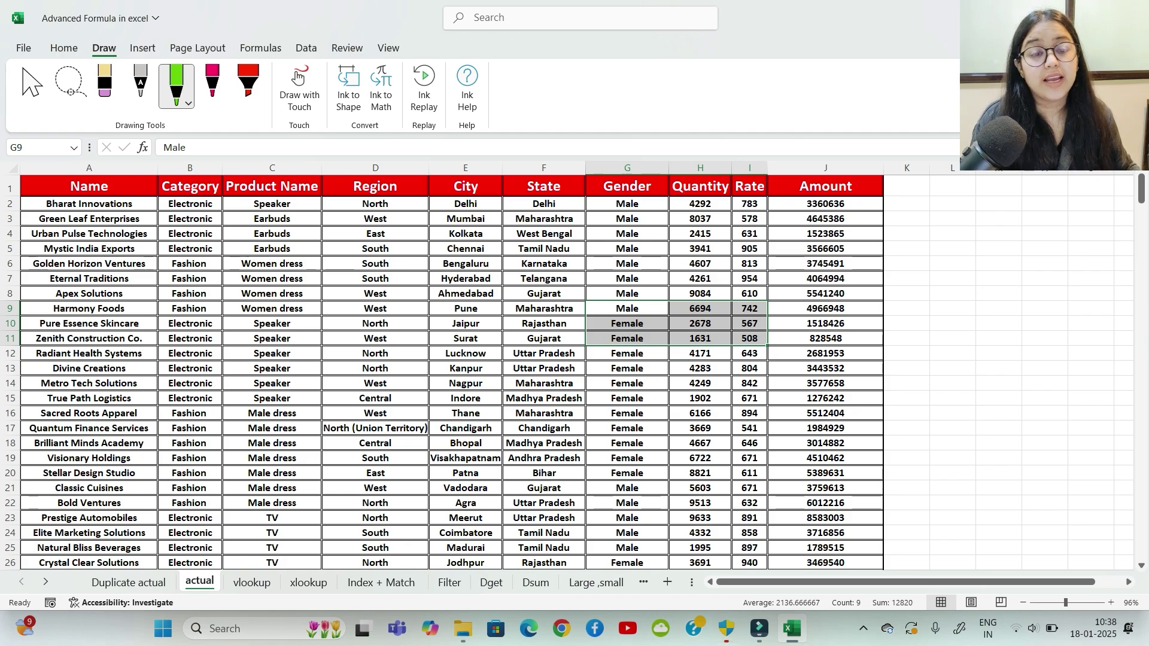
click(189, 187)
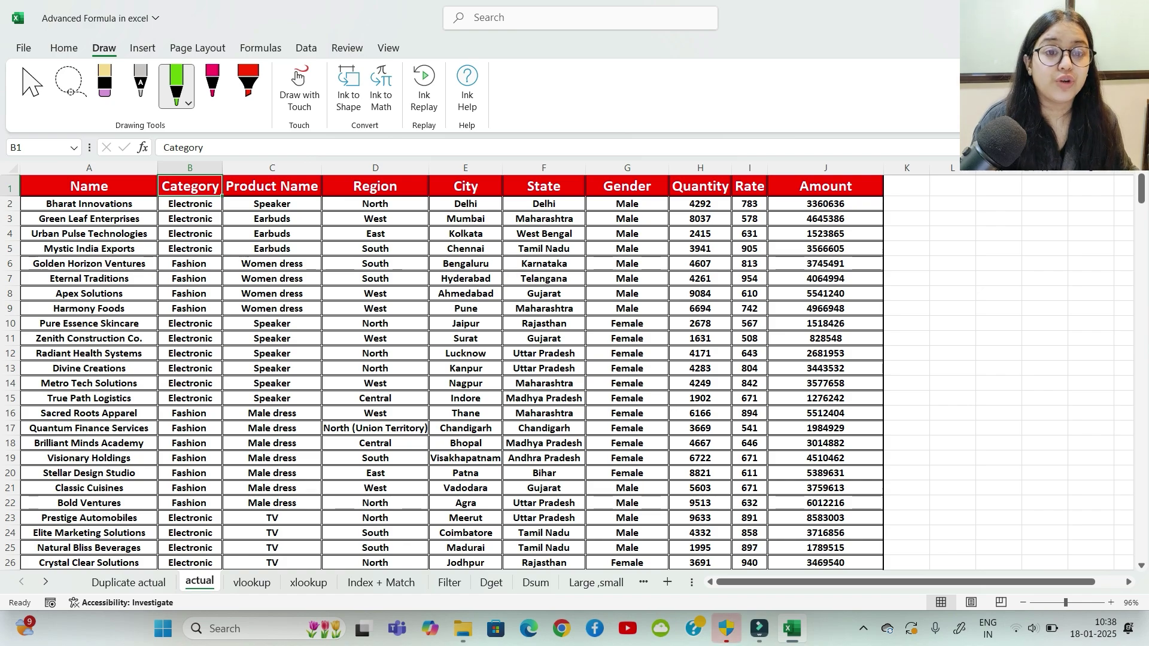
drag(90, 186, 826, 294)
click(272, 308)
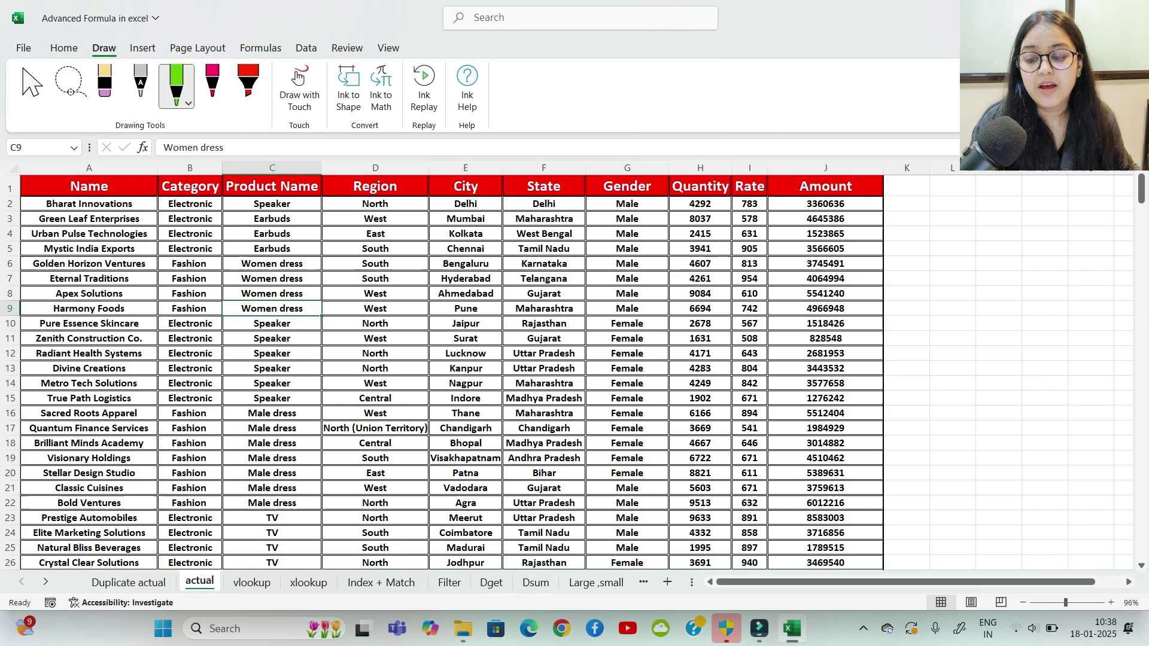
click(89, 186)
click(190, 186)
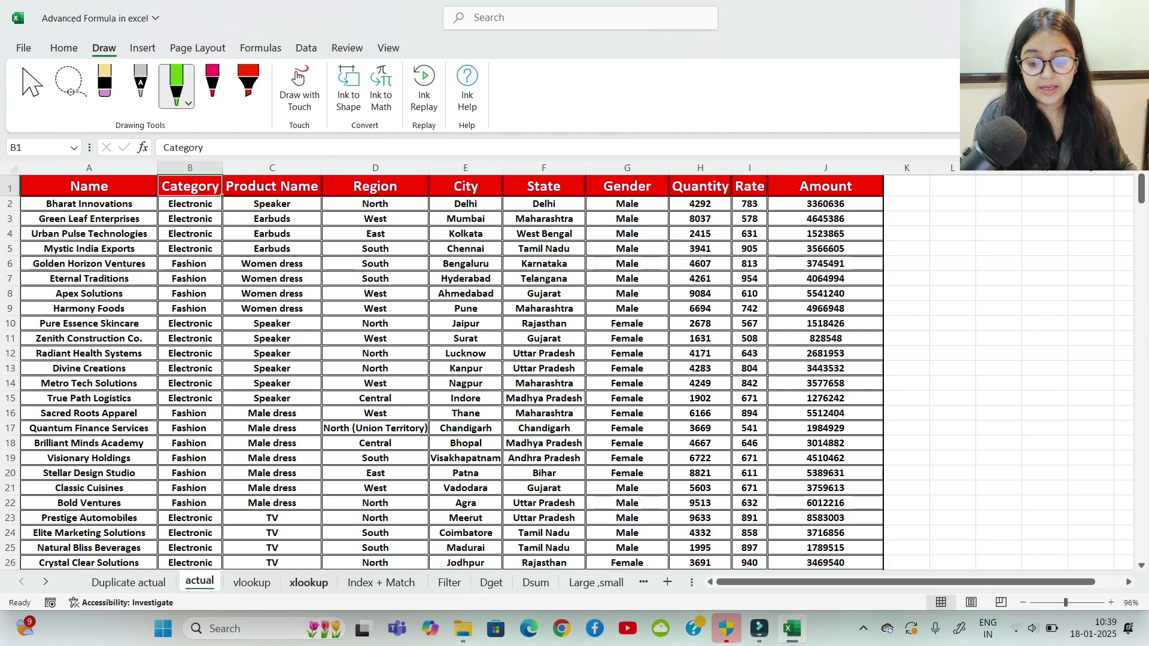
click(252, 583)
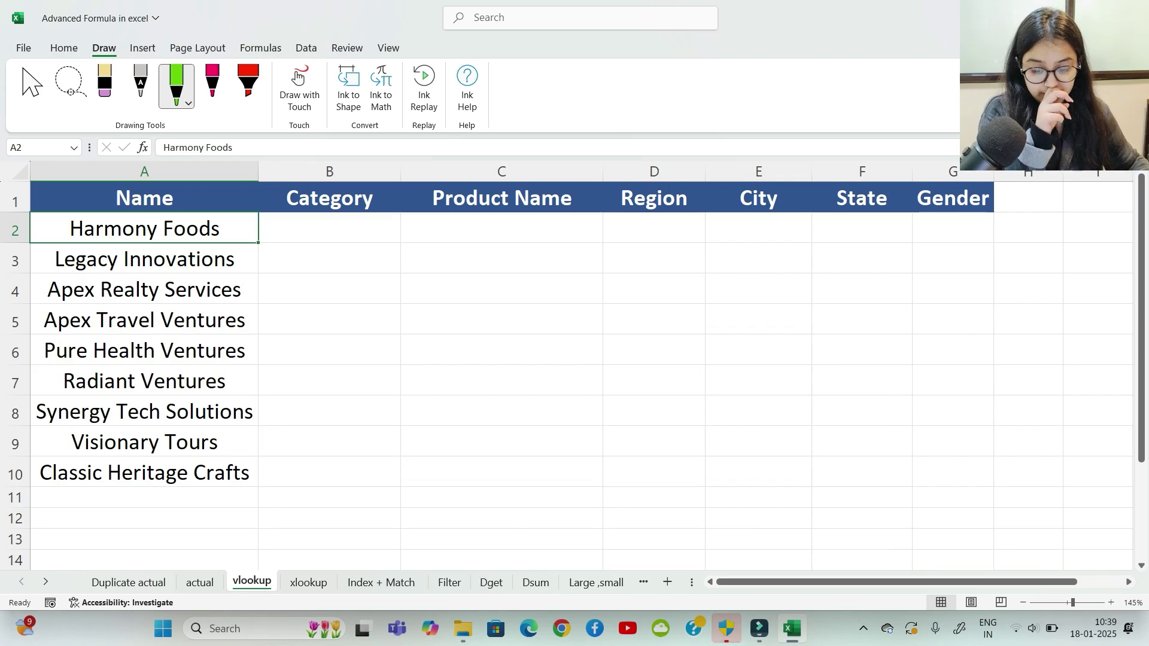
Step: Explain column index number as 'where answers fall'
scroll(574, 371, down, 8)
scroll(574, 372, up, 2)
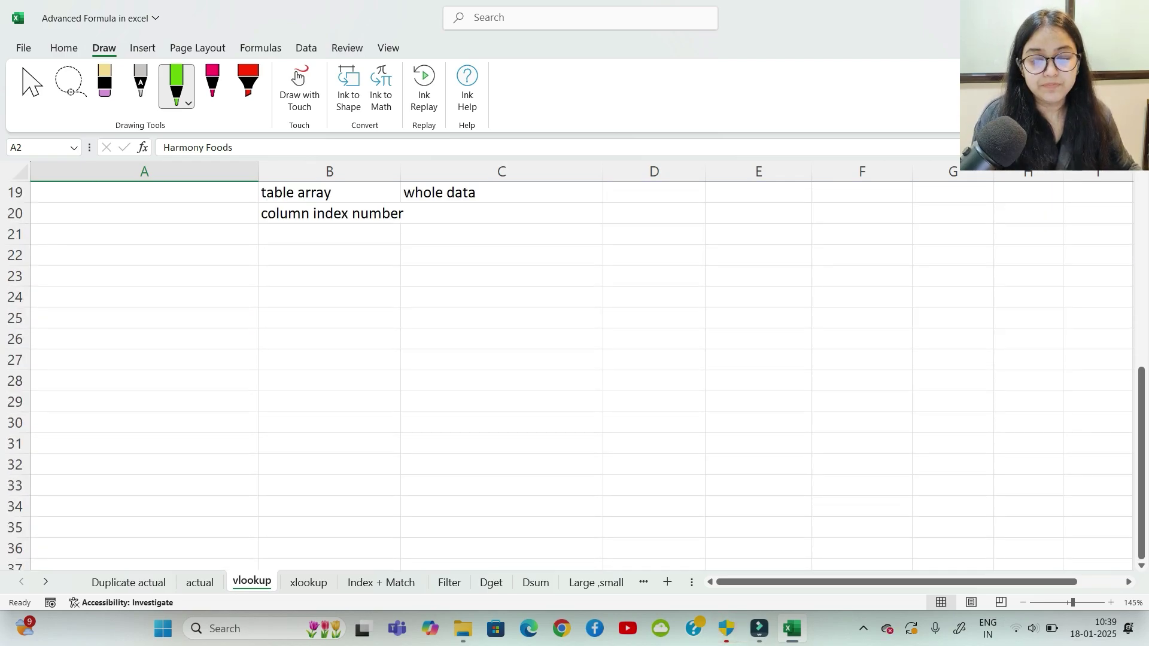
scroll(575, 372, up, 2)
click(501, 338)
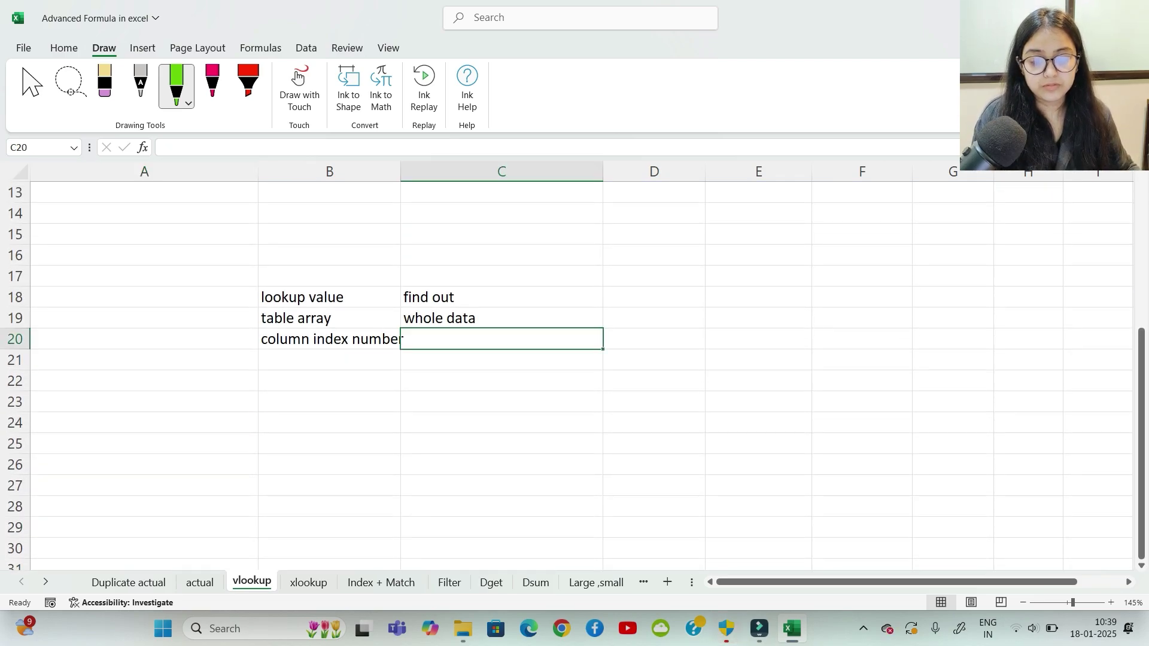
text(where)
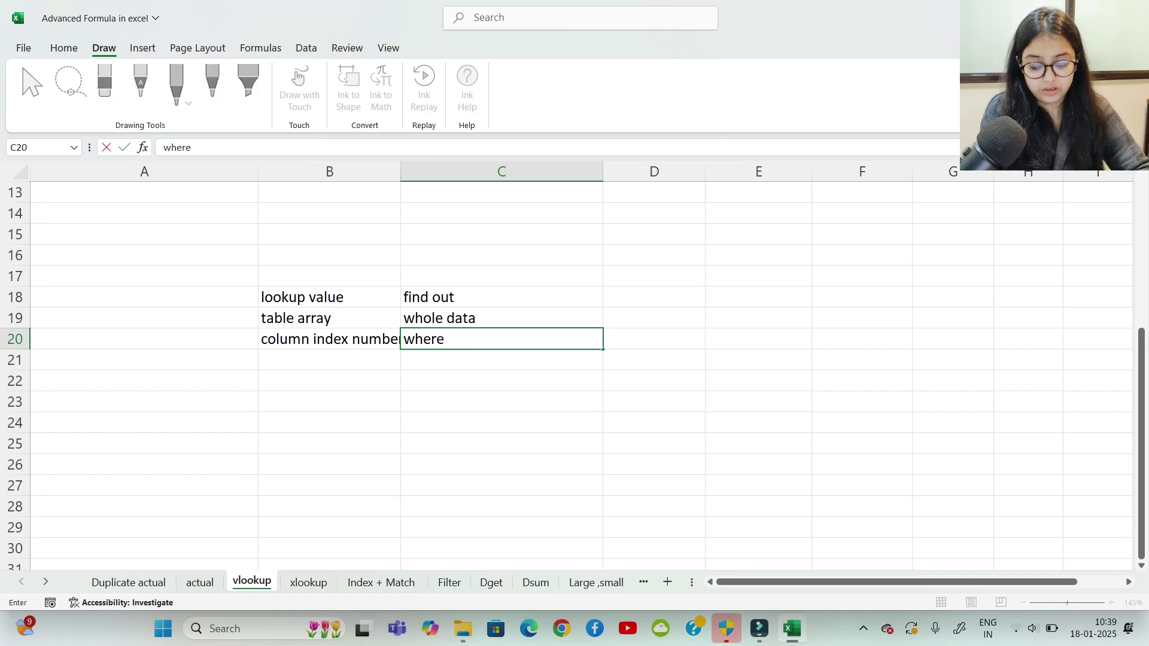
text( answers)
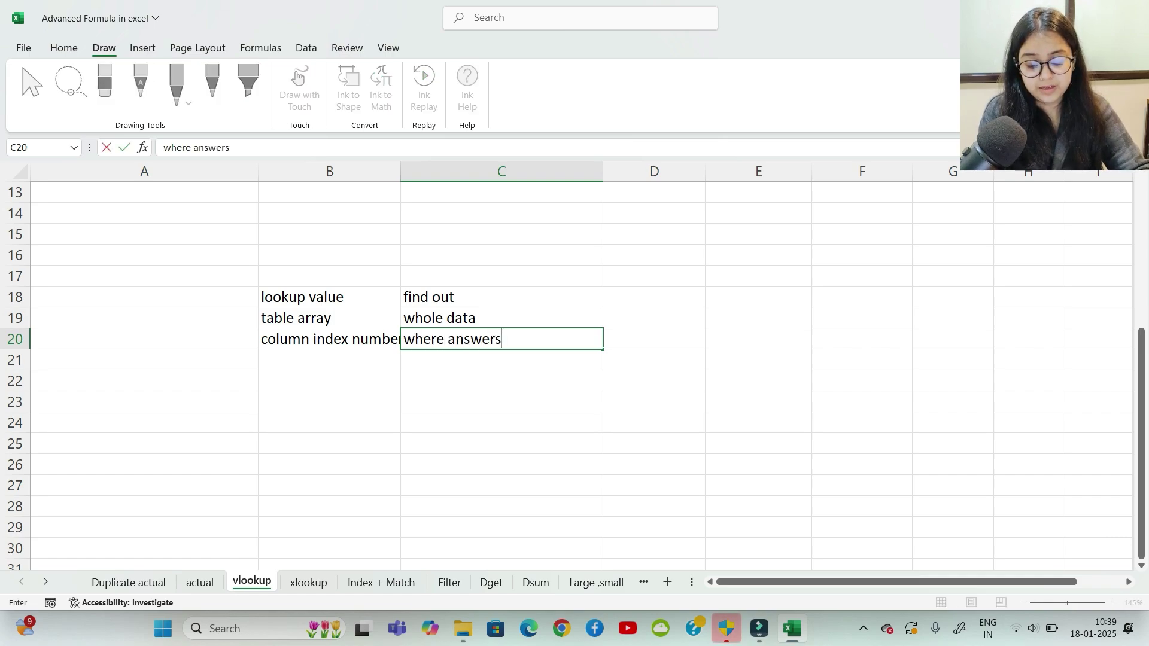
text( fall)
key(Return)
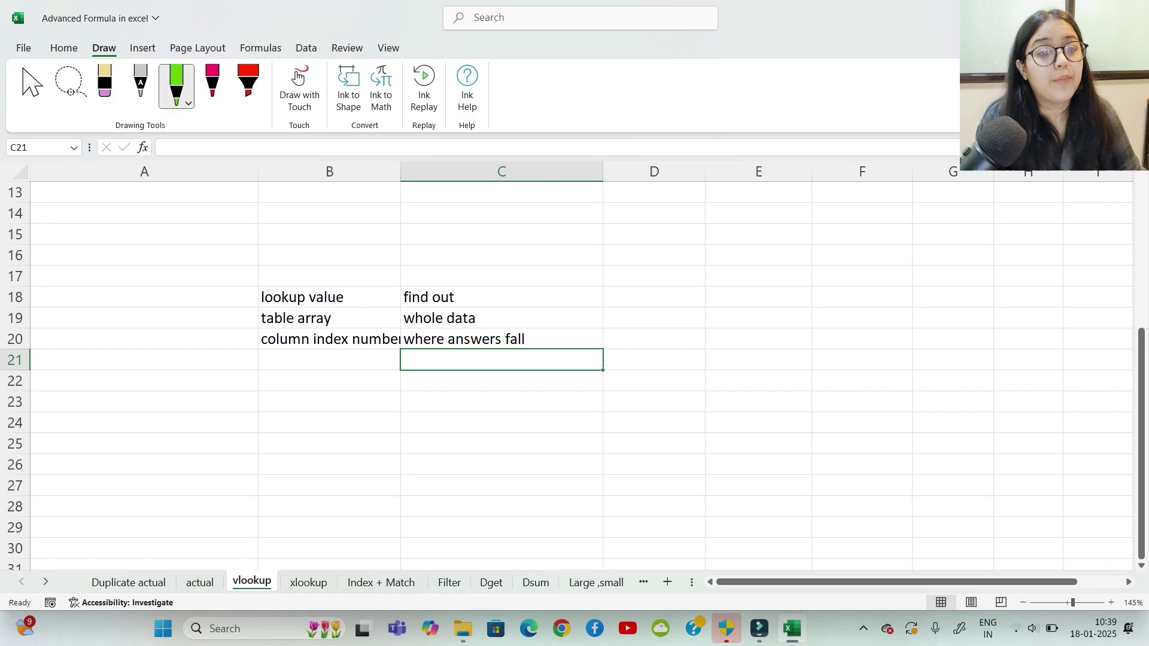
Step: Add a 'true/false' label with the value FALSE beside it
click(330, 359)
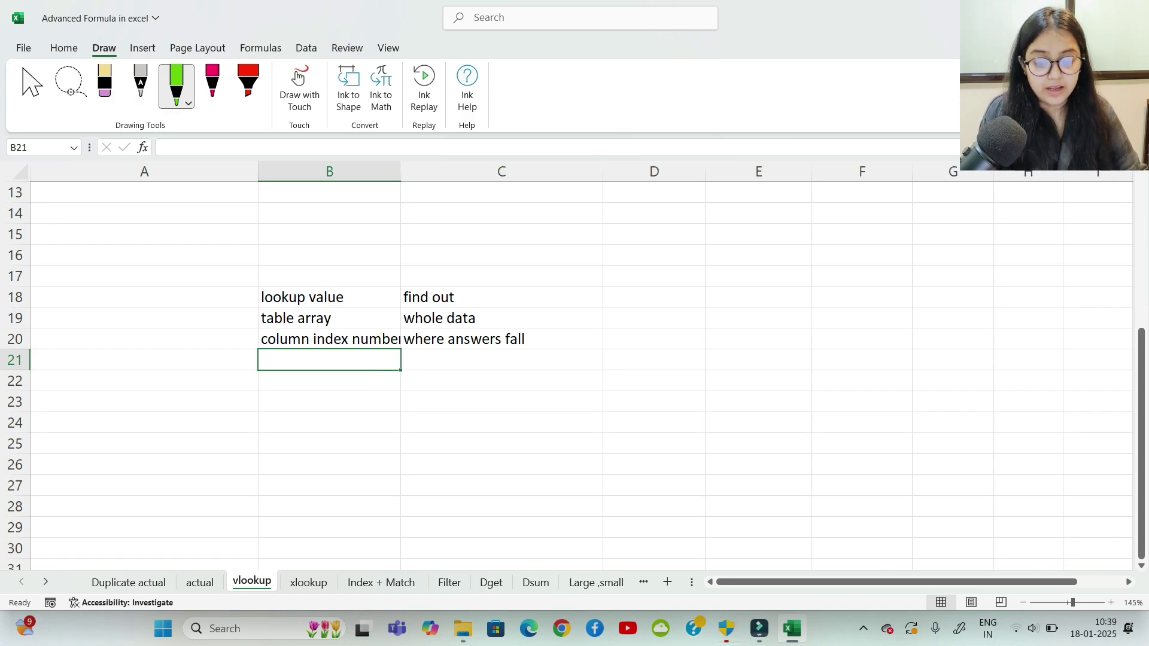
text(true/)
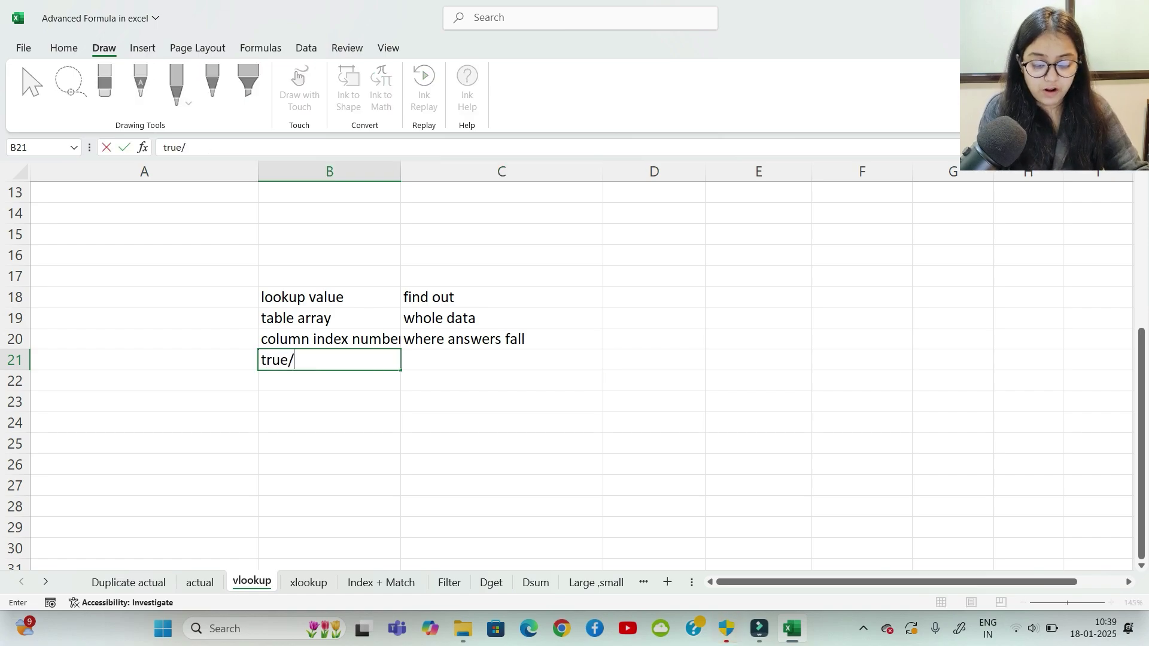
text(false)
key(Return)
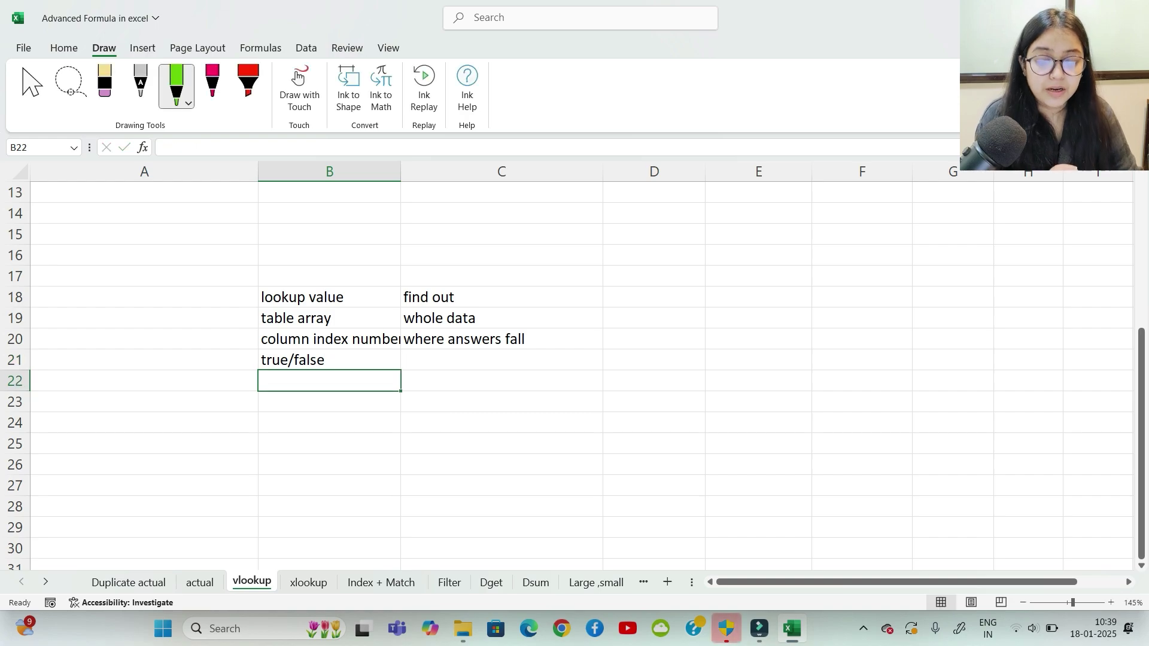
key(Right)
key(Up)
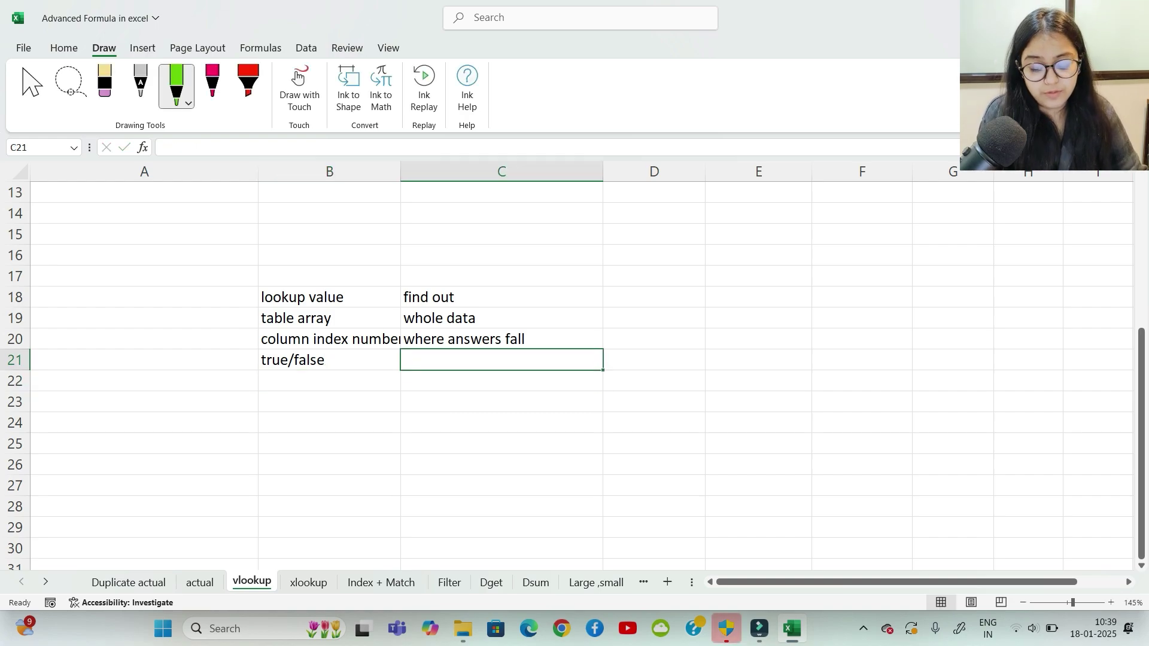
text(false)
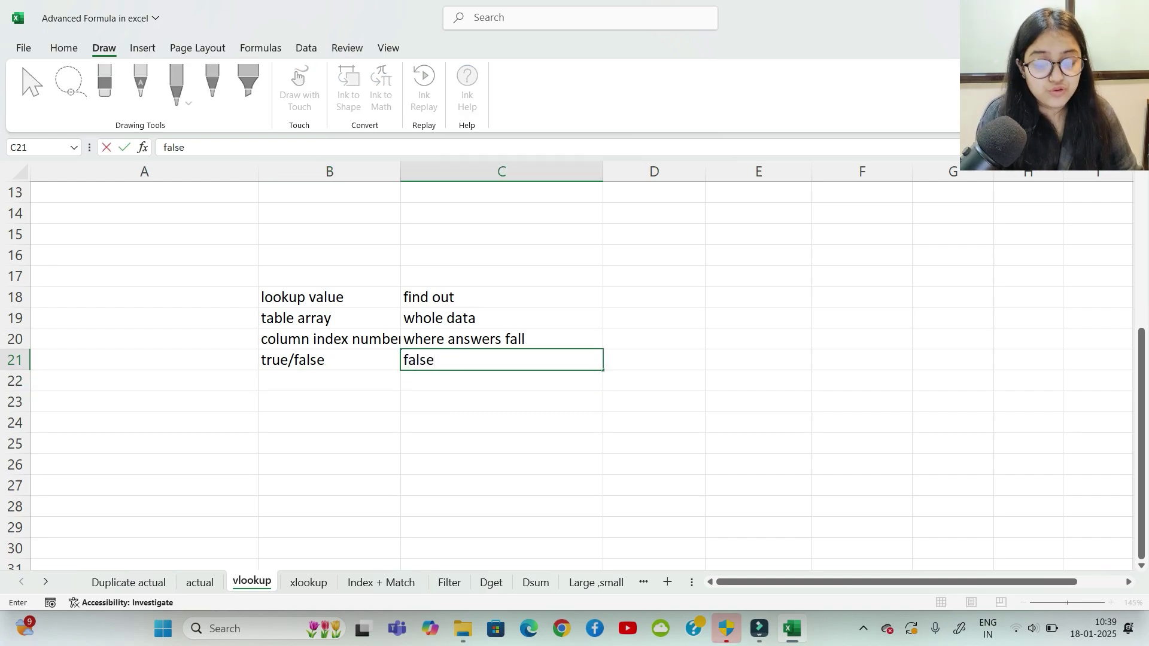
key(Return)
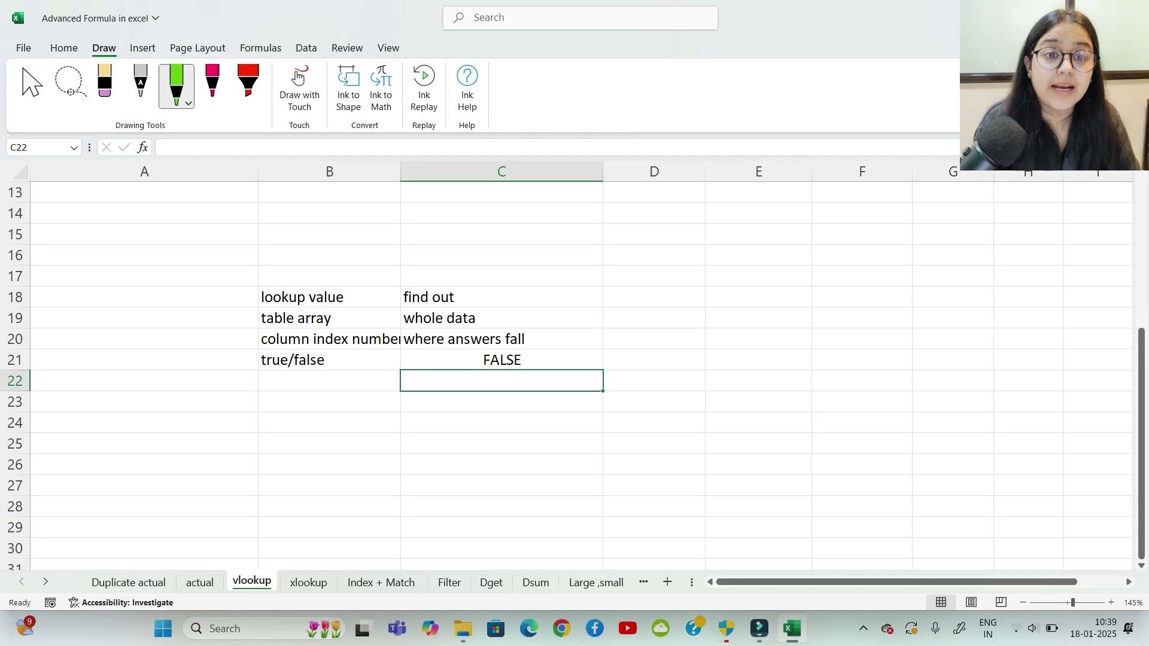
Step: Add an 'assumptions' label with the note 'lookup value extreme left'
key(Down)
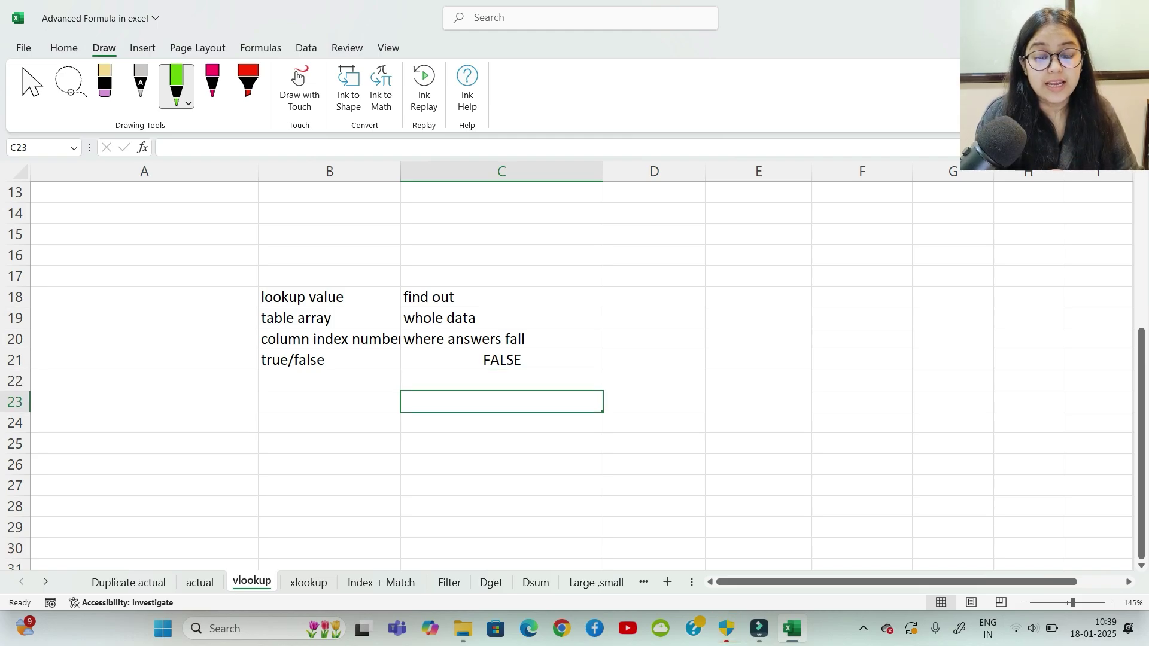
key(Left)
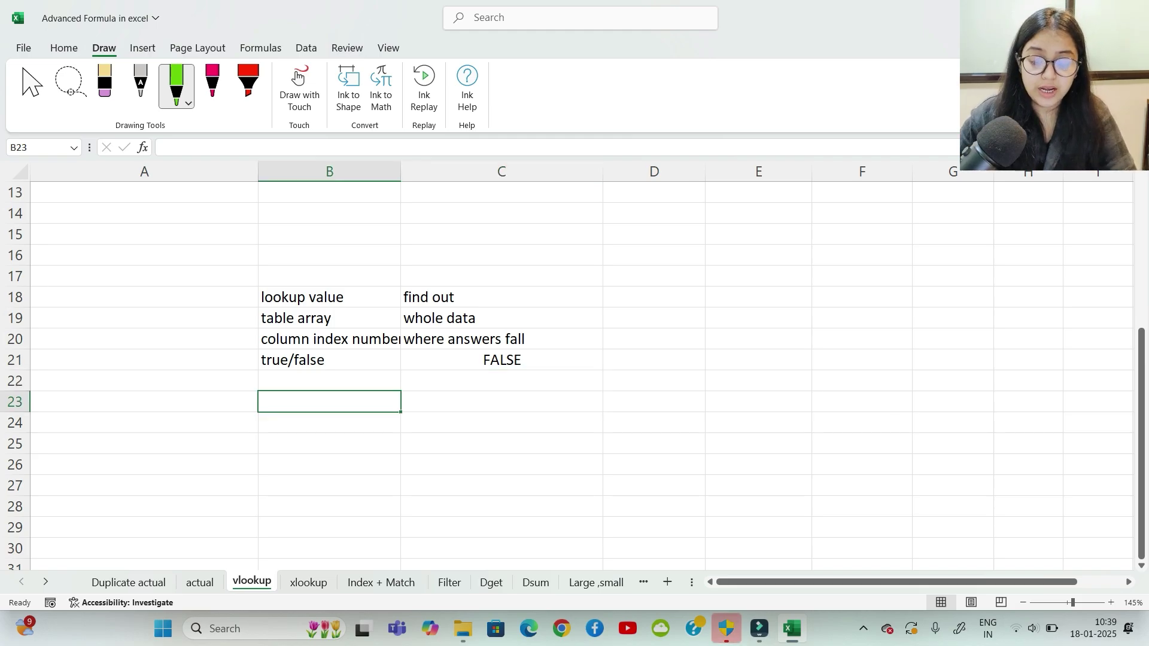
text(assu)
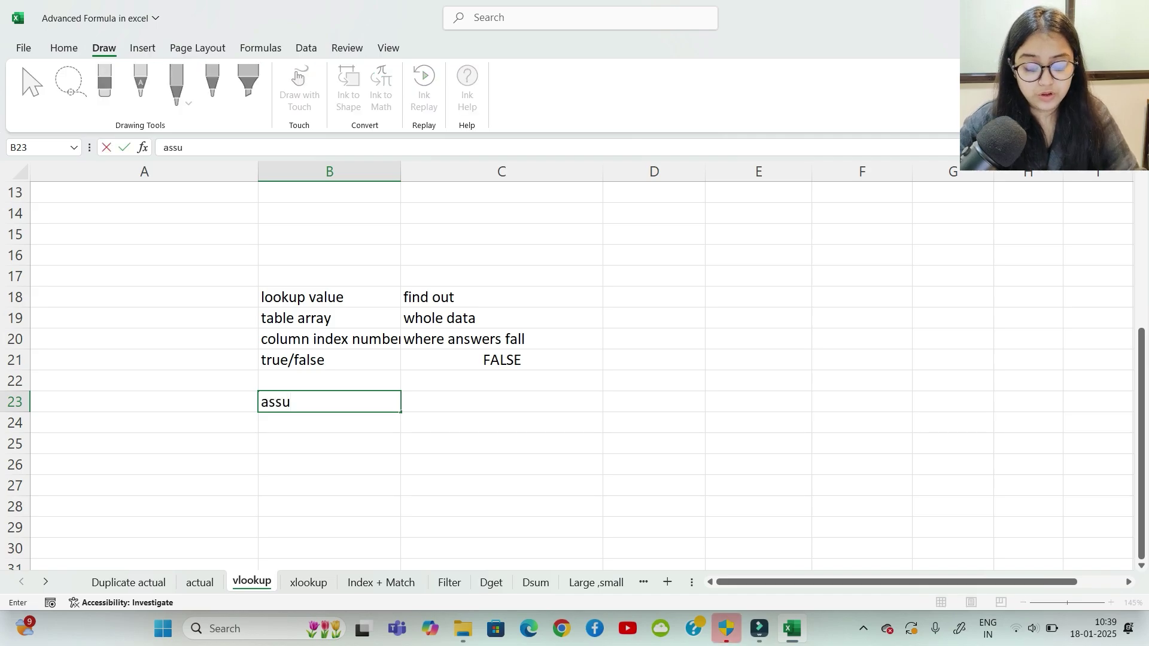
text(mptions)
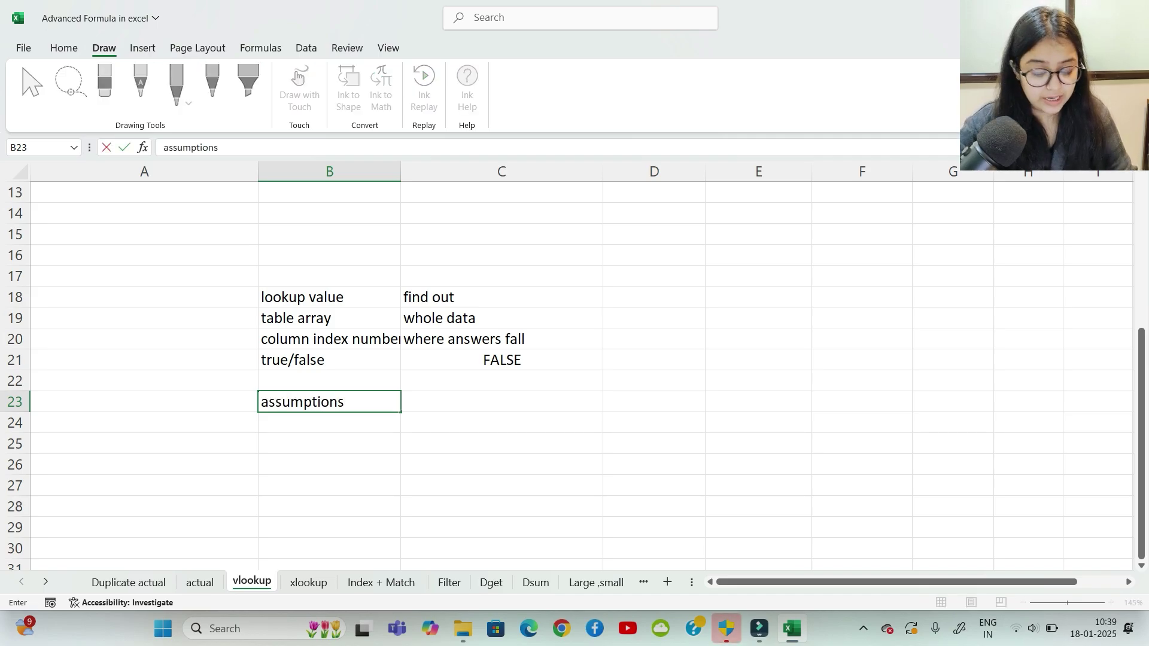
key(Tab)
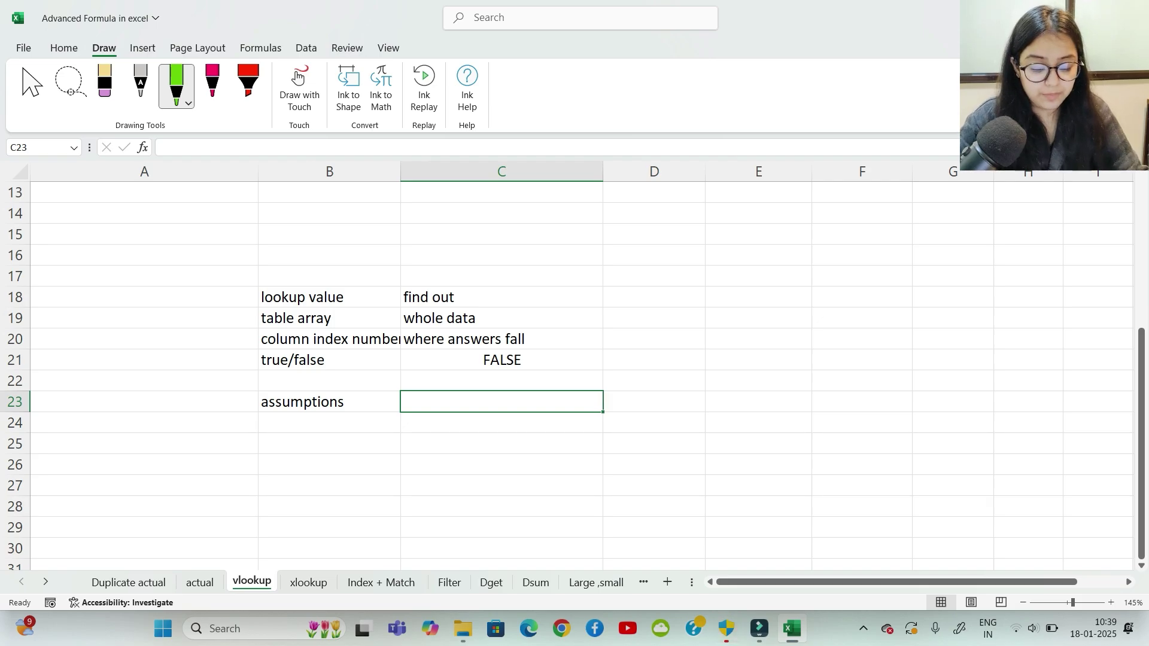
text(lookup)
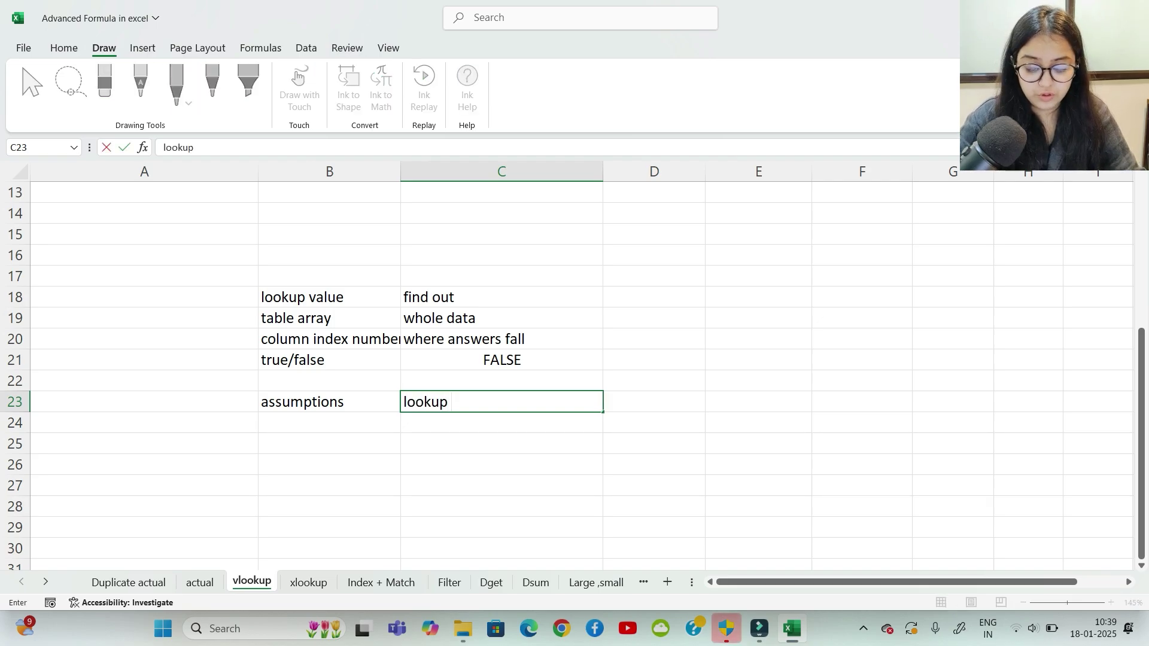
text( value)
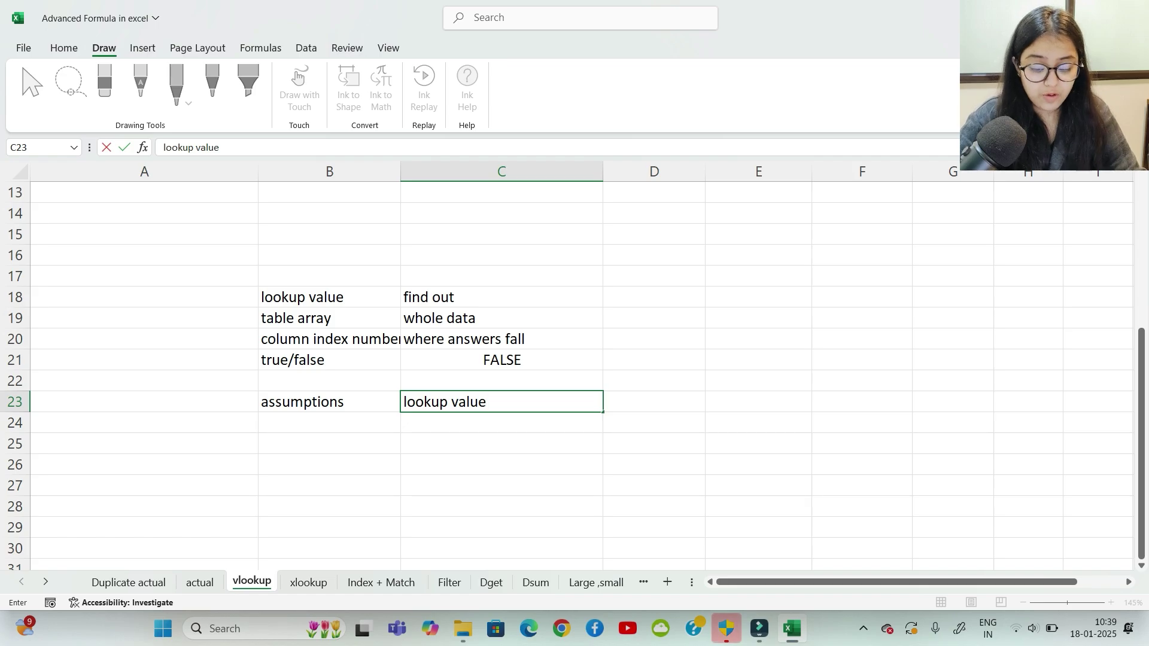
text( extrem)
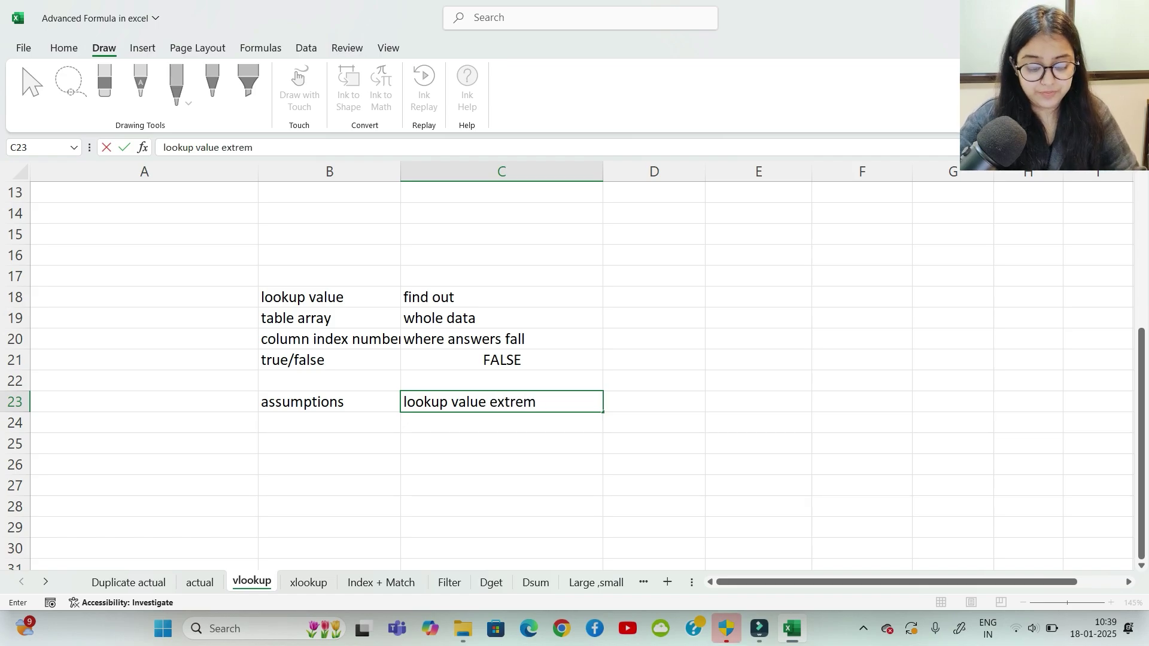
text(e left)
key(Up)
key(Up)
key(Up)
key(Up)
key(Up)
key(Up)
key(Up)
key(Up)
key(Up)
key(Up)
key(Up)
key(Up)
key(Up)
key(Up)
key(Up)
key(Up)
key(Up)
key(Up)
key(Up)
key(Up)
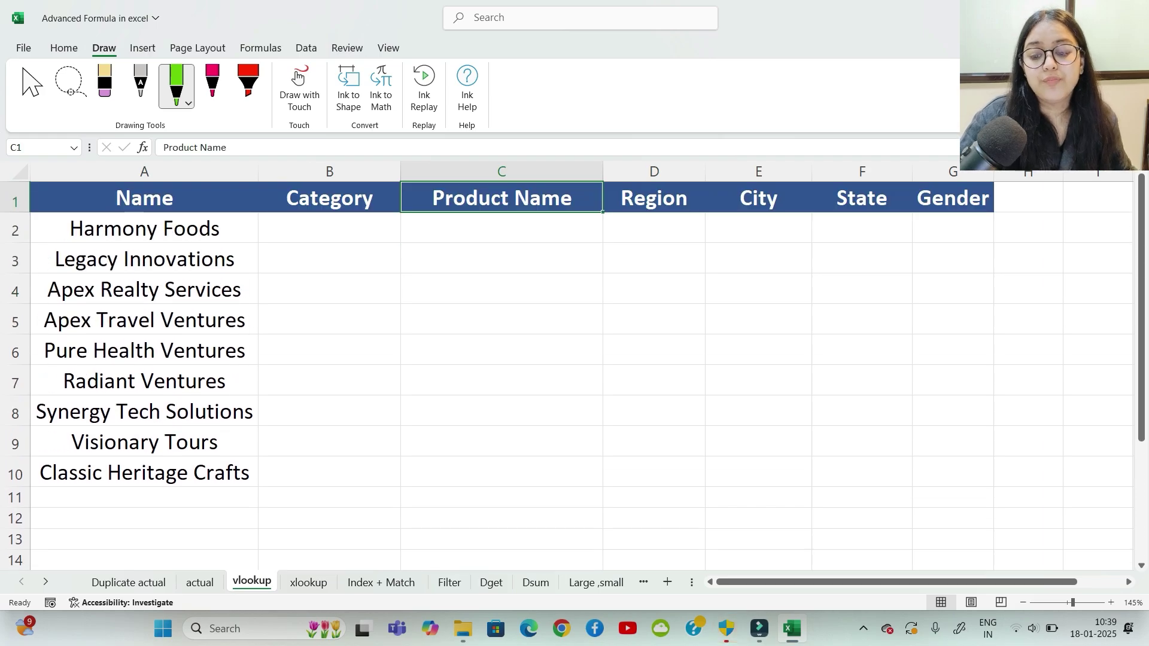
Step: Switch to the actual sheet and select the Name header in A1
click(145, 229)
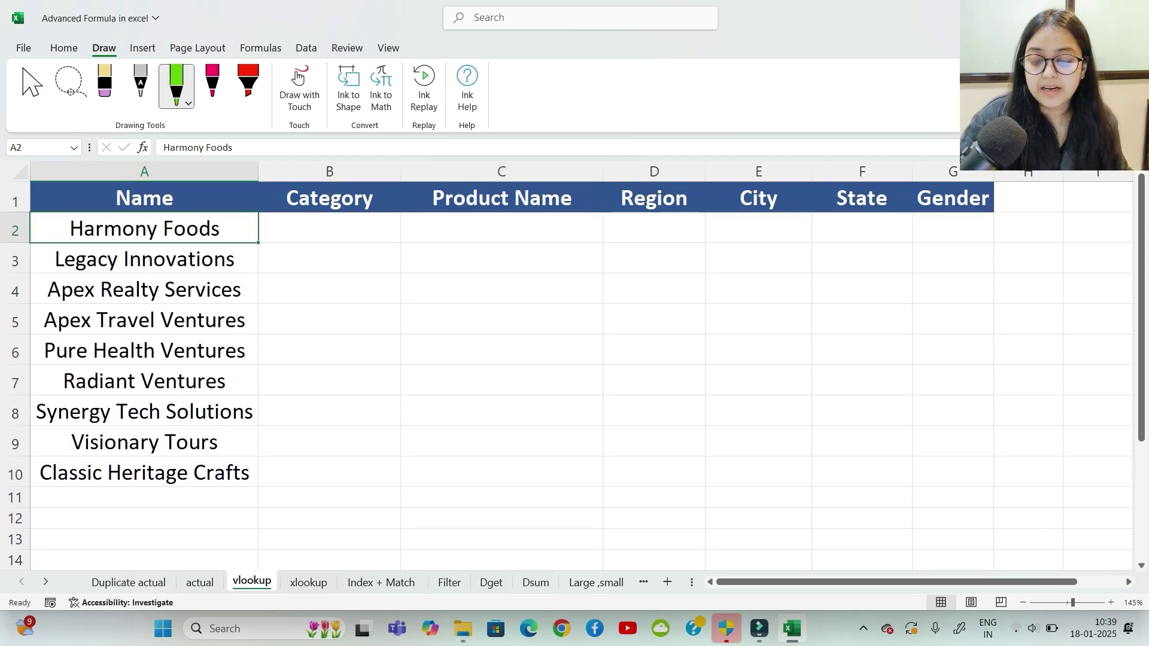
key(ctrl+Page_Up)
click(89, 186)
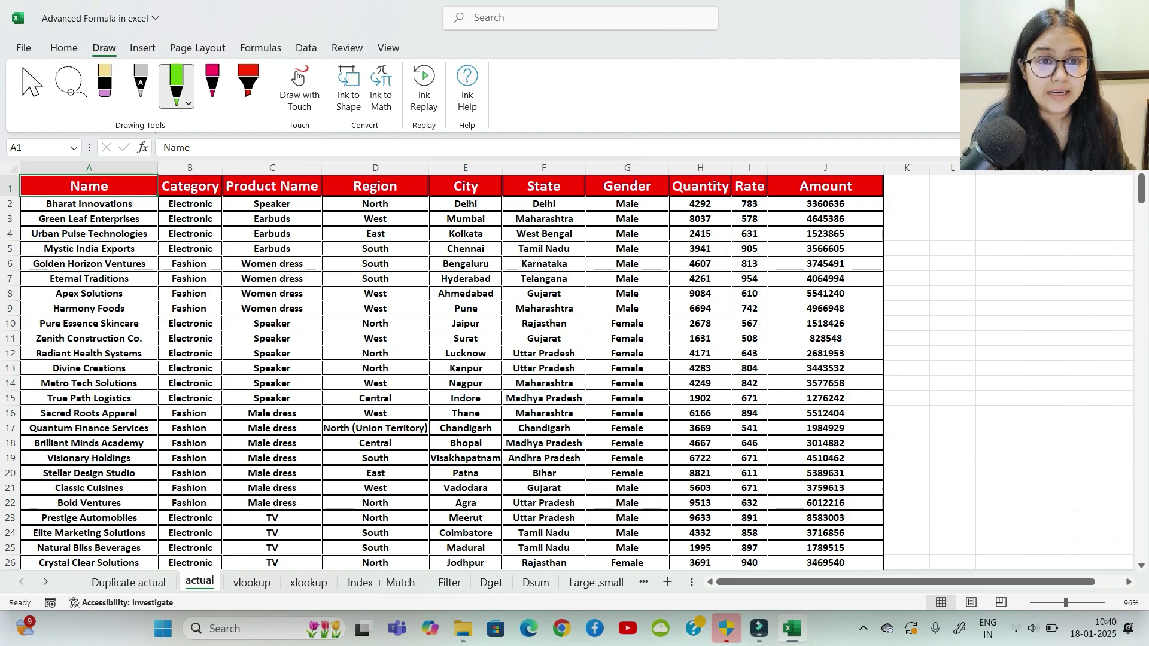
Step: Insert a new column A before Name with heading 'S no' and first value 1
key(ctrl+space)
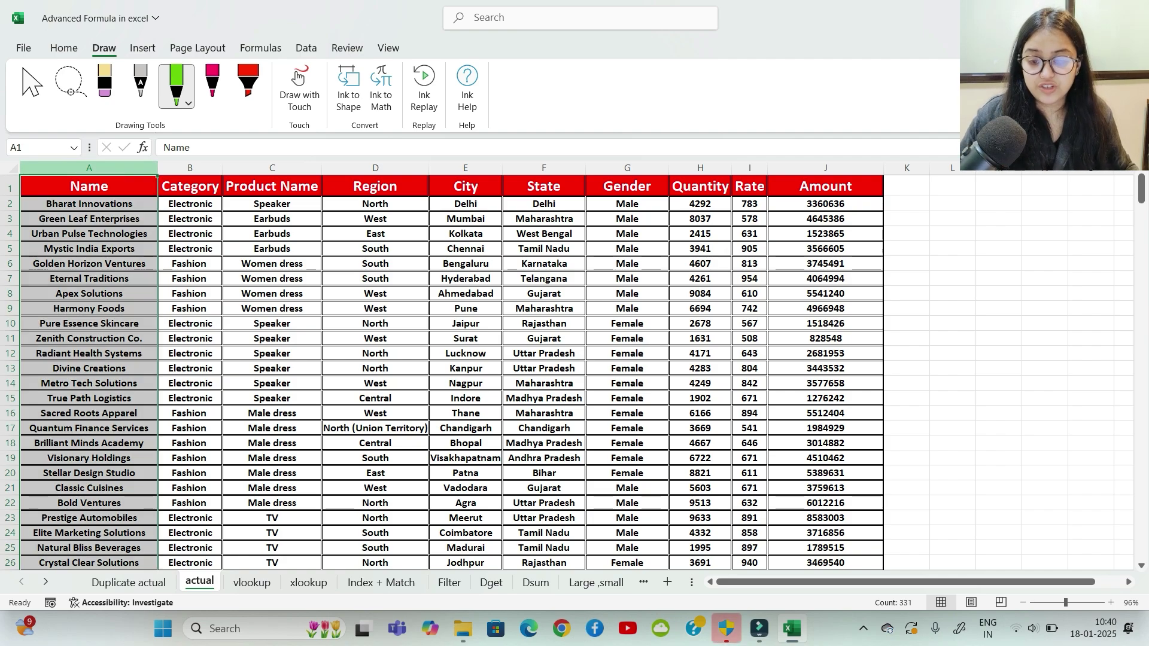
key(ctrl+shift+plus)
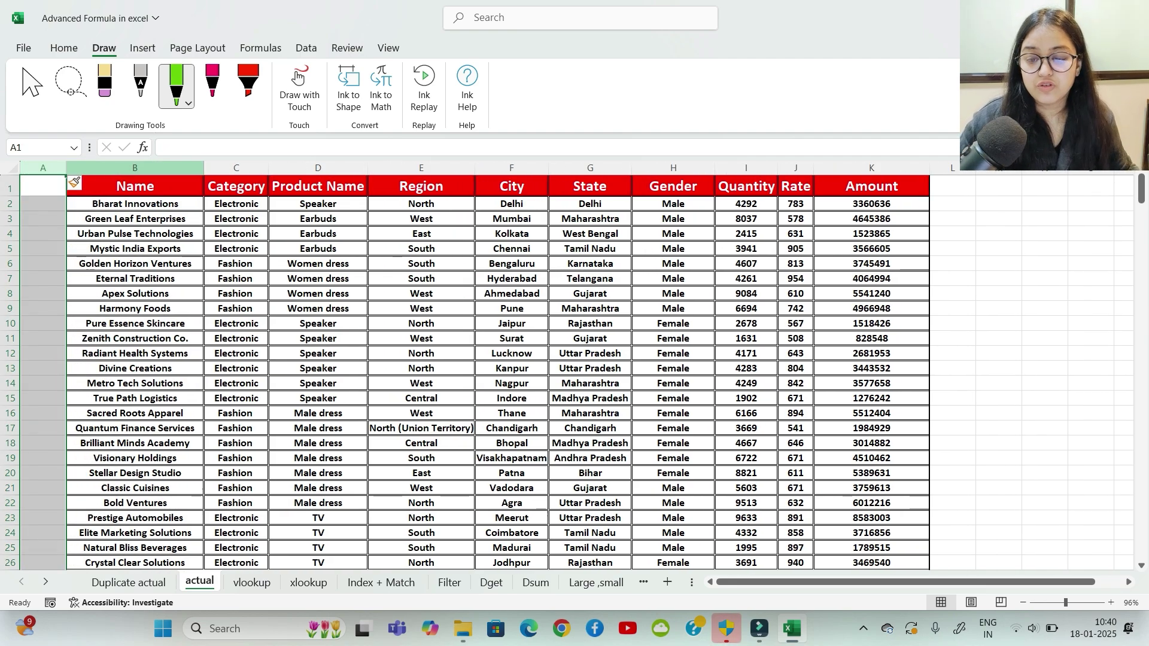
click(44, 186)
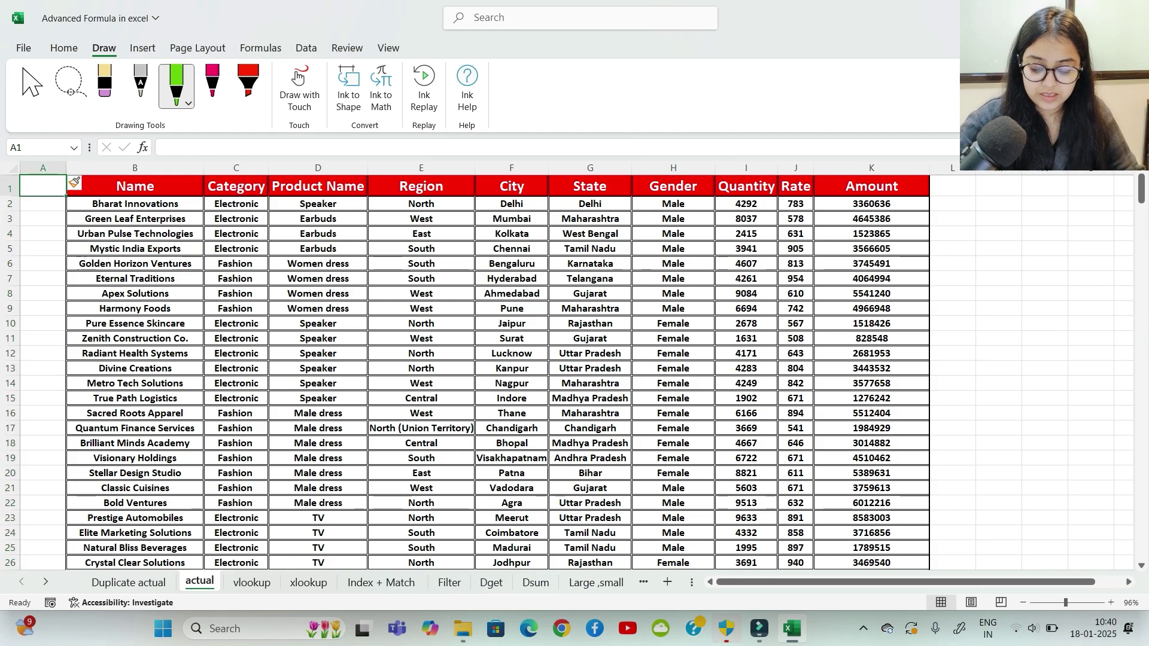
text(S no)
key(Return)
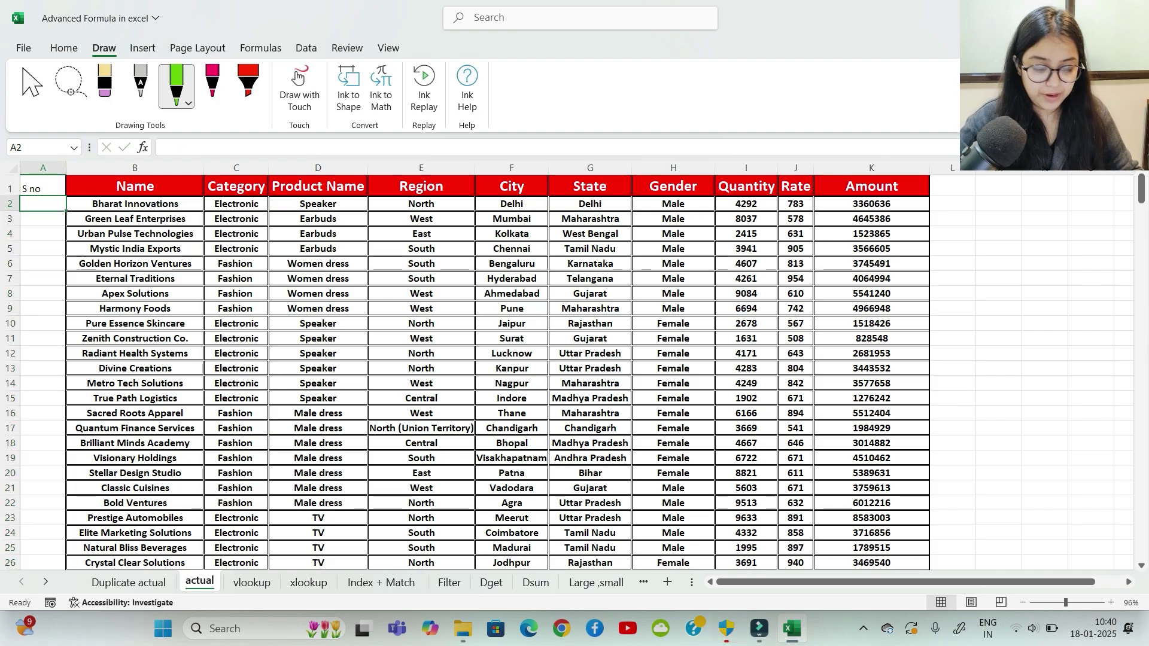
text(1)
key(Return)
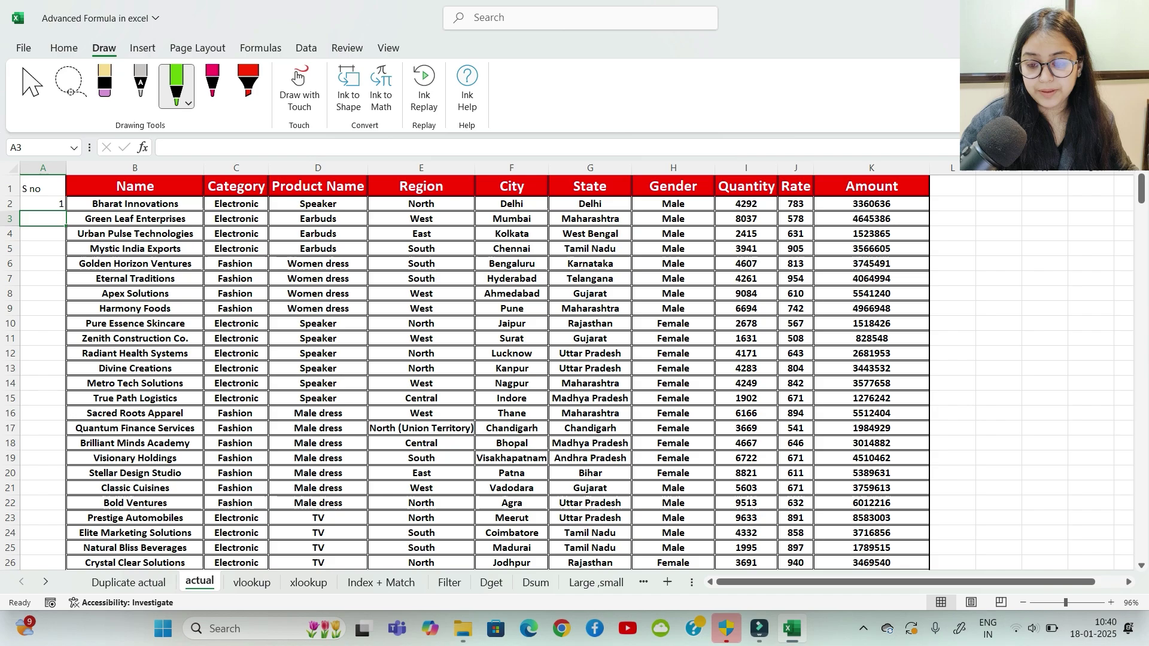
Step: Fill the S no column as a series from 1 to 330
click(43, 204)
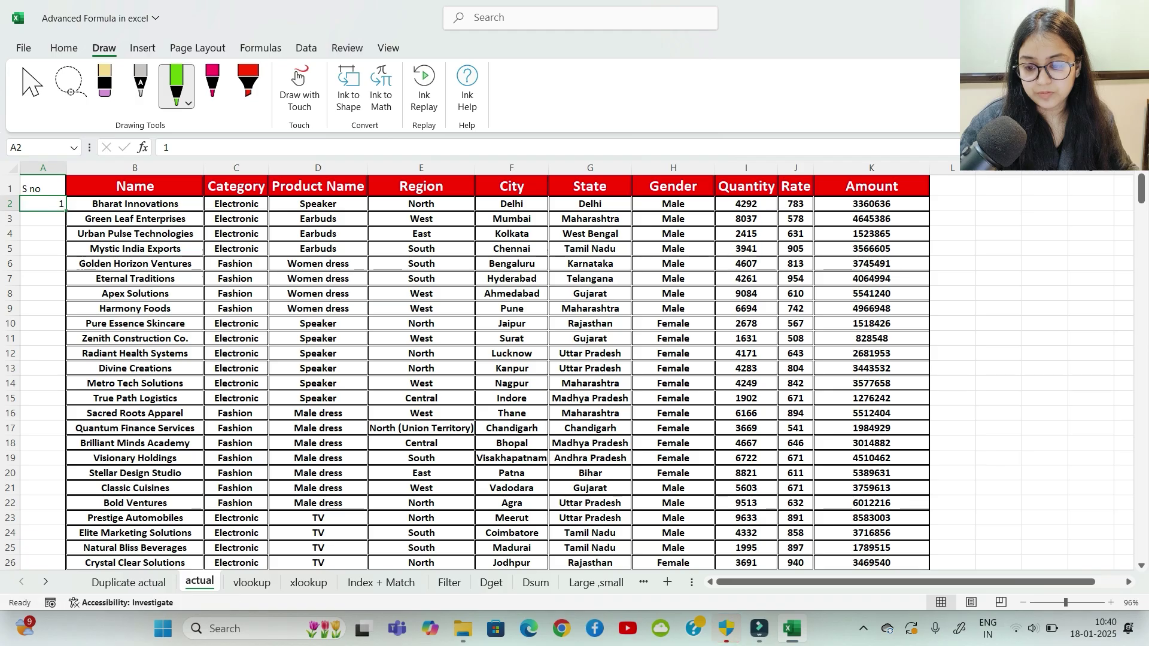
drag(66, 210, 73, 516)
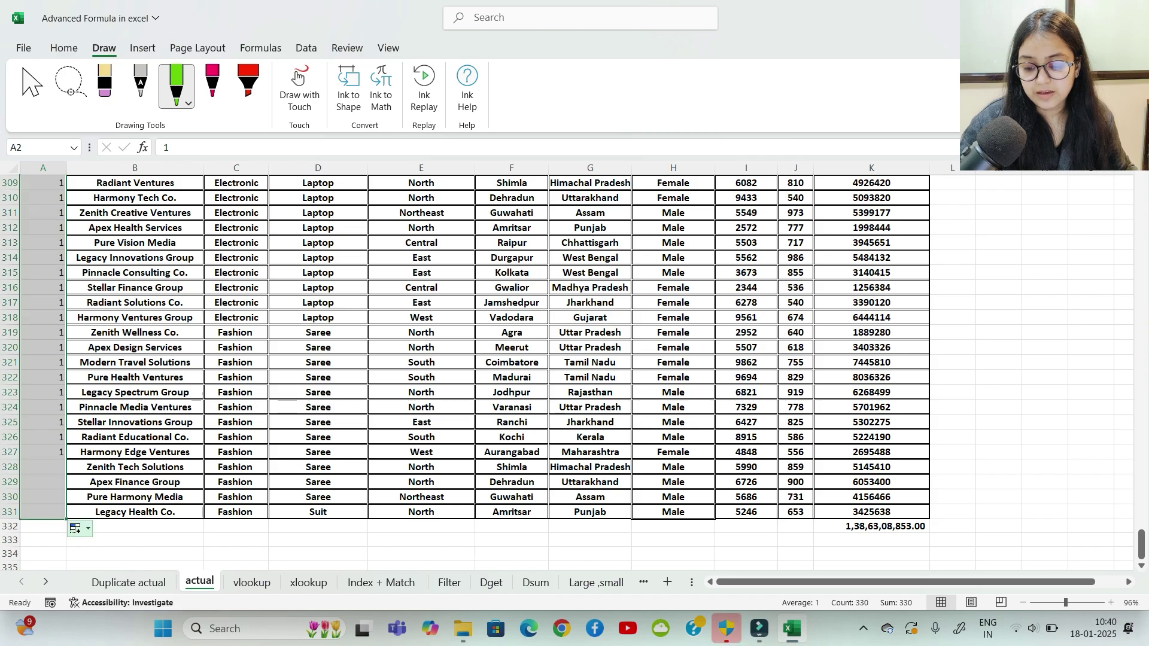
click(76, 528)
click(108, 458)
key(ctrl+BackSpace)
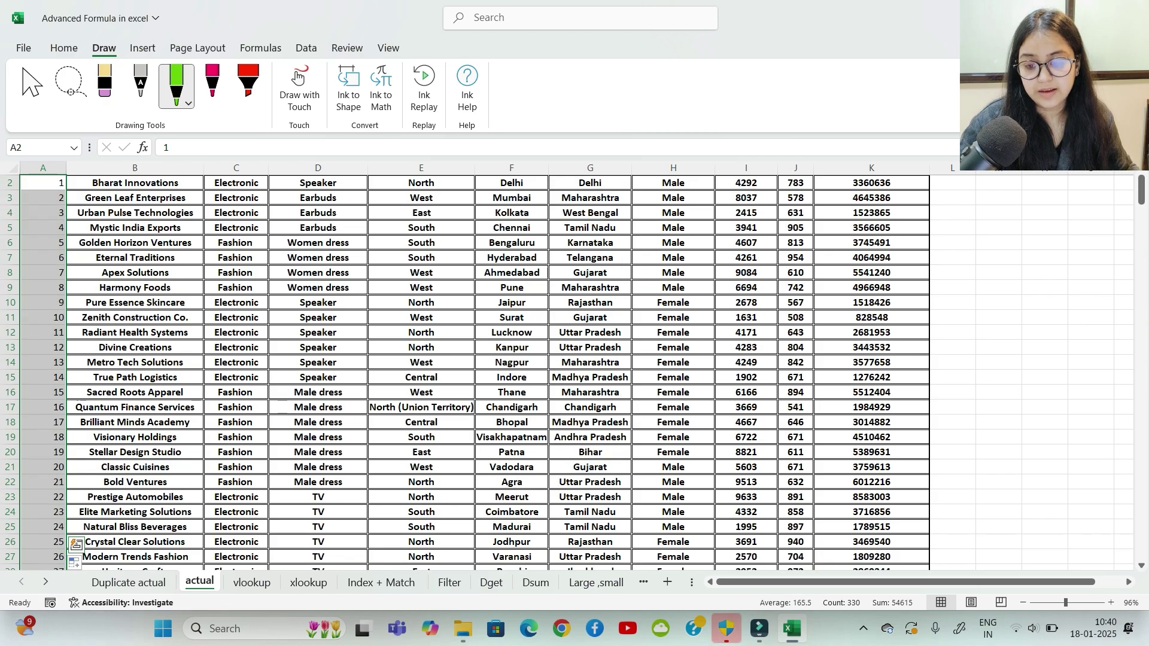
scroll(473, 371, up, 1)
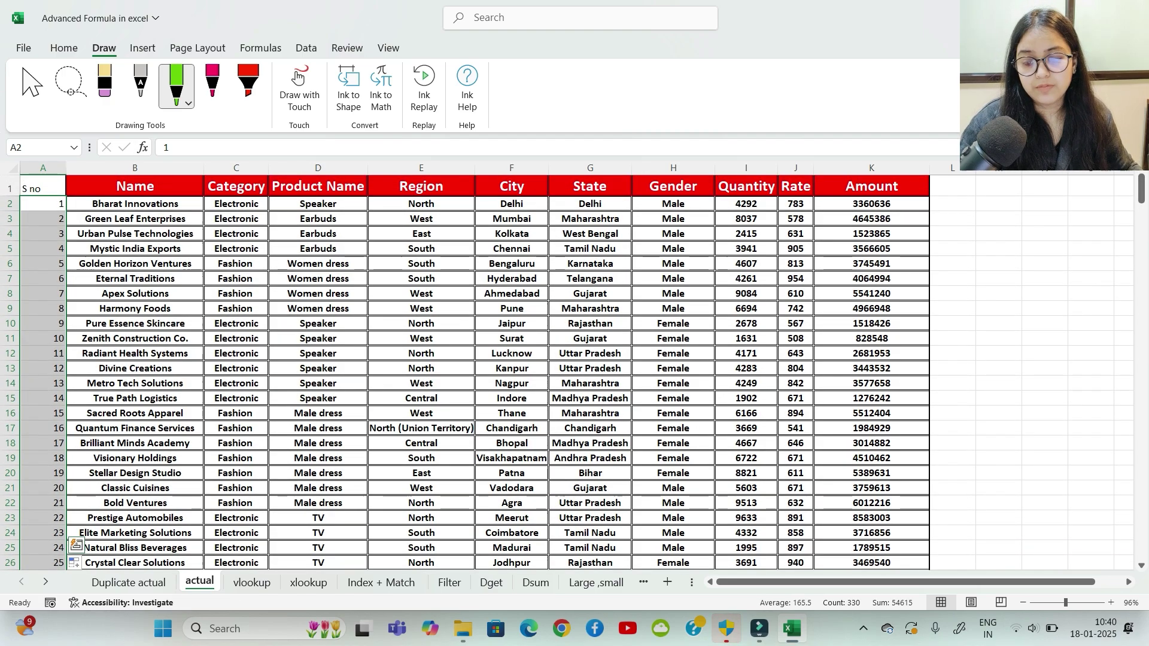
Step: Copy the Name column's formatting onto S no, autofit column A, and return to vlookup's B2
click(134, 168)
click(64, 48)
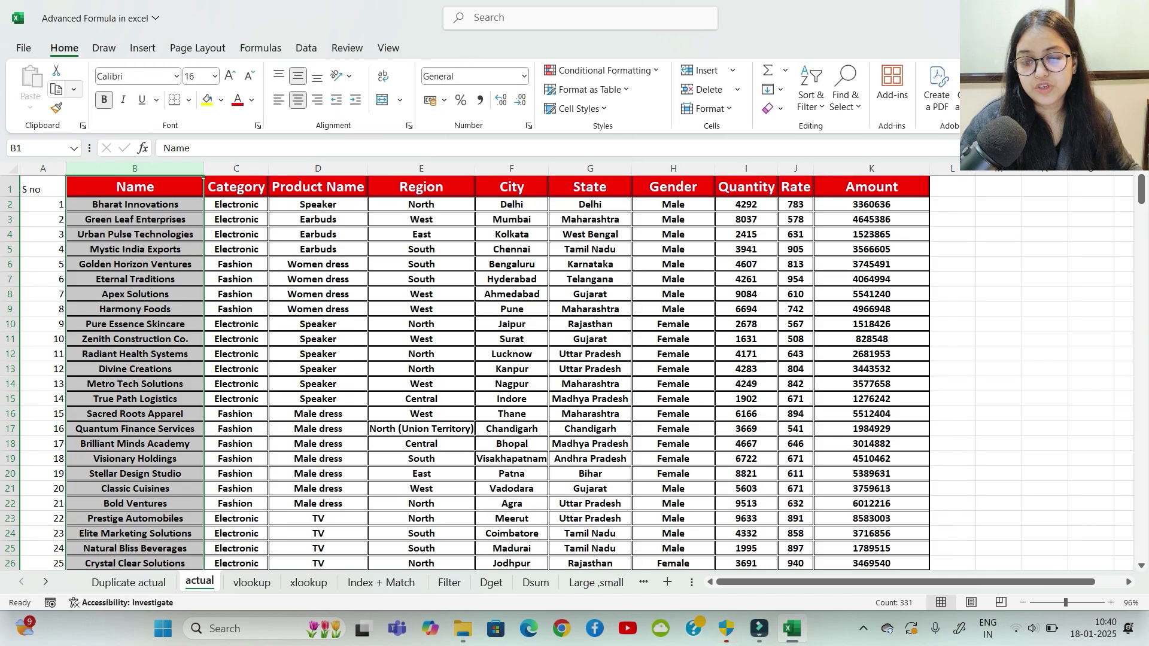
click(57, 108)
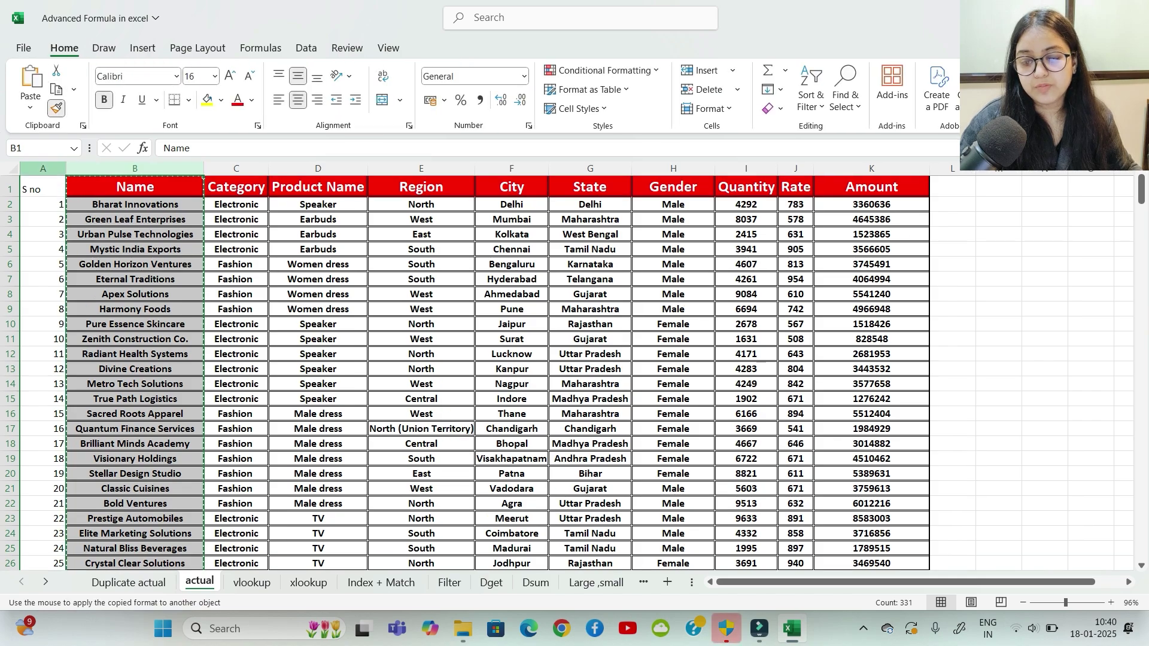
click(43, 168)
click(226, 354)
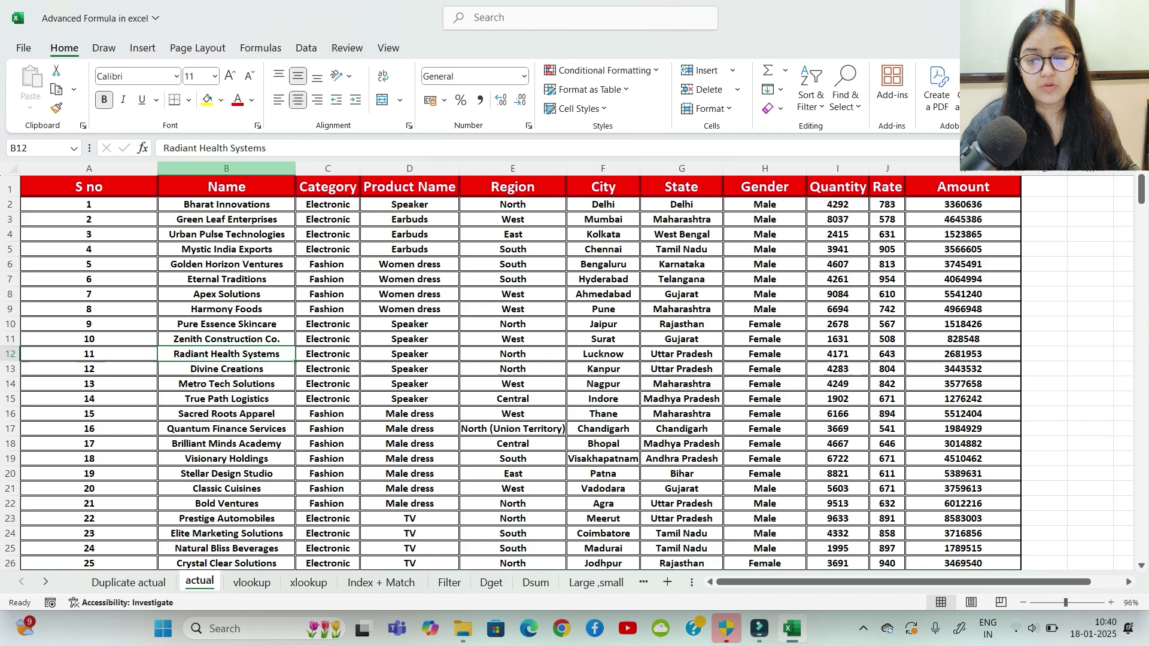
double_click(157, 168)
click(123, 234)
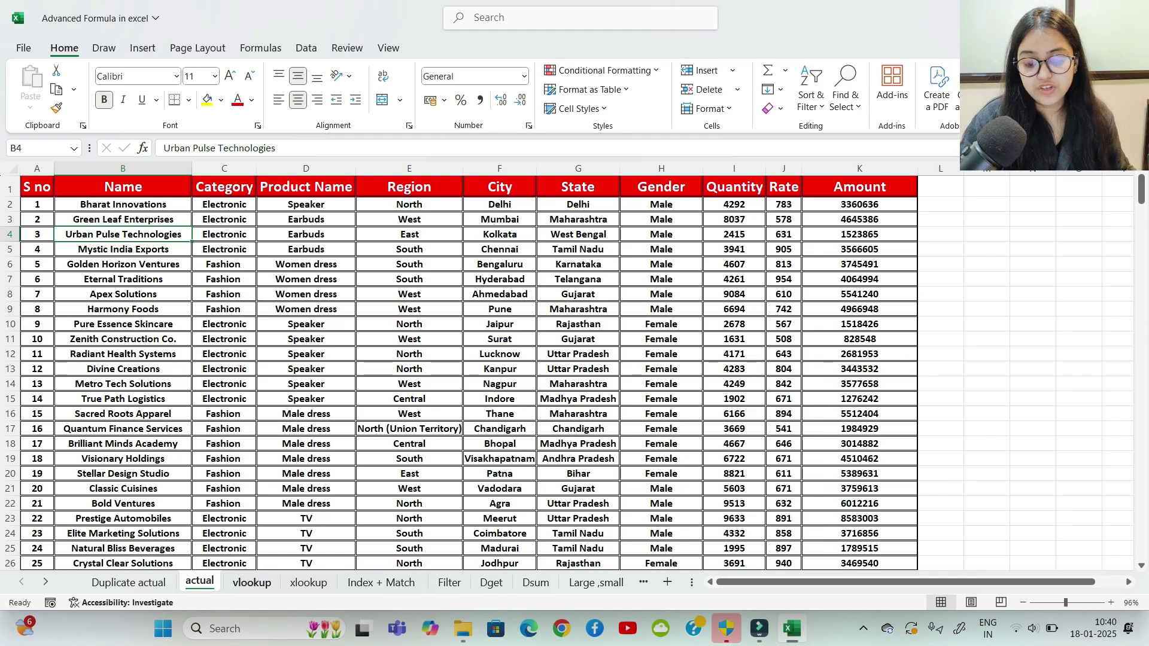
click(251, 582)
click(330, 229)
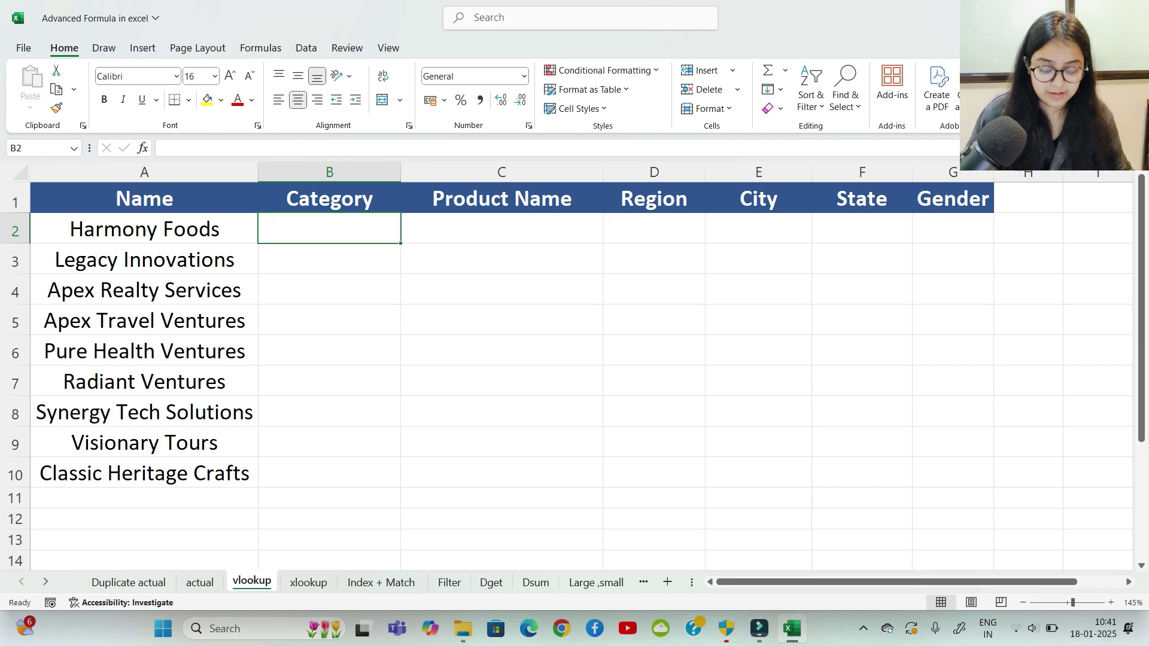
Step: Type 'no duplicate lookup value' under the first assumption note
scroll(575, 371, down, 7)
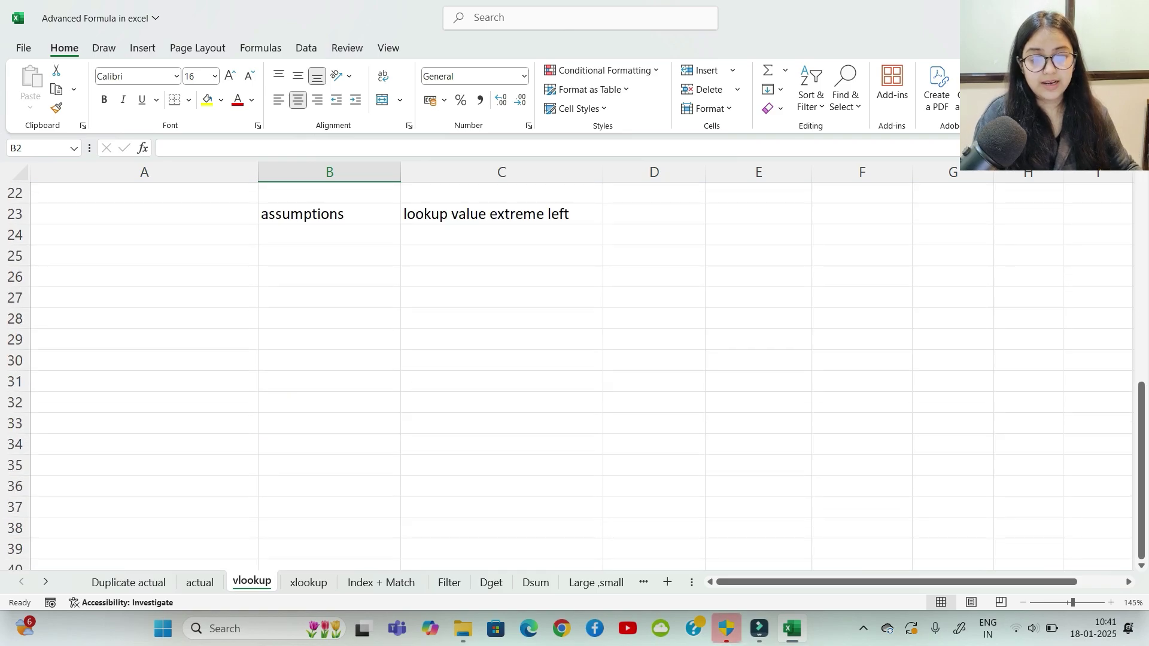
click(502, 235)
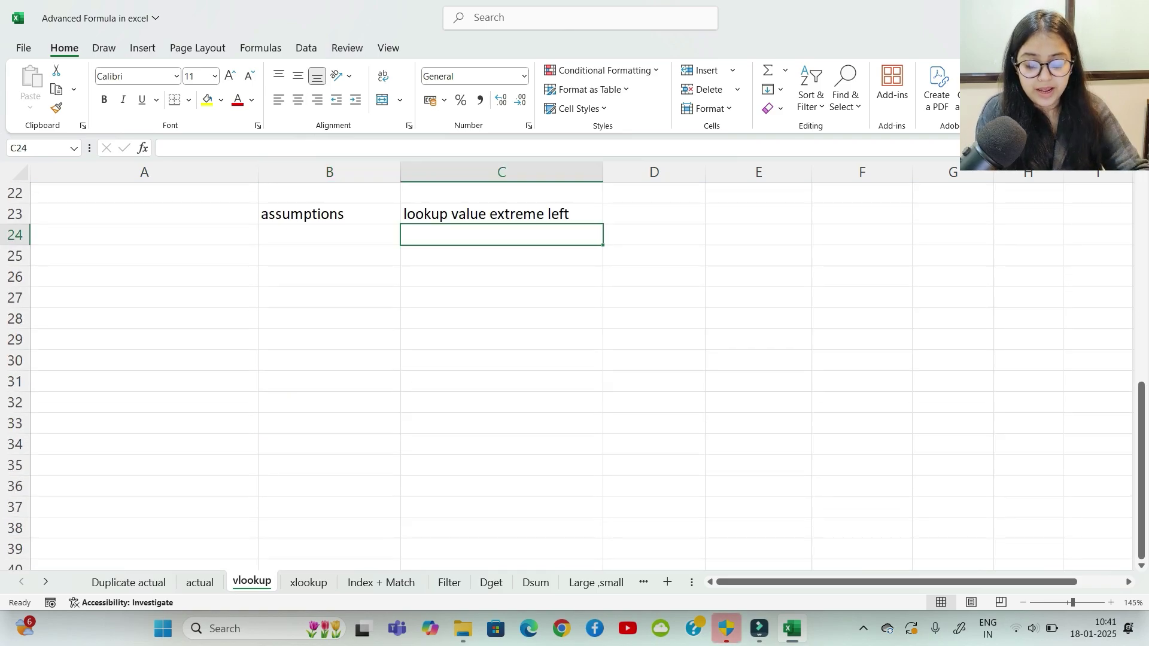
text(no du)
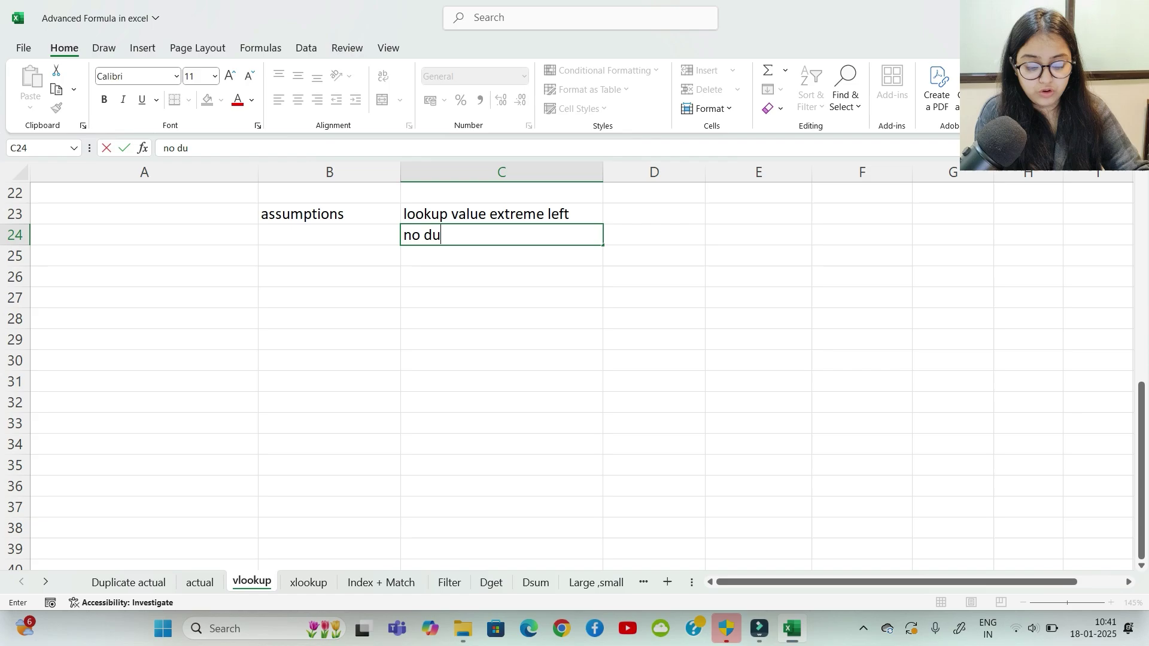
text(plicate )
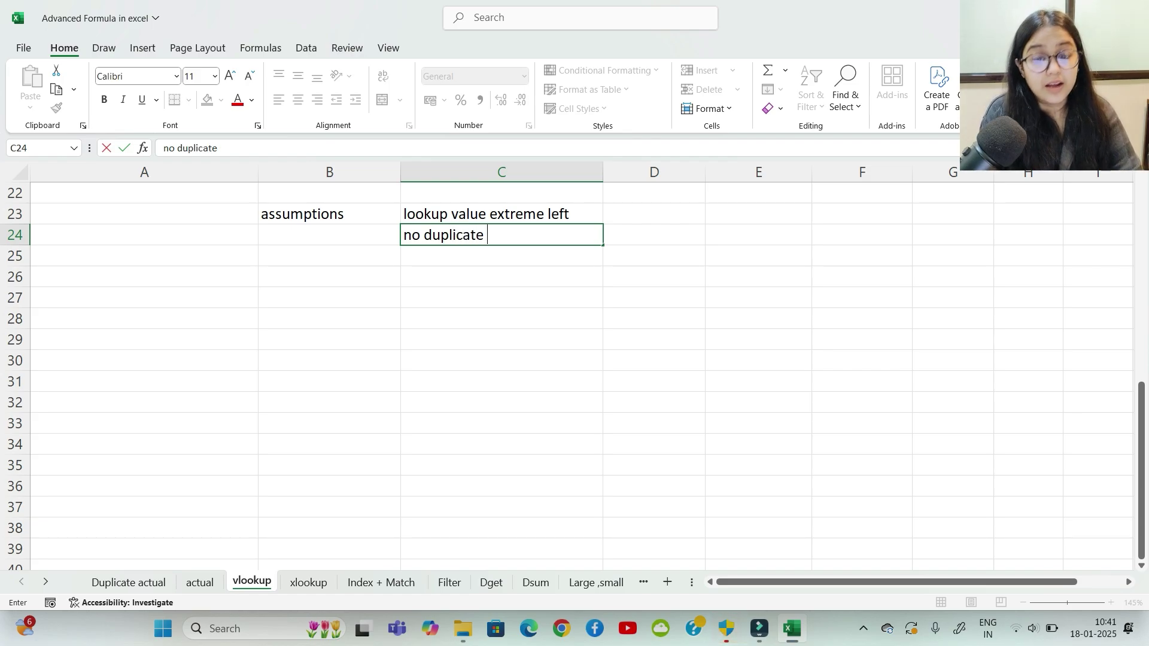
text(k)
key(BackSpace)
text(loo)
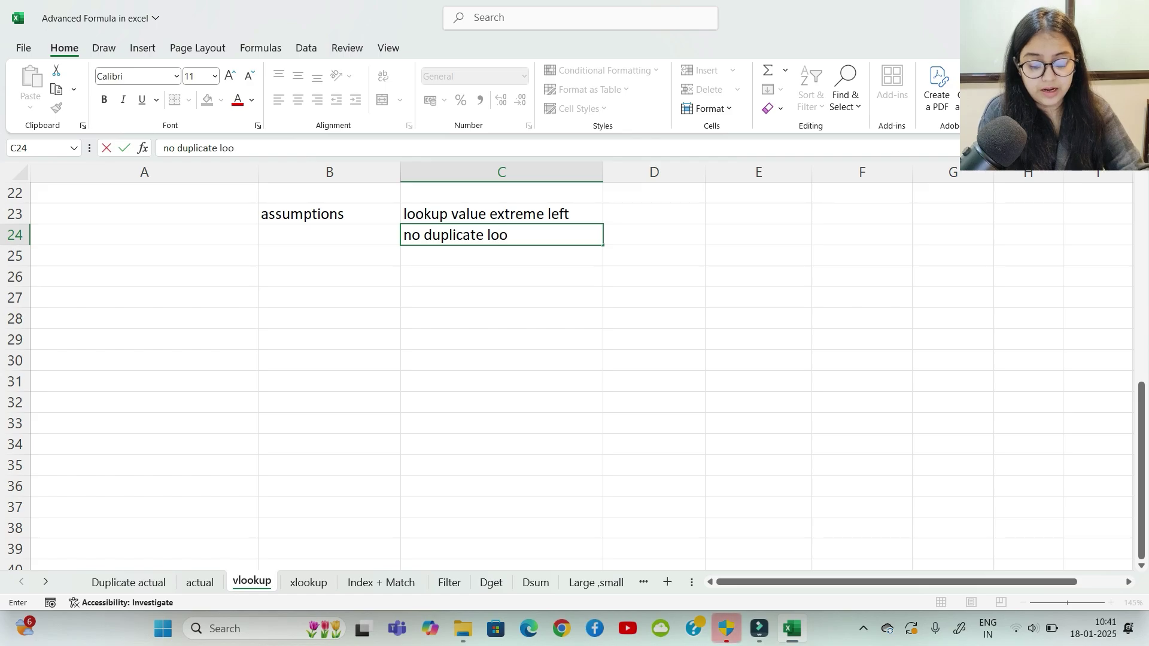
text(kup value)
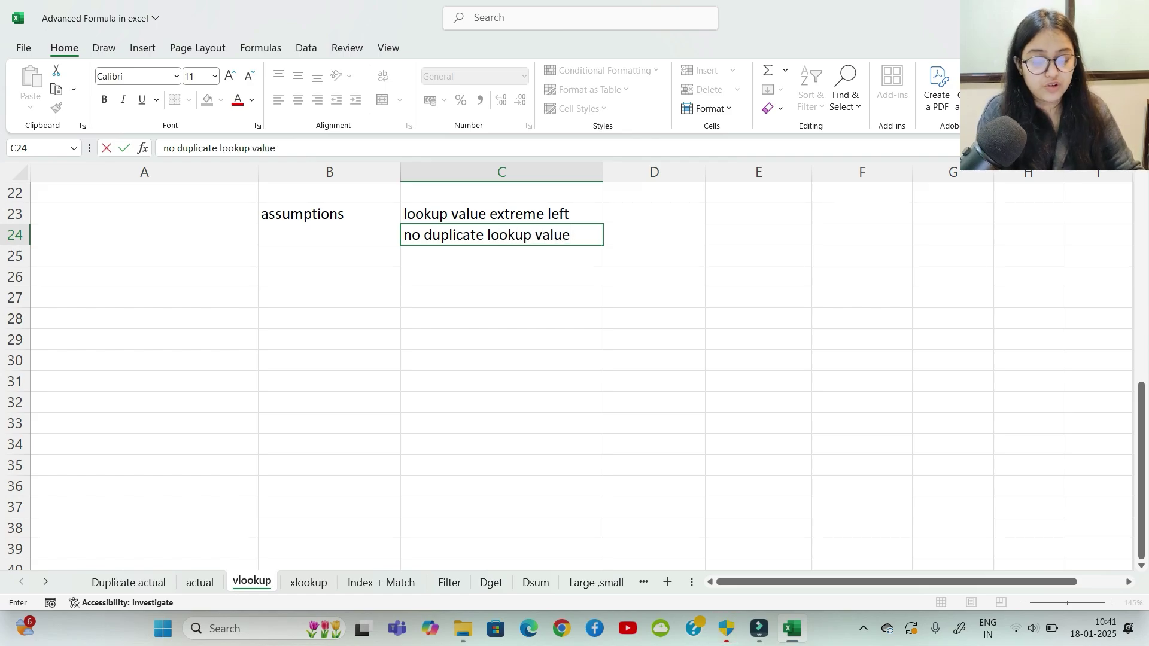
key(Return)
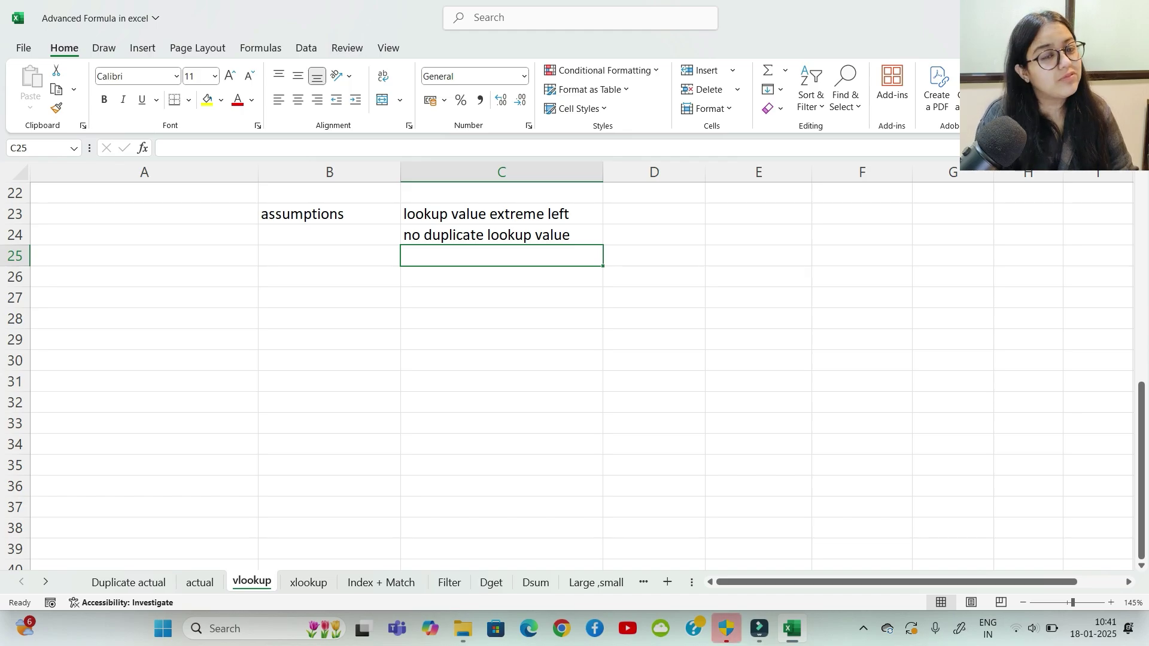
key(Up)
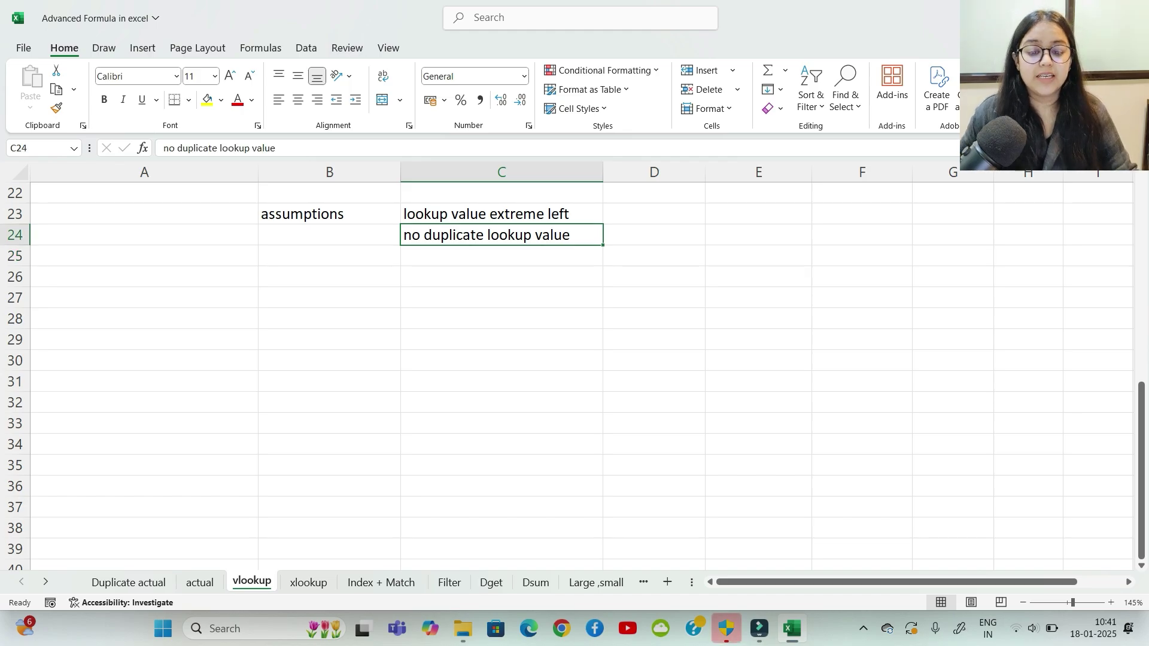
key(Up)
key(Up)
key(Up)
key(Up)
key(Up)
key(Up)
key(Up)
key(Up)
key(Up)
key(Up)
key(Up)
key(Up)
key(Up)
key(Up)
key(Up)
key(Up)
key(Up)
key(Up)
key(Up)
key(Up)
Step: Start a VLOOKUP in B2 using Harmony Foods in A2 as the lookup value
key(Left)
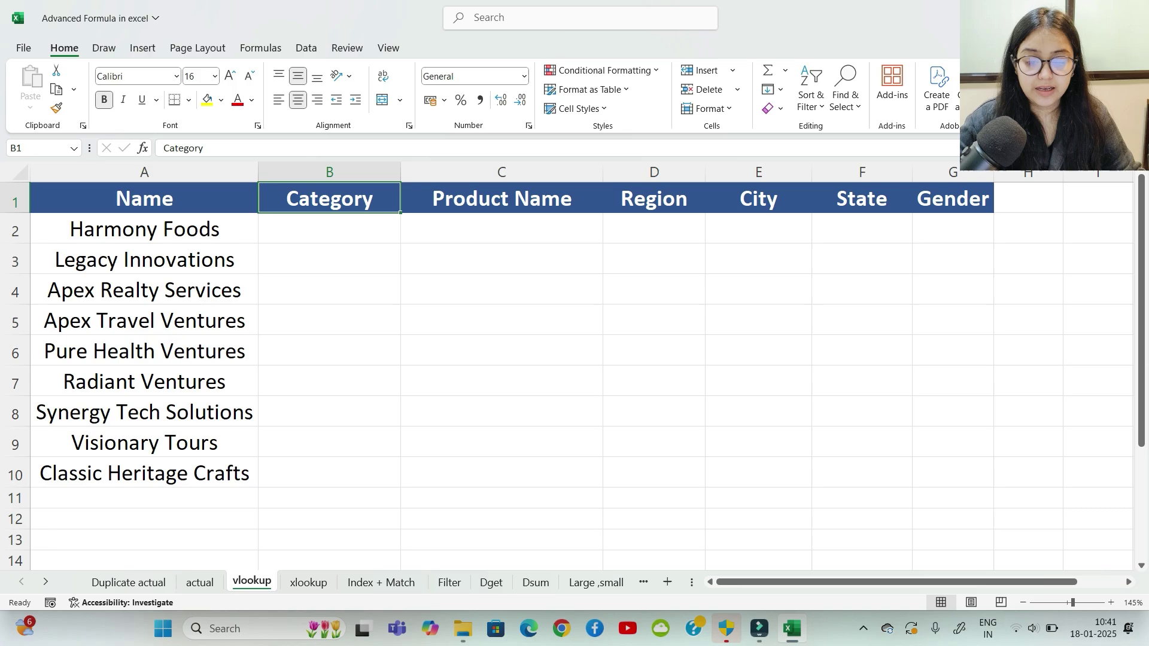
key(Down)
text(=)
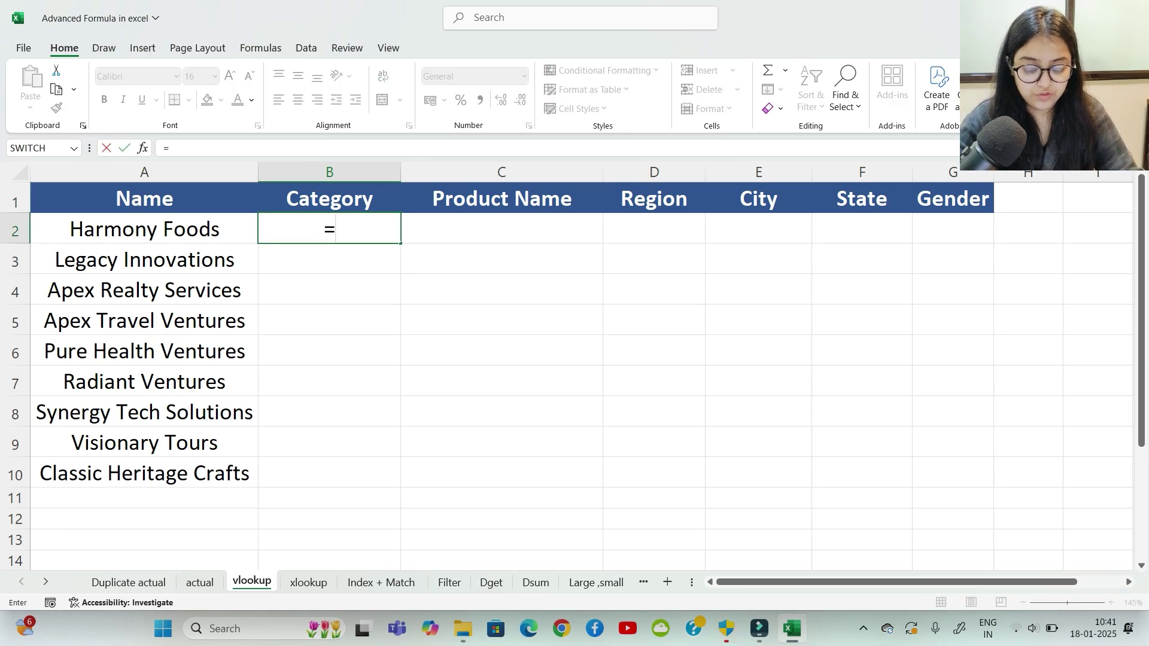
text(vlook)
key(Tab)
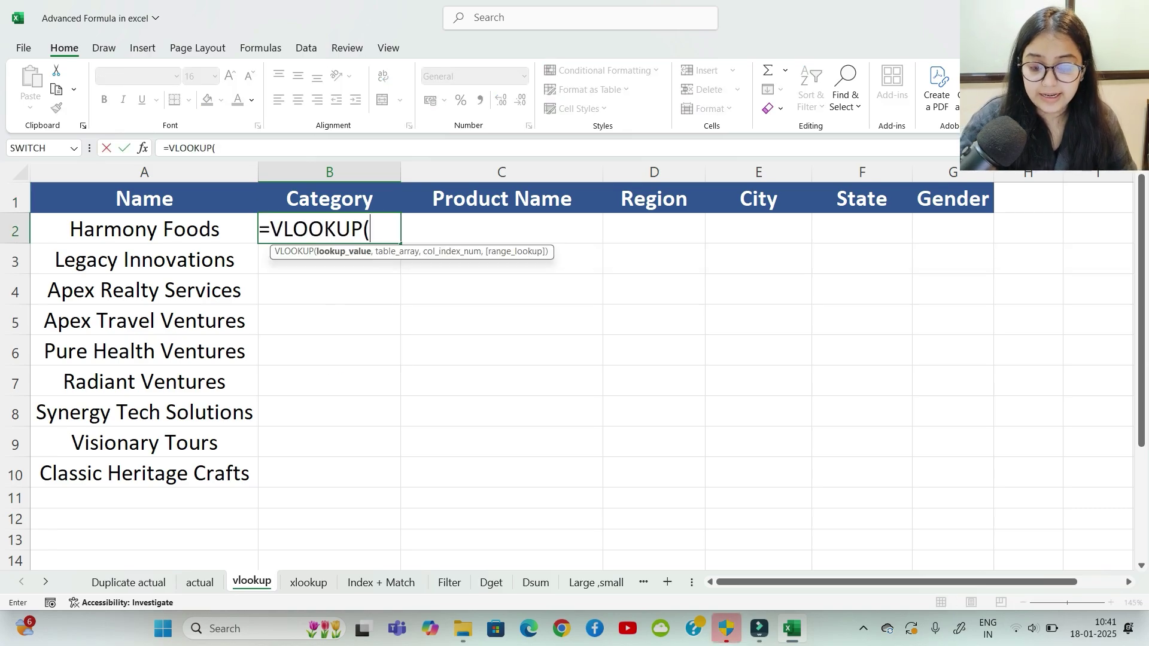
key(Left)
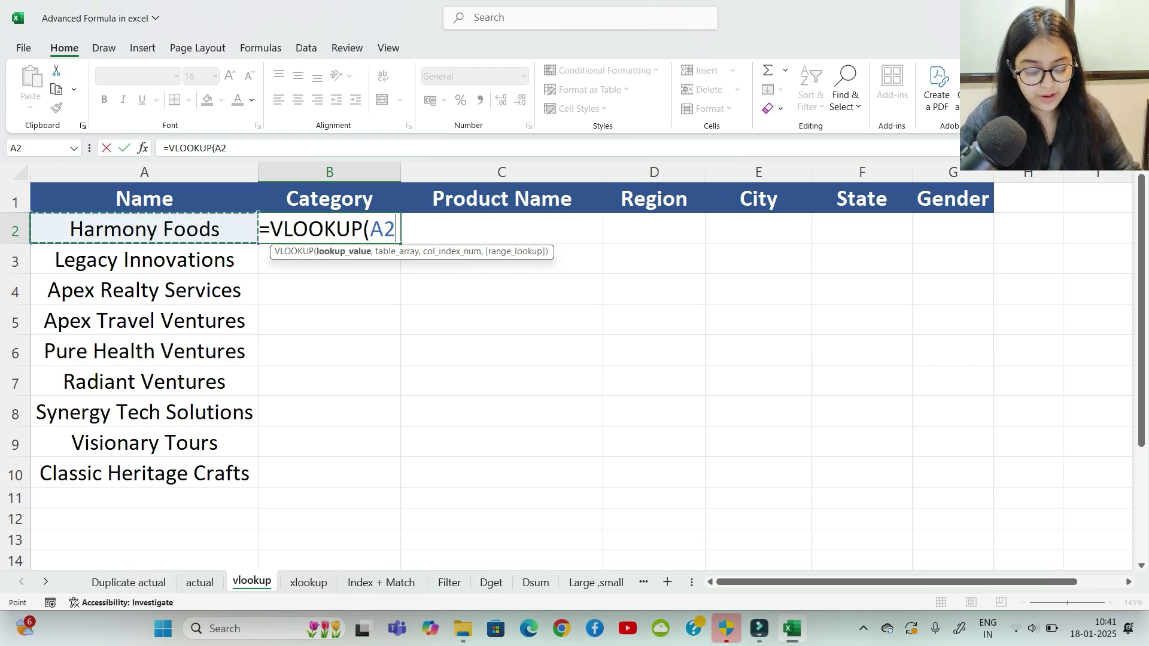
text(,)
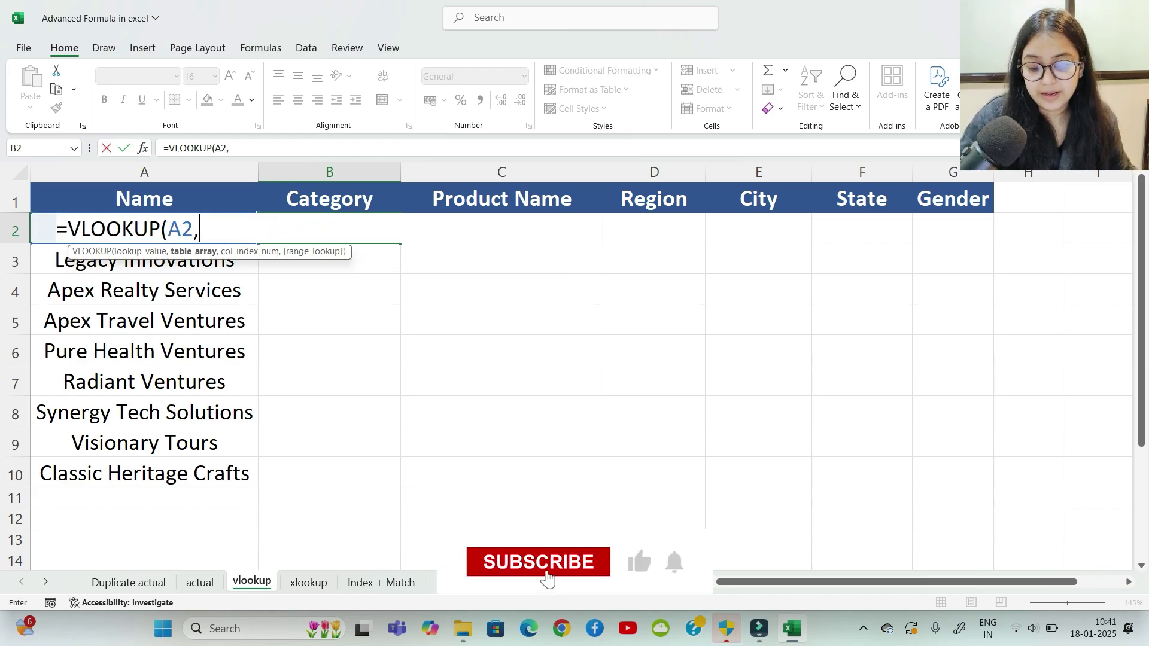
Step: Select actual!A2:K331 as the lookup table array
key(ctrl+Page_Up)
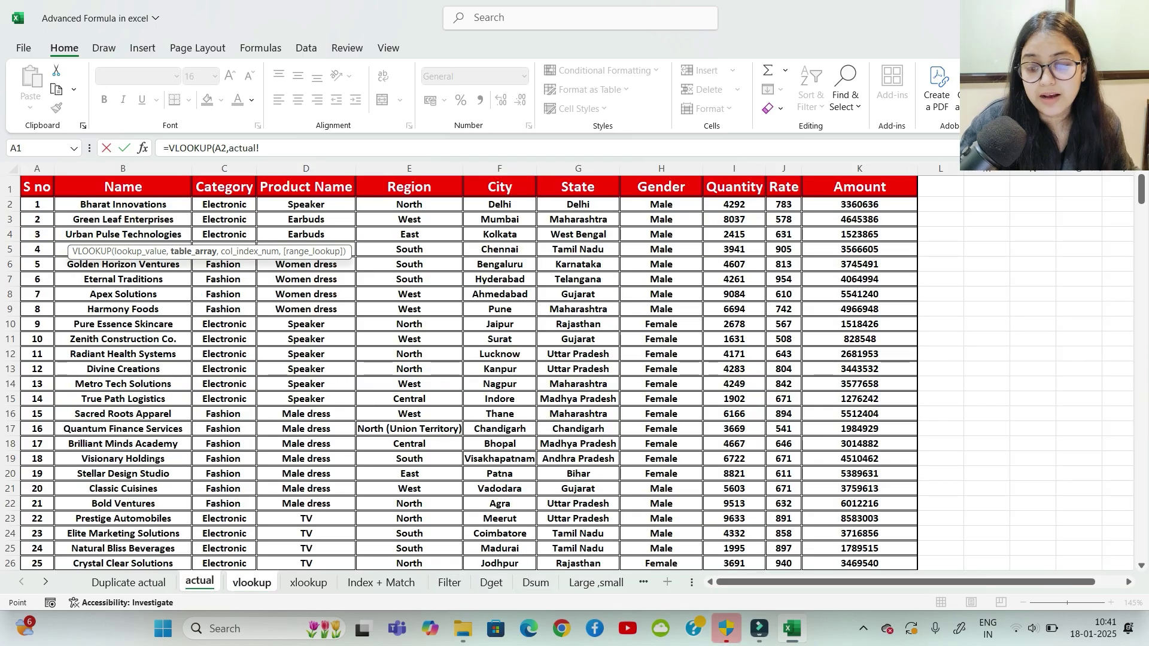
click(37, 204)
drag(37, 204, 911, 500)
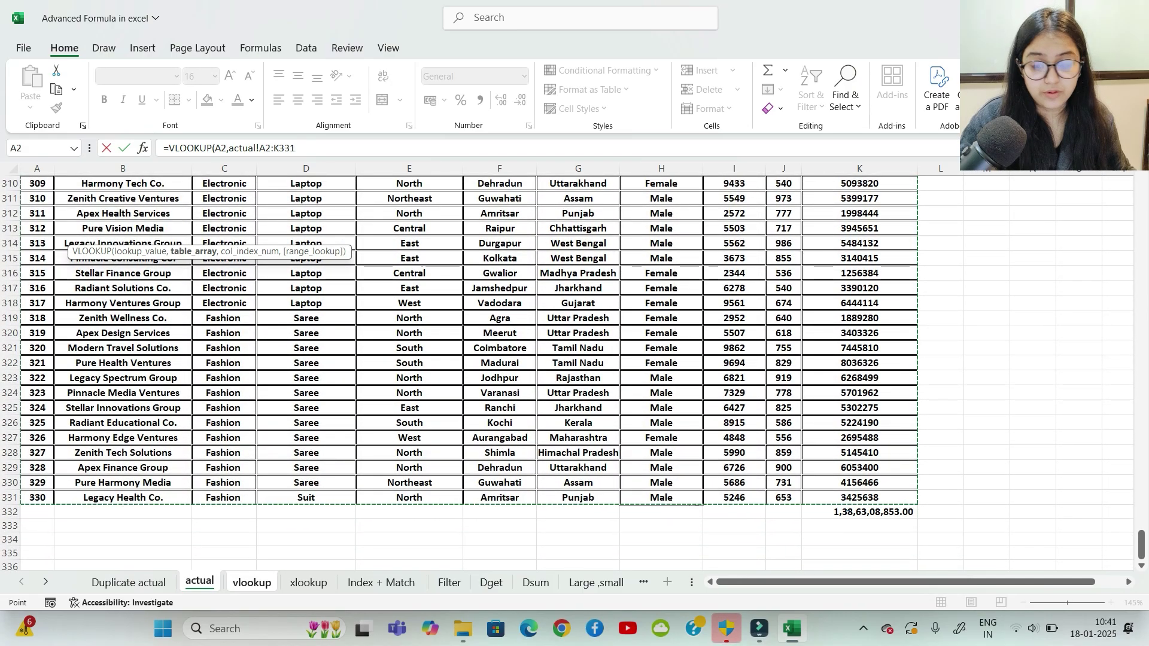
text(,)
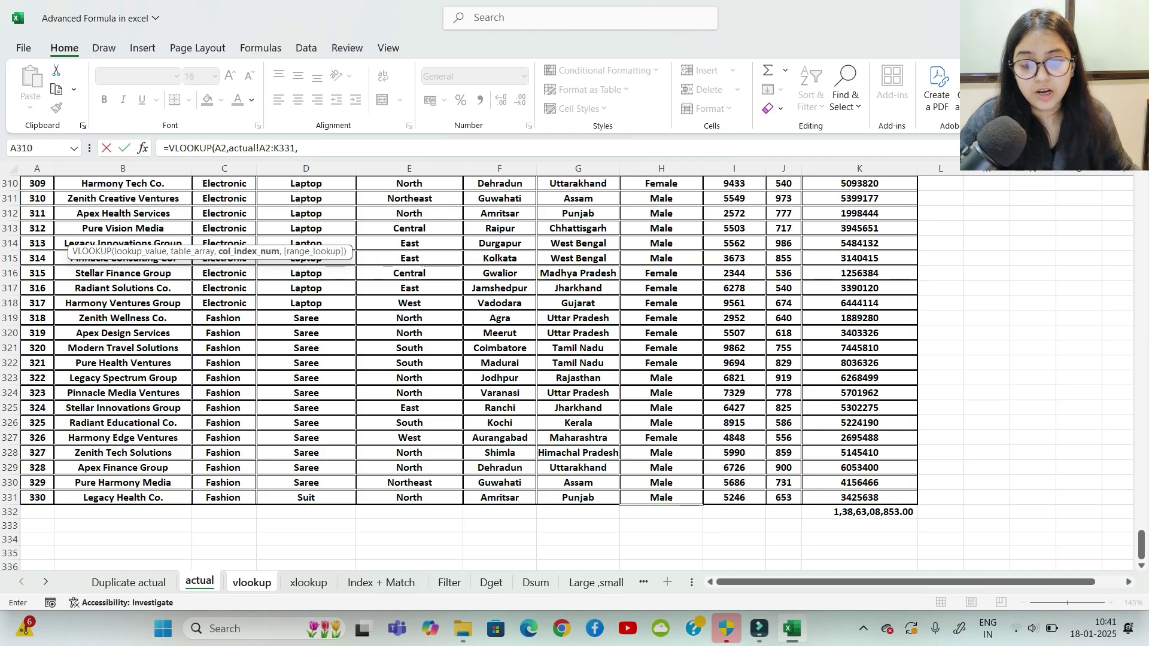
scroll(467, 371, up, 8)
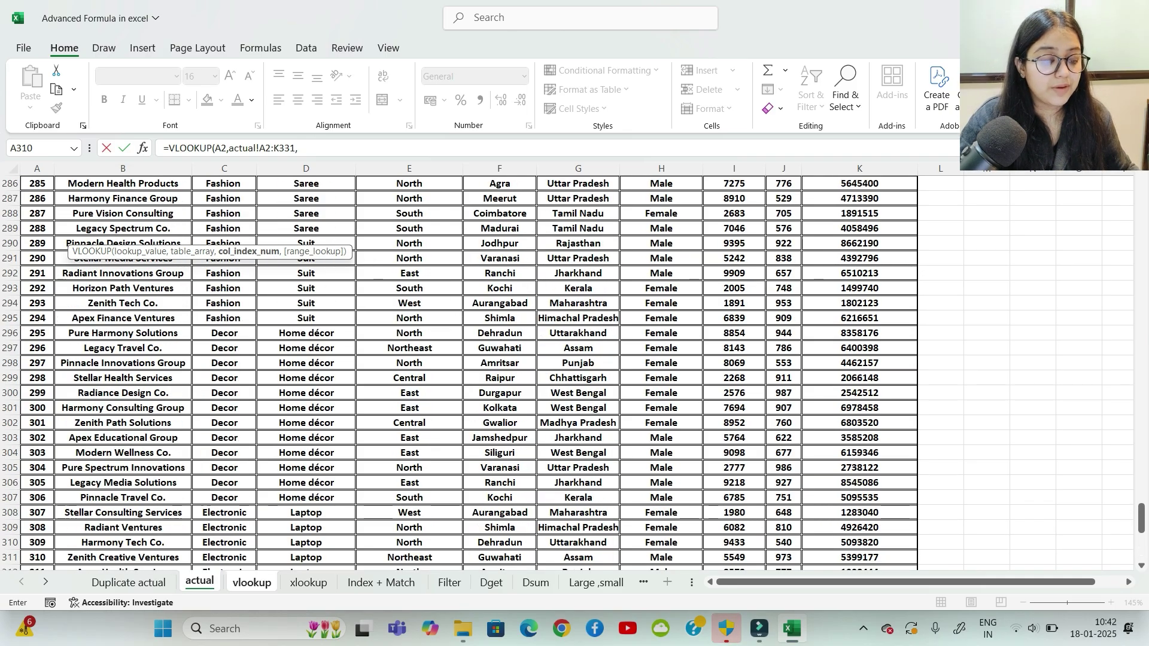
scroll(466, 371, up, 20)
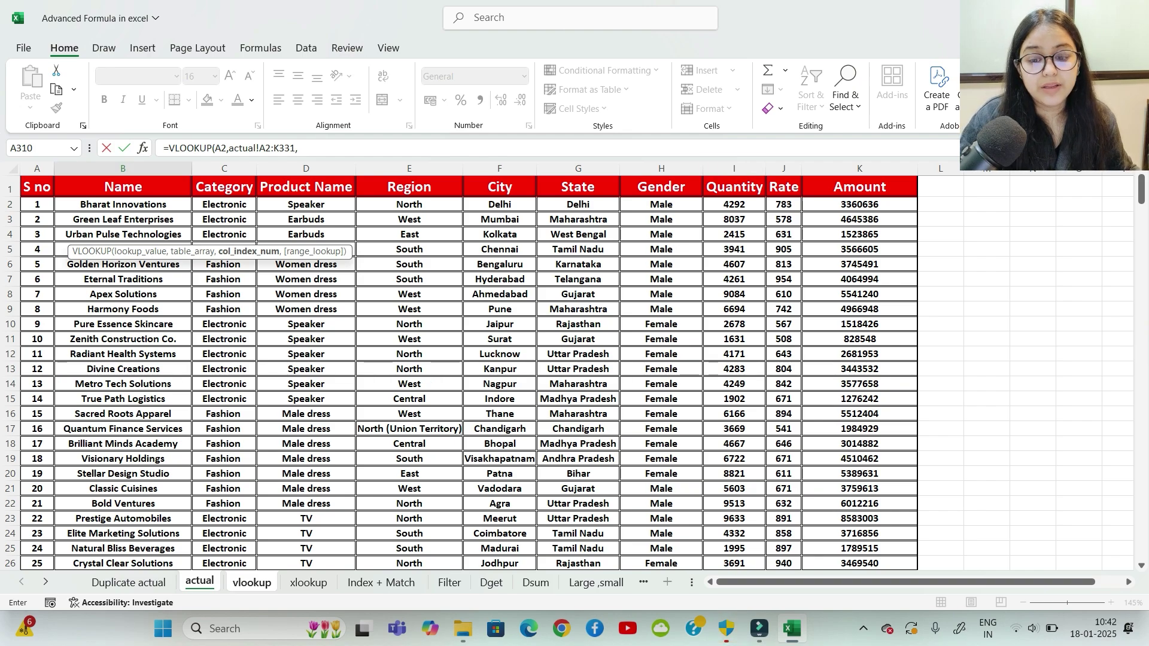
Step: Finish the formula with column 3 and FALSE, giving #N/A in B2
key(F2)
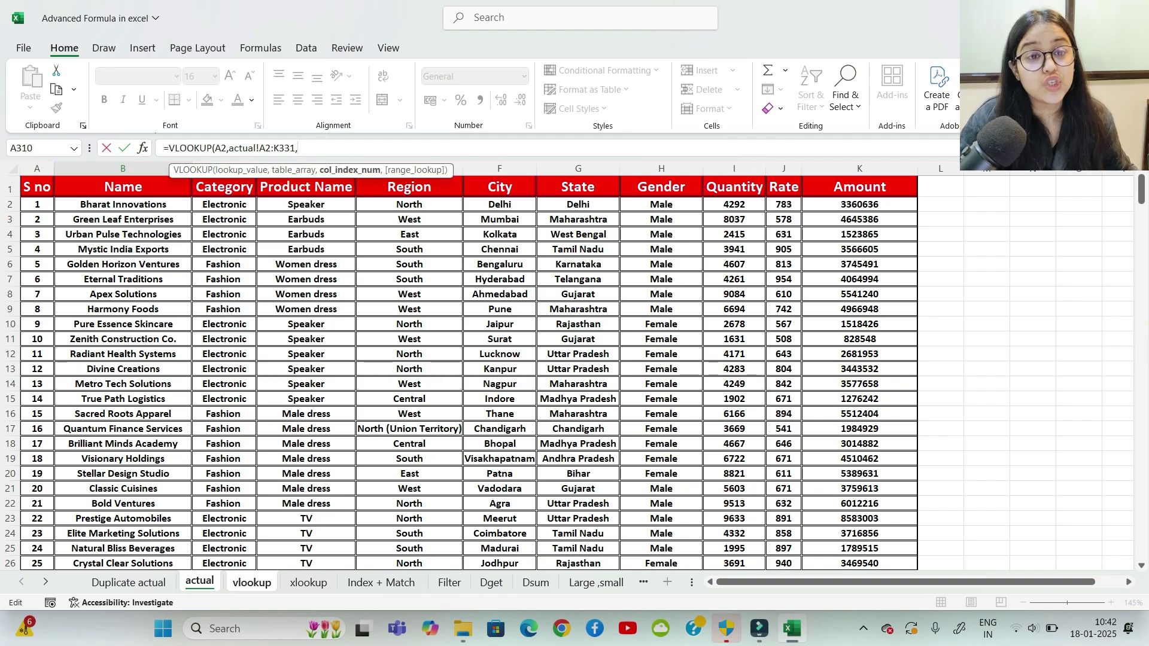
text(3)
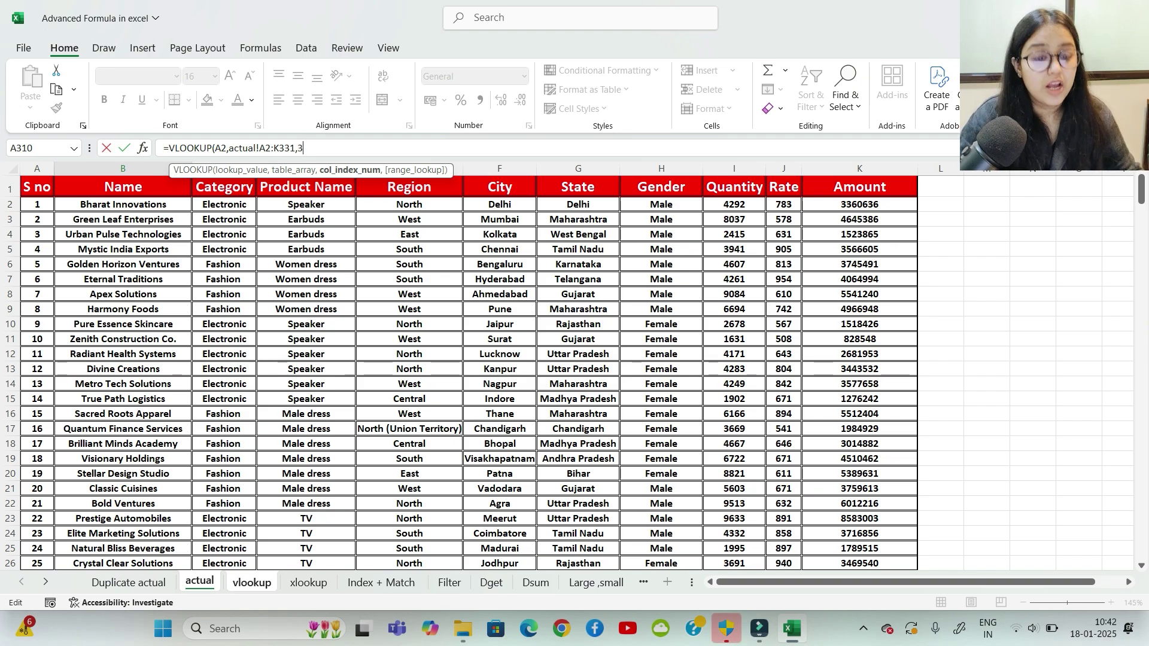
text(,)
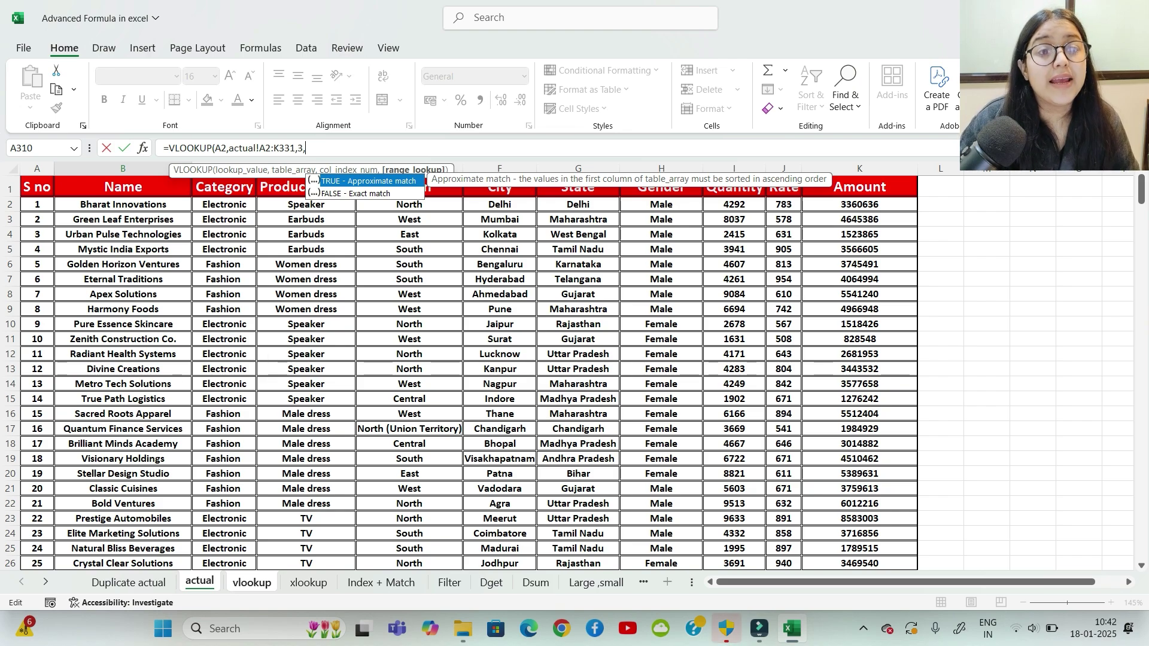
text(FALSE)
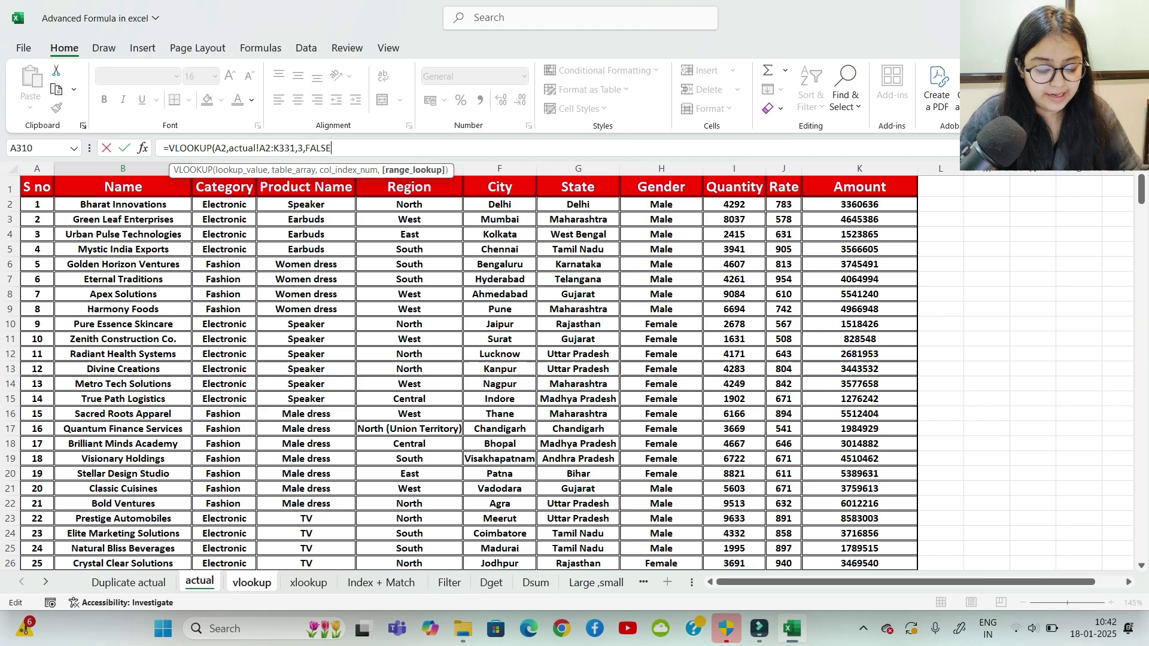
text())
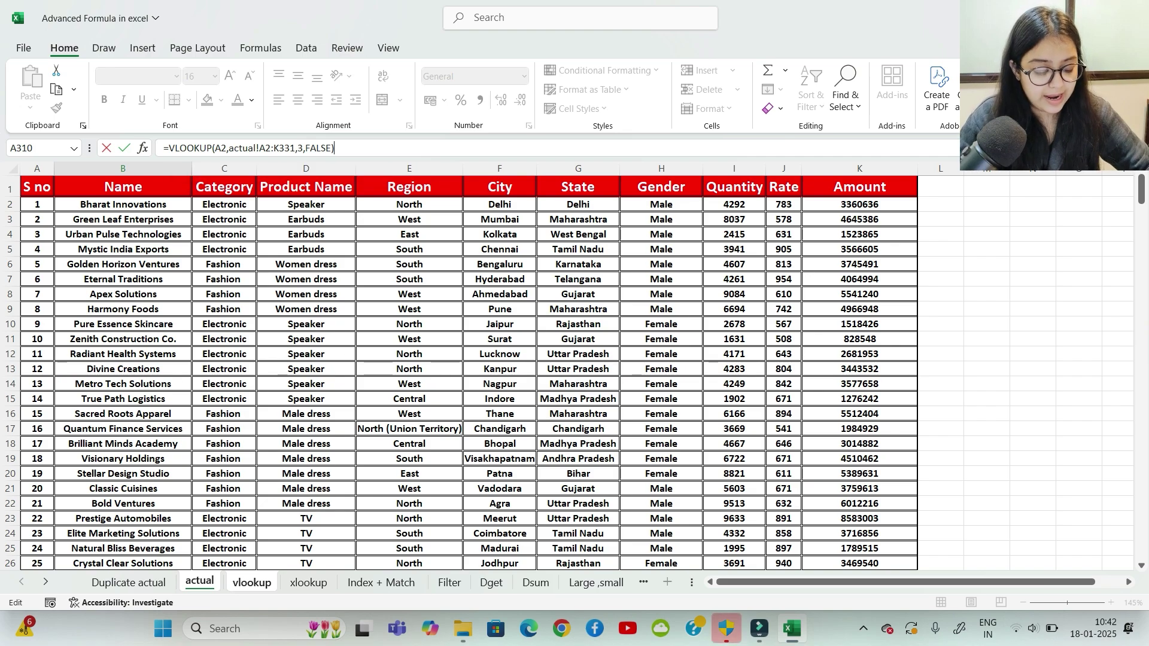
key(Return)
click(330, 229)
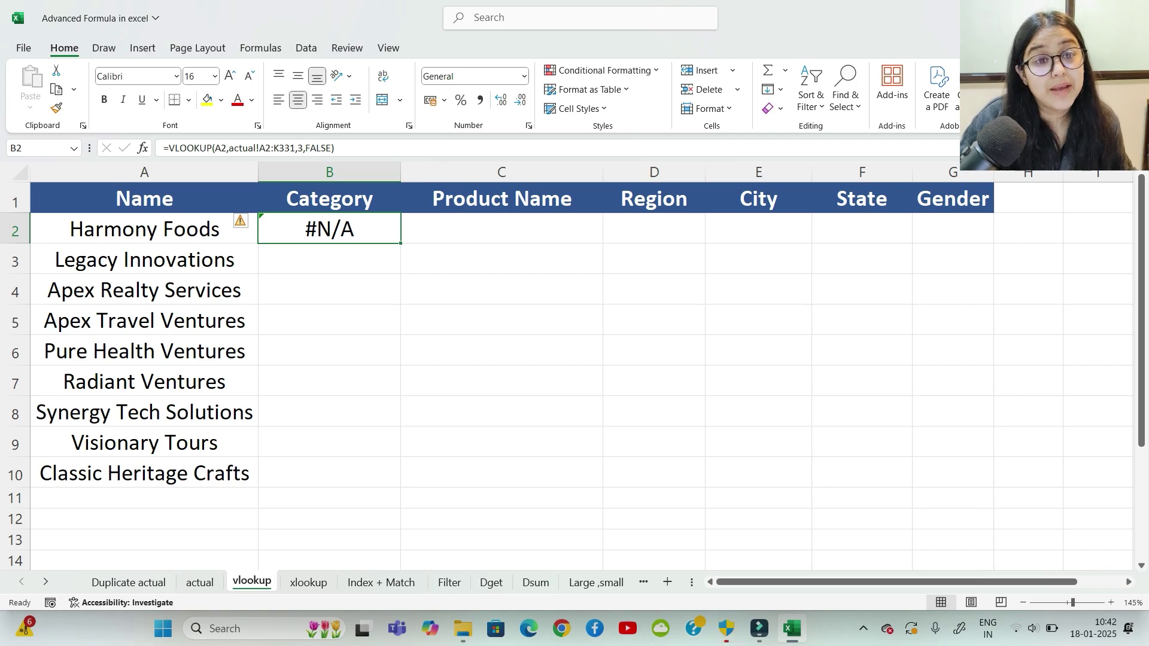
Step: Start a VLOOKUP in B3 on A3 with actual!B2:K331 as the table array
click(329, 259)
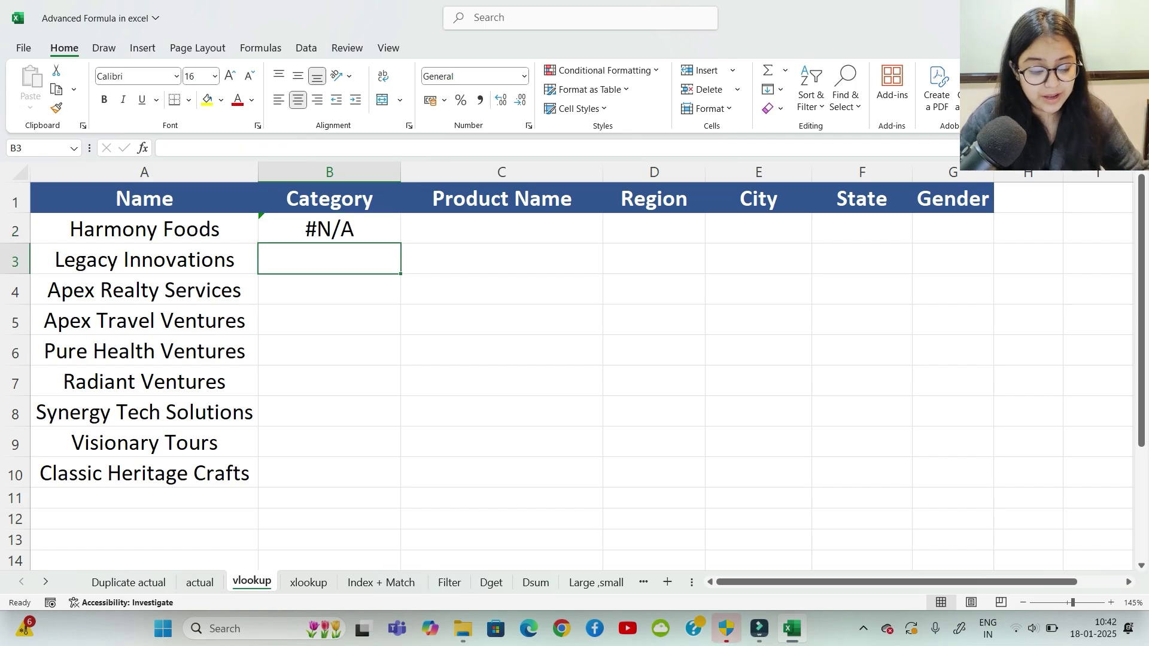
text(=vloo)
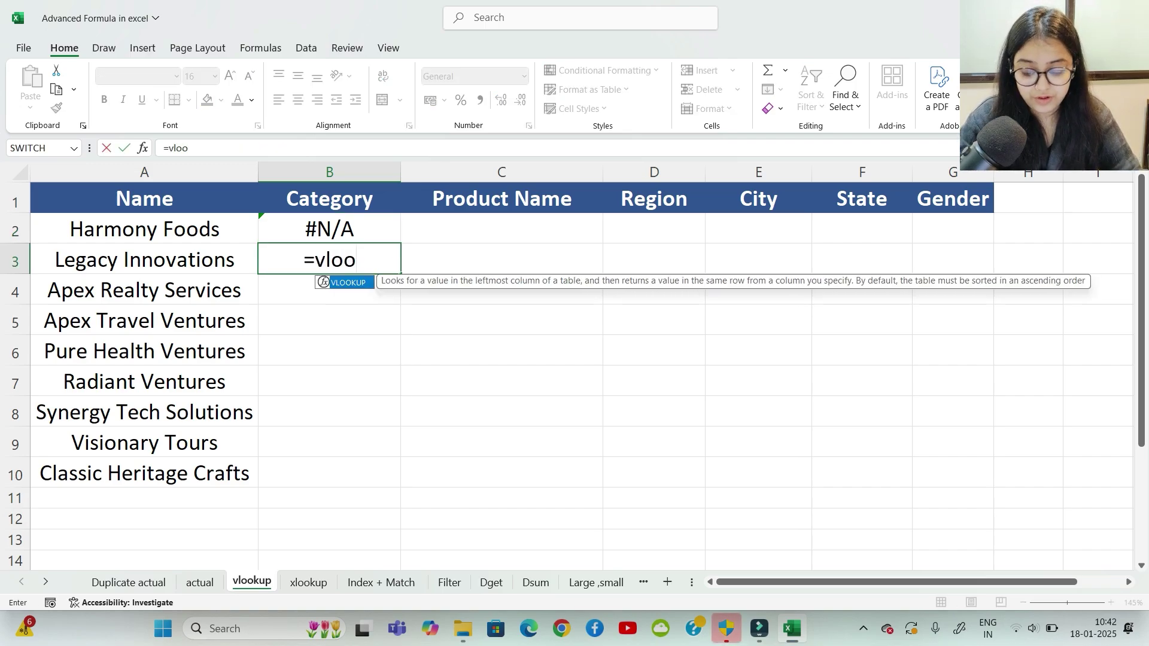
key(Tab)
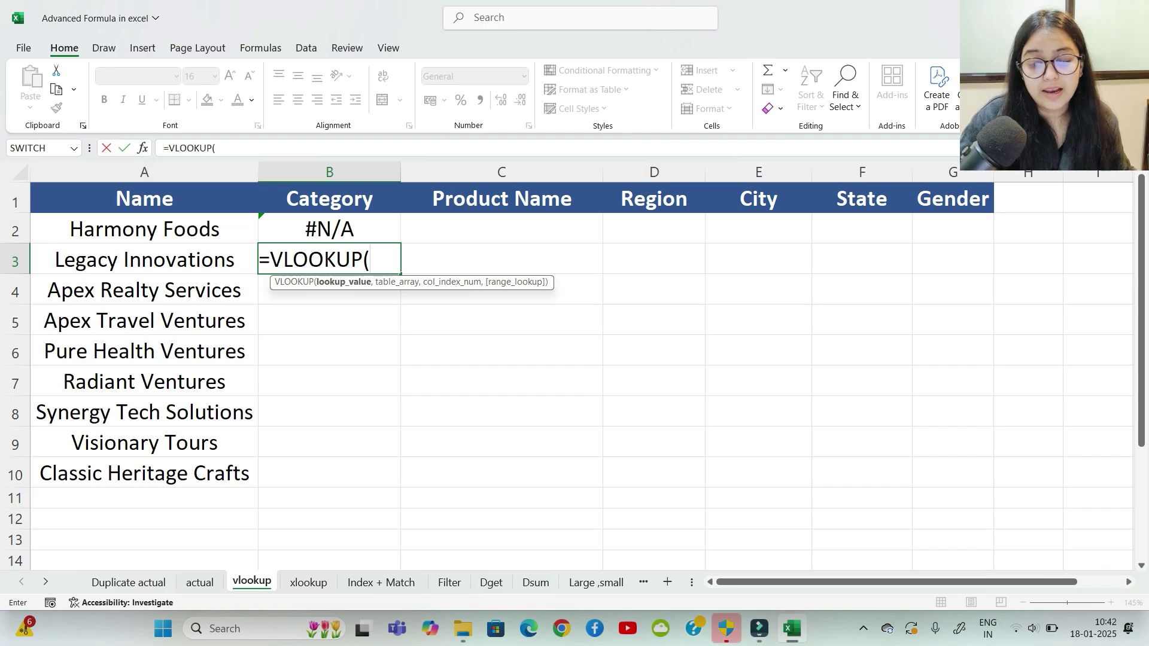
click(145, 259)
text(,)
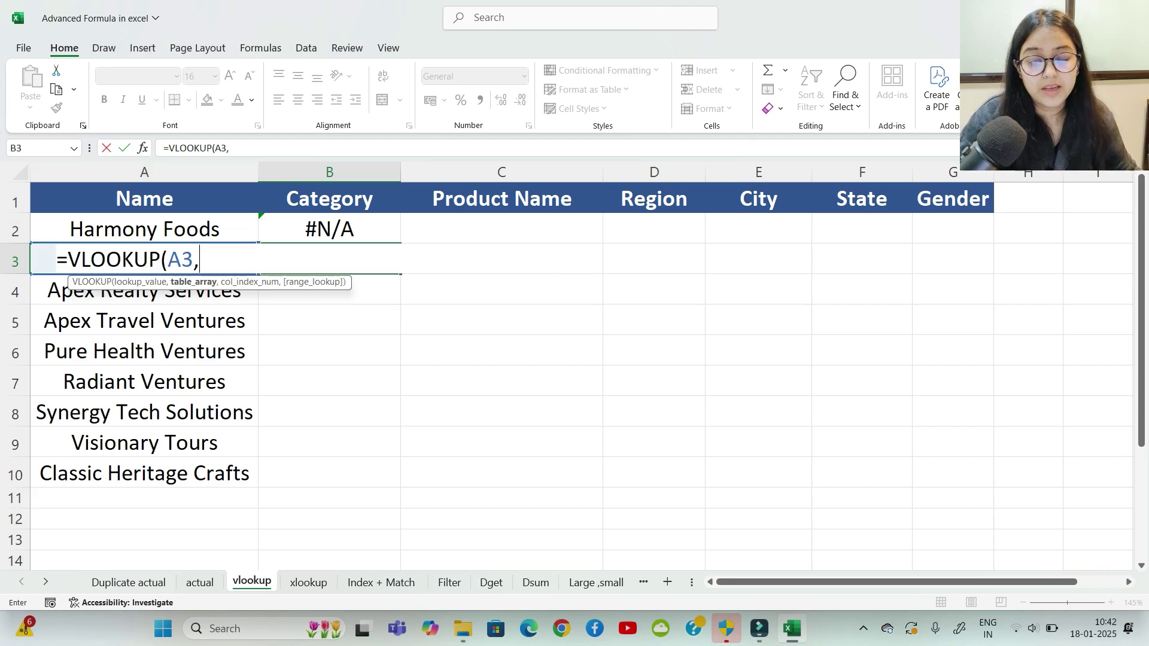
click(199, 582)
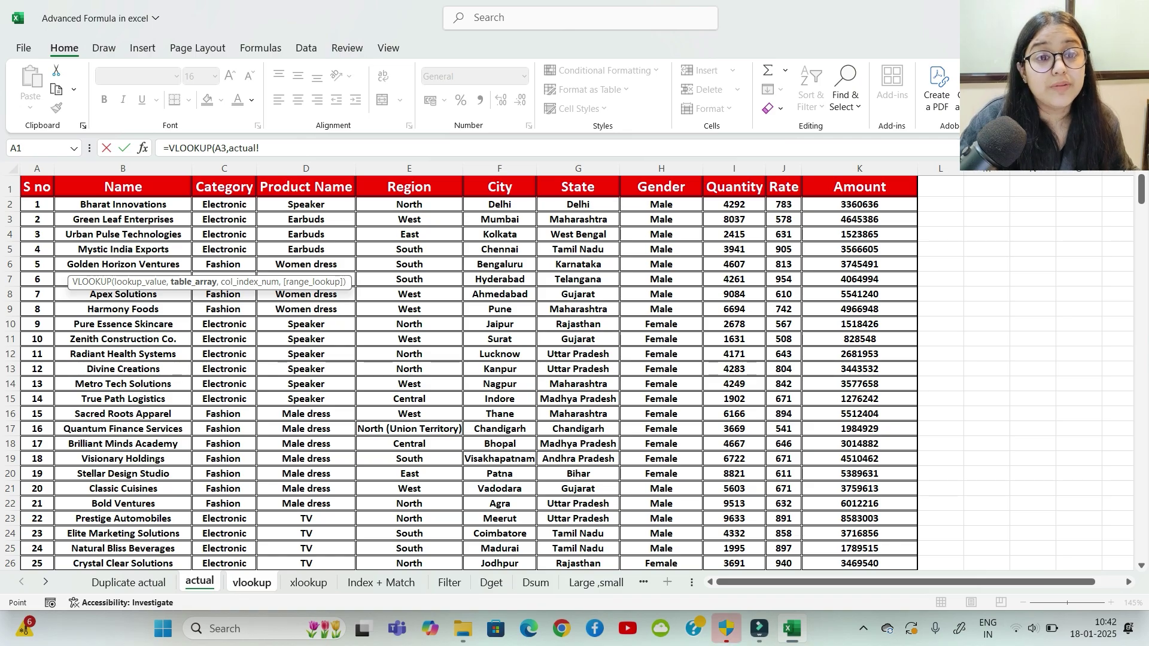
drag(123, 204, 919, 533)
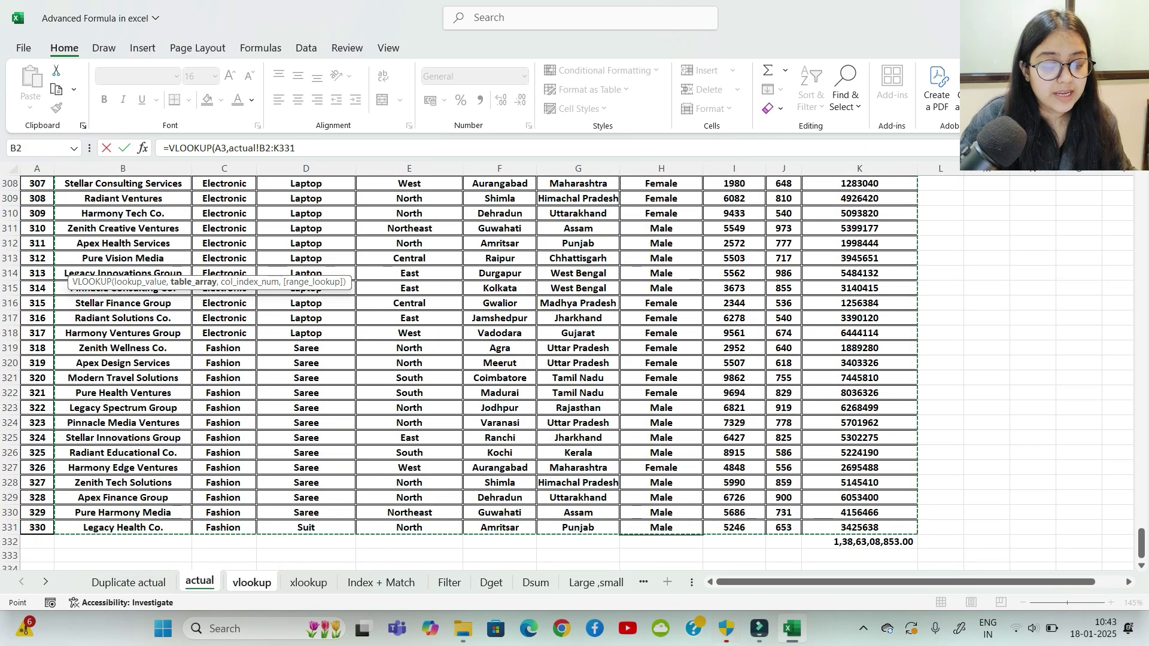
scroll(468, 371, up, 2)
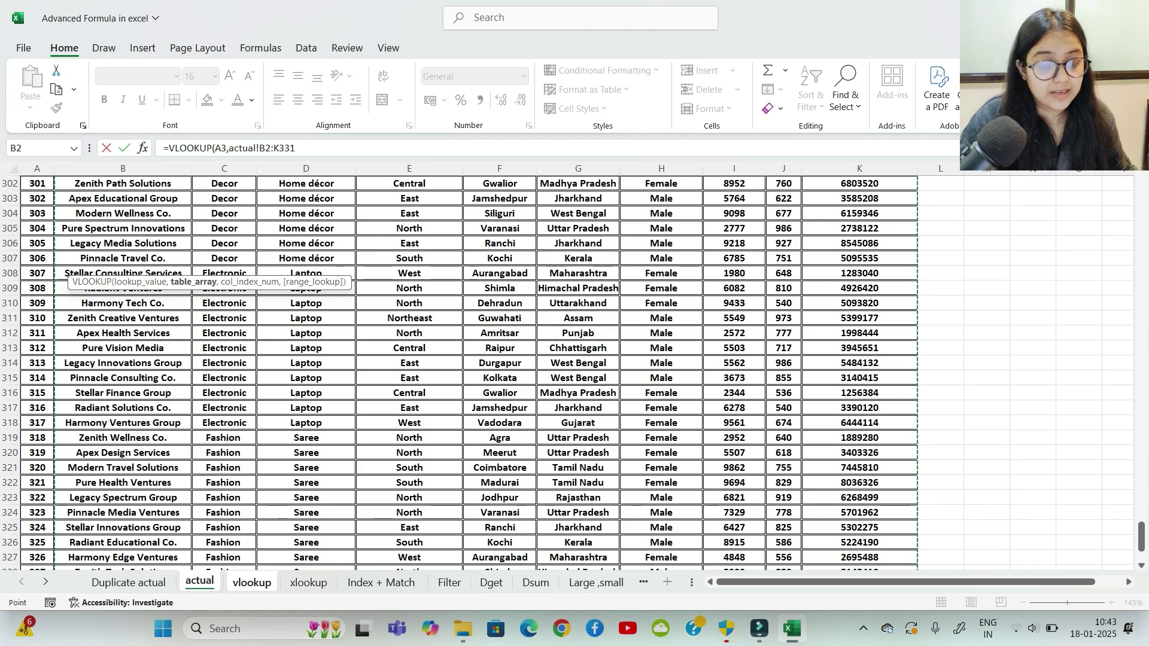
drag(1141, 537, 1141, 189)
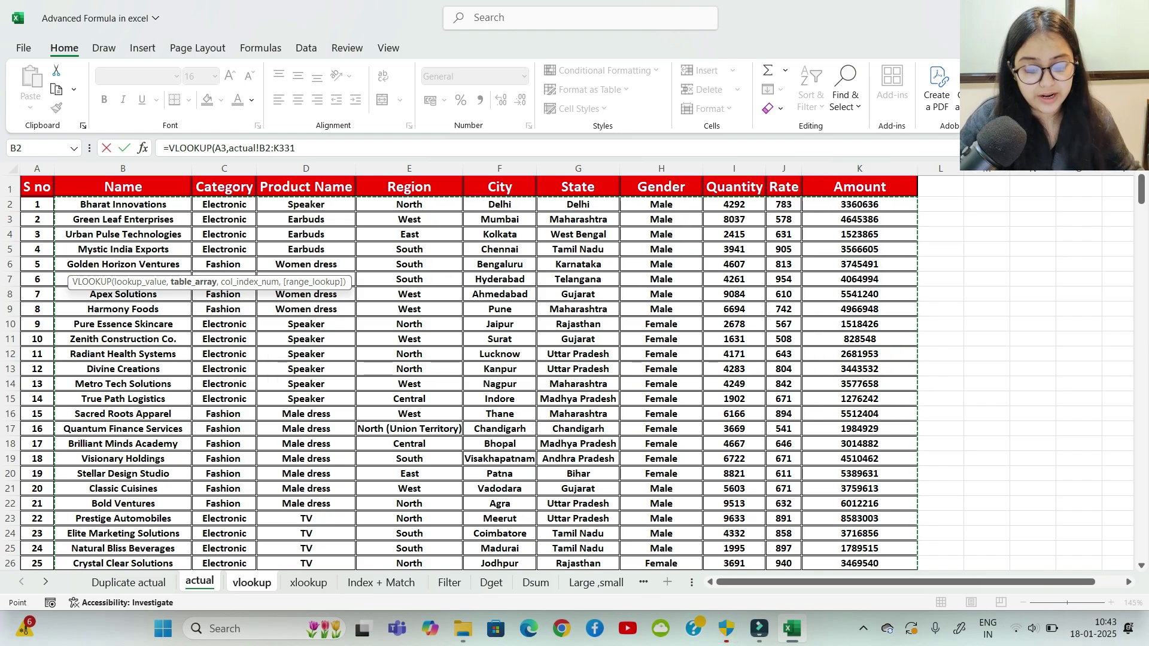
Step: Complete it with column 2 and exact match, returning Fashion, and compare with B2
text(,)
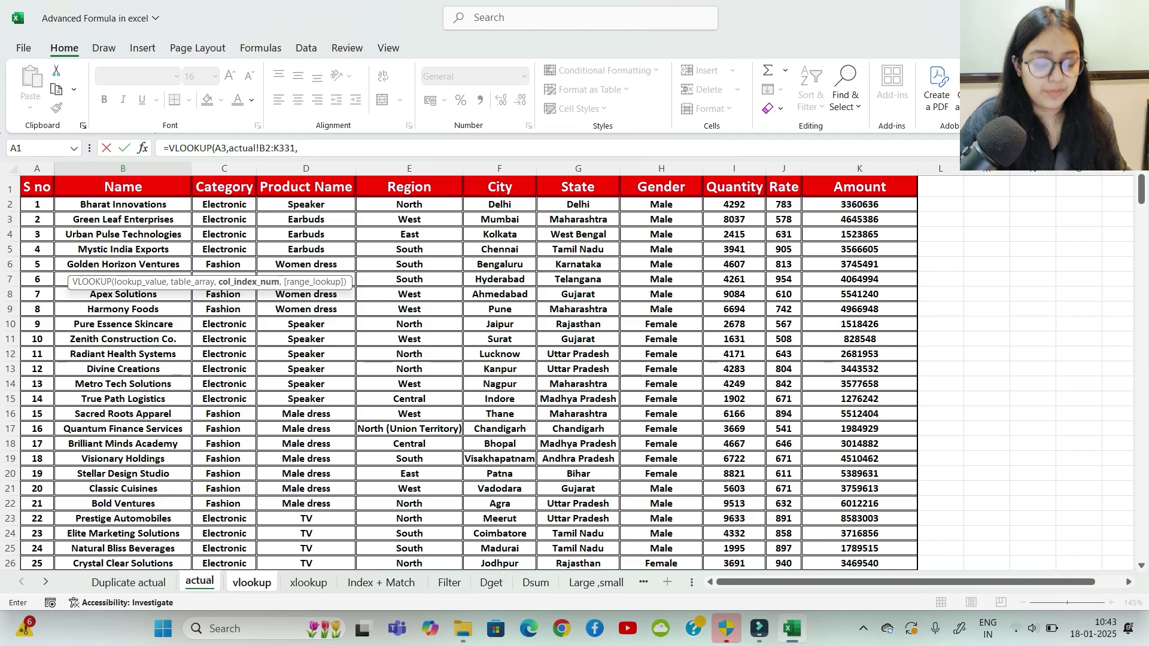
text(2,)
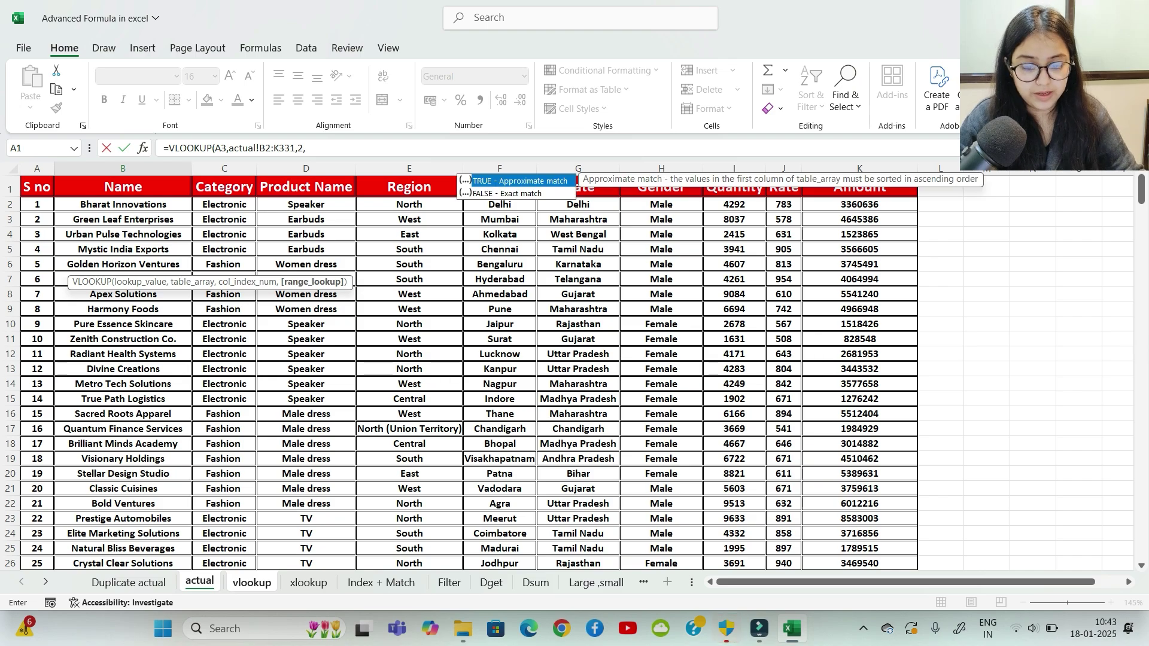
key(Down)
key(Tab)
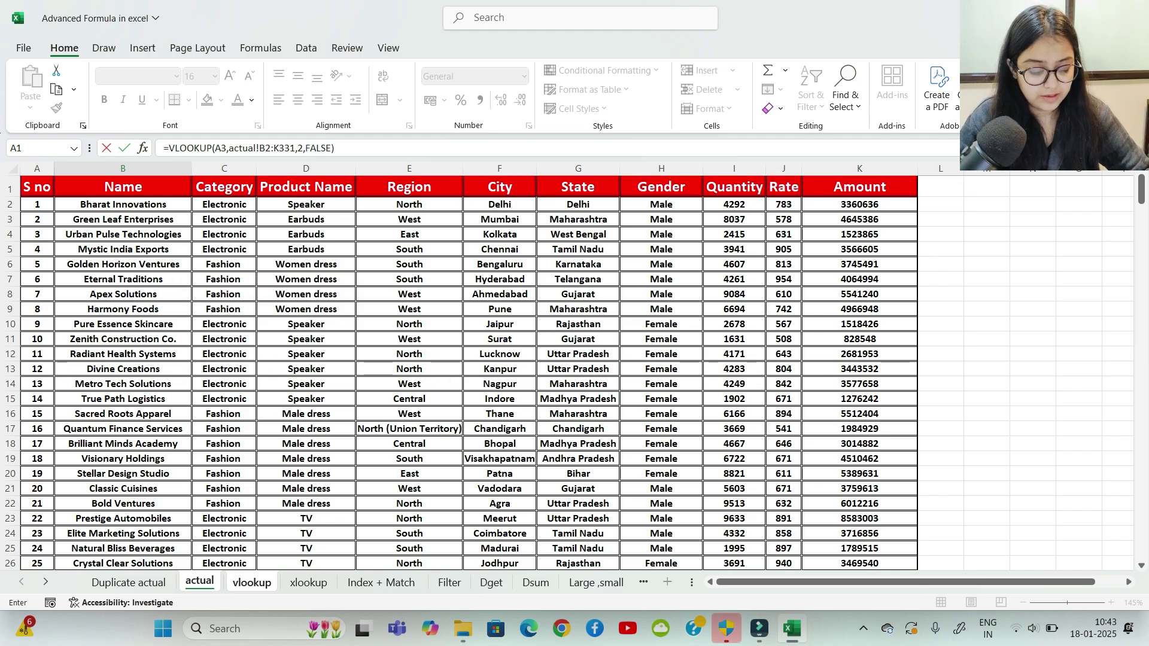
key(Return)
click(329, 259)
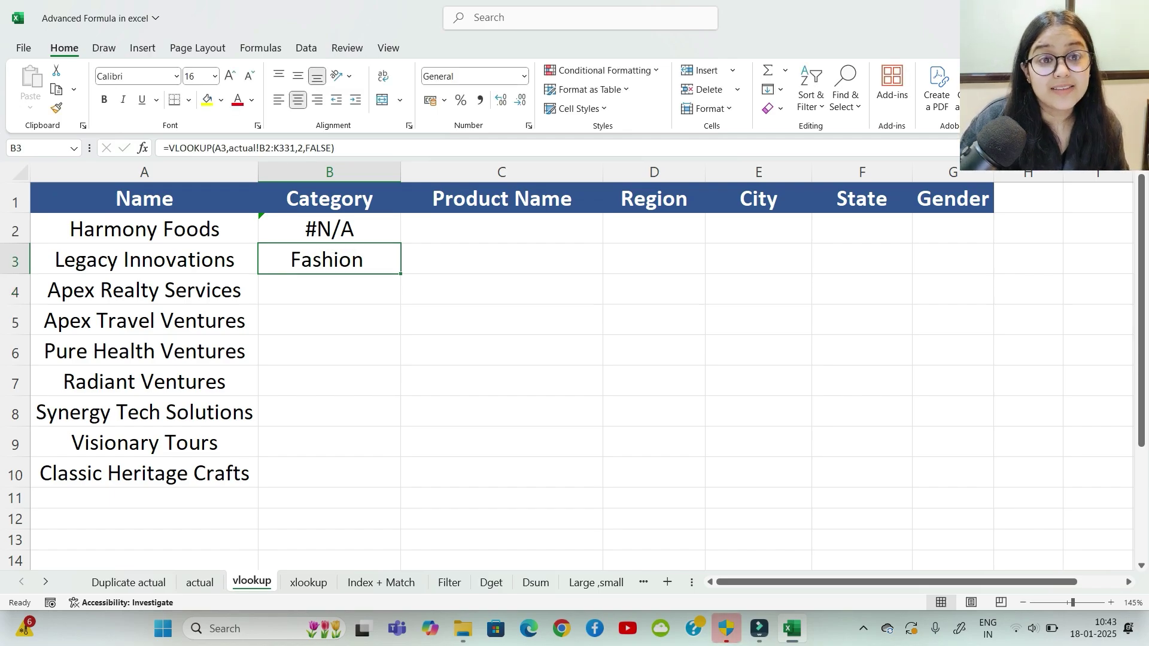
click(329, 229)
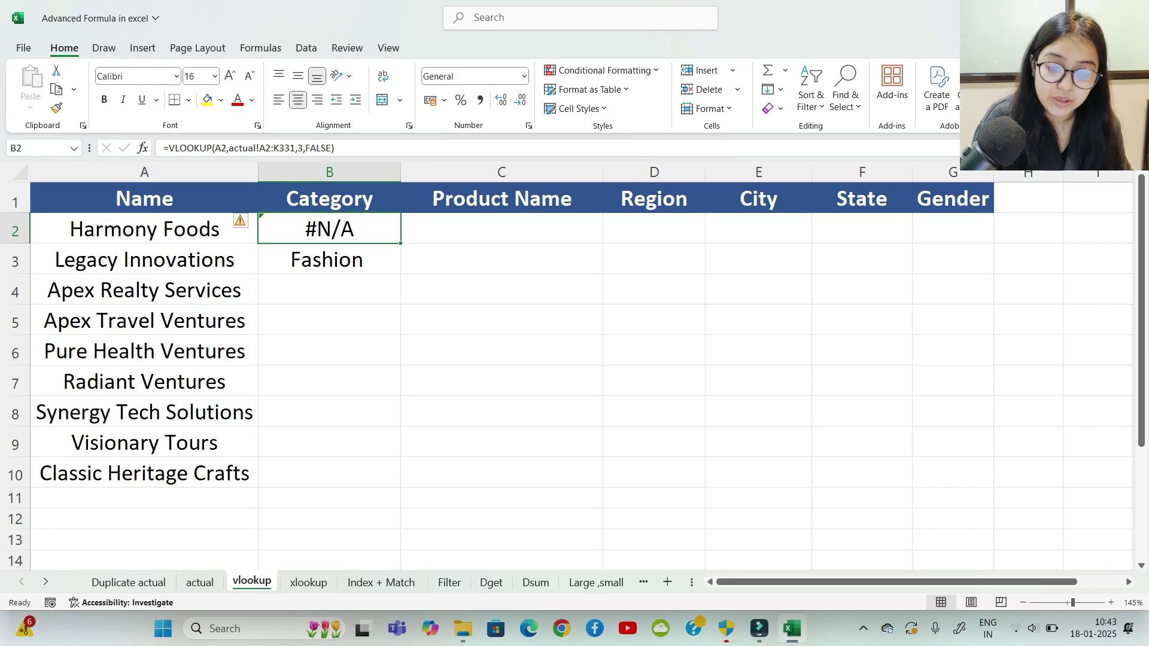
Step: Copy the B3 lookup down to B10 and inspect the shifted table ranges
click(330, 290)
click(330, 260)
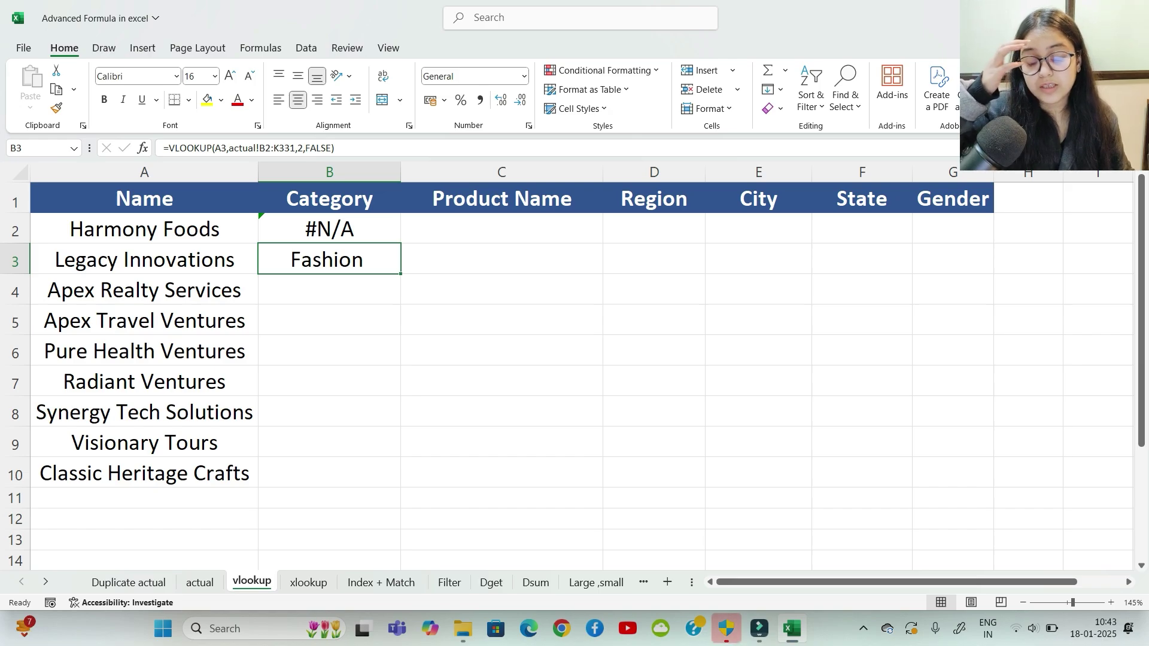
drag(401, 273, 401, 479)
click(502, 321)
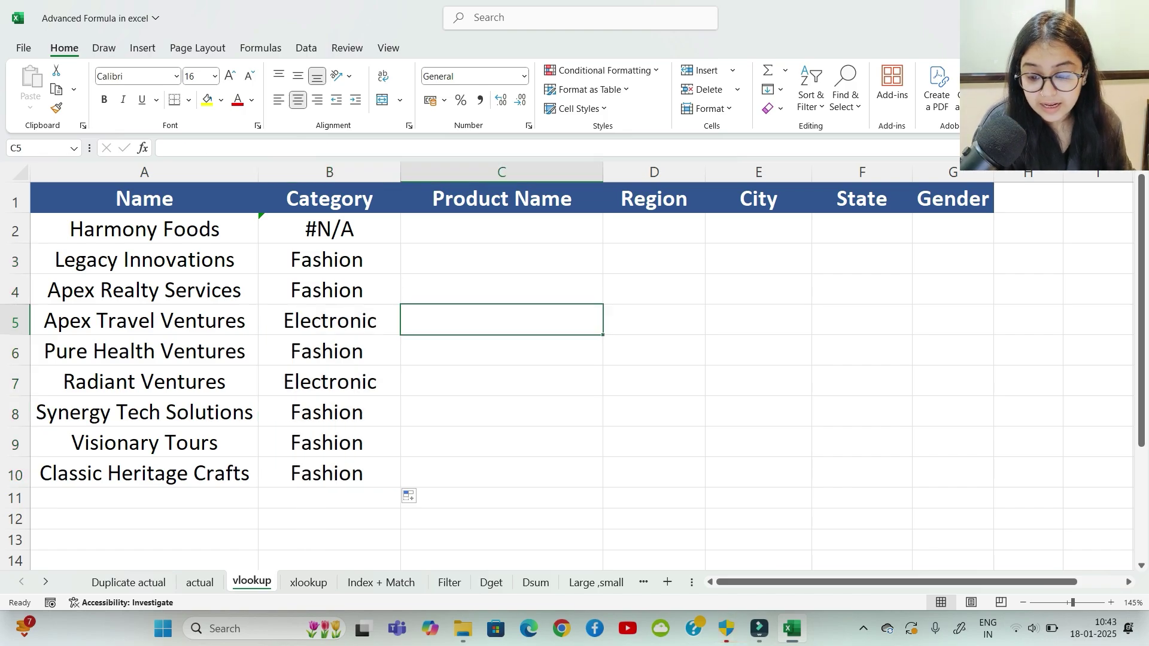
click(329, 290)
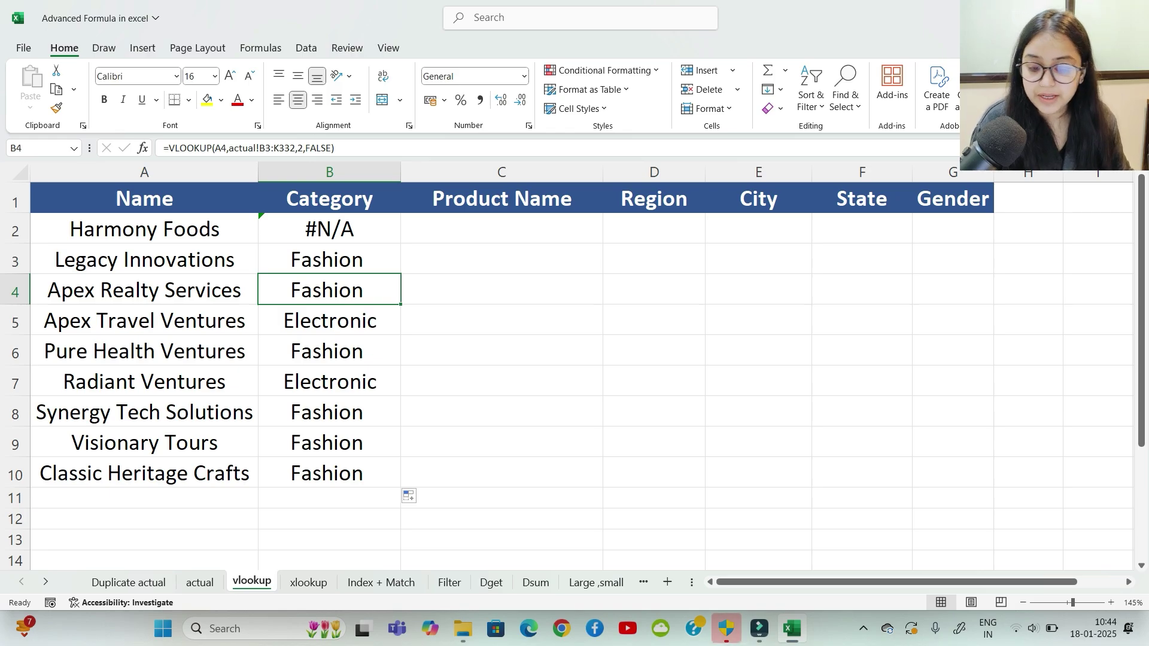
click(330, 321)
click(329, 290)
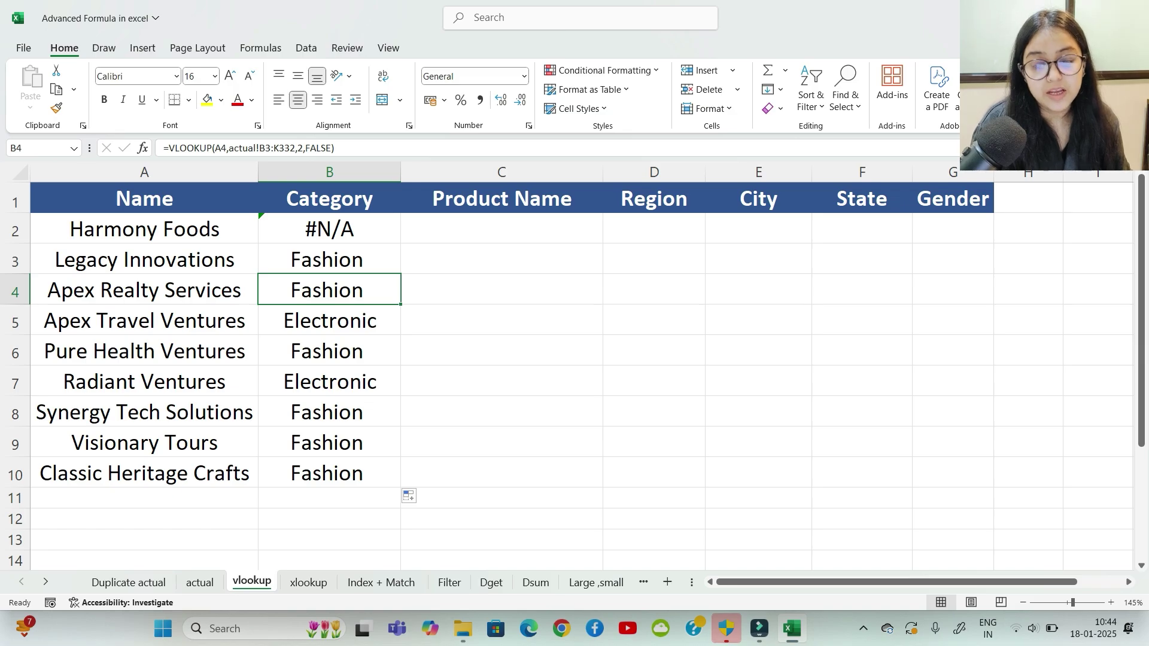
Step: Clear the Category results, then undo to restore them, and select C2
key(Up)
key(Up)
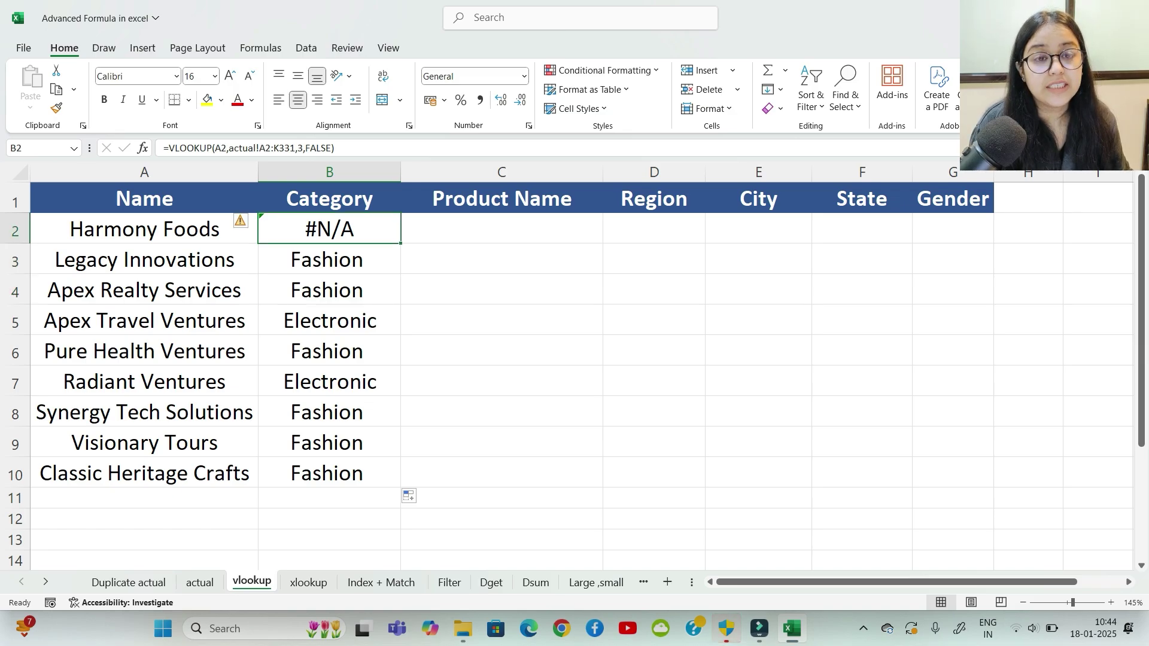
key(shift+Down)
key(shift+Down)
key(shift+Down)
key(shift+Down)
key(shift+Down)
key(shift+Down)
key(shift+Down)
key(shift+Down)
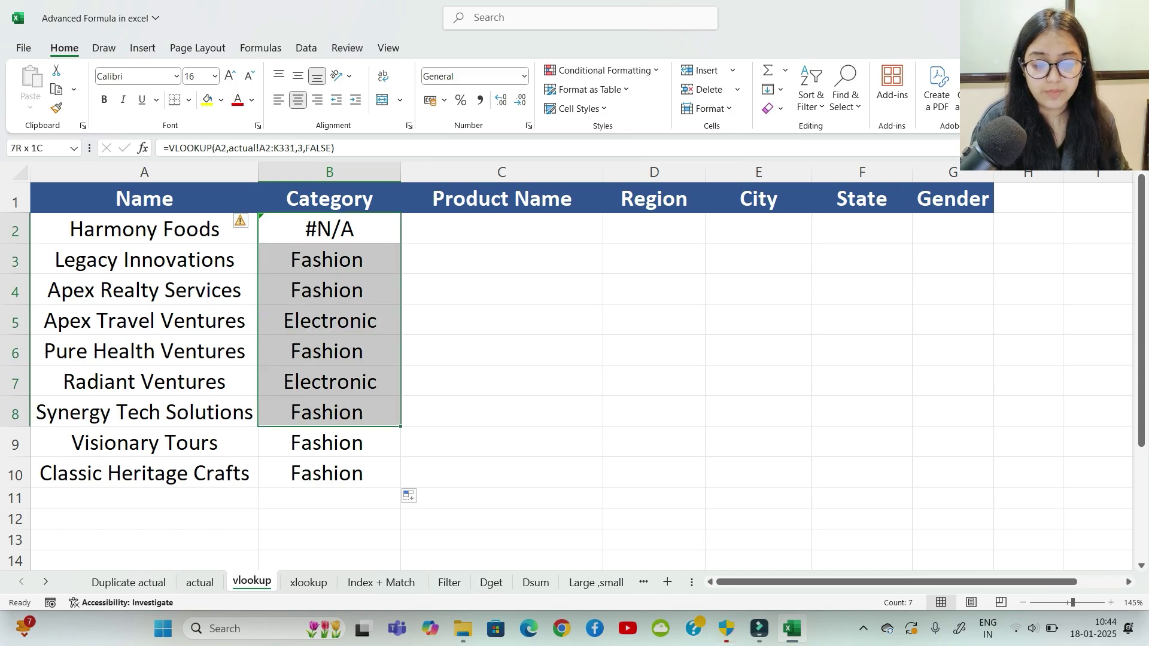
key(Delete)
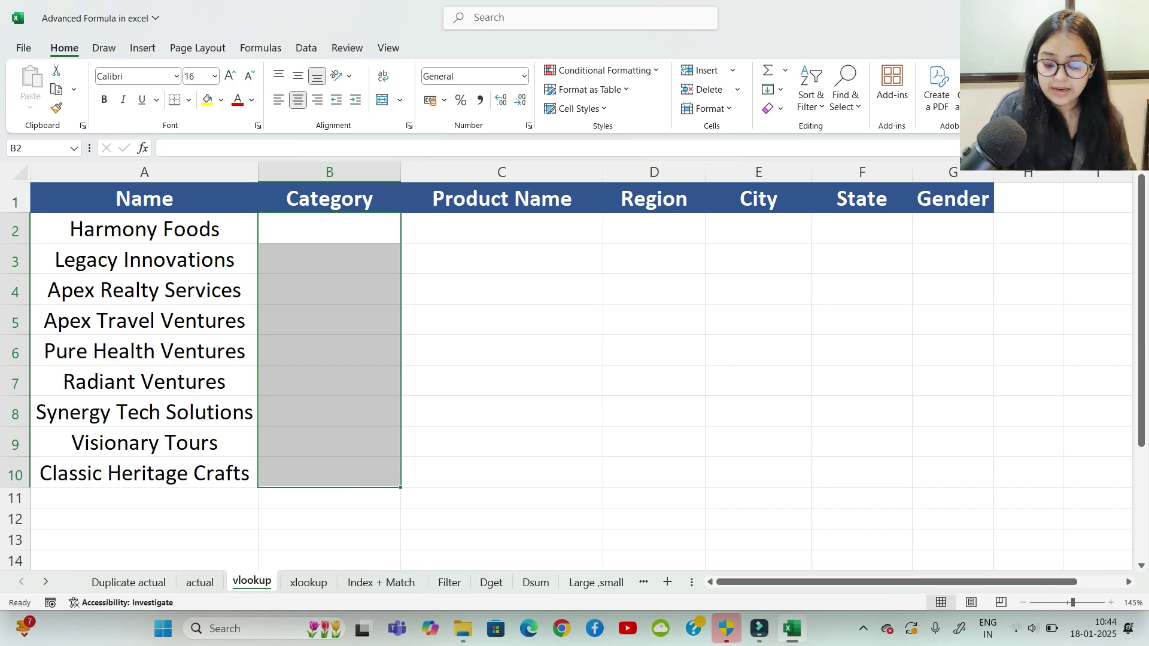
key(ctrl+z)
click(501, 351)
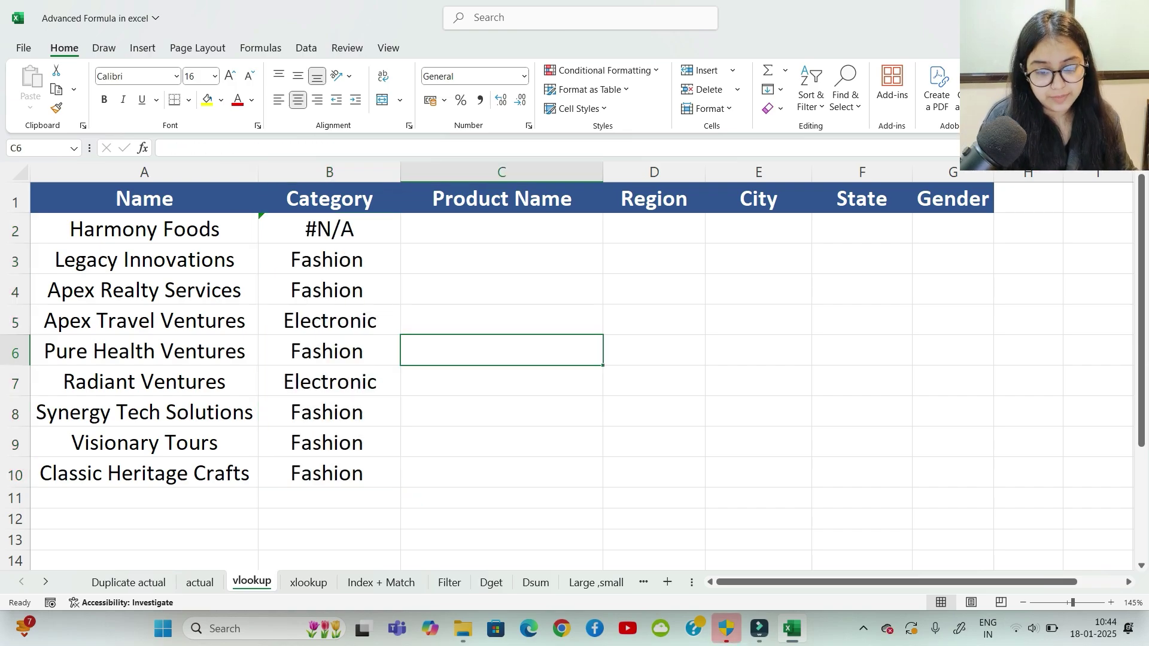
drag(329, 259, 329, 442)
click(501, 351)
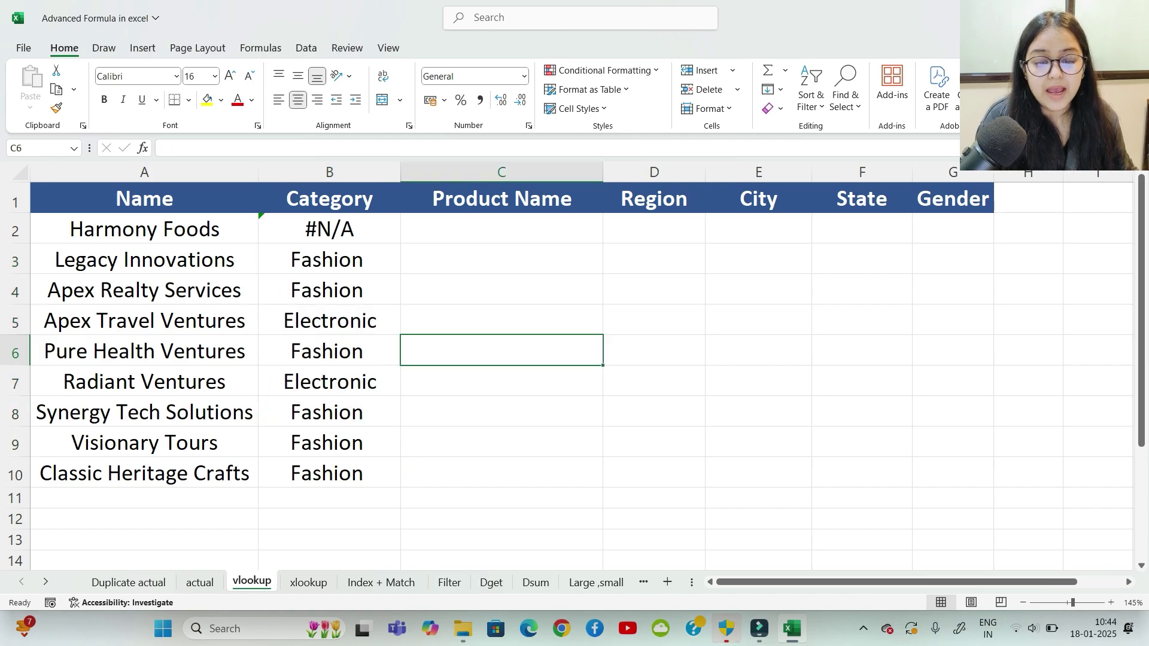
click(502, 230)
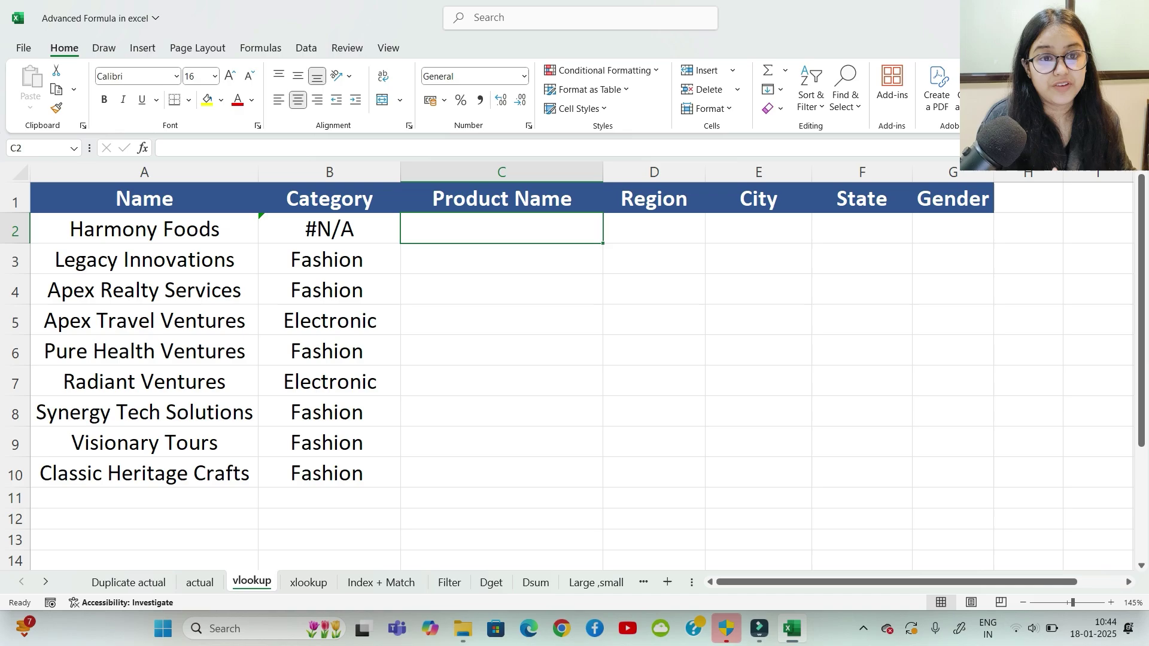
click(501, 290)
click(502, 229)
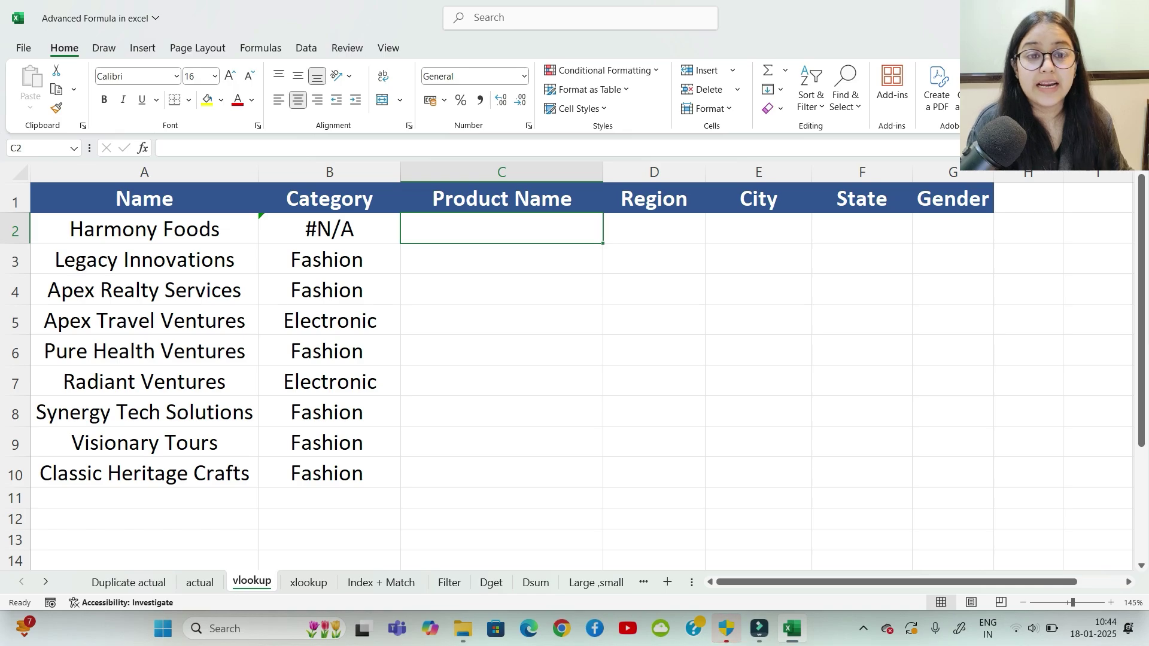
click(329, 259)
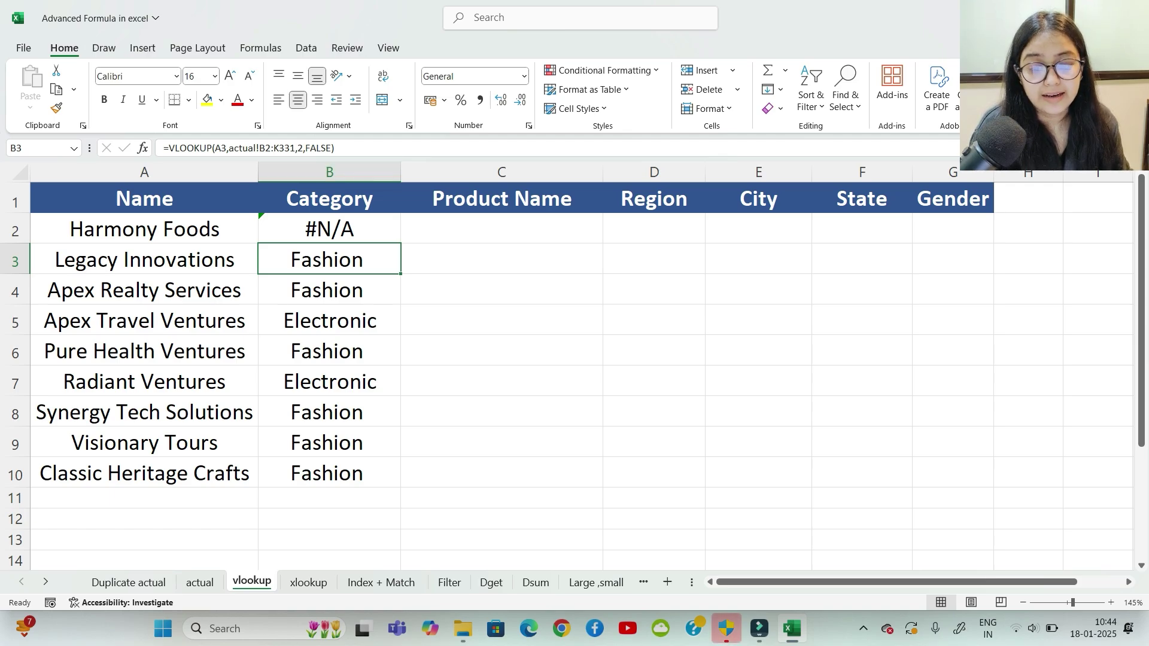
click(329, 198)
click(501, 198)
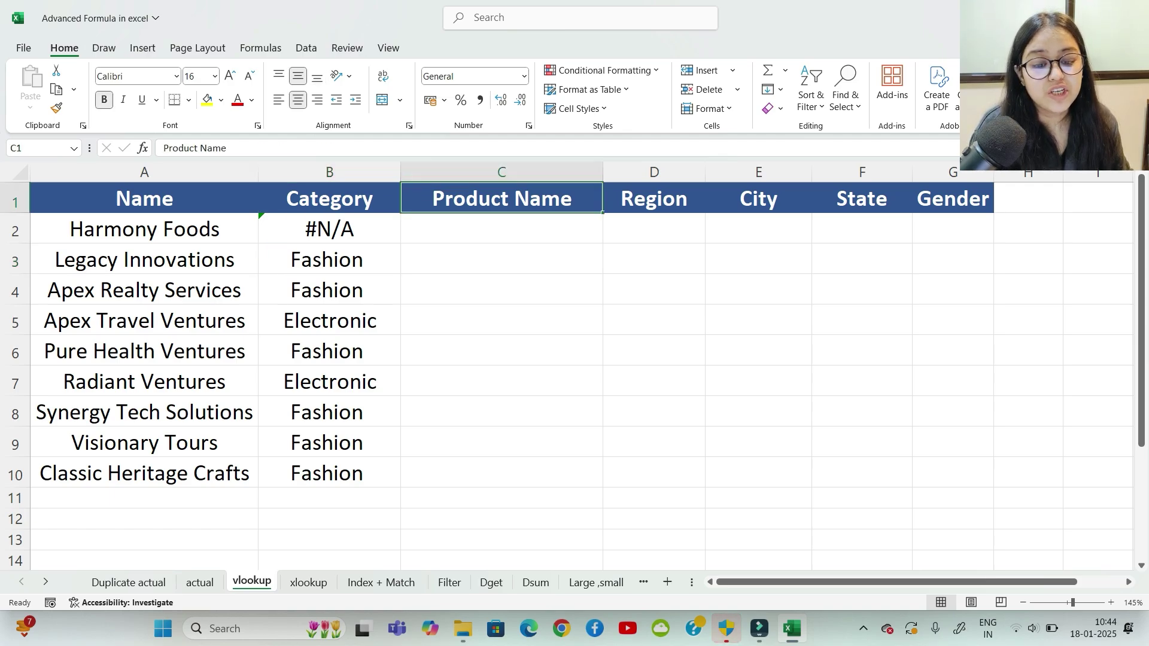
click(654, 198)
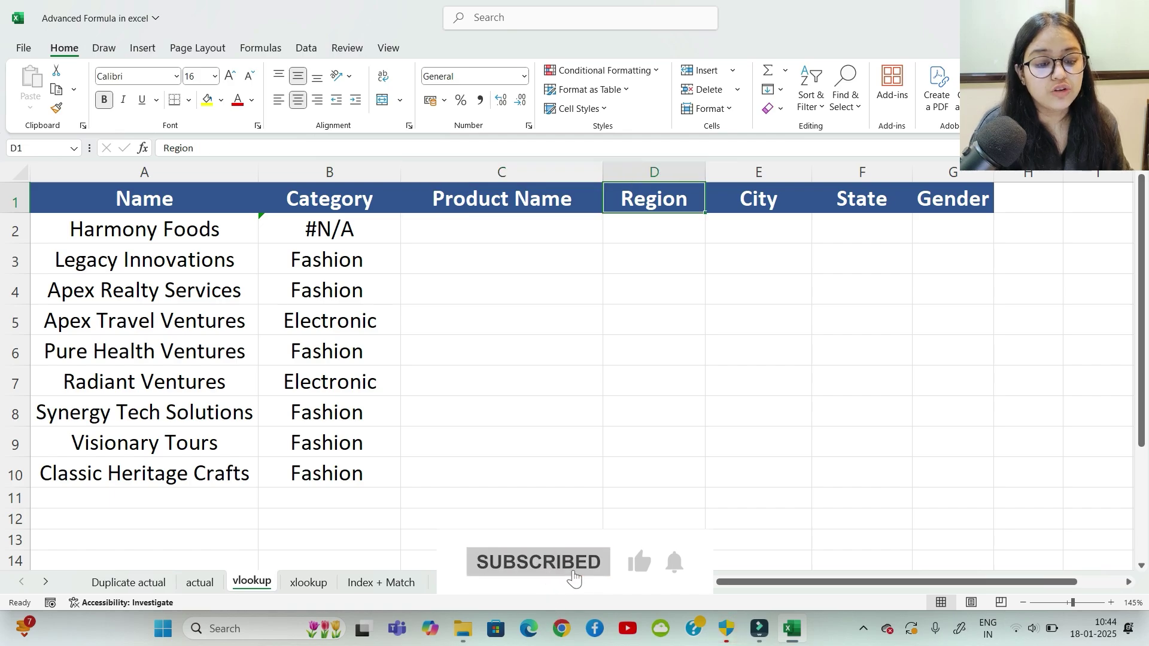
click(501, 258)
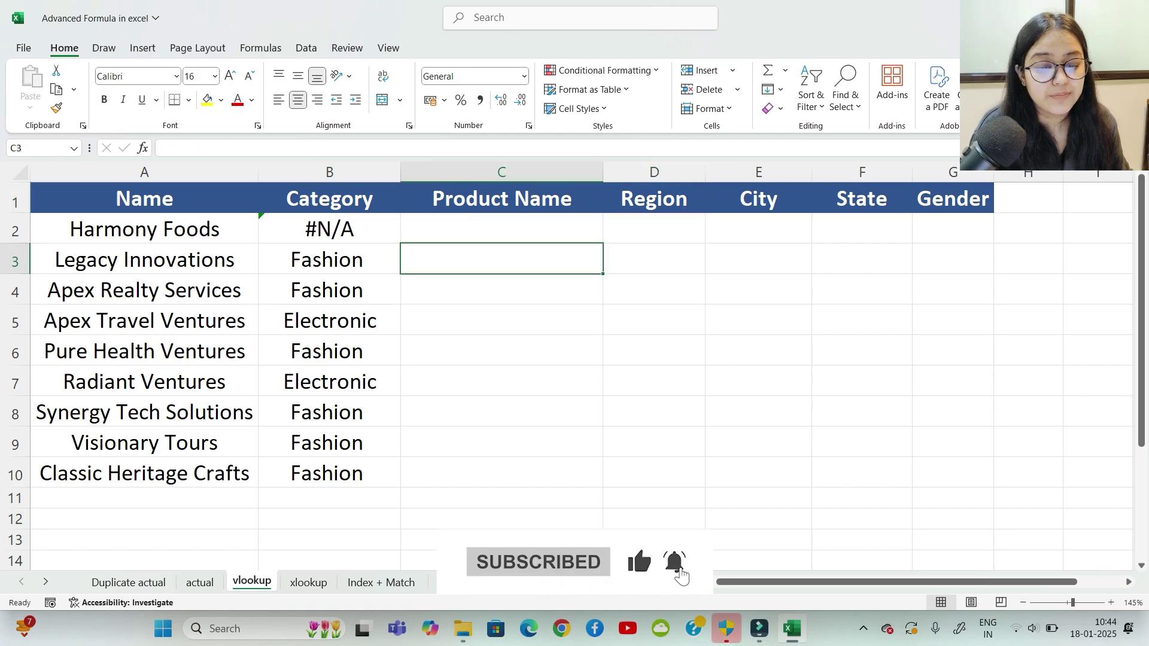
click(654, 259)
click(758, 259)
click(862, 259)
click(952, 258)
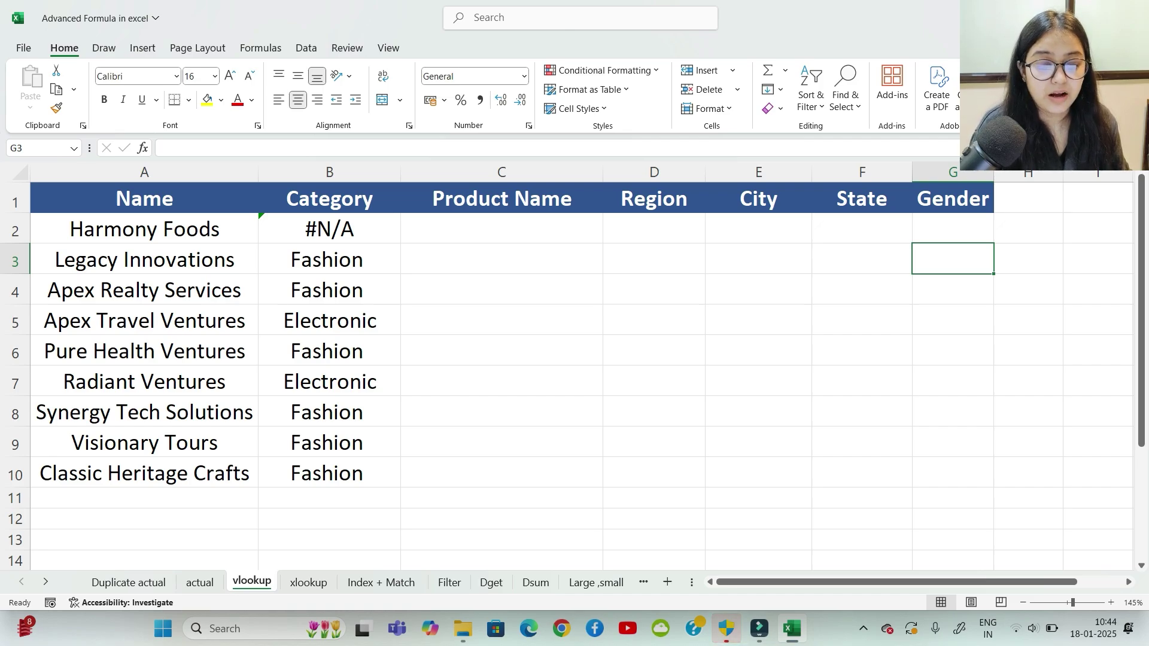
click(501, 198)
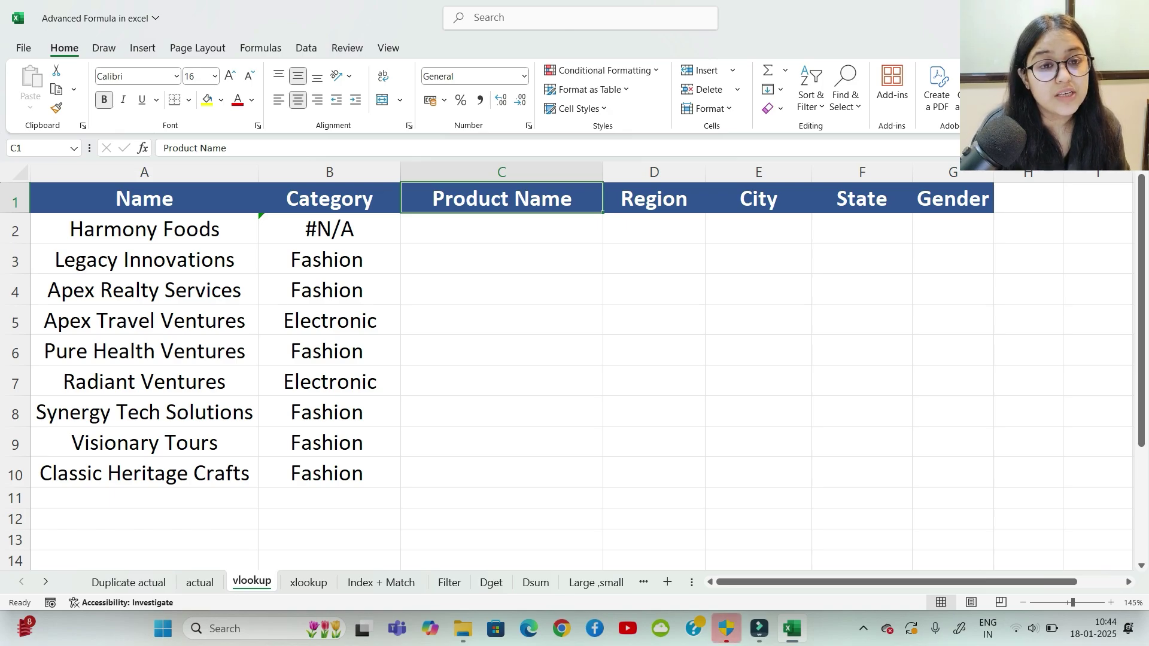
click(502, 258)
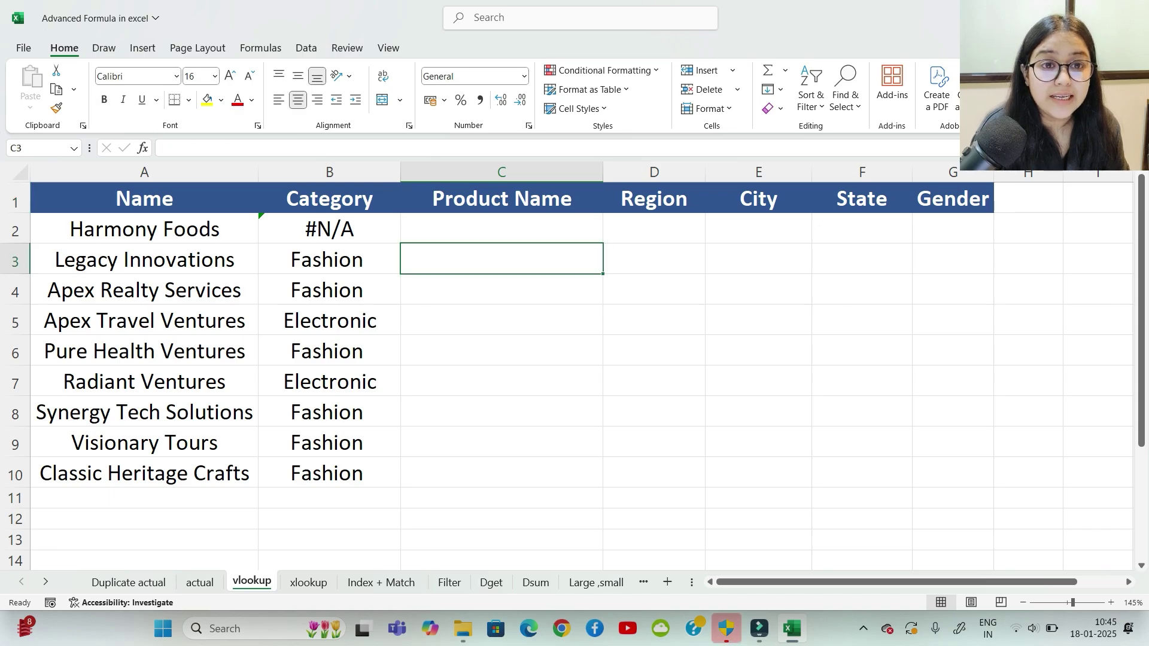
click(654, 258)
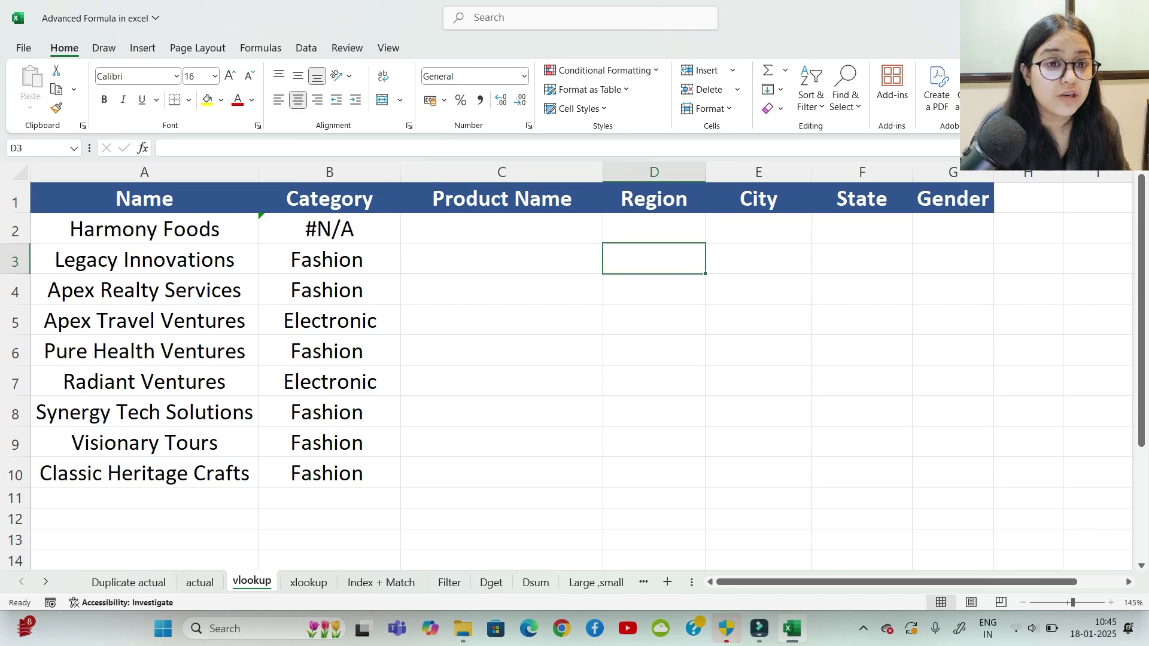
click(759, 258)
click(862, 258)
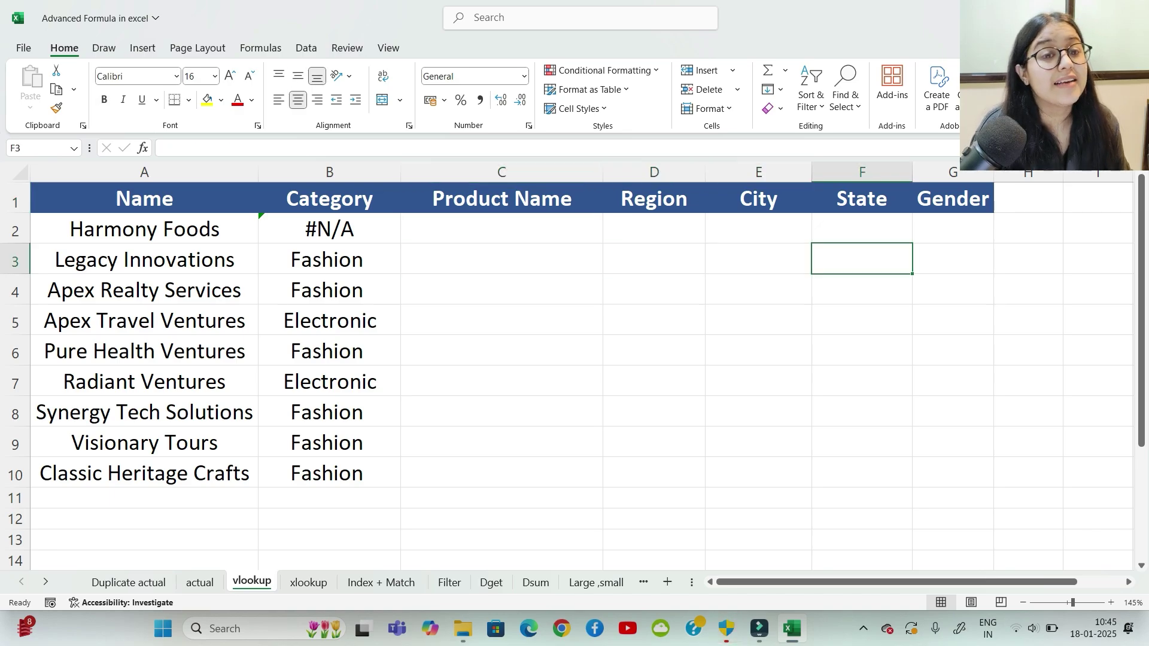
click(501, 228)
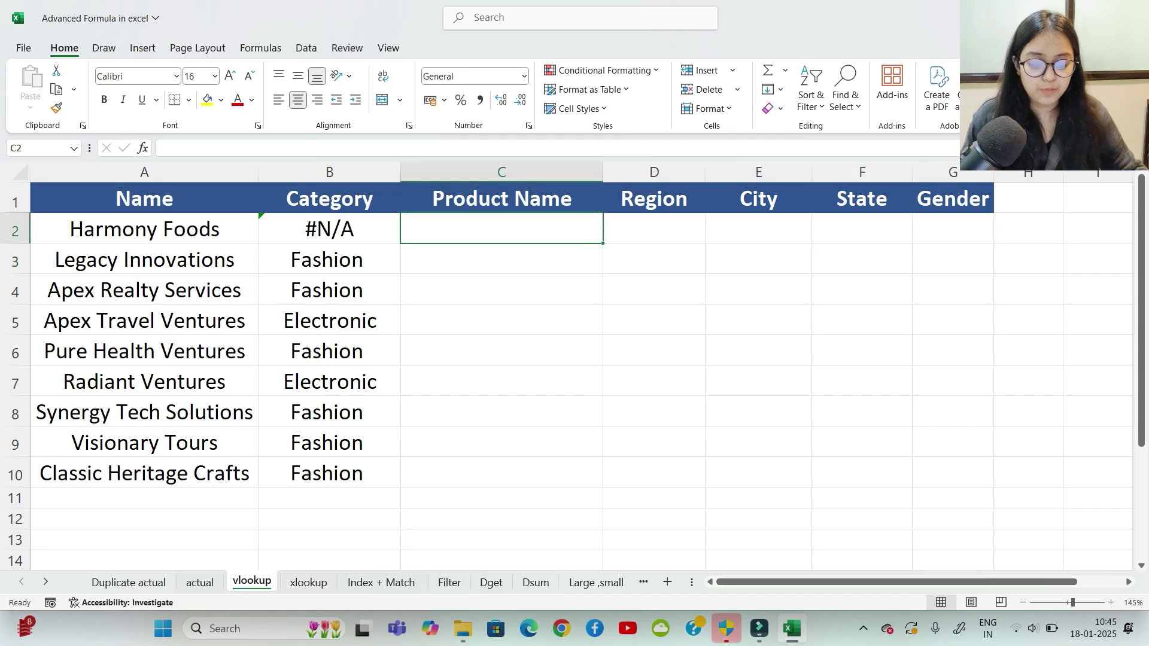
Step: Start a VLOOKUP in C2 using A2 as the lookup value
text(=v)
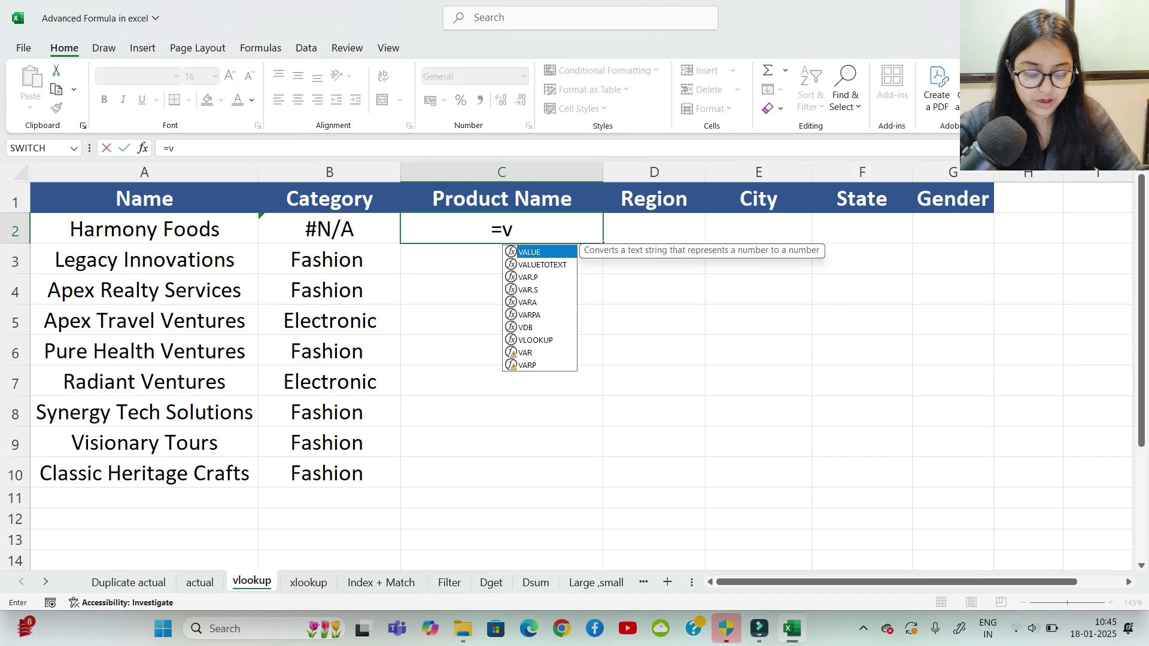
text(look)
key(Tab)
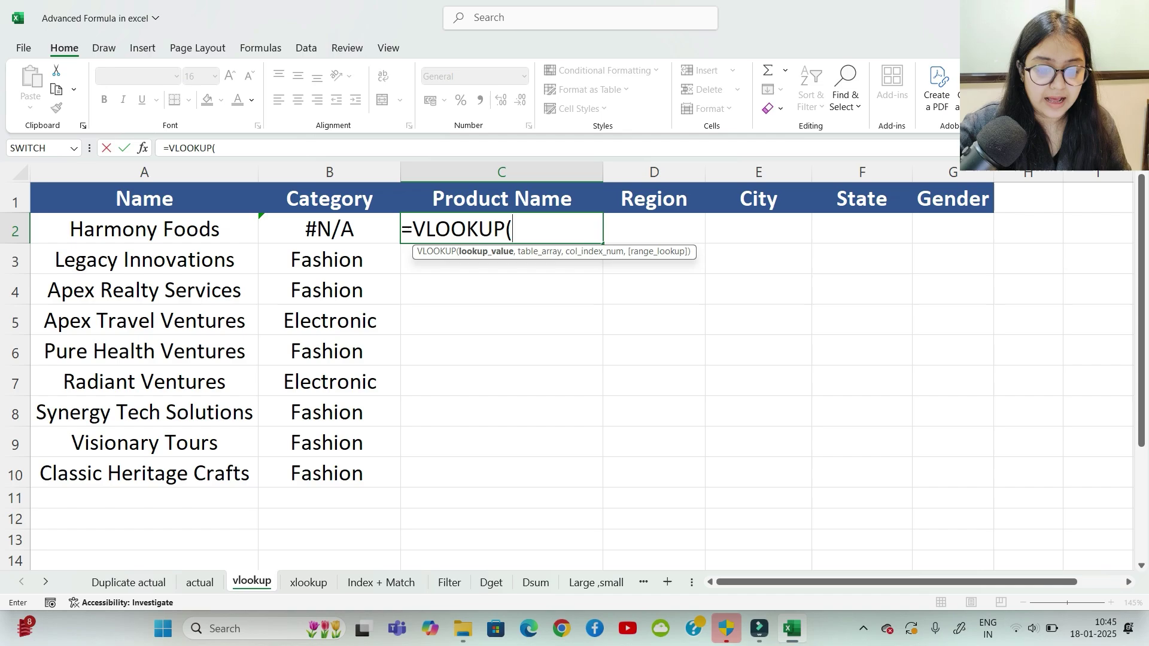
click(144, 229)
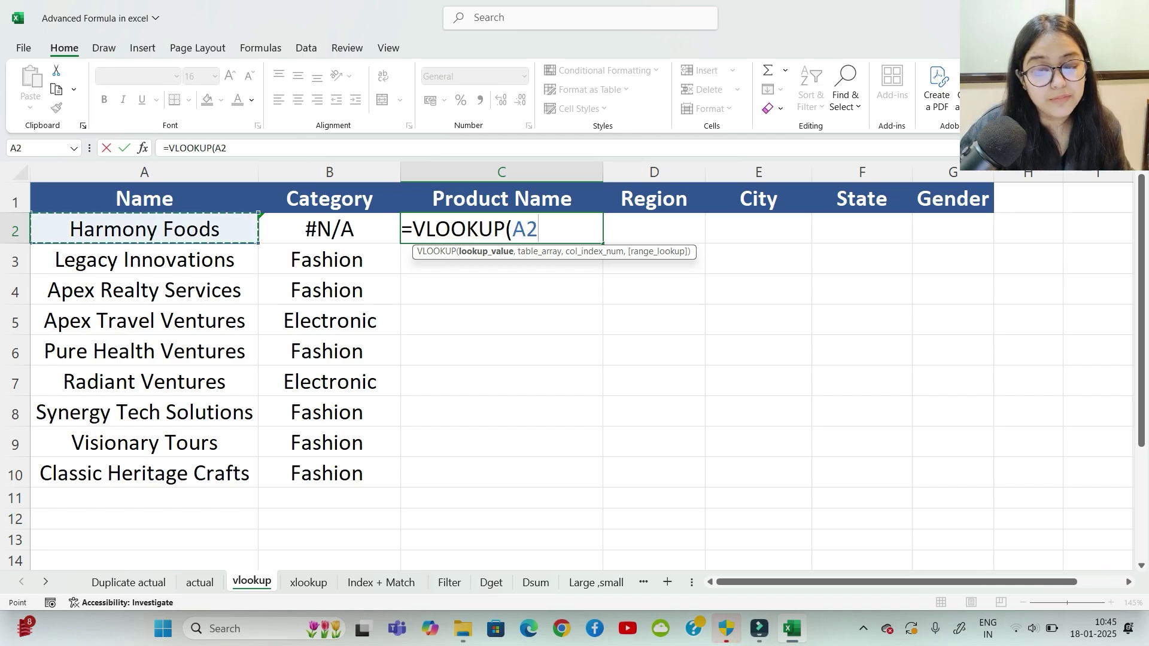
text(,)
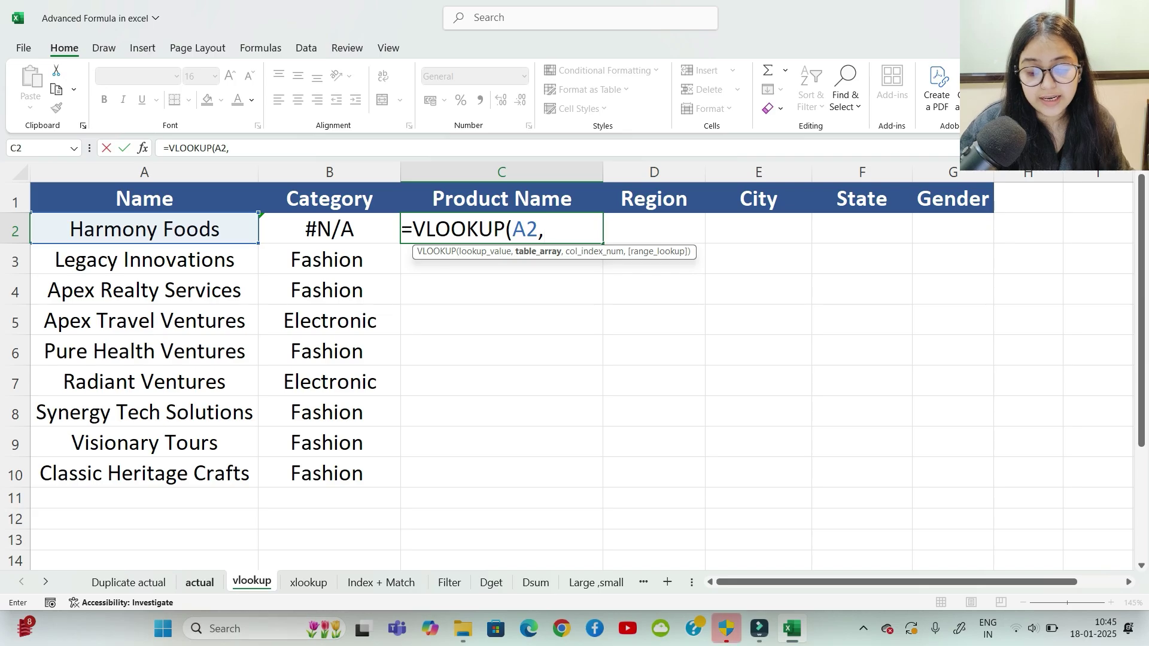
Step: Select actual!B2:K331 as the table range, trimming the selection to end at row 331
click(200, 583)
drag(122, 204, 919, 577)
key(shift+Down)
key(shift+Down)
key(shift+Down)
key(shift+Down)
key(shift+Down)
key(shift+Down)
key(shift+Down)
key(shift+Down)
key(shift+Down)
key(shift+Down)
key(shift+Down)
key(shift+Down)
key(shift+Down)
key(shift+Down)
key(shift+Down)
key(shift+Down)
key(shift+Down)
key(shift+Down)
key(shift+Down)
key(shift+Down)
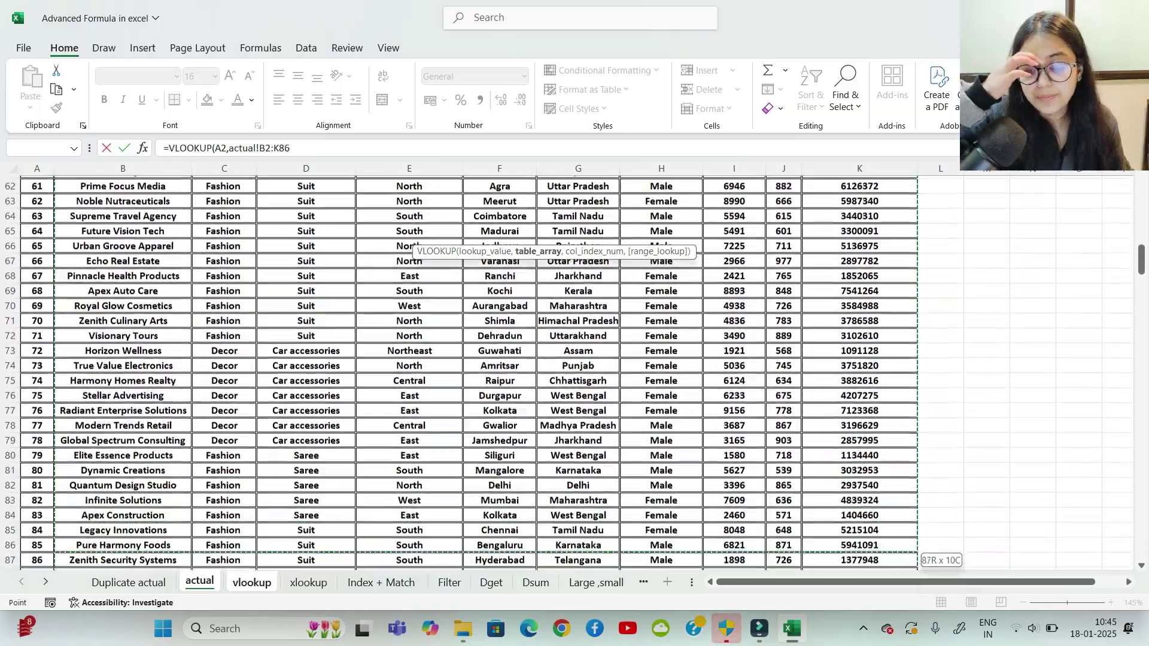
key(shift+Down)
key(shift+Down)
key(shift+Down)
key(shift+Down)
key(shift+Down)
key(shift+Down)
key(shift+Down)
key(shift+Down)
key(shift+Down)
key(shift+Down)
key(shift+Down)
key(shift+Down)
key(shift+Down)
key(shift+Down)
key(shift+Down)
key(shift+Down)
key(shift+Down)
key(shift+Down)
key(shift+Down)
key(shift+Down)
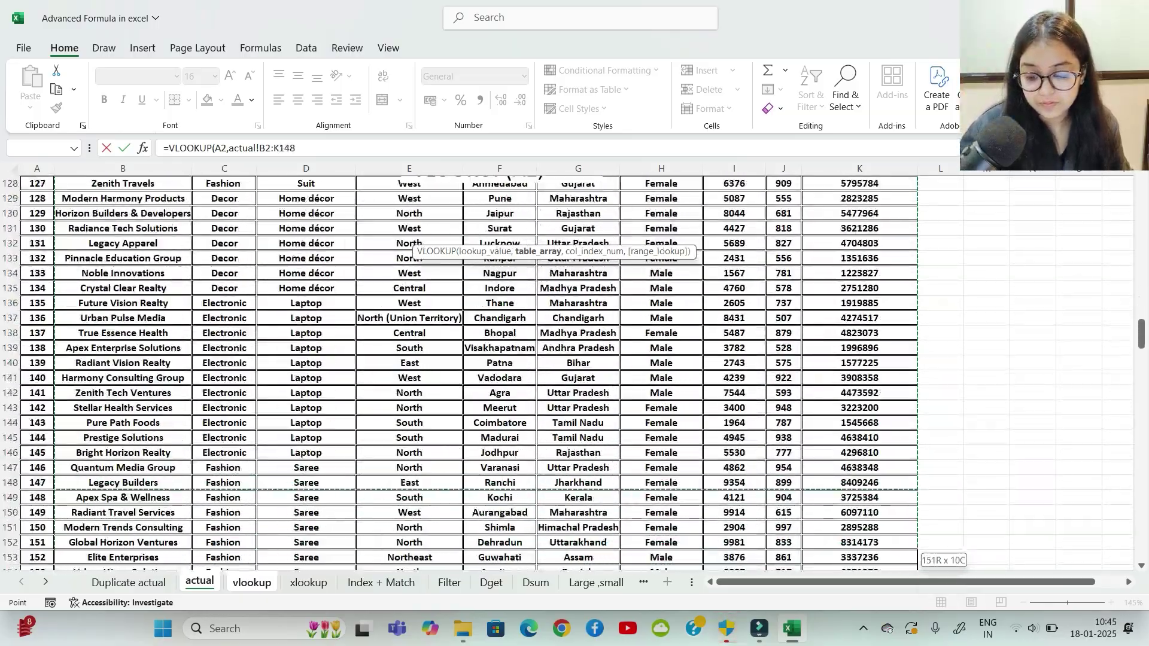
key(shift+Down)
key(shift+Down)
key(shift+Down)
key(shift+Down)
key(shift+Down)
key(shift+Down)
key(shift+Down)
key(shift+Down)
key(shift+Down)
key(shift+Down)
key(shift+Down)
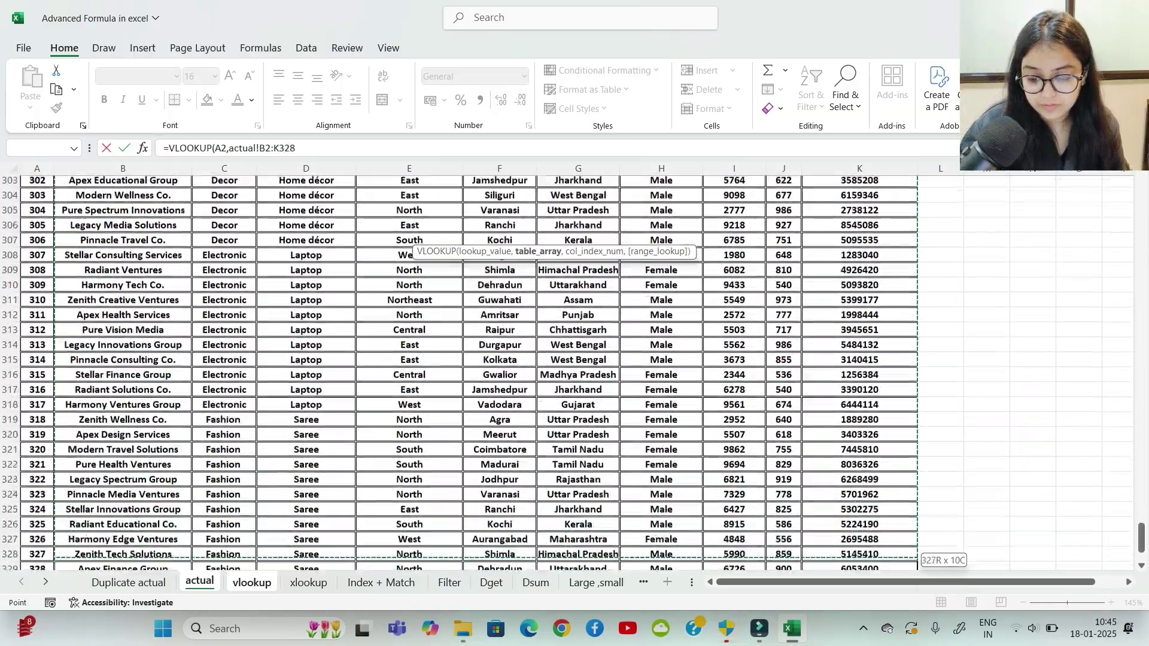
key(shift+Up)
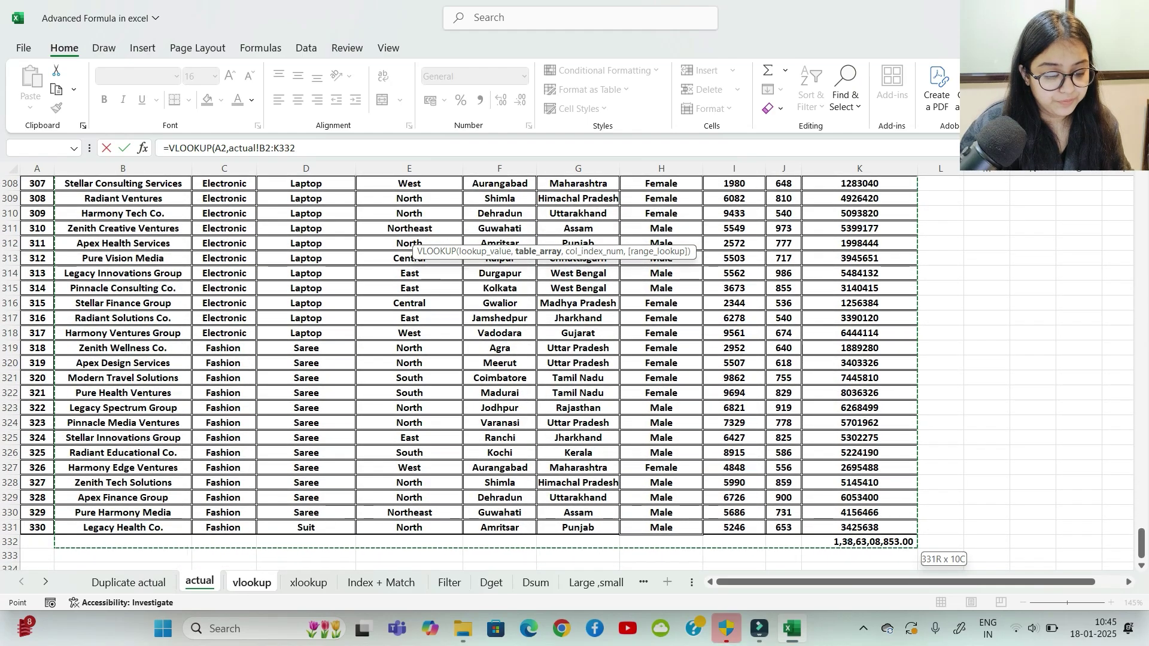
key(shift+Up)
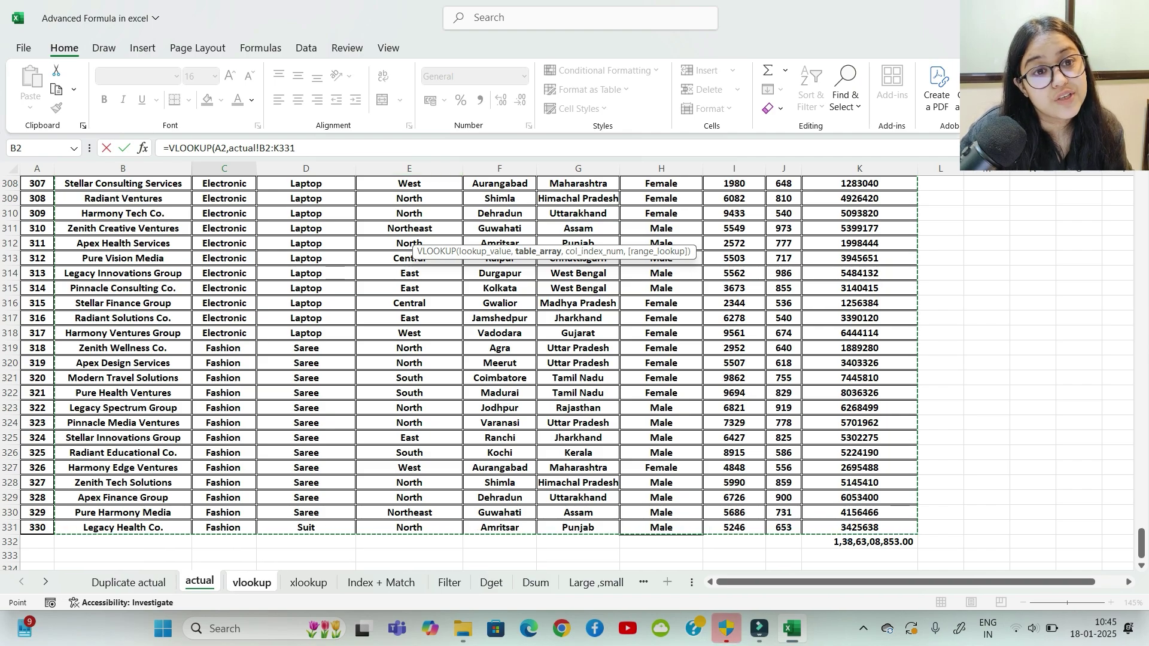
Step: Lock both references with F4, giving =VLOOKUP($A$2,actual!$B$2:$K$331, followed by a comma
click(216, 147)
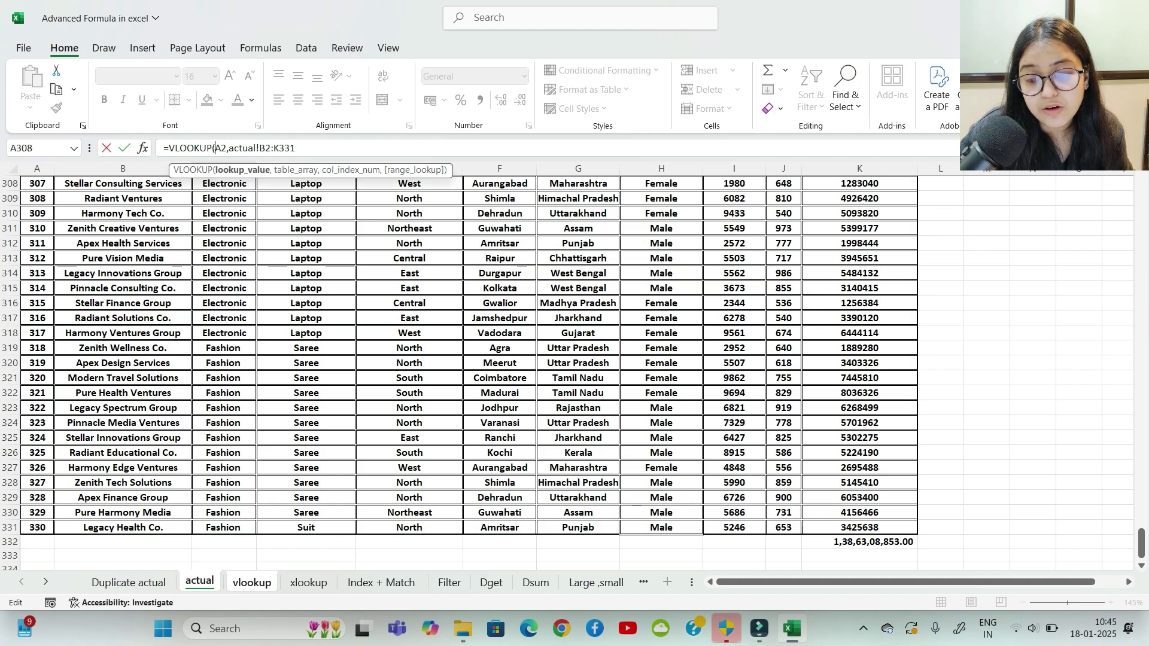
key(shift+Right)
key(shift+Right)
key(shift+Right)
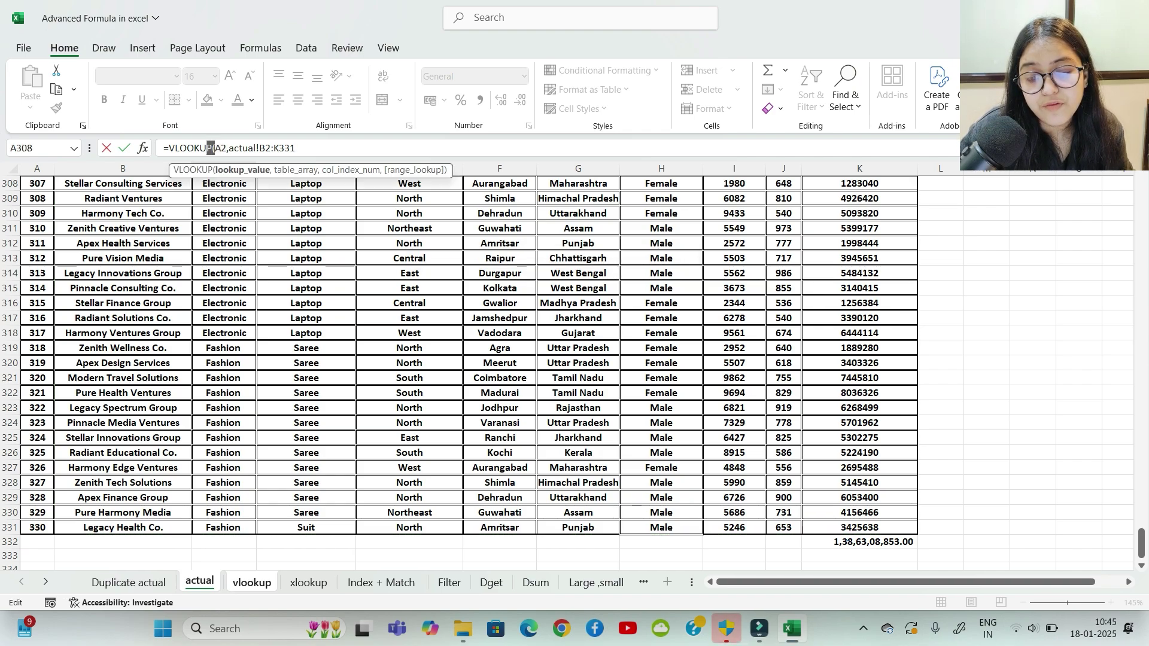
key(Right)
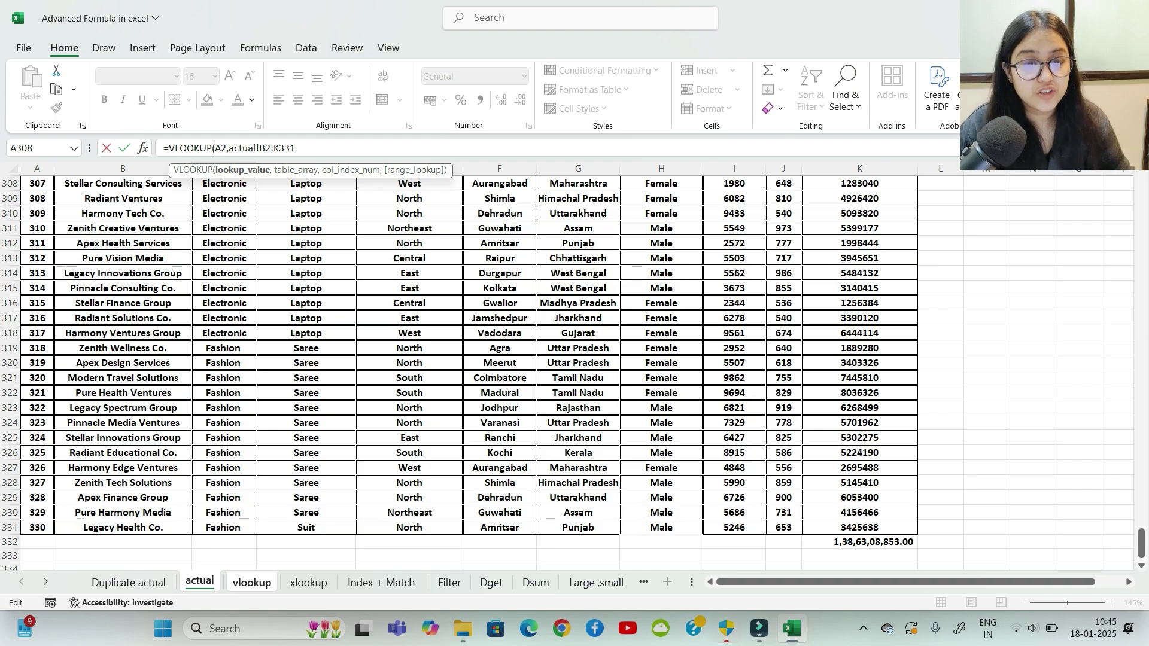
key(shift+Right)
key(shift+Right)
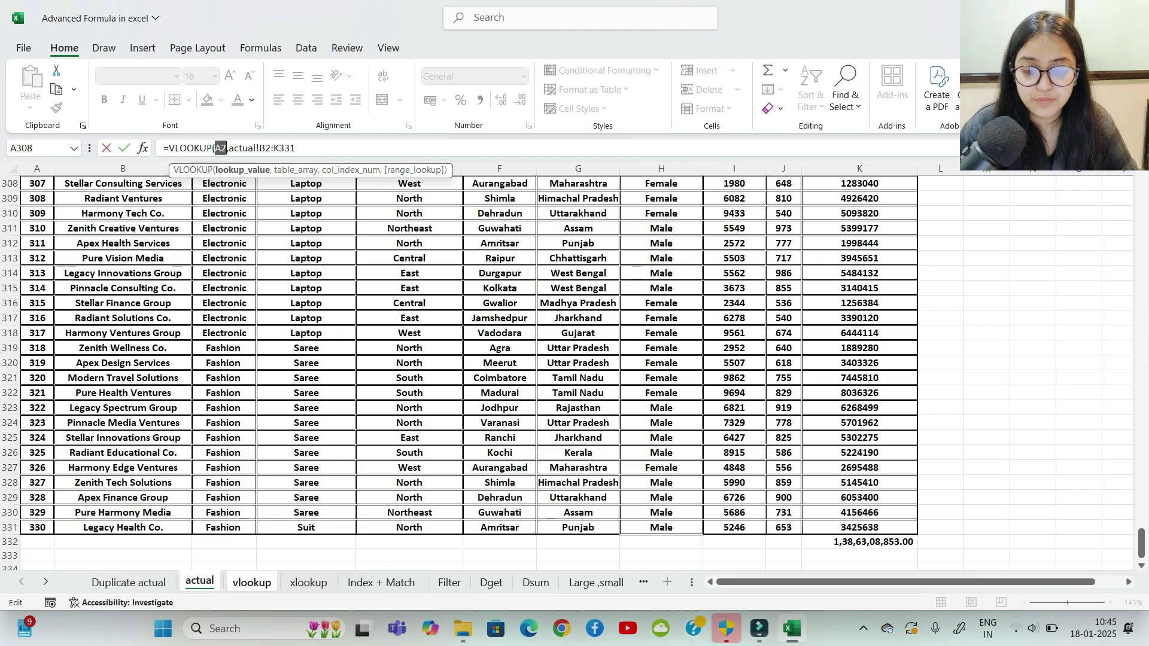
key(F4)
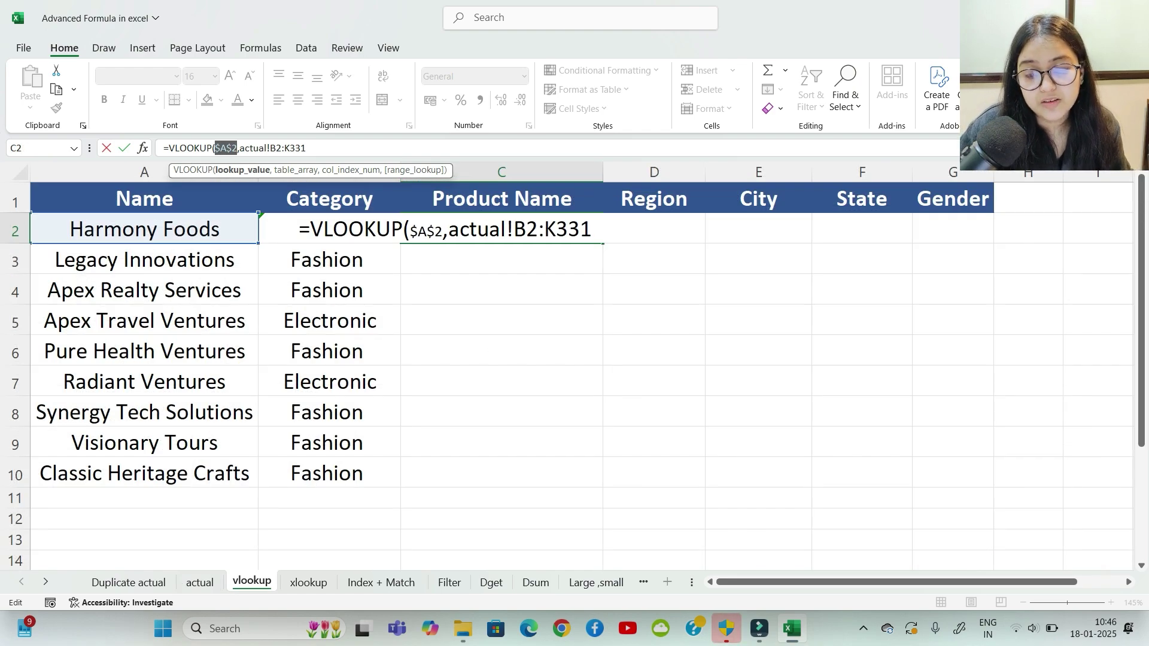
key(Right)
key(Right)
key(Right)
key(Right)
key(Right)
key(Right)
key(Right)
key(Right)
key(Right)
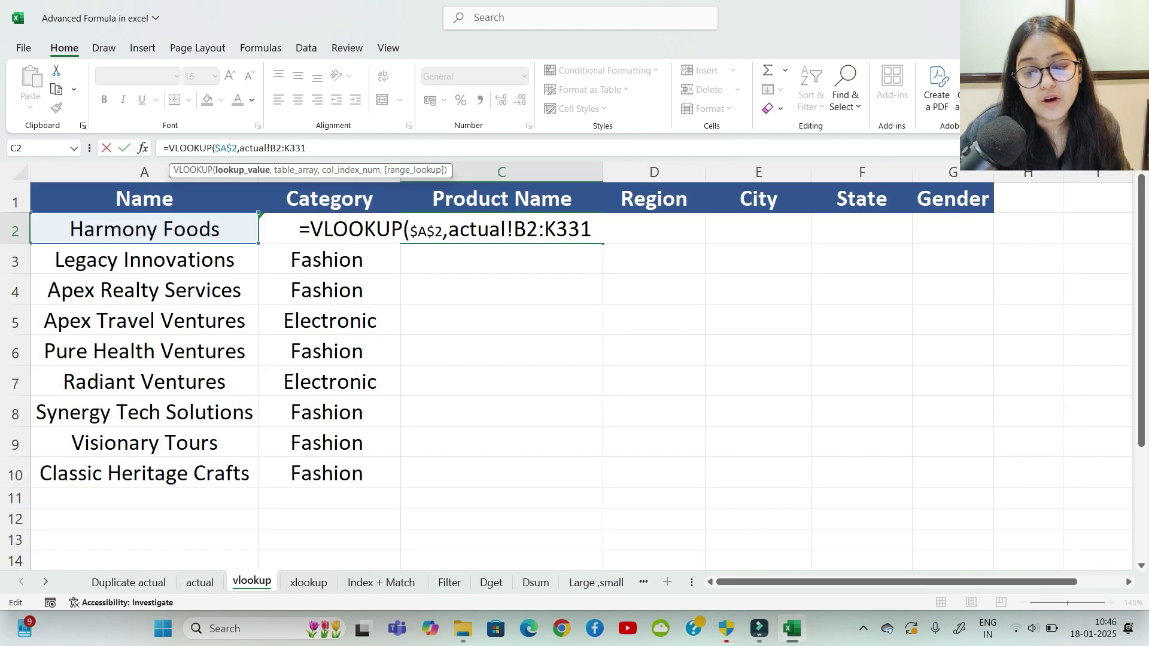
key(shift+Right)
key(shift+Right)
key(shift+Right)
key(shift+Right)
key(shift+Right)
key(shift+Right)
key(shift+Right)
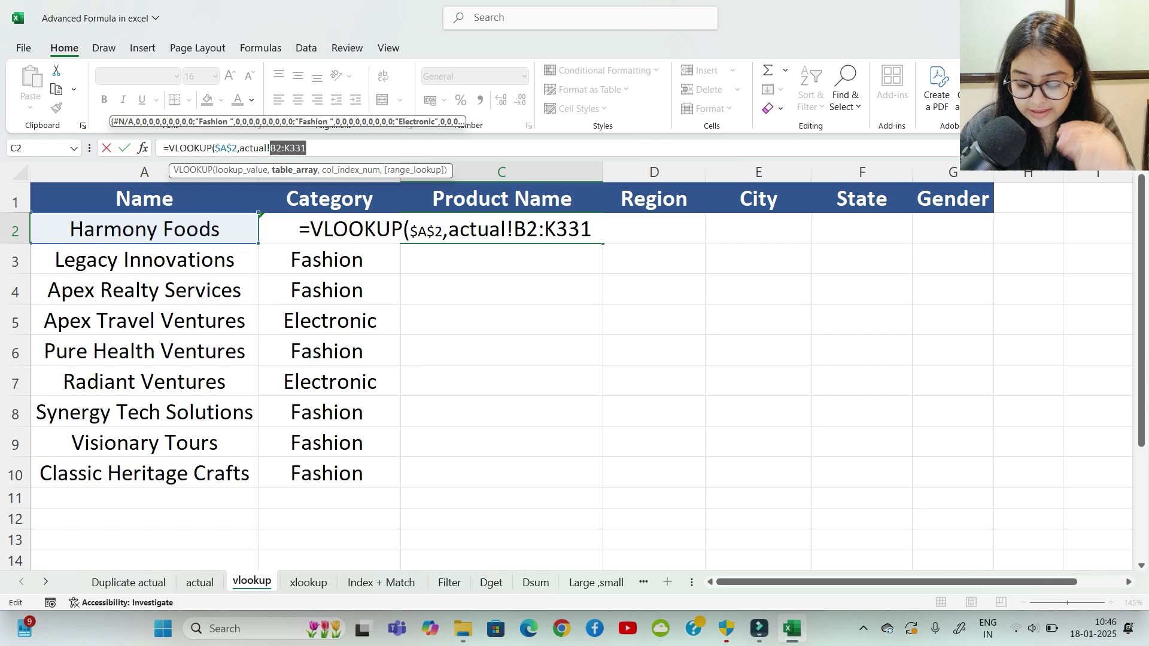
key(F4)
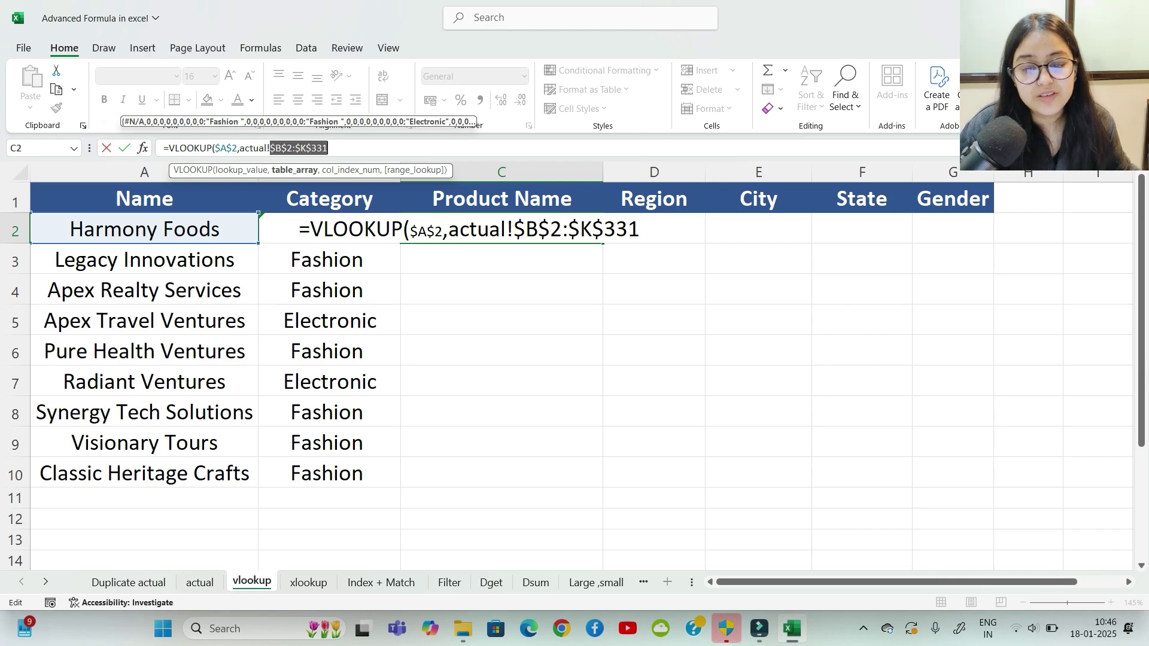
key(Right)
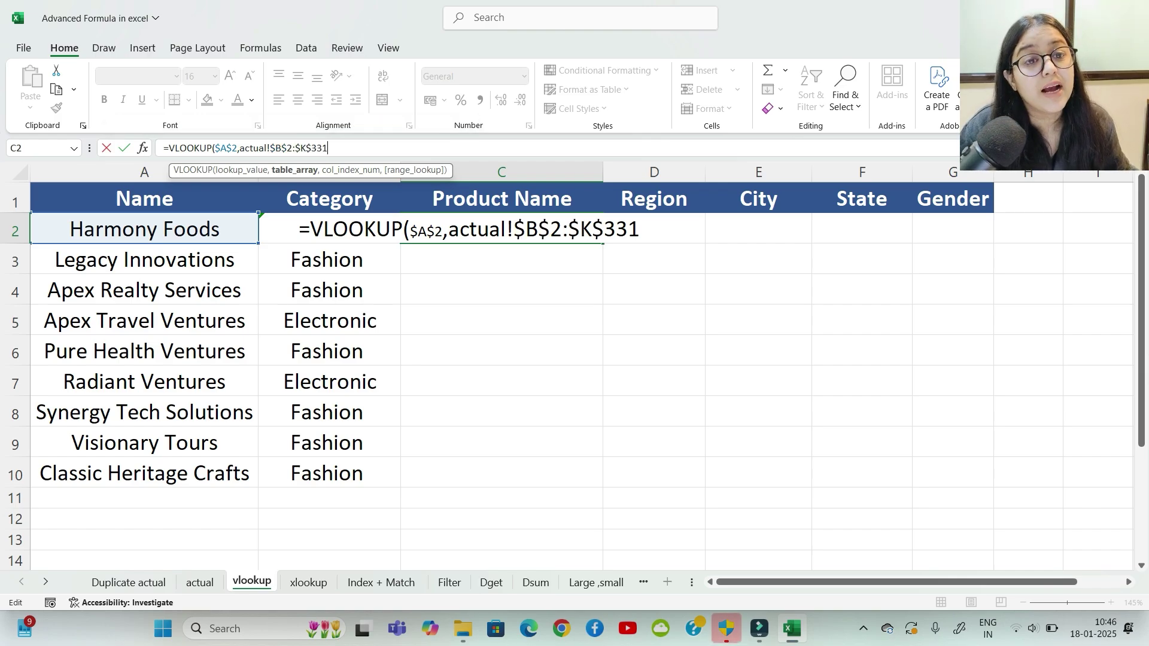
text(,)
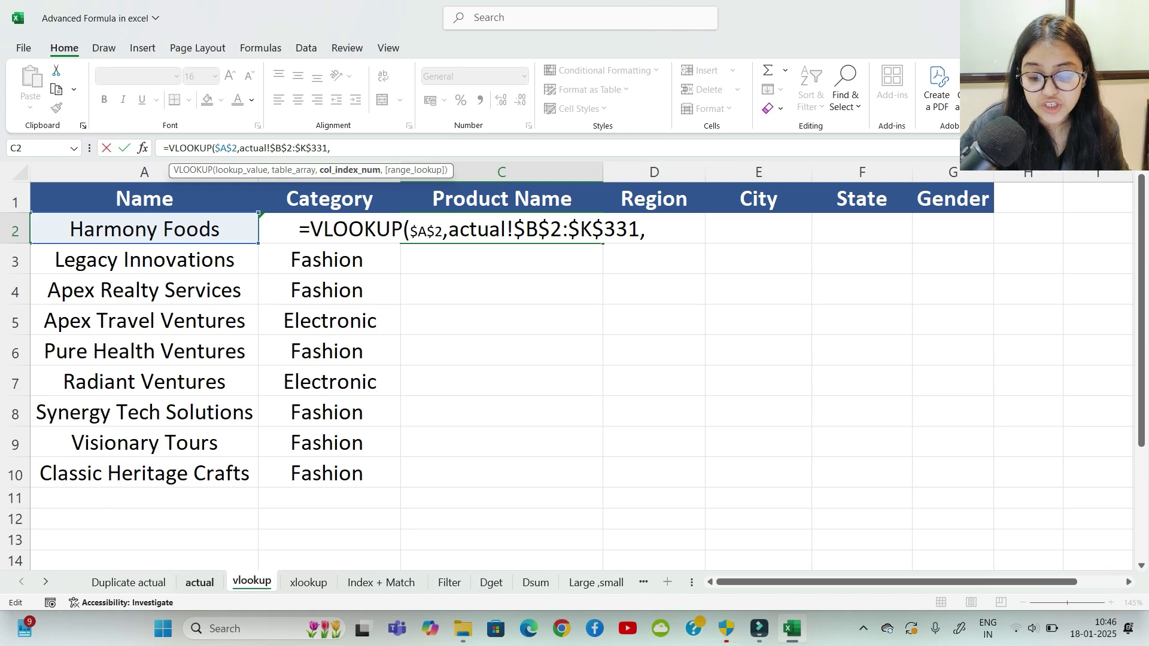
Step: Finish the VLOOKUP with {3,4,5,6,7},FALSE) so results spill across C2:G2
click(199, 582)
scroll(460, 373, up, 16)
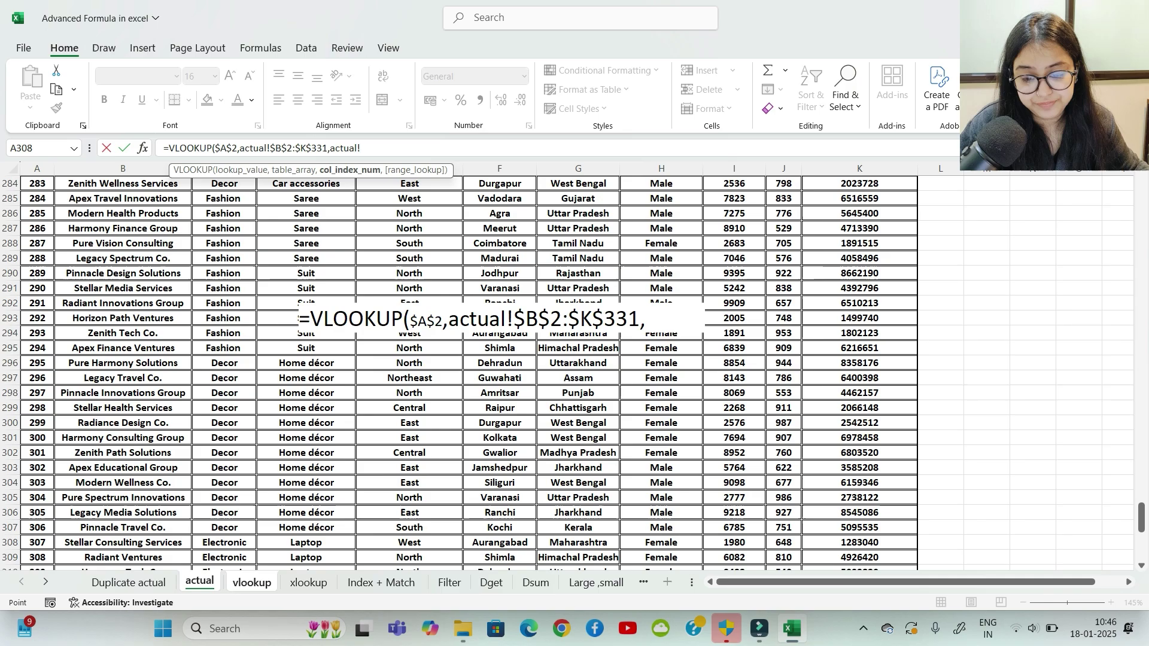
scroll(460, 374, up, 18)
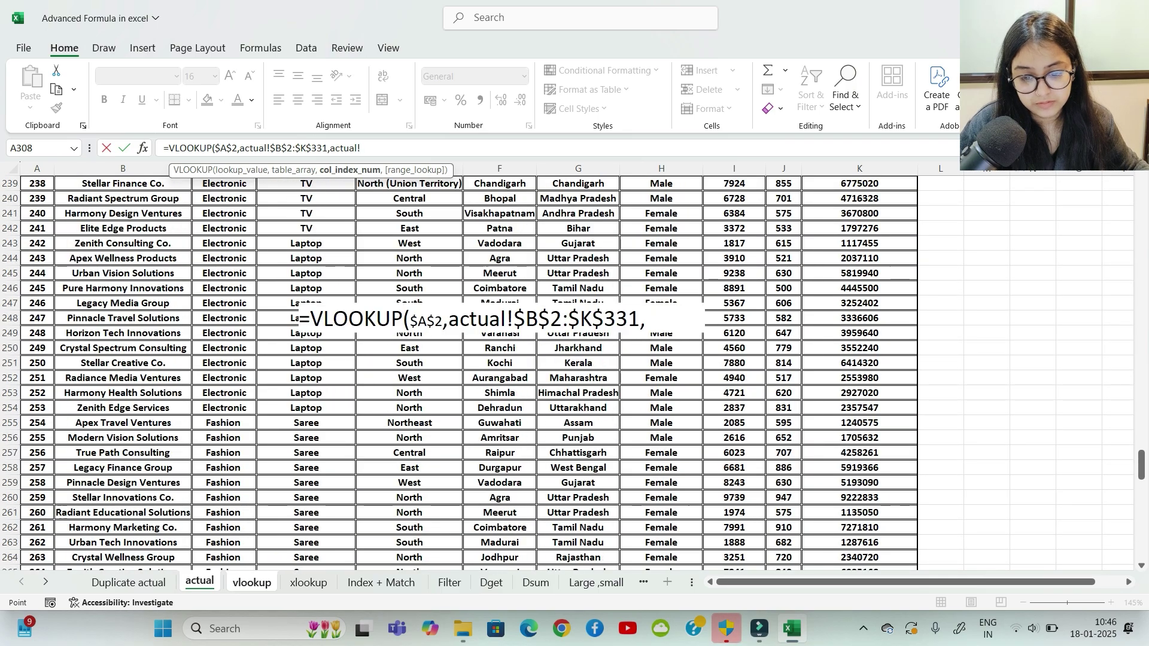
scroll(460, 373, up, 10)
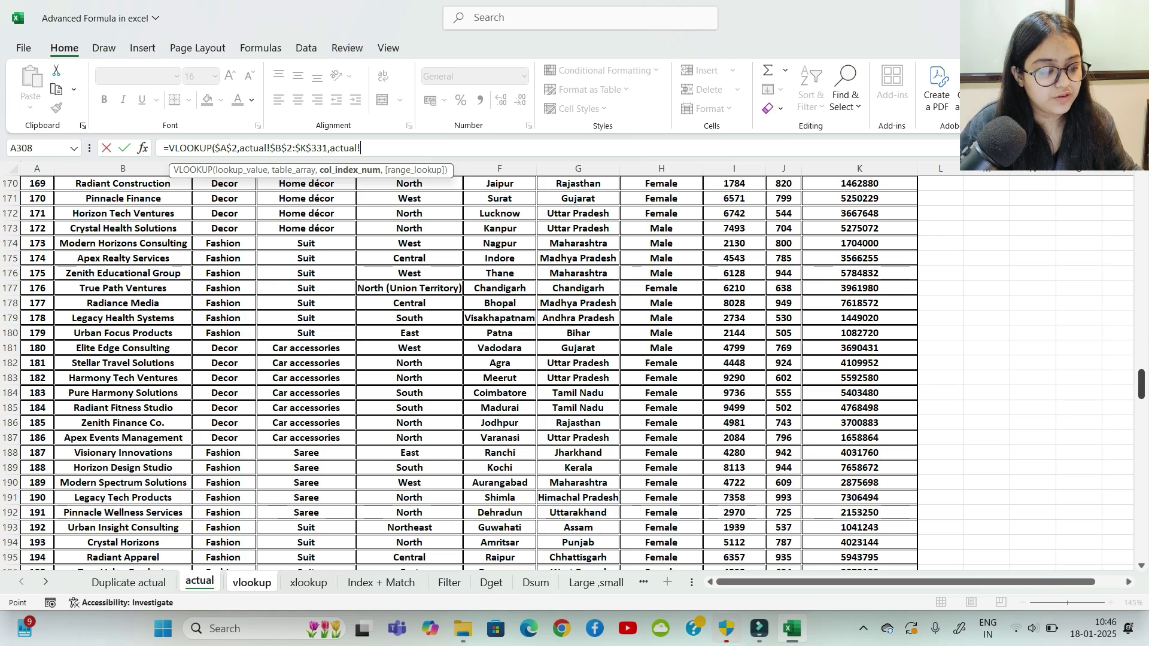
scroll(459, 373, up, 20)
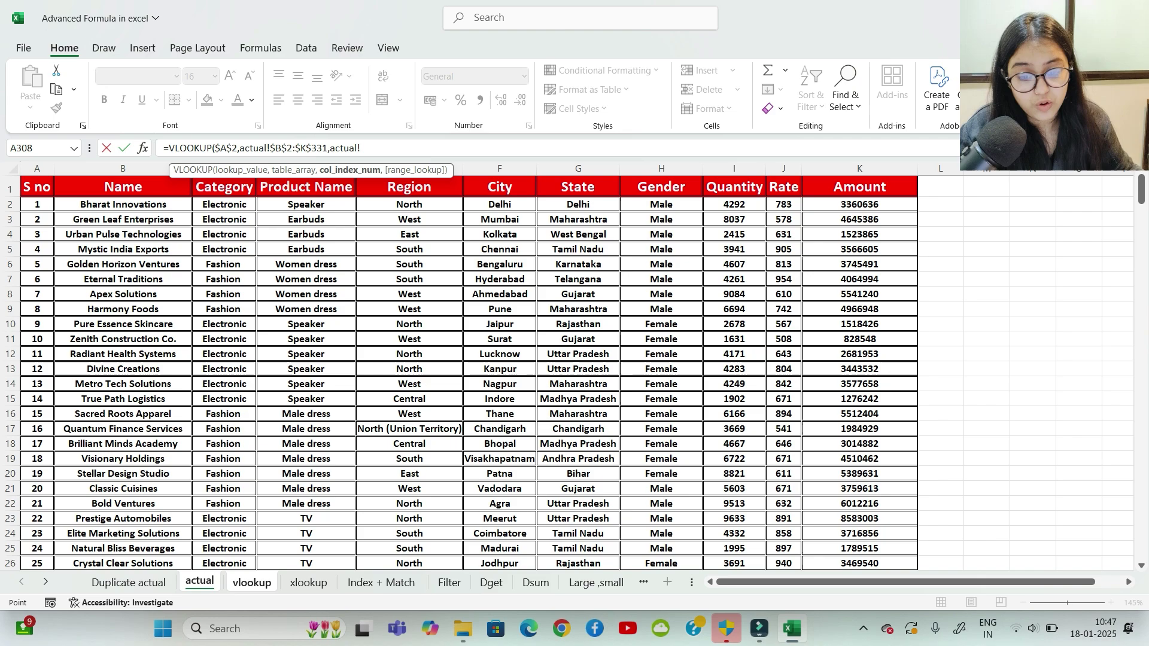
key(BackSpace)
key(BackSpace)
key(BackSpace)
key(BackSpace)
key(BackSpace)
key(BackSpace)
key(BackSpace)
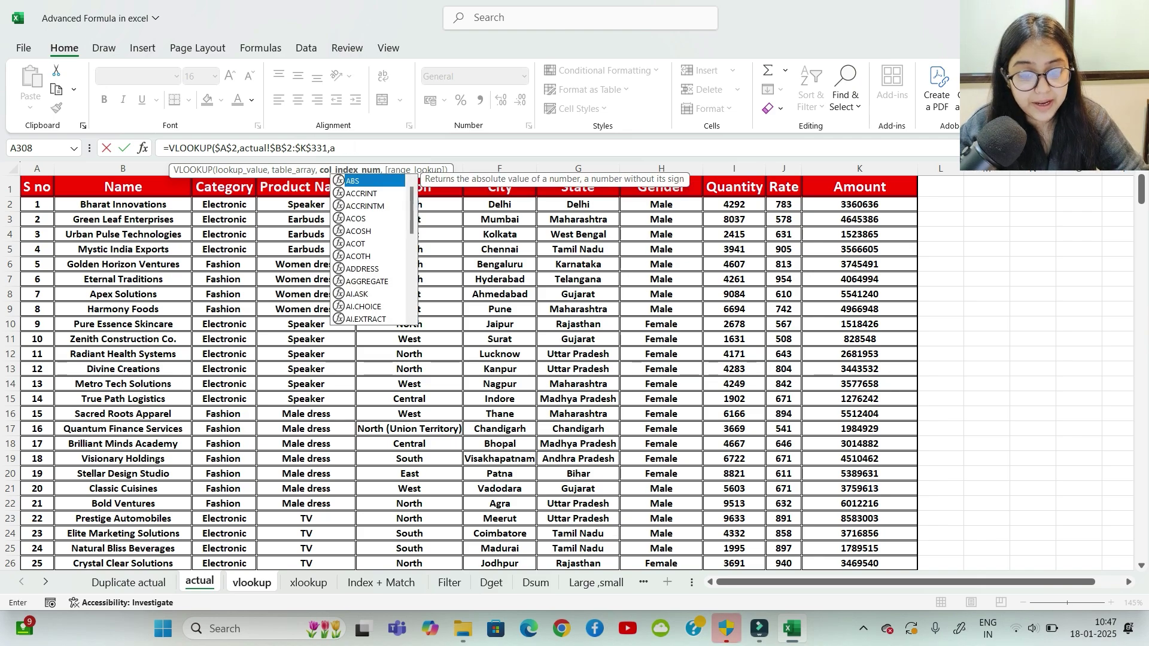
text({)
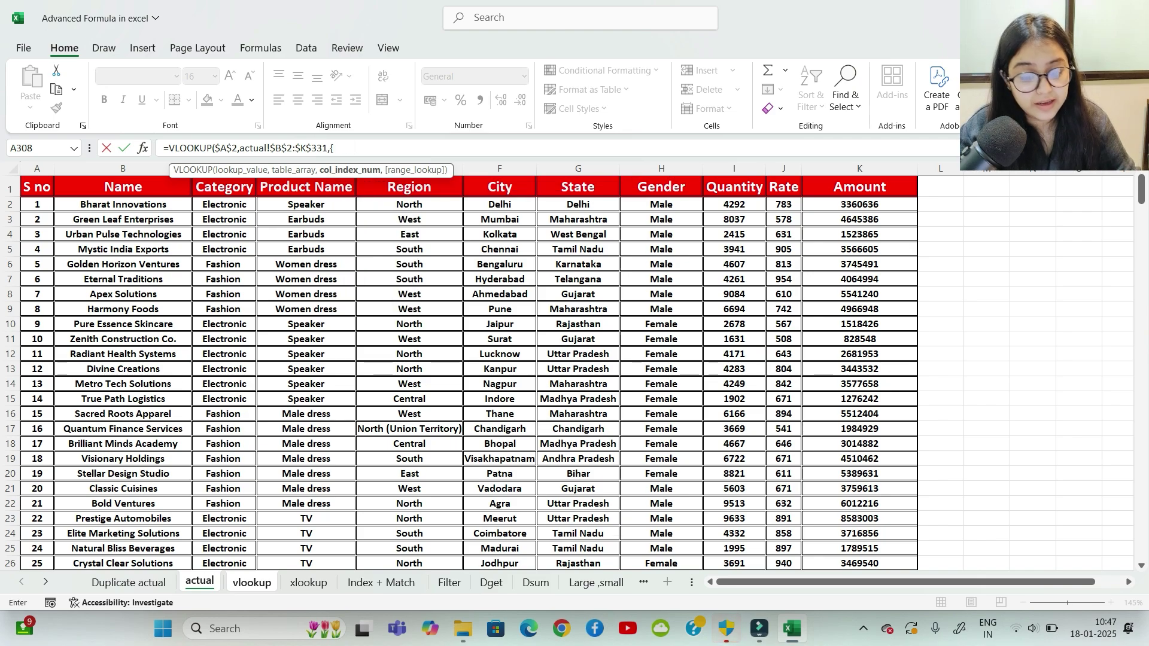
text(3,)
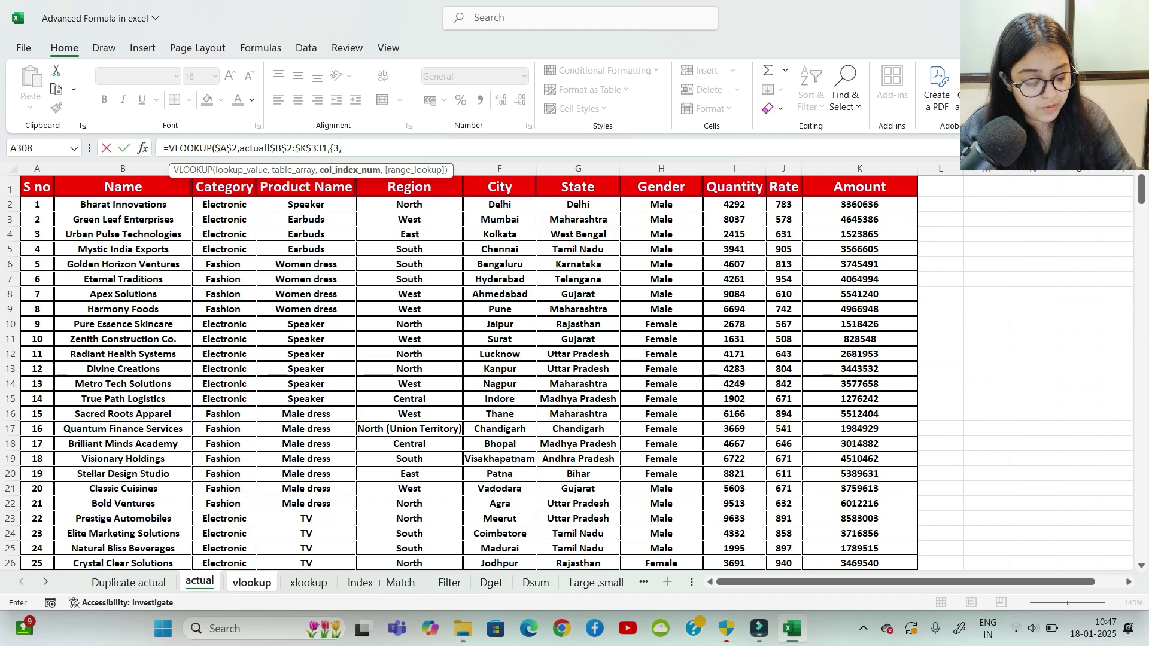
text(4,5)
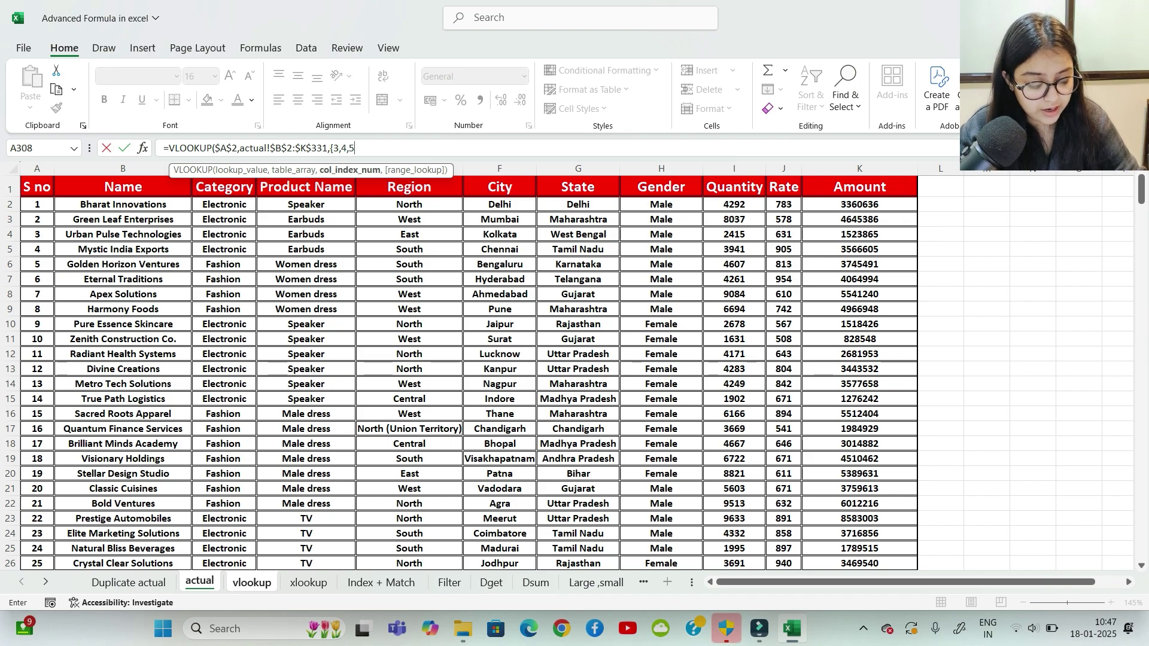
text(,6,7)
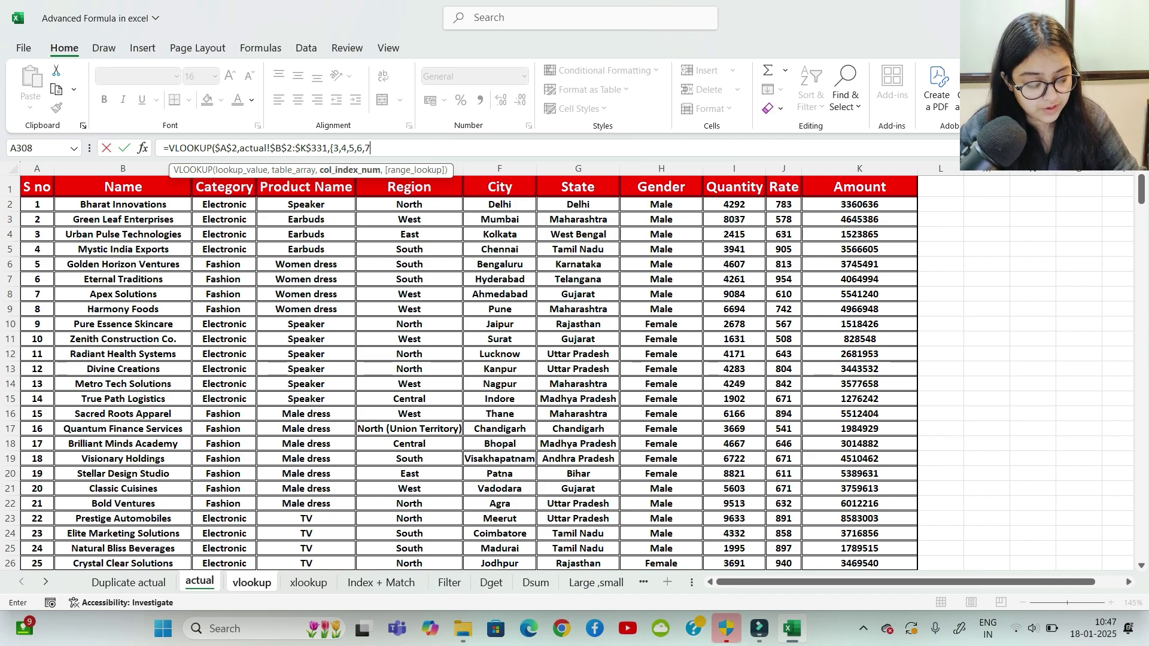
text(})
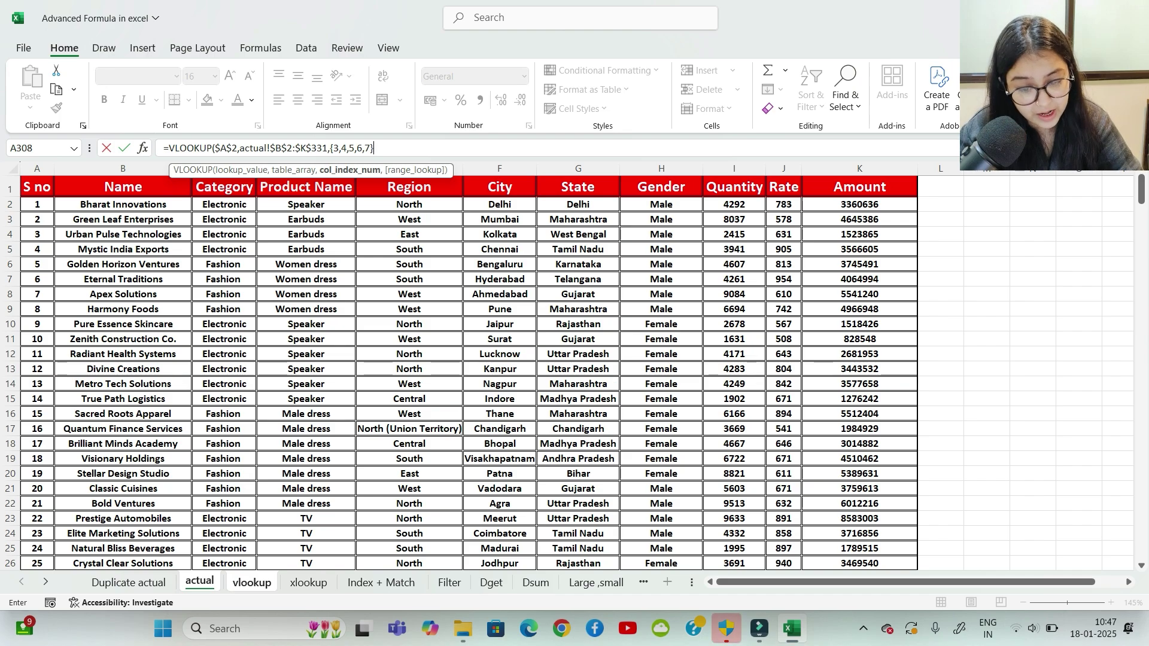
text(,)
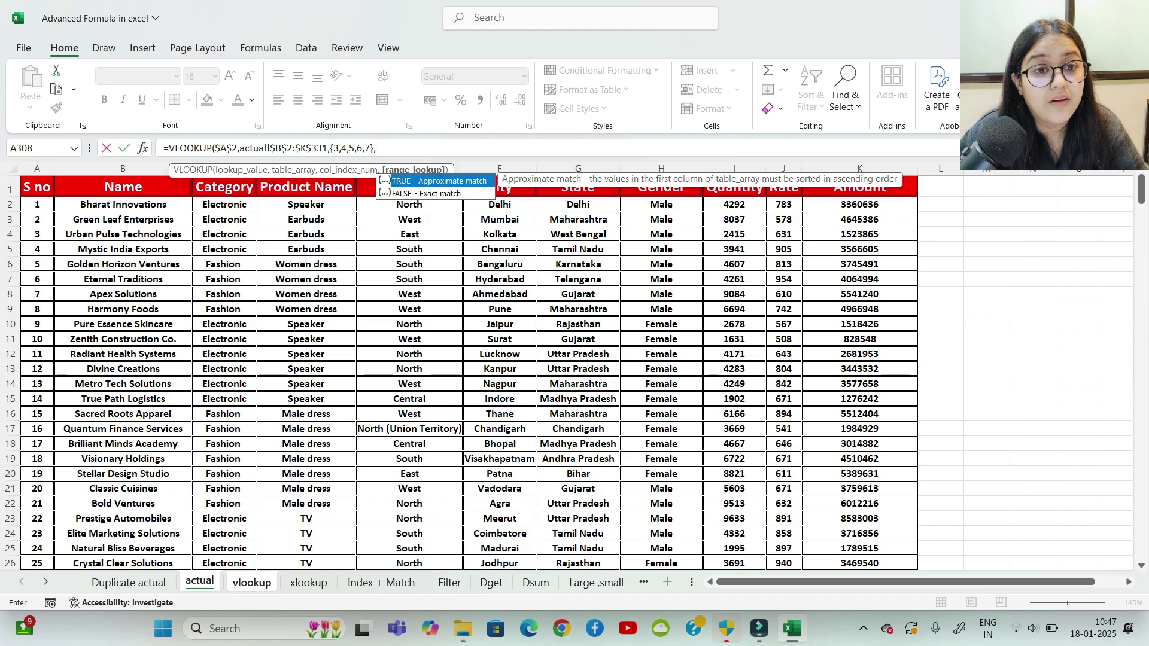
key(Down)
key(Tab)
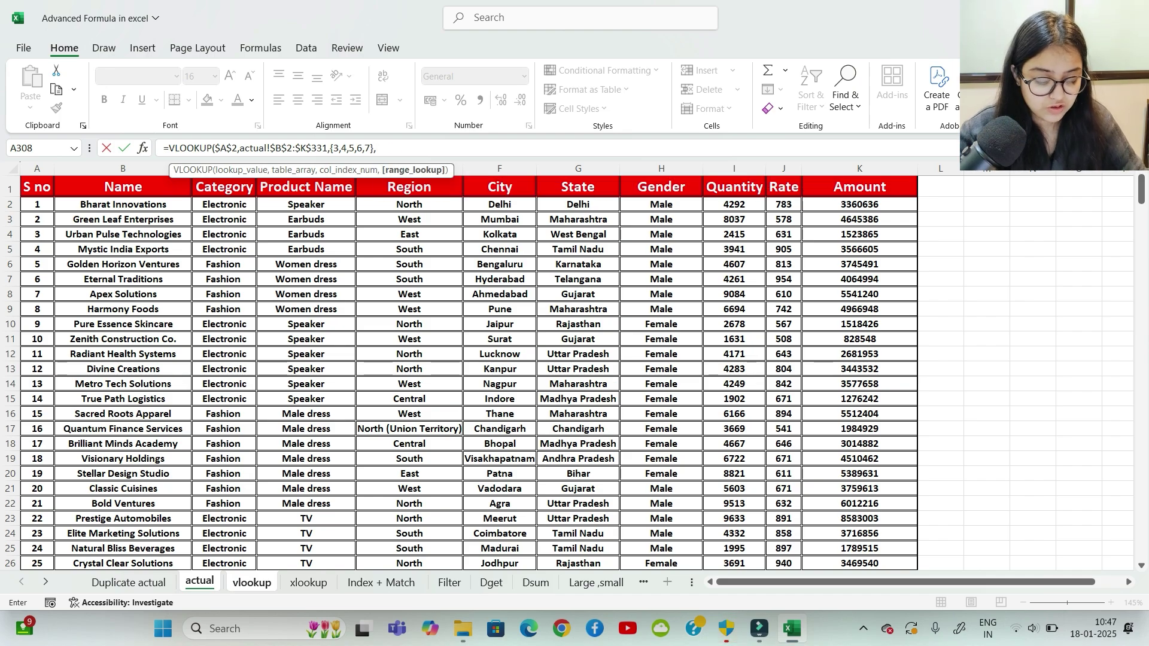
text())
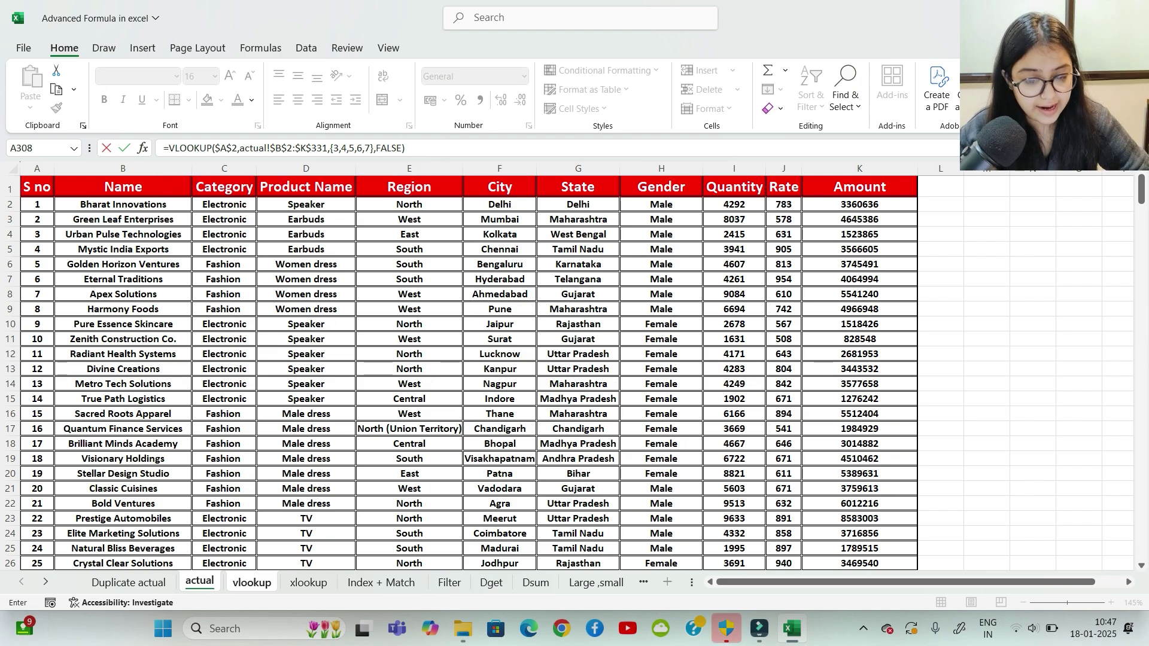
key(Return)
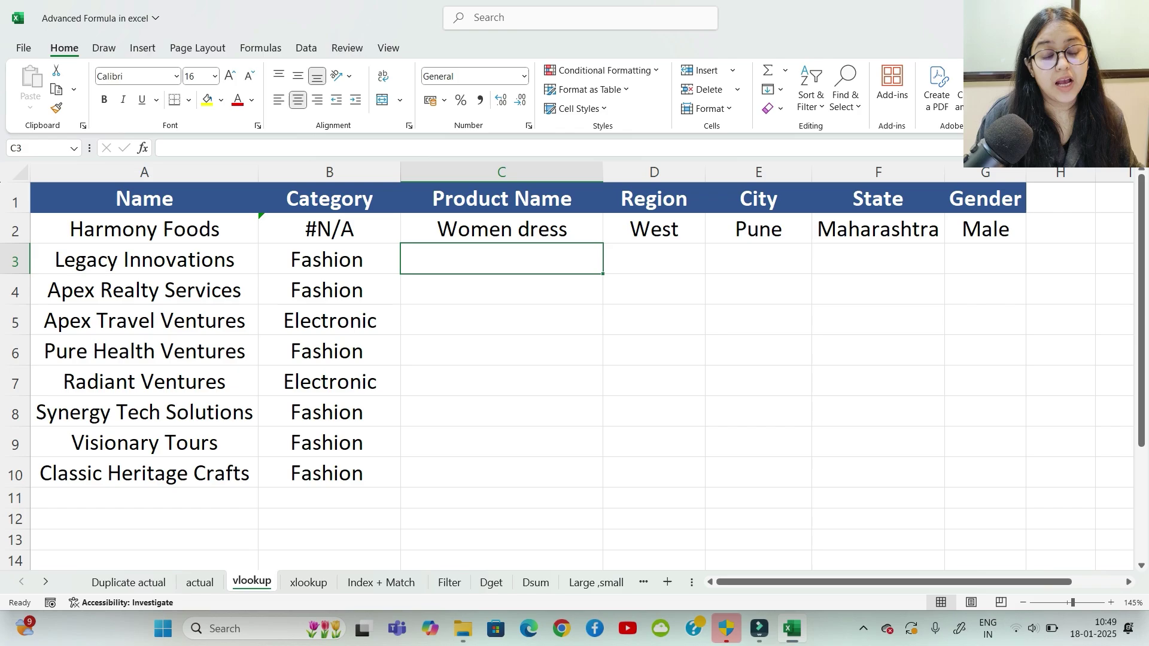
Step: Select the spilled row-2 results C2:G2
drag(502, 229, 759, 260)
click(654, 351)
drag(502, 229, 985, 231)
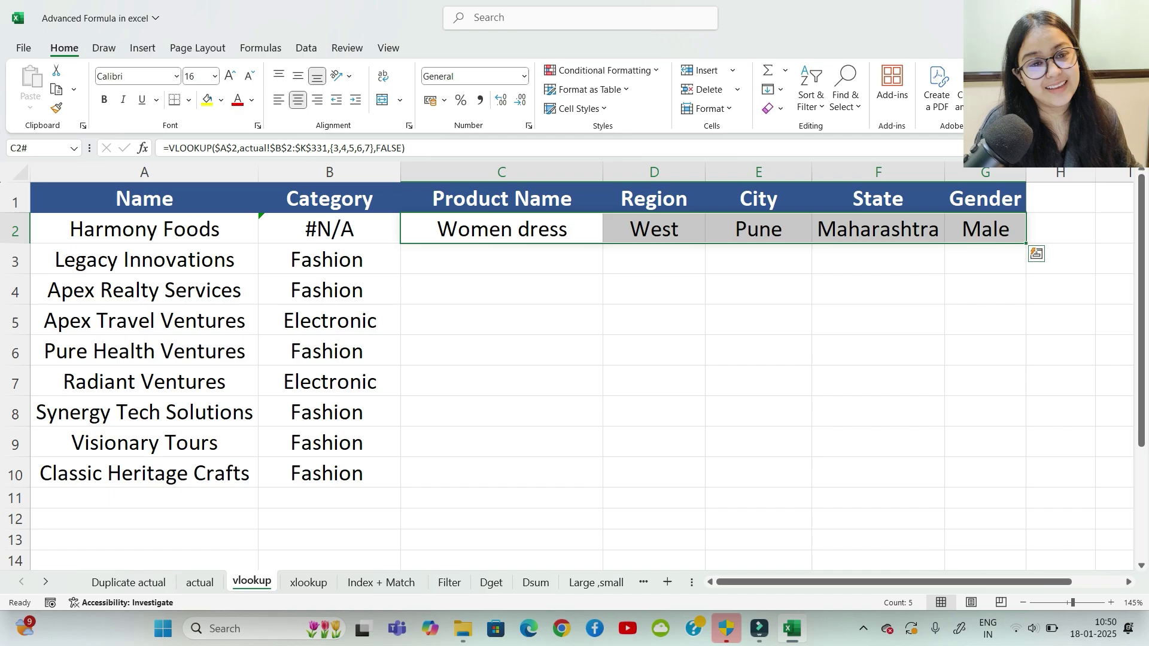
Step: Fill C2:G2 down to row 9, then compare names A2–A5 with the fixed $A$2 reference
drag(1025, 242, 1026, 452)
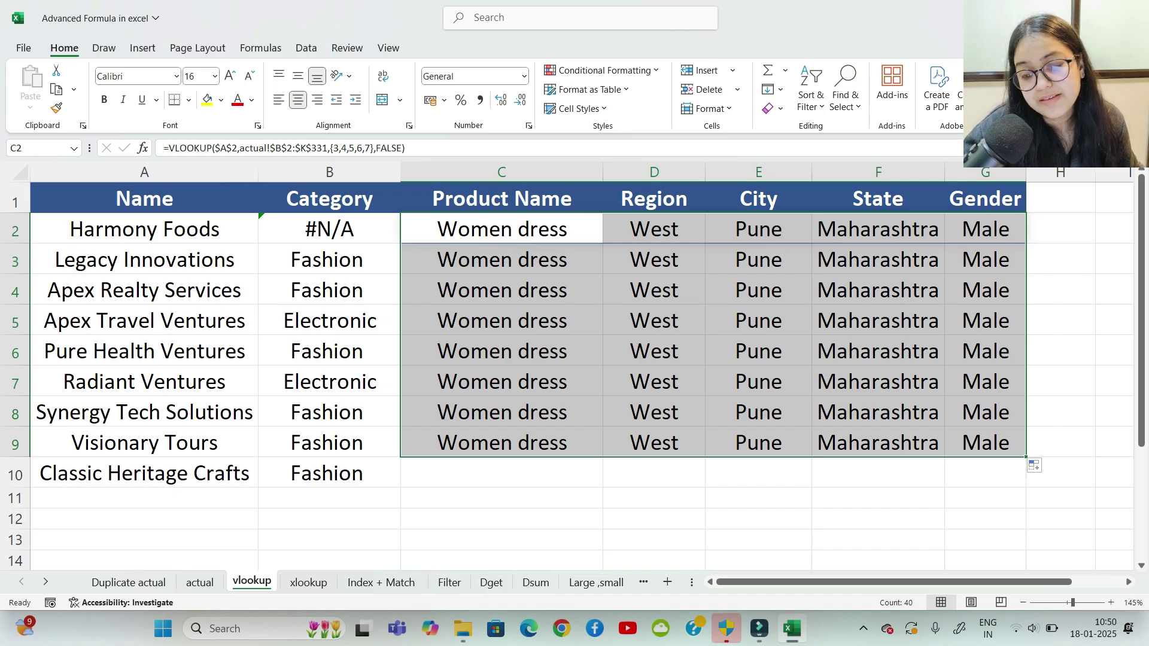
click(144, 230)
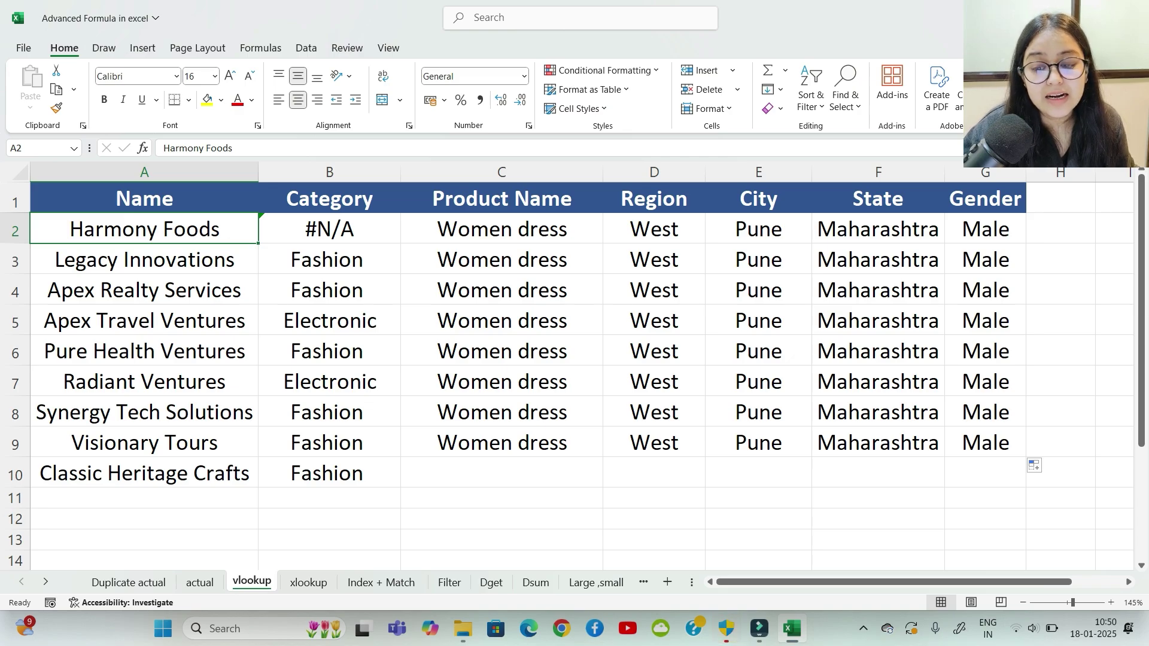
click(144, 172)
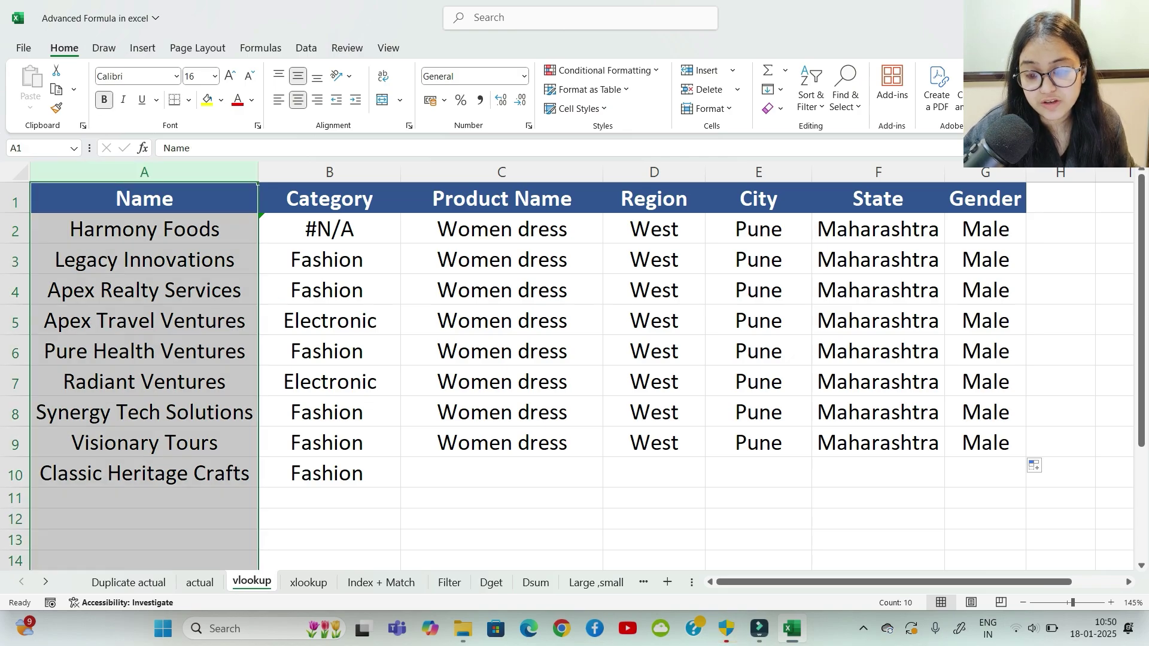
click(144, 229)
click(144, 260)
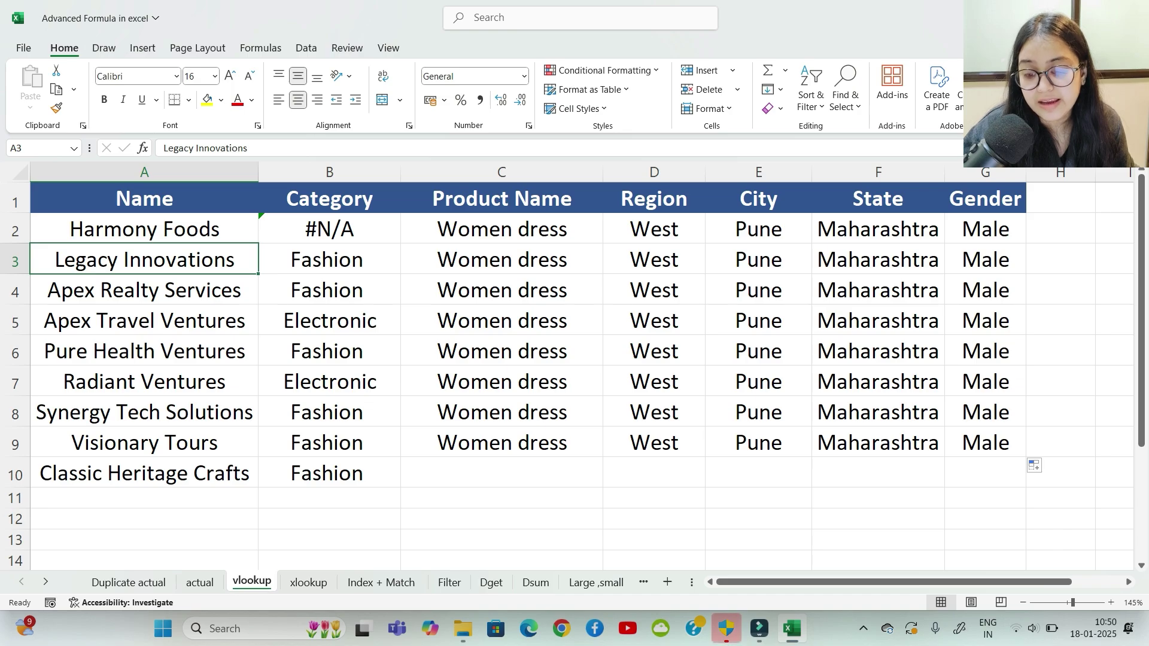
click(144, 290)
click(144, 320)
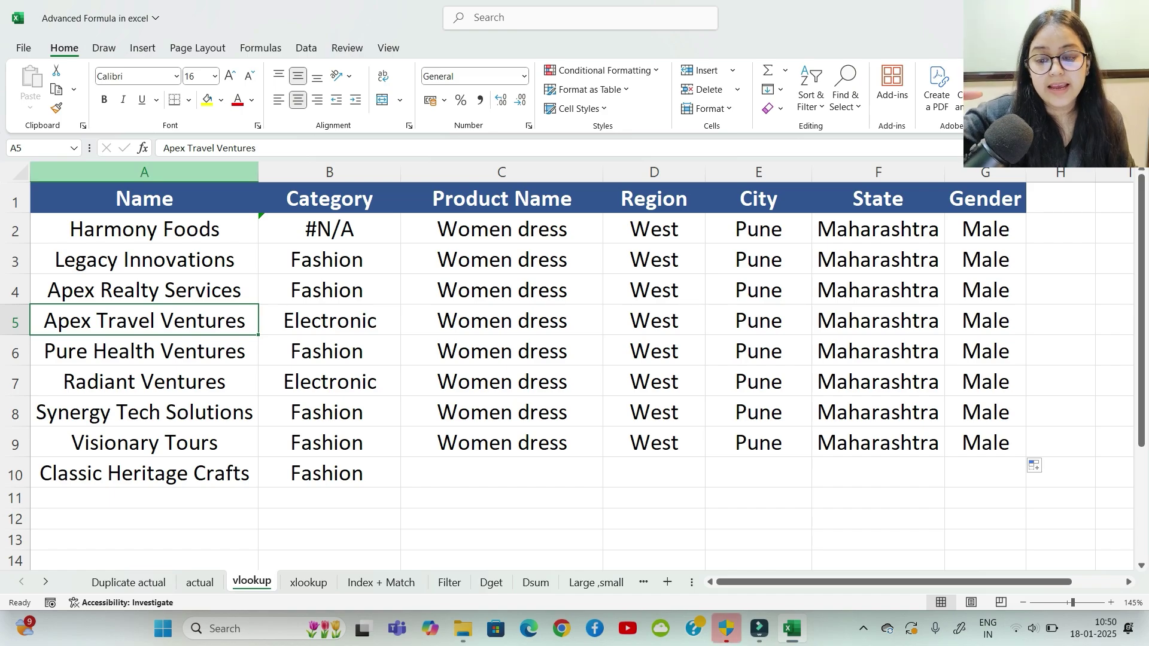
click(145, 171)
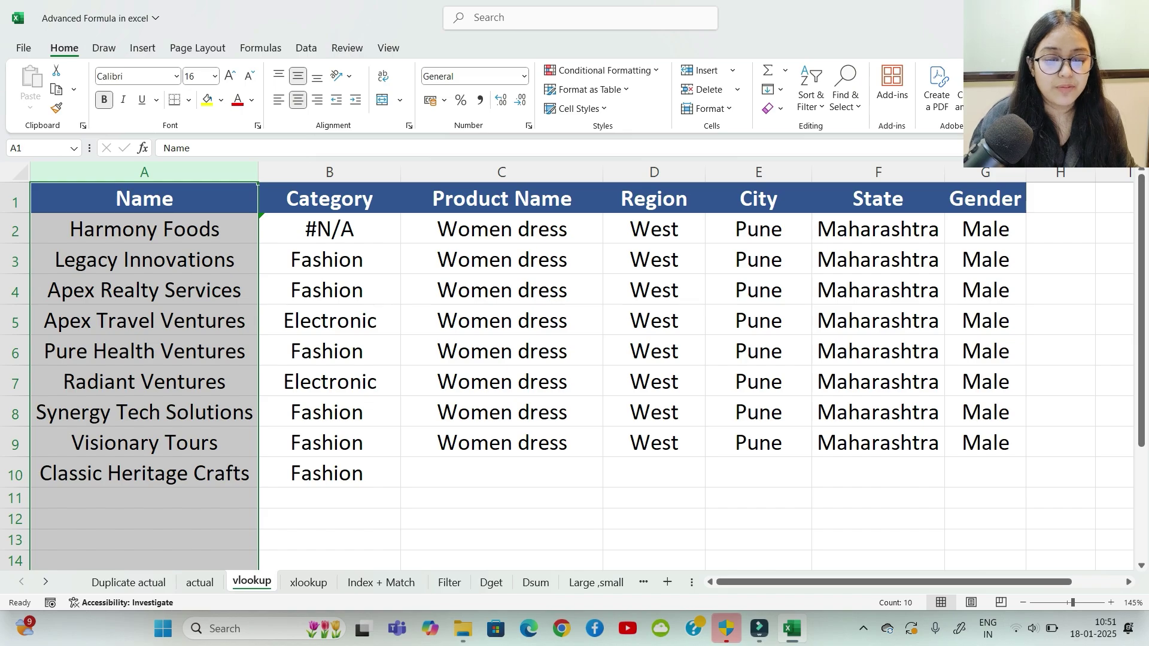
click(501, 230)
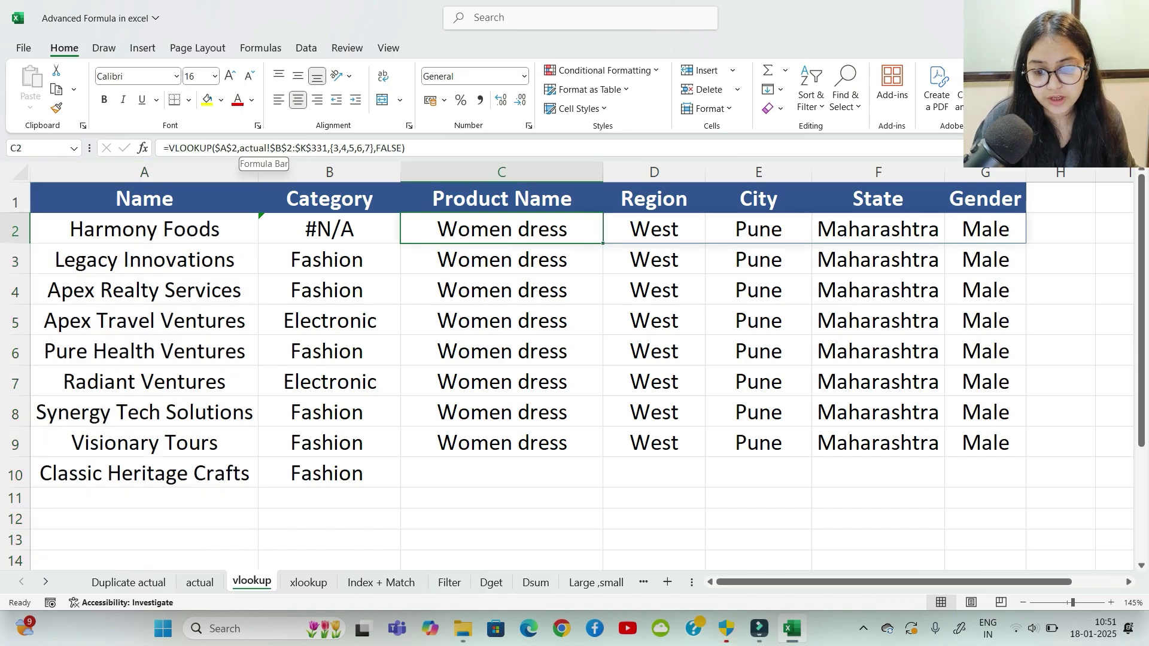
click(233, 148)
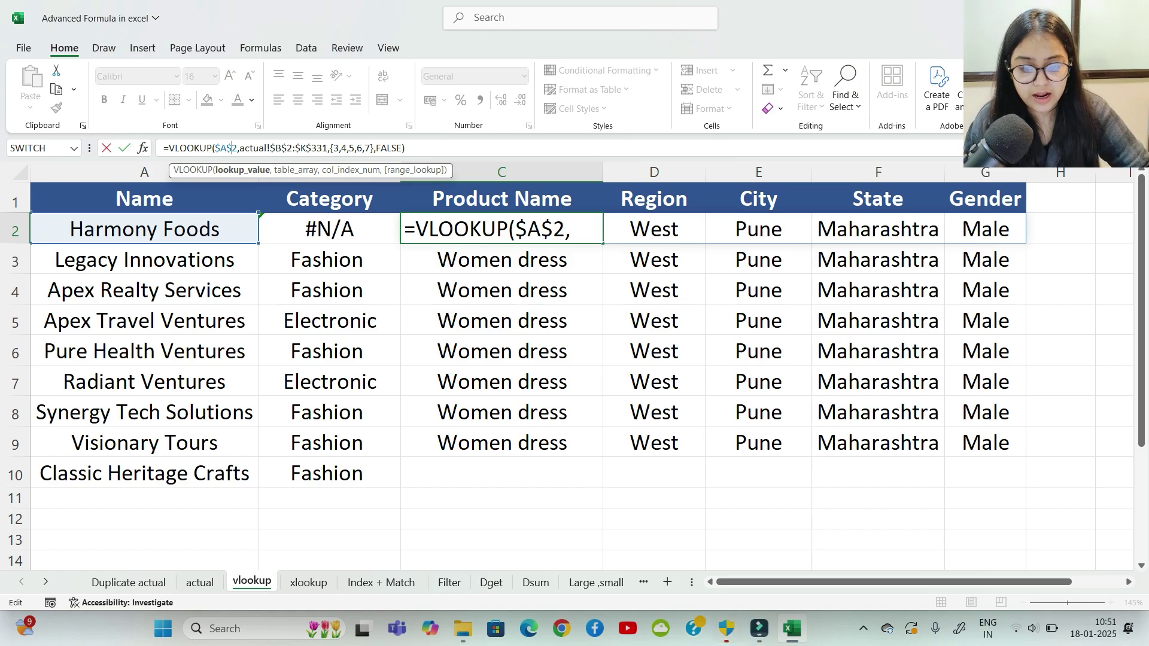
key(BackSpace)
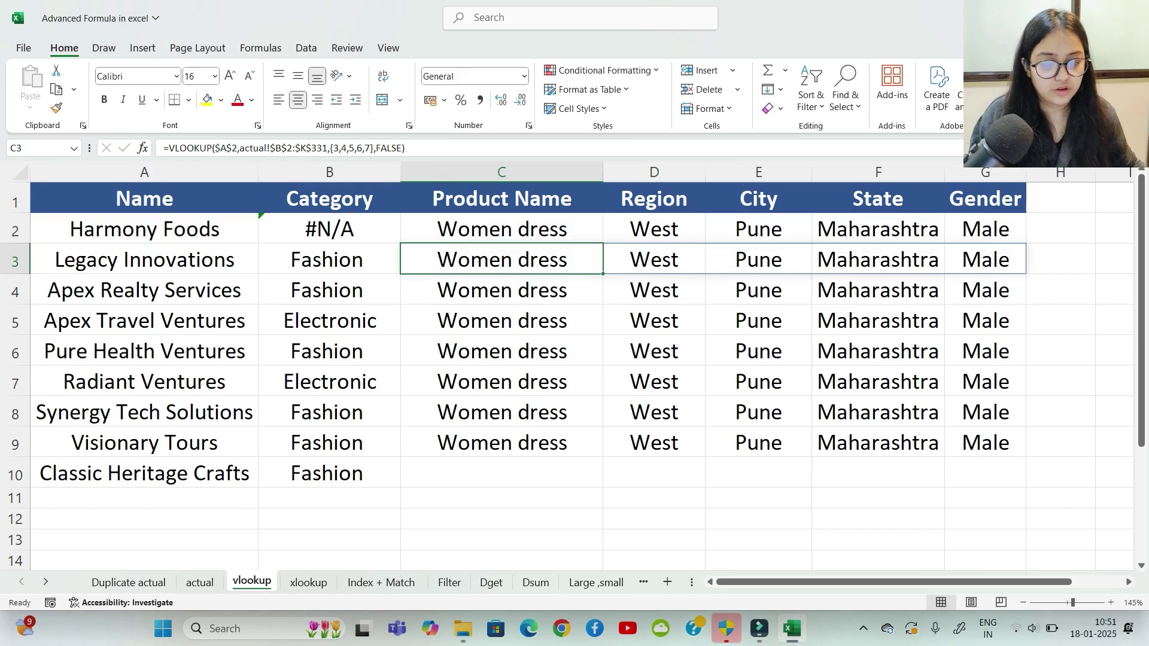
key(Up)
key(shift+Right)
key(shift+Right)
key(shift+Right)
key(shift+Right)
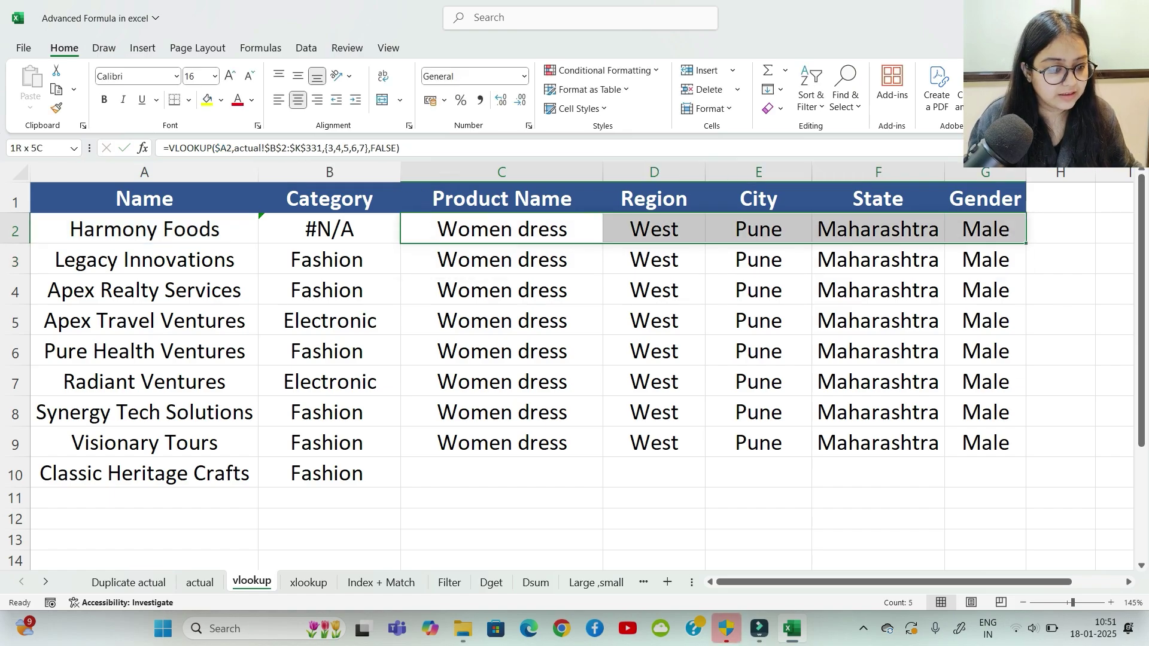
drag(1025, 243, 1025, 486)
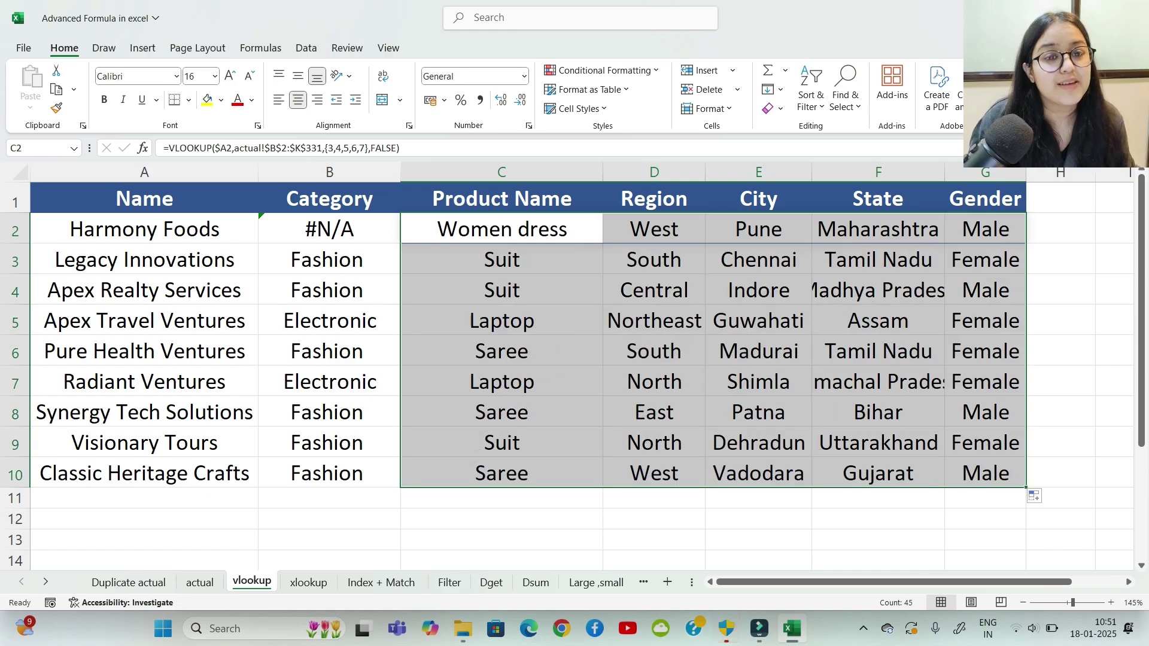
click(1060, 381)
drag(329, 259, 329, 472)
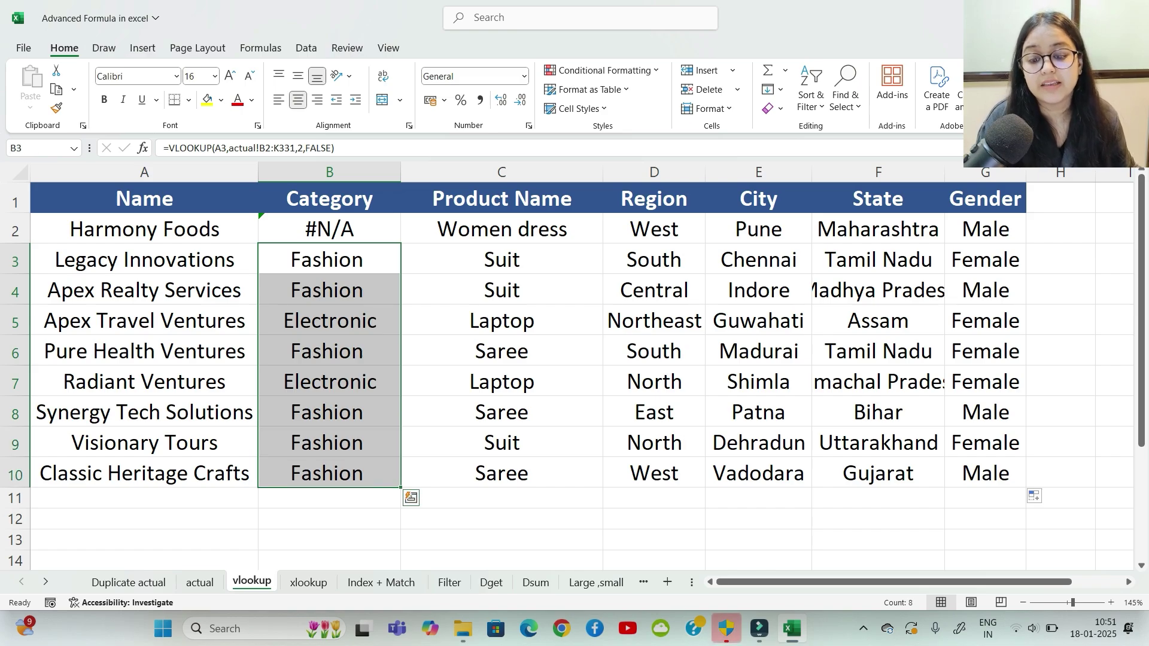
click(329, 259)
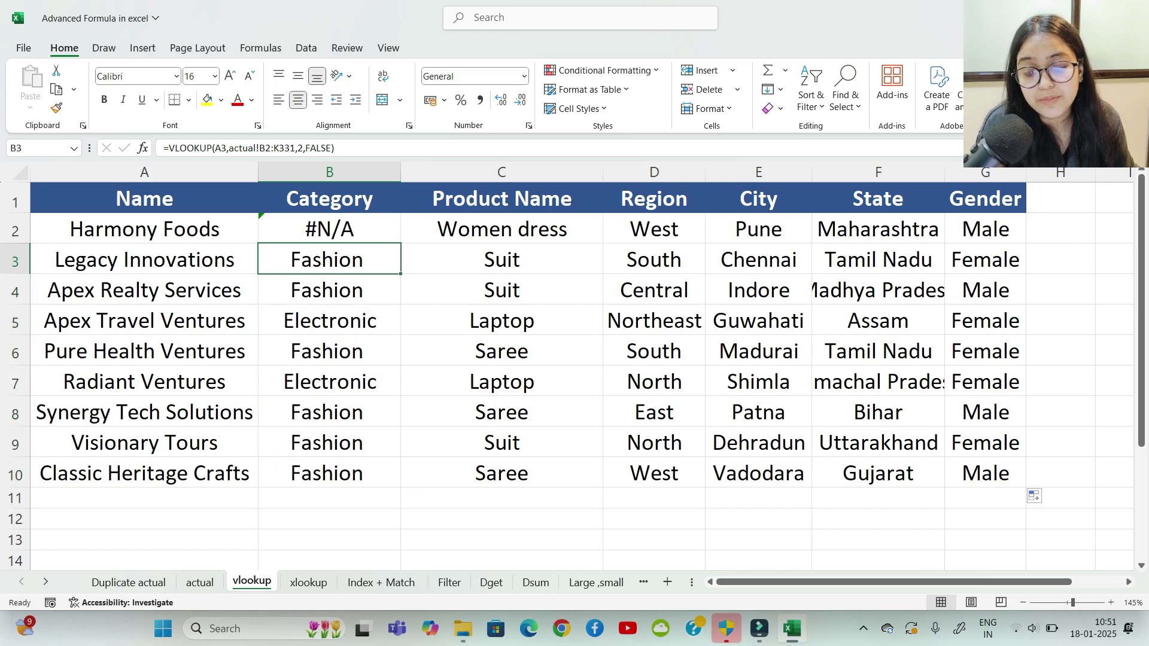
click(330, 290)
click(329, 260)
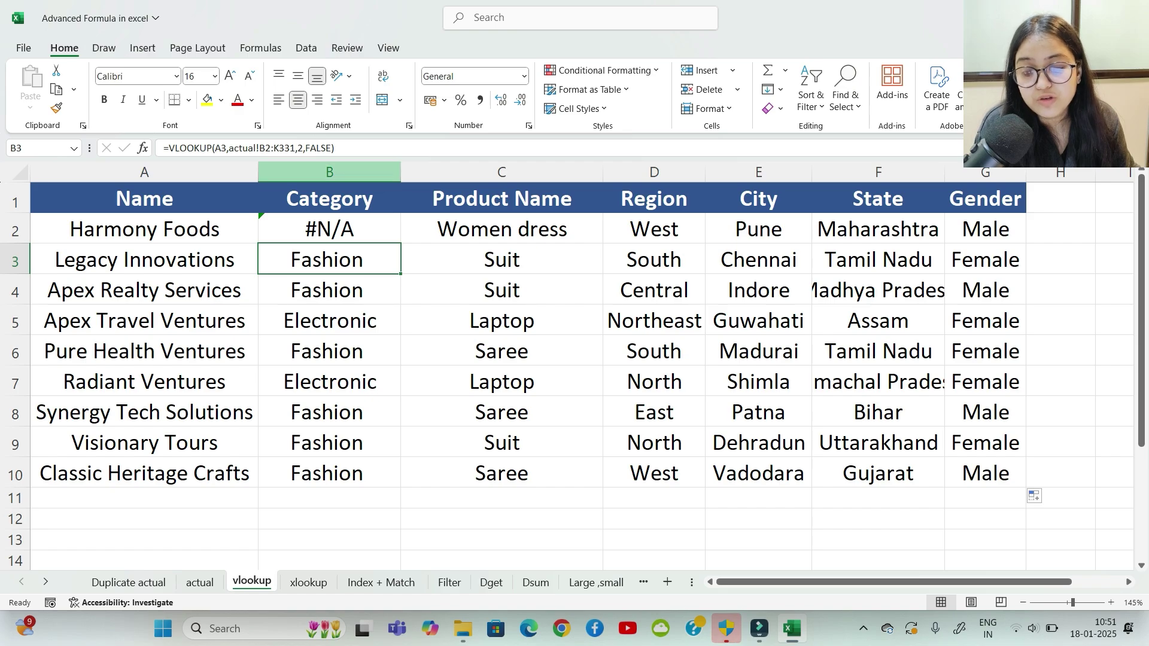
click(329, 291)
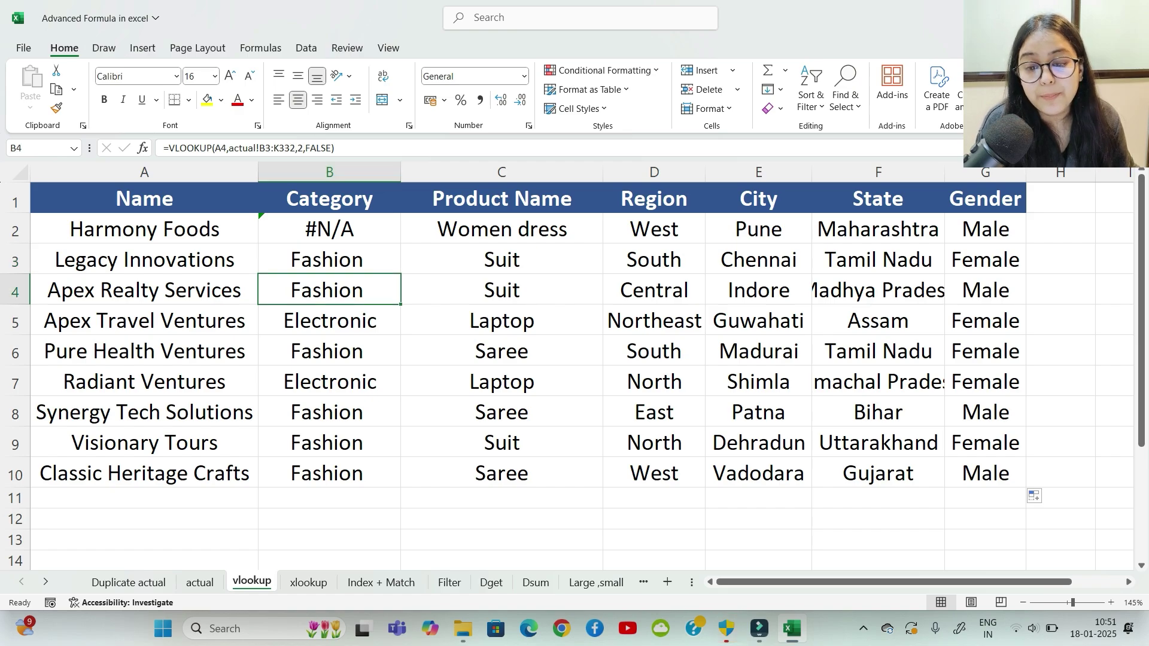
click(329, 352)
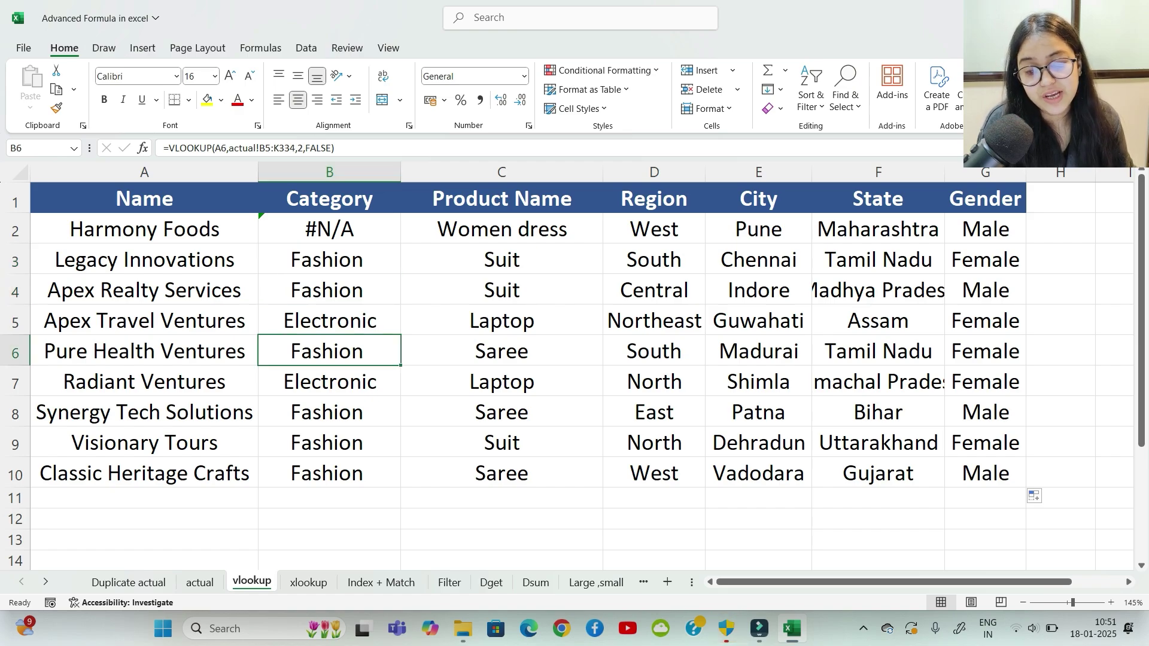
click(329, 291)
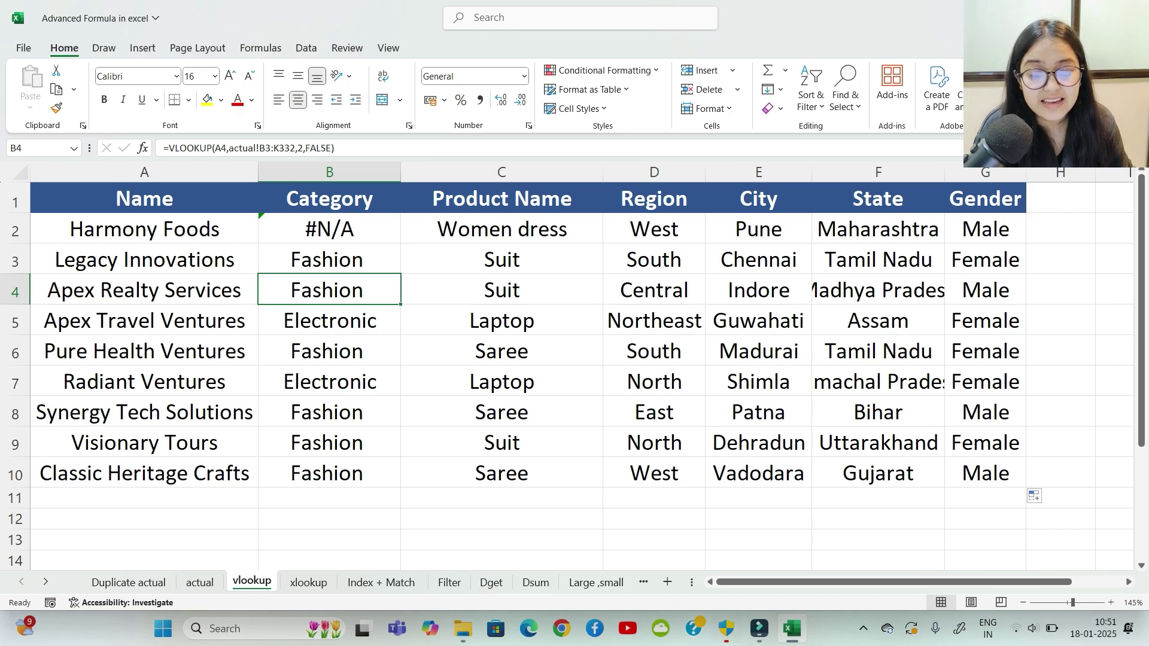
drag(329, 229, 329, 474)
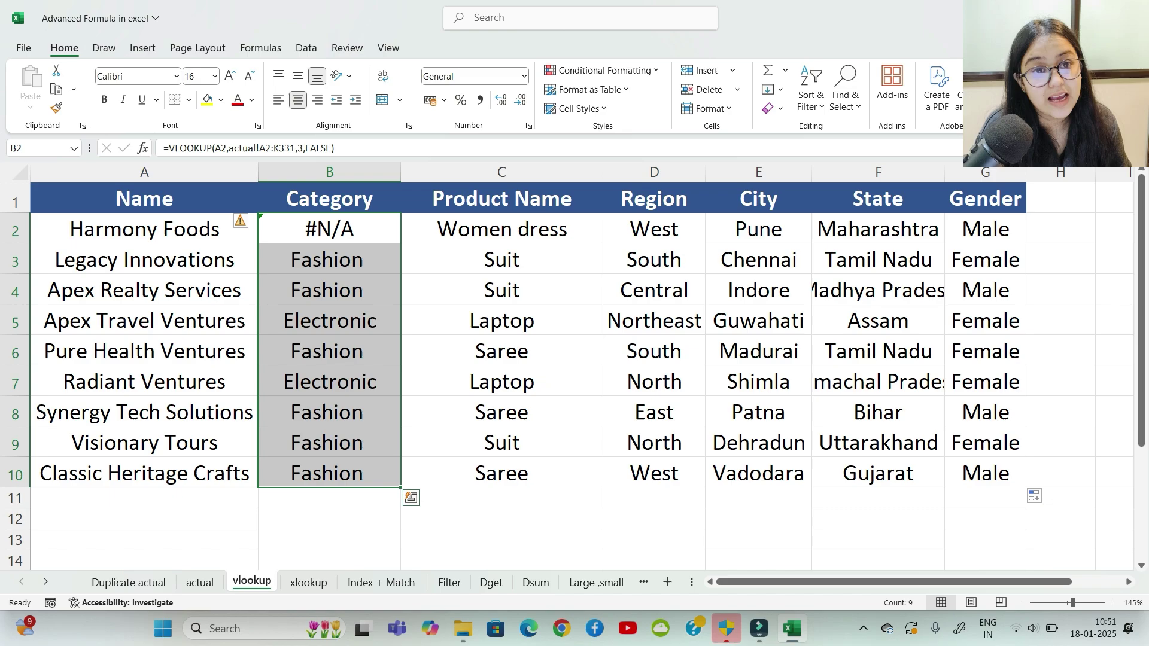
click(329, 259)
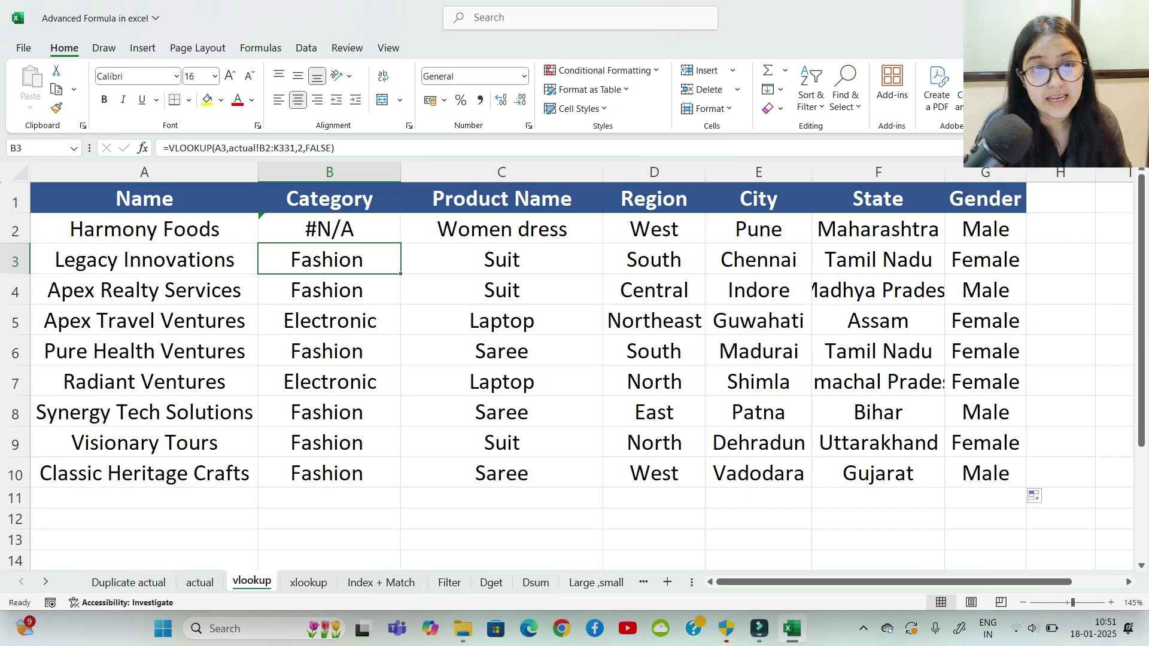
drag(501, 229, 985, 473)
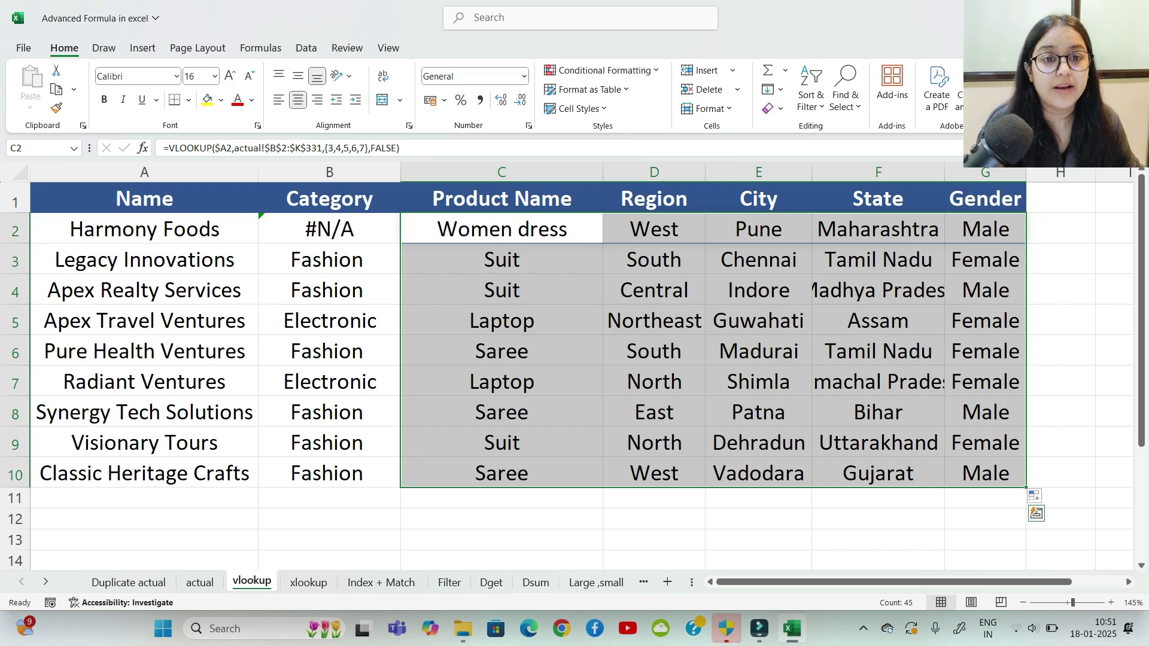
scroll(573, 375, down, 4)
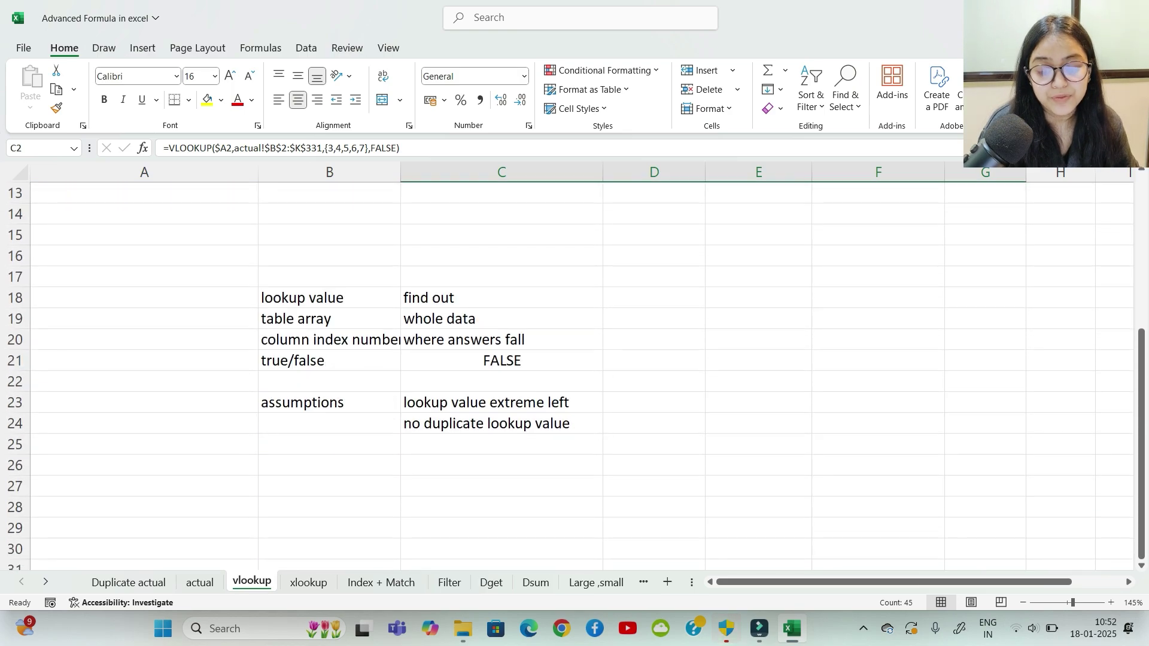
scroll(572, 375, down, 2)
scroll(573, 376, up, 1)
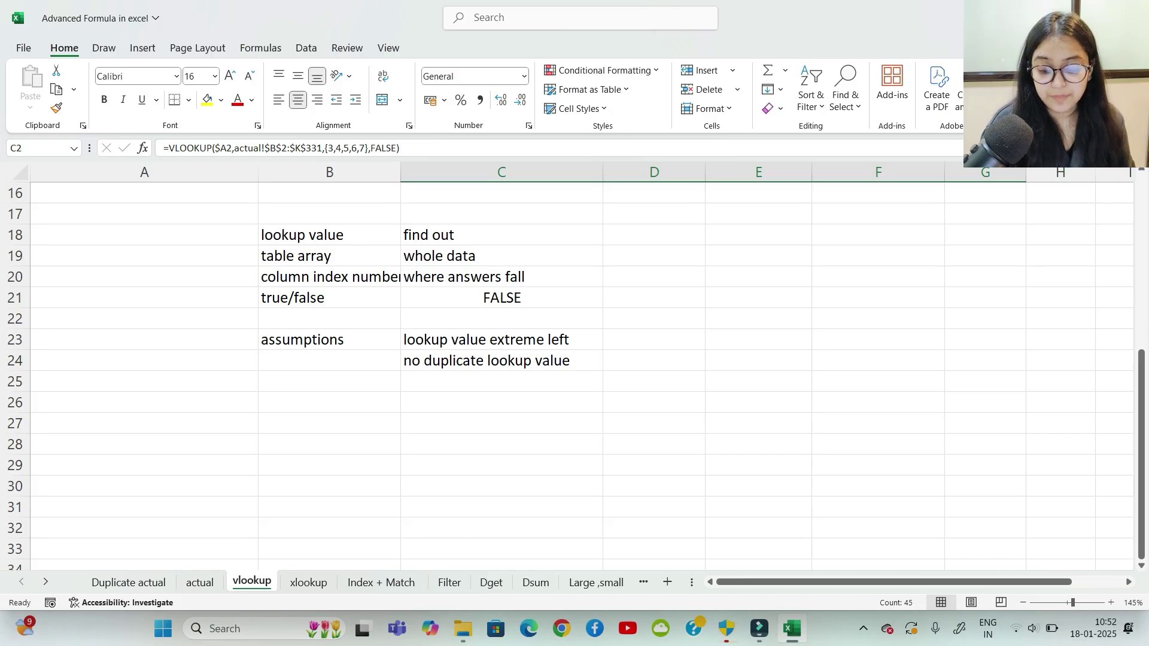
Step: Go to the xlookup sheet, zoom in, and start typing =xlook in B2
click(309, 582)
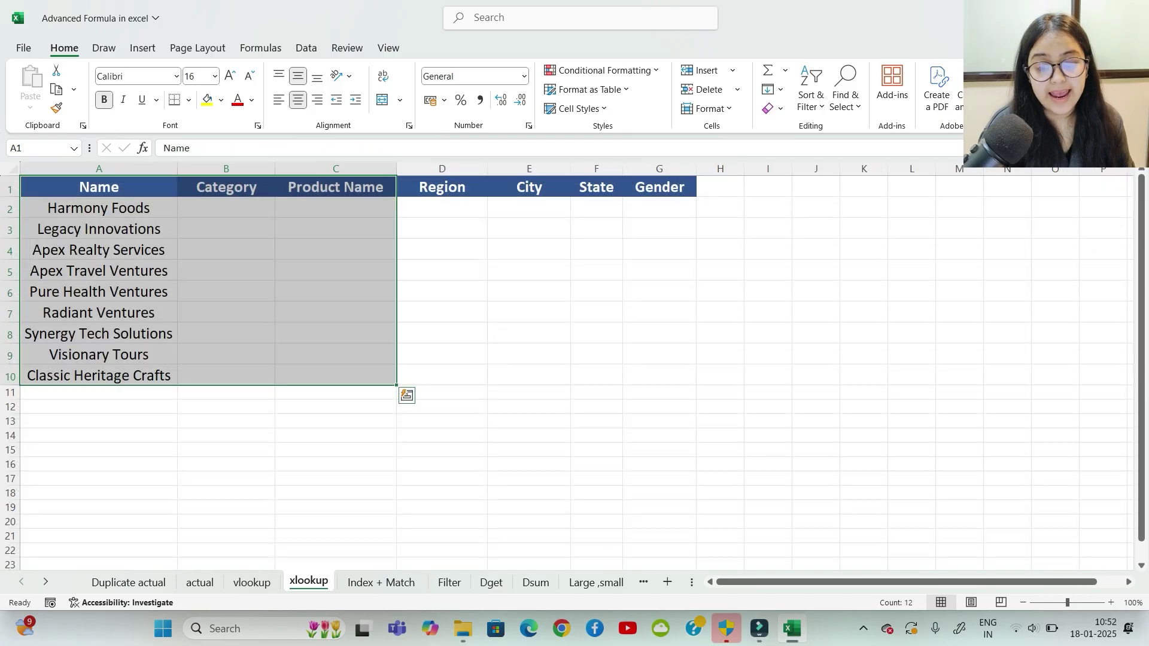
click(442, 333)
drag(226, 207, 658, 375)
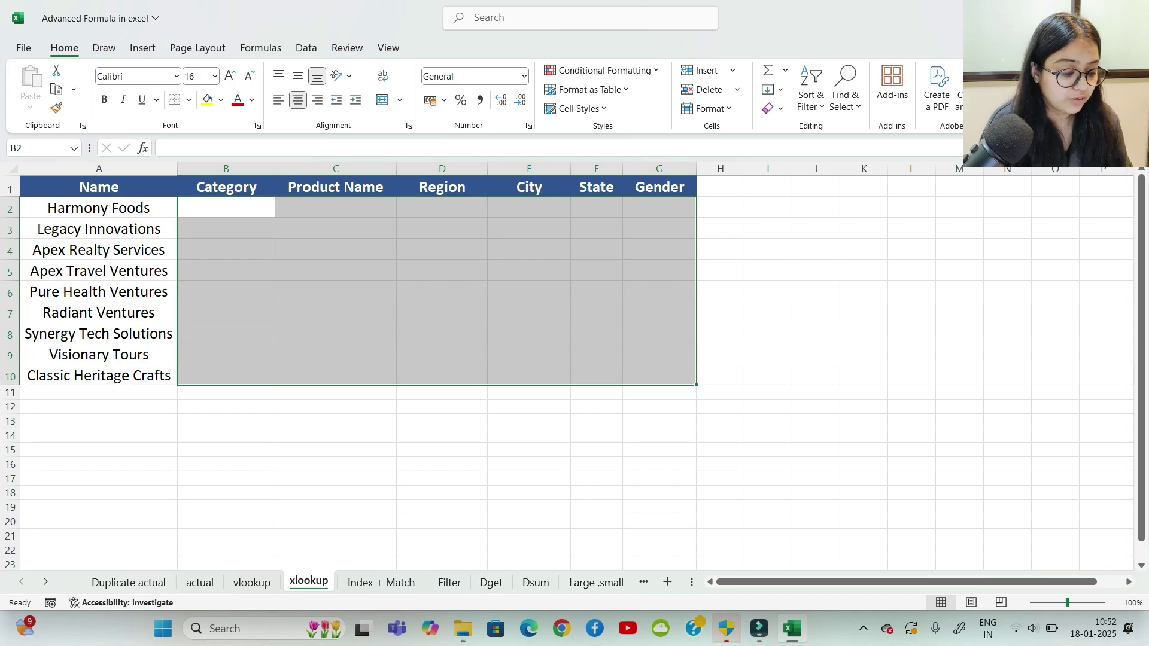
ctrl+scroll(575, 366, up, 5)
drag(958, 581, 907, 582)
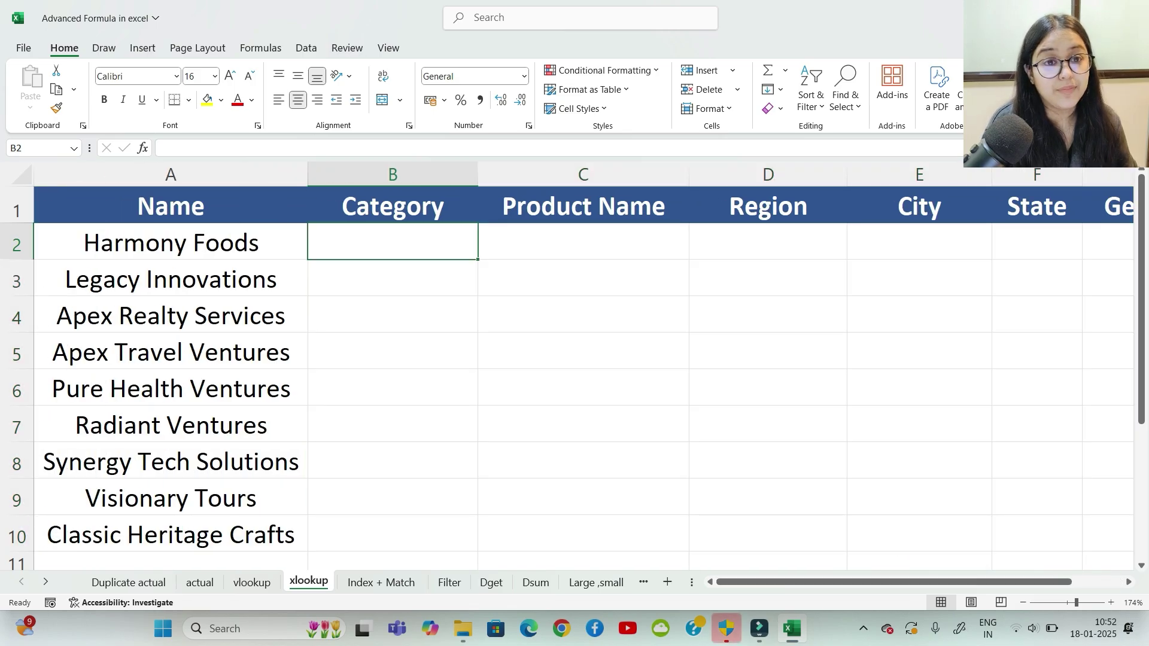
text(=xlook)
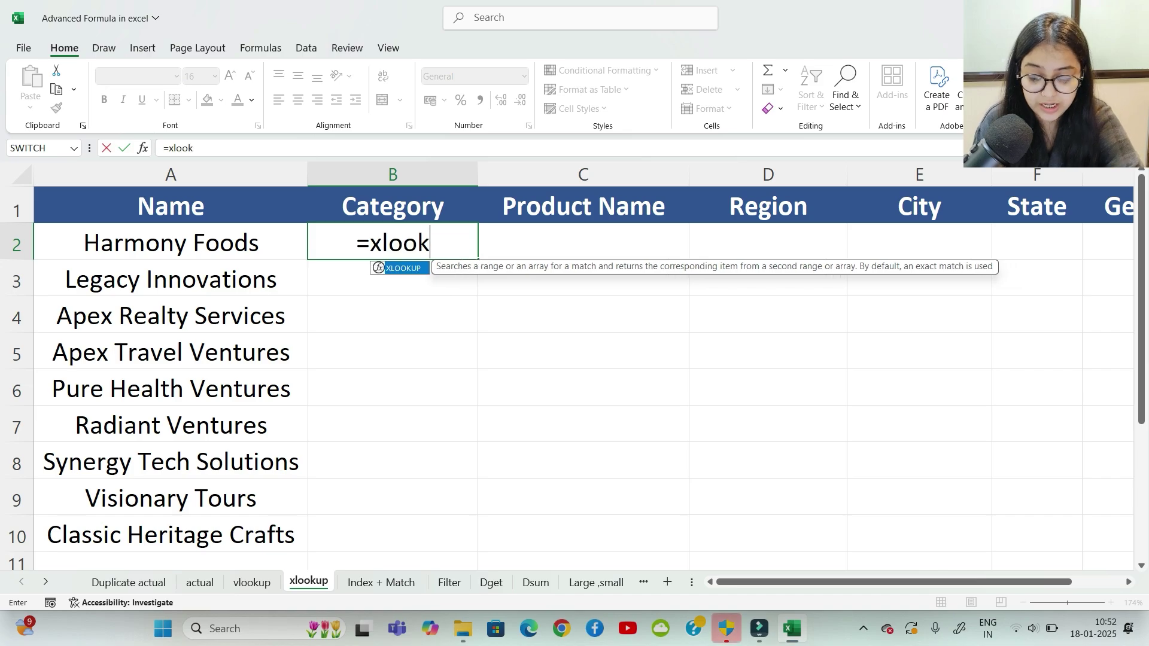
Step: Accept XLOOKUP in B2 with column-locked $A2 as the lookup value, then go to the actual sheet
key(Tab)
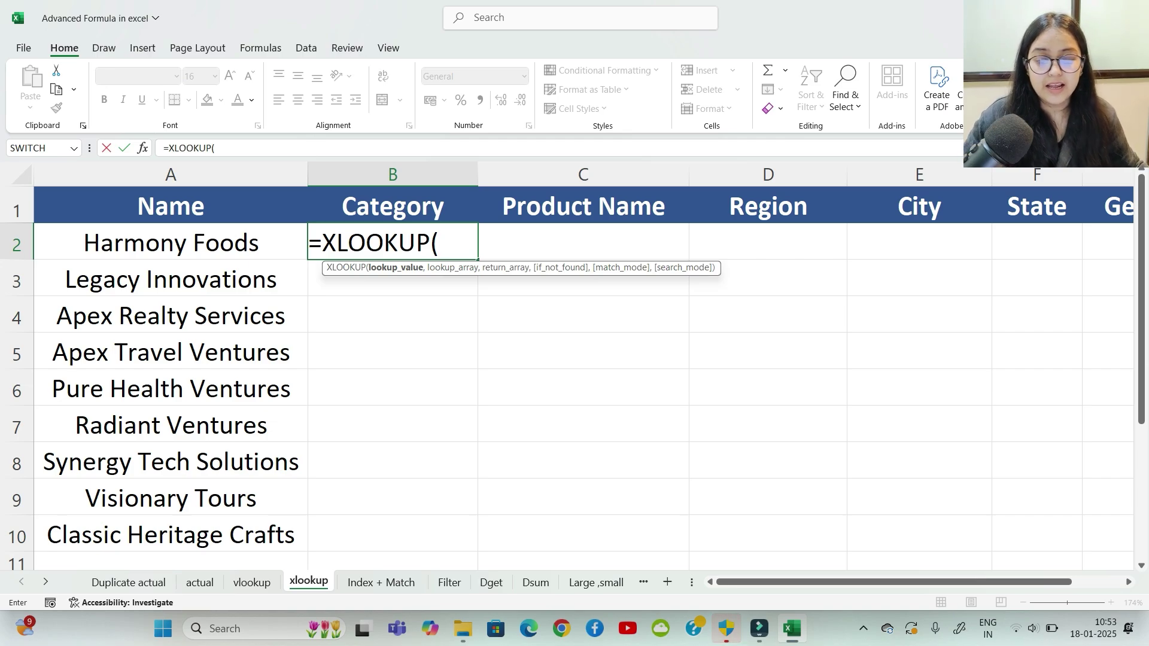
click(170, 242)
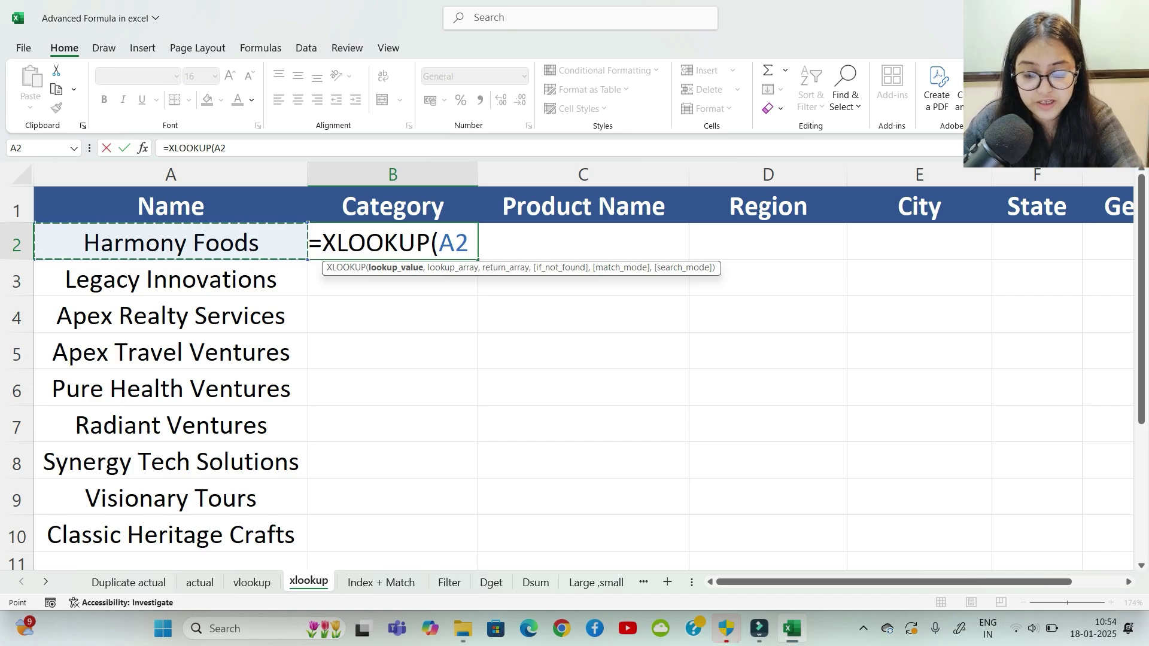
key(F4)
key(F4)
key(F4)
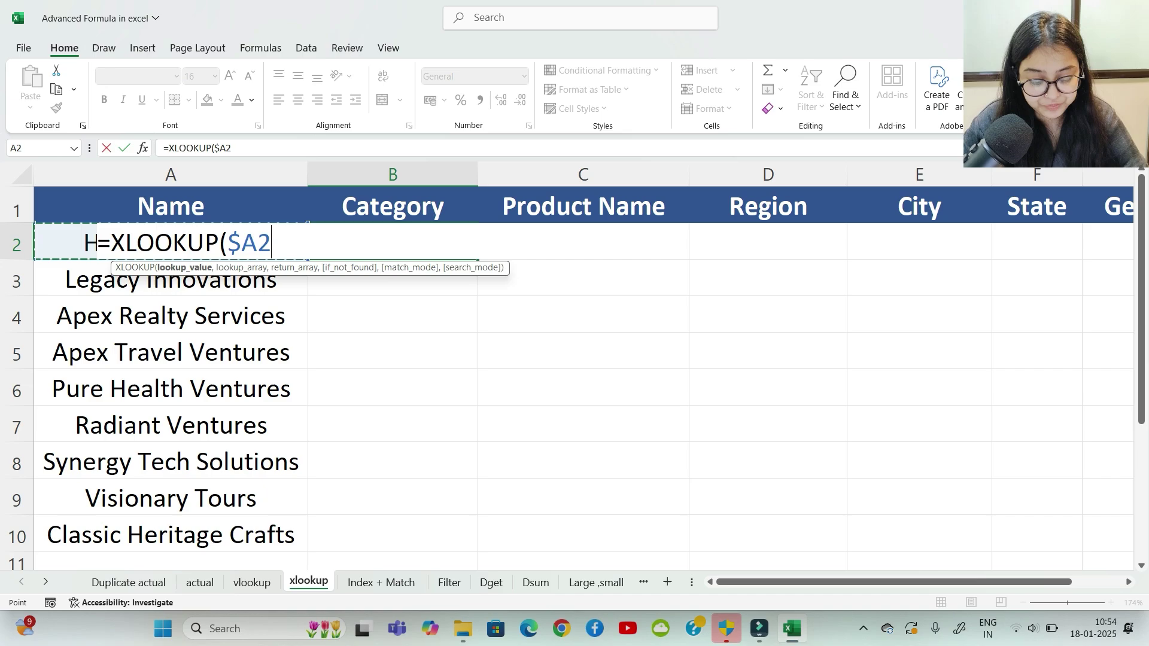
text(,)
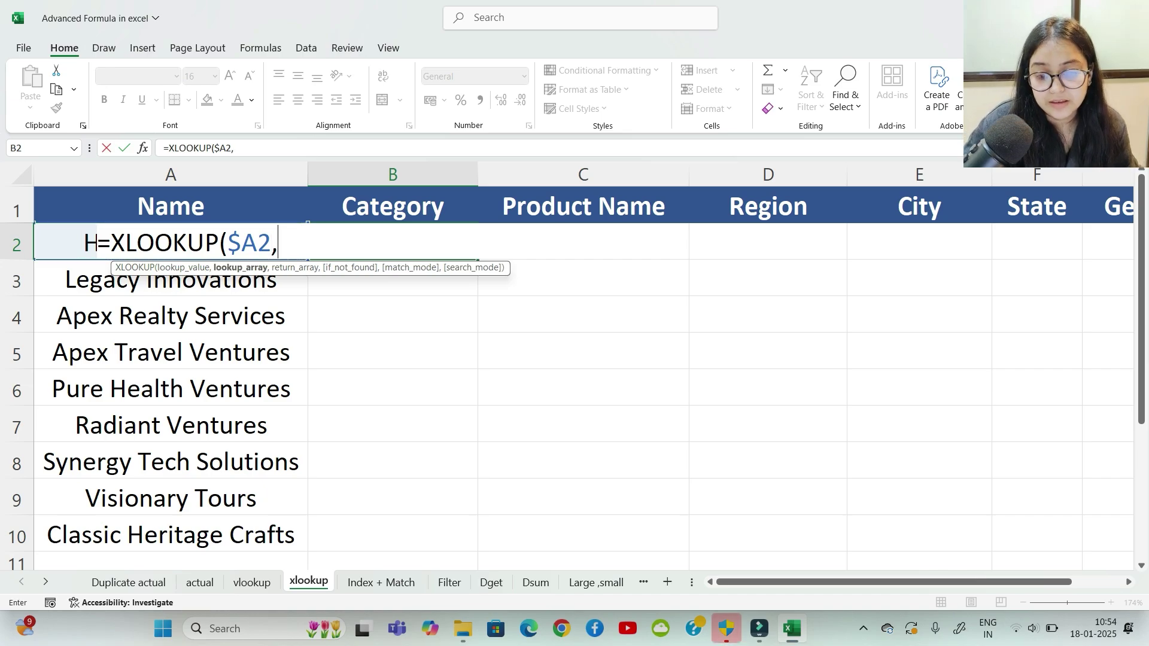
click(200, 582)
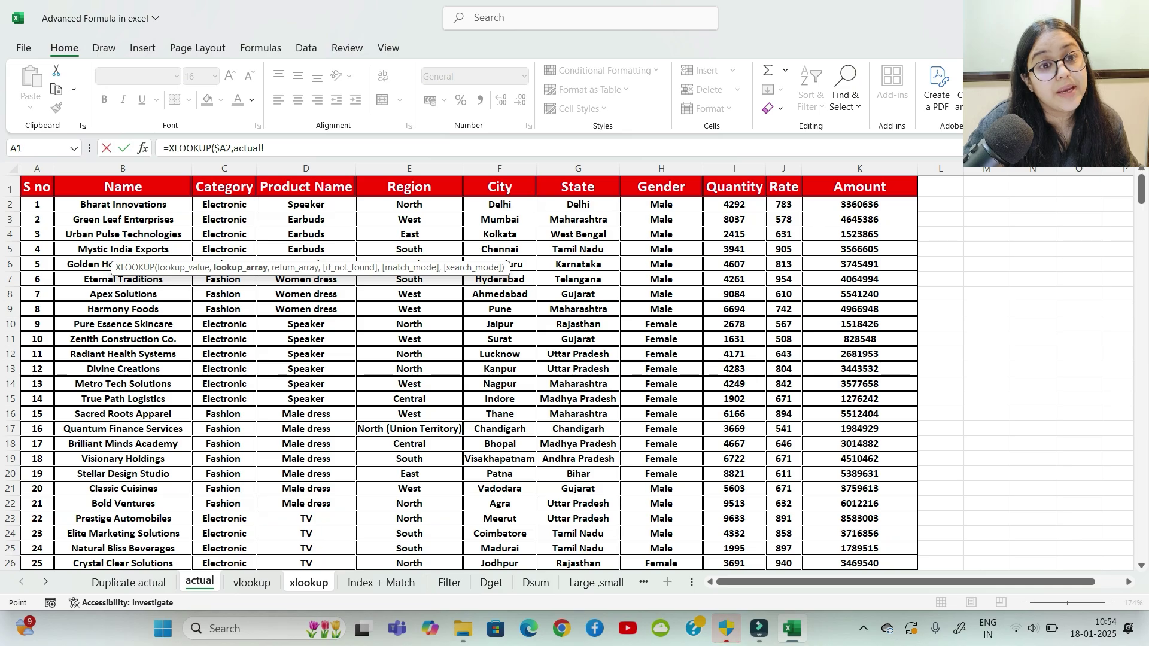
Step: Set the lookup array to actual!$B$2:$B$331 and the return array to actual!C2:H331
click(123, 204)
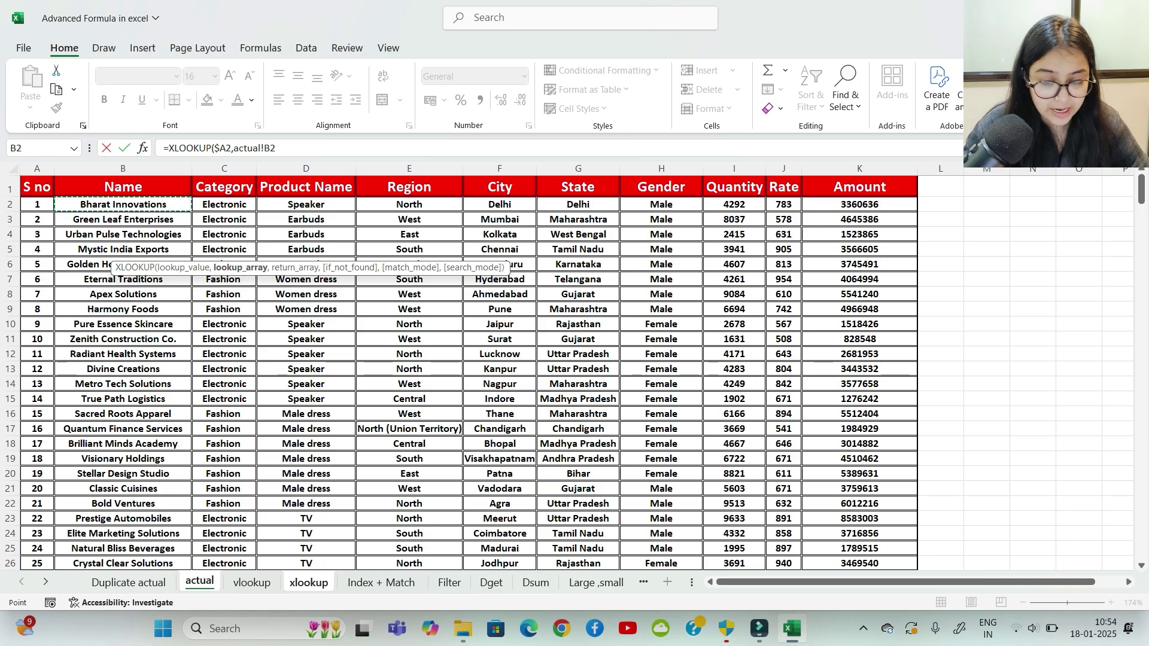
key(ctrl+shift+Down)
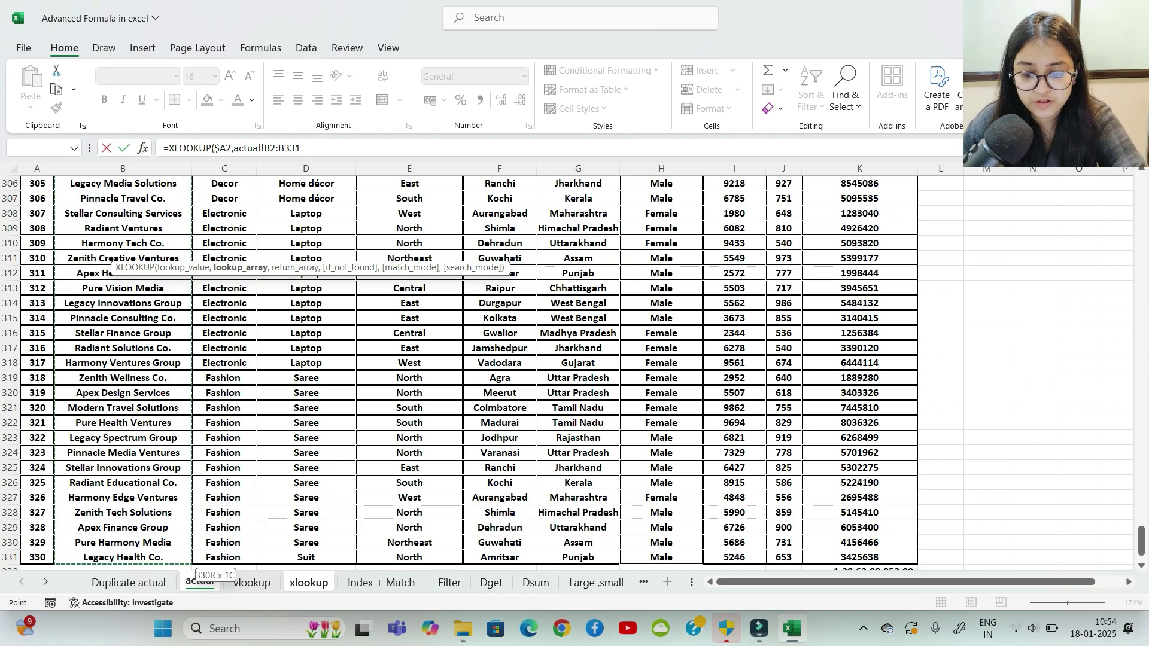
key(F4)
text(,)
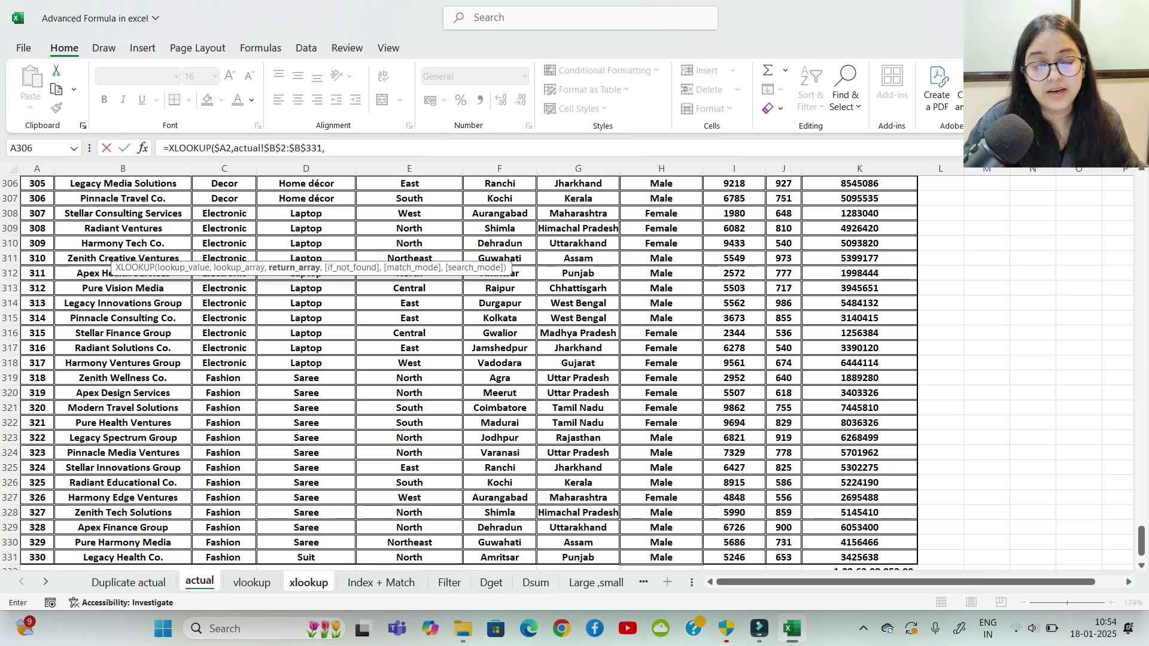
scroll(574, 371, up, 16)
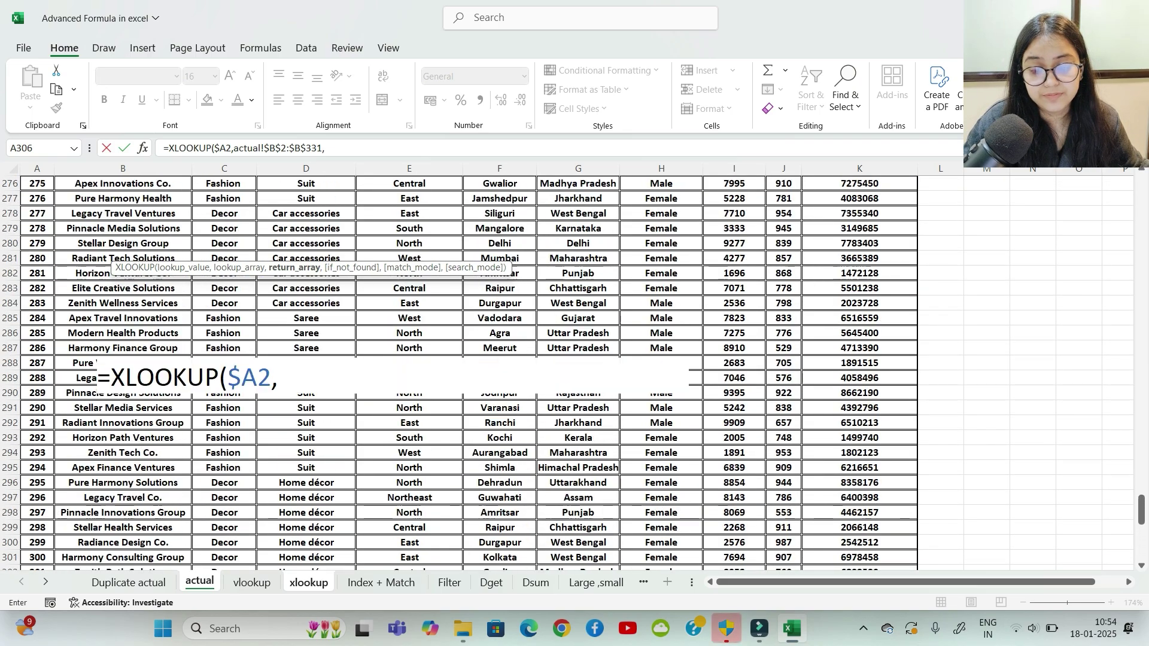
scroll(574, 371, up, 8)
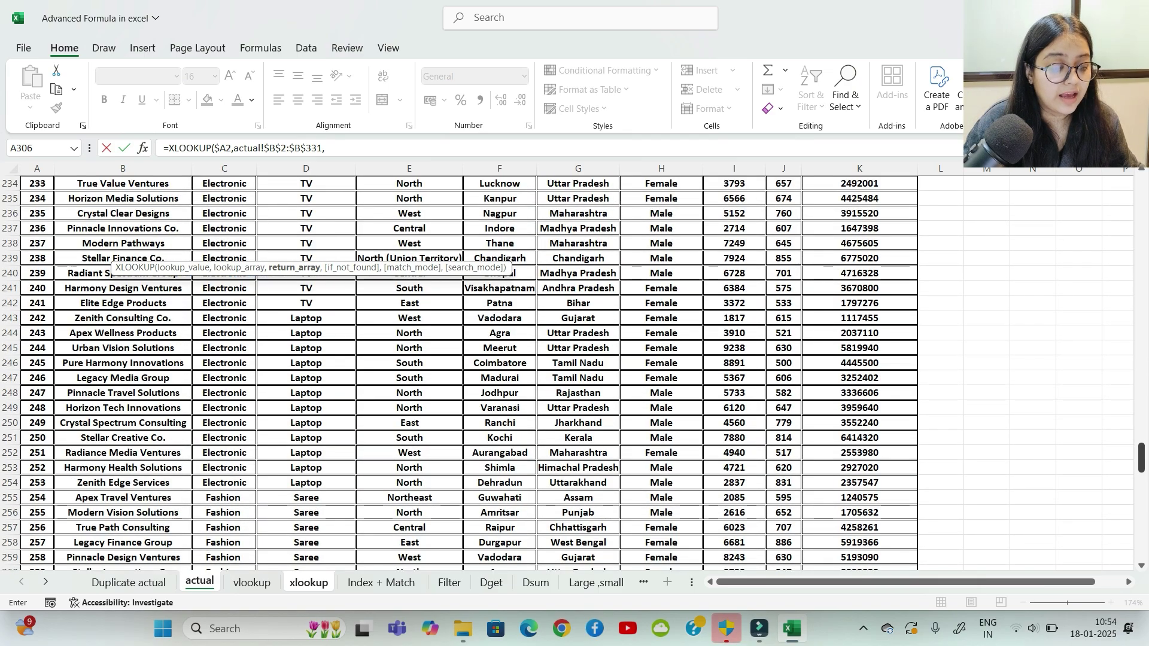
scroll(575, 371, up, 20)
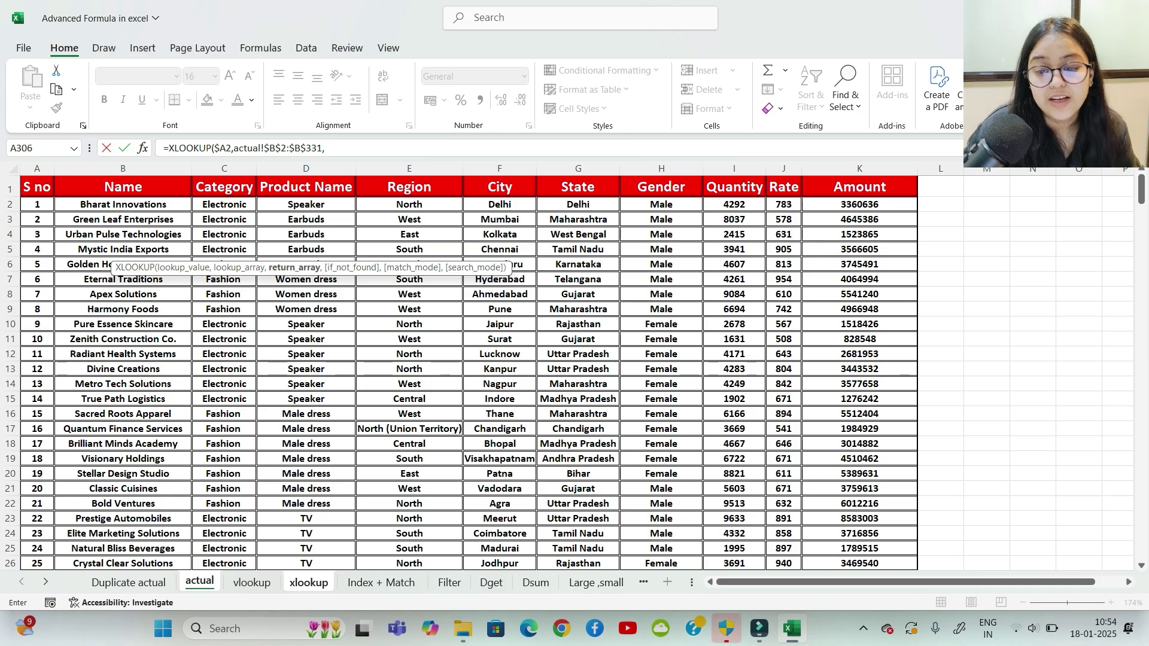
drag(224, 204, 701, 516)
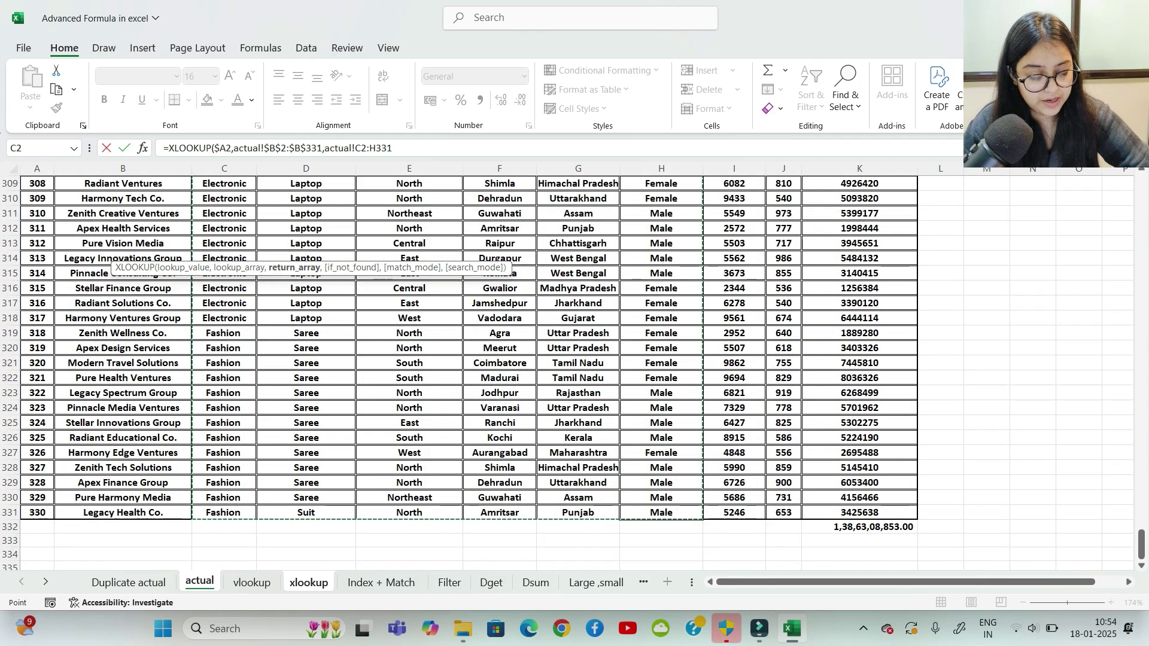
Step: Close and commit the XLOOKUP, then fill the B2:G2 results down to row 10
text())
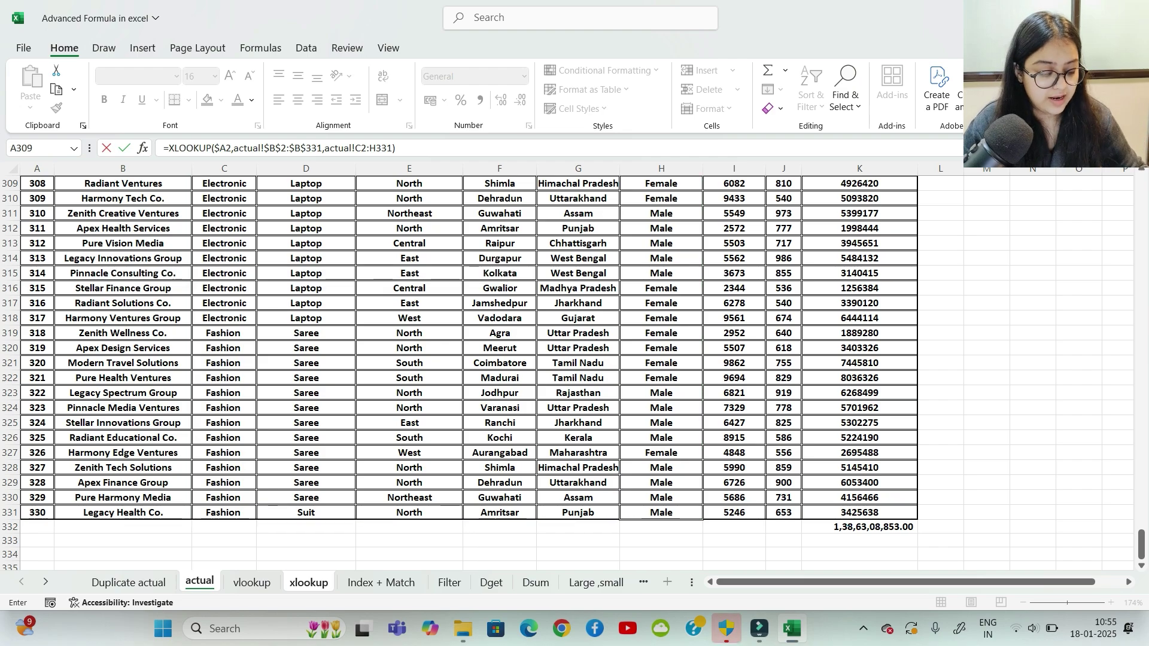
key(Return)
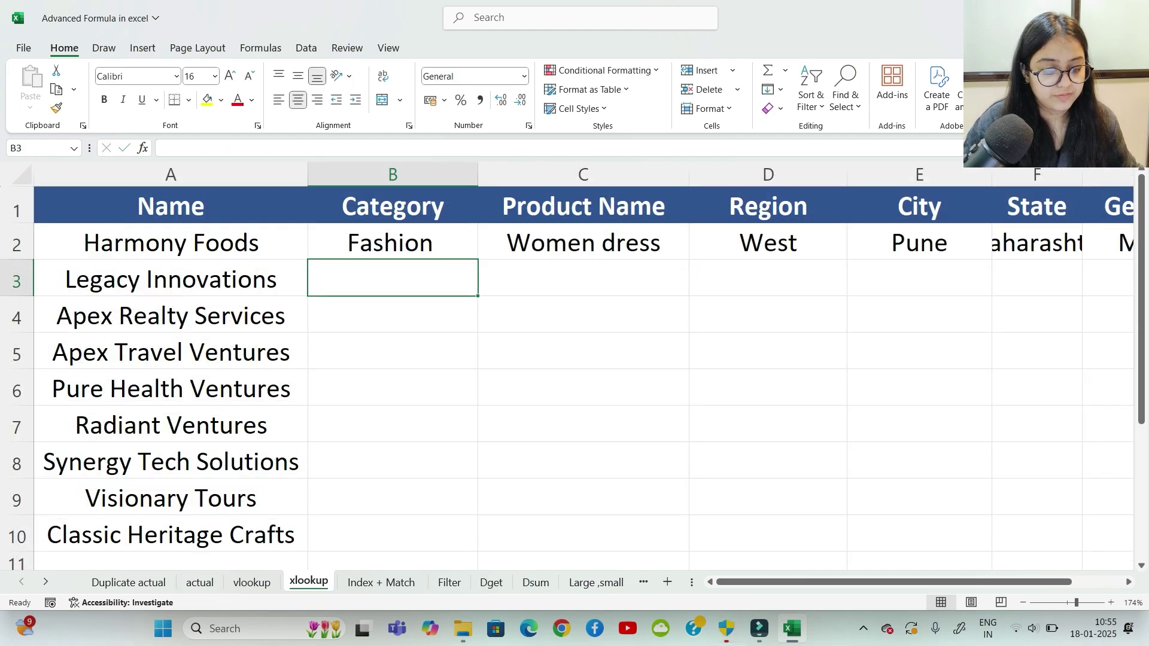
click(393, 243)
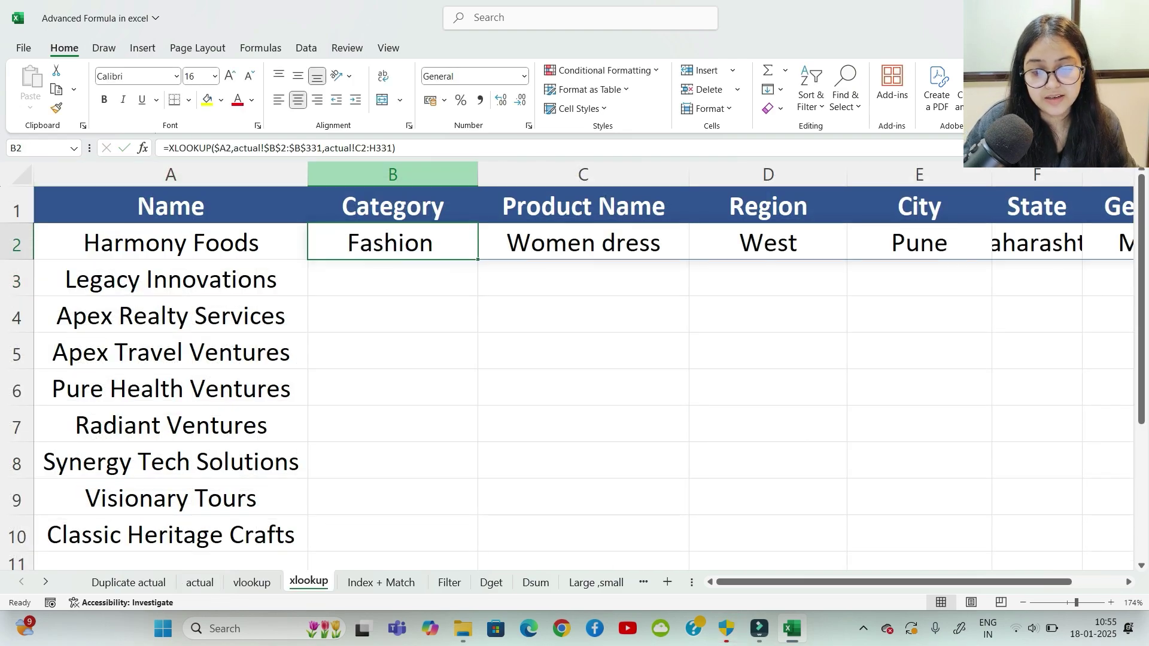
scroll(574, 359, right, 2)
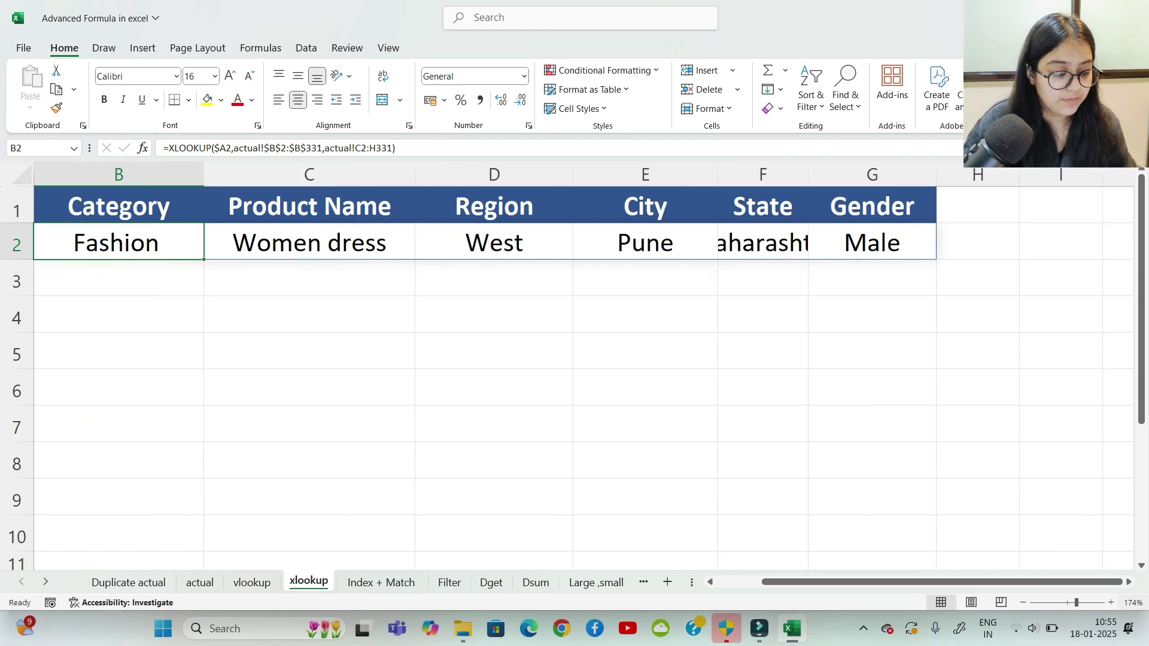
scroll(567, 367, down, 3)
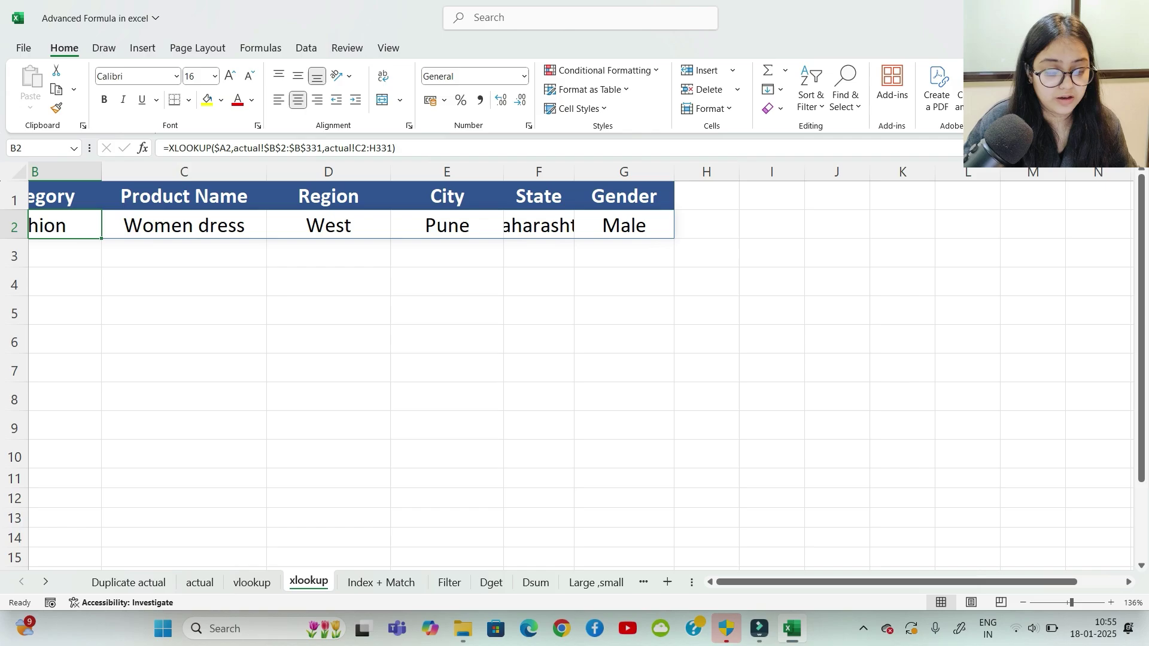
scroll(574, 360, left, 2)
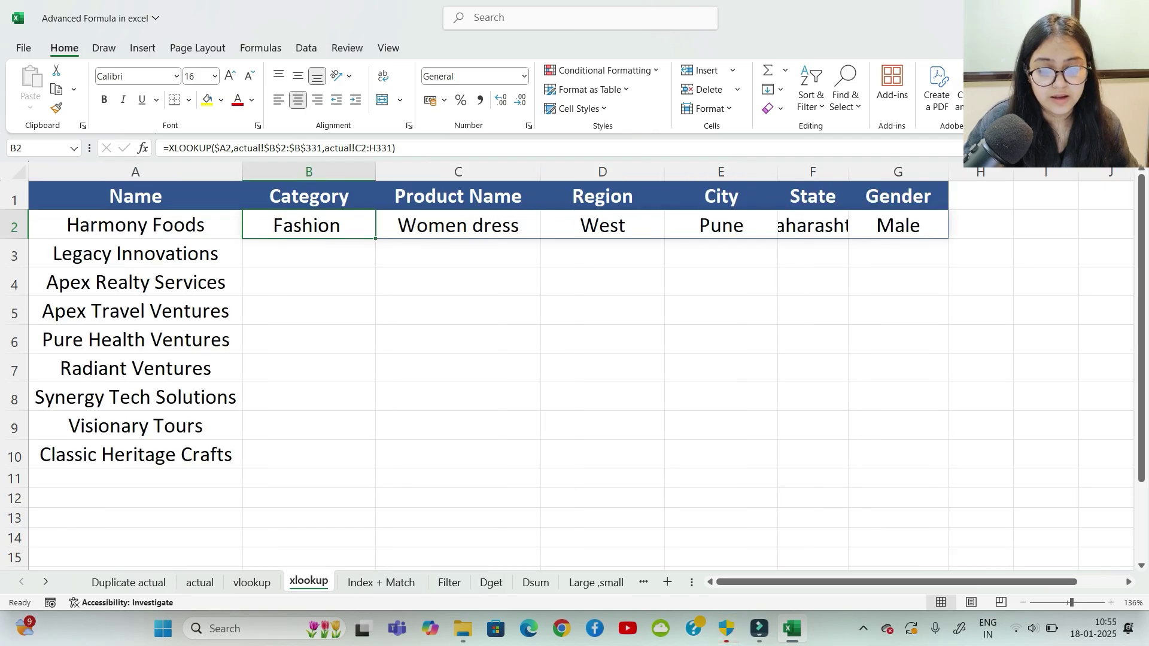
drag(309, 228, 949, 468)
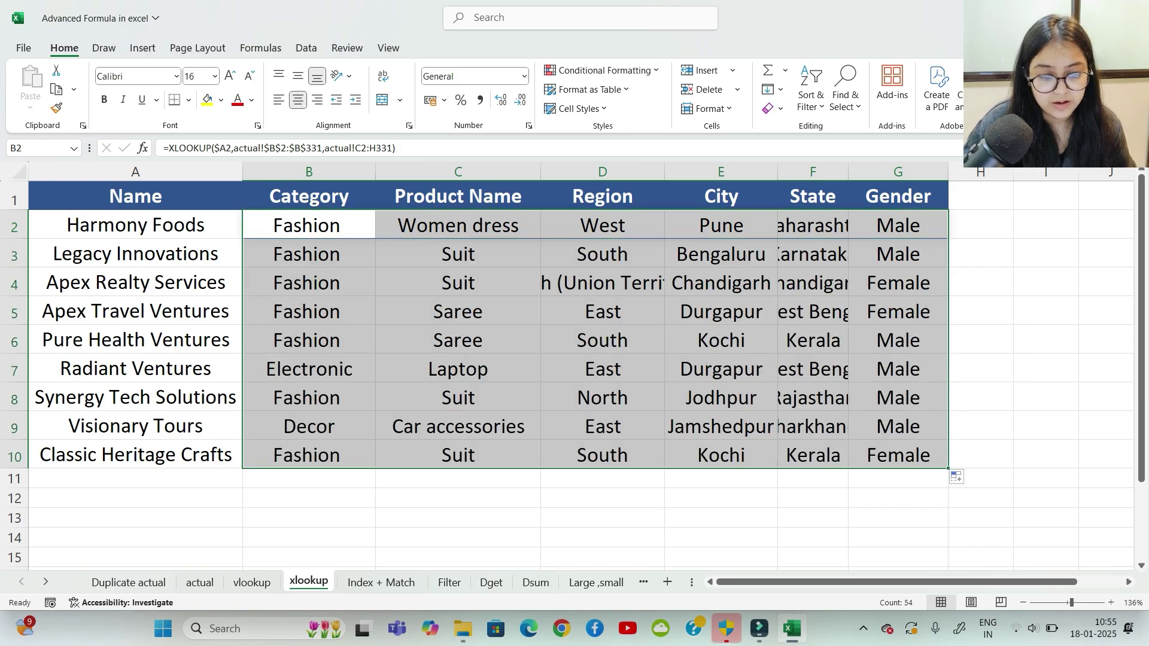
click(980, 339)
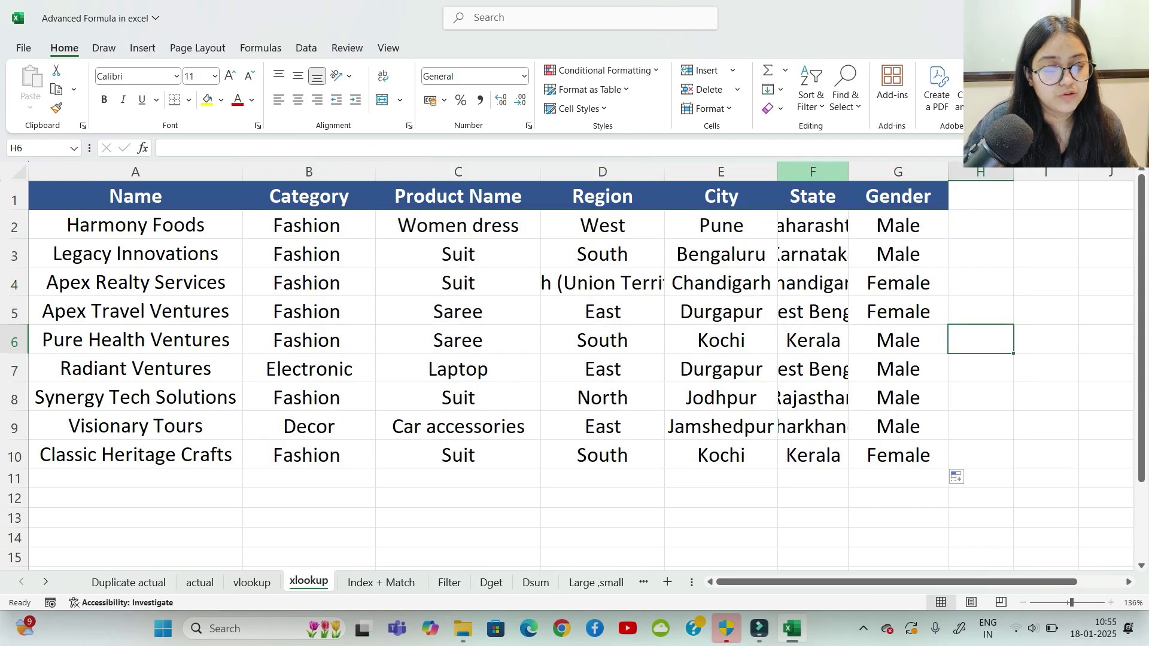
Step: Widen the City column slightly and compare against the vlookup sheet
drag(777, 173, 786, 172)
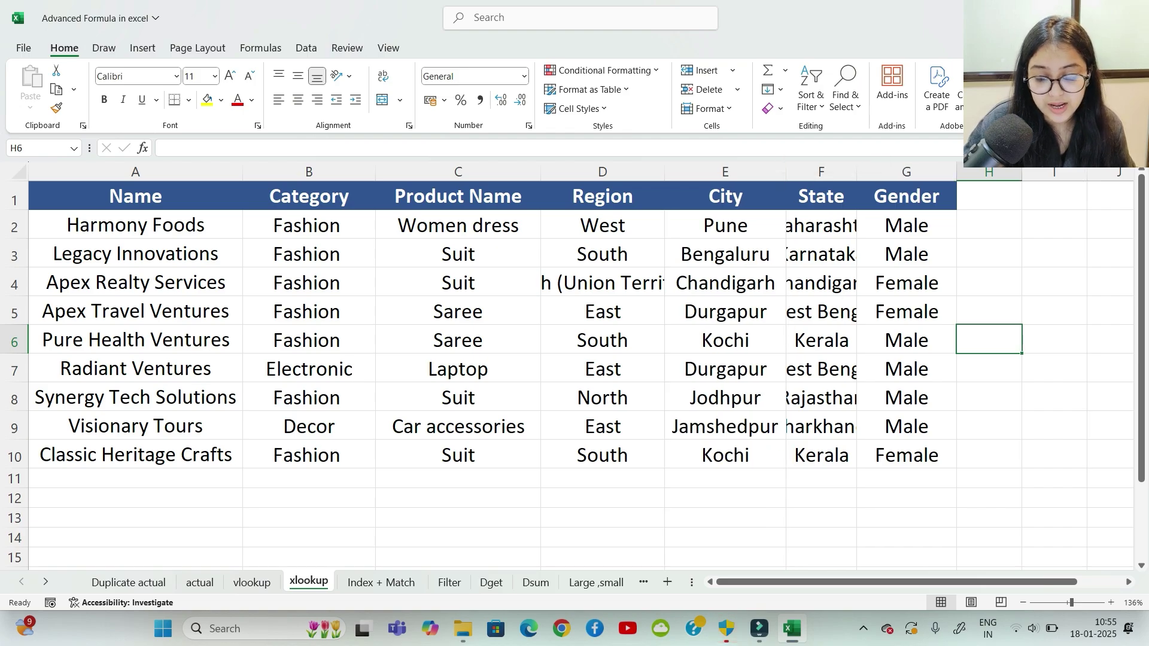
key(ctrl+Page_Up)
scroll(574, 360, up, 3)
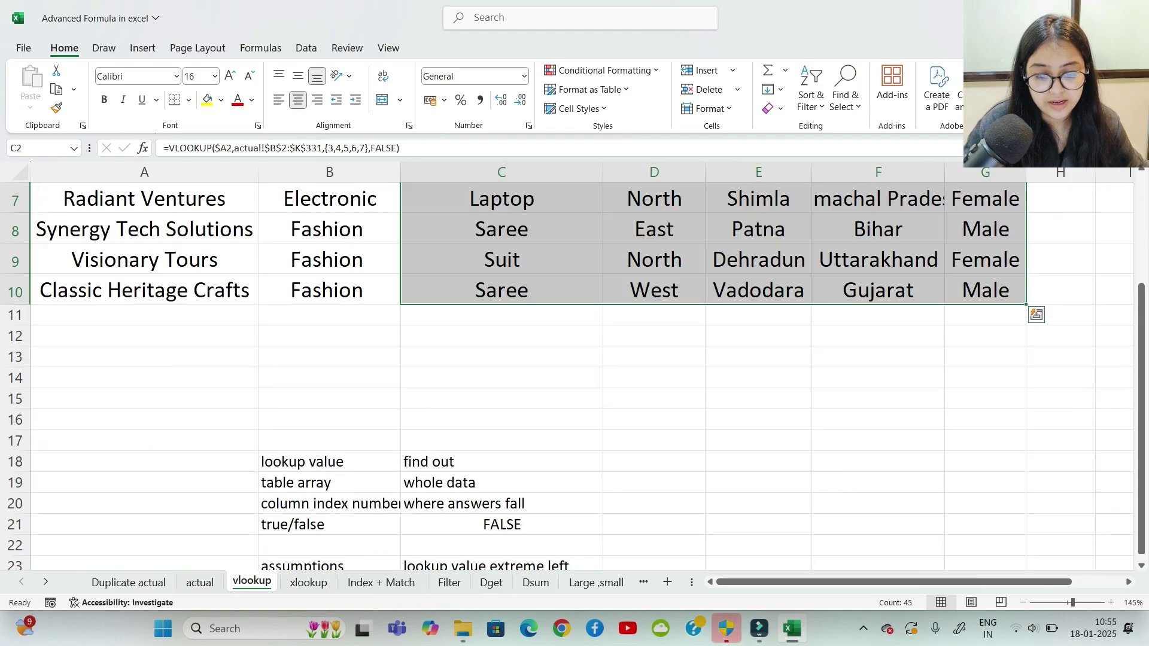
click(502, 336)
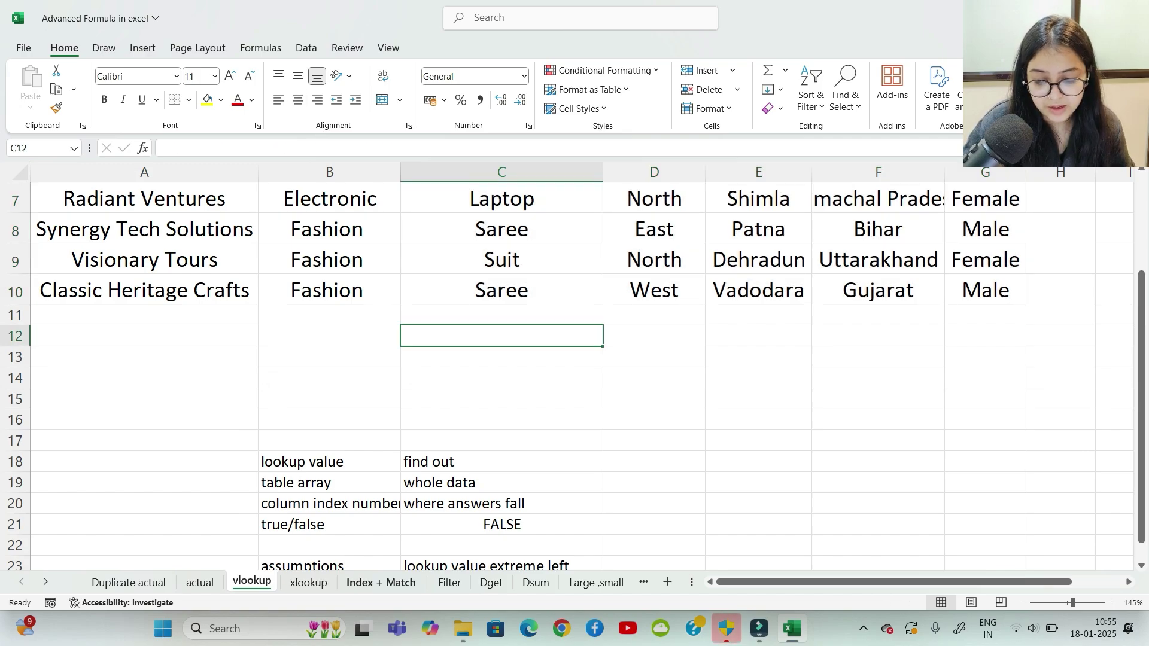
key(ctrl+Page_Down)
Step: Inspect the XLOOKUP formulas in columns B and C, noting the return range shifts per row
click(309, 455)
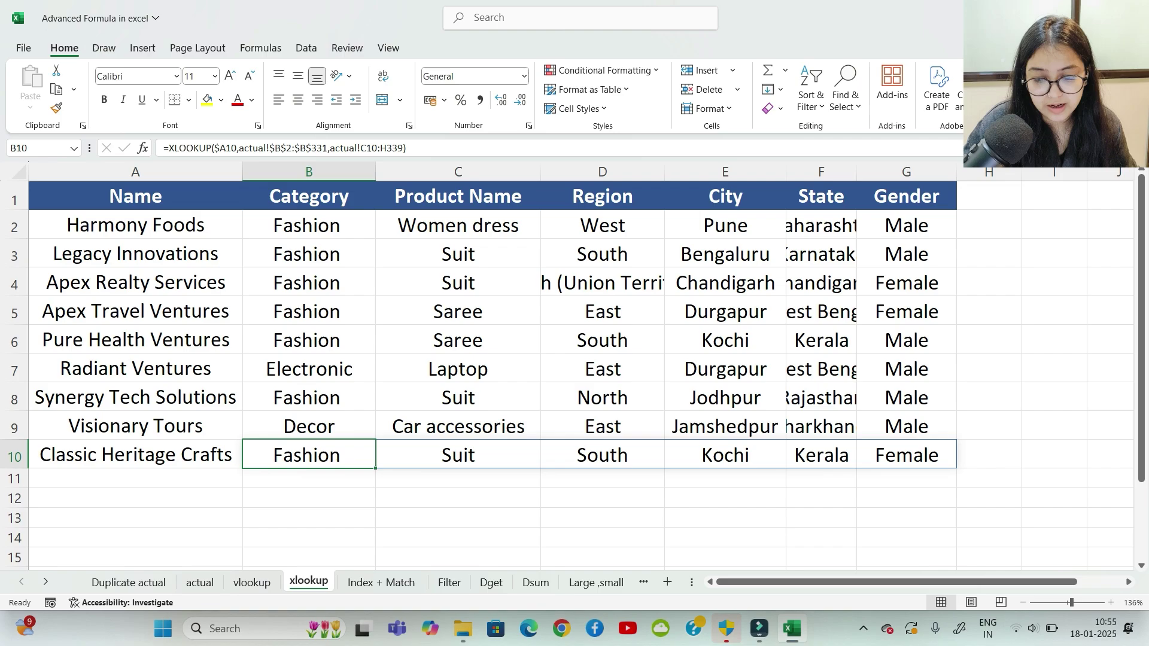
click(309, 254)
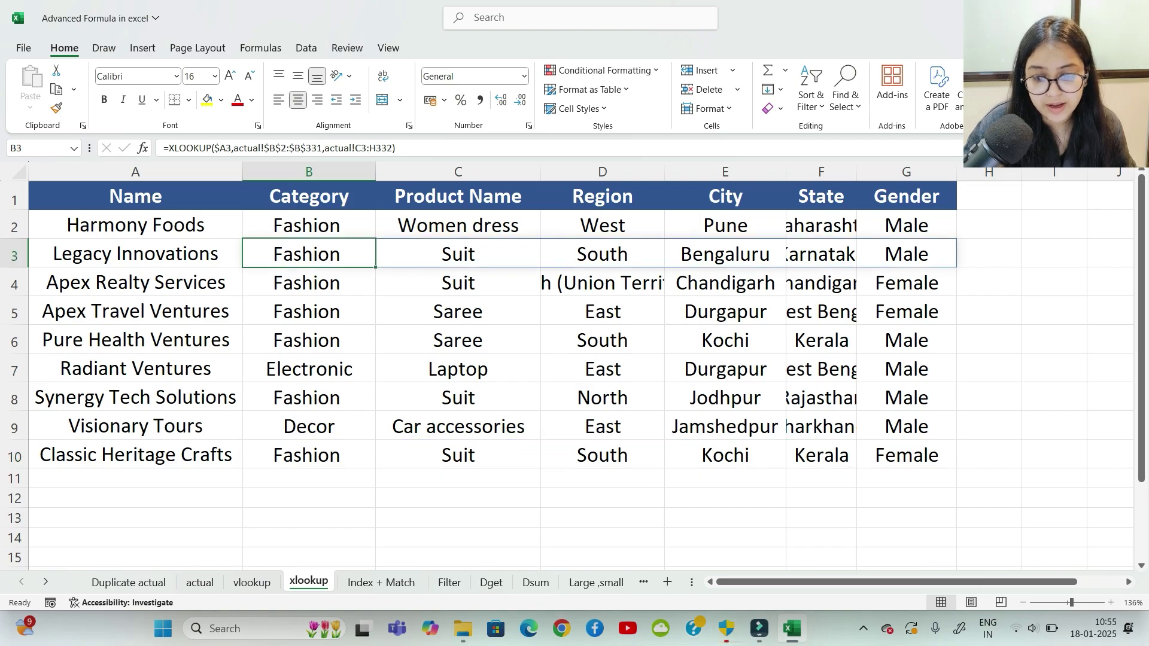
click(309, 311)
click(308, 398)
click(458, 340)
click(458, 283)
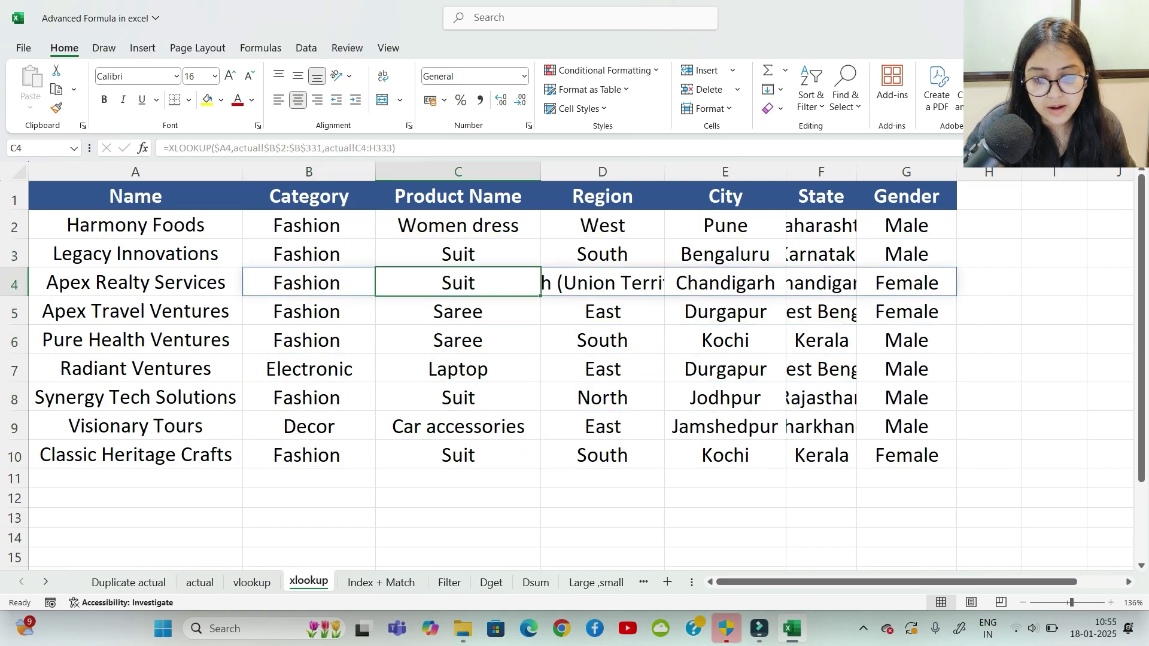
click(458, 254)
click(458, 225)
click(458, 311)
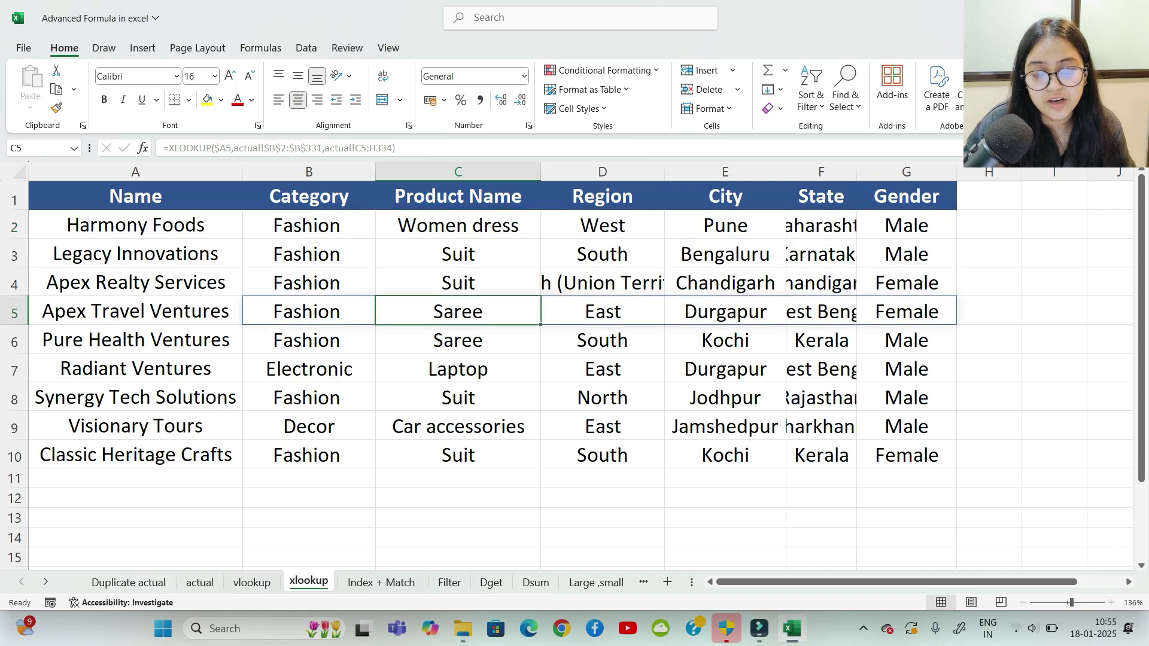
click(308, 225)
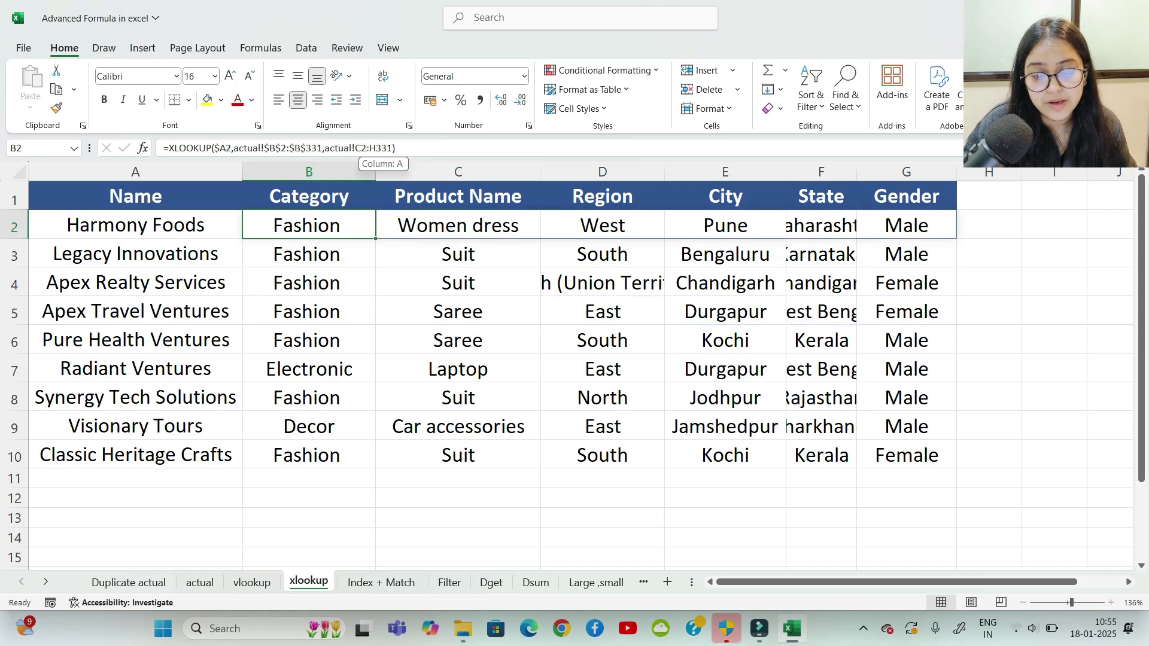
Step: Lock B2's return range as $C$2:$H$331 and refill the formula down to row 10
drag(356, 148, 393, 148)
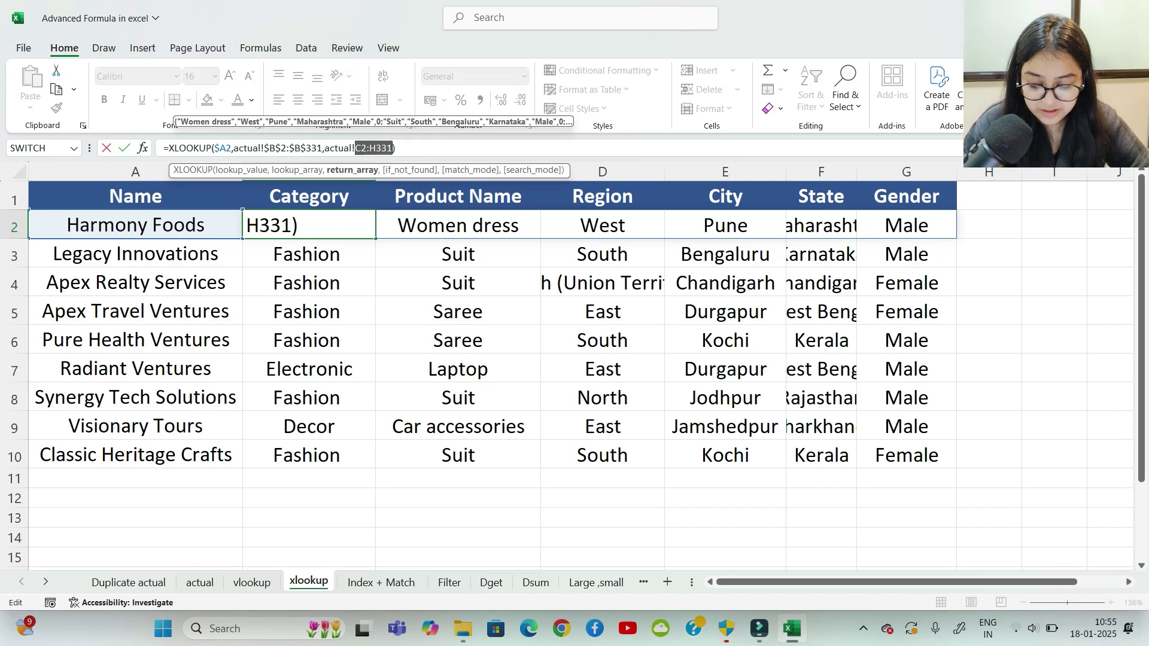
key(F4)
key(Return)
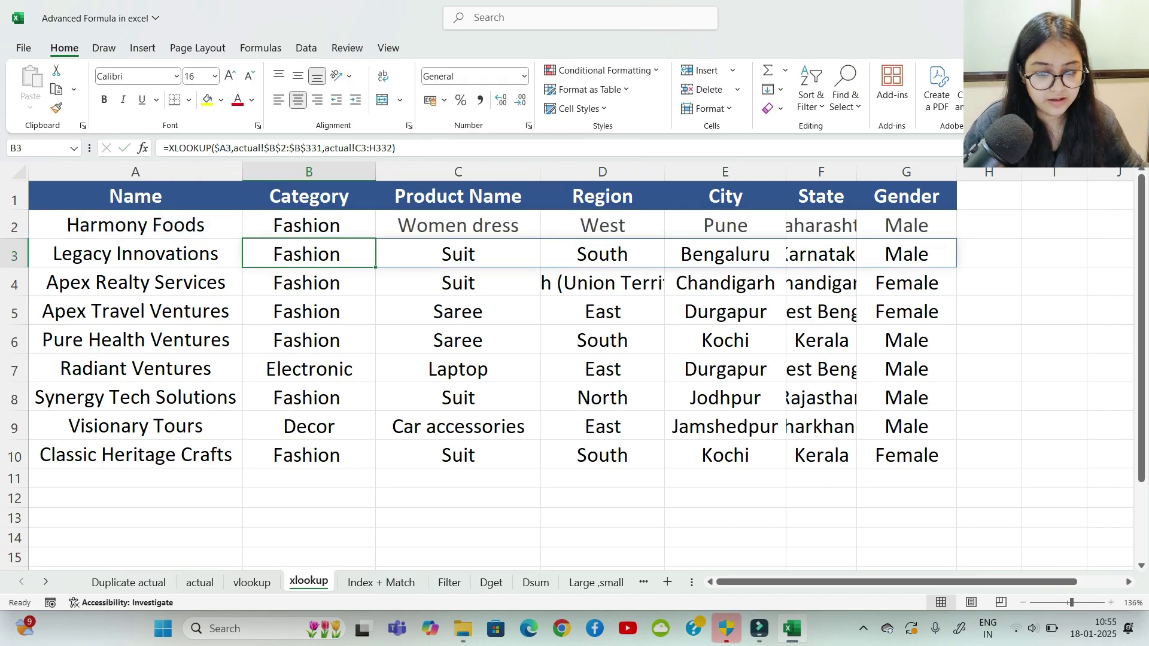
drag(307, 226, 956, 468)
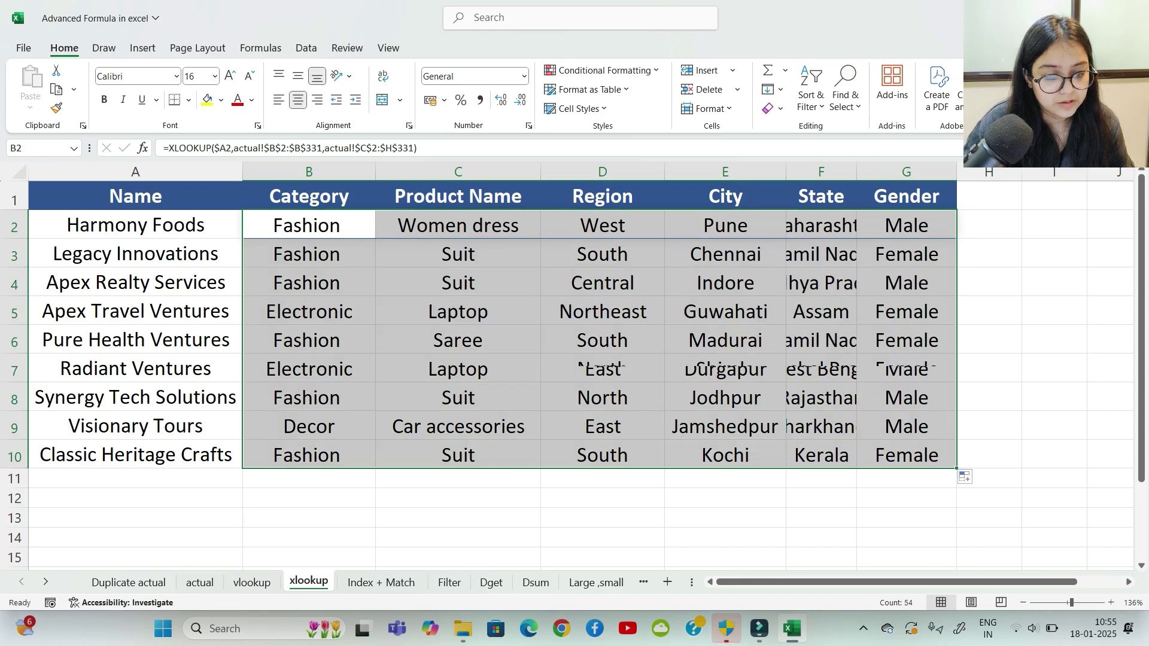
click(458, 498)
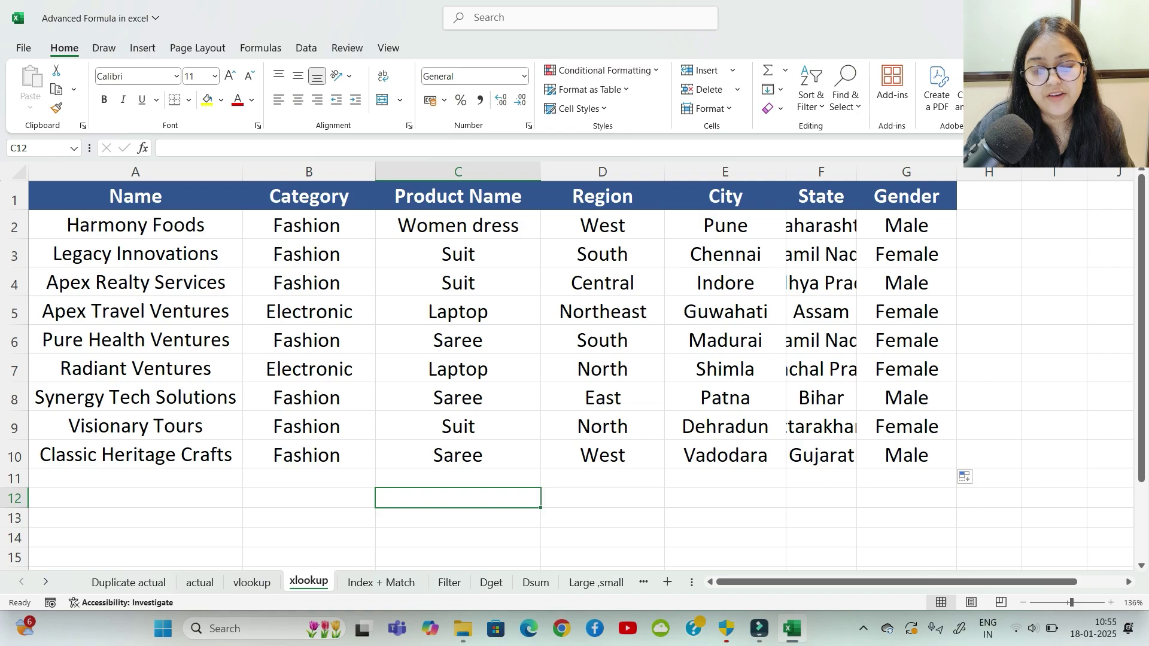
Step: Check row 10's results against row 10 on the vlookup sheet
drag(309, 455, 907, 455)
key(Tab)
key(Tab)
key(Tab)
key(Tab)
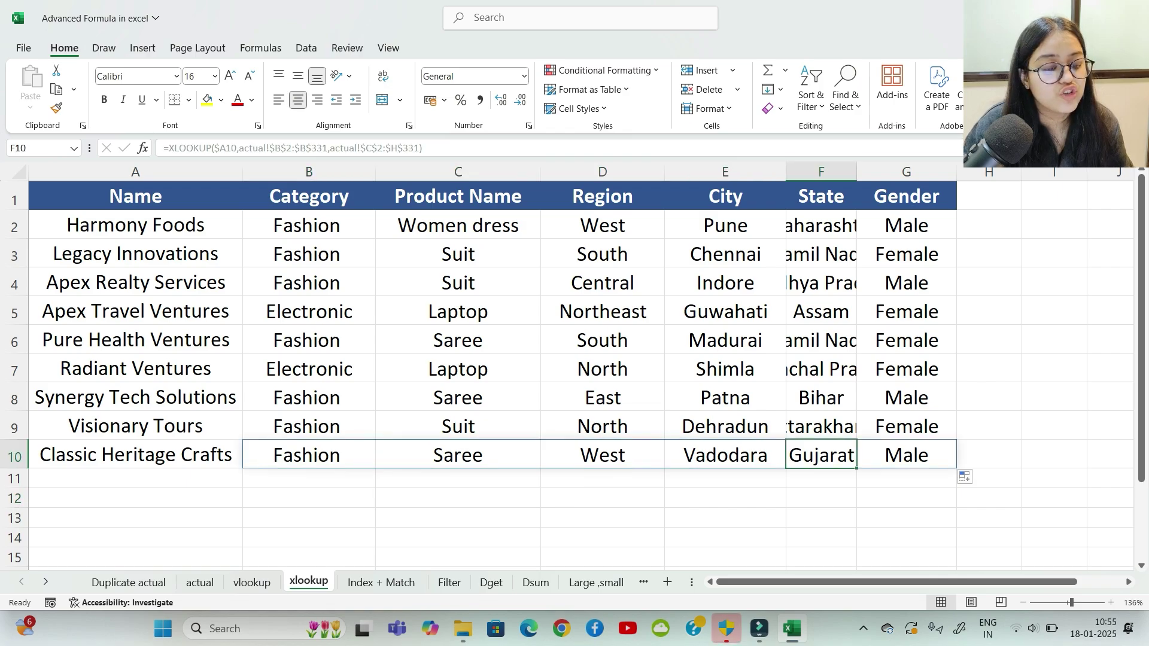
key(Tab)
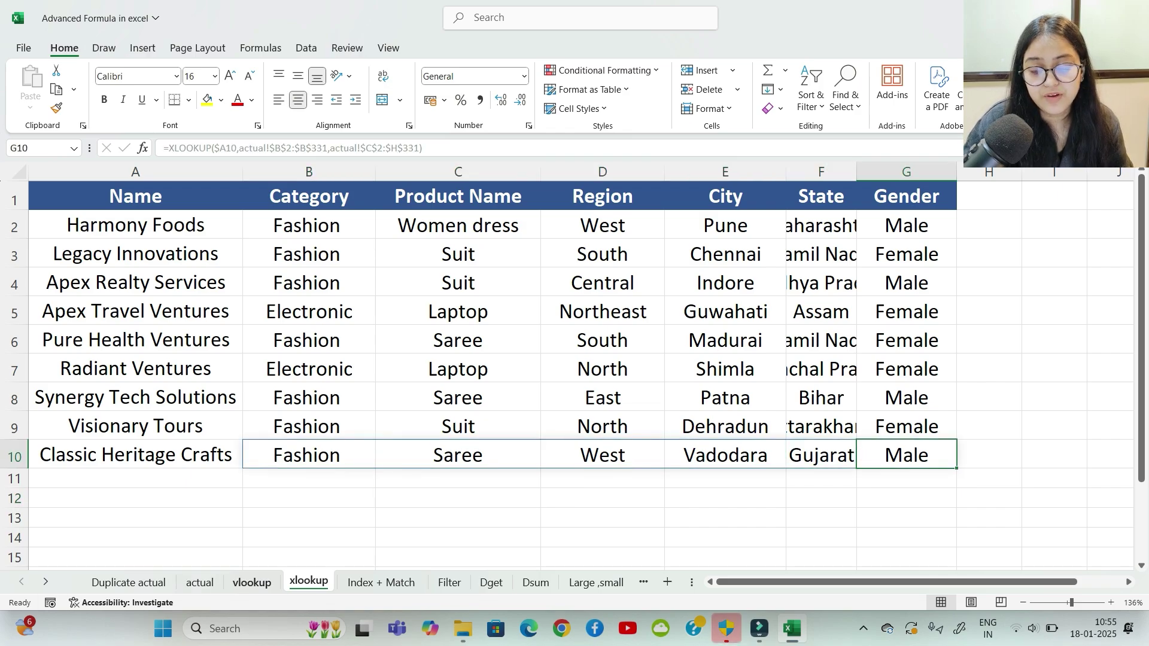
key(ctrl+Page_Up)
click(501, 290)
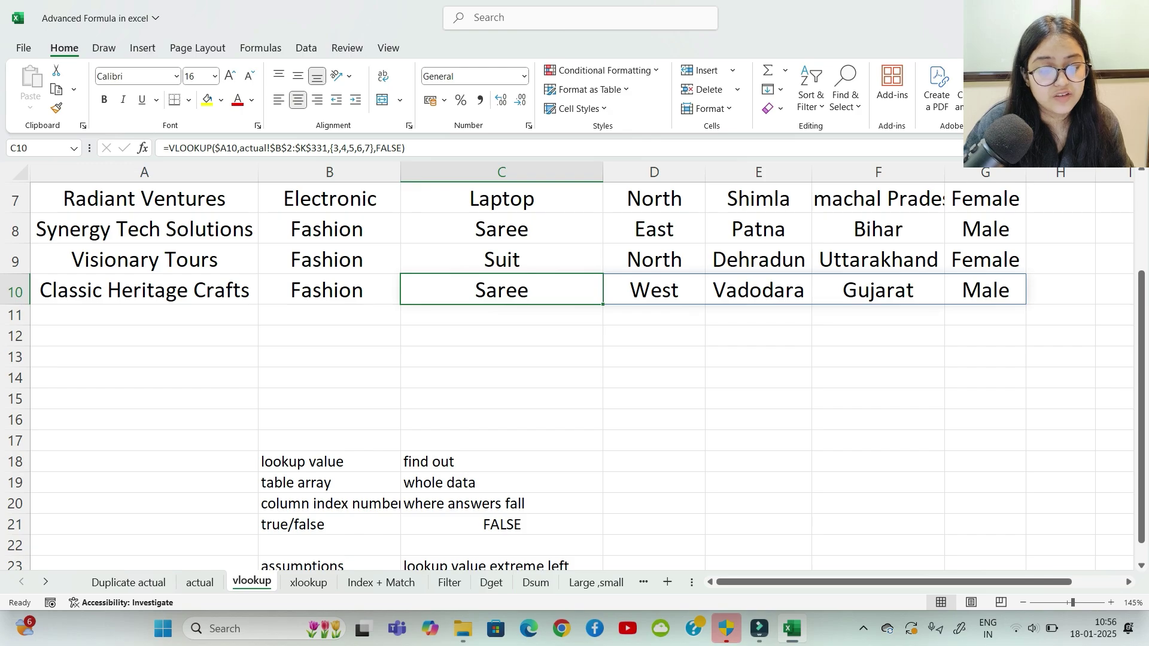
click(654, 290)
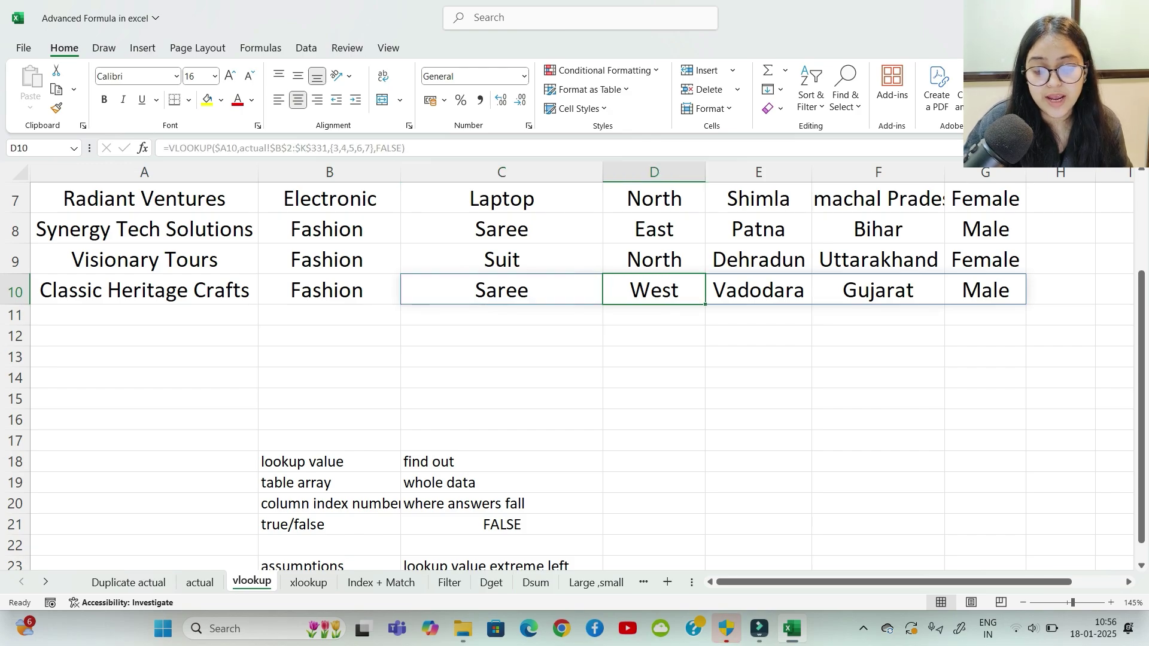
key(ctrl+Page_Down)
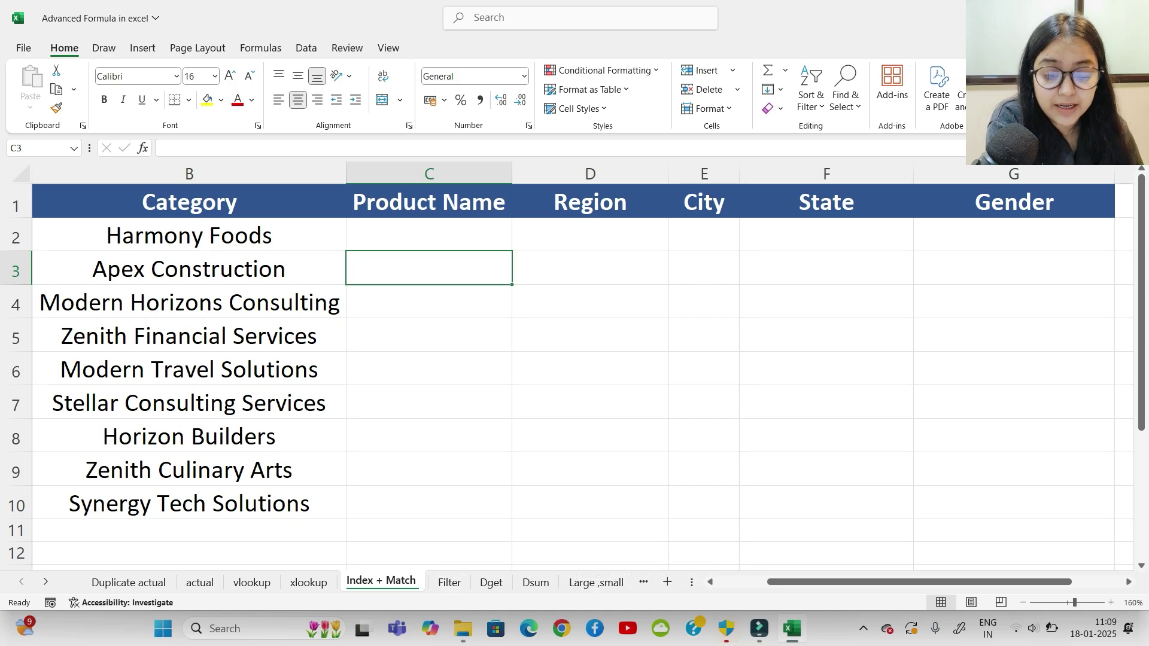
Step: Select the first company name, Harmony Foods, in B2 and scroll down to row 9
click(189, 235)
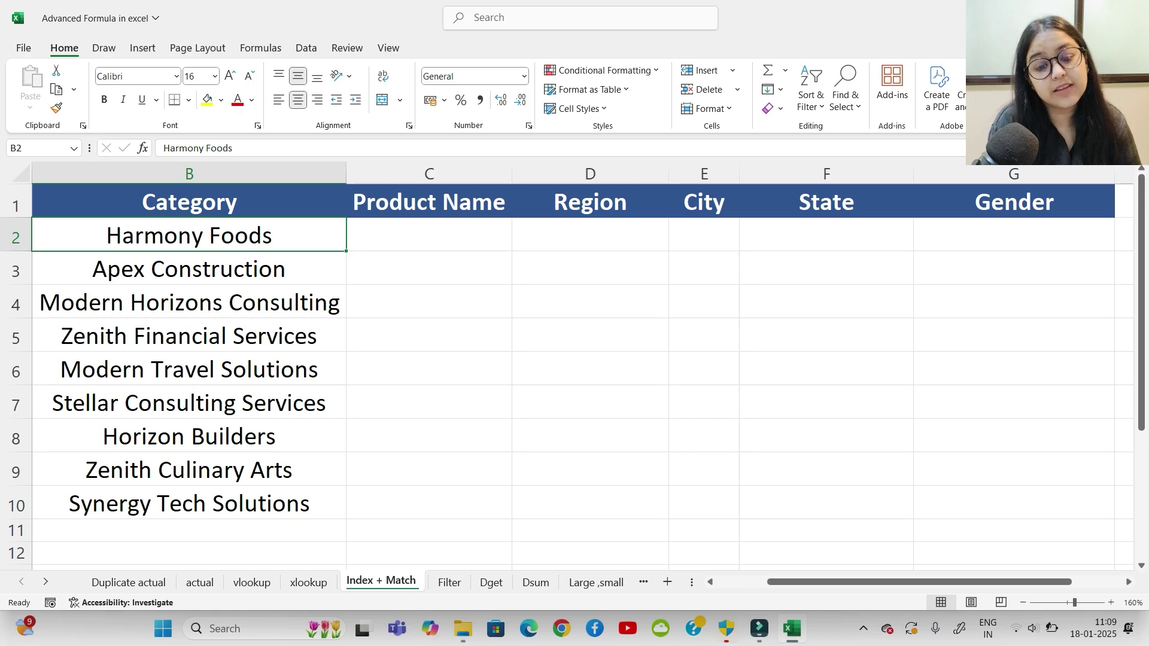
drag(1142, 252, 1141, 380)
Step: Add the notes 'complex' in C16 and 'index + match' in C17
click(429, 375)
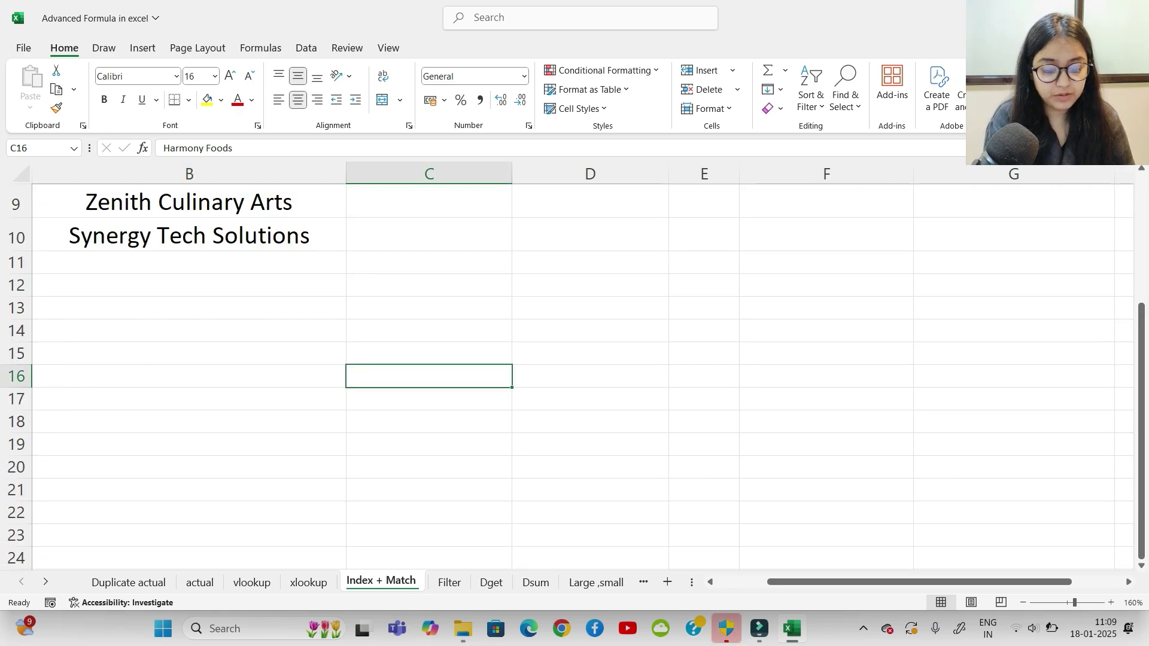
text(complex)
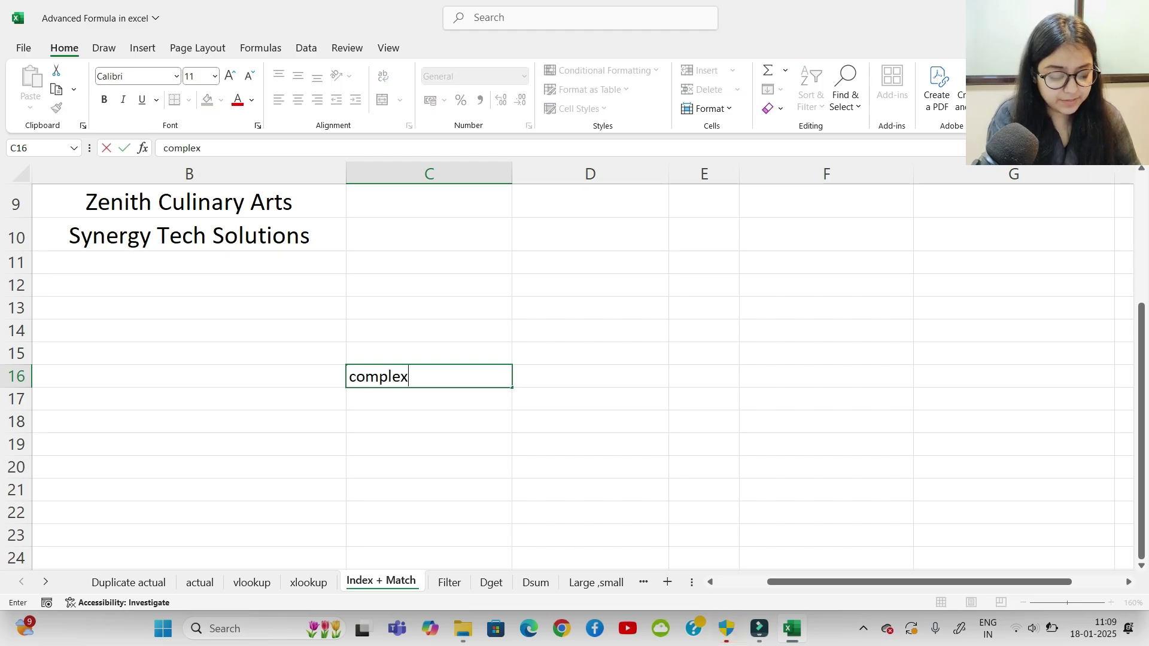
key(Tab)
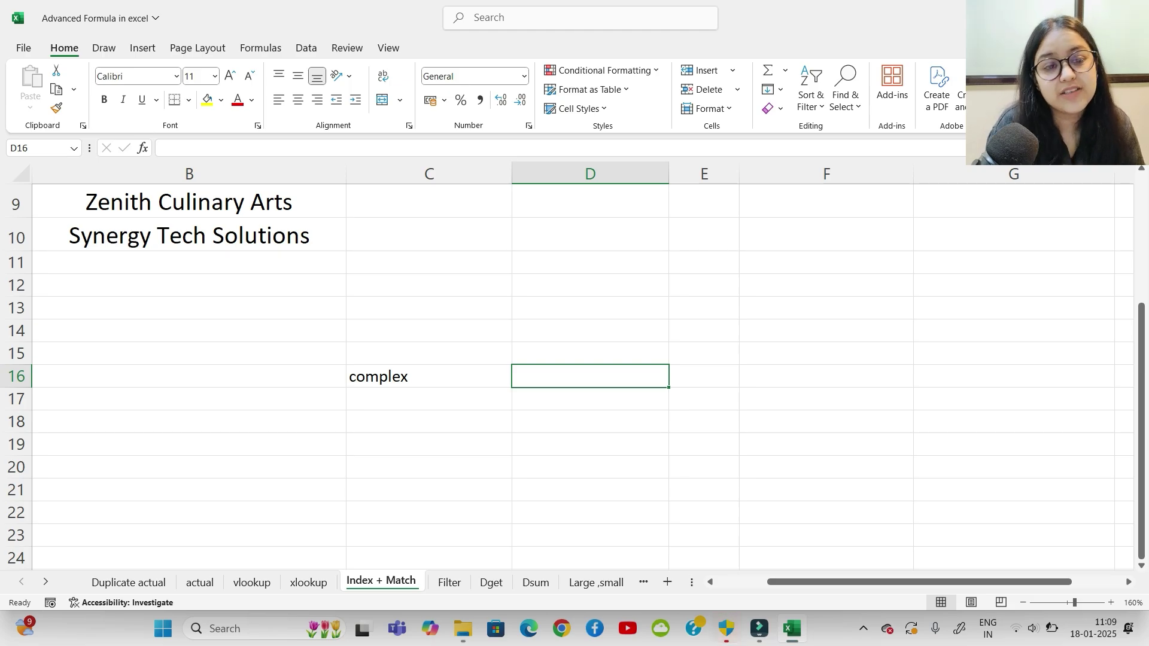
click(429, 375)
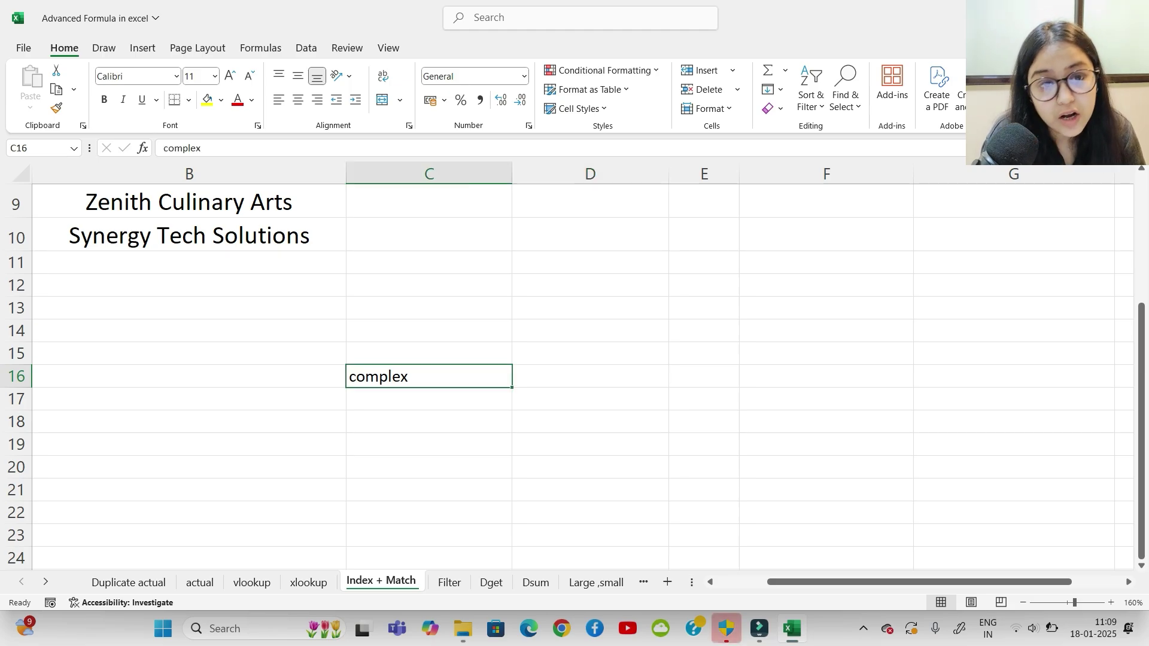
click(429, 400)
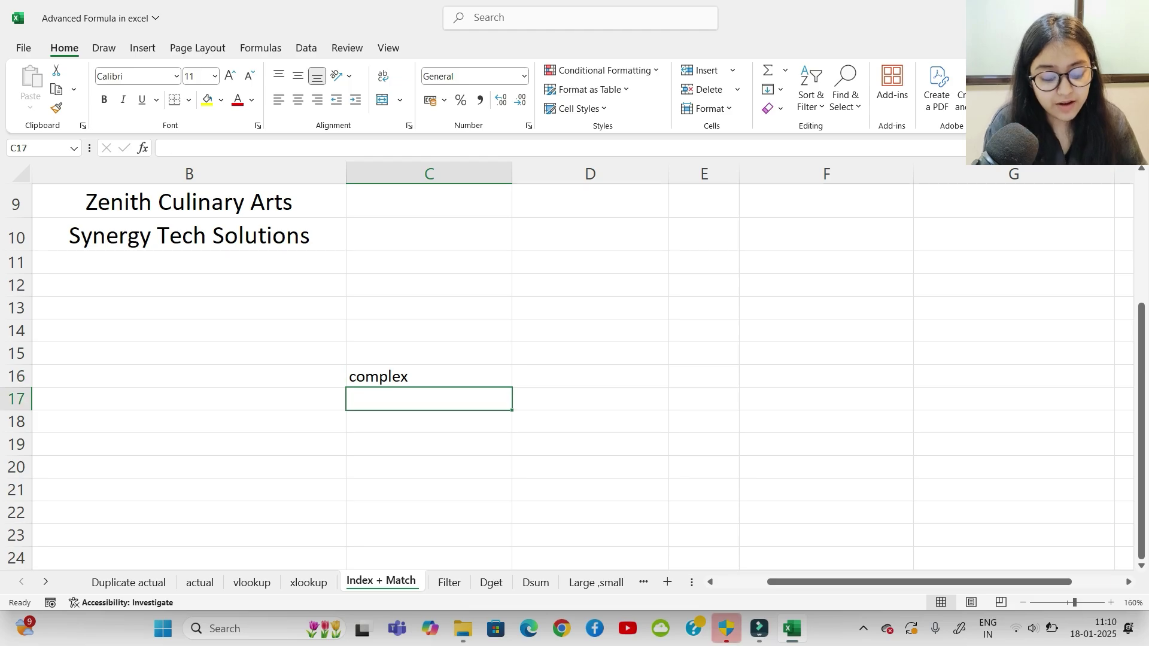
text(inde)
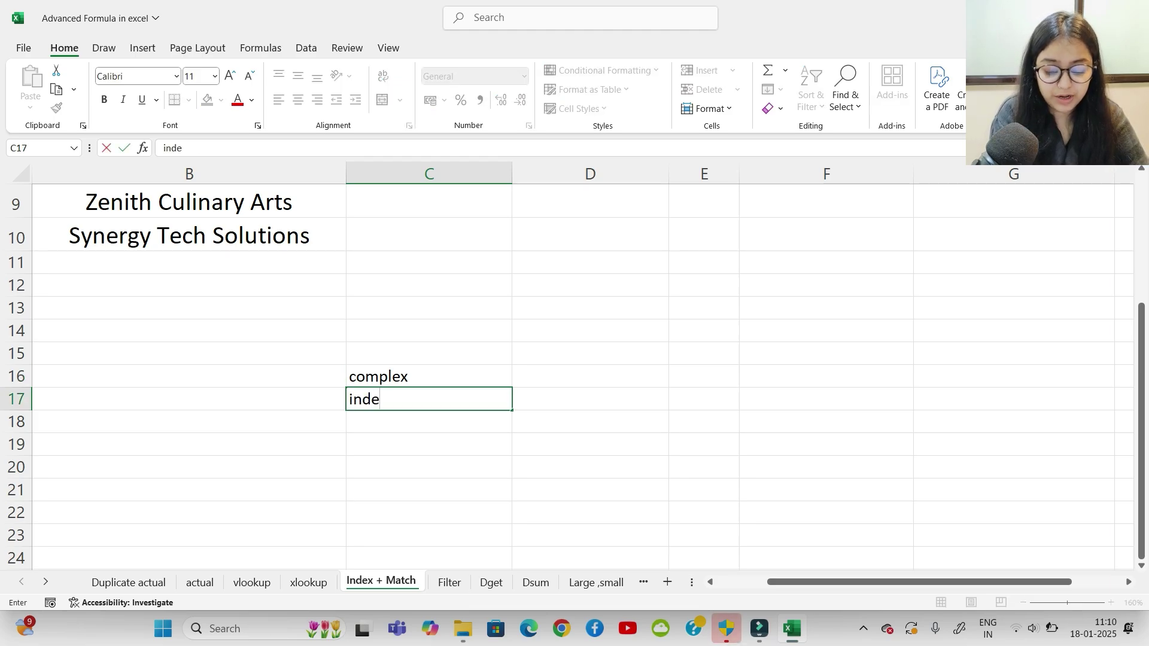
text(x + match)
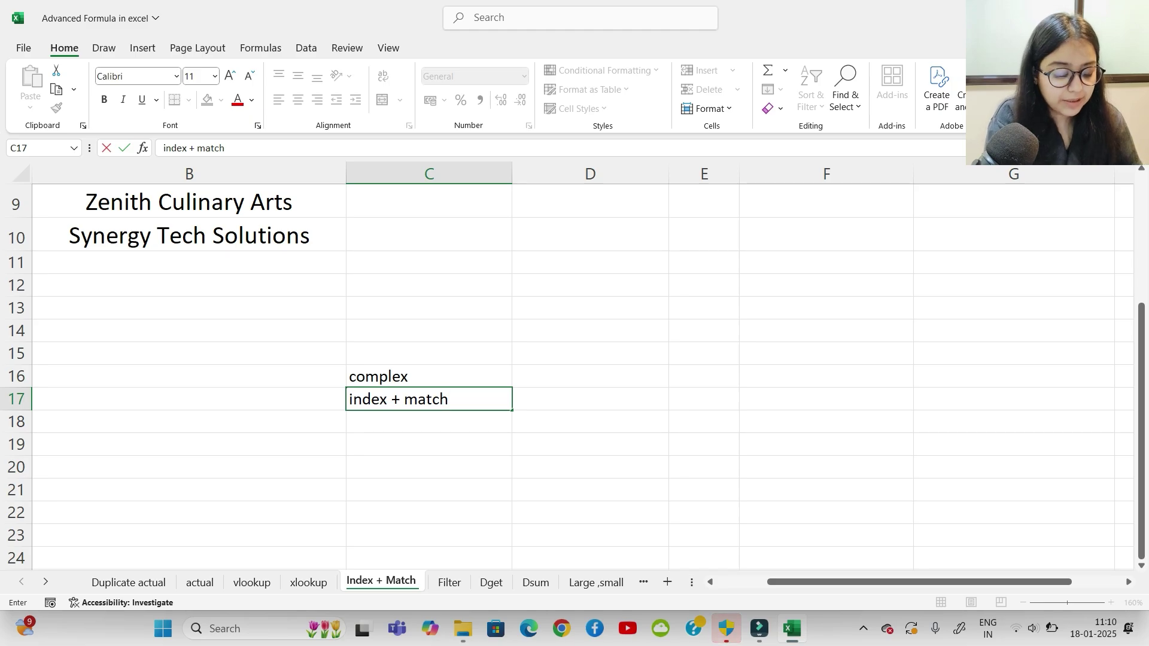
key(Tab)
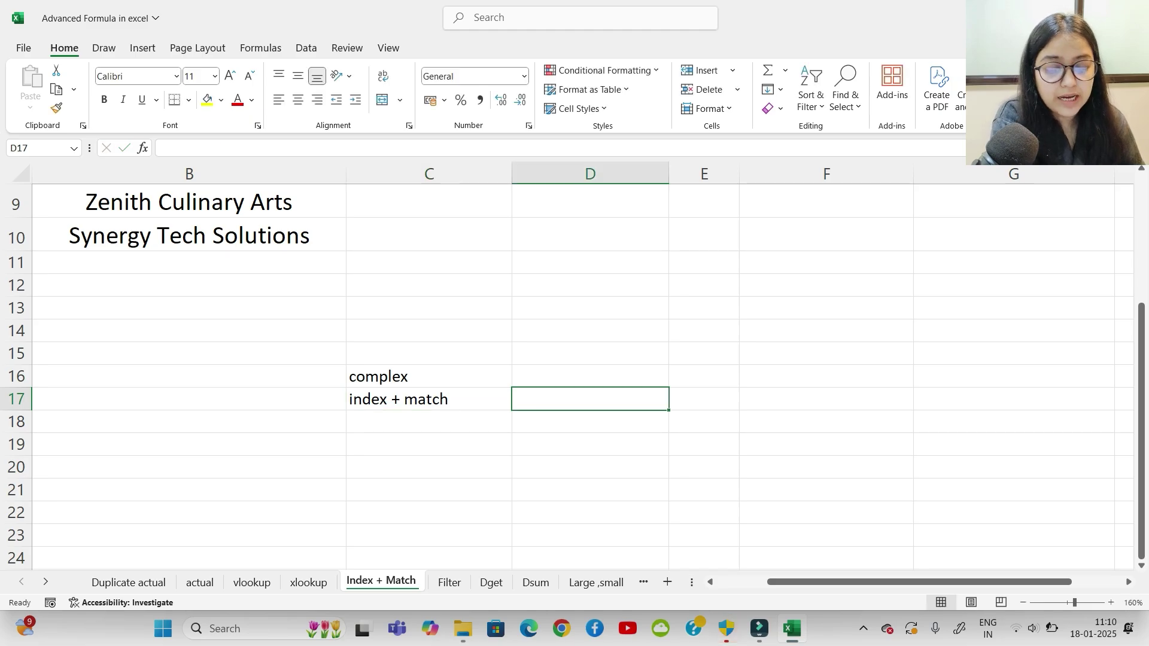
Step: Start an =INDEX( formula in cell C18
click(429, 399)
click(429, 422)
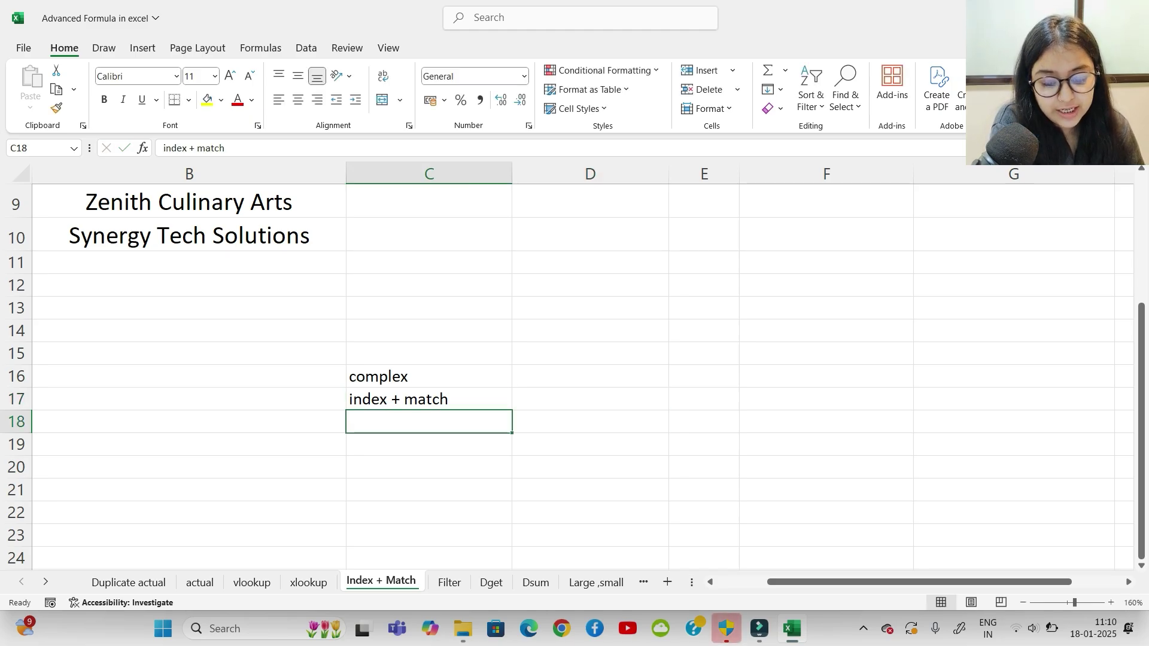
text(=index)
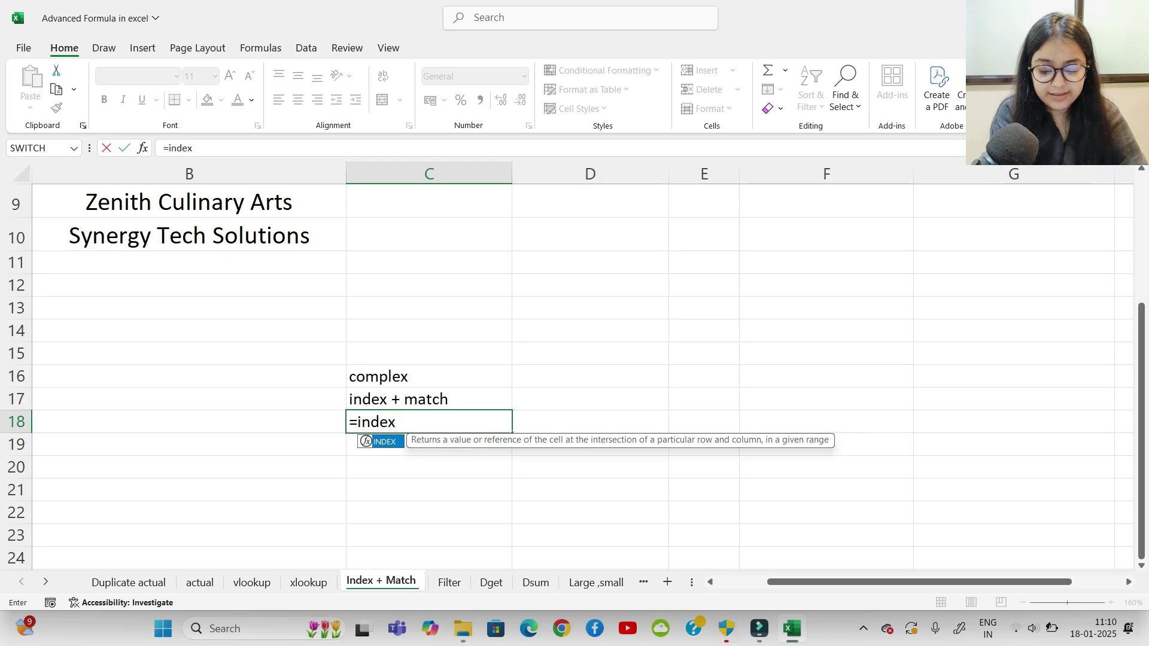
key(Tab)
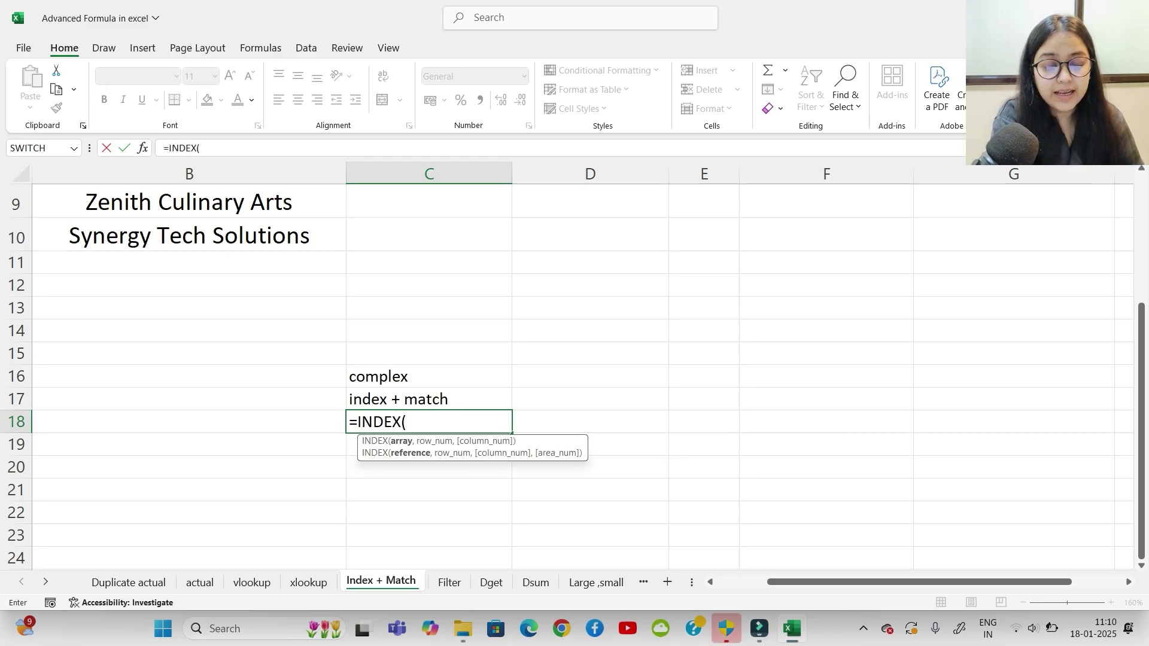
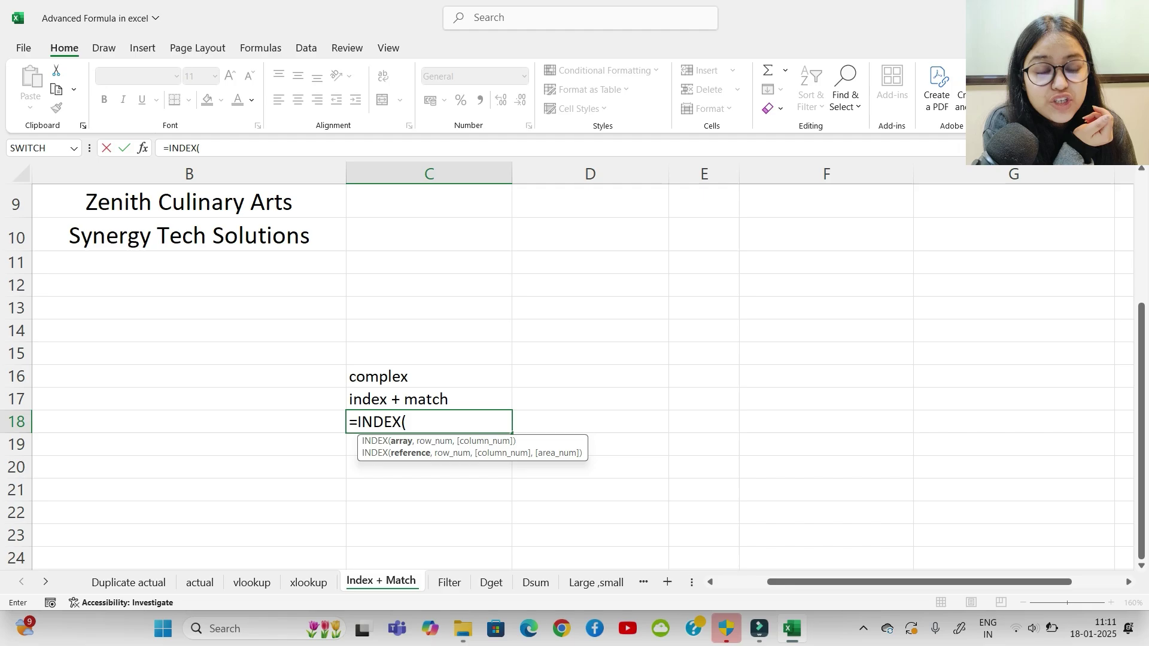
Step: Erase the partial =INDEX( and =MATCH( drafts so C18 is left empty
key(BackSpace)
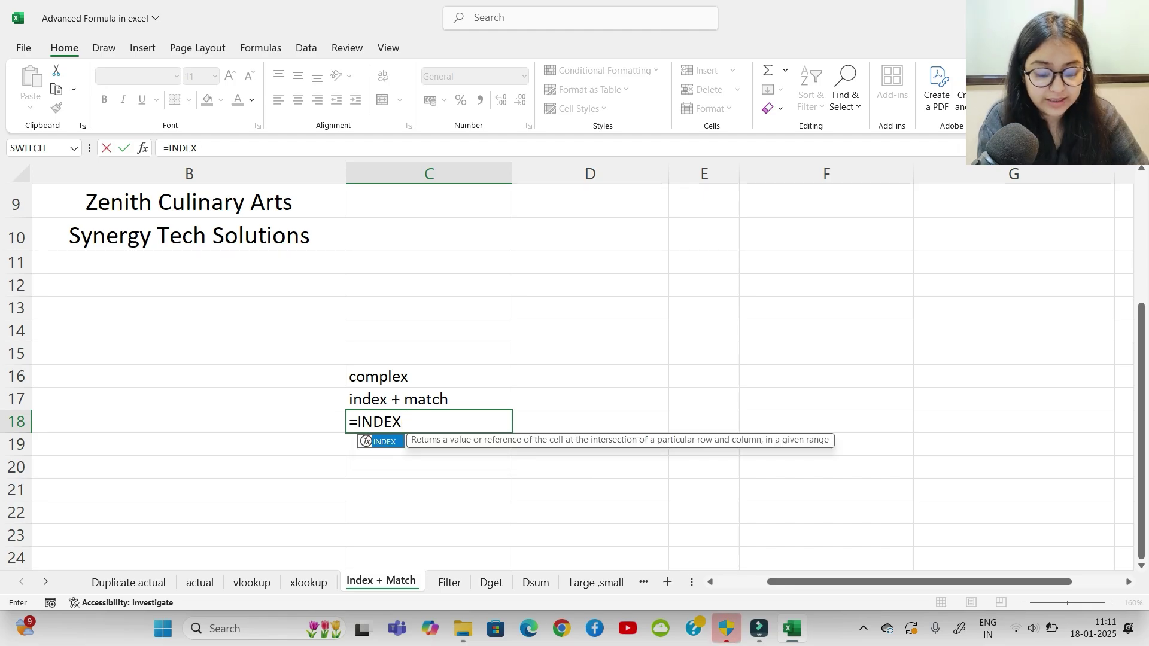
key(BackSpace)
key(BackSpace)
key(BackSpace)
key(BackSpace)
key(BackSpace)
key(BackSpace)
text(=)
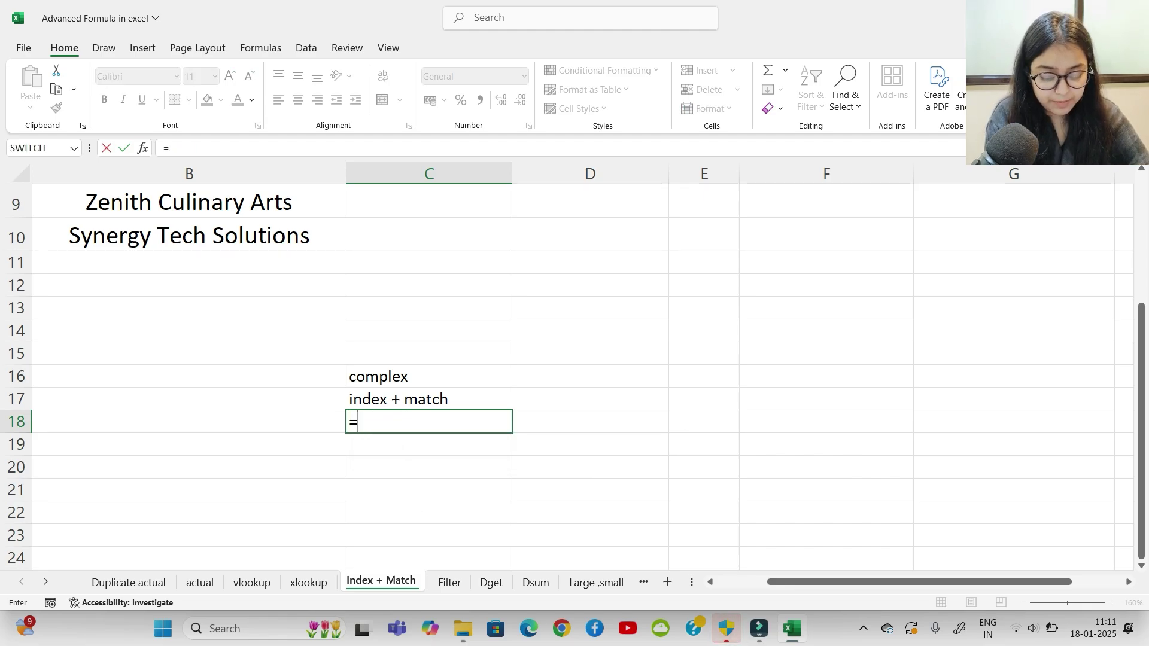
text(match)
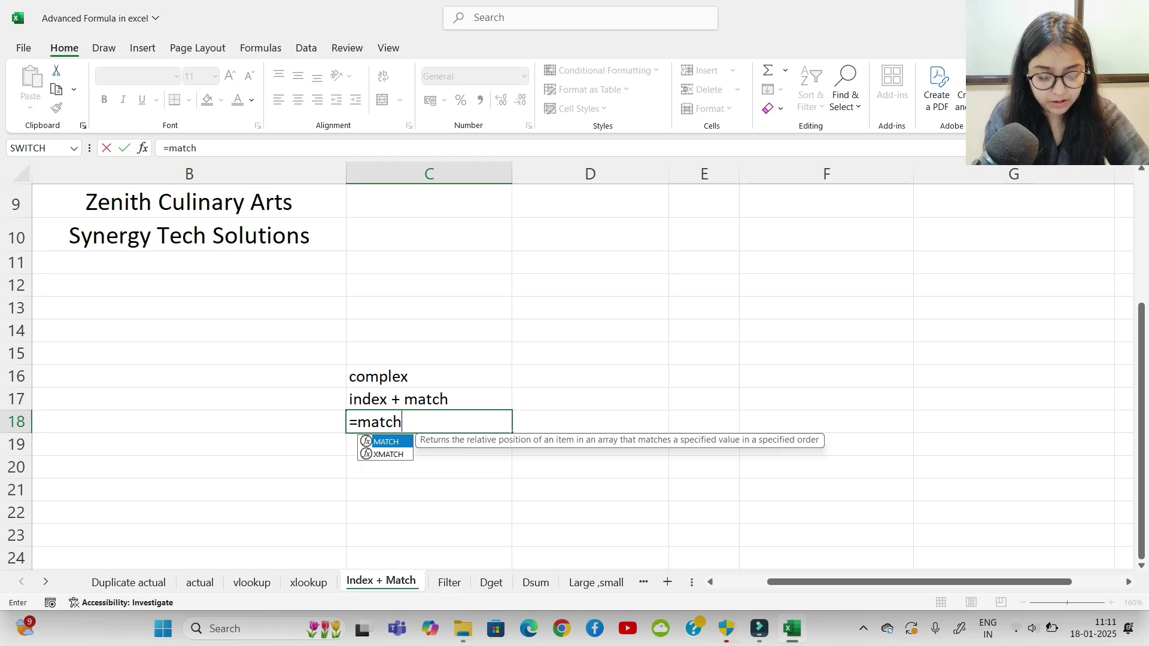
key(Tab)
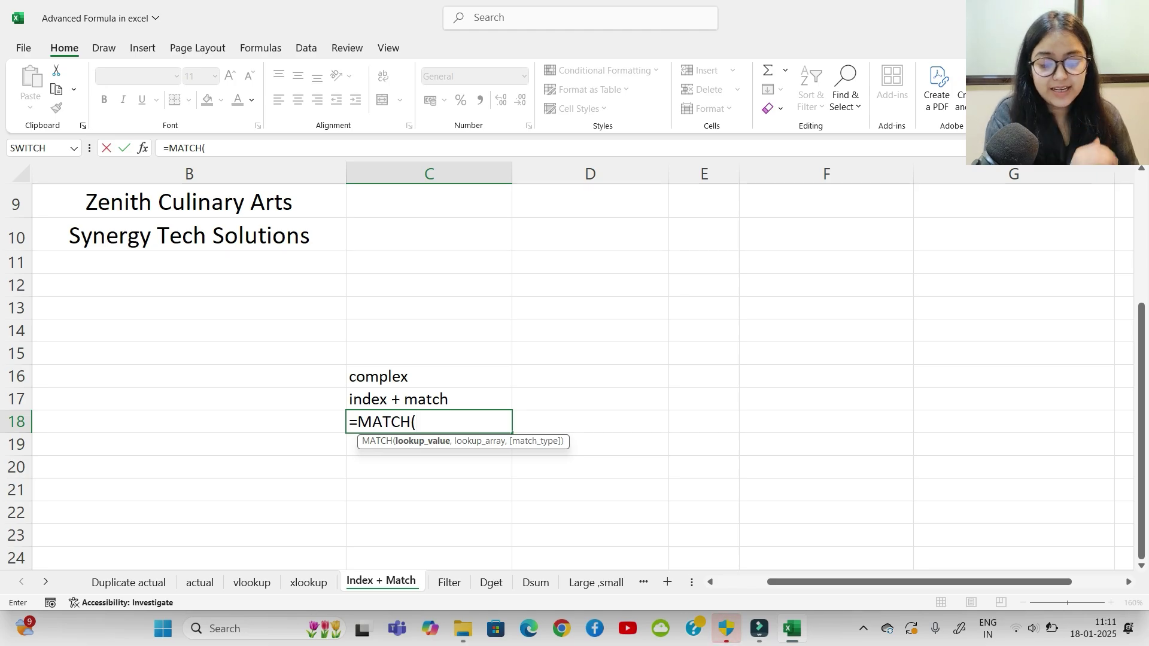
key(BackSpace)
key(BackSpace)
key(BackSpace)
key(BackSpace)
key(BackSpace)
key(BackSpace)
key(BackSpace)
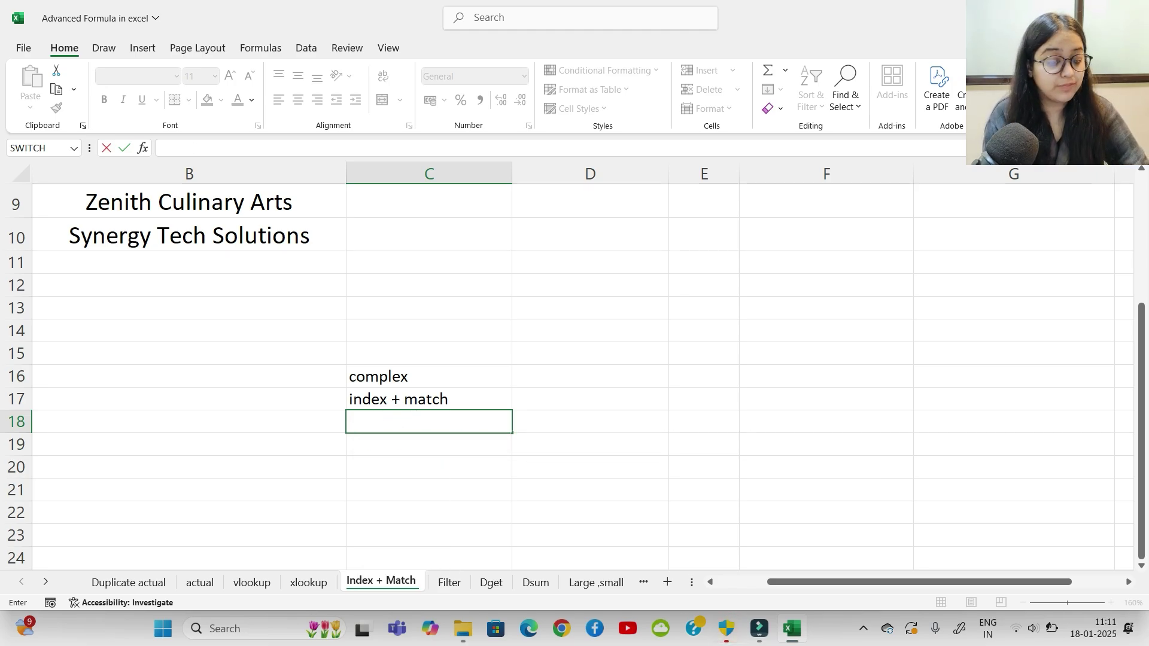
click(1141, 433)
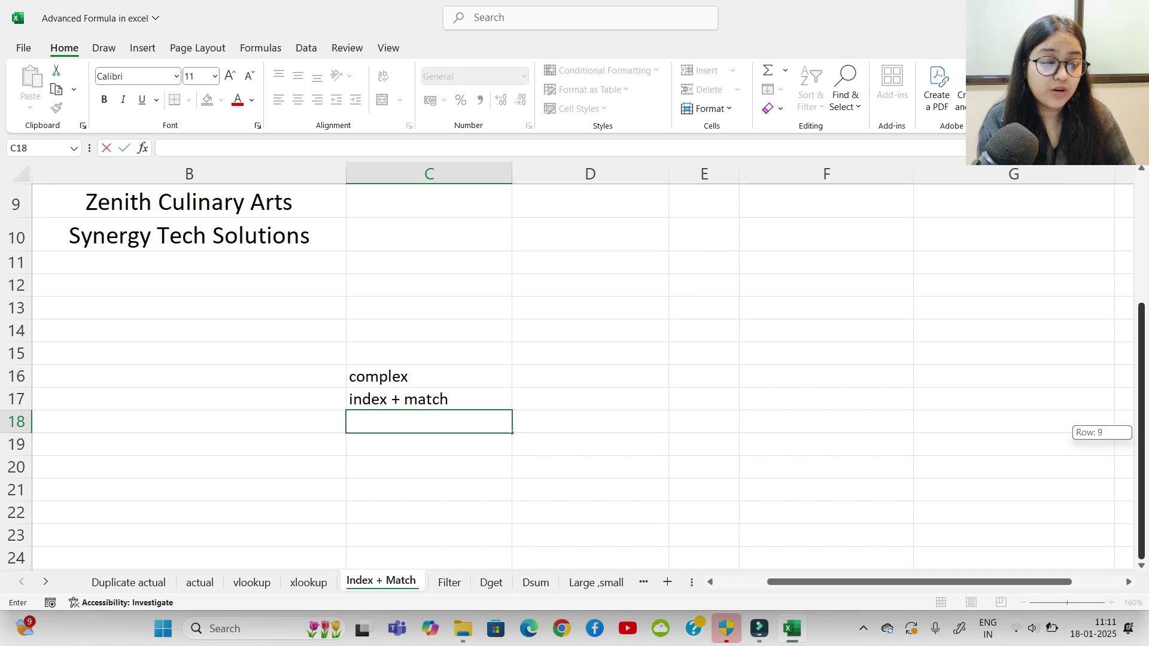
Step: Begin =INDEX( in Product Name cell C2, taking its array from the actual sheet
drag(1141, 432, 1142, 304)
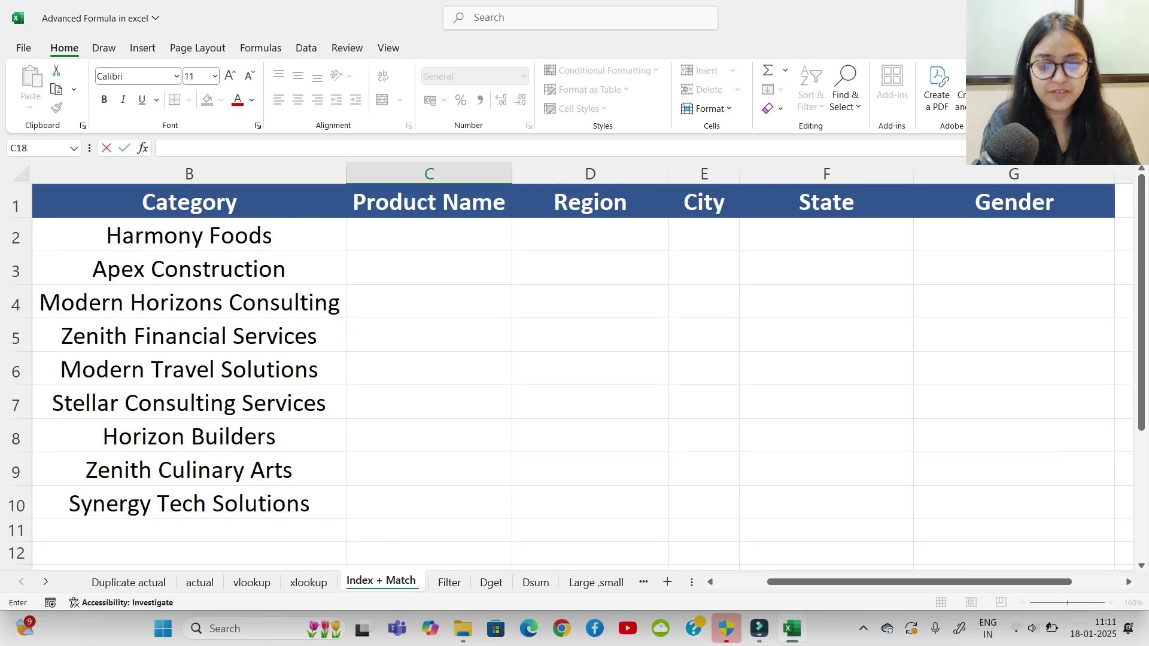
click(429, 235)
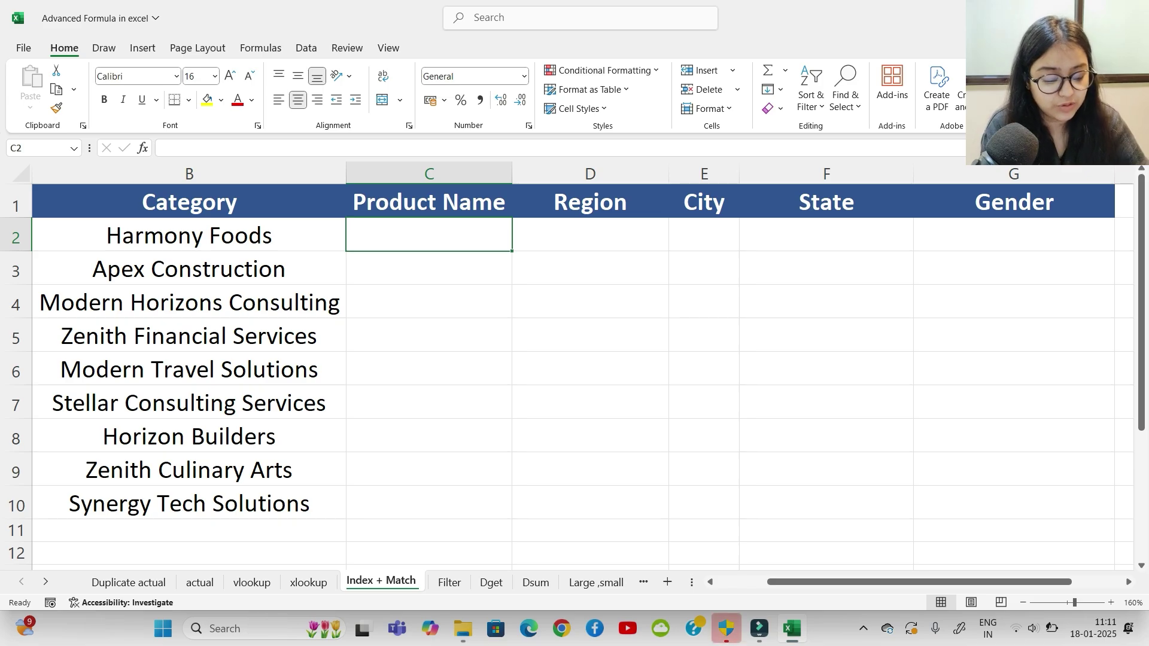
text(=)
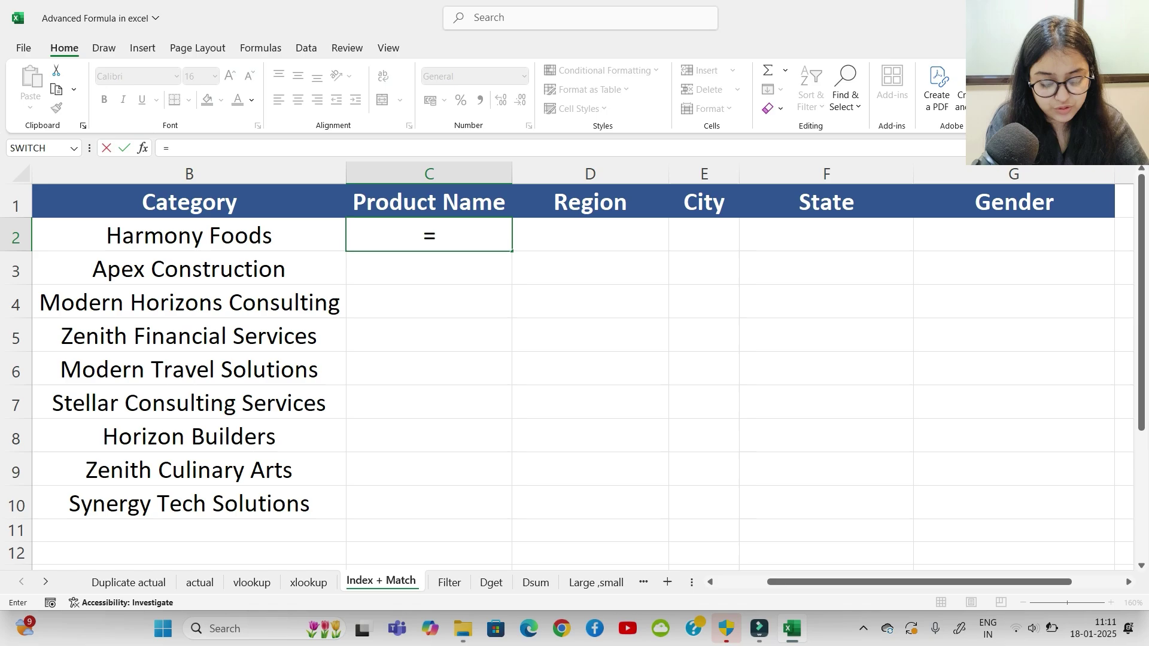
text(index)
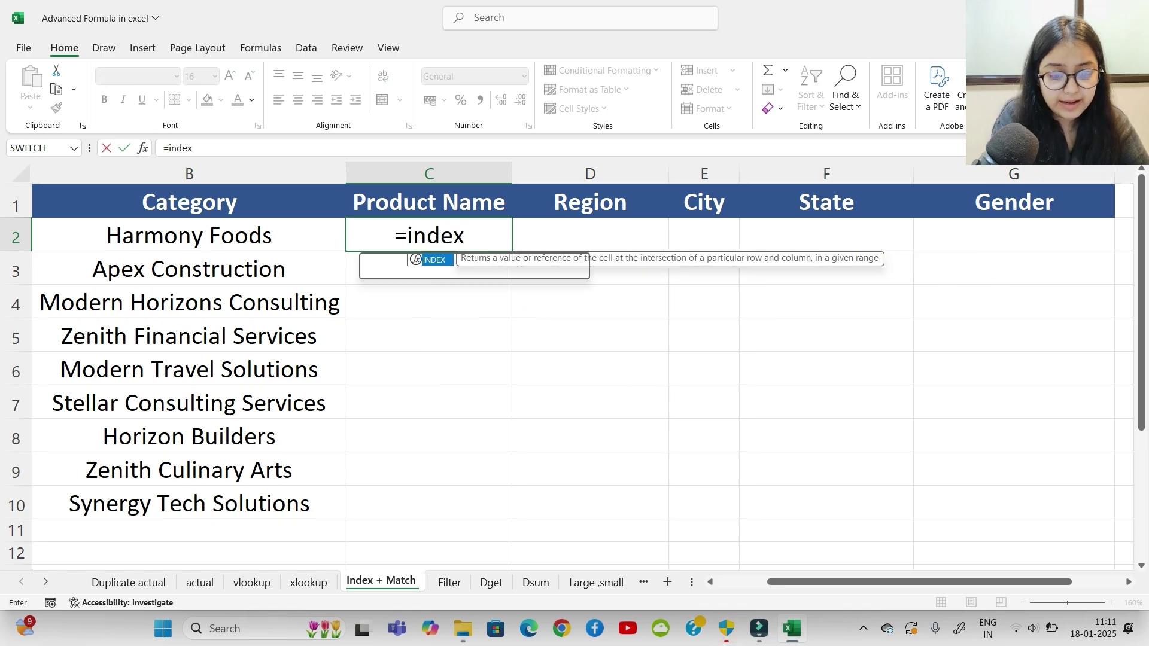
key(Tab)
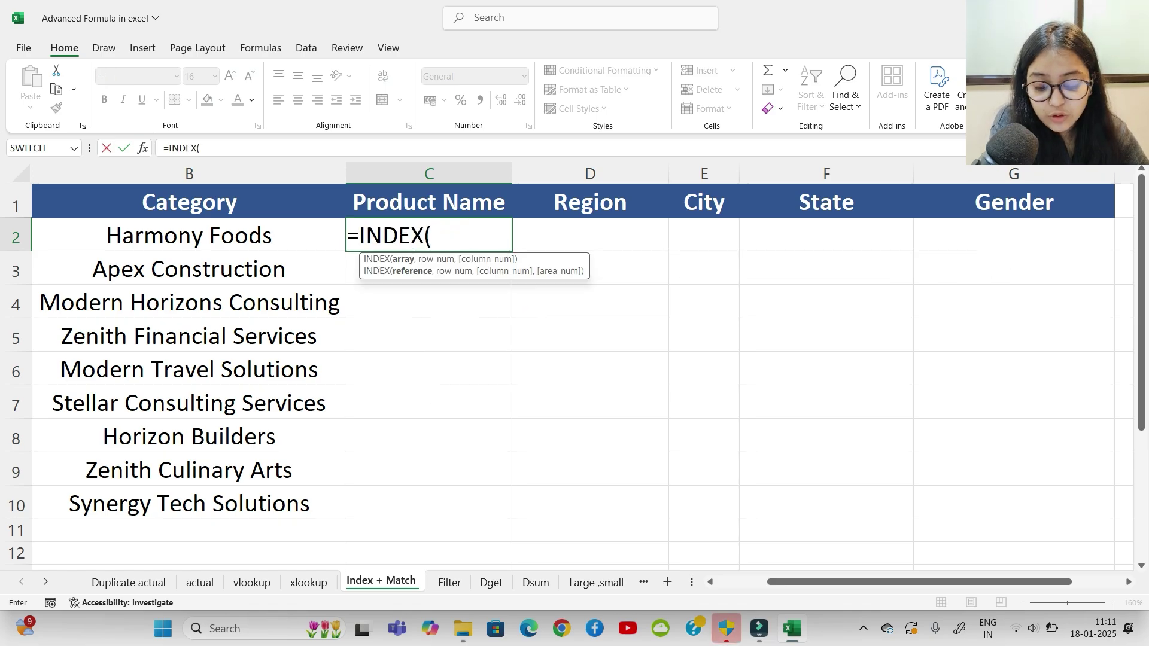
click(199, 583)
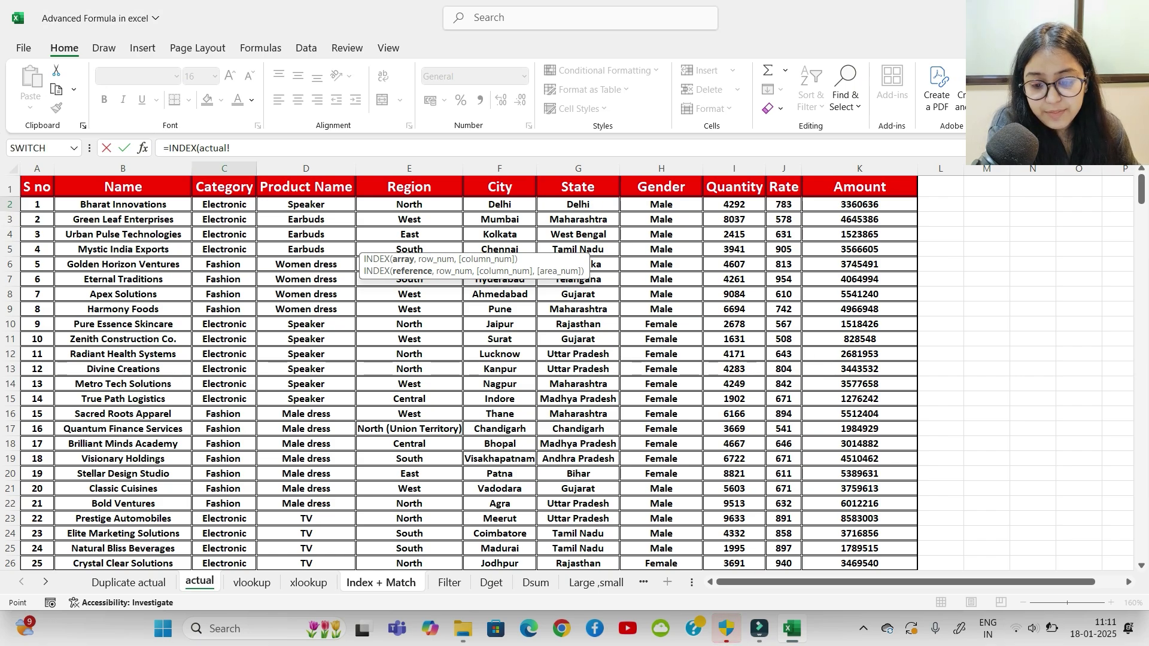
Step: Set the INDEX array to actual!$B$2:$K$331 and start a nested MATCH
drag(123, 204, 922, 516)
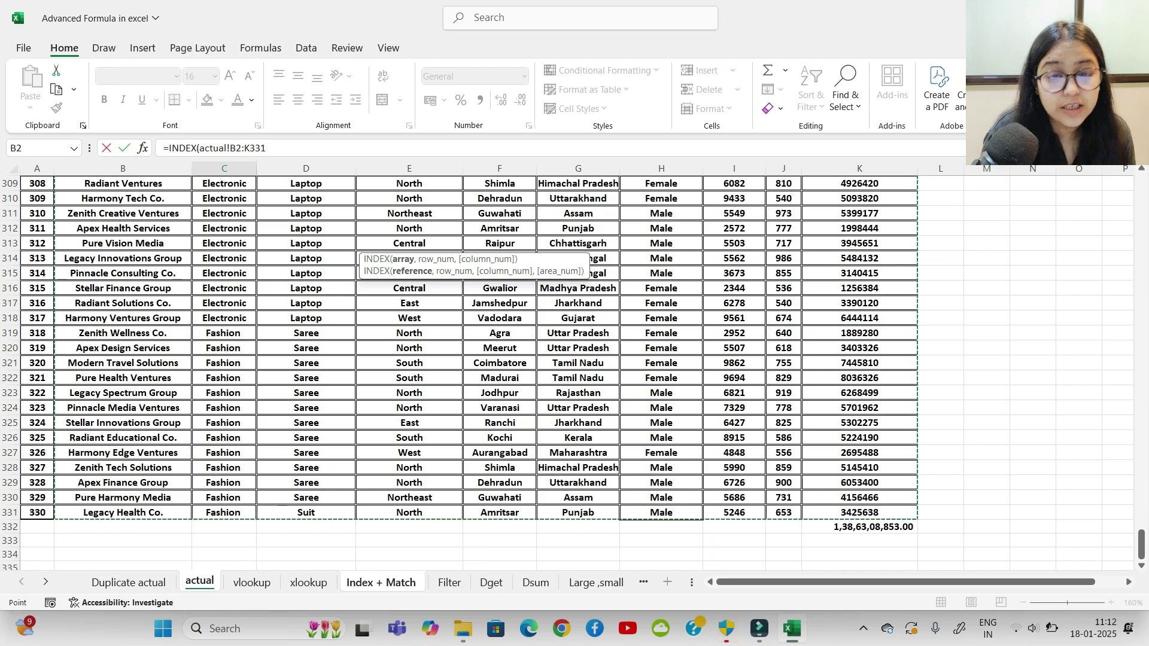
key(F4)
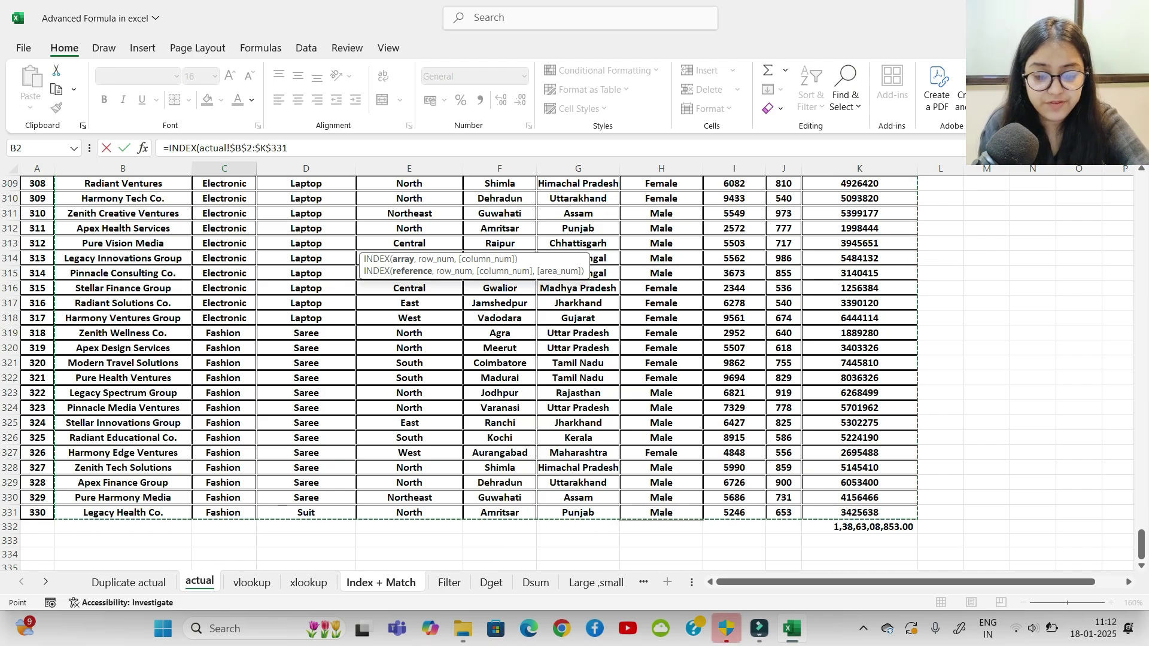
text(,)
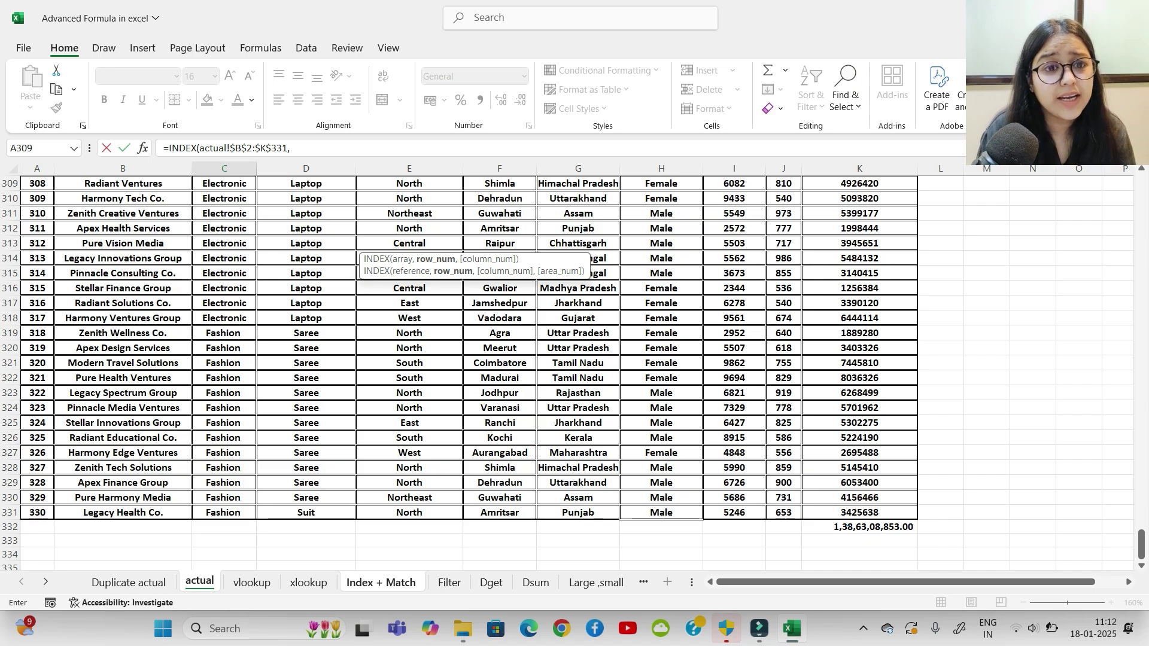
text(match)
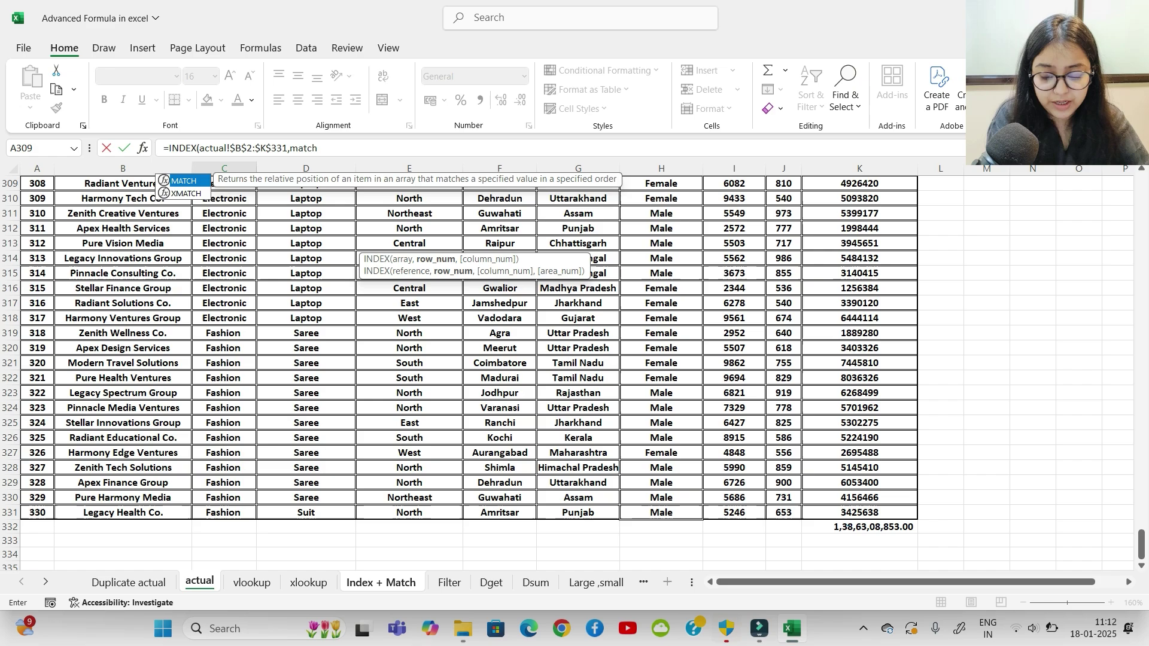
key(Tab)
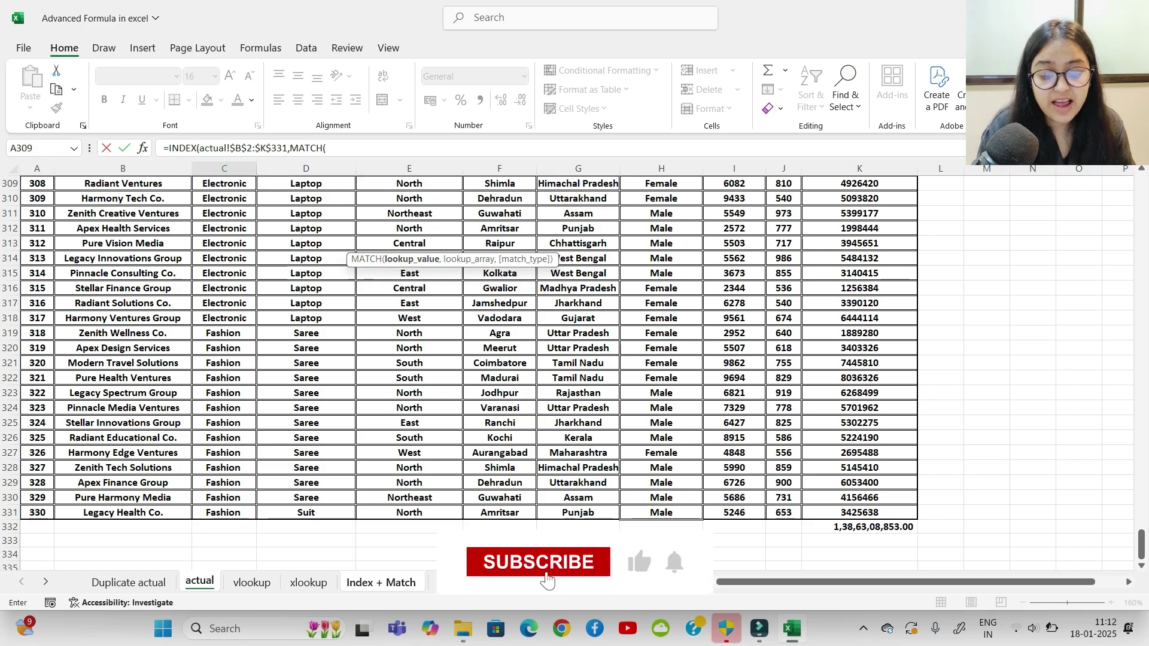
Step: Give MATCH the lookup value 'Index + Match'!B2:B10, then go to the actual sheet
key(ctrl+Page_Down)
key(ctrl+Page_Down)
key(ctrl+Page_Down)
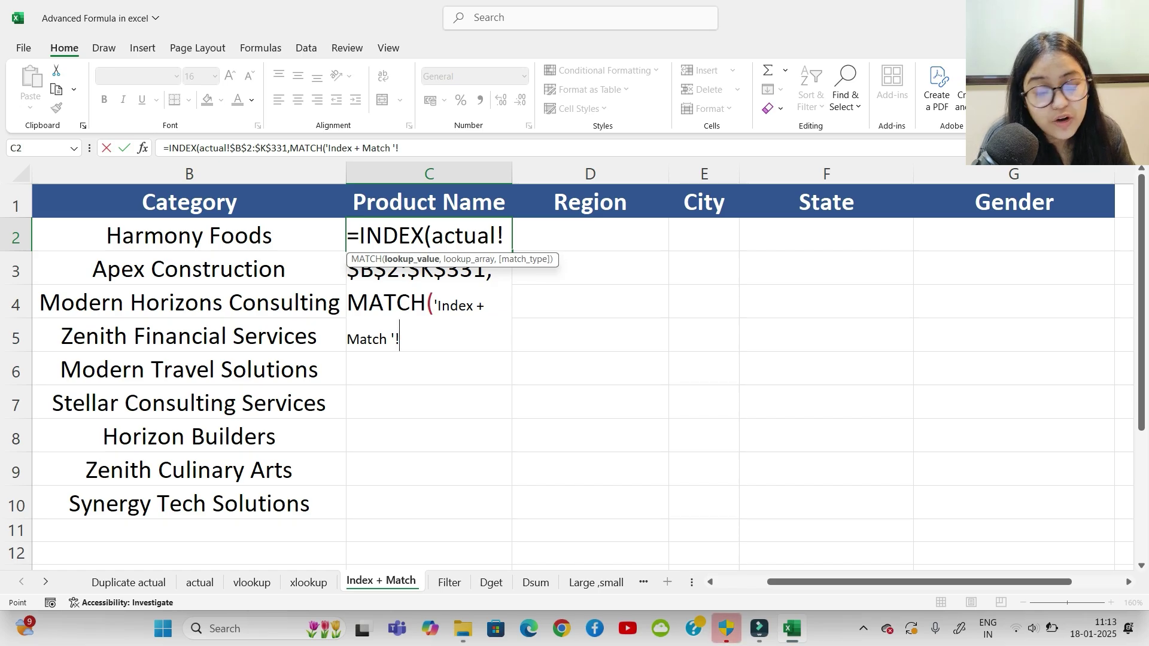
drag(189, 235, 189, 506)
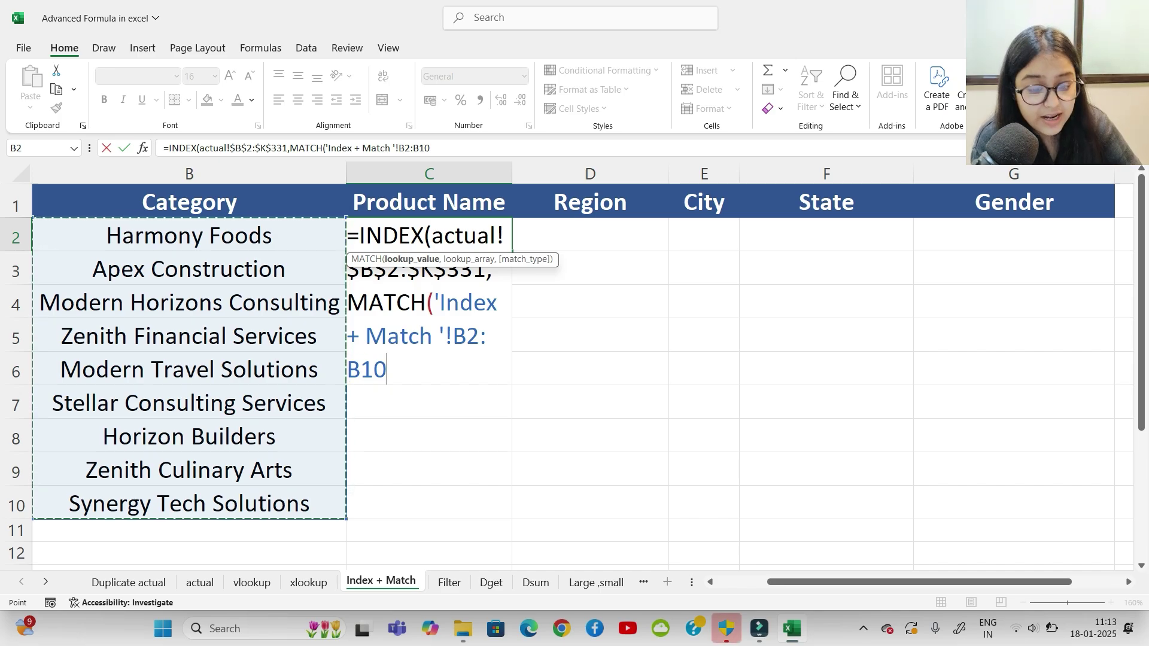
text(,)
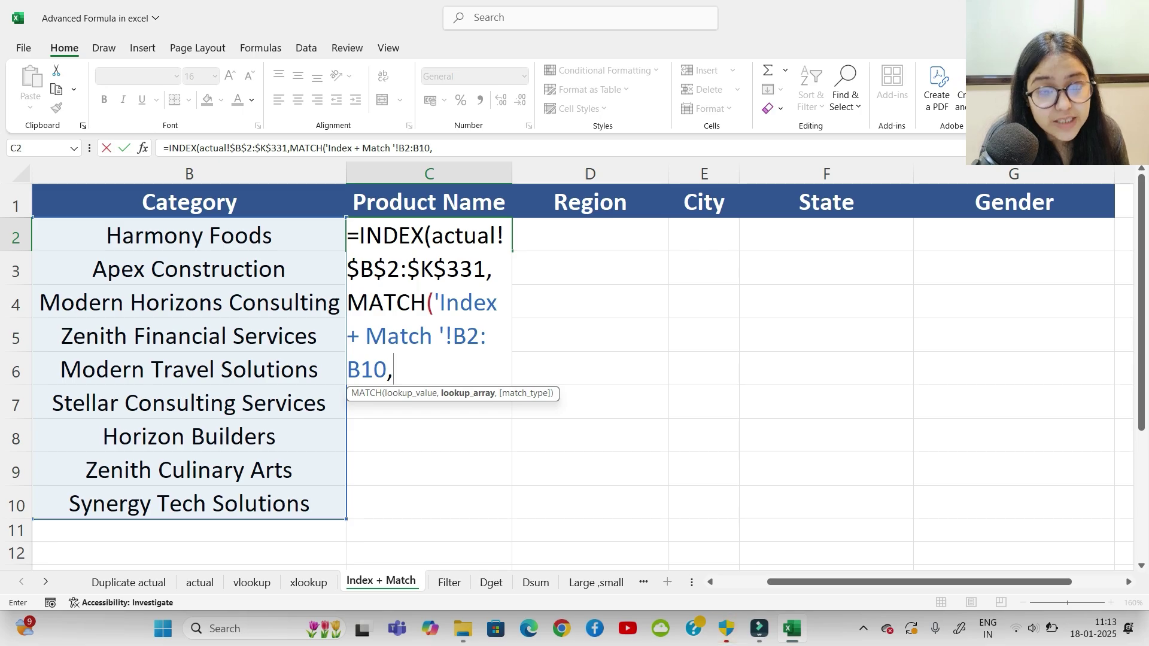
click(199, 582)
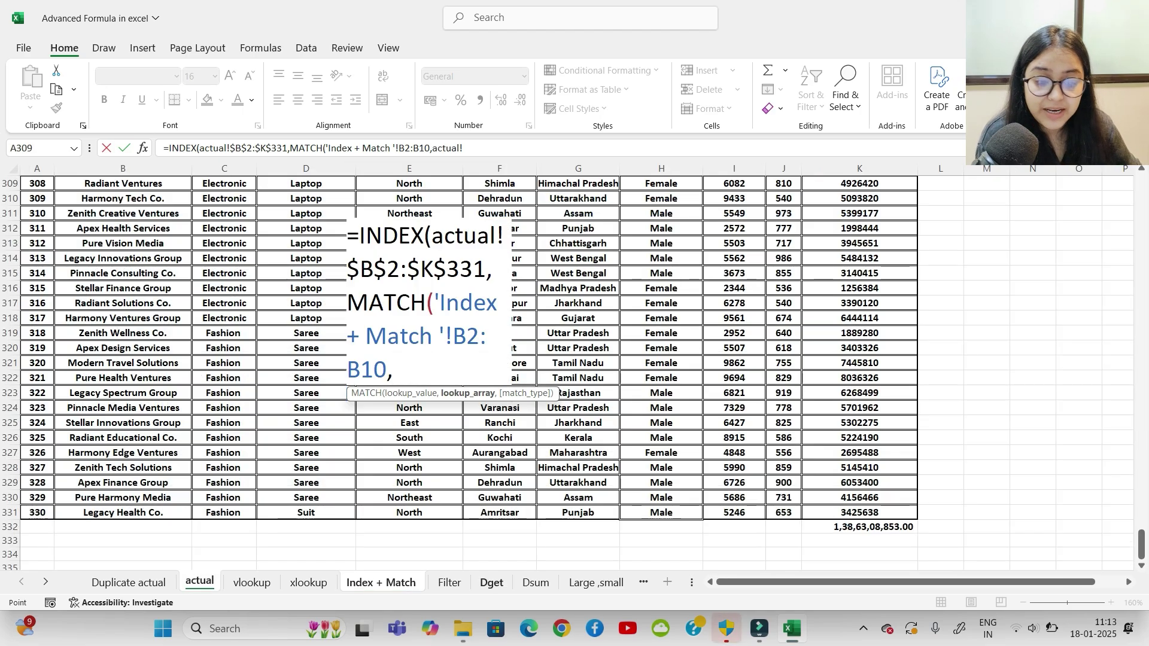
Step: Set MATCH's lookup array to actual!$B$2:$B$331 with exact match type 0
scroll(575, 371, up, 1)
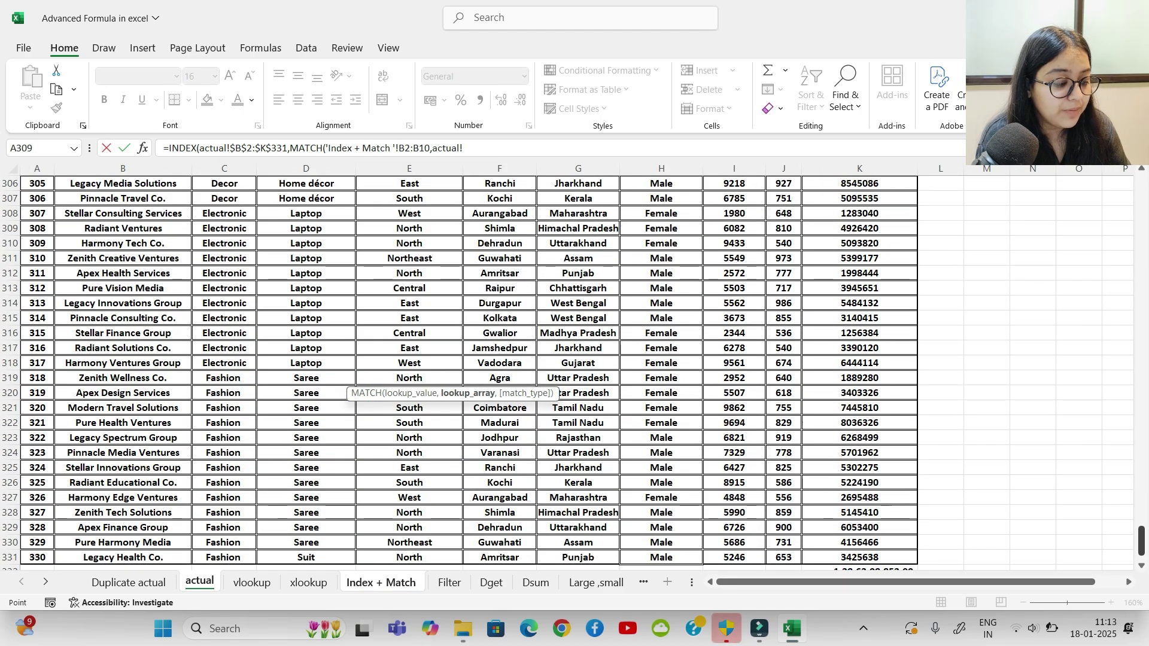
drag(1142, 541, 1142, 191)
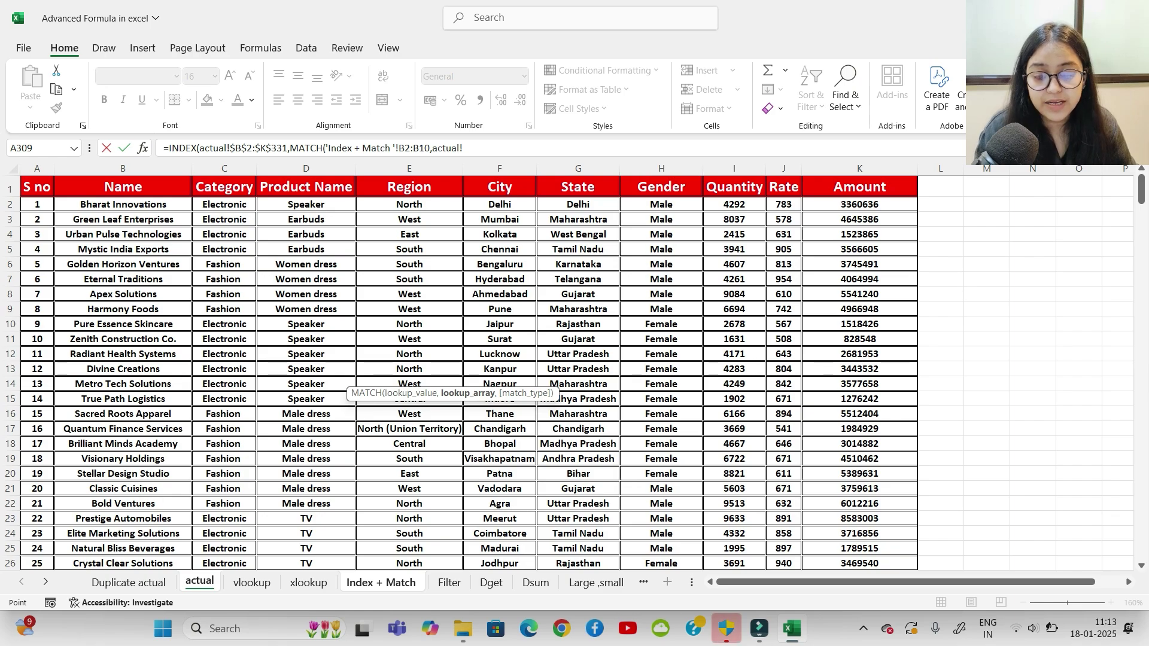
click(123, 204)
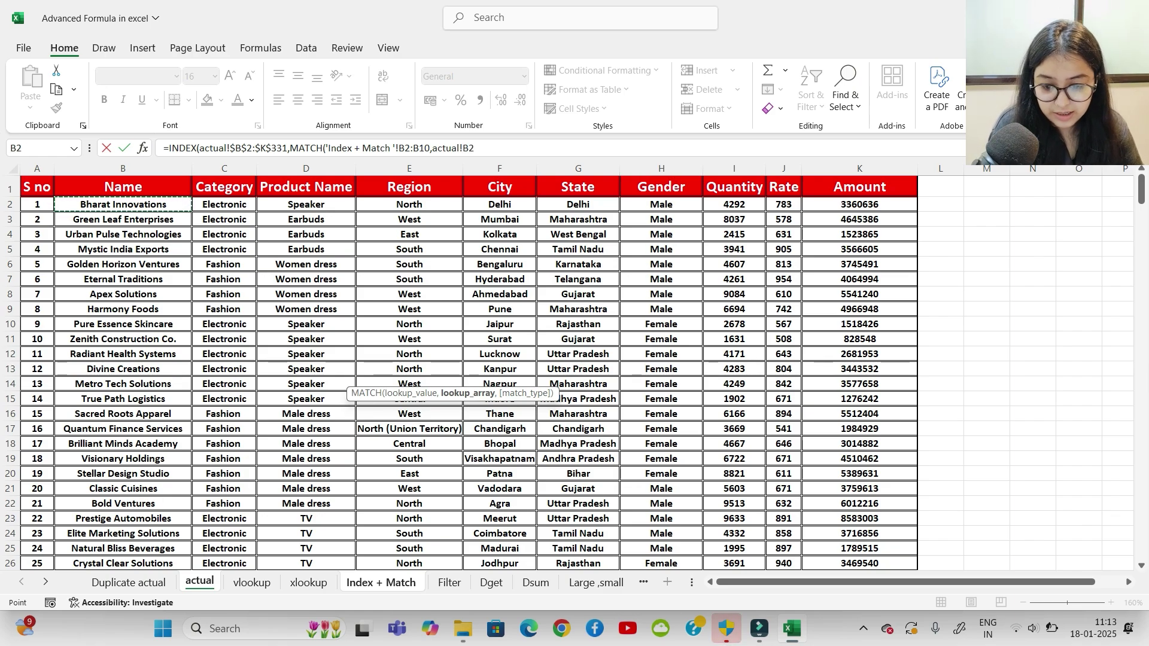
key(ctrl+shift+Down)
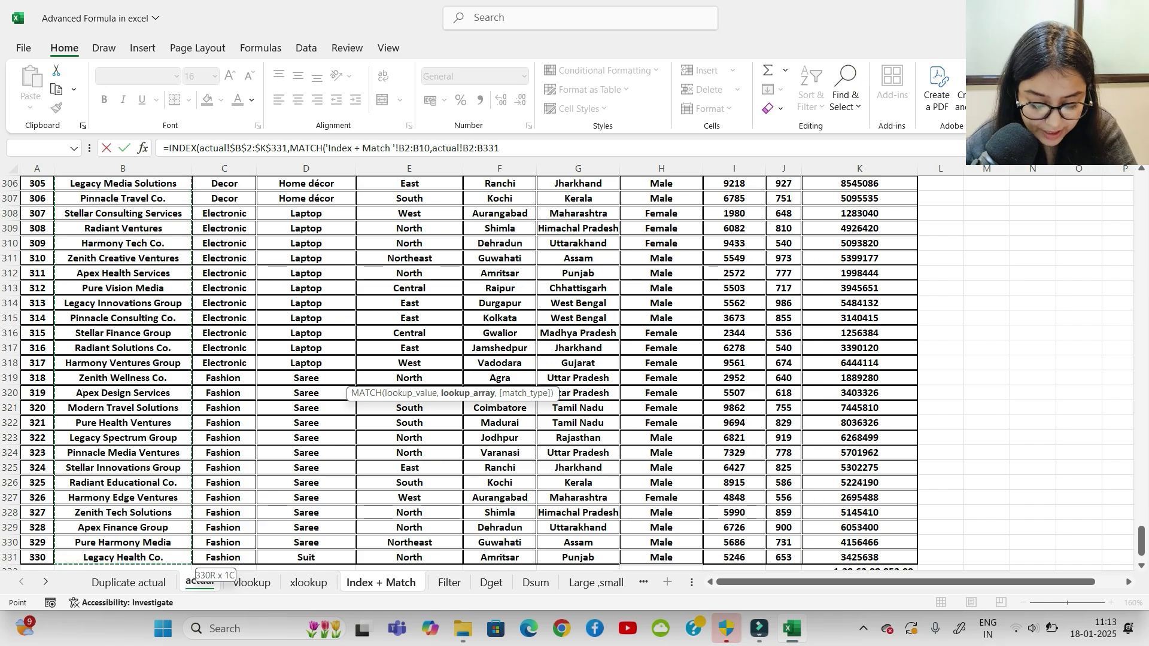
key(F4)
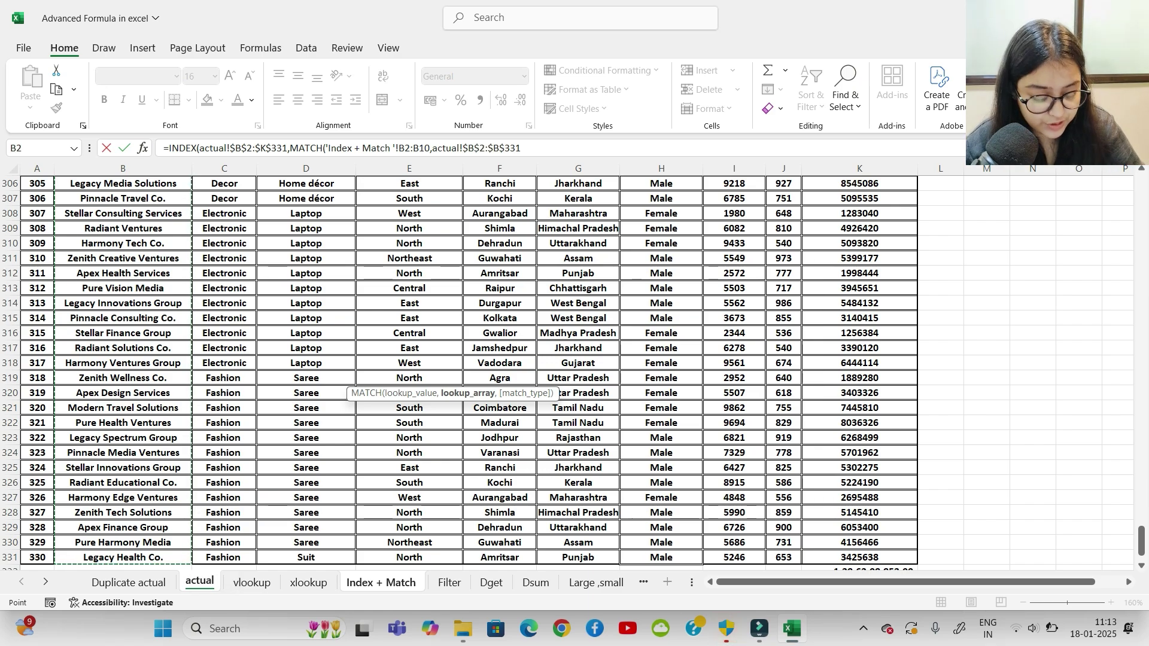
text(,)
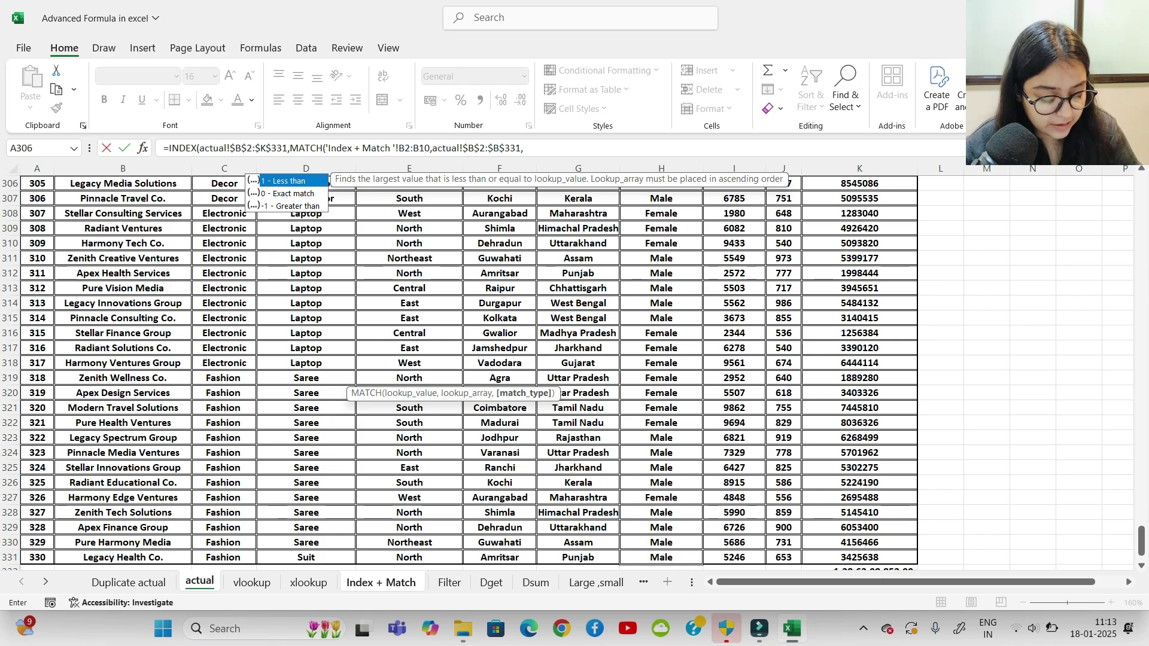
key(Down)
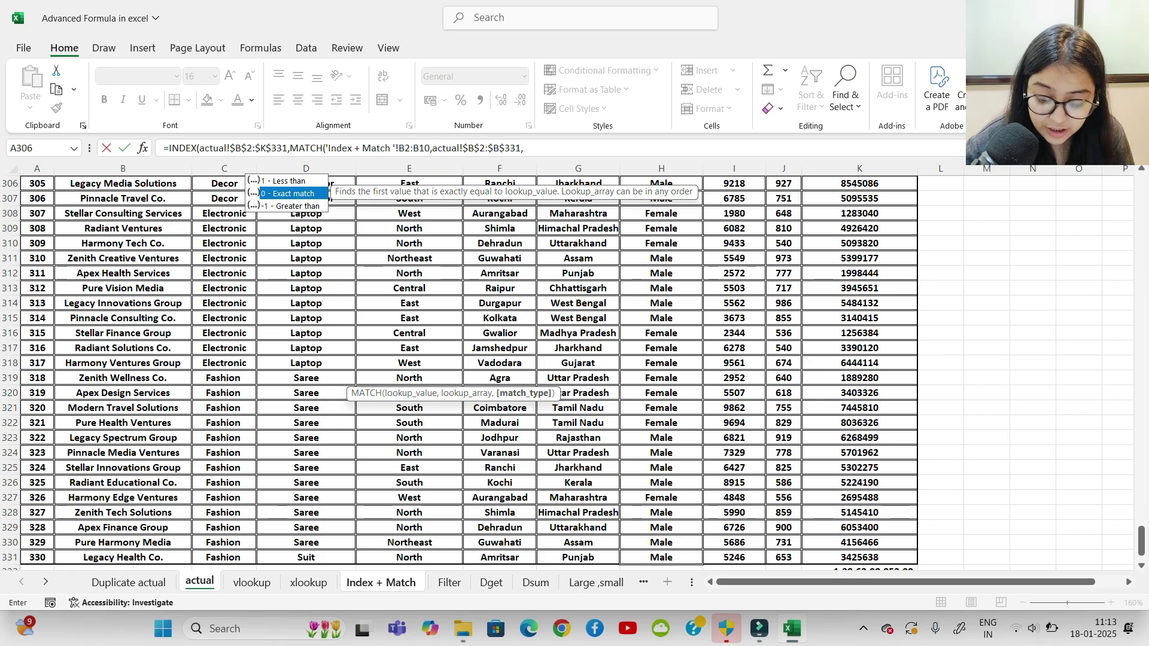
text(0),)
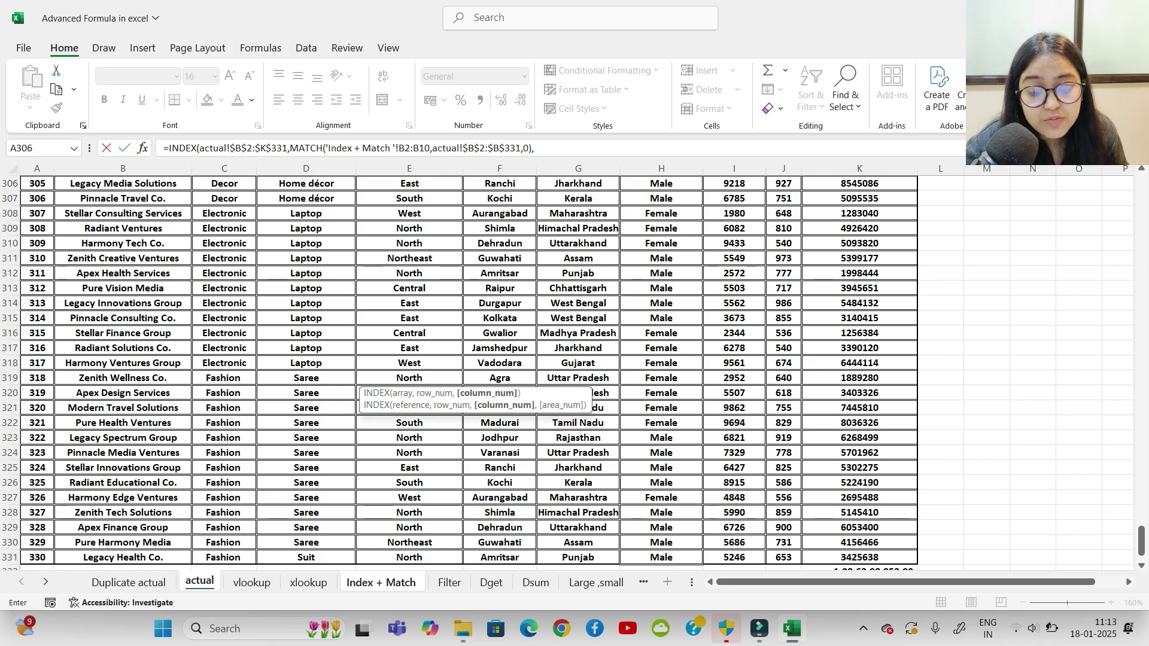
click(381, 582)
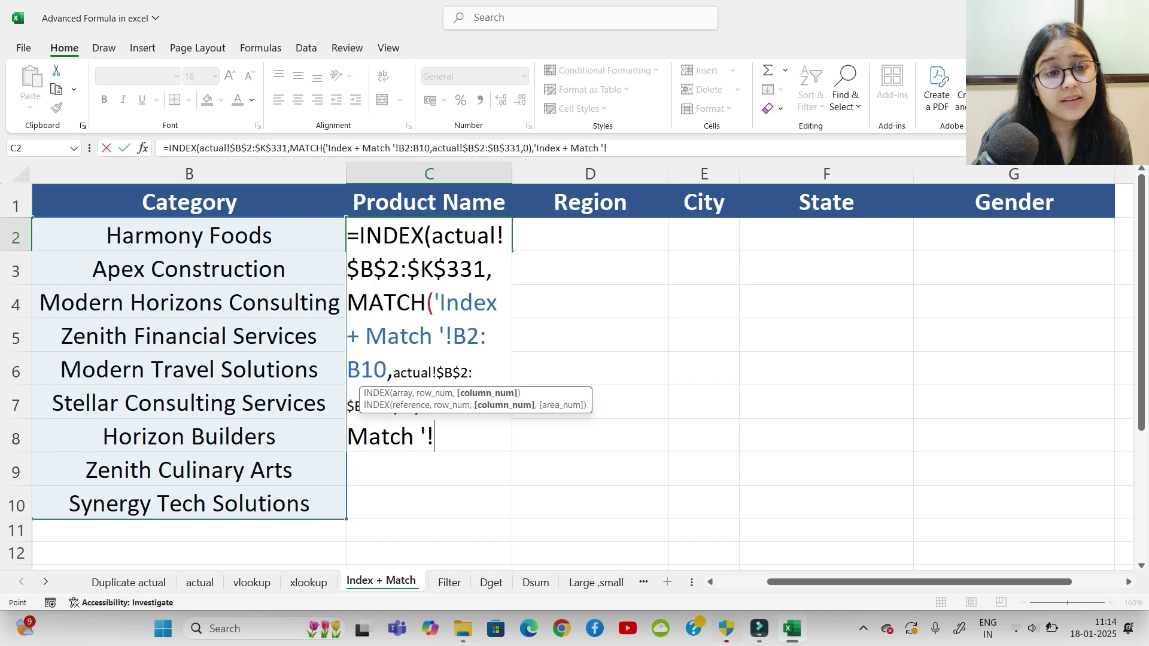
Step: Fix the broken formula ending and begin a second MATCH for the column number
text(match)
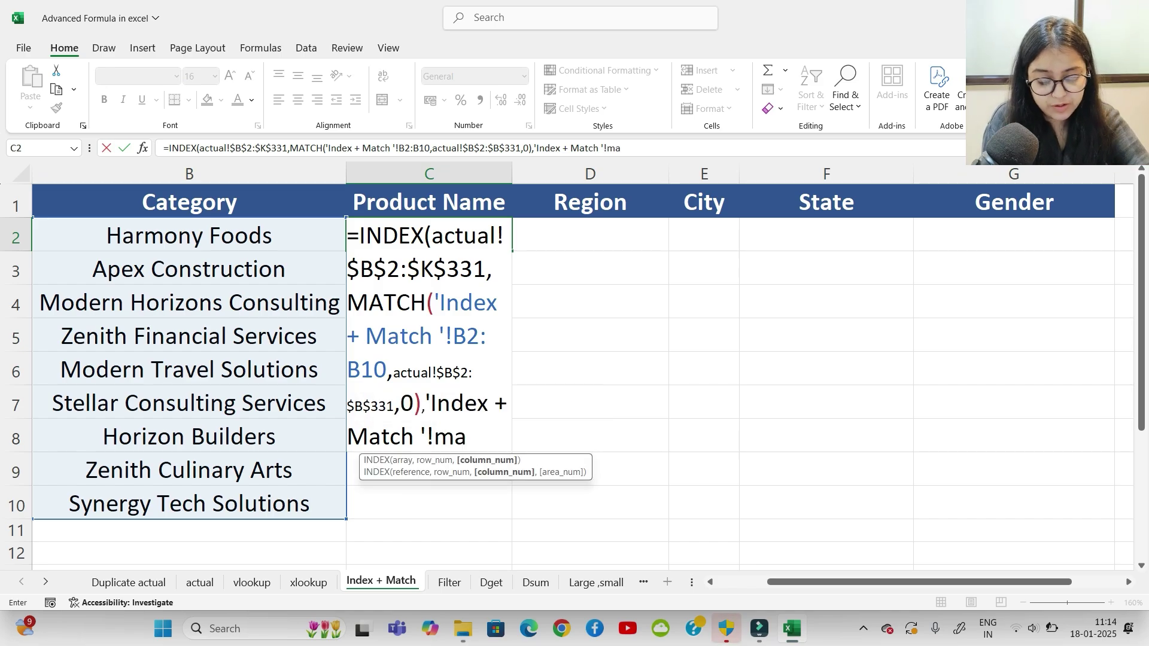
key(Return)
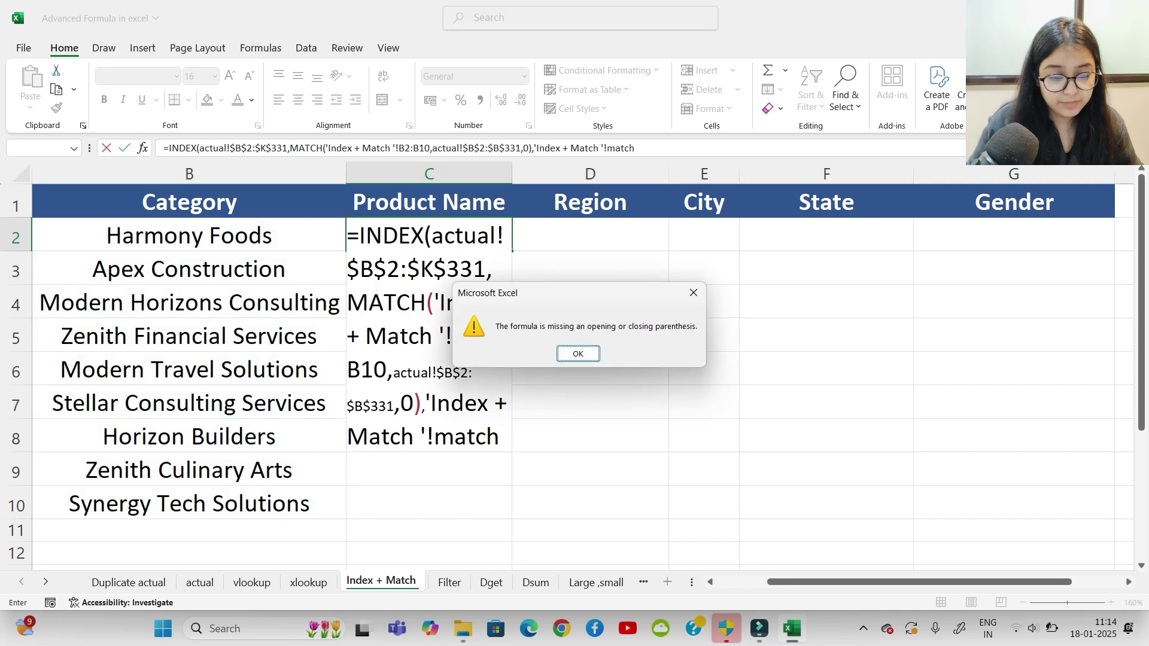
key(Return)
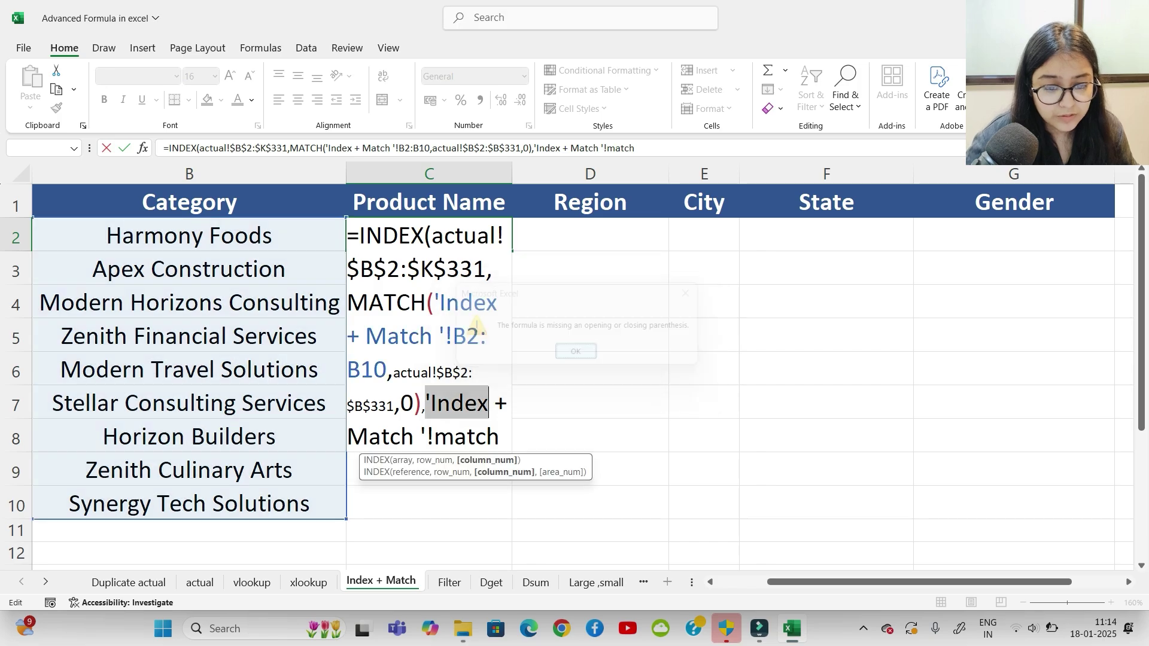
click(636, 149)
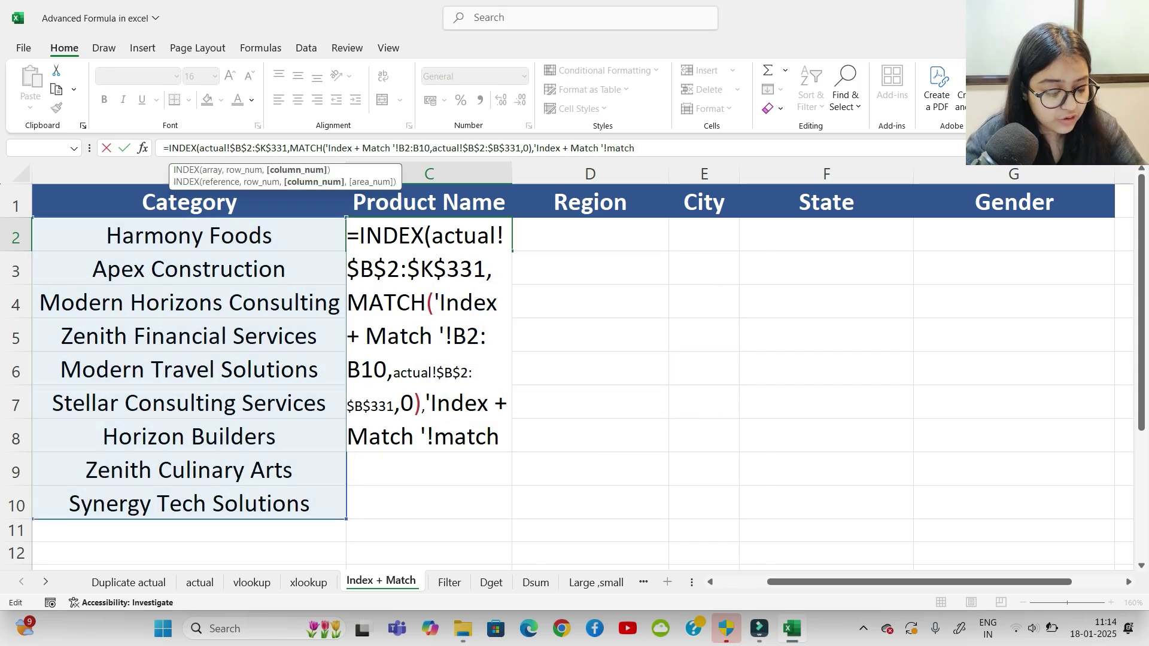
key(BackSpace)
key(BackSpace)
key(BackSpace)
key(BackSpace)
key(BackSpace)
key(BackSpace)
key(BackSpace)
key(BackSpace)
key(BackSpace)
key(BackSpace)
key(BackSpace)
key(BackSpace)
key(BackSpace)
key(BackSpace)
key(BackSpace)
key(BackSpace)
key(BackSpace)
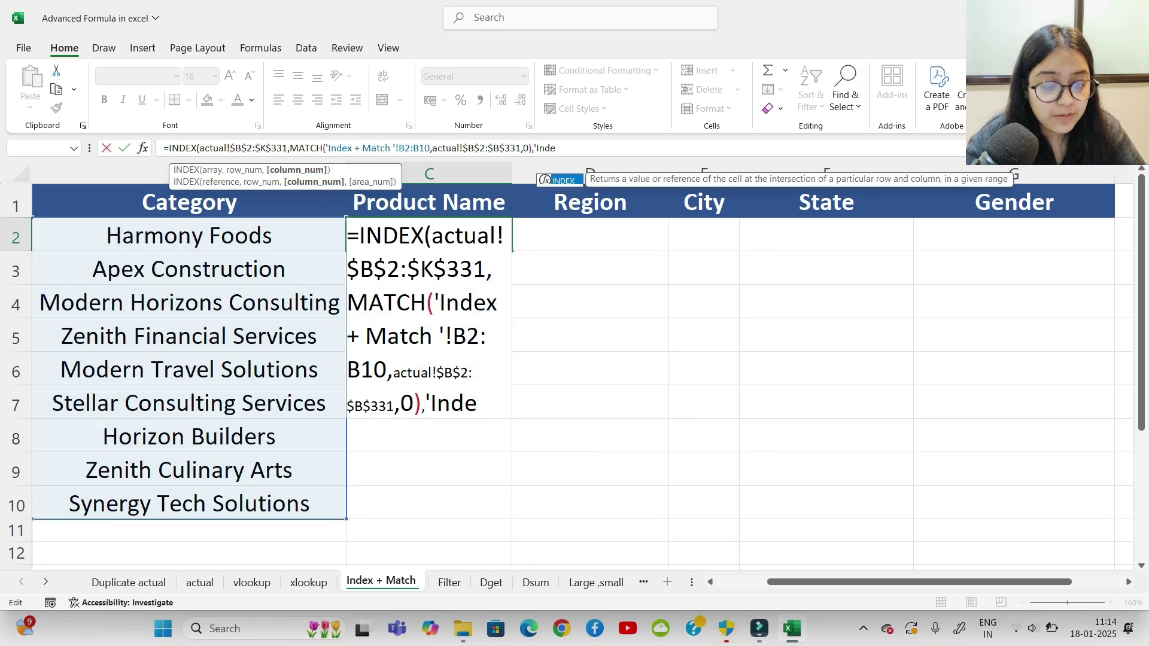
key(BackSpace)
key(BackSpace)
key(BackSpace)
key(BackSpace)
text(m)
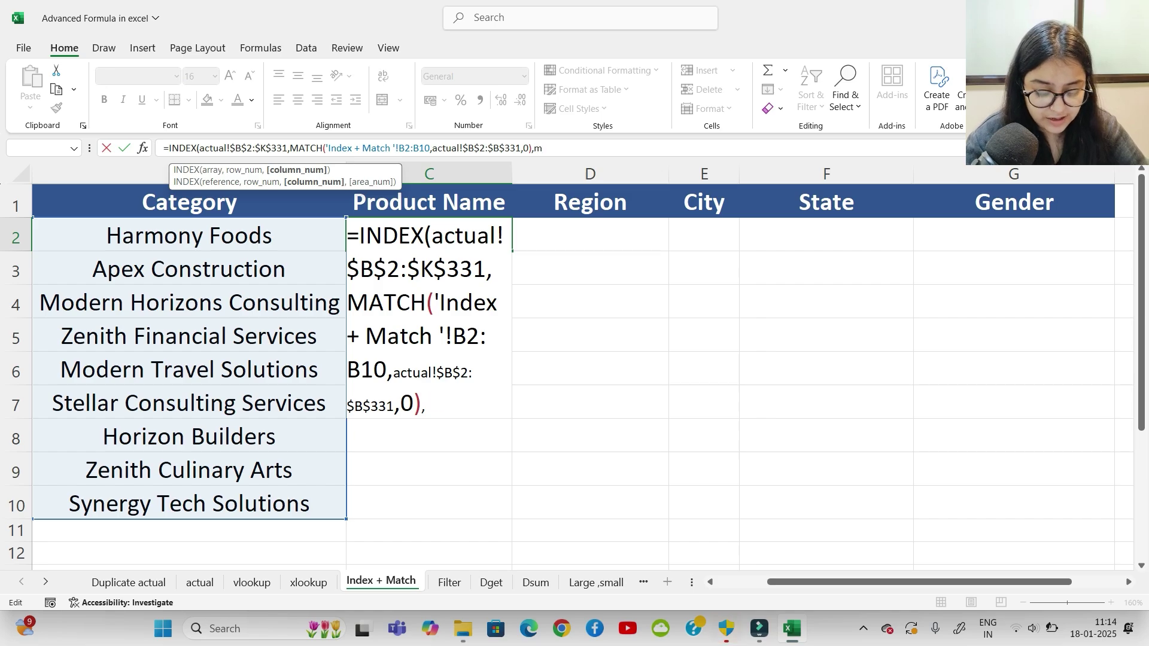
text(atch)
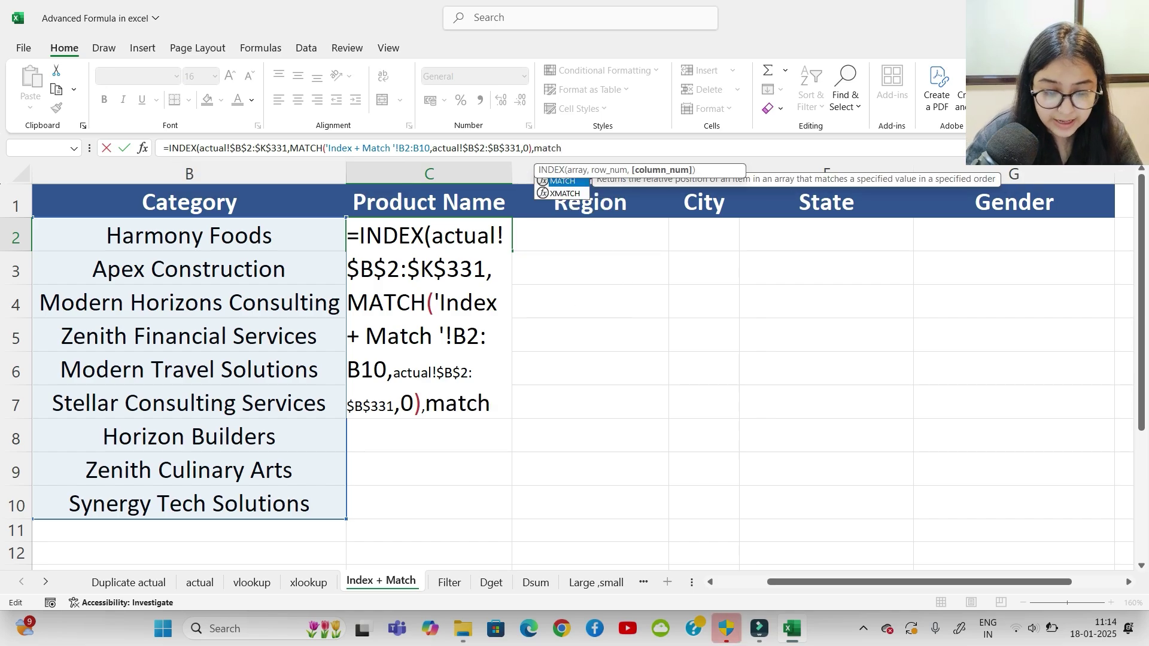
key(Tab)
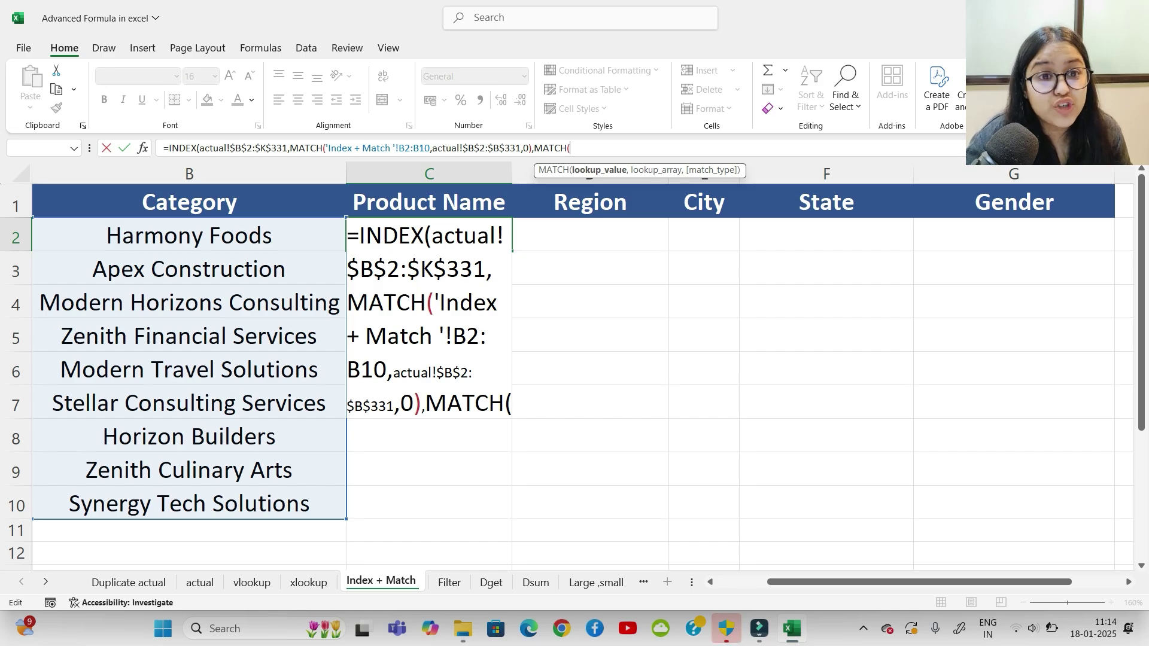
Step: Match headers C1:G1 exactly against actual!$B$1:$K$1, close the parentheses and commit
drag(429, 202, 1013, 202)
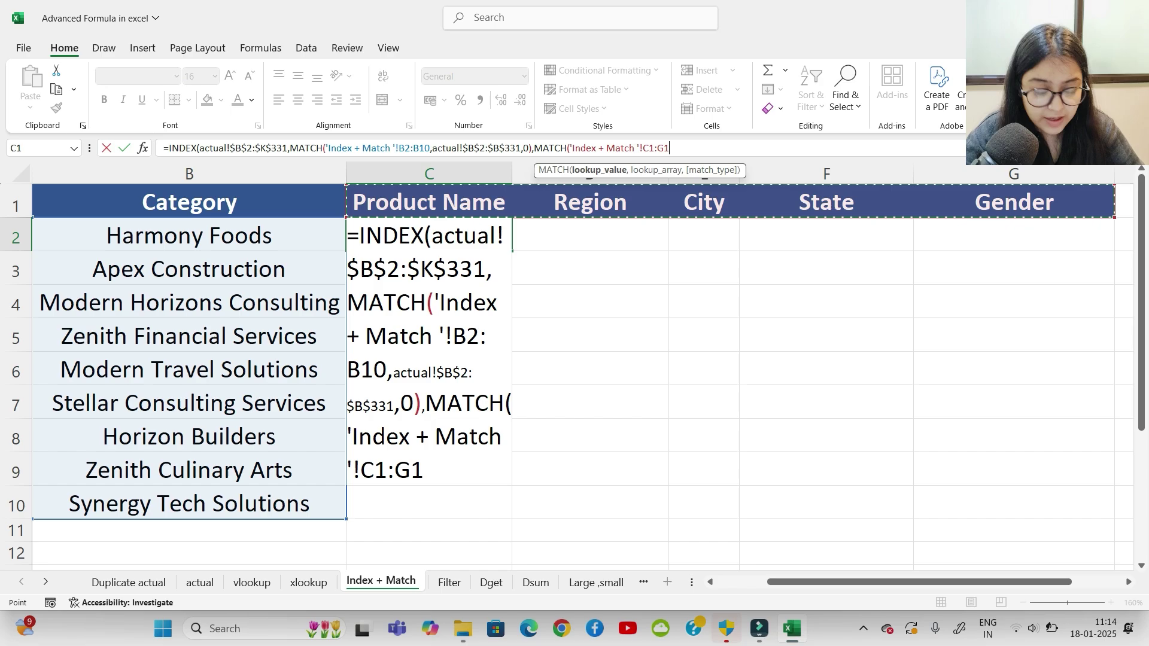
text(,)
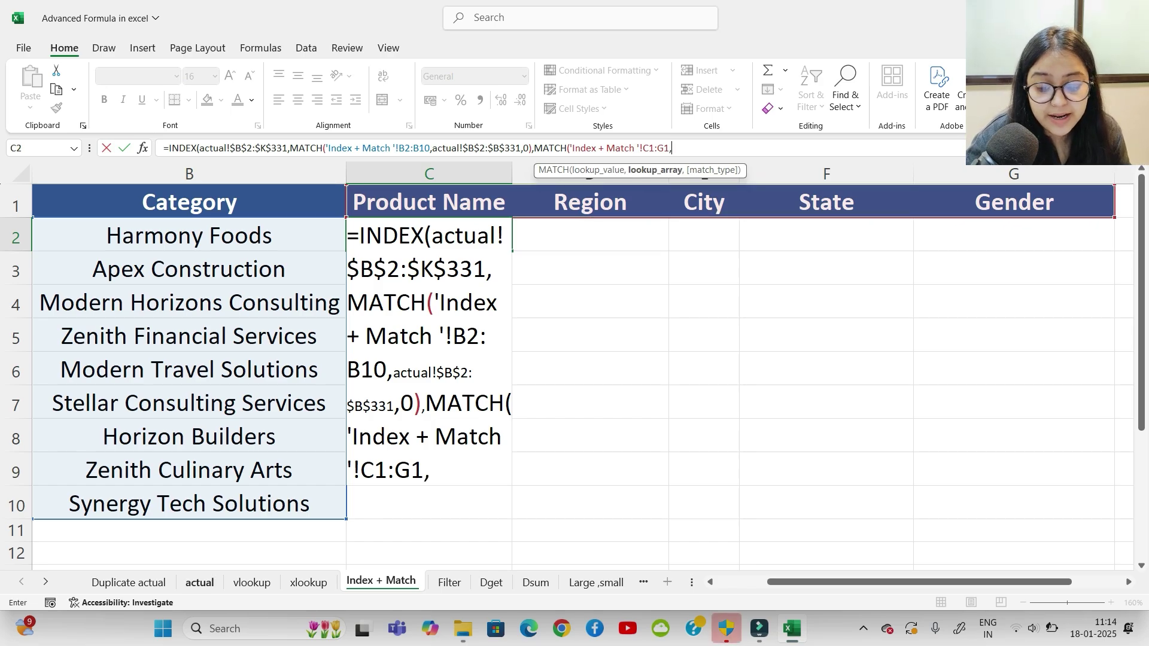
click(199, 581)
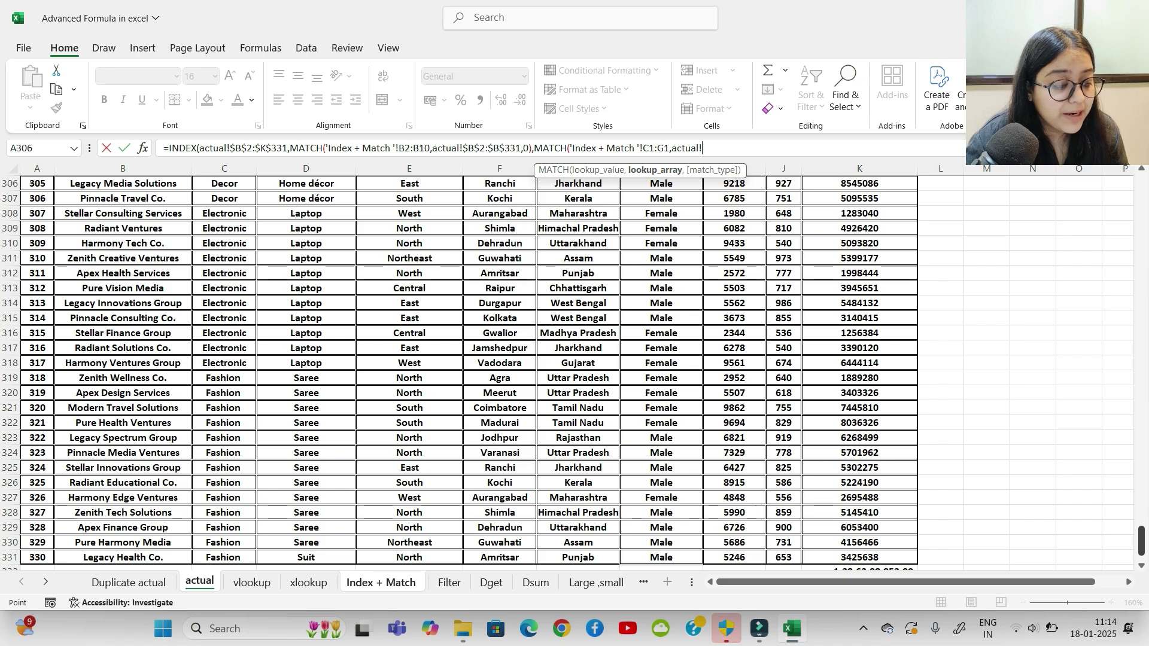
drag(1141, 542, 1142, 188)
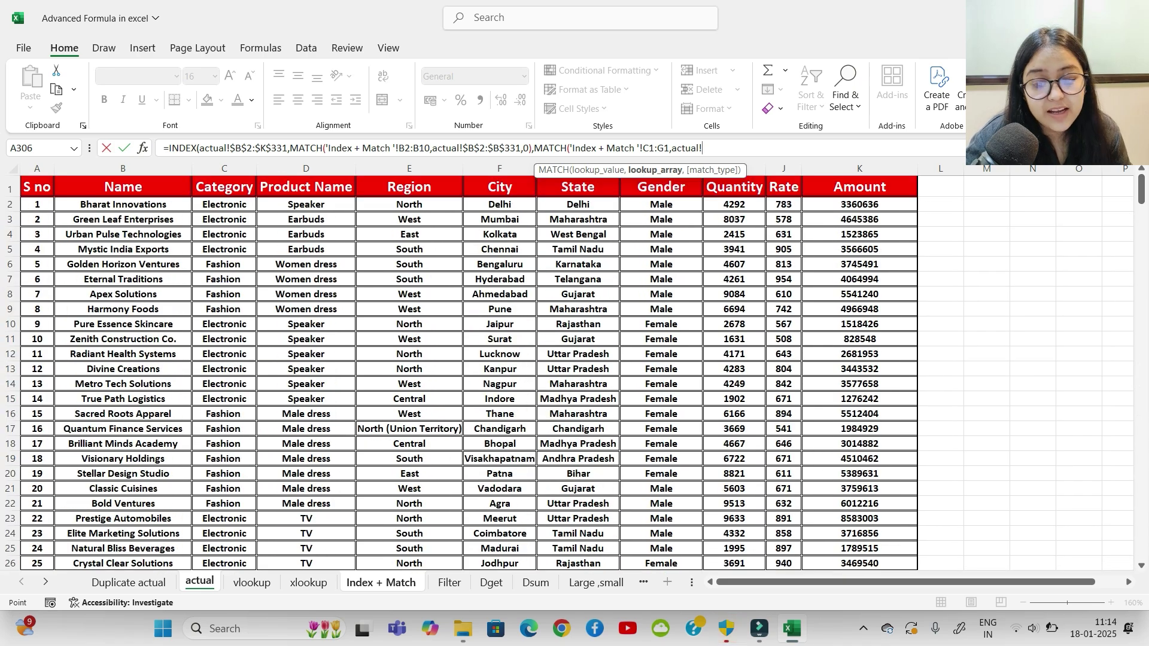
drag(122, 186, 910, 190)
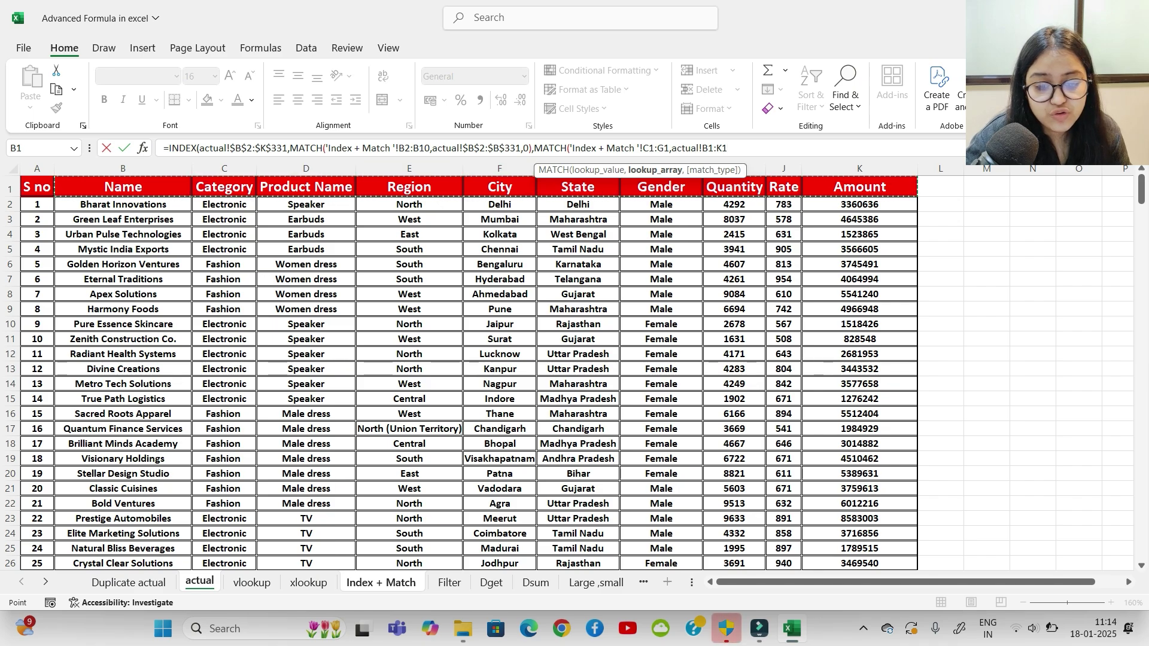
key(F4)
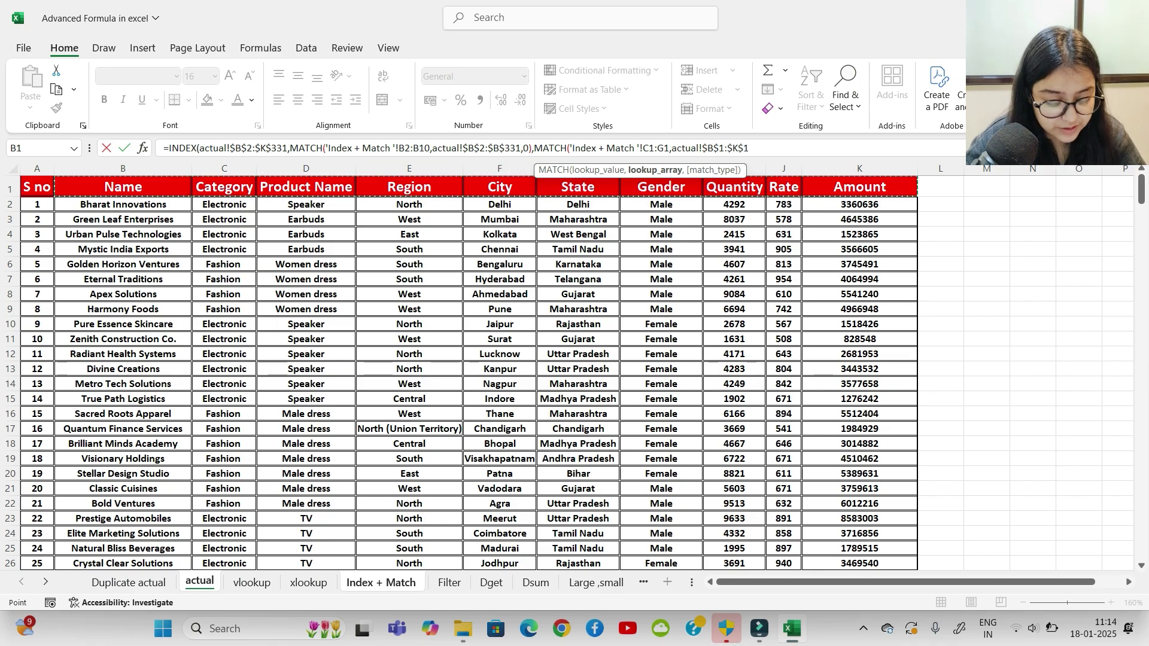
text(,)
key(Down)
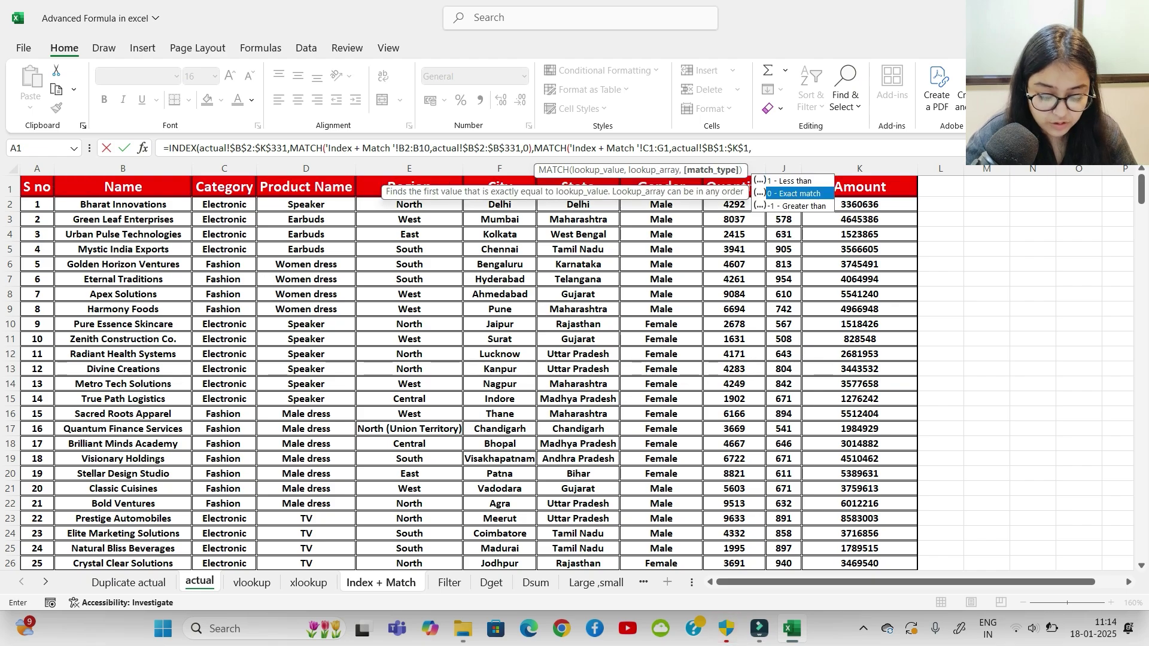
key(Tab)
text())
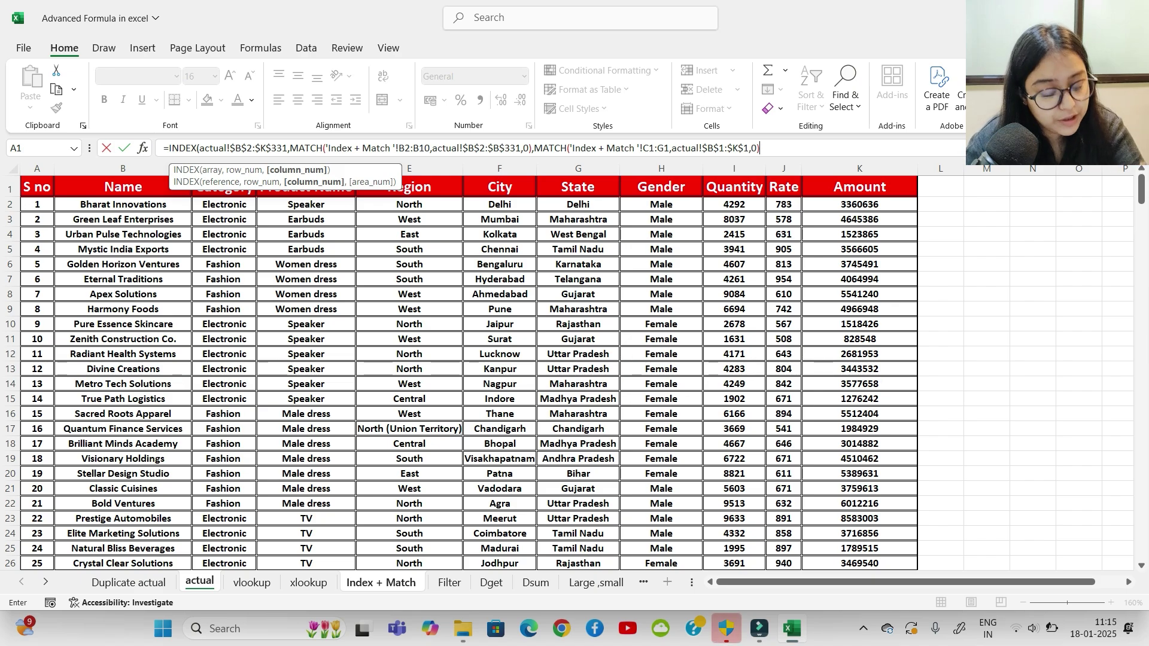
text())
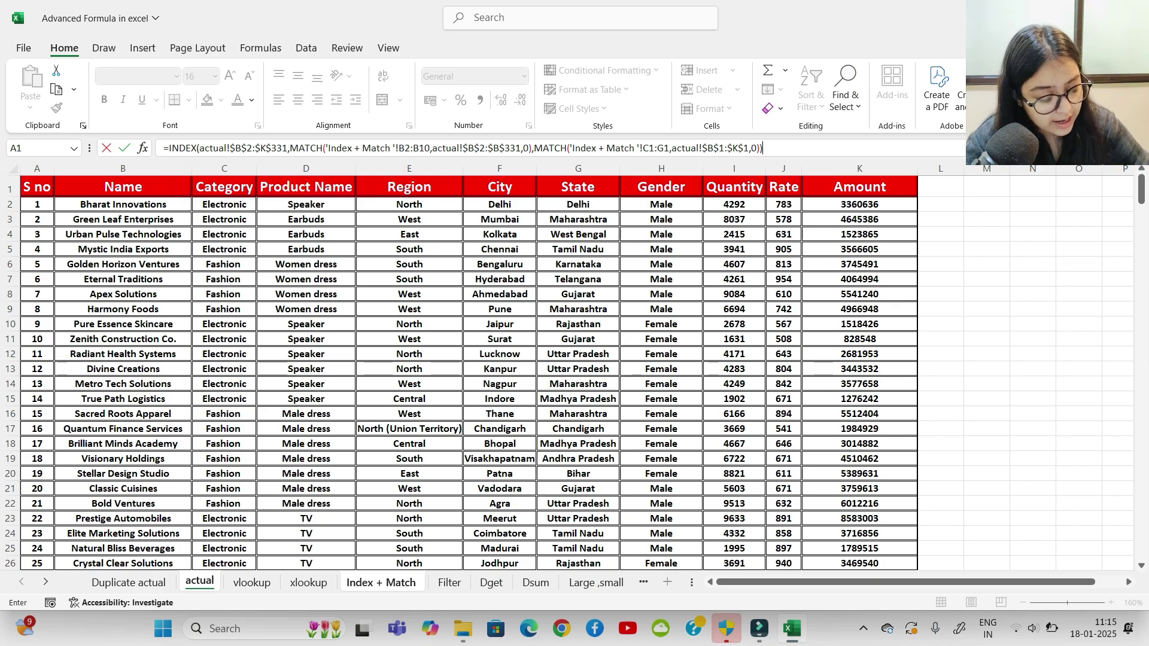
key(Return)
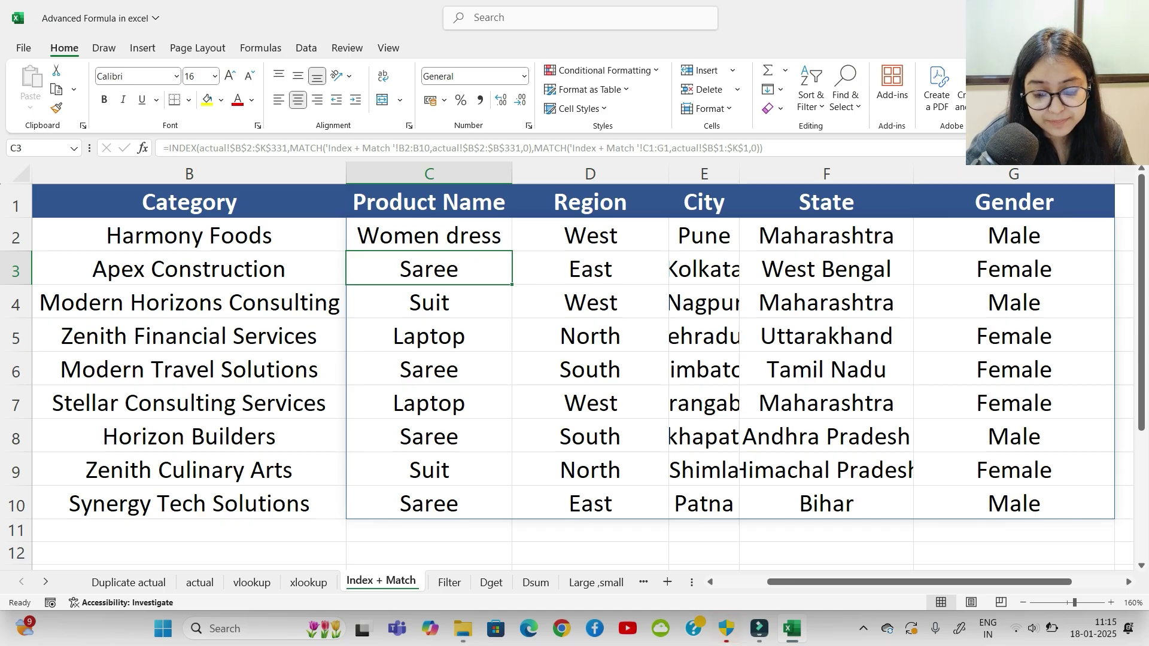
scroll(575, 377, down, 1)
click(190, 429)
click(189, 404)
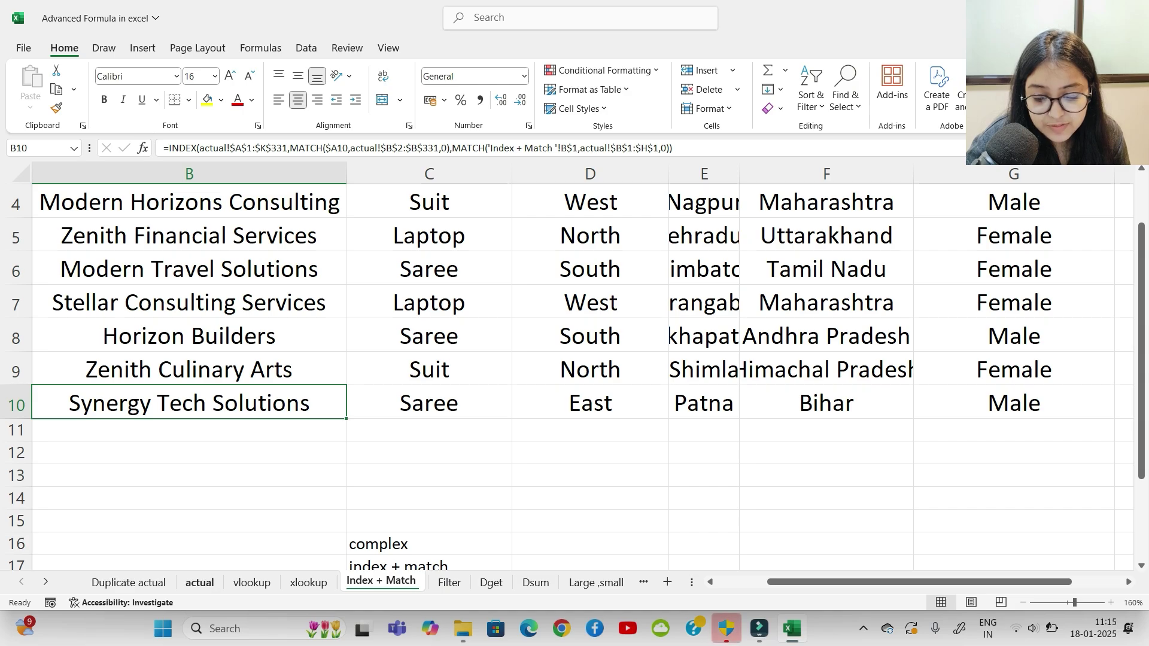
click(309, 583)
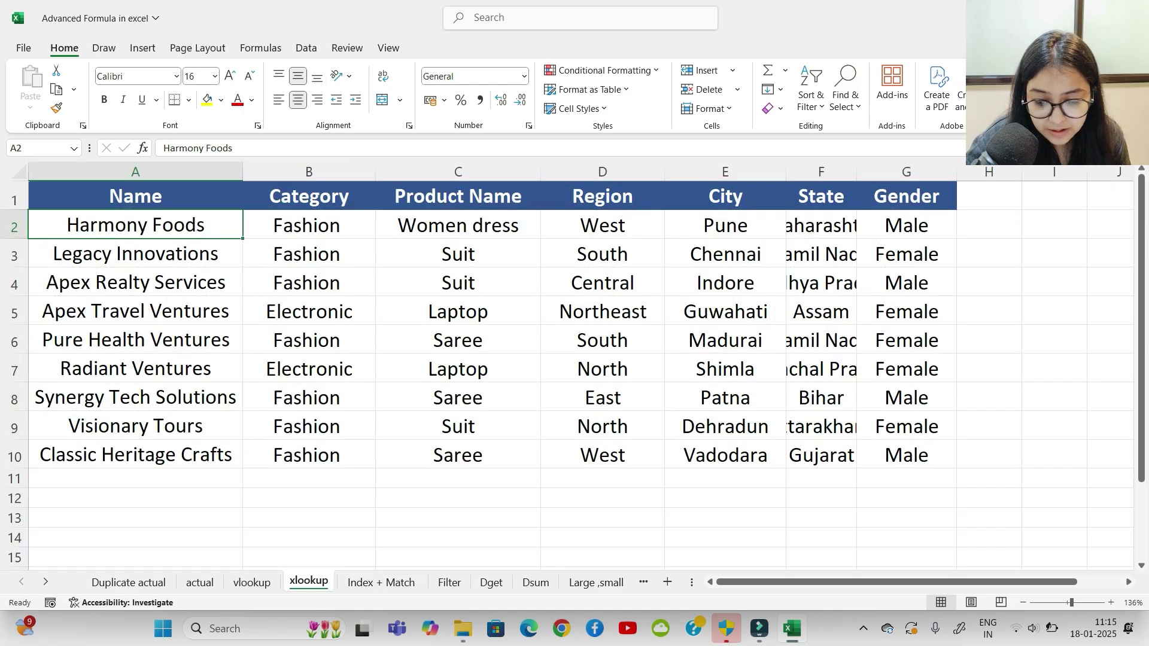
click(135, 397)
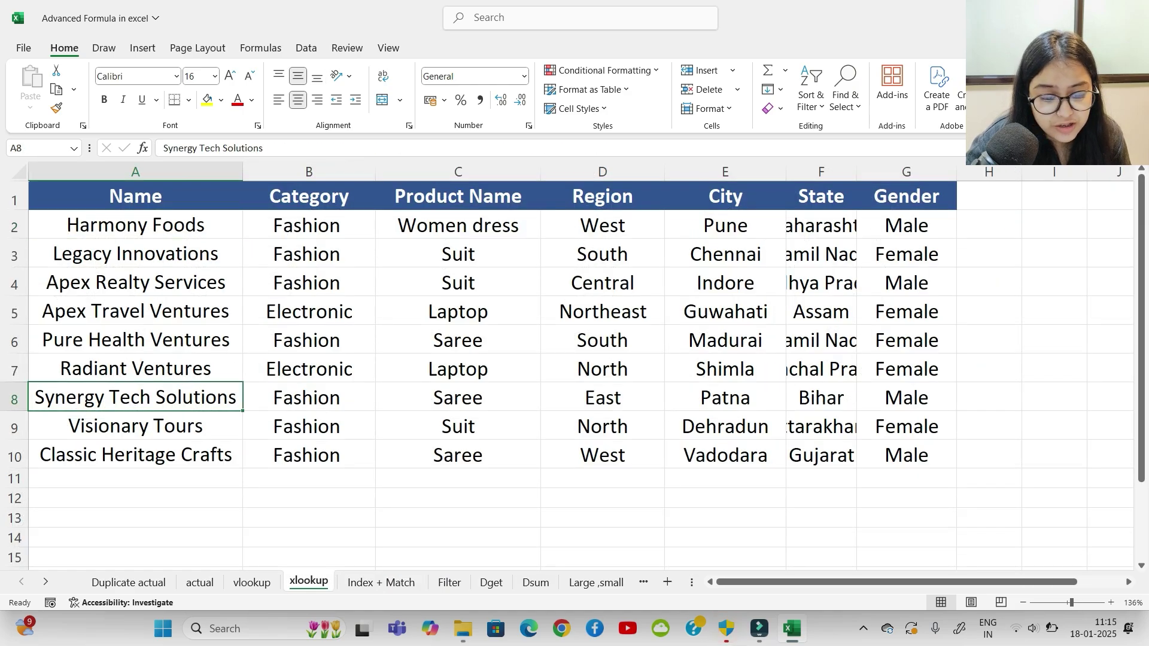
click(309, 397)
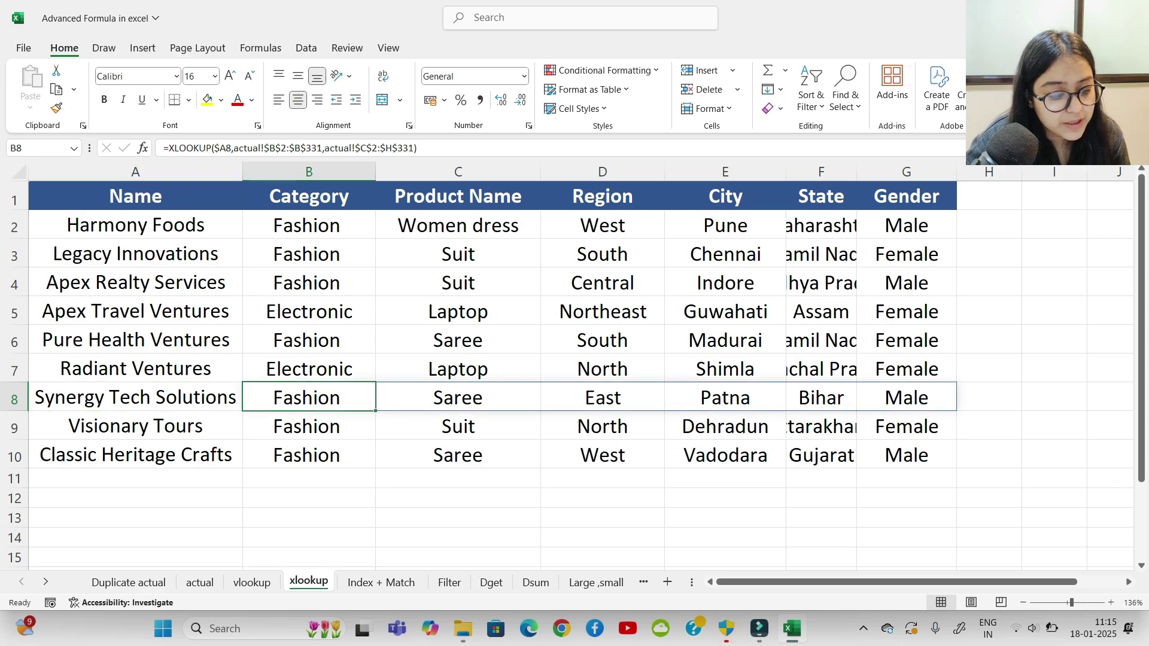
click(380, 582)
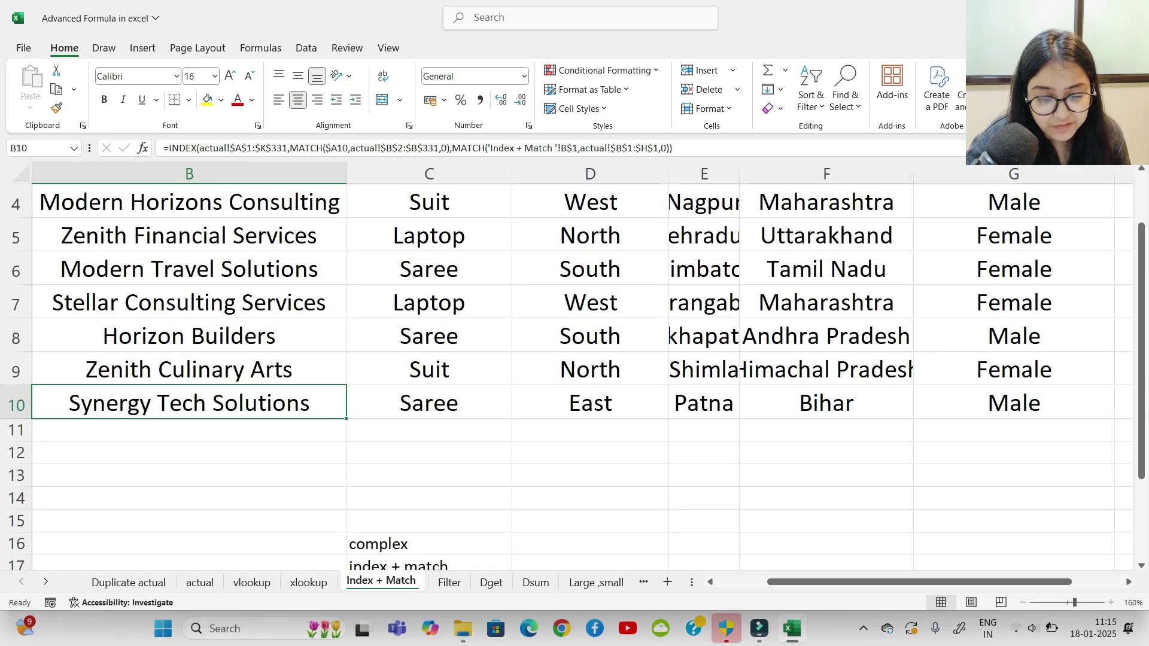
click(429, 403)
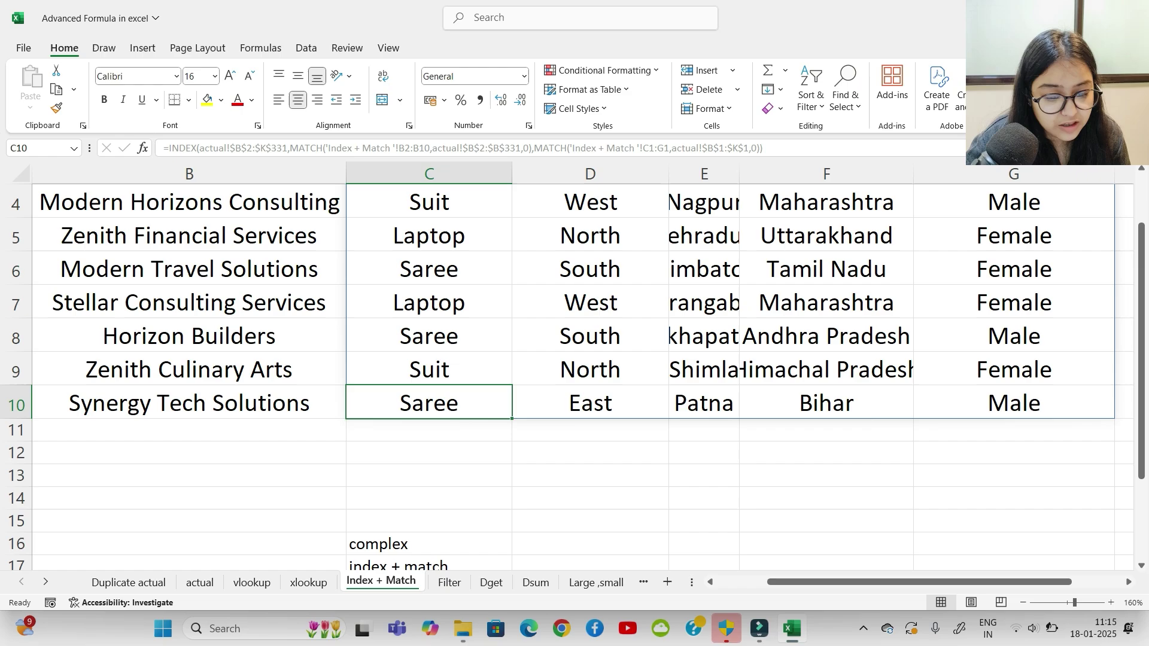
scroll(575, 371, up, 1)
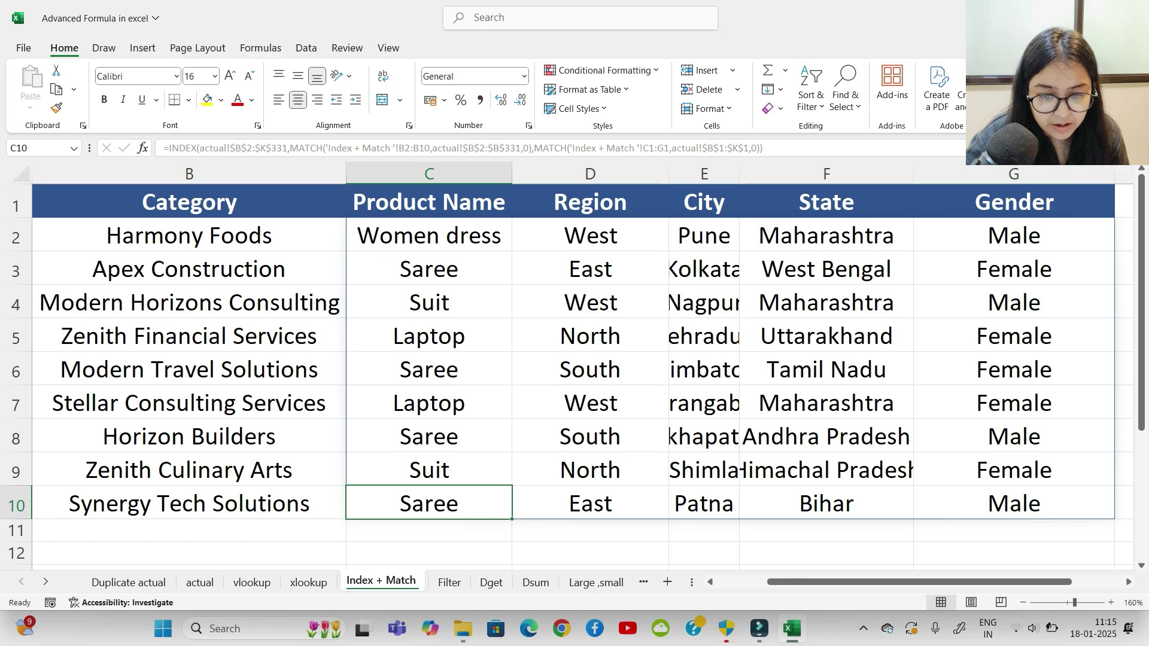
drag(920, 581, 868, 582)
Step: Inspect the Category formulas in column B and the ranges referenced by C2's formula
click(441, 553)
click(441, 236)
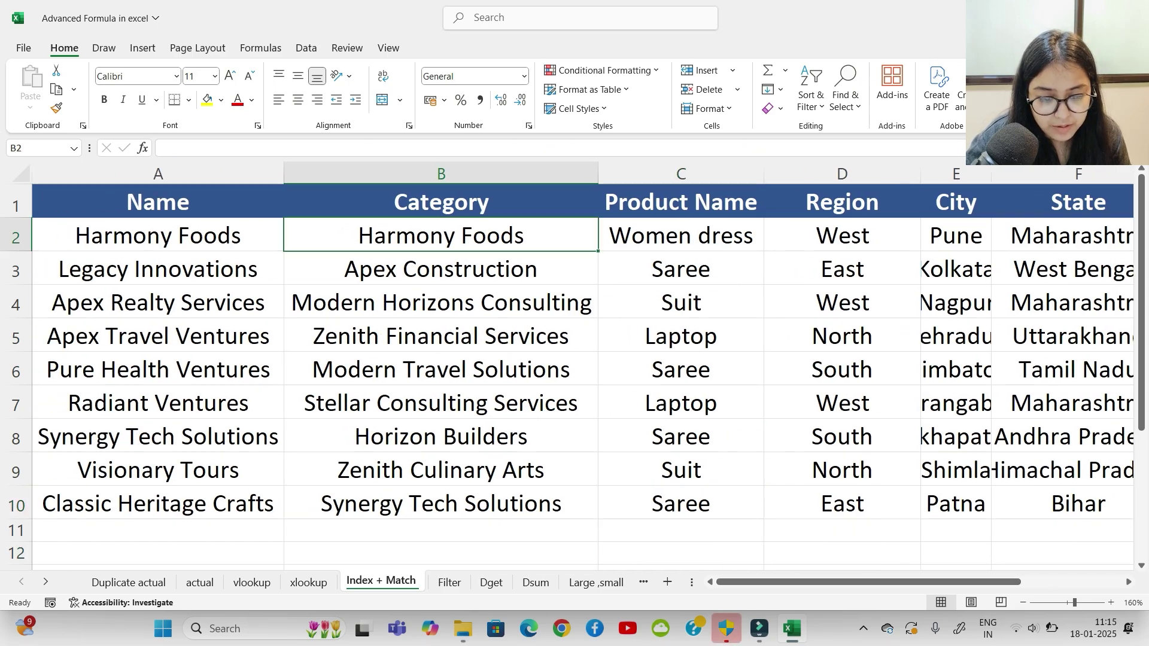
click(441, 369)
click(441, 436)
click(442, 470)
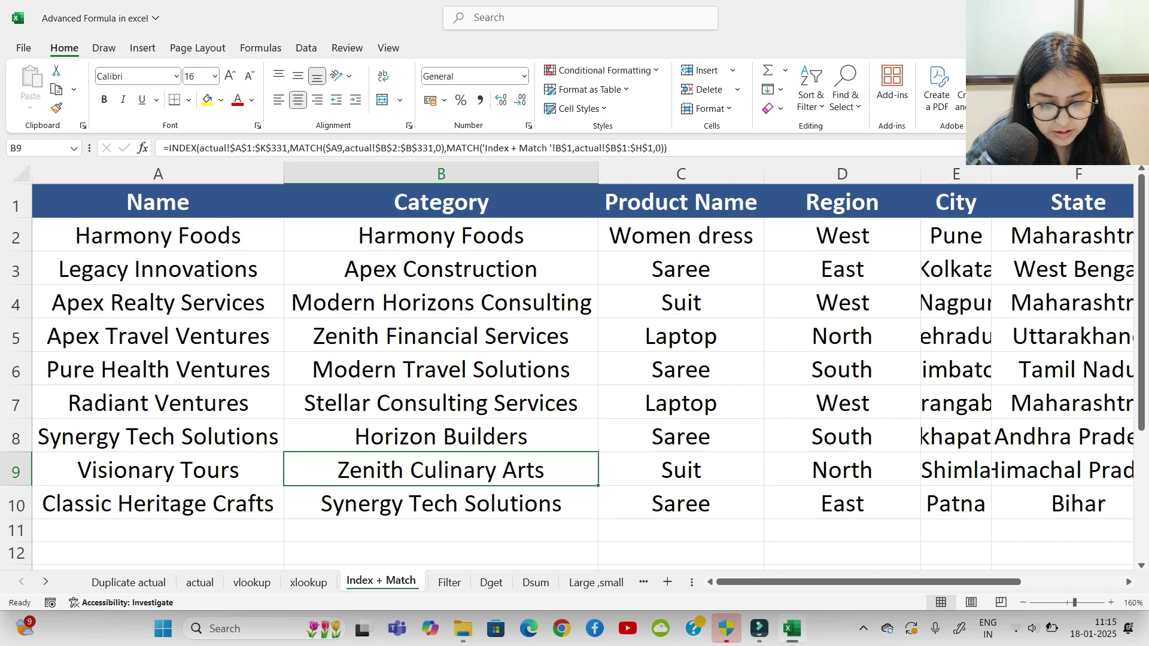
click(441, 503)
click(441, 369)
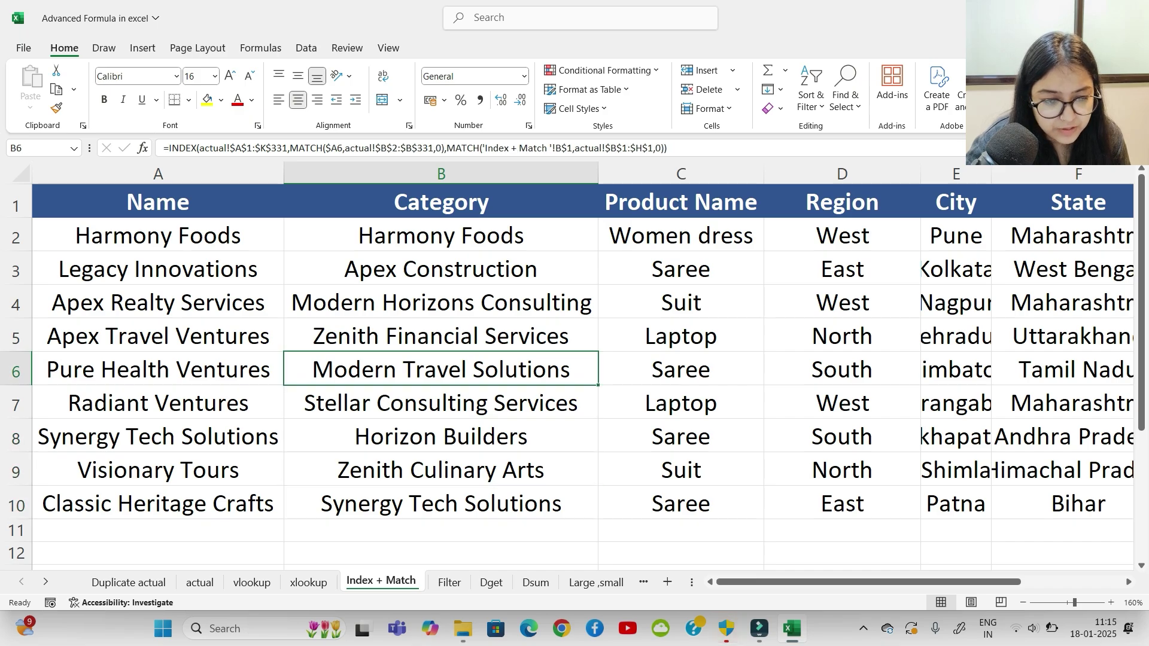
click(682, 235)
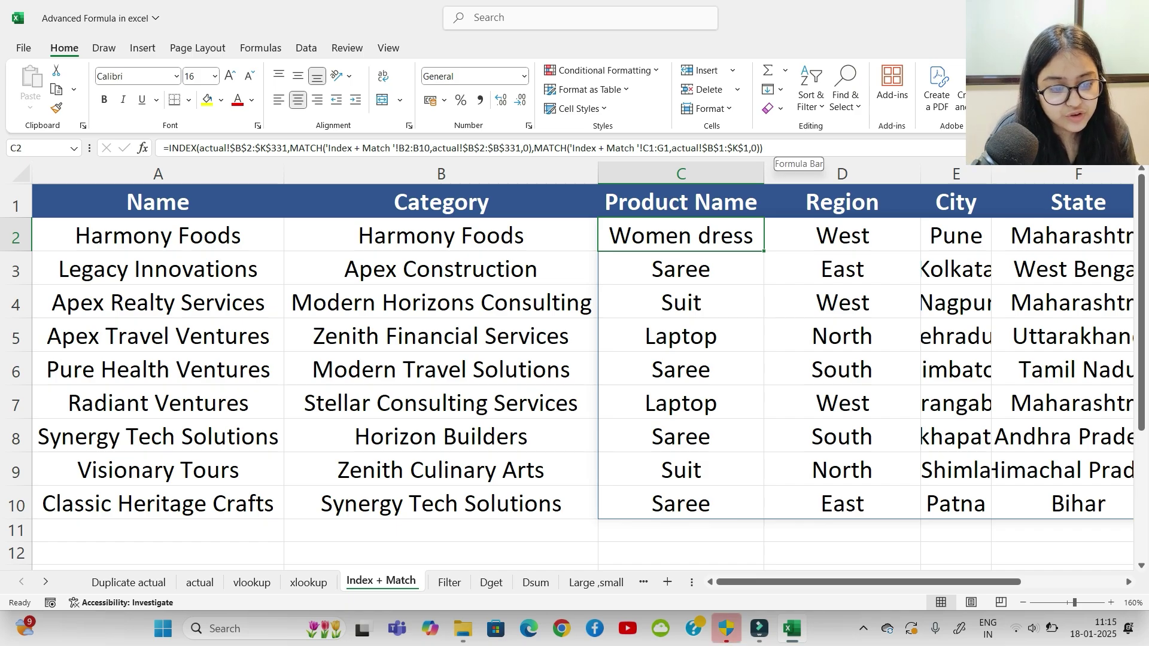
click(774, 148)
click(441, 268)
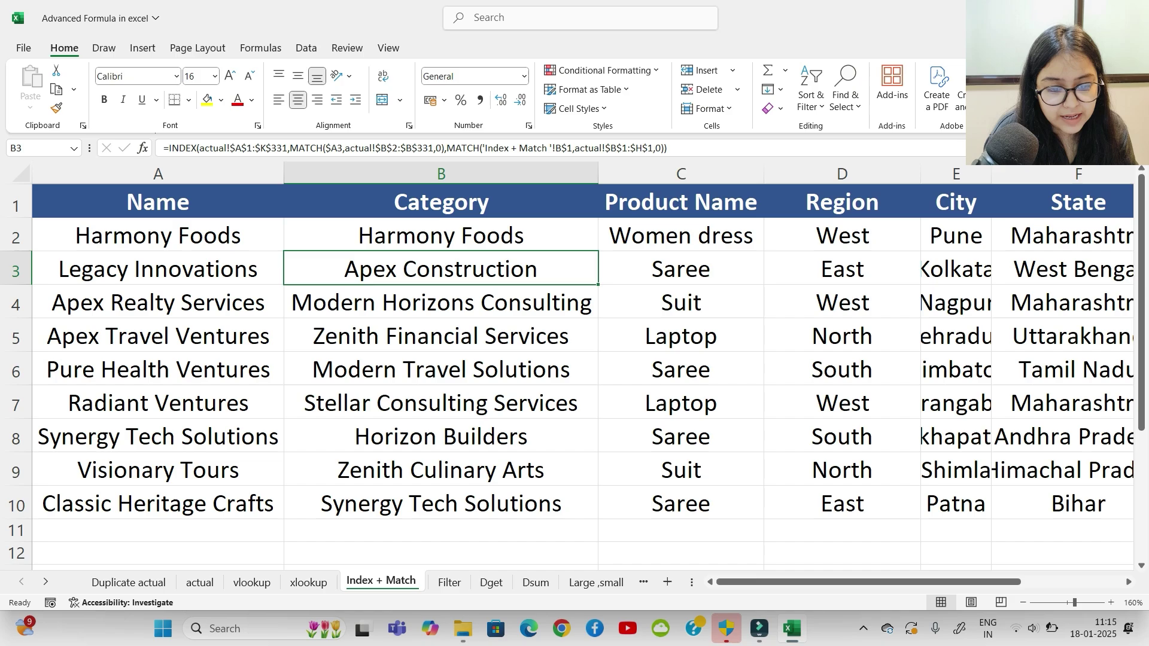
Step: Delete then restore the Category column, and select the results from Category to State
click(589, 174)
key(ctrl+minus)
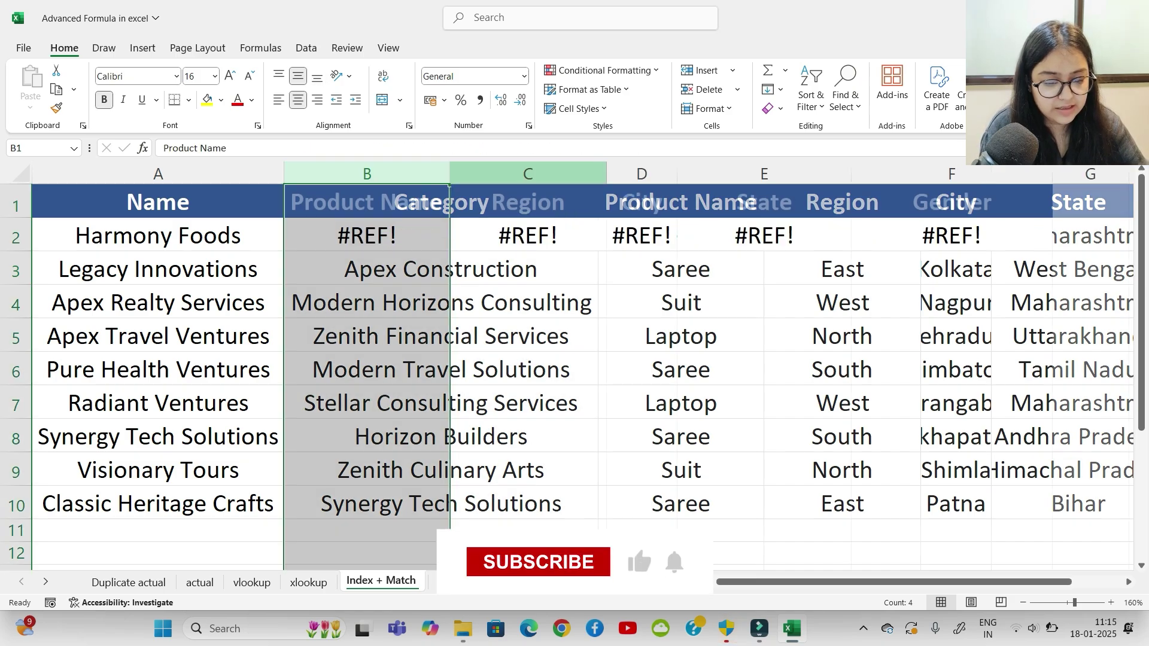
key(ctrl+z)
key(ctrl+z)
key(ctrl+z)
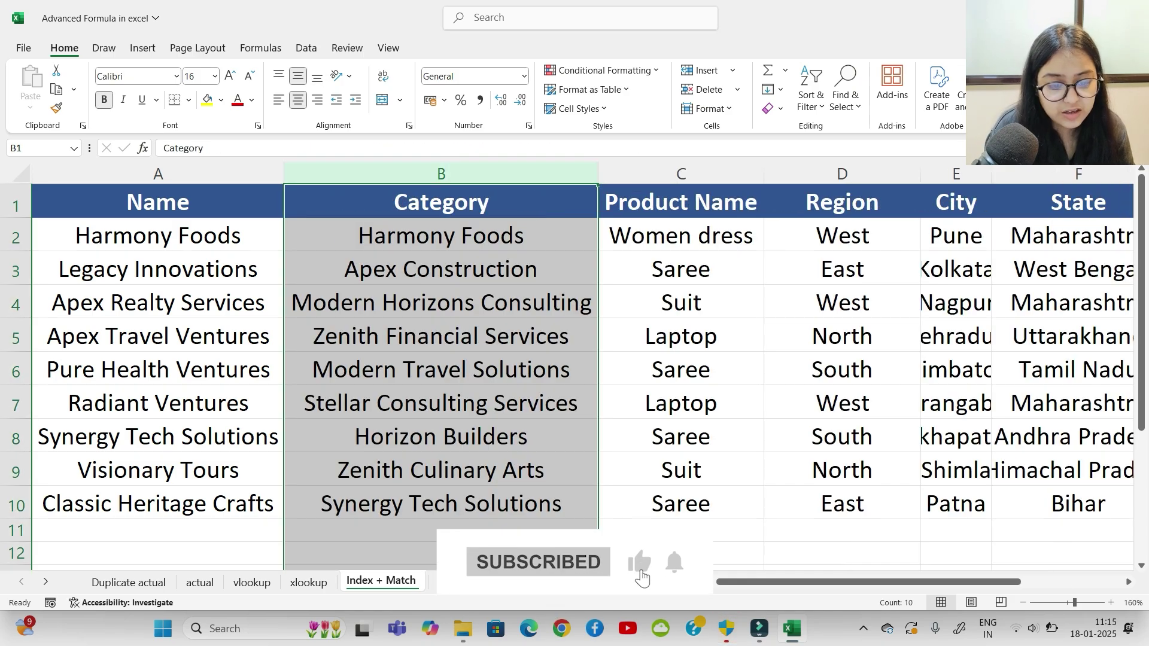
click(441, 269)
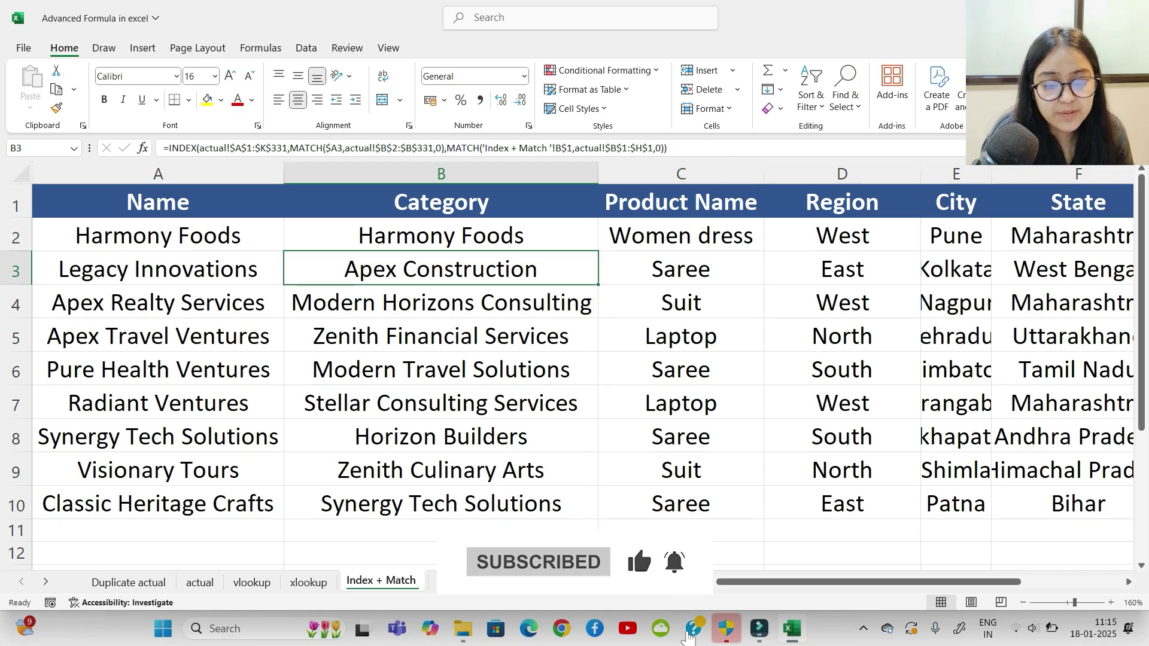
drag(441, 236, 954, 482)
Step: Clear the selected lookup results and select cell B2
key(Delete)
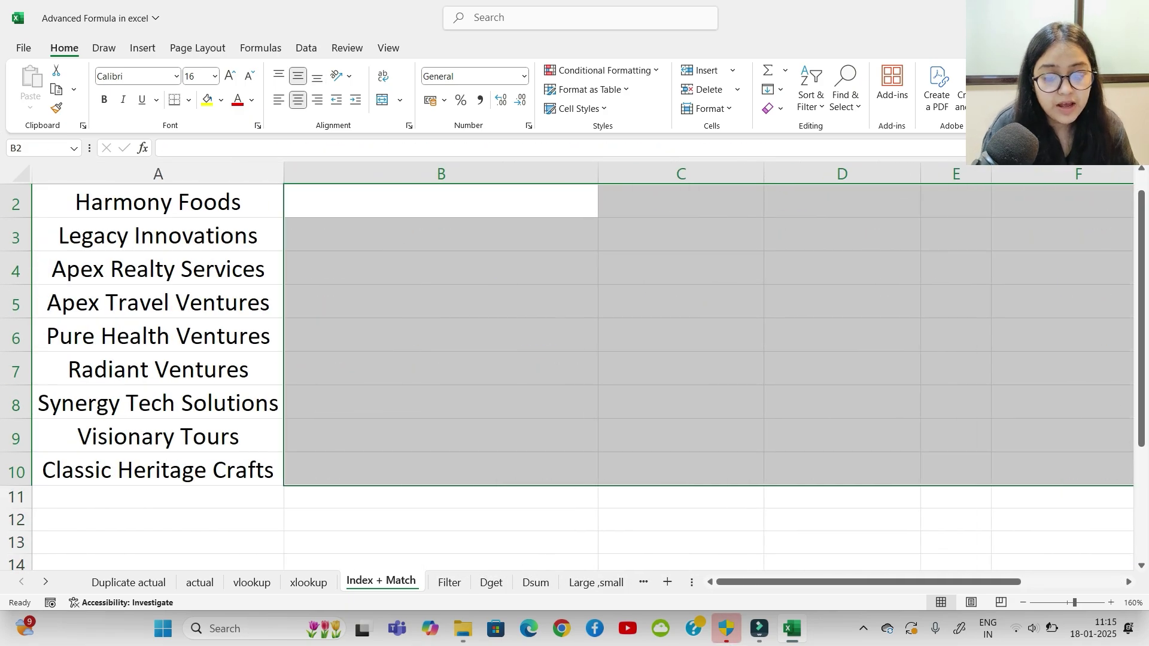
click(441, 402)
scroll(441, 401, up, 1)
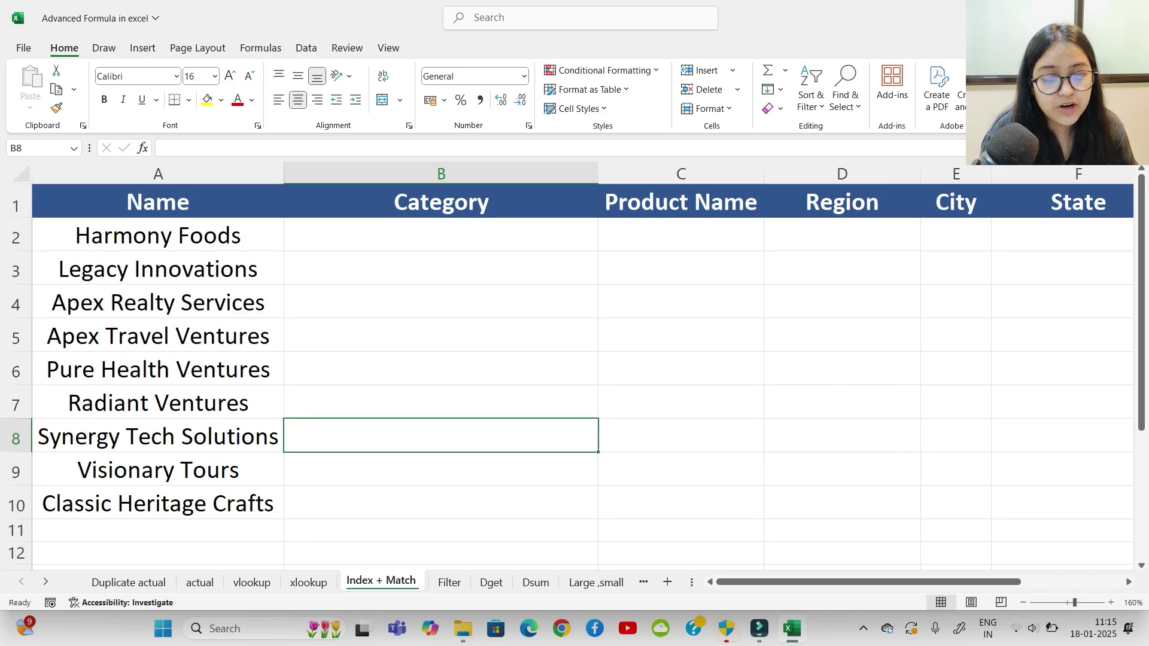
click(441, 236)
Step: Start =INDEX(actual!$B$2:$K$331,MATCH( with names A2:A10 as lookup values
text(=)
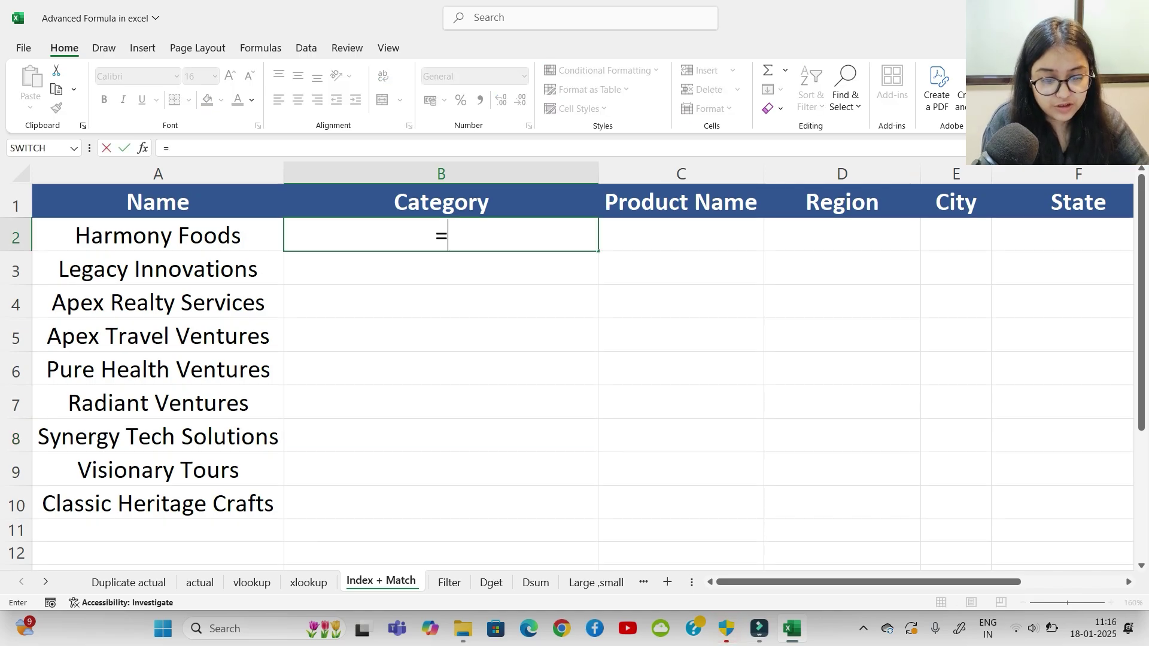
text(index)
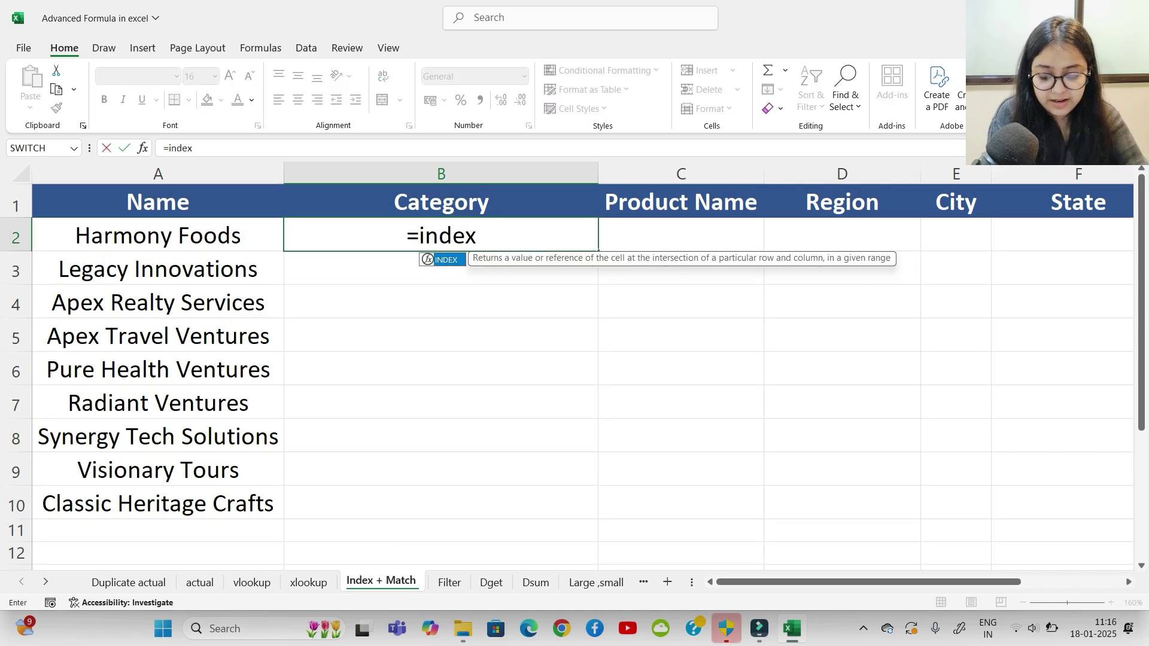
key(Tab)
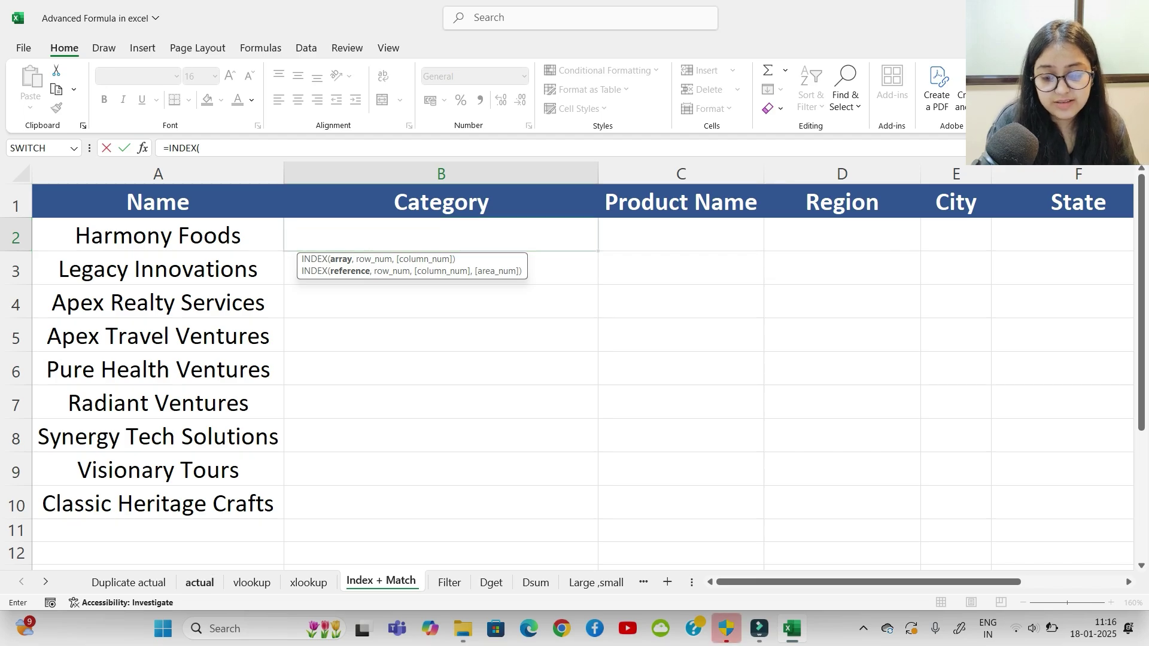
click(199, 582)
drag(122, 204, 859, 204)
key(ctrl+shift+Down)
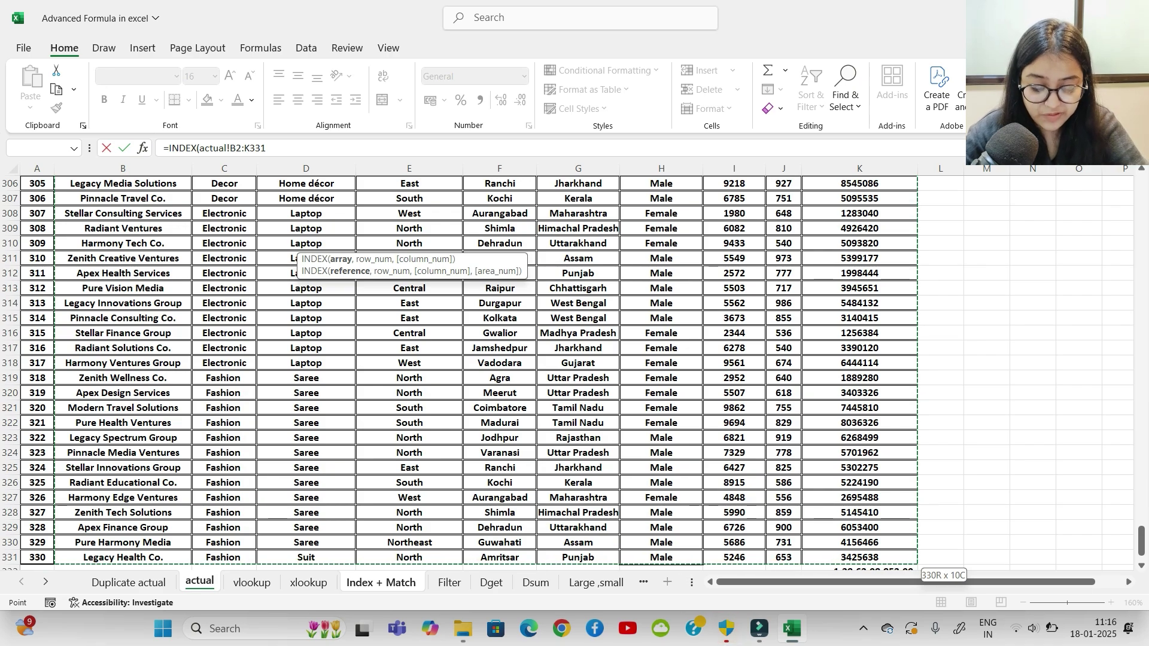
key(F4)
text(,)
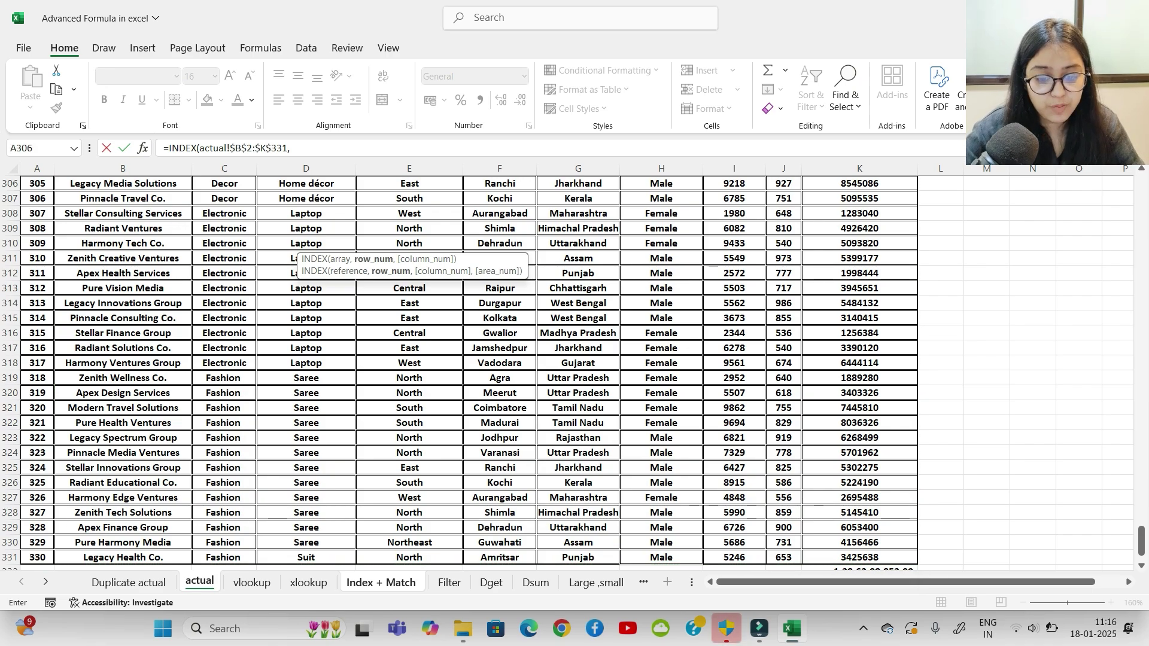
text(match)
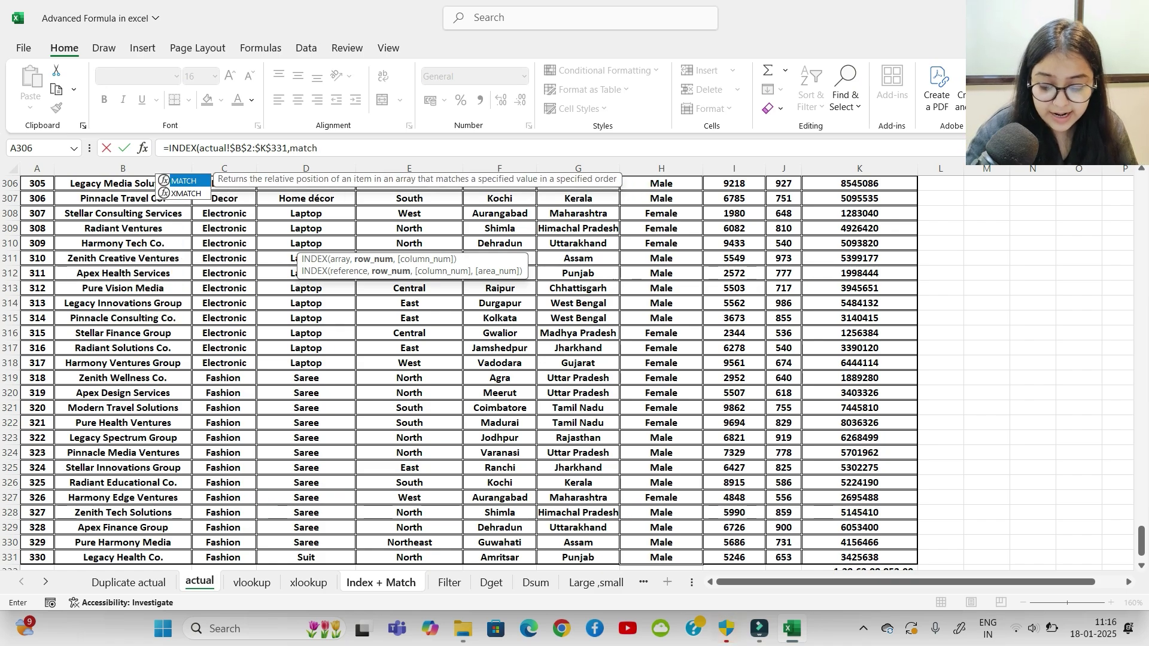
key(Tab)
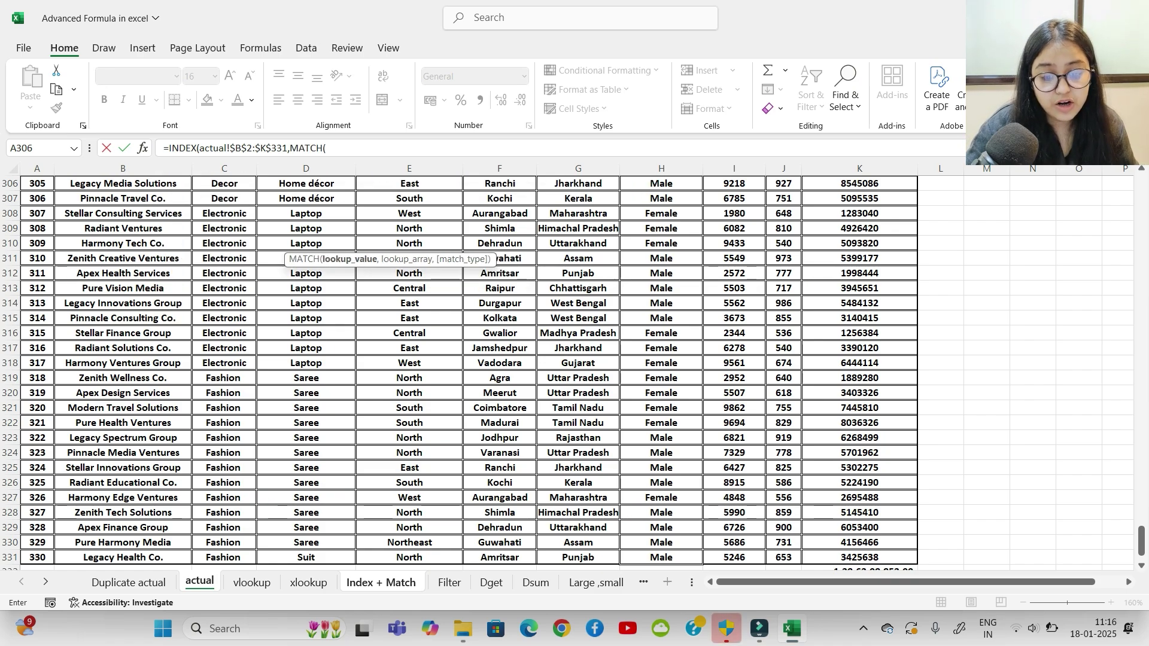
key(ctrl+Page_Down)
key(ctrl+Page_Down)
key(ctrl+Page_Down)
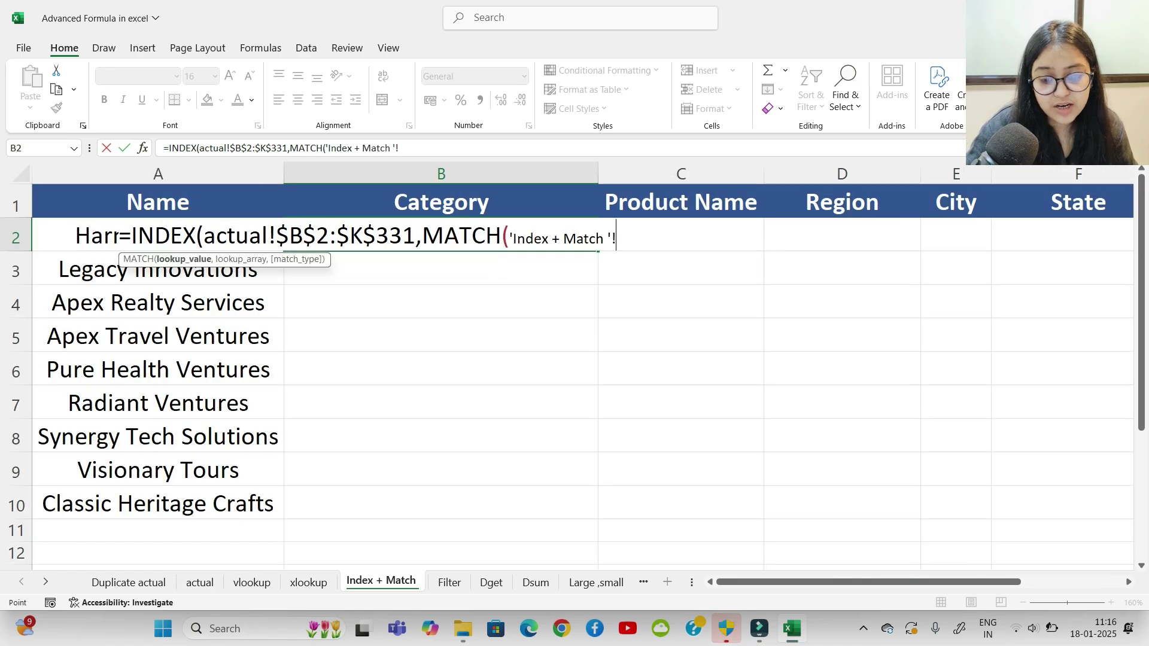
drag(263, 236, 279, 513)
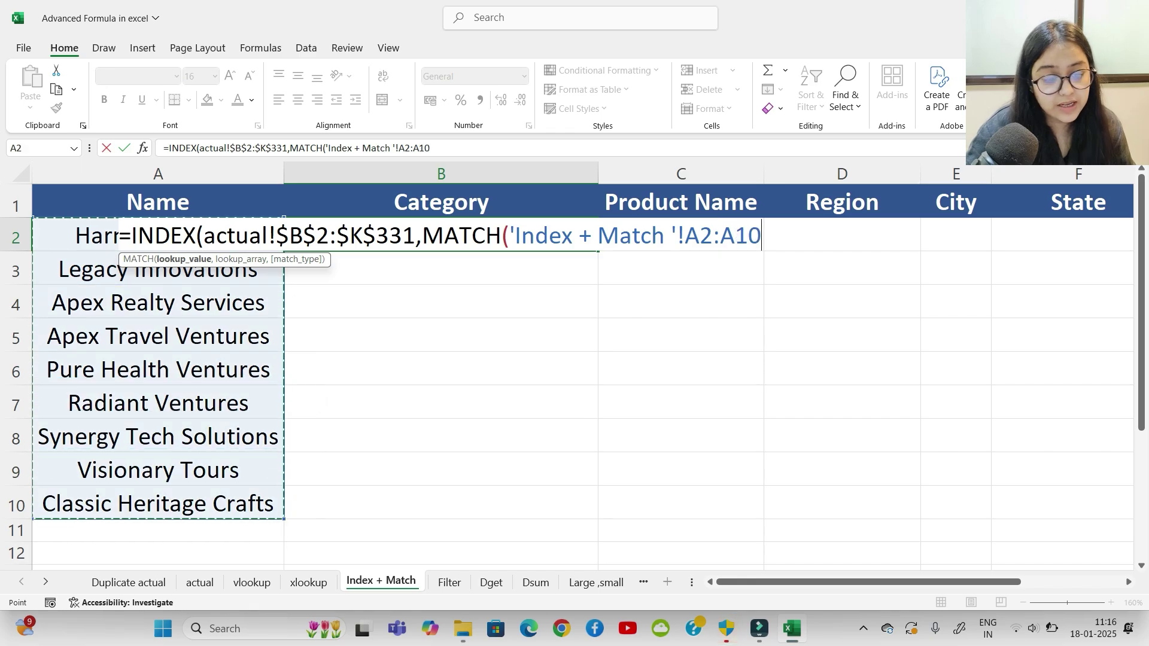
text(,)
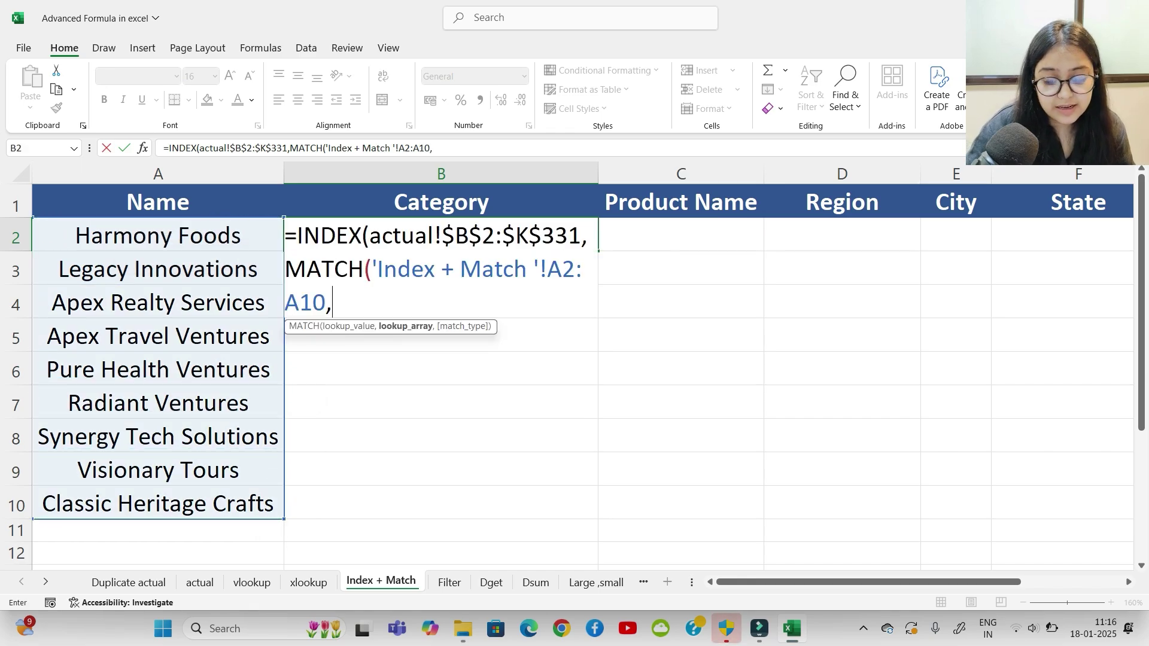
Step: Match the names exactly against actual!$B$2:$B$331 and begin a second MATCH
key(ctrl+Page_Up)
key(ctrl+Page_Up)
key(ctrl+Page_Up)
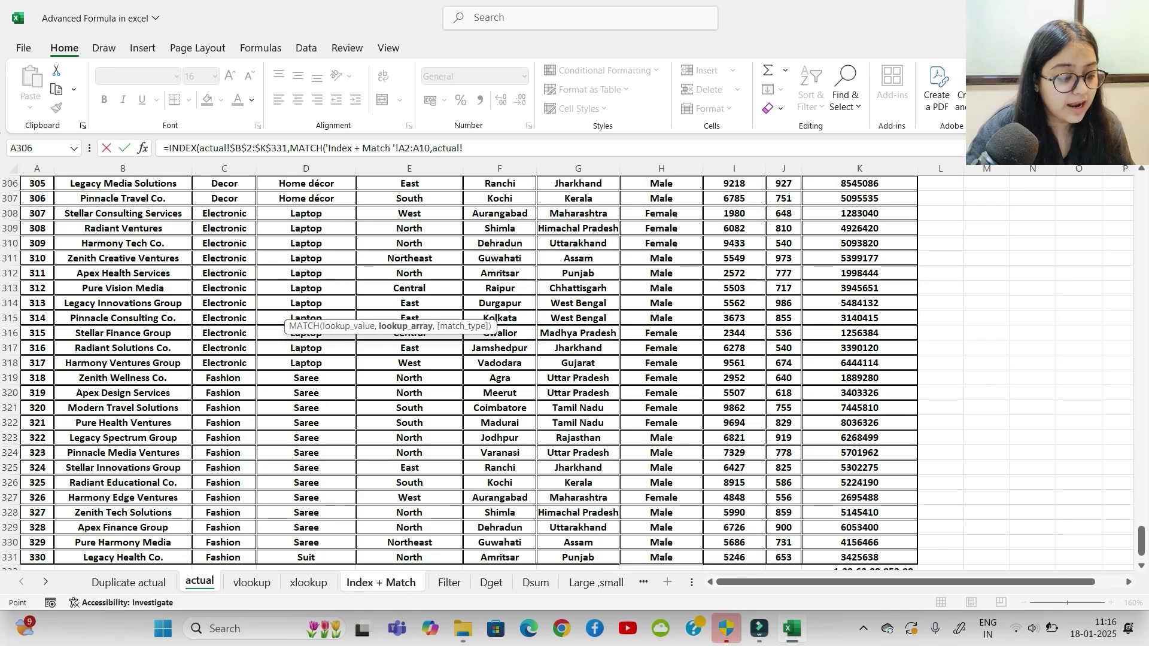
drag(1142, 541, 1141, 187)
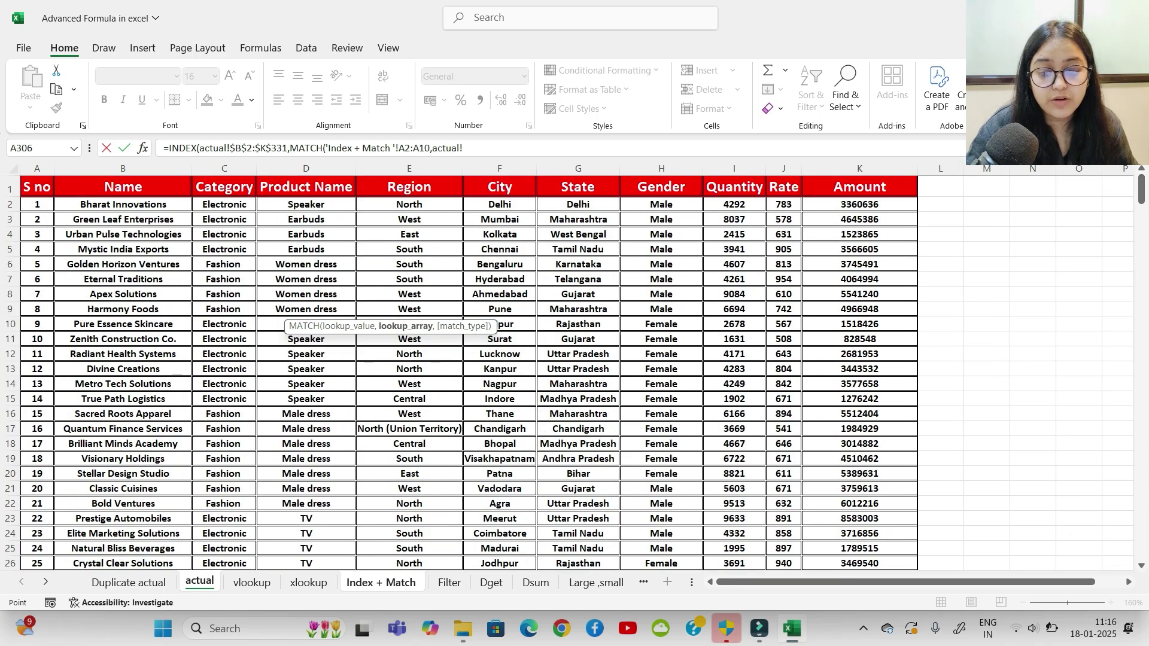
click(122, 204)
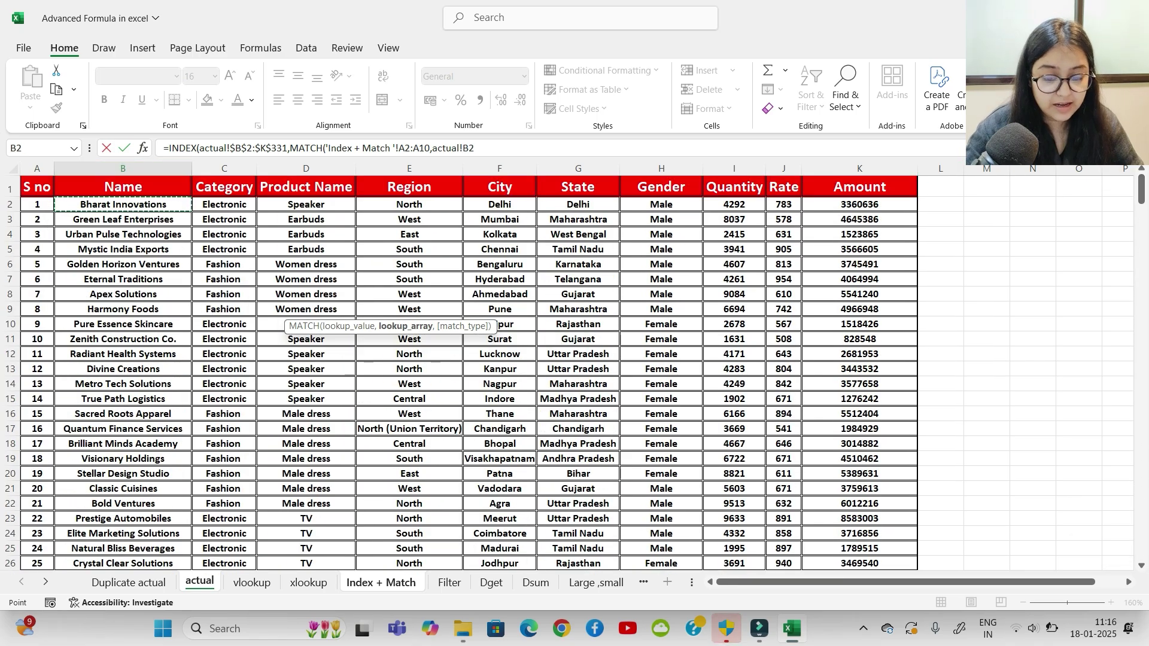
key(ctrl+shift+Down)
key(F4)
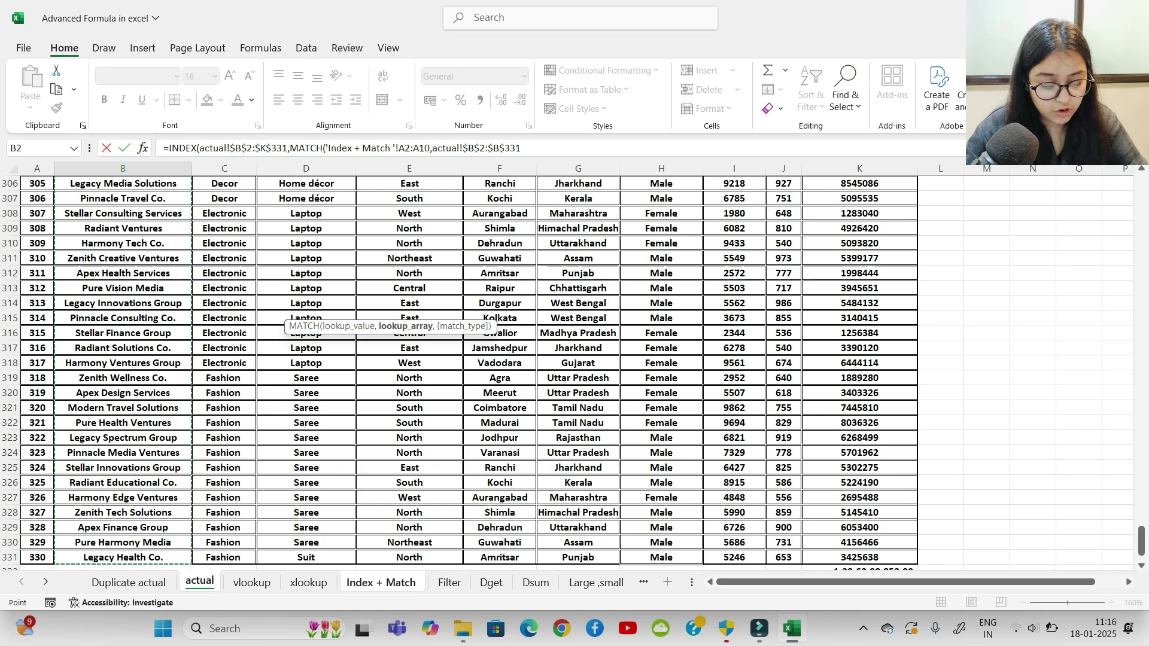
text(,0)
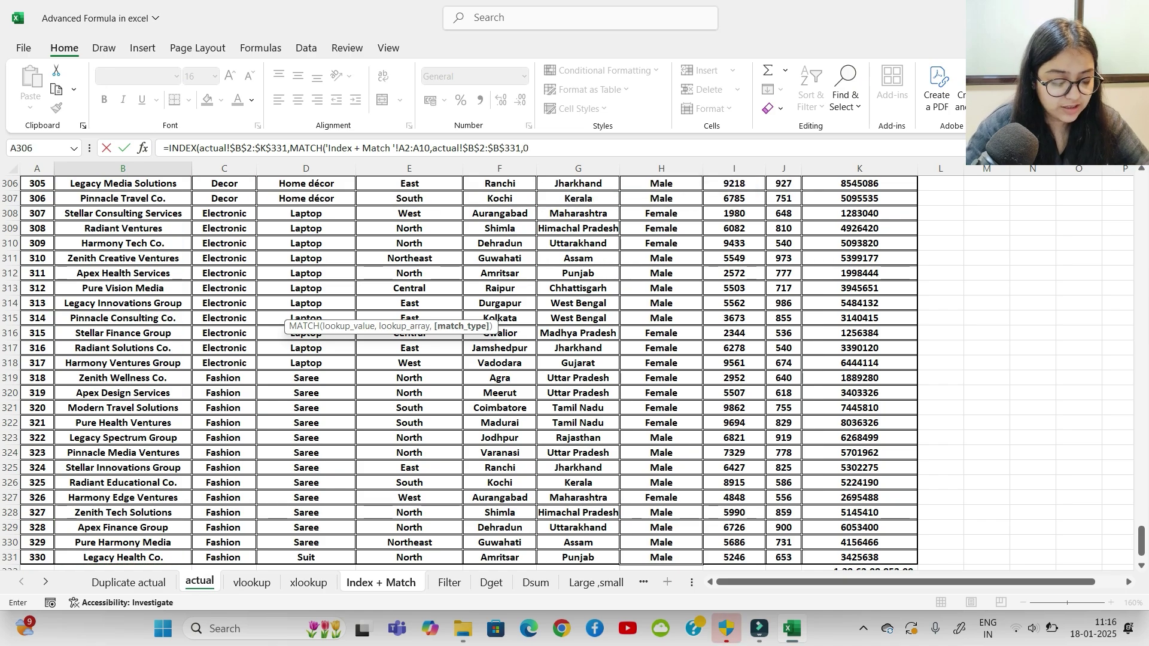
text(),)
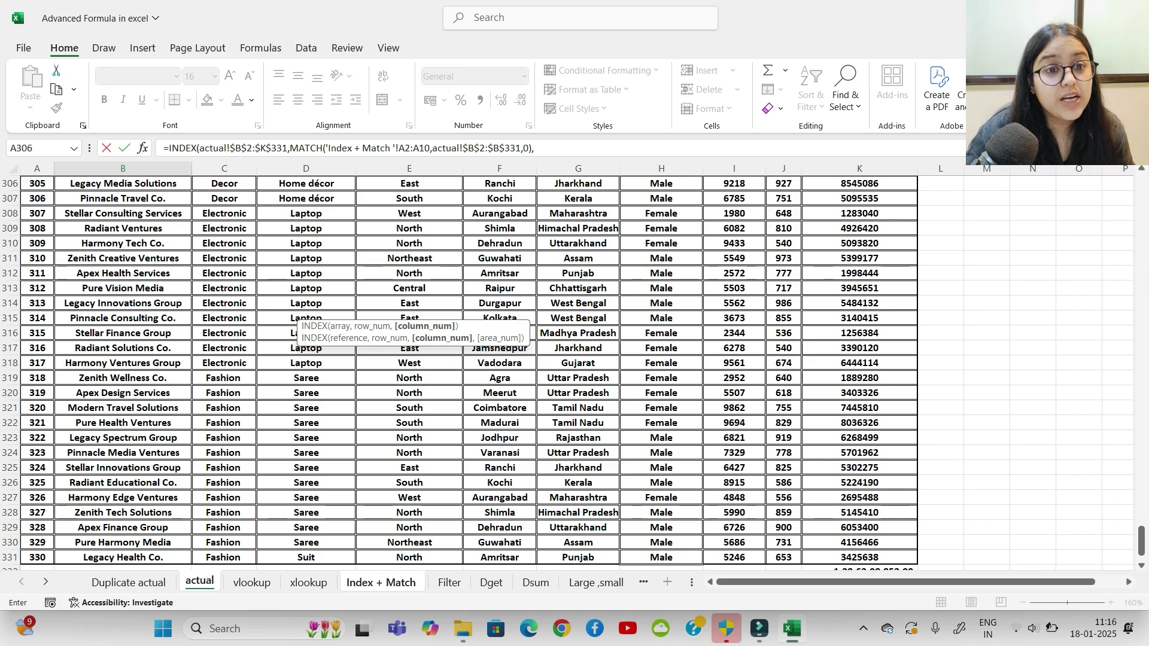
text(match)
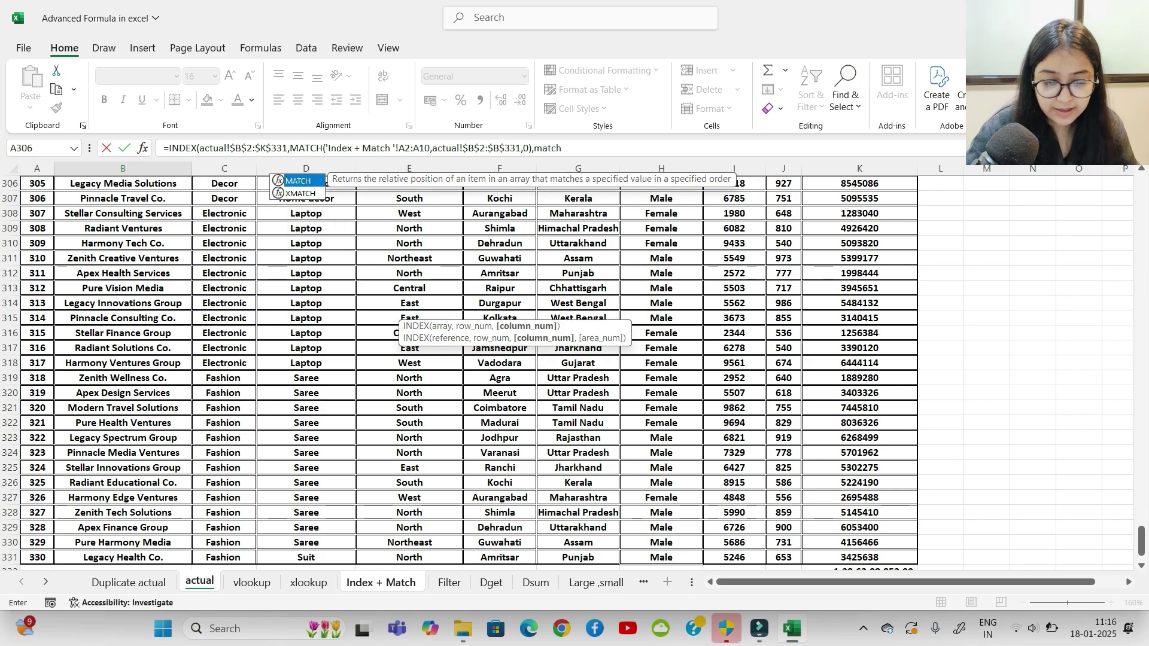
key(Tab)
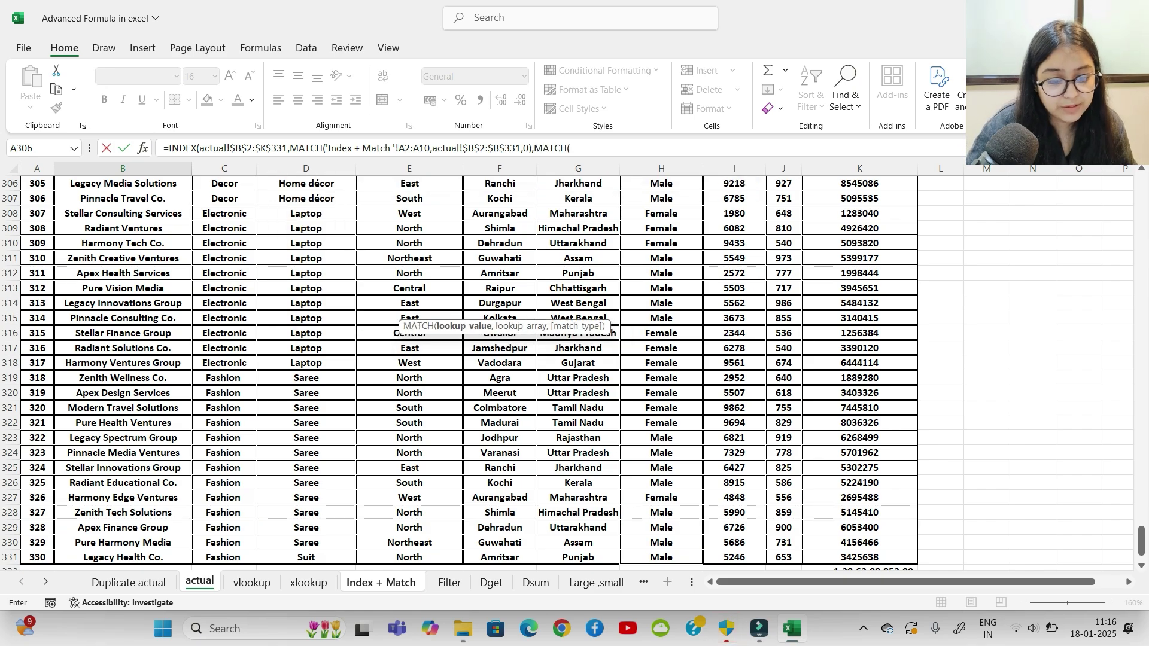
Step: Match headers B1:G1 exactly against actual!$B$1:$K$1, commit, and accept Excel's correction
click(381, 582)
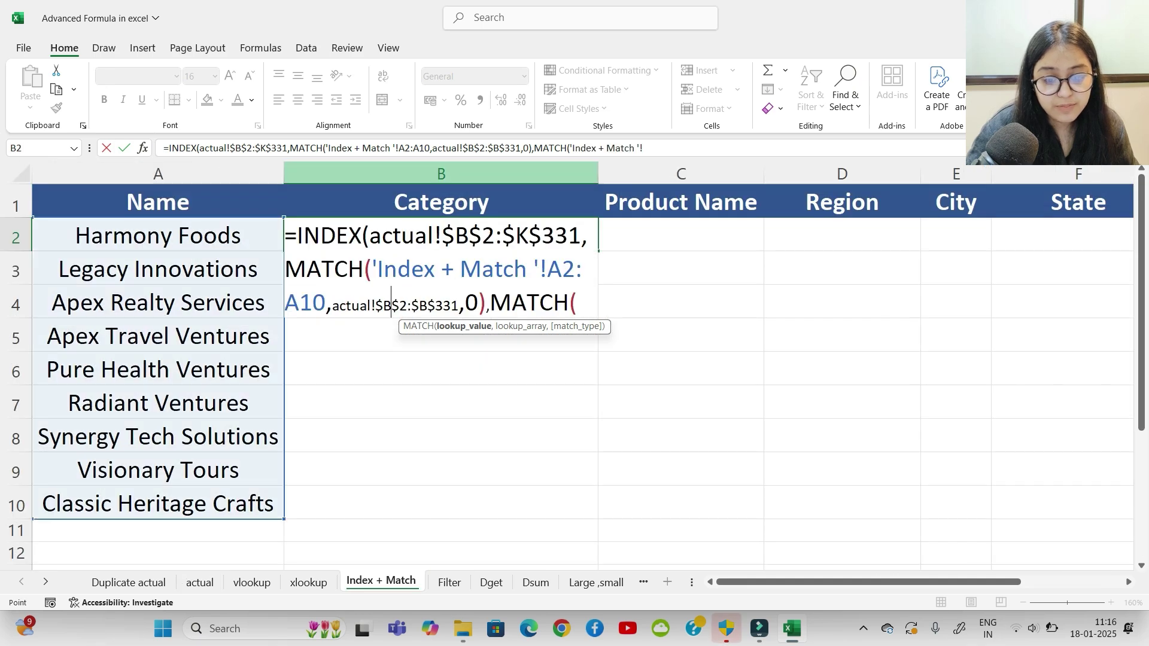
drag(441, 202, 1111, 228)
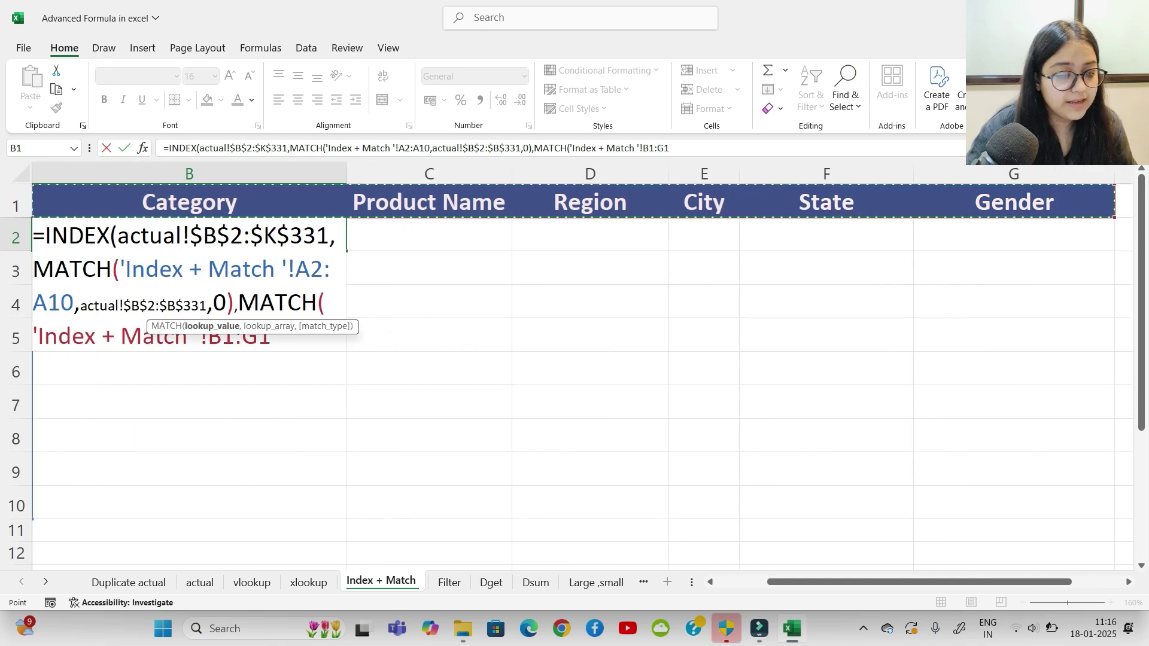
text(,)
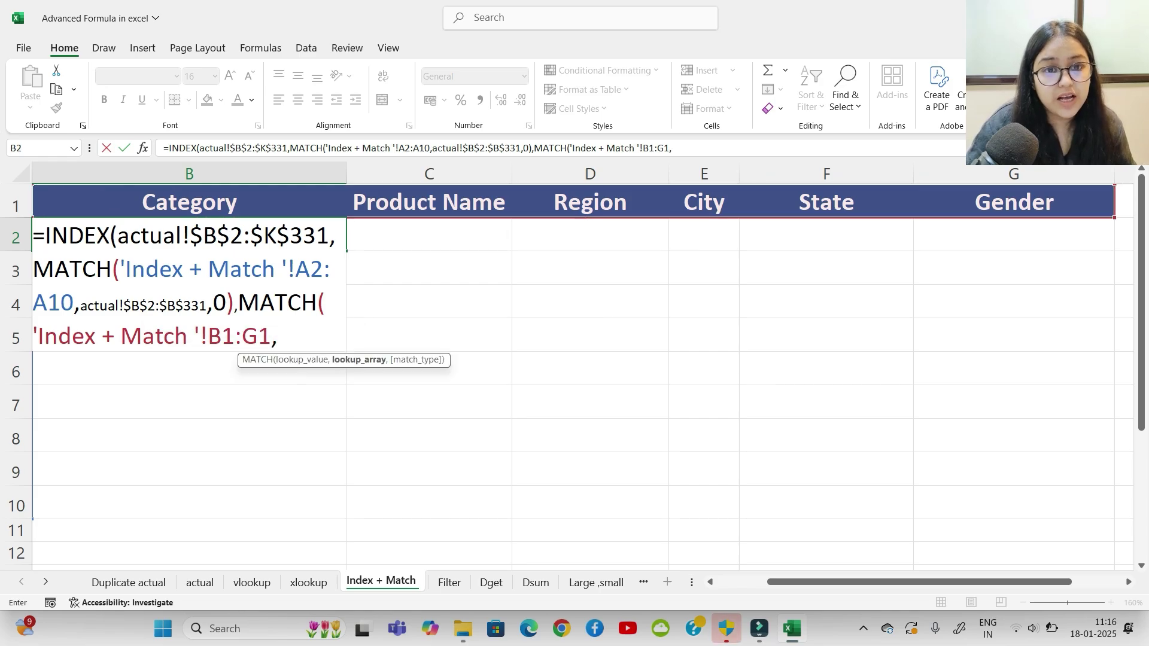
click(199, 582)
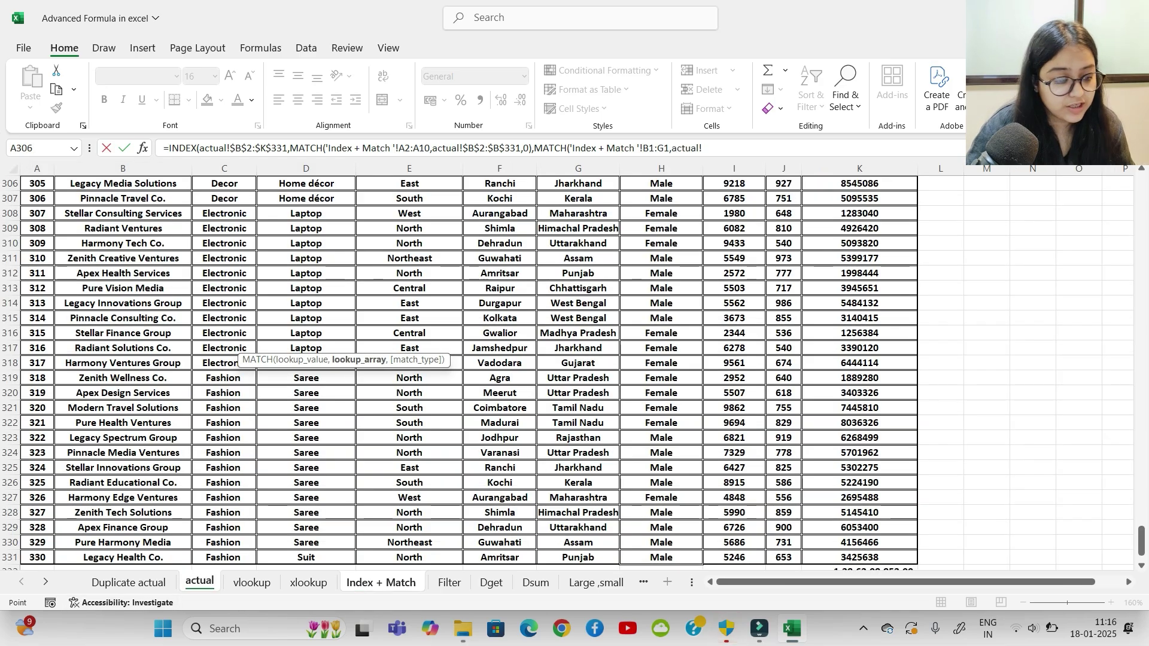
drag(1141, 538, 1141, 187)
drag(123, 187, 860, 186)
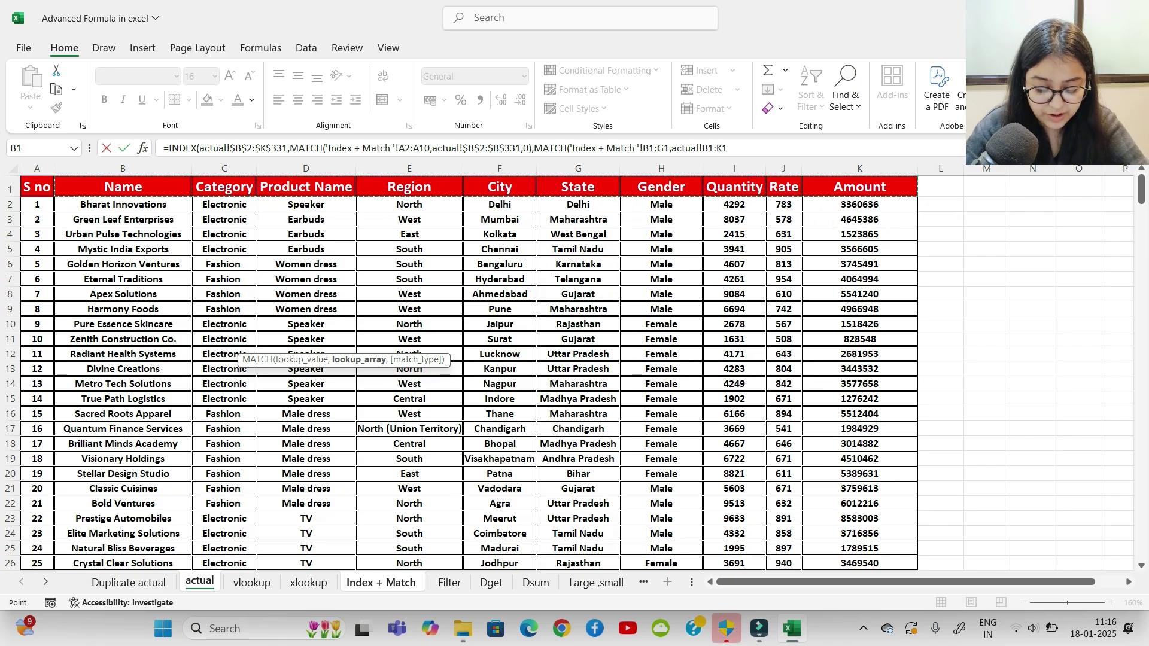
key(F4)
text(,)
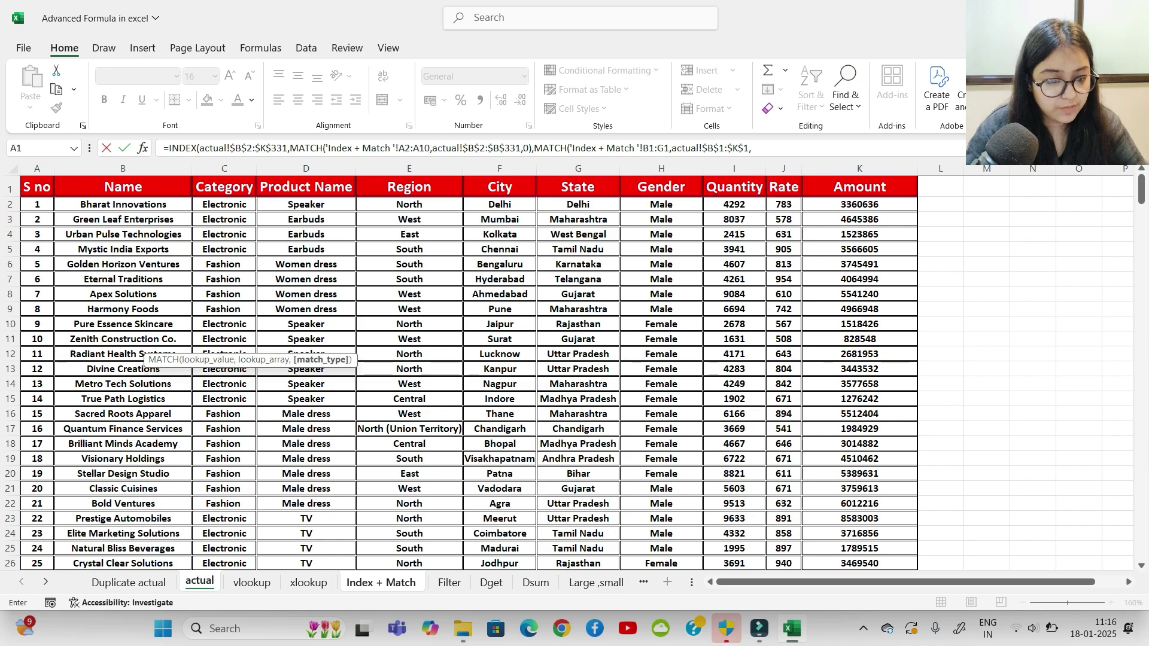
key(Escape)
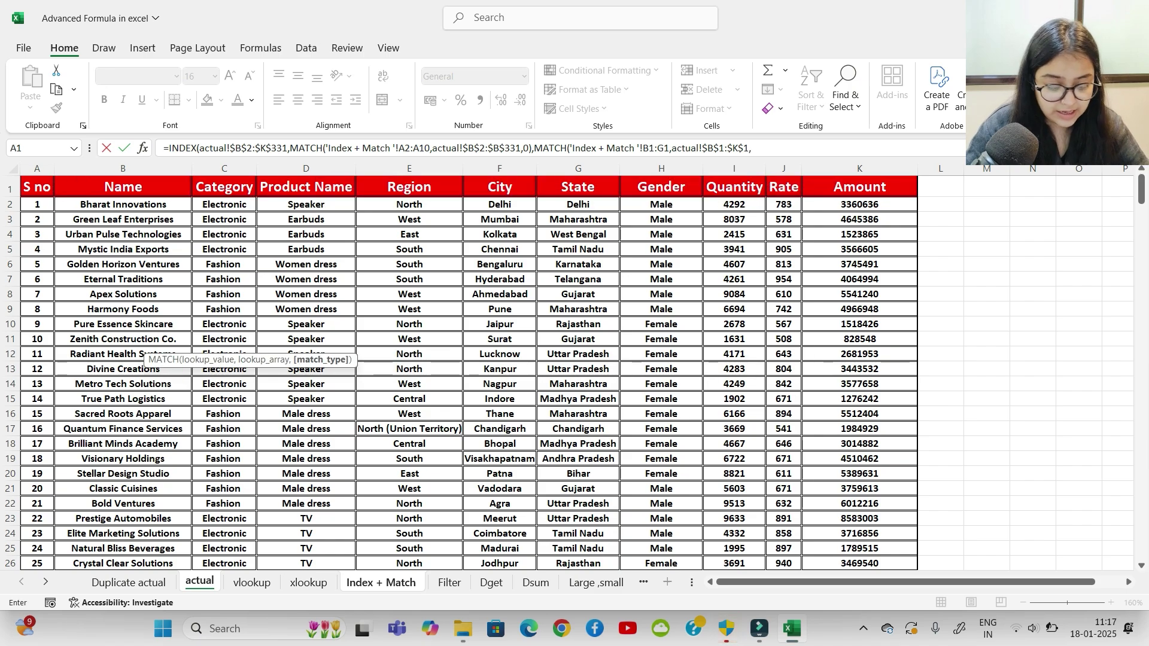
text(0))
key(Return)
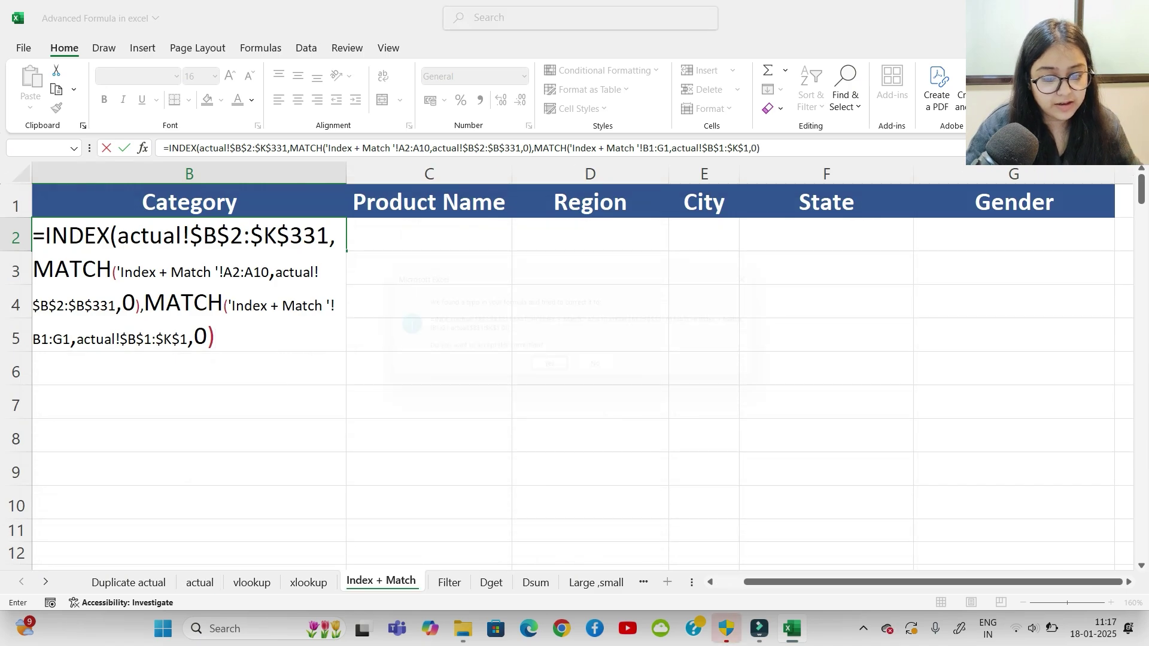
key(Return)
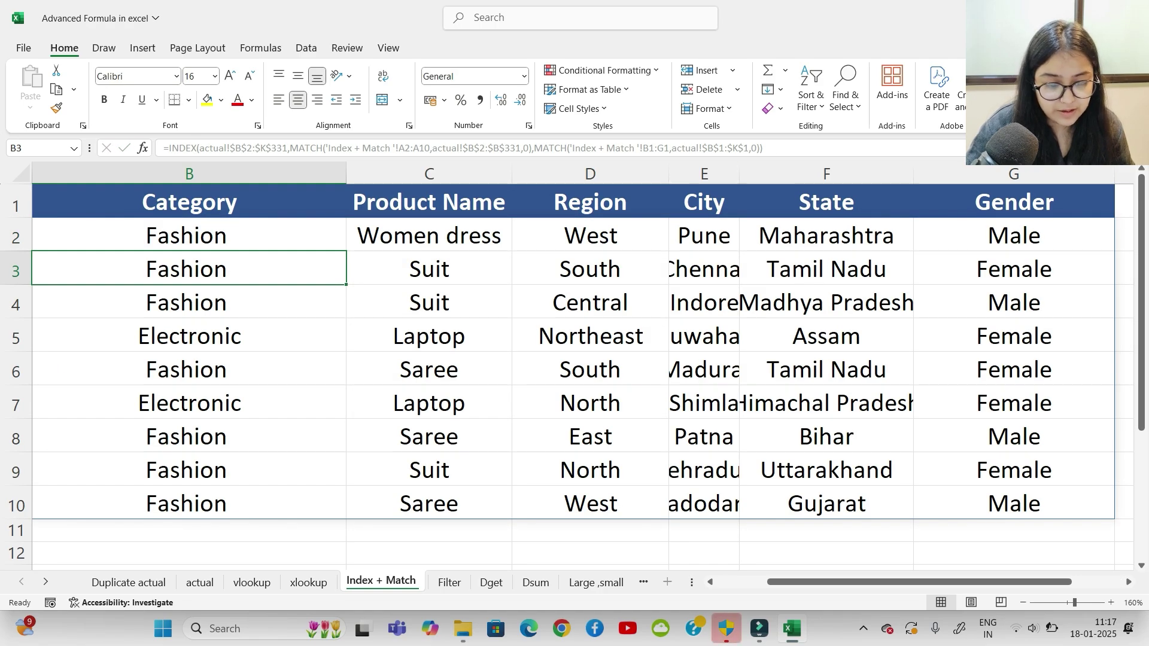
Step: Check the result values and autofit the result columns B to G
click(826, 504)
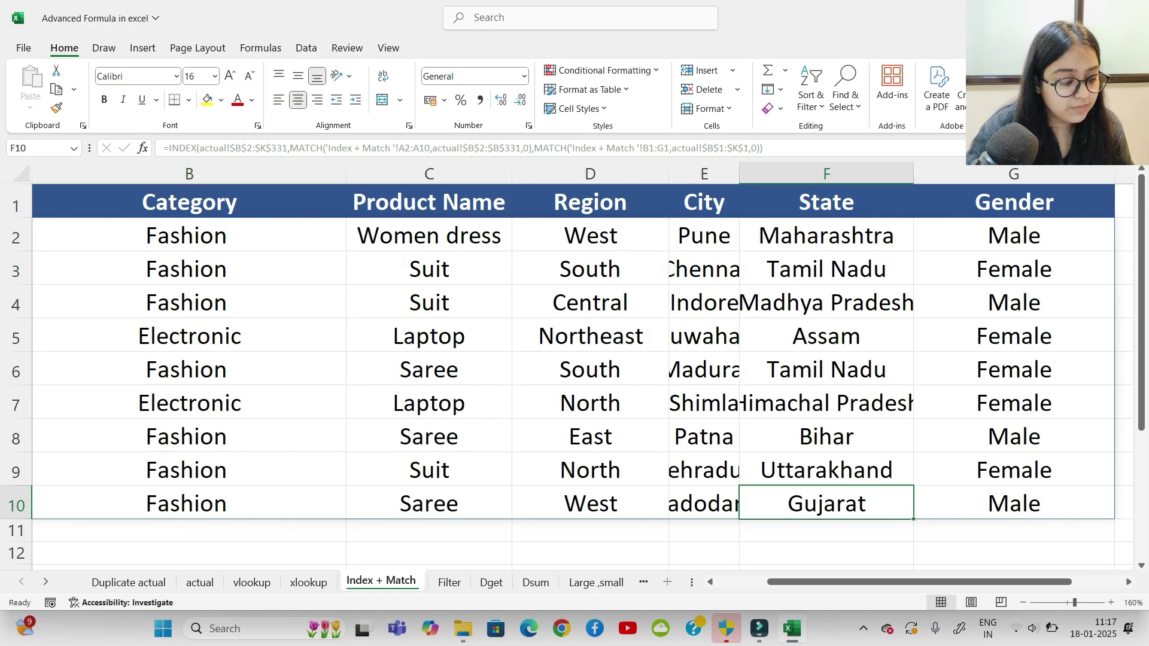
click(1014, 504)
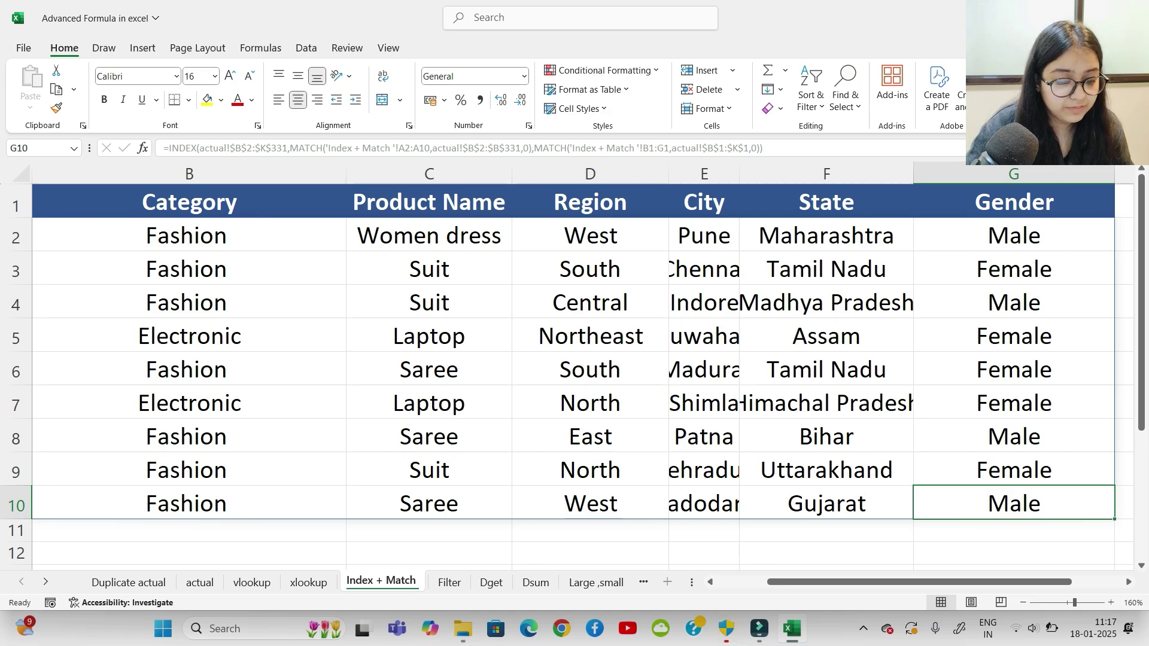
click(590, 403)
key(ctrl+a)
key(alt+h)
key(o)
key(i)
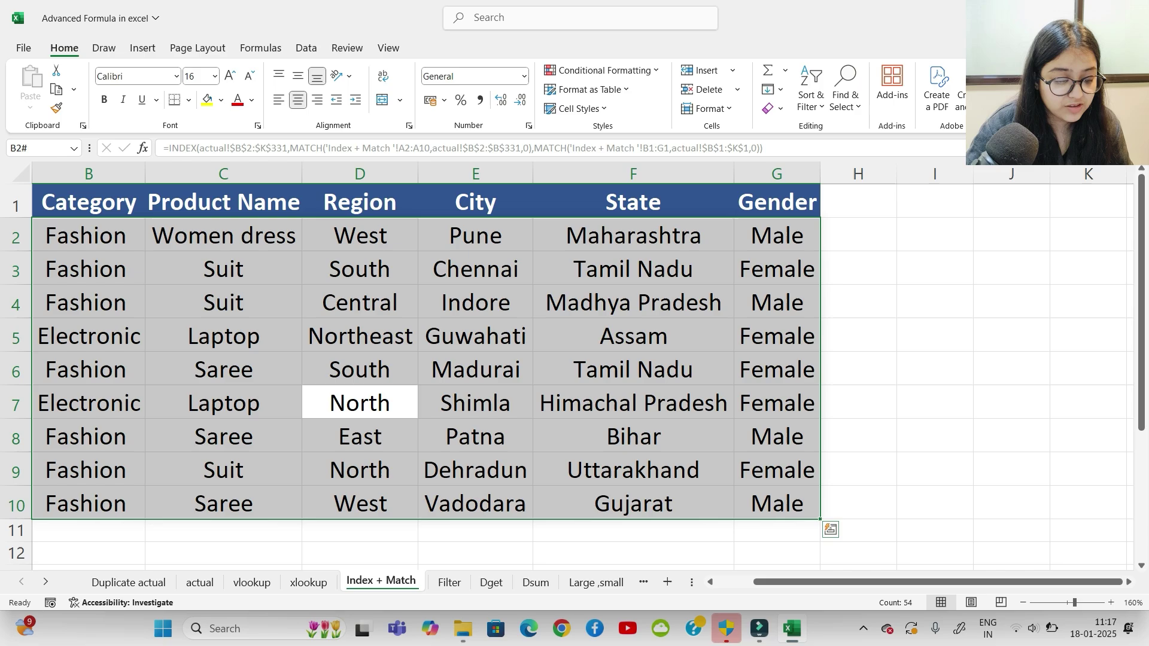
Step: Inspect the row 10 name and formulas, then highlight the results B2:F10
scroll(574, 360, left, 2)
click(158, 553)
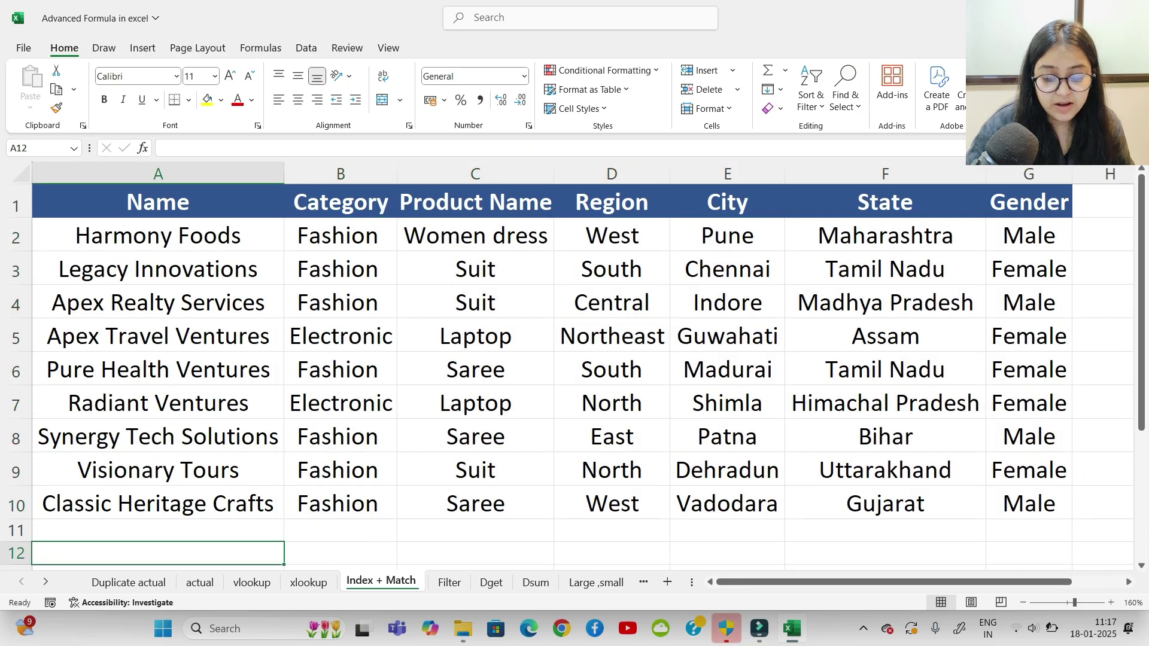
click(158, 504)
click(338, 504)
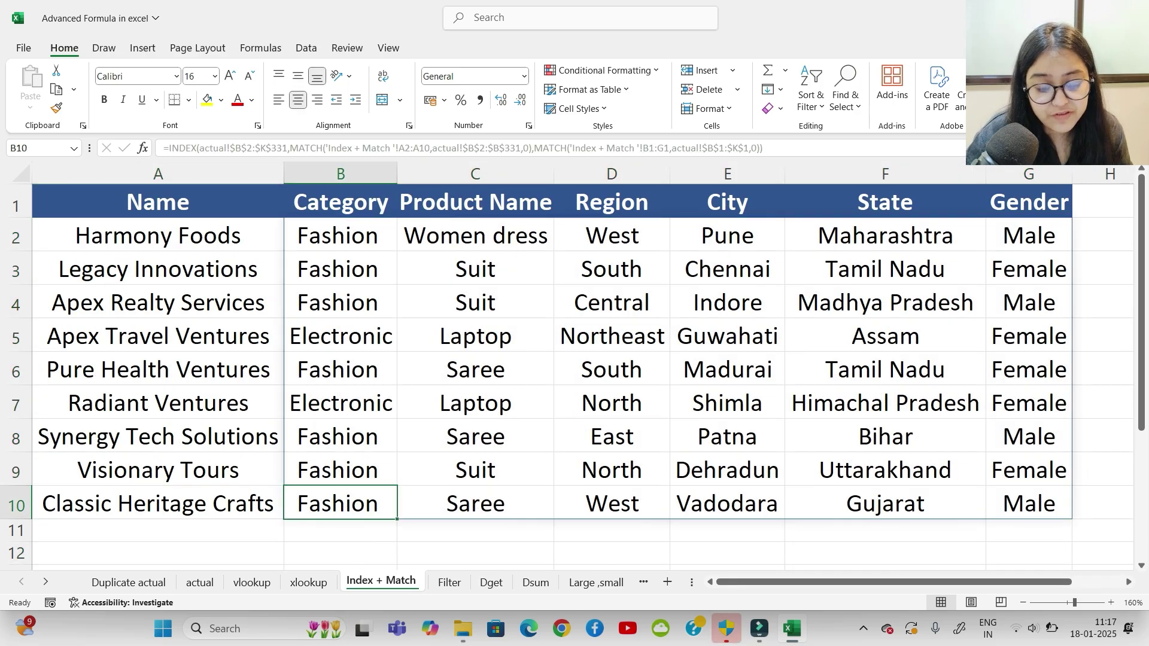
click(476, 504)
click(612, 504)
click(727, 504)
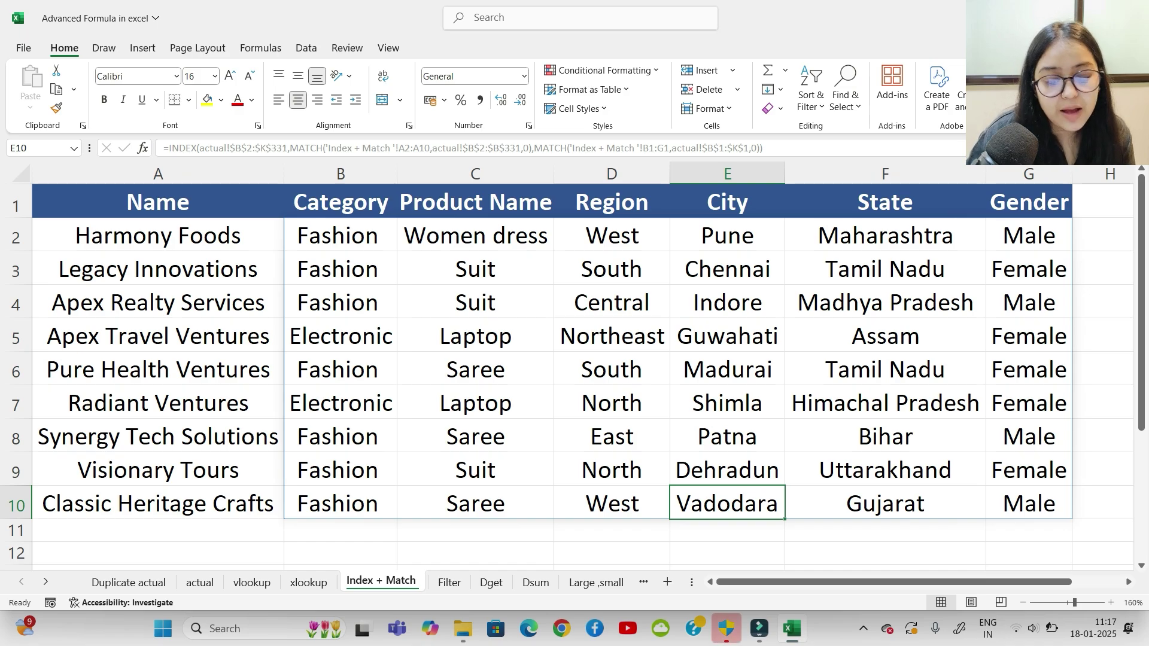
drag(338, 235, 981, 509)
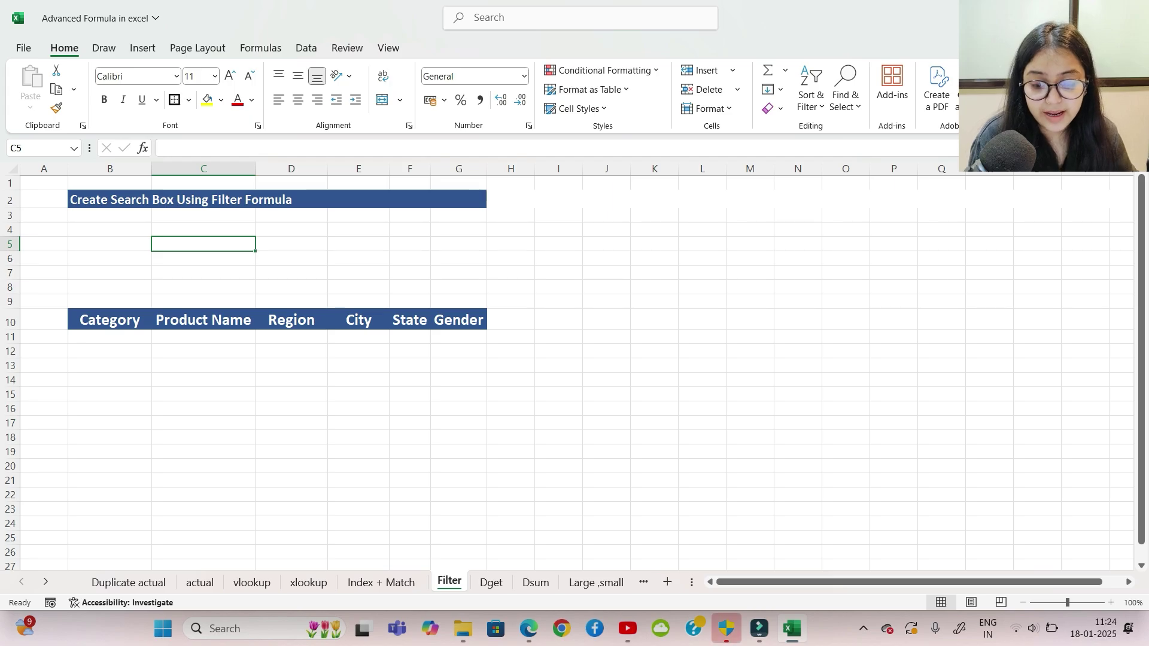
Step: Zoom in and merge cells B4:G6 with Merge & Center
scroll(568, 366, up, 3)
scroll(568, 366, up, 1)
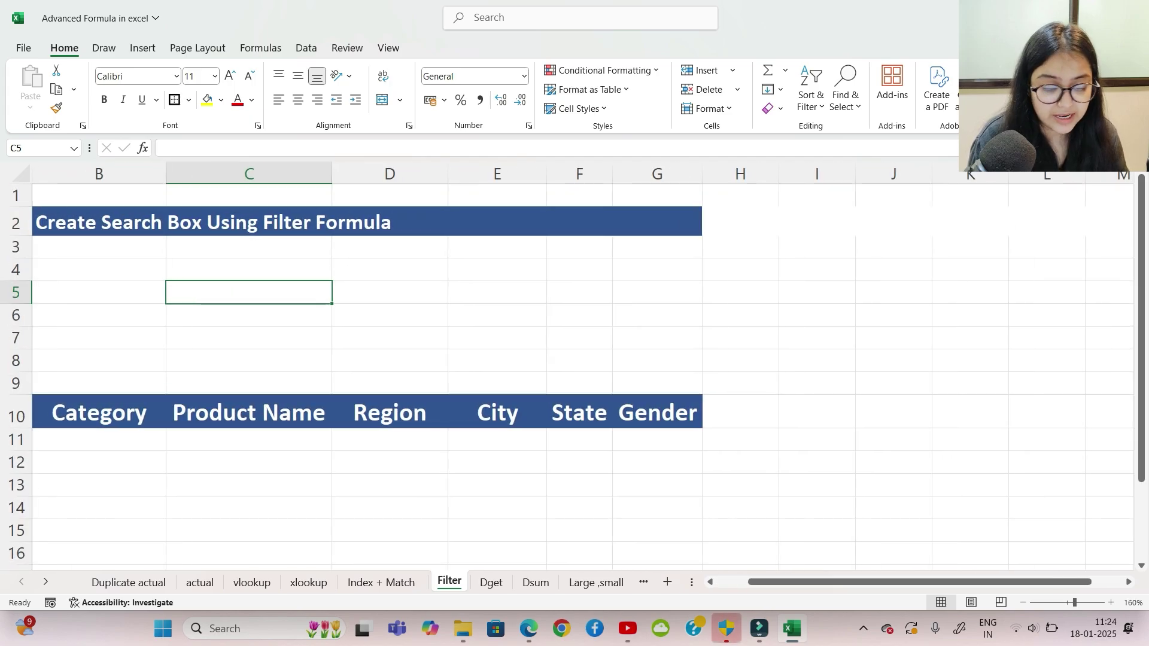
drag(800, 582, 771, 581)
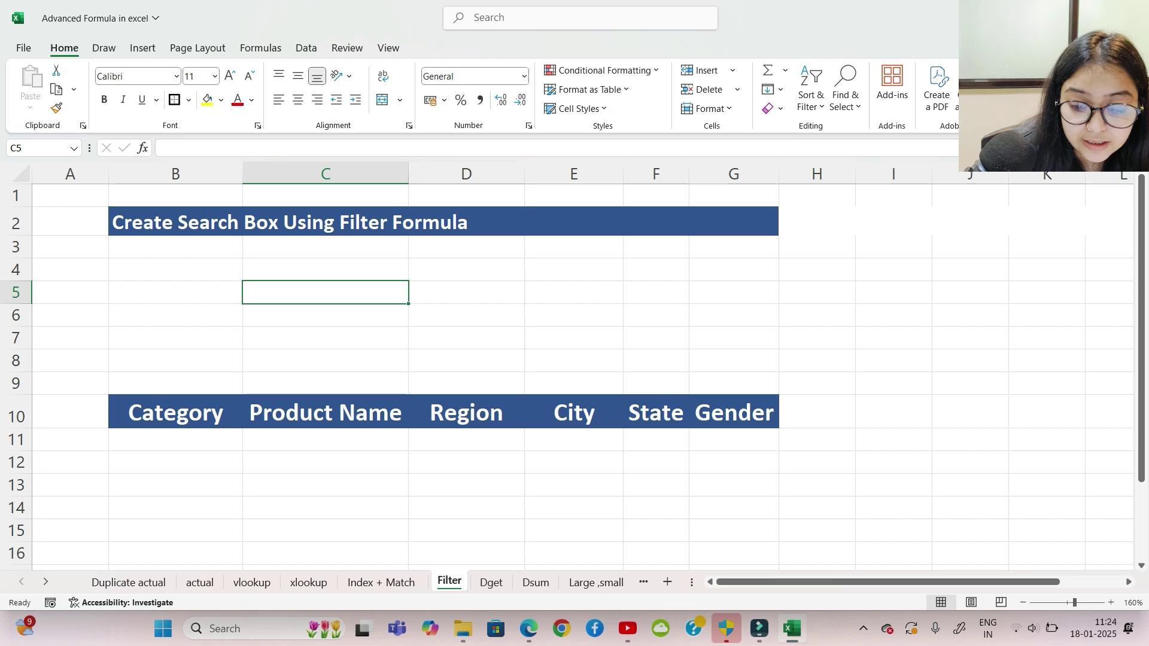
drag(175, 270, 326, 270)
click(325, 293)
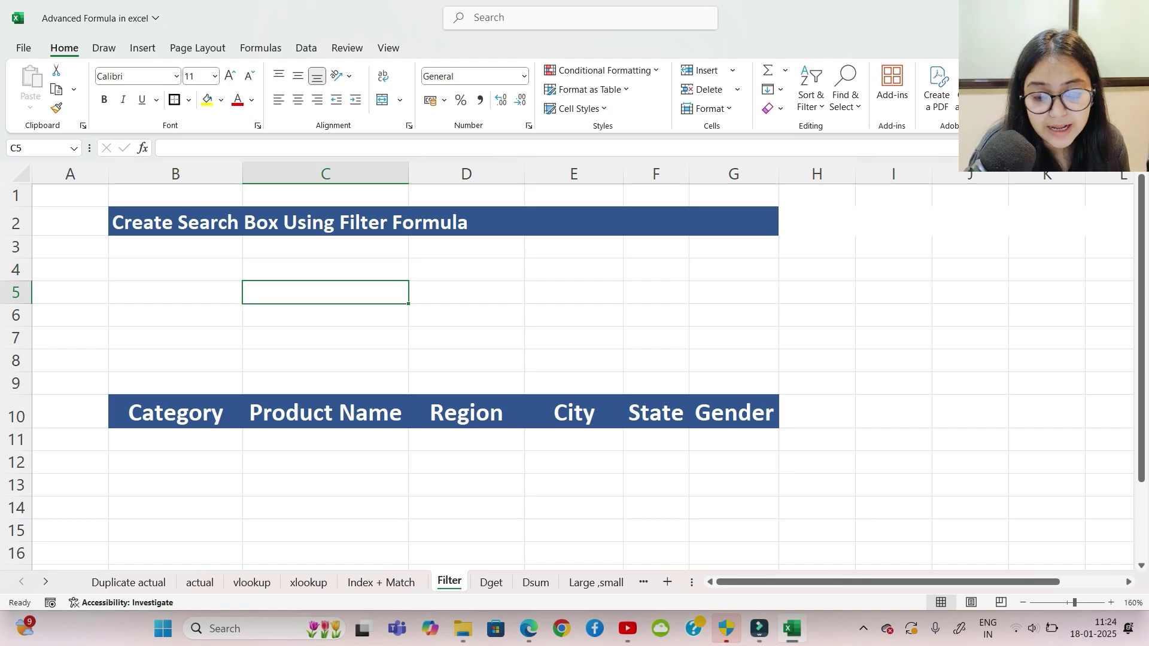
drag(176, 270, 733, 316)
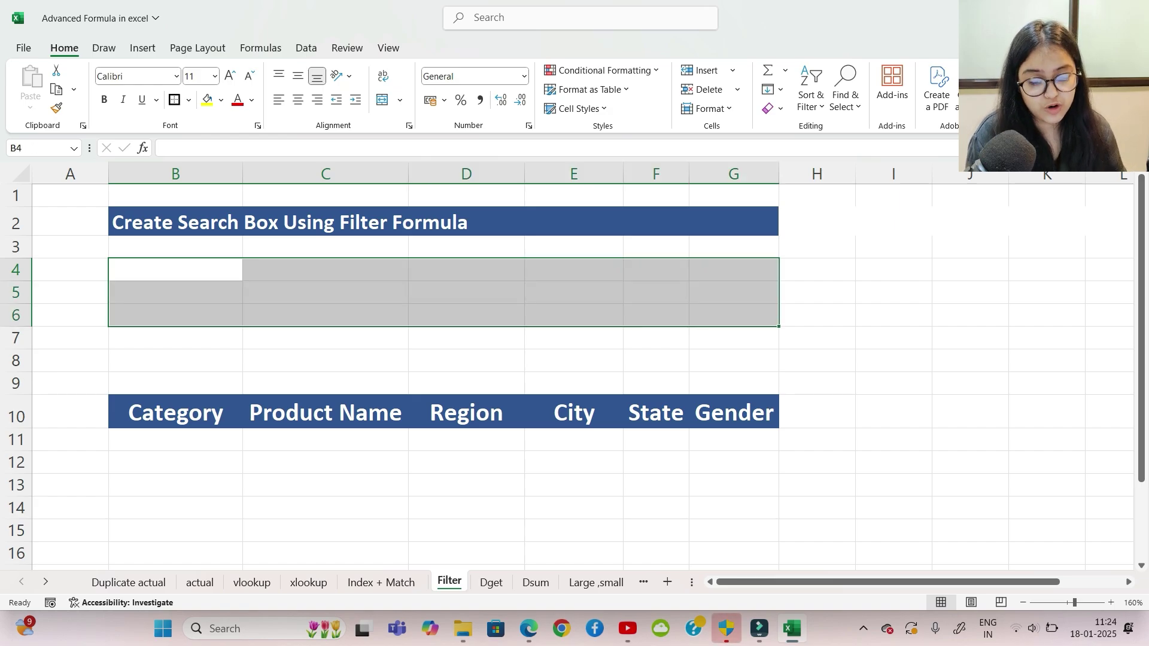
key(alt)
key(h)
key(m)
key(c)
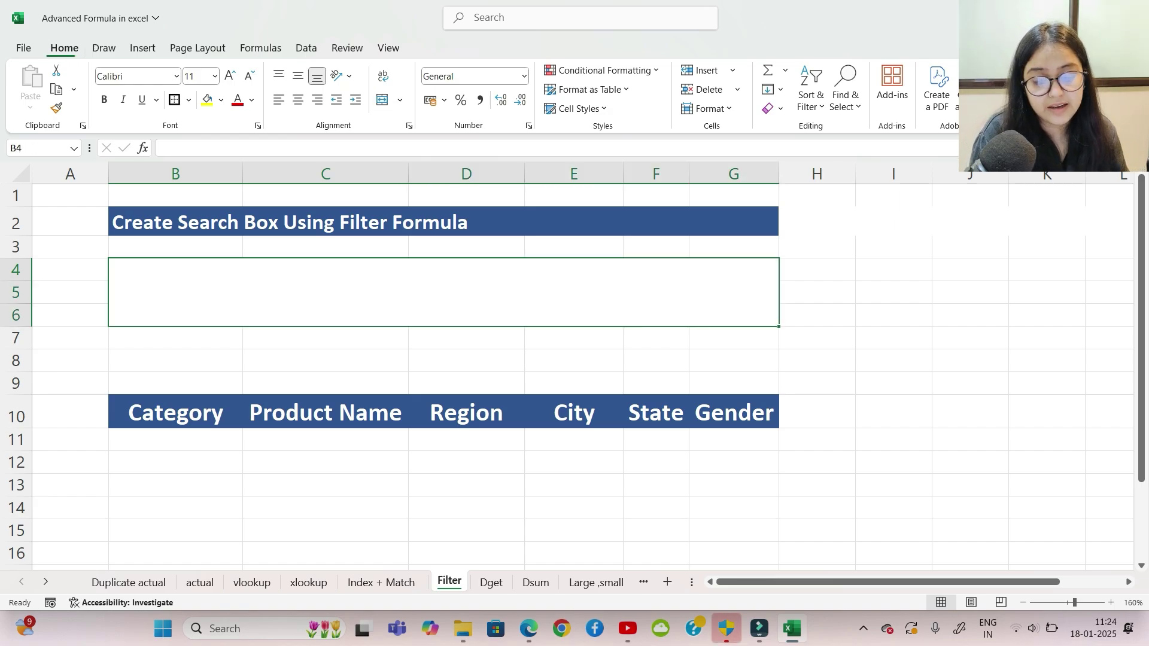
Step: Give the merged B4:G6 box a thick outside border
key(alt)
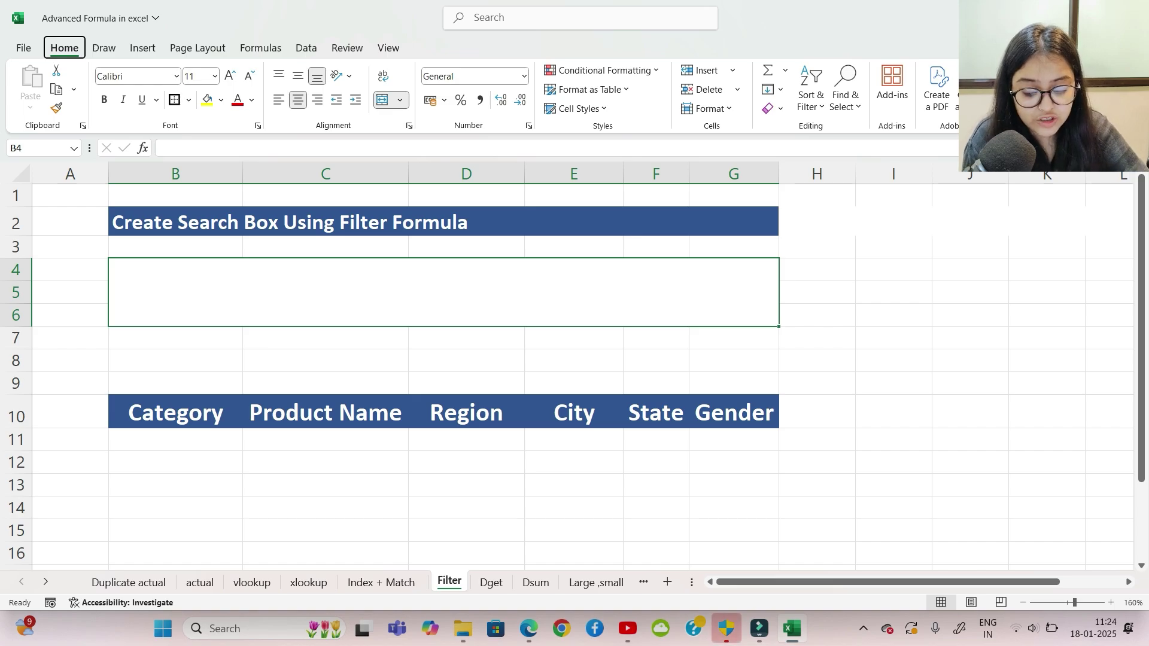
key(h)
key(b)
key(t)
click(893, 294)
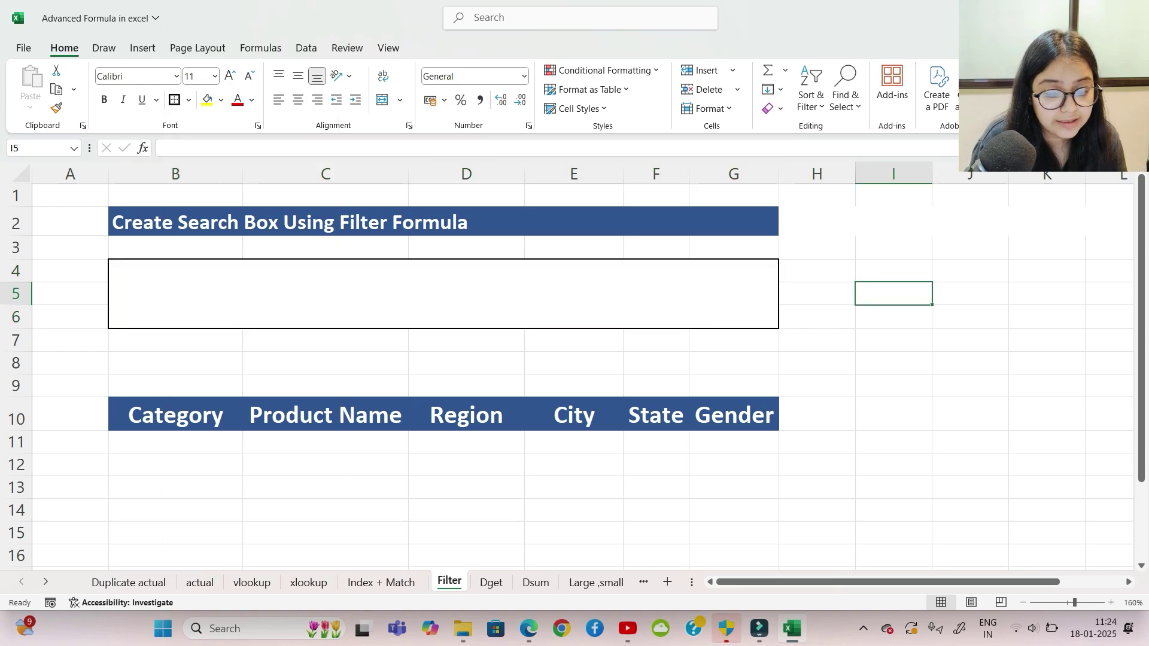
click(444, 294)
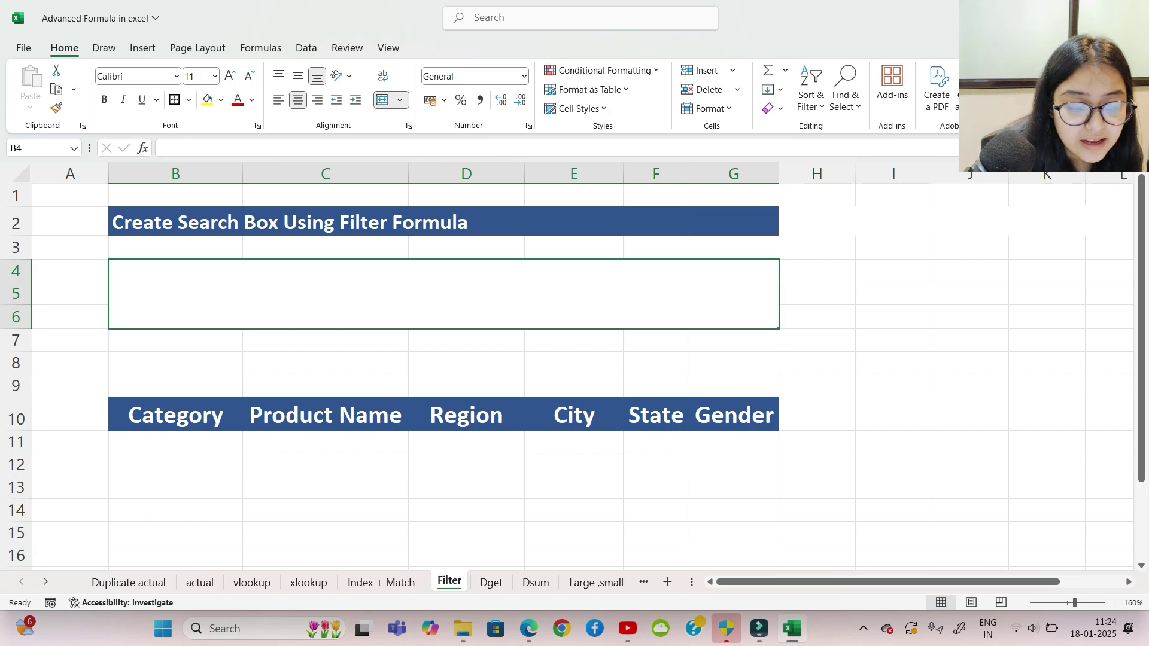
Step: Add a List data validation to the merged box with source 'Electronic , Fashion , Decor'
click(306, 48)
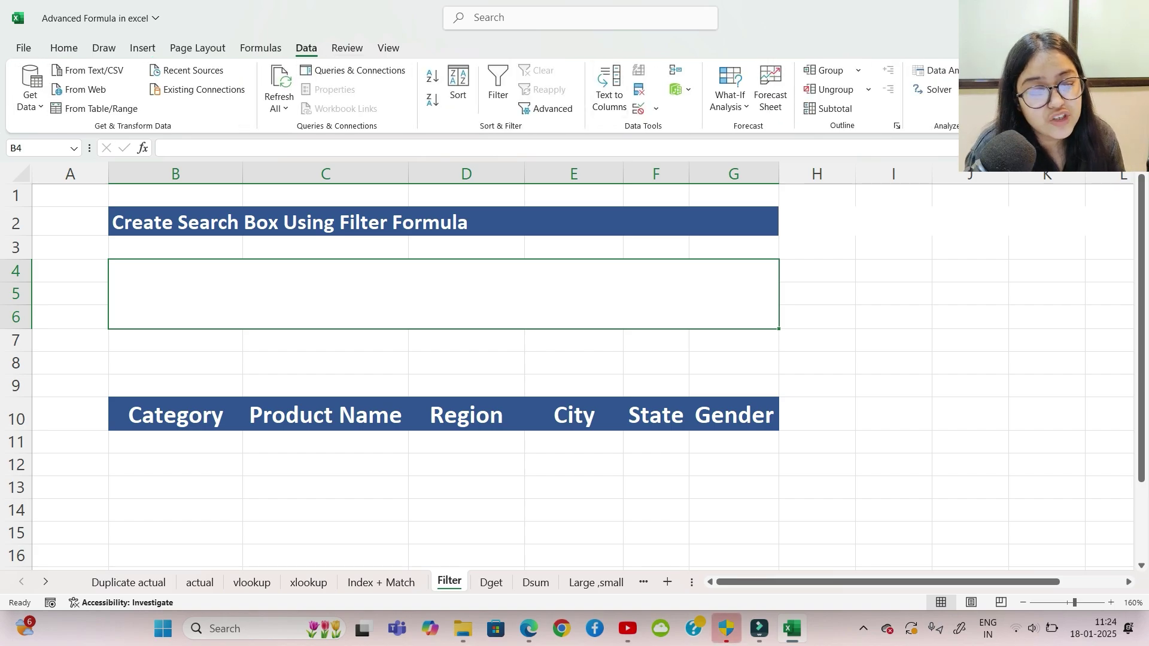
click(656, 108)
click(692, 129)
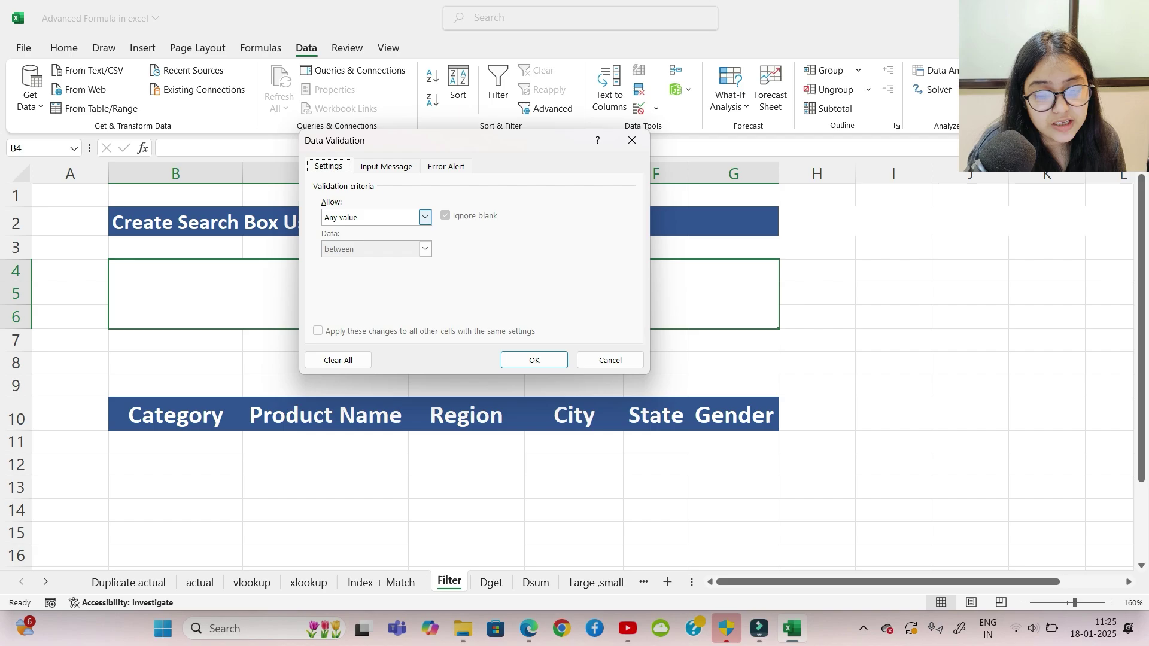
click(425, 218)
click(330, 261)
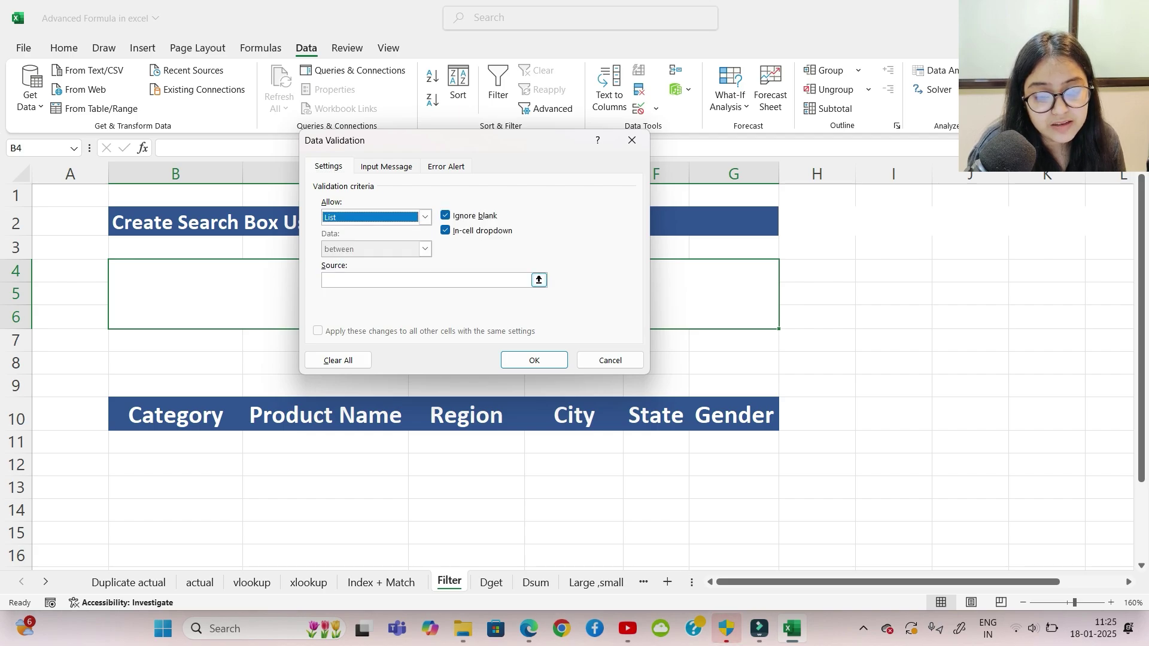
text(Electronic , Fas)
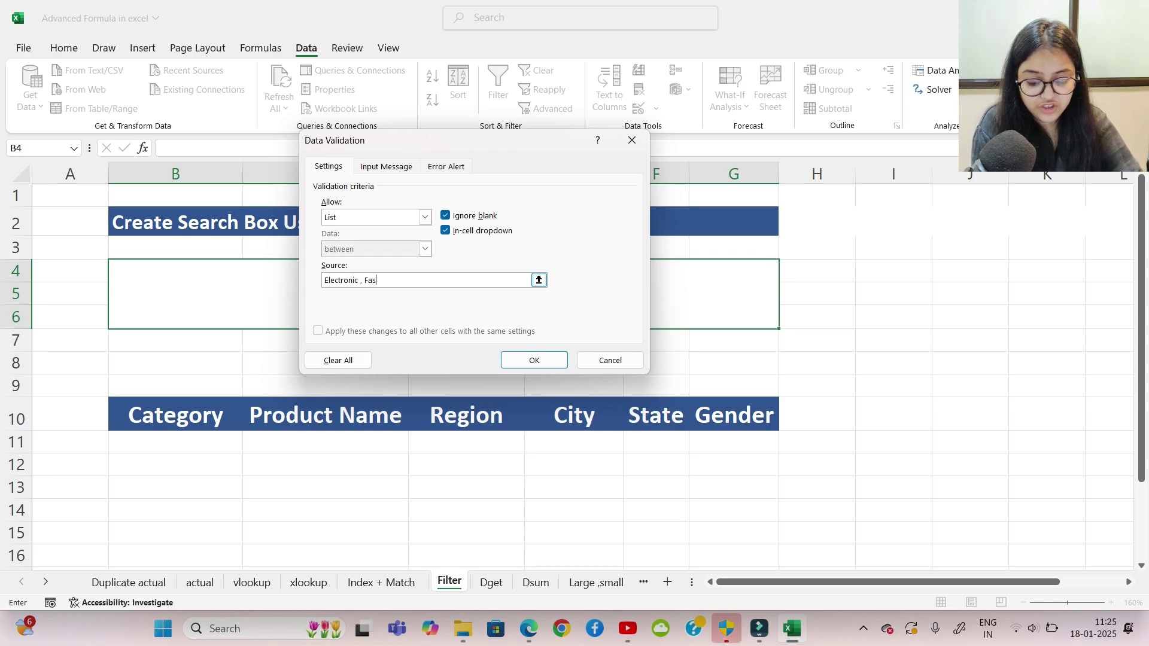
text(hion ,)
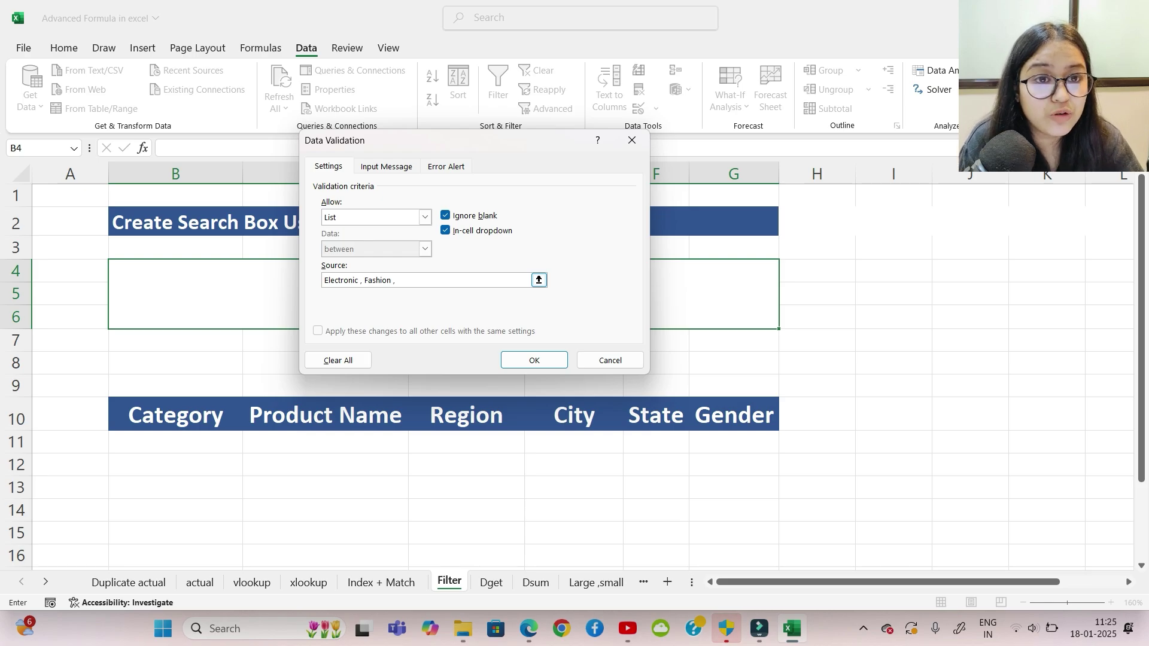
text( De)
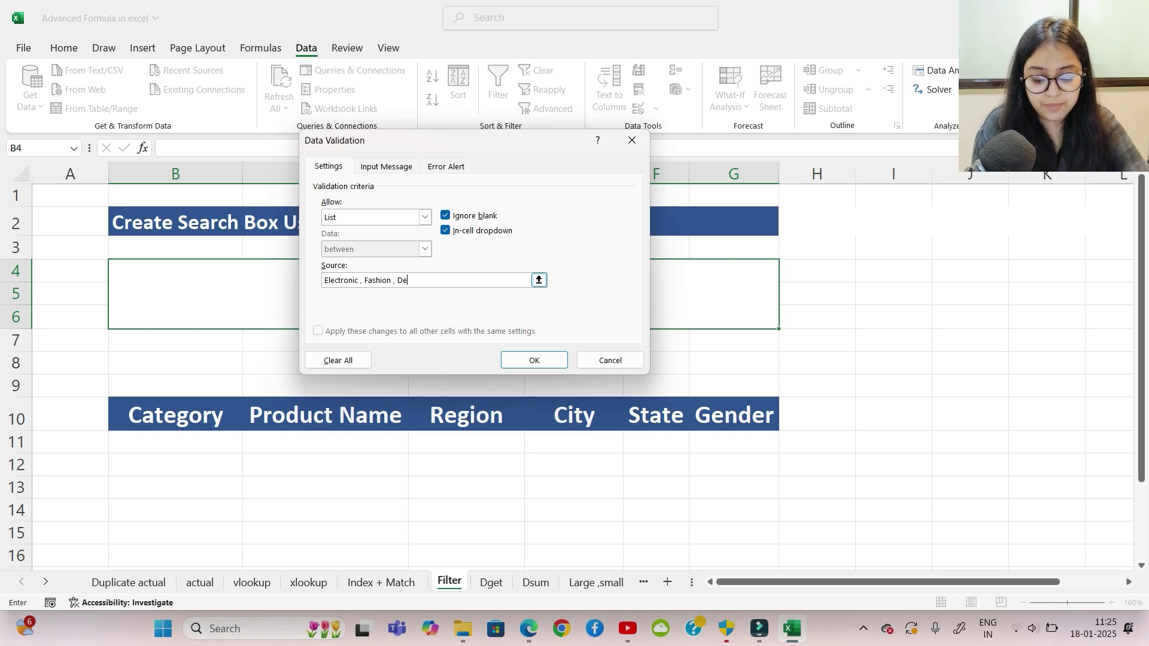
text(cor)
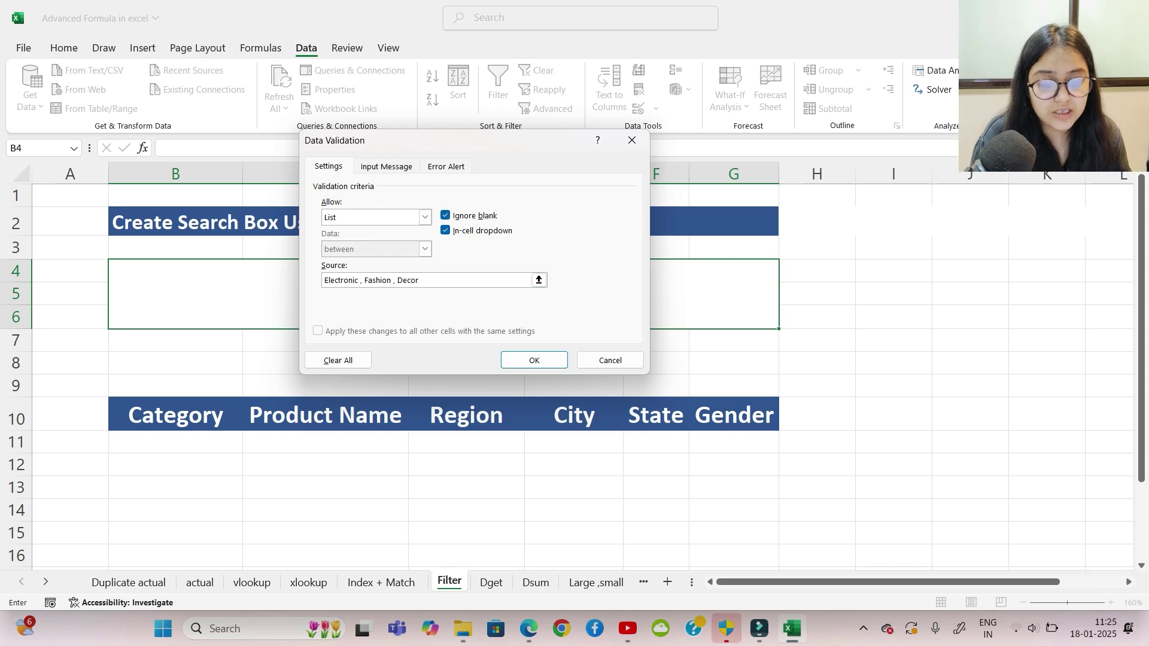
click(534, 359)
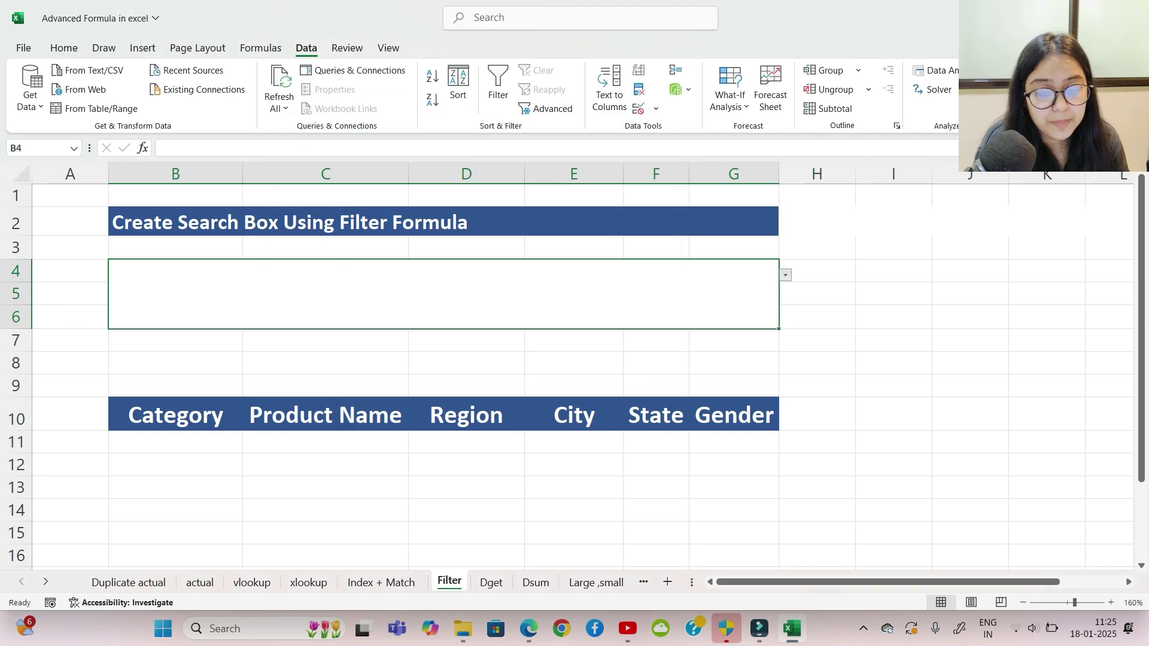
Step: Choose Decor from the box's dropdown and centre it vertically with Middle Align
key(alt+Down)
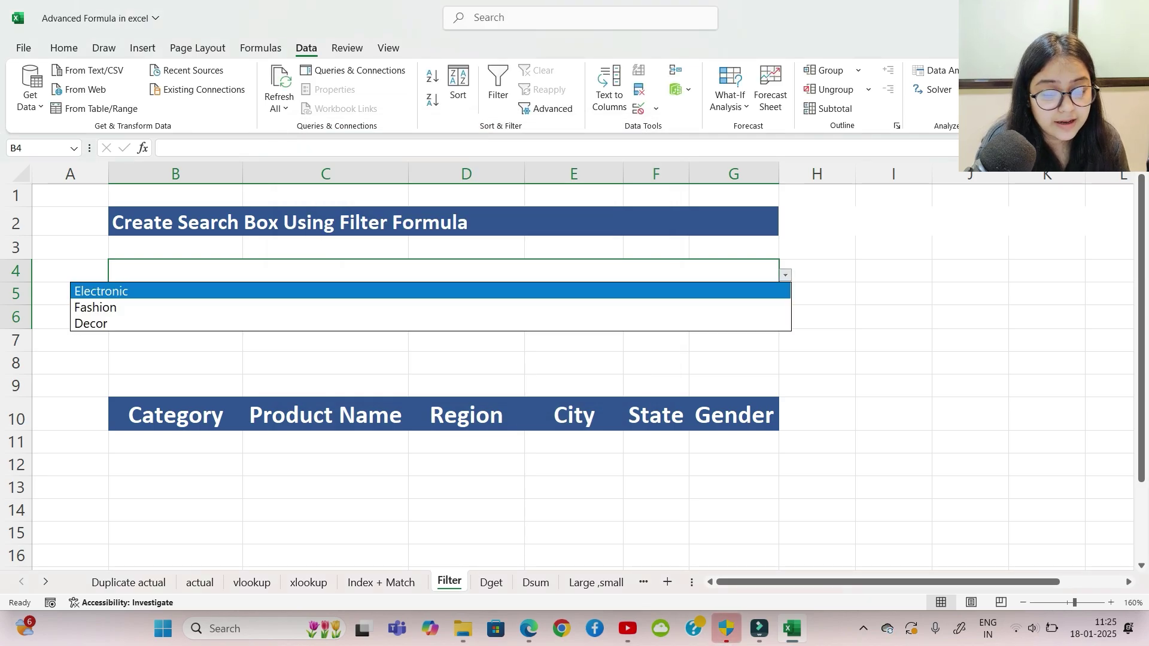
key(Down)
key(Down)
key(Return)
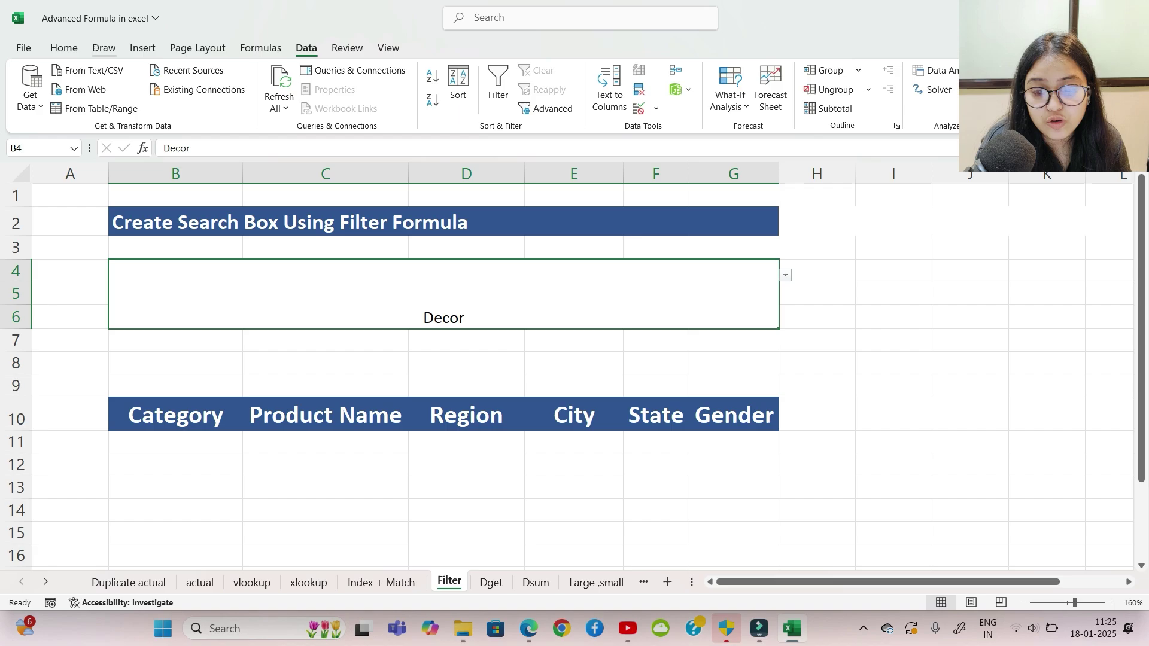
key(alt+h)
key(a)
key(m)
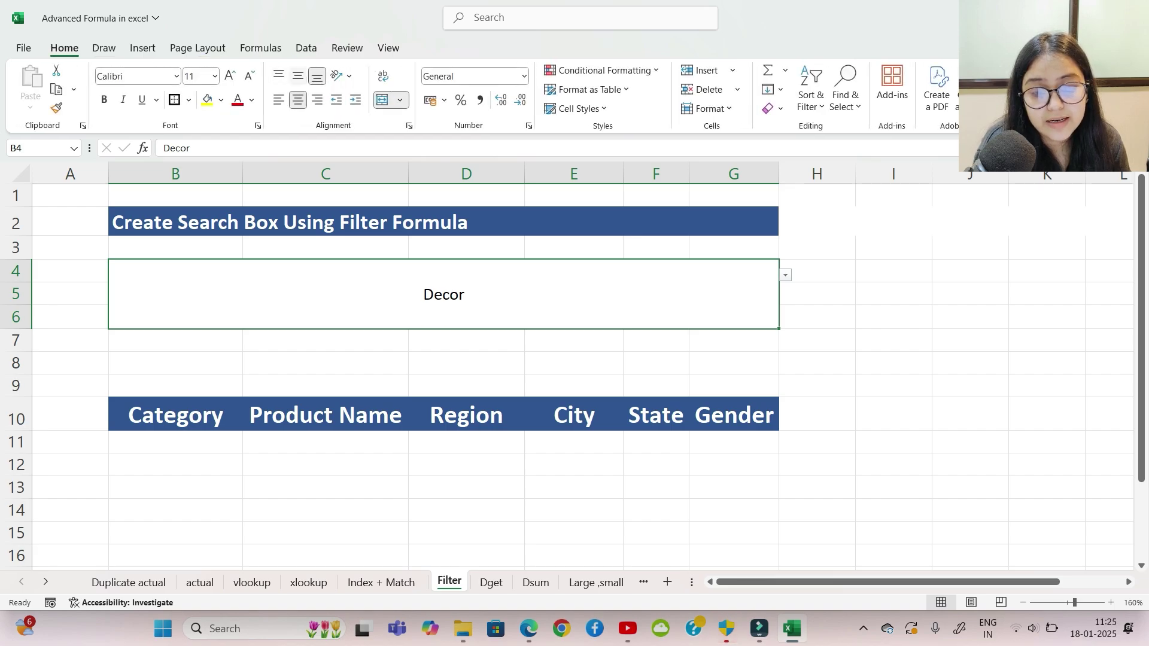
Step: Make Decor bold at font size 24, then select cell B11
key(alt+h)
key(f)
key(s)
key(alt+Down)
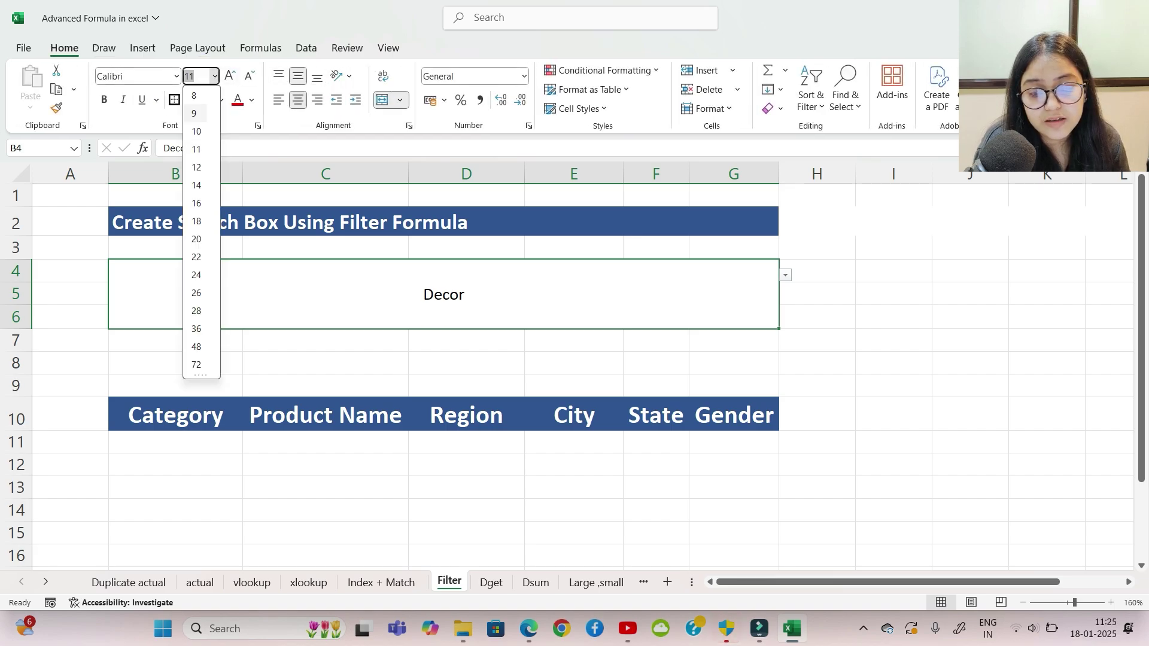
key(Down)
key(Down)
key(Down)
key(Down)
key(Down)
key(Down)
key(Down)
key(Return)
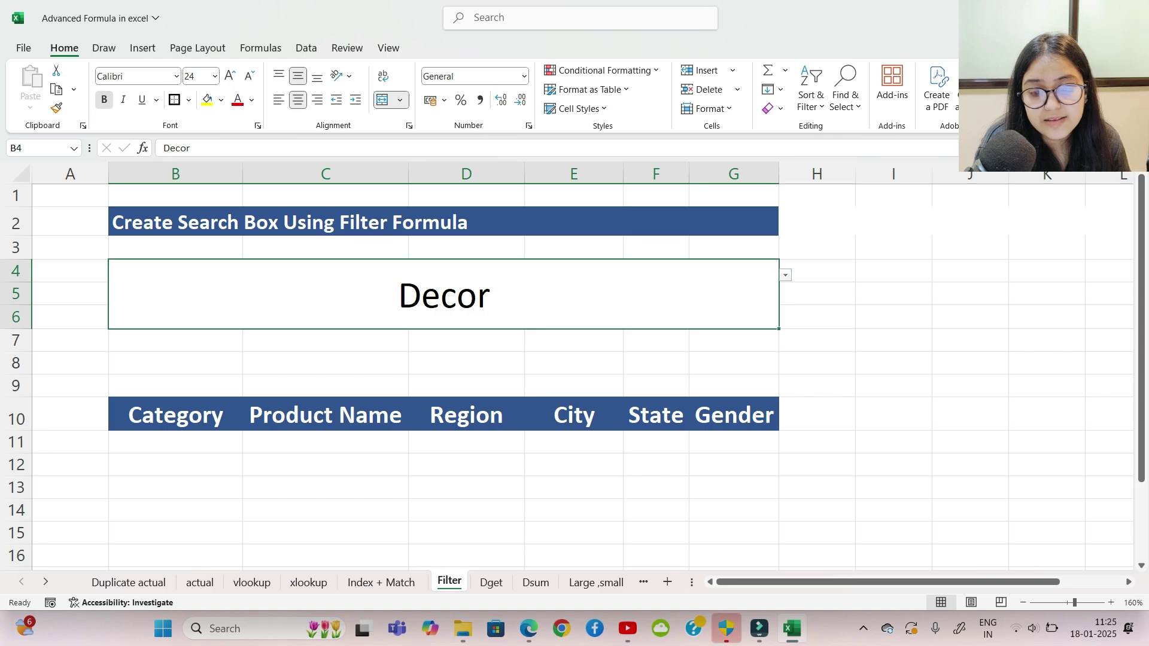
key(ctrl+b)
click(970, 340)
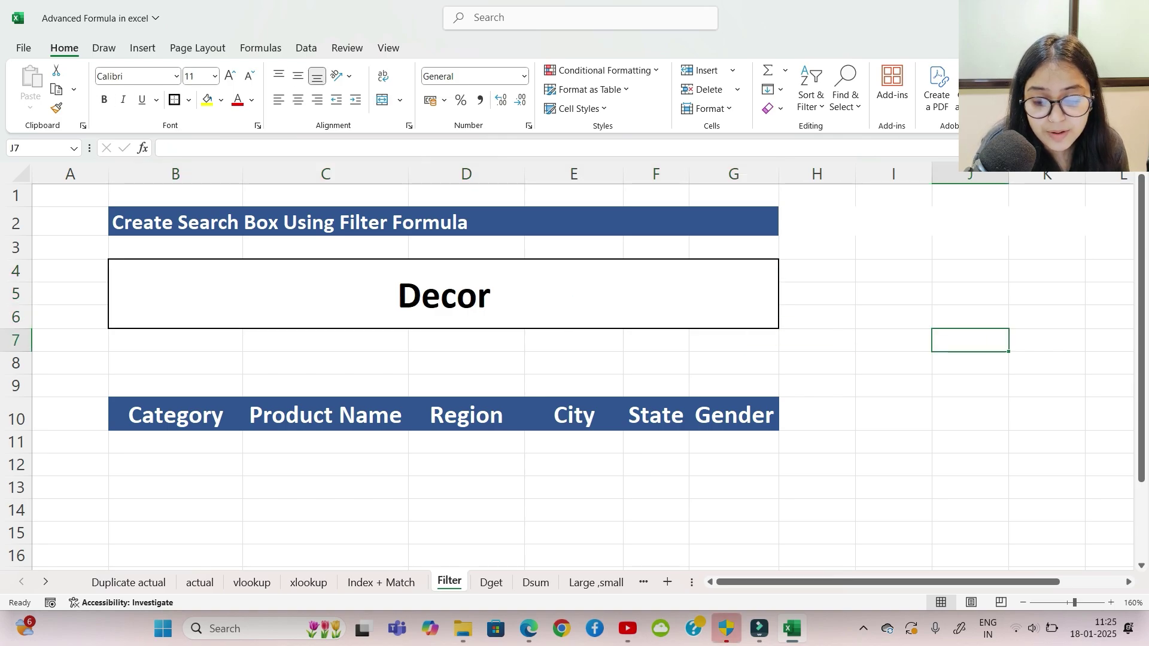
click(176, 441)
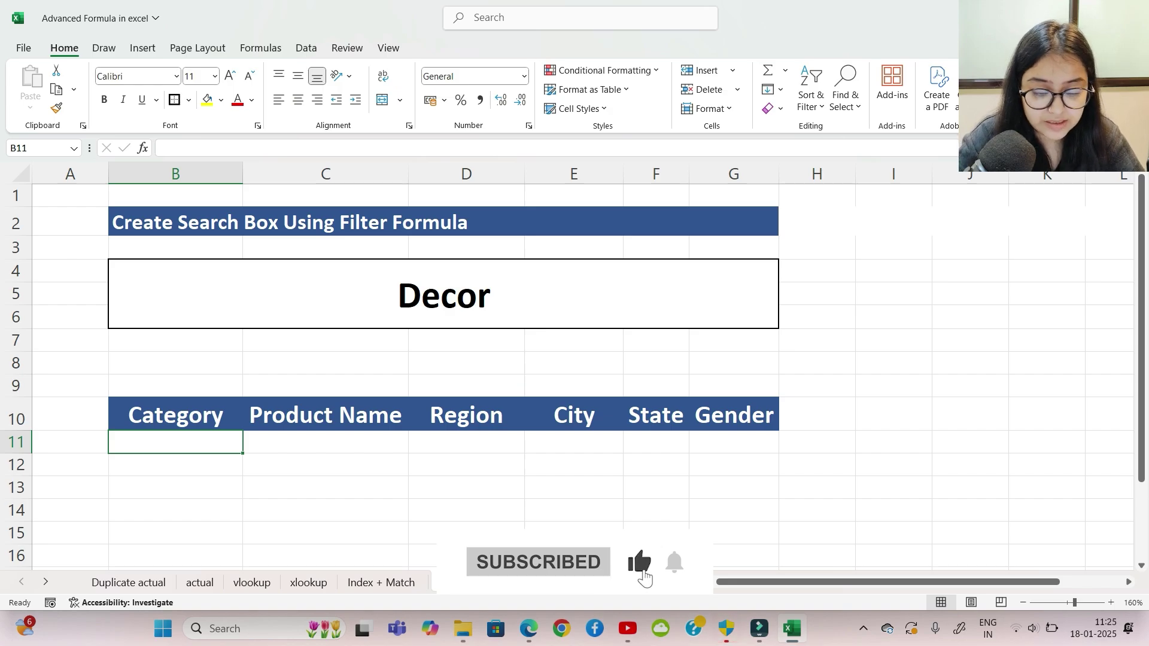
Step: Start a FILTER formula in B11 using actual!C1:K331 as the array
text(=)
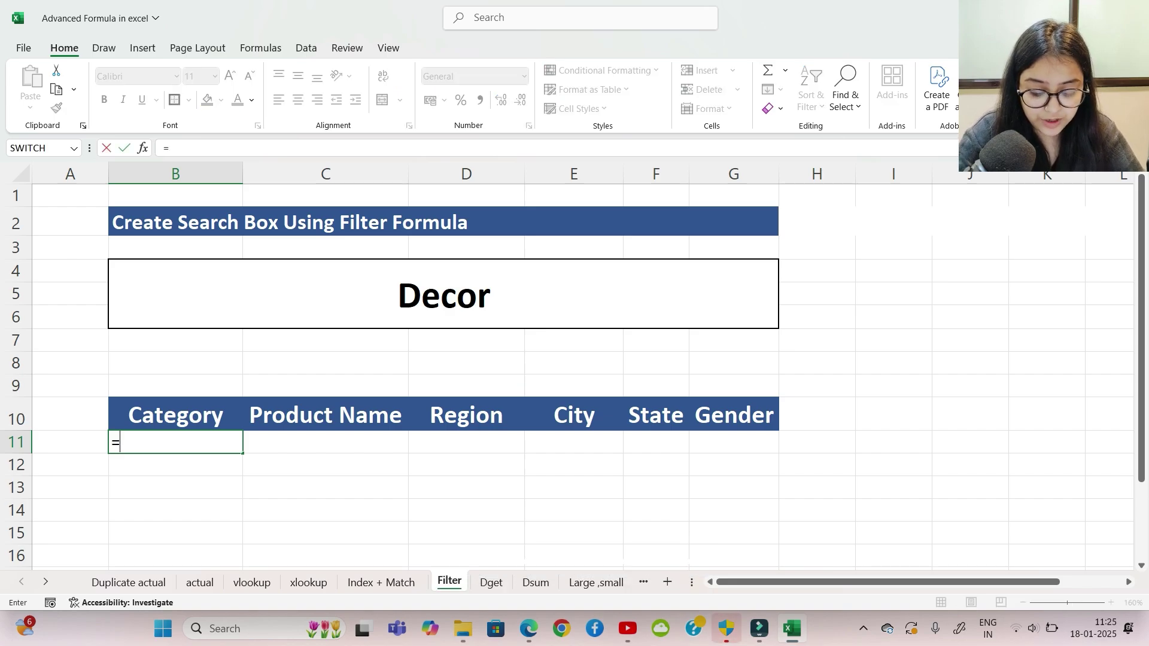
text(filter)
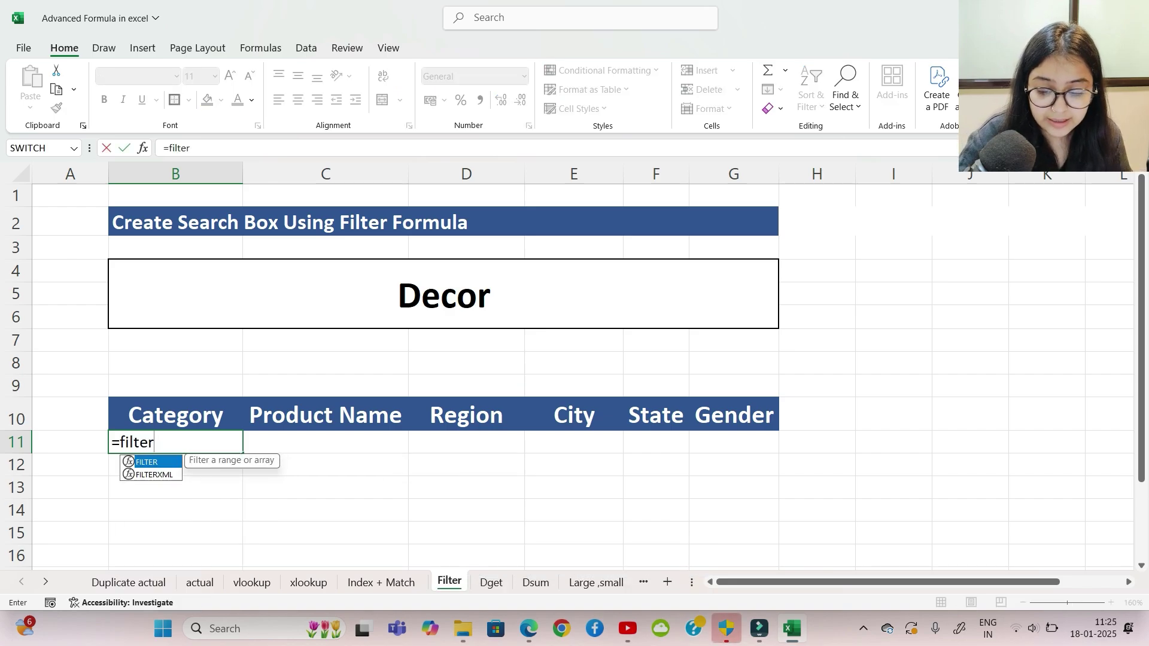
key(Tab)
click(200, 582)
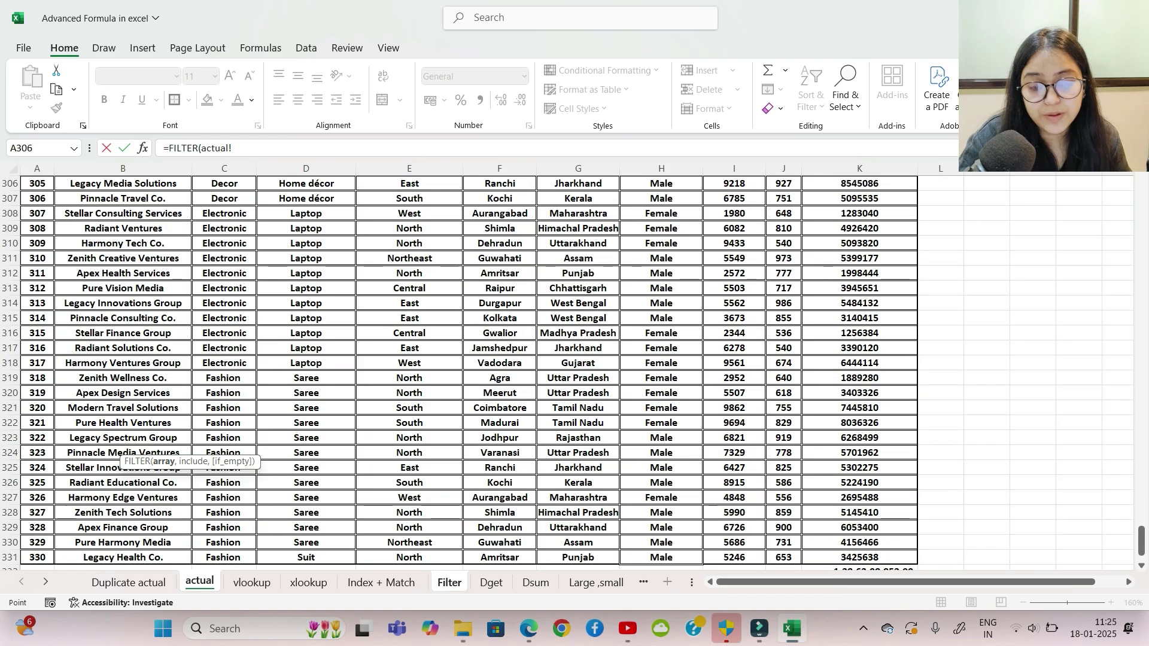
scroll(460, 371, up, 2)
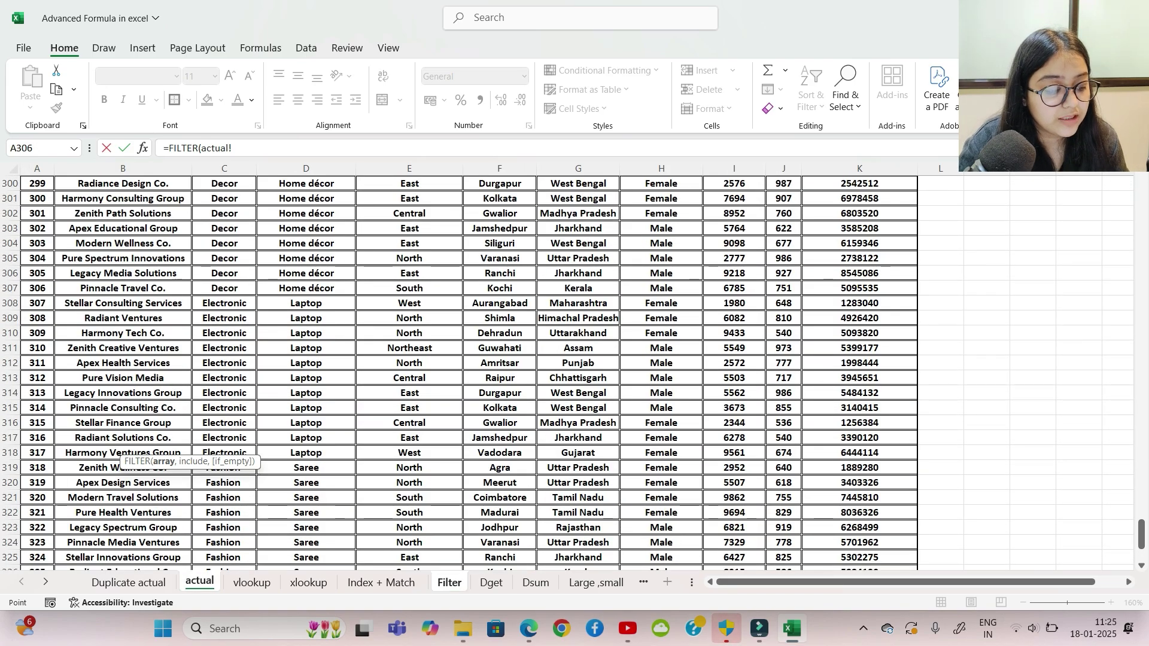
drag(1141, 535, 1142, 189)
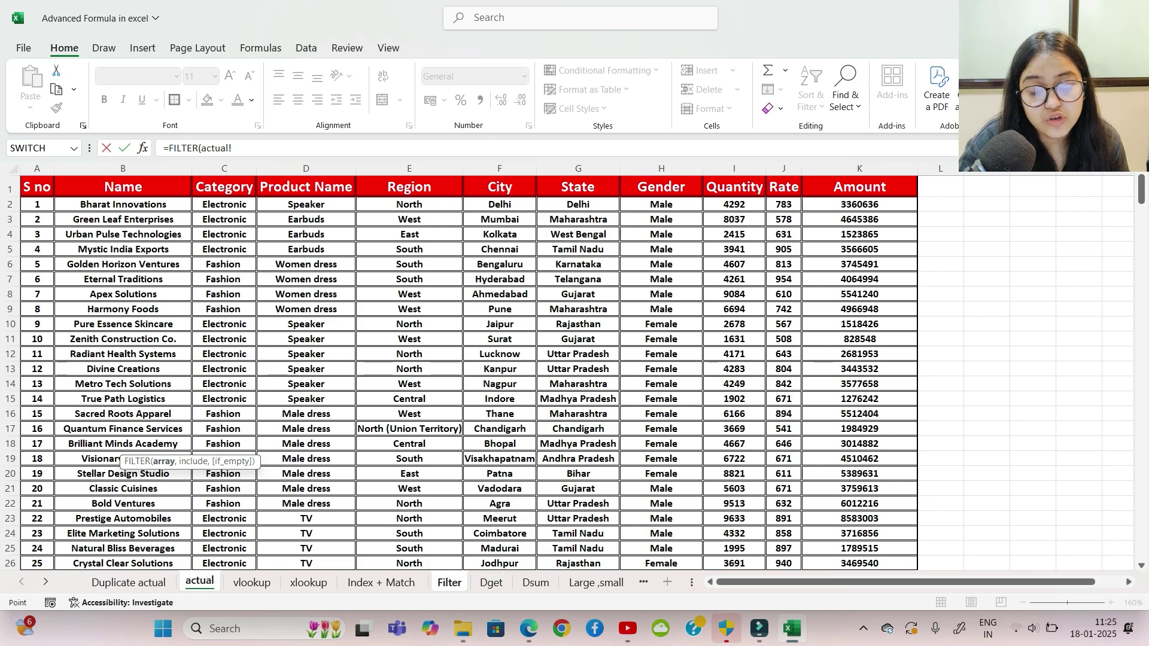
drag(223, 187, 924, 567)
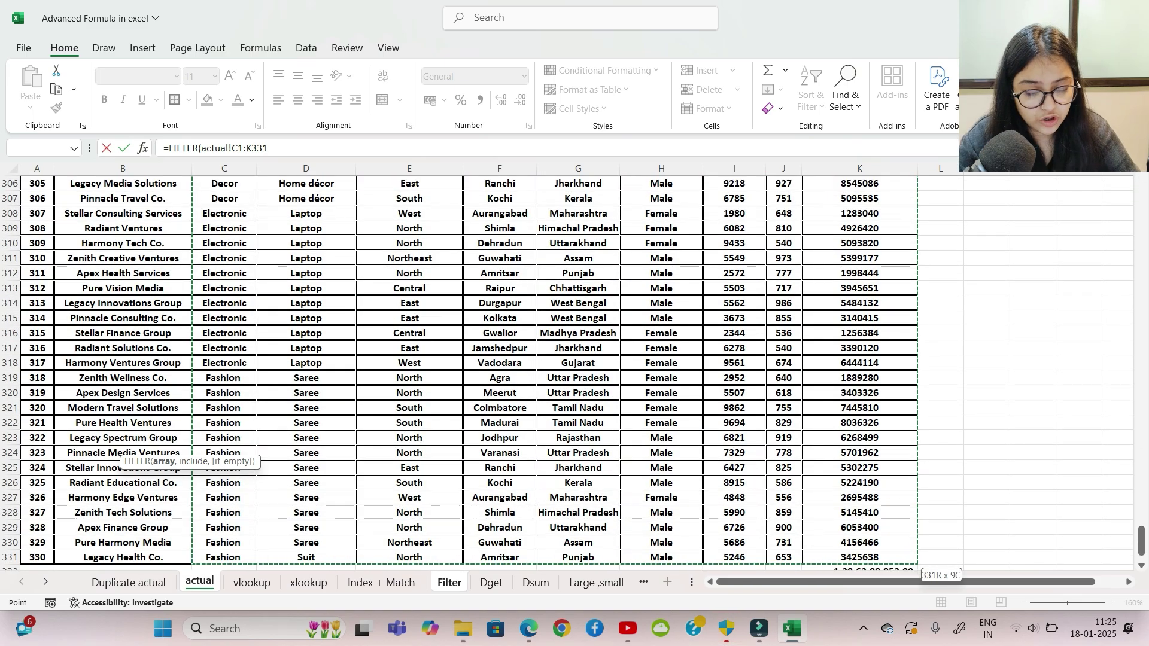
text(,)
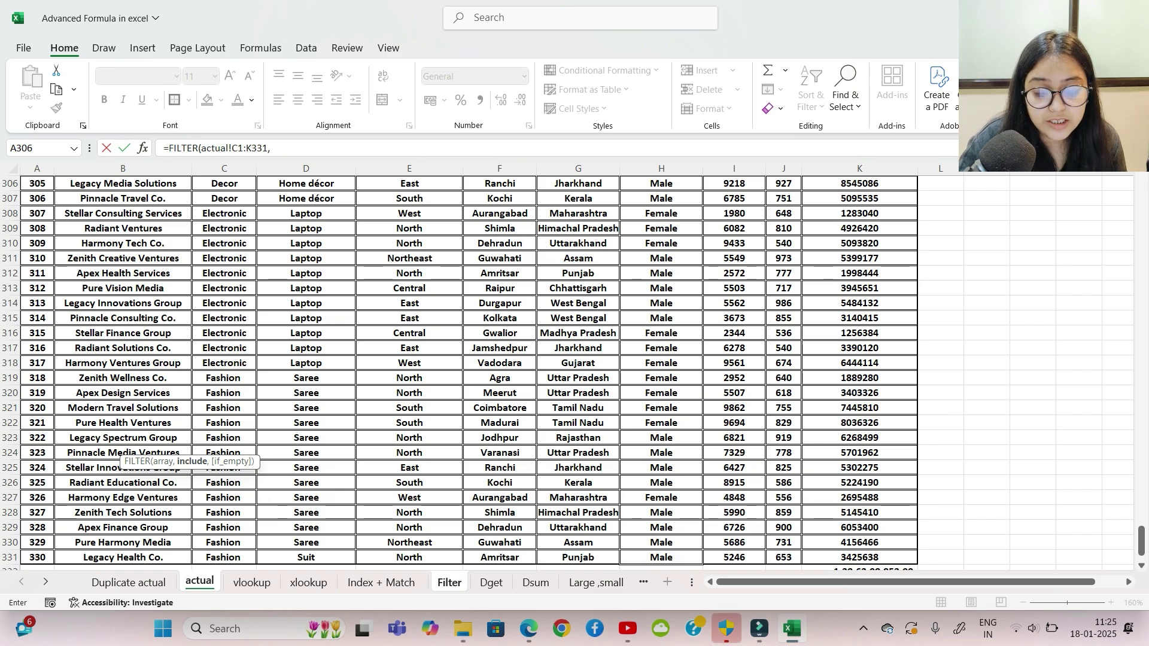
Step: Add the condition actual!C1:C331=Filter!B4 and enter the FILTER formula
click(449, 582)
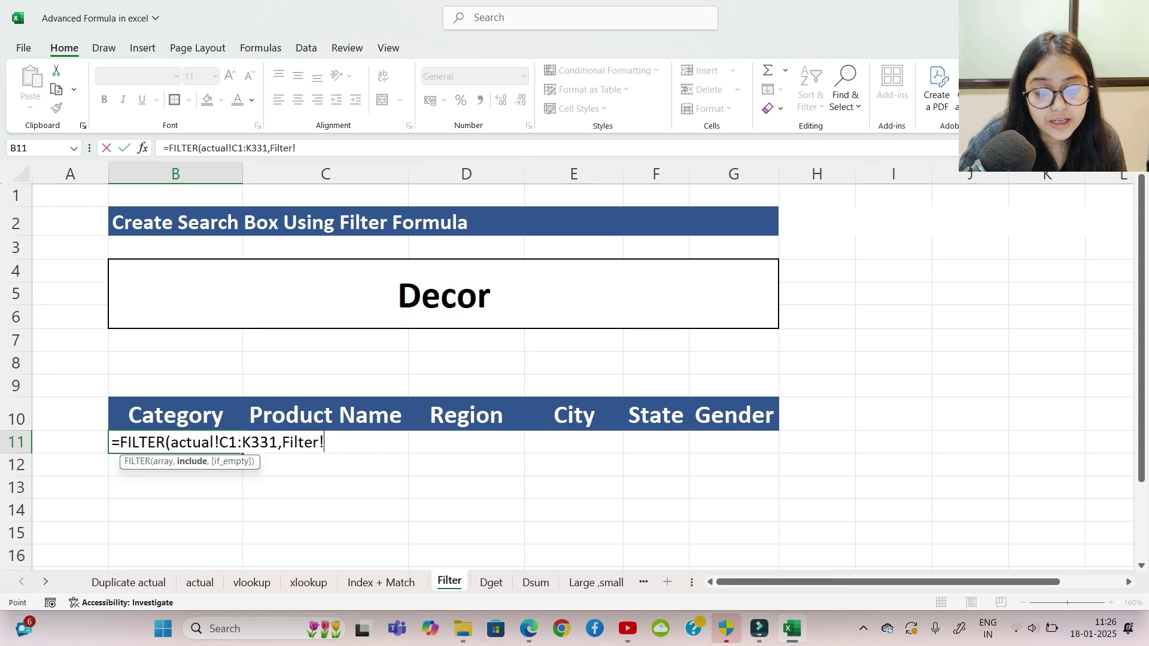
click(199, 582)
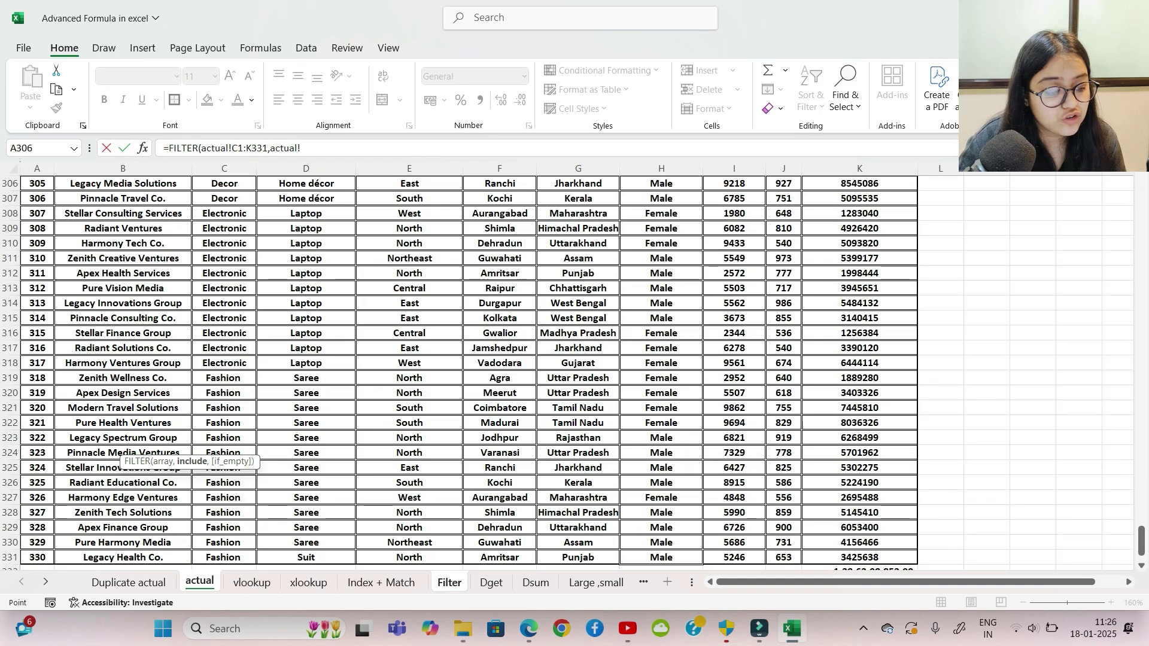
scroll(574, 371, up, 20)
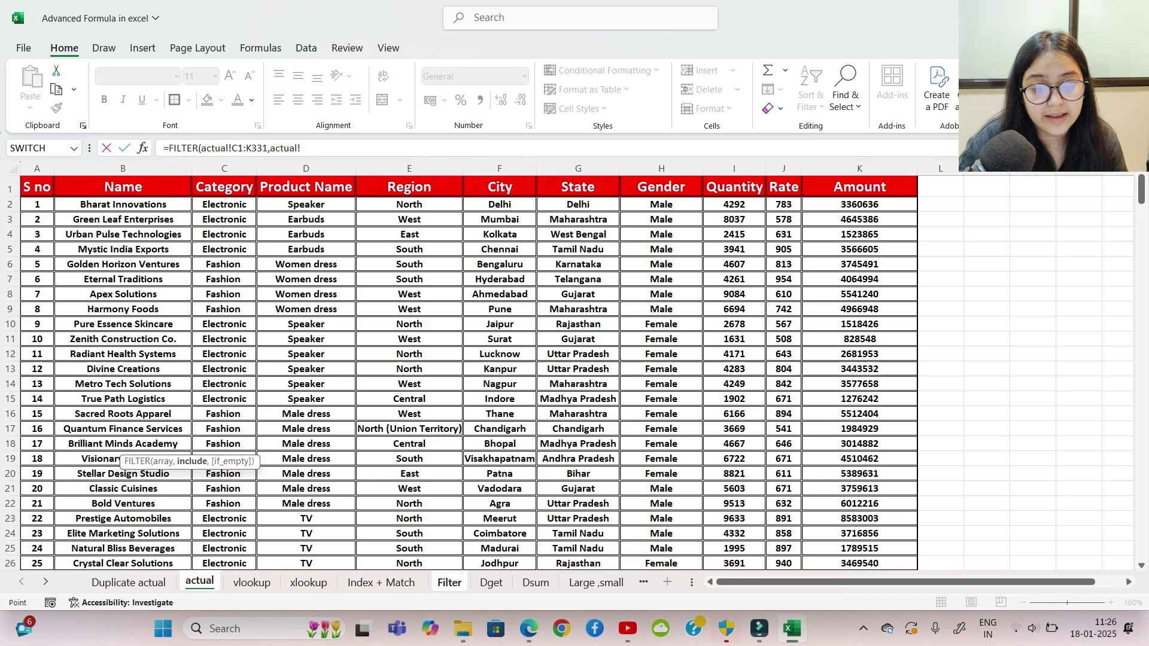
click(224, 187)
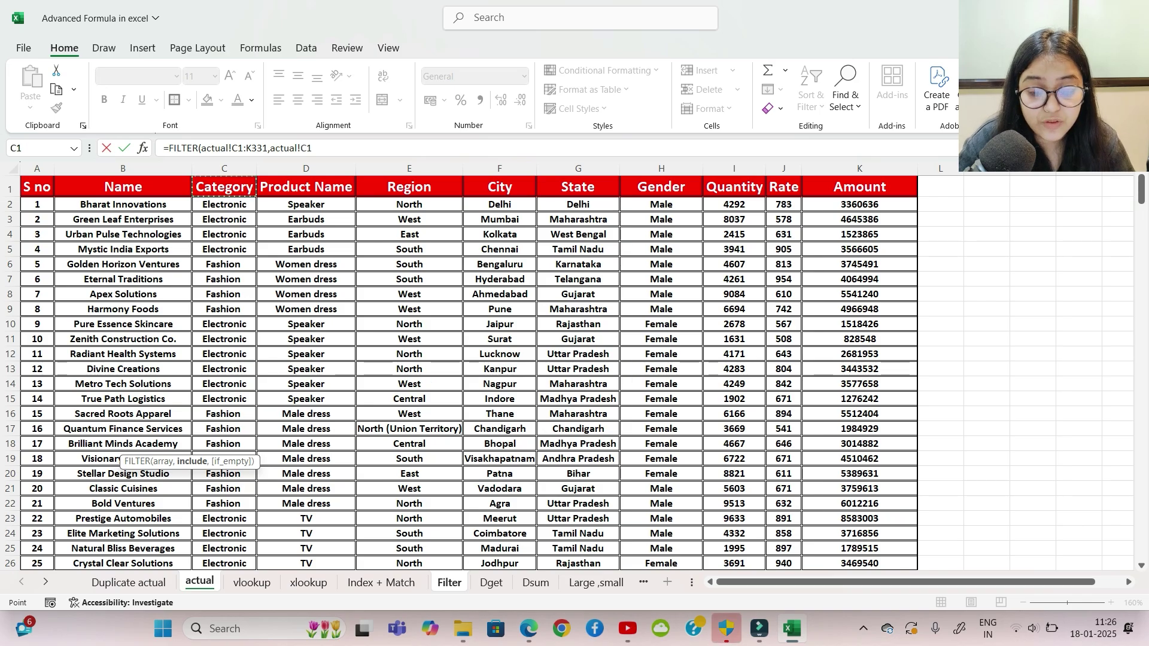
key(ctrl+shift+Down)
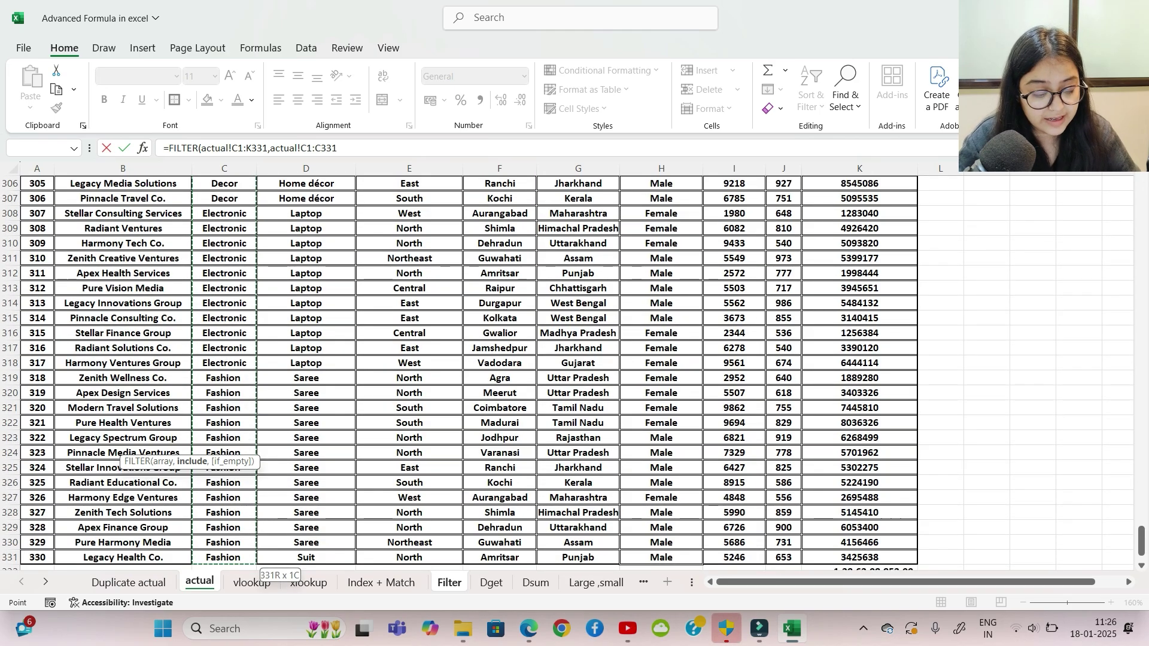
text(=)
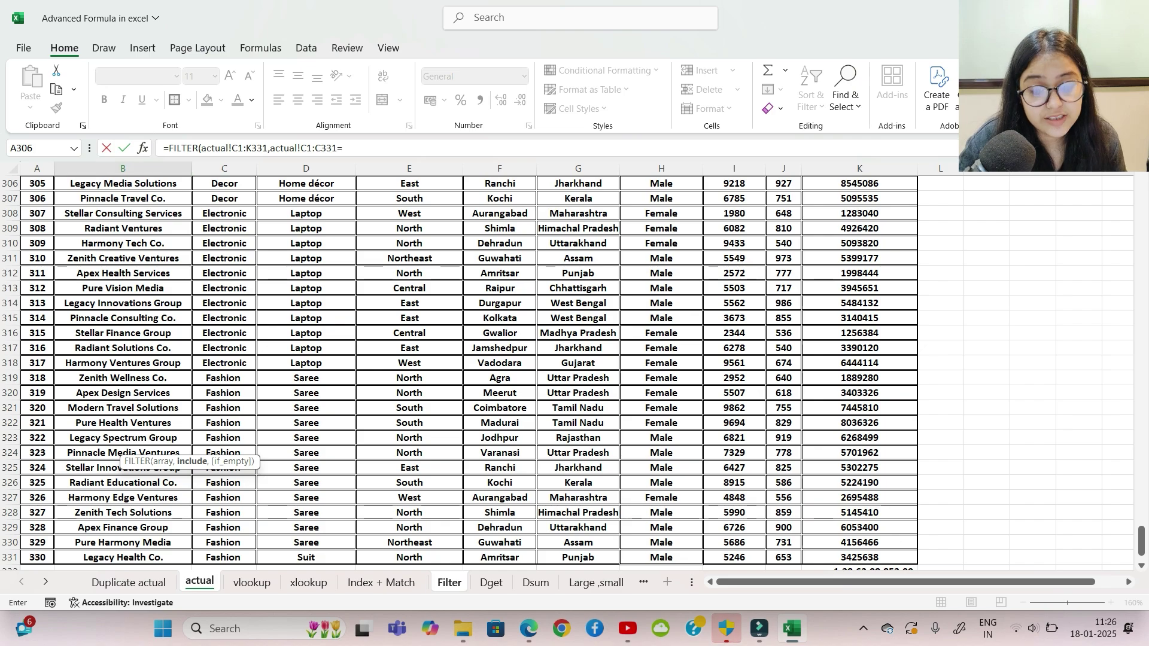
click(450, 583)
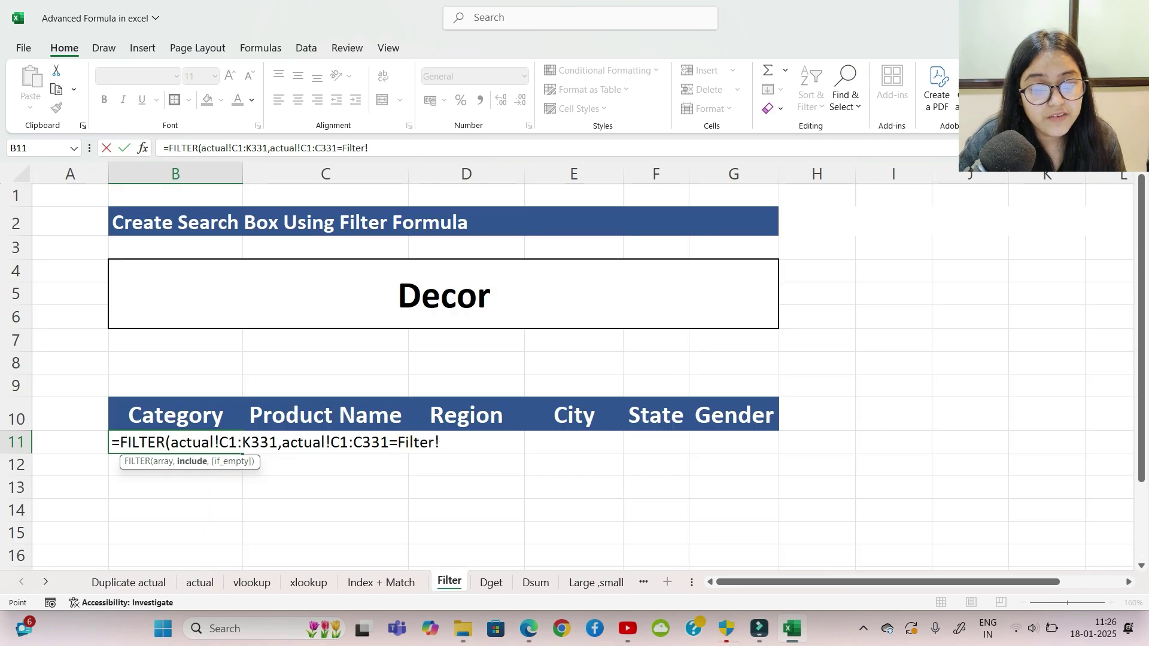
click(443, 293)
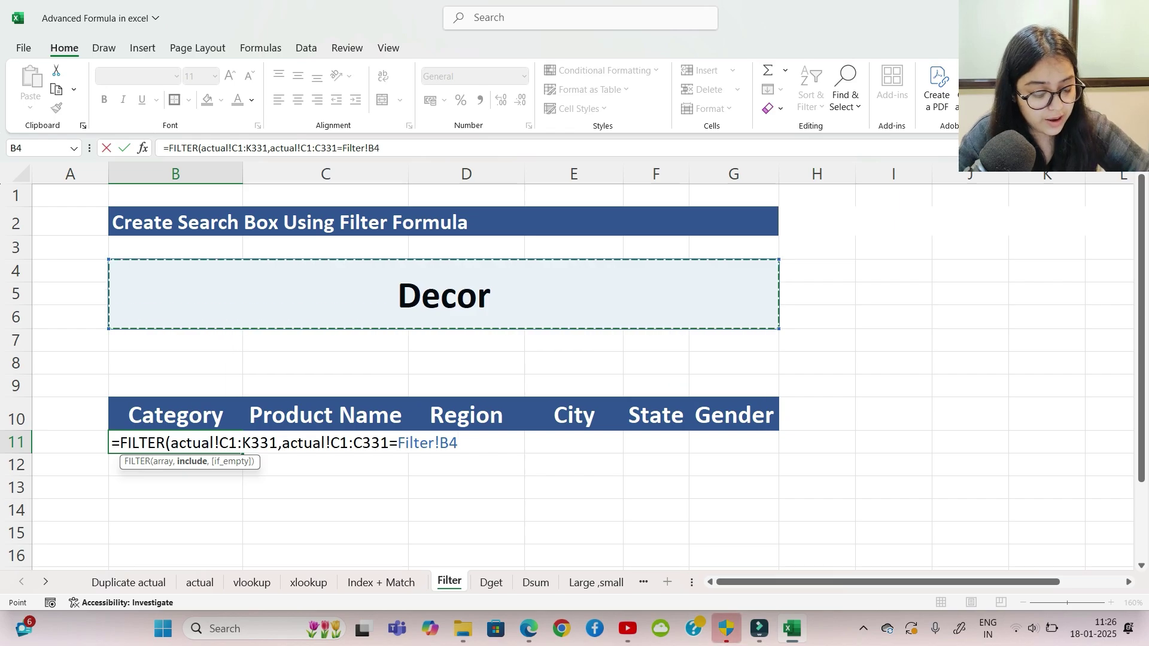
text())
key(Return)
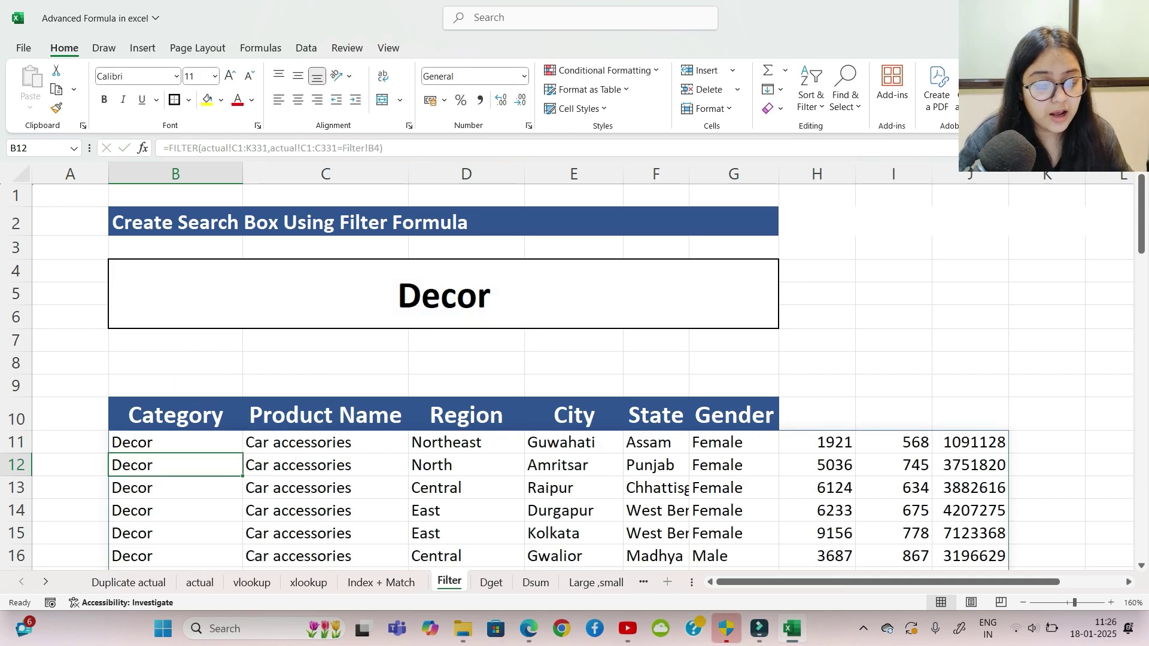
Step: Inspect the spilled result columns that have no headers
scroll(575, 377, down, 1)
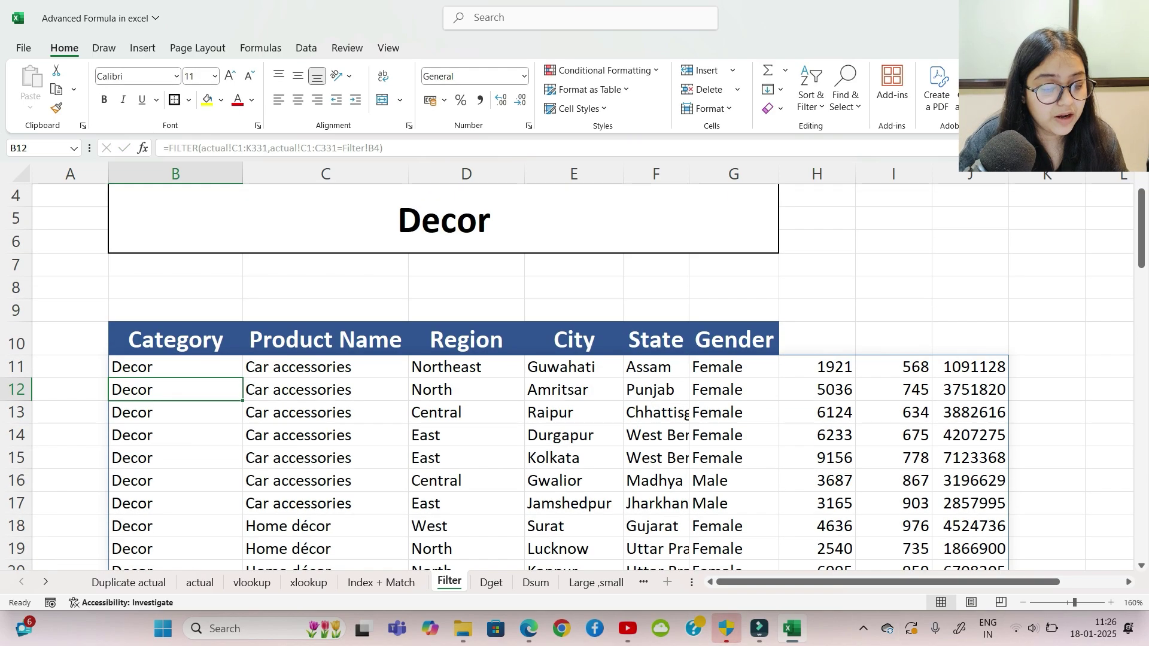
click(817, 340)
click(894, 339)
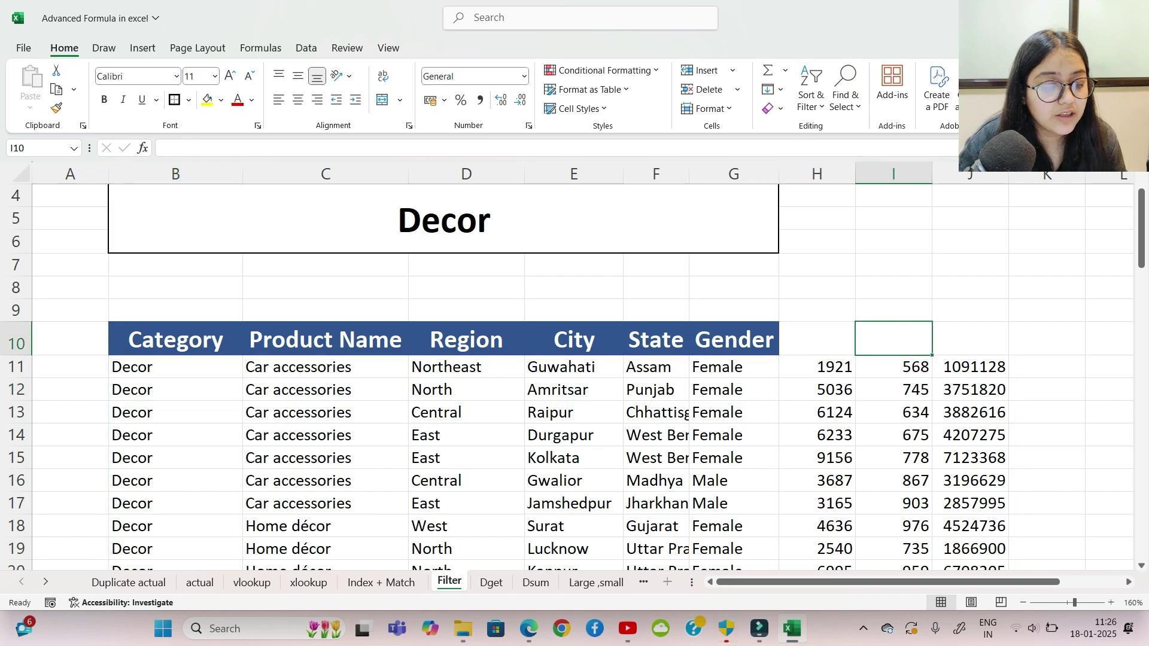
click(970, 339)
click(817, 340)
click(893, 339)
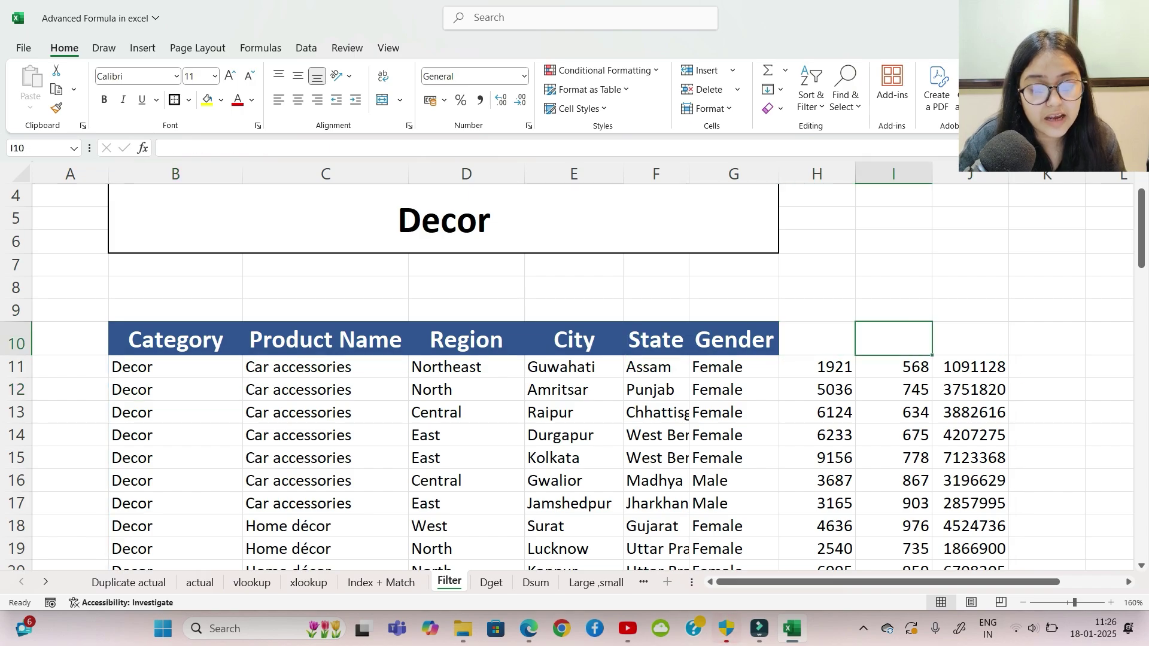
scroll(575, 377, up, 1)
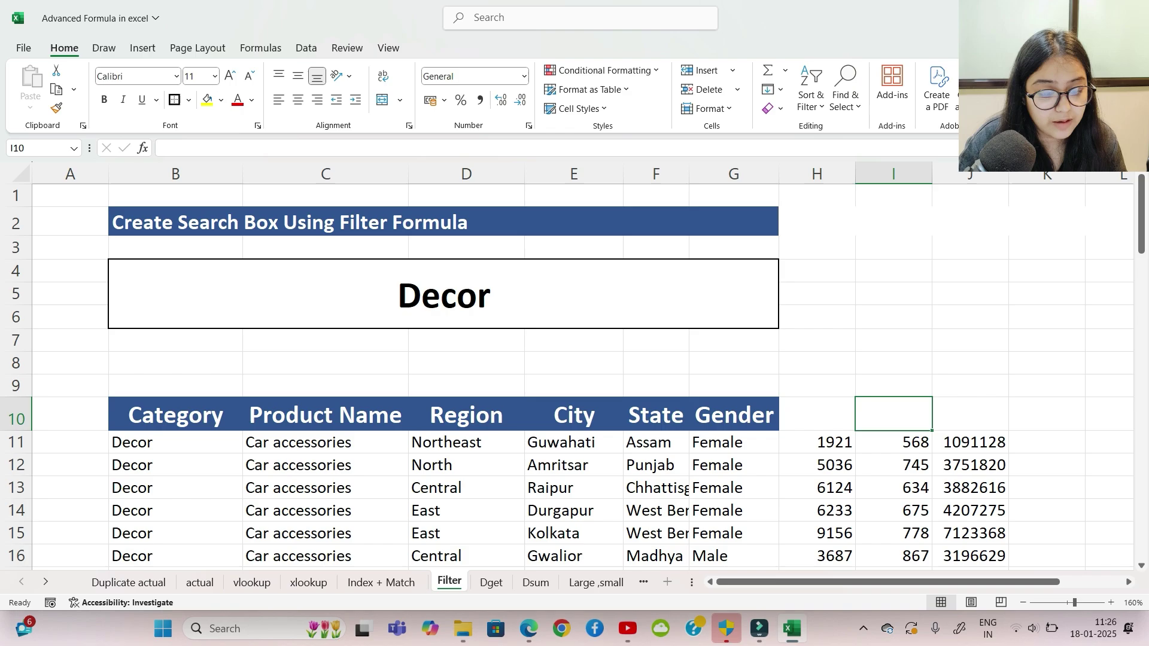
Step: Switch the category in B4 to Electronic and check an Electronic entry on the actual sheet
click(444, 294)
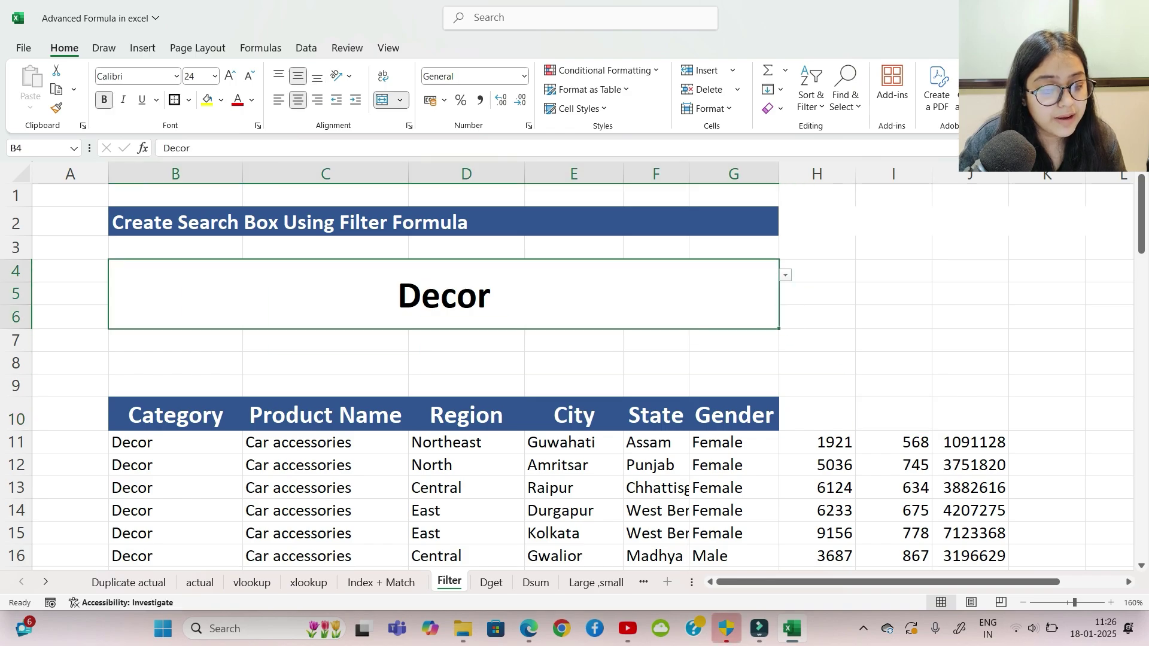
key(alt+Down)
key(Up)
key(Up)
key(Return)
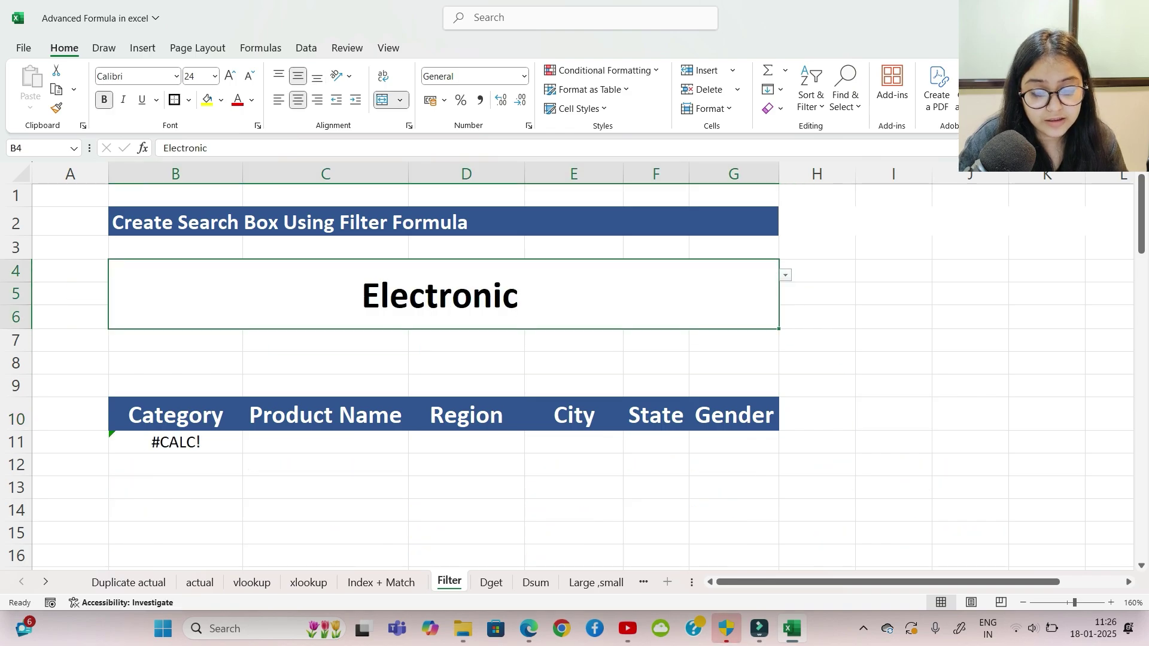
scroll(567, 377, down, 1)
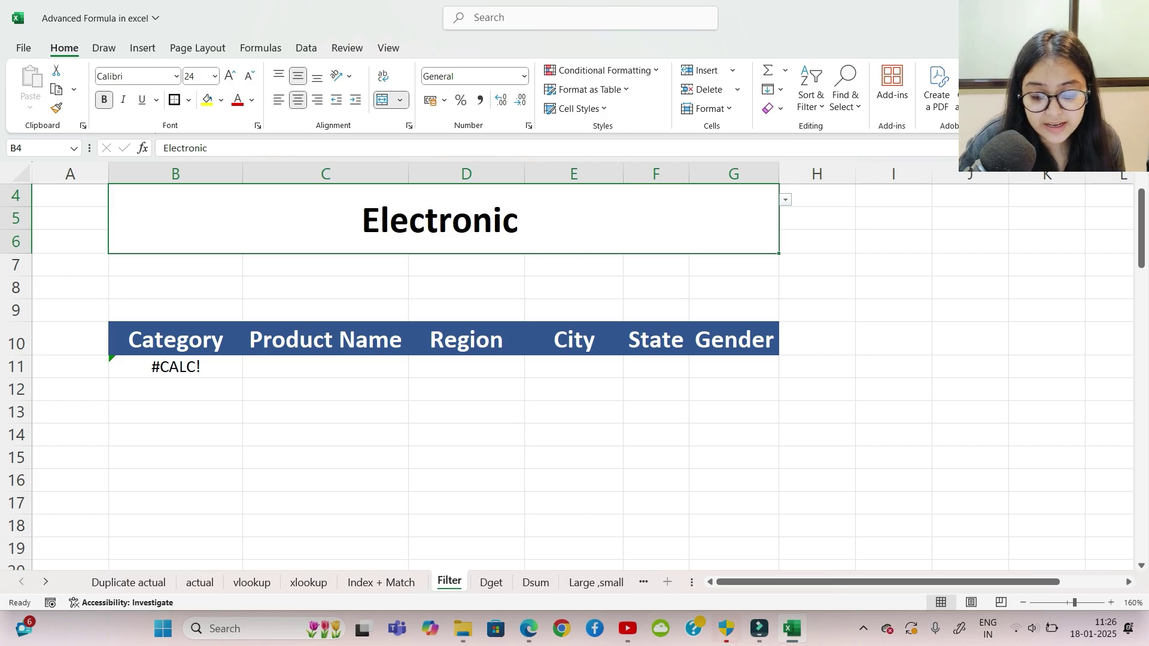
click(199, 583)
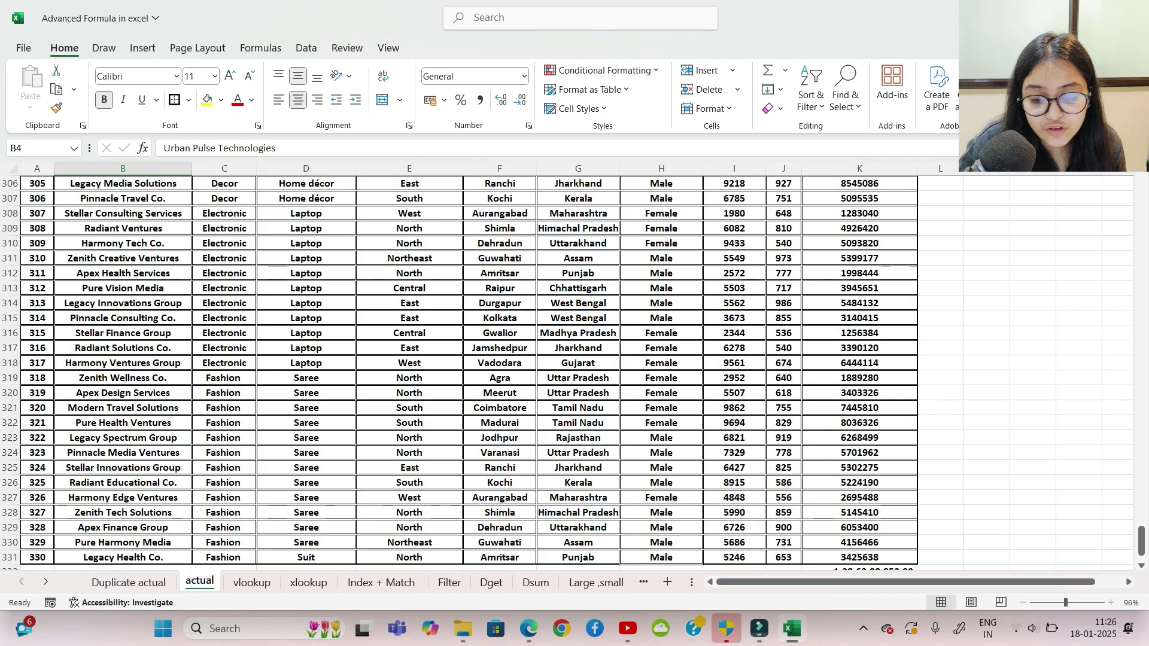
click(224, 363)
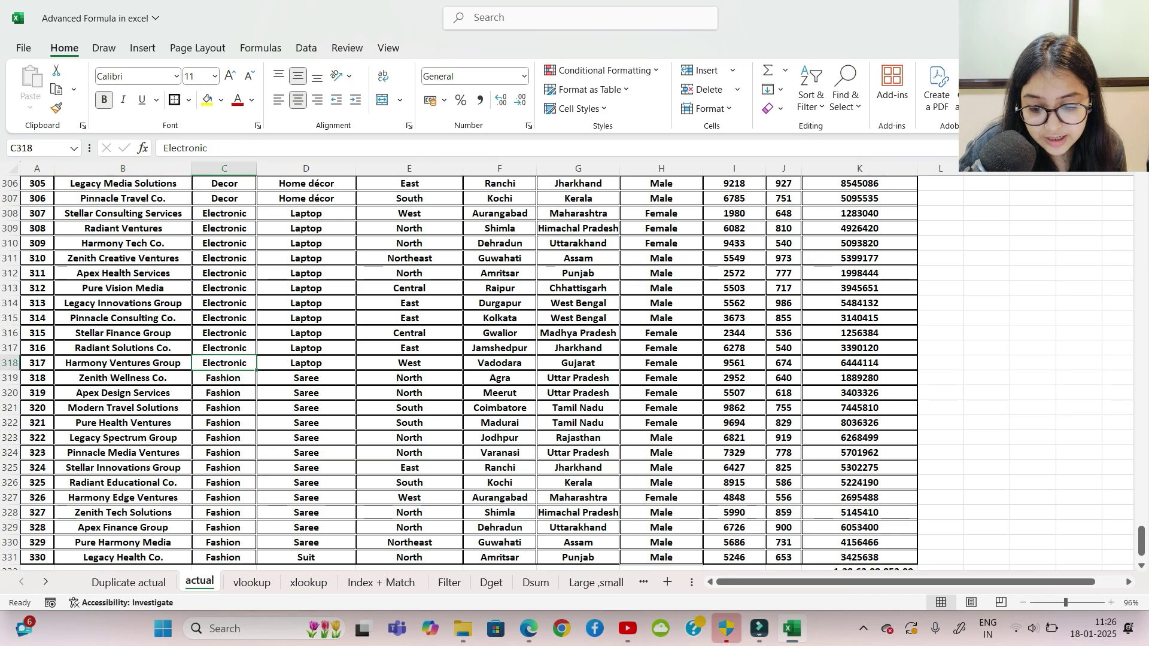
scroll(574, 372, up, 9)
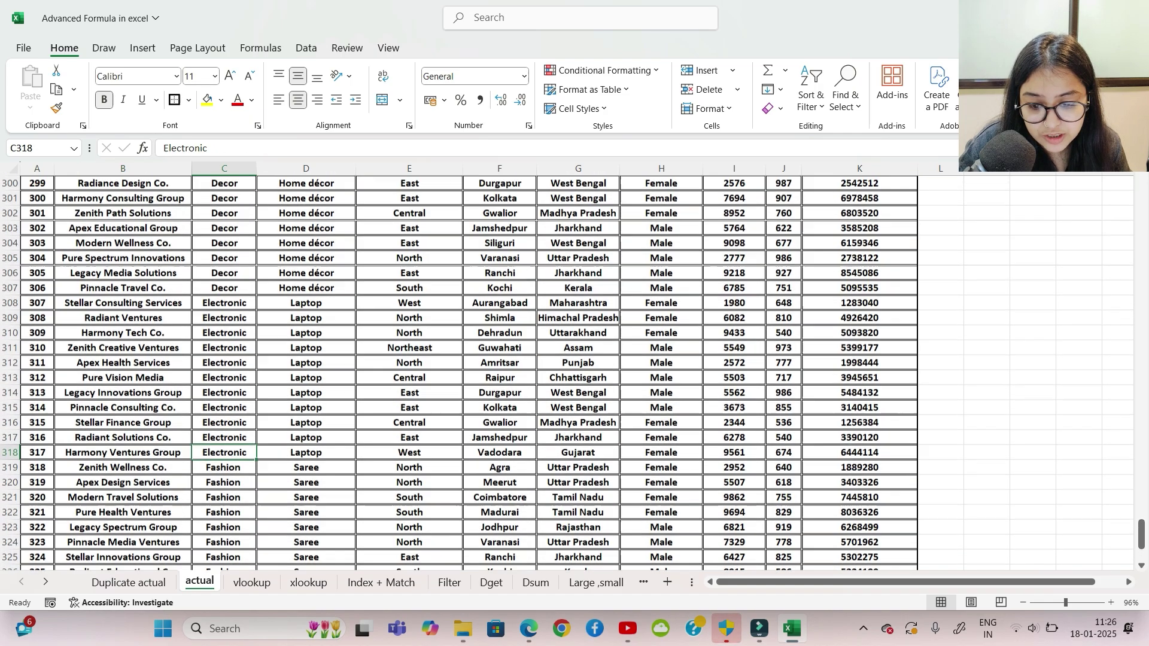
scroll(574, 371, down, 3)
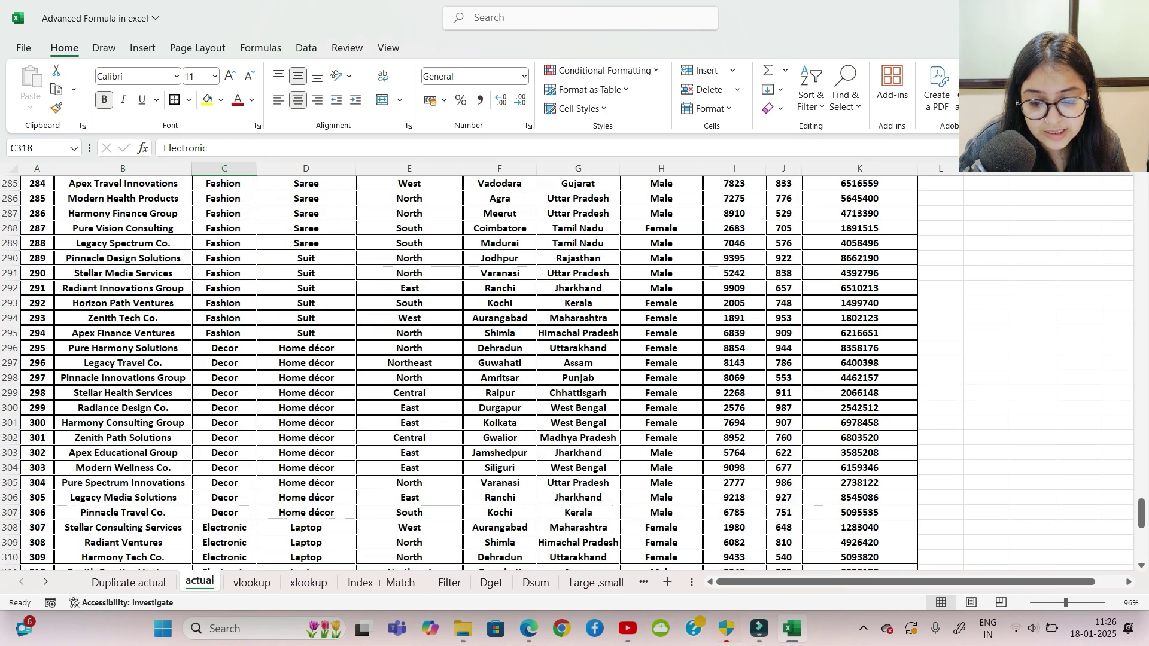
Step: Set the Filter sheet's category box to Fashion
click(449, 582)
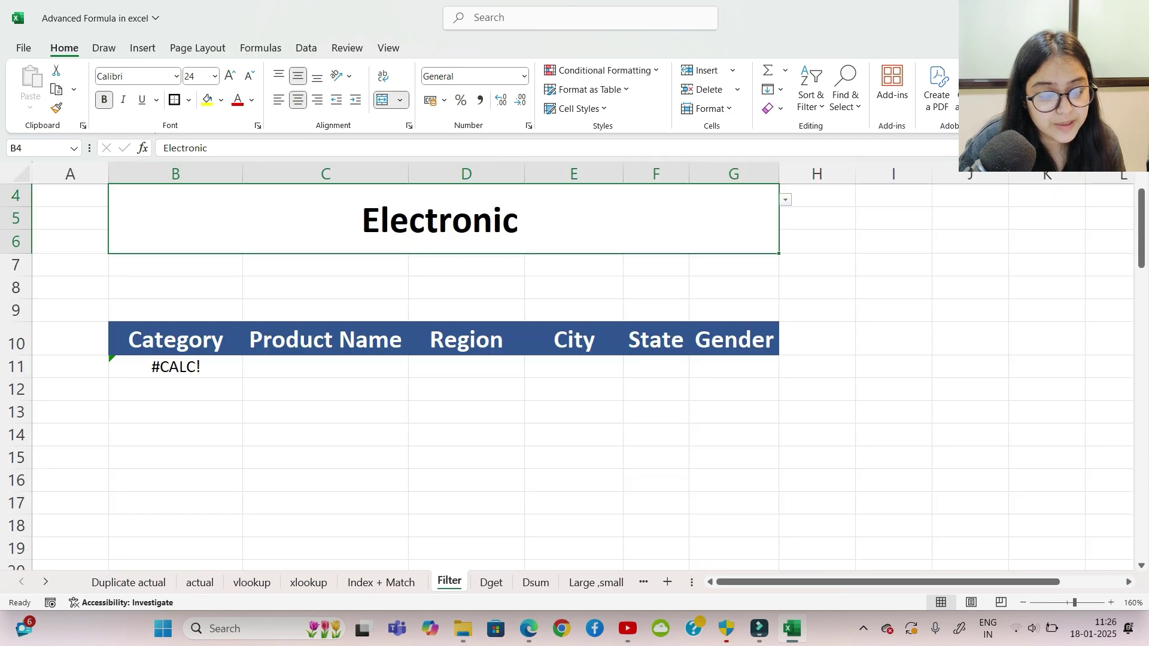
key(alt+Down)
key(Down)
key(Down)
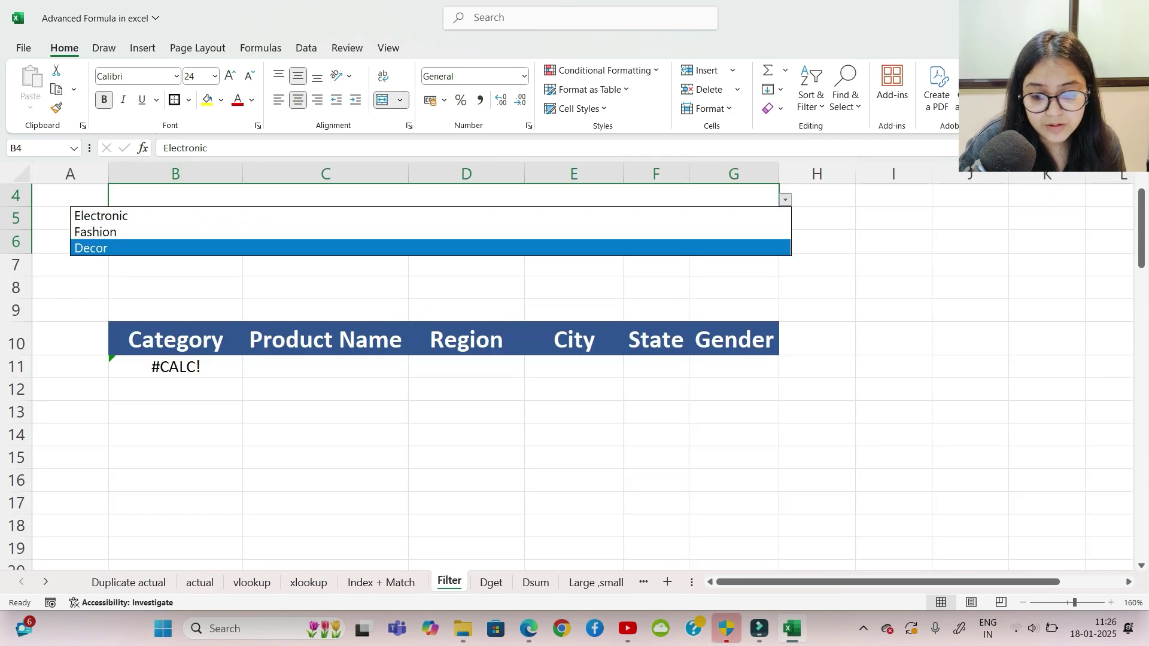
key(Up)
key(Return)
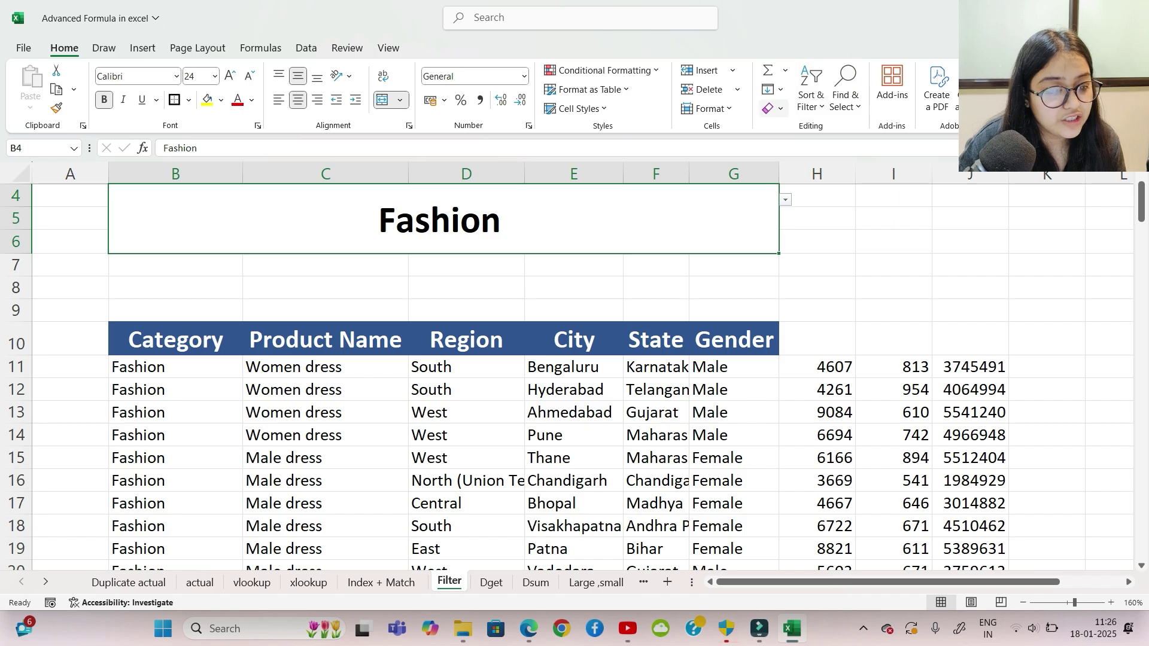
Step: Clear All on the category box, then undo it to restore the Fashion title and table
click(772, 109)
click(799, 126)
click(817, 241)
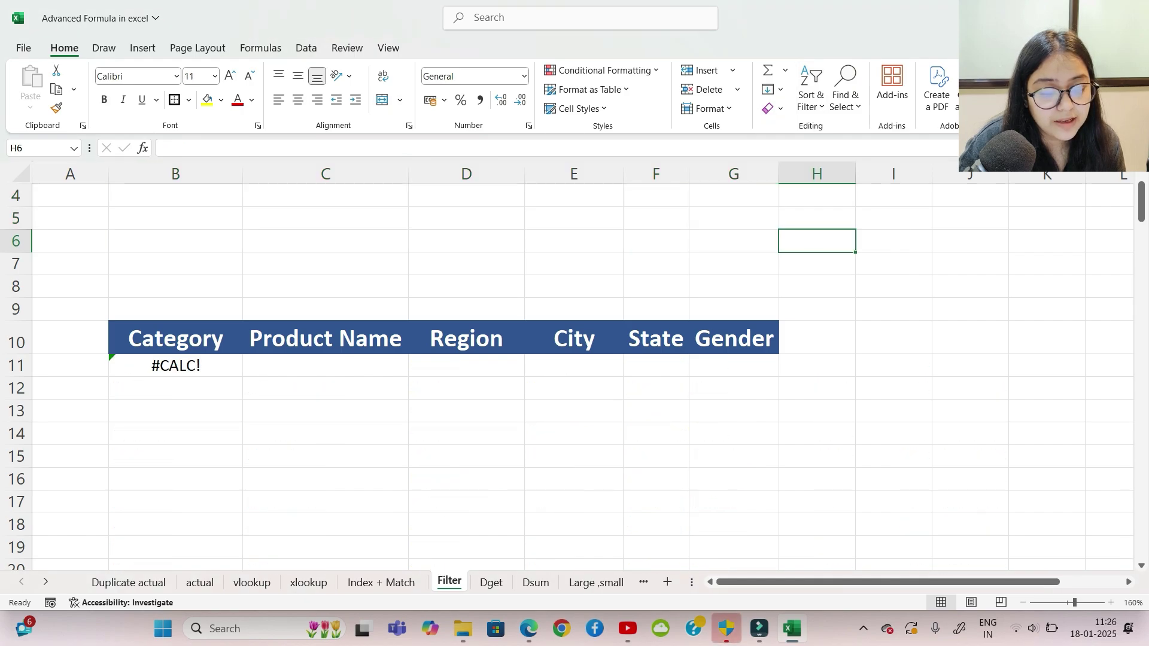
click(466, 219)
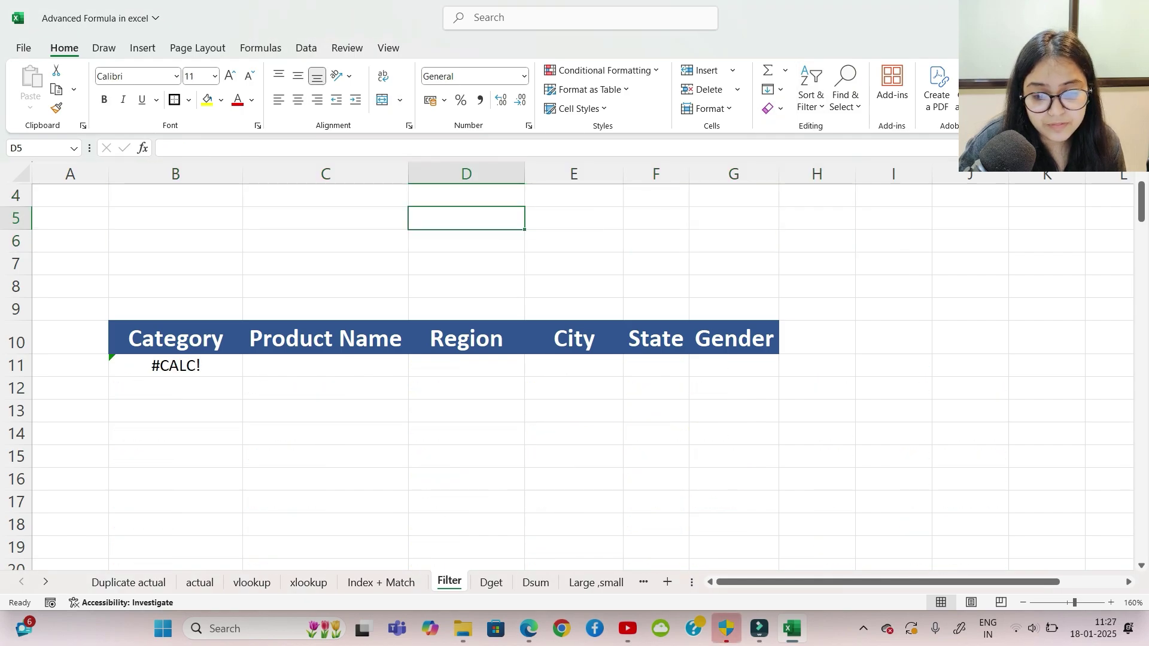
click(326, 218)
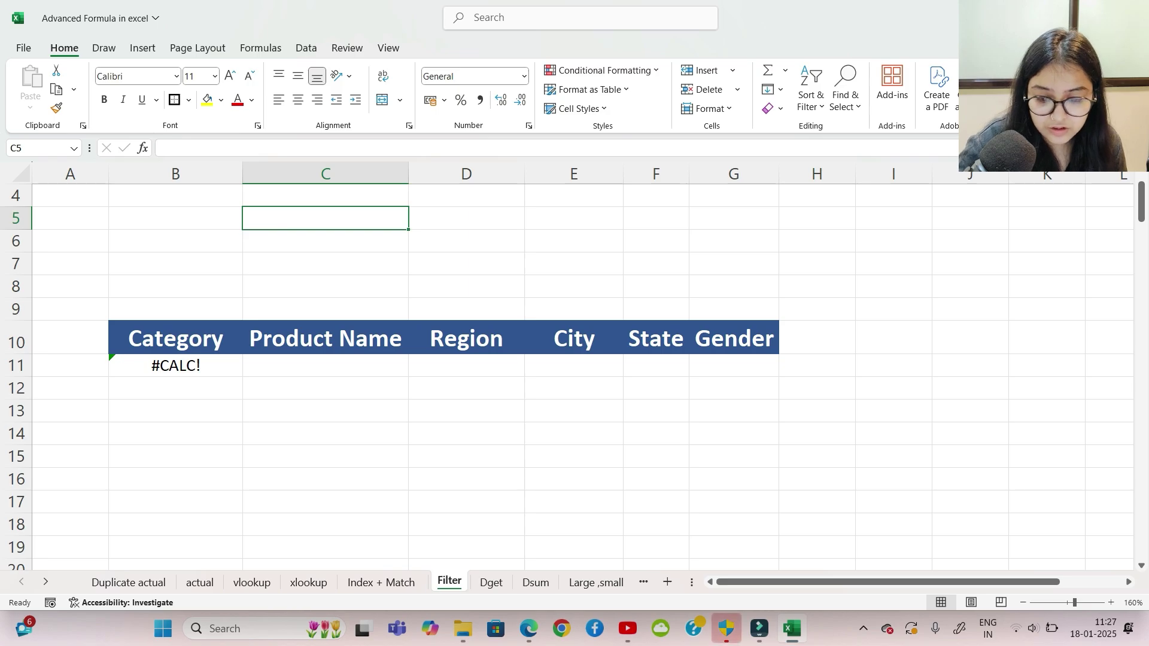
key(ctrl+z)
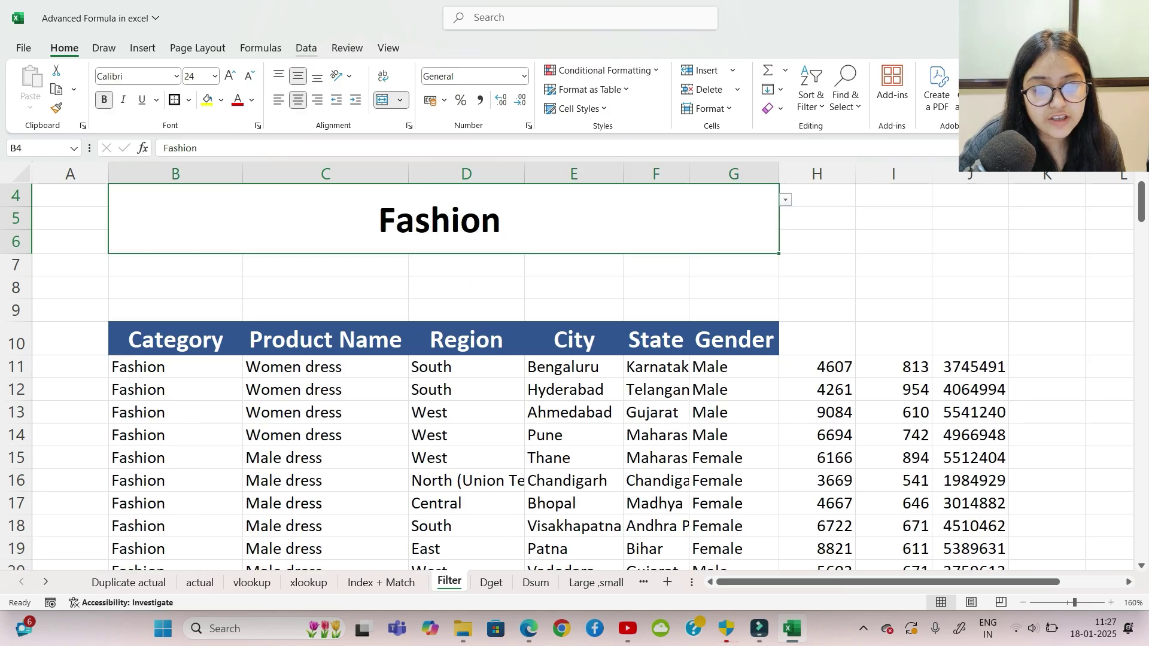
Step: Remove the Electronic, Fashion, Decor list validation from the title cell with Clear All
click(306, 48)
click(656, 108)
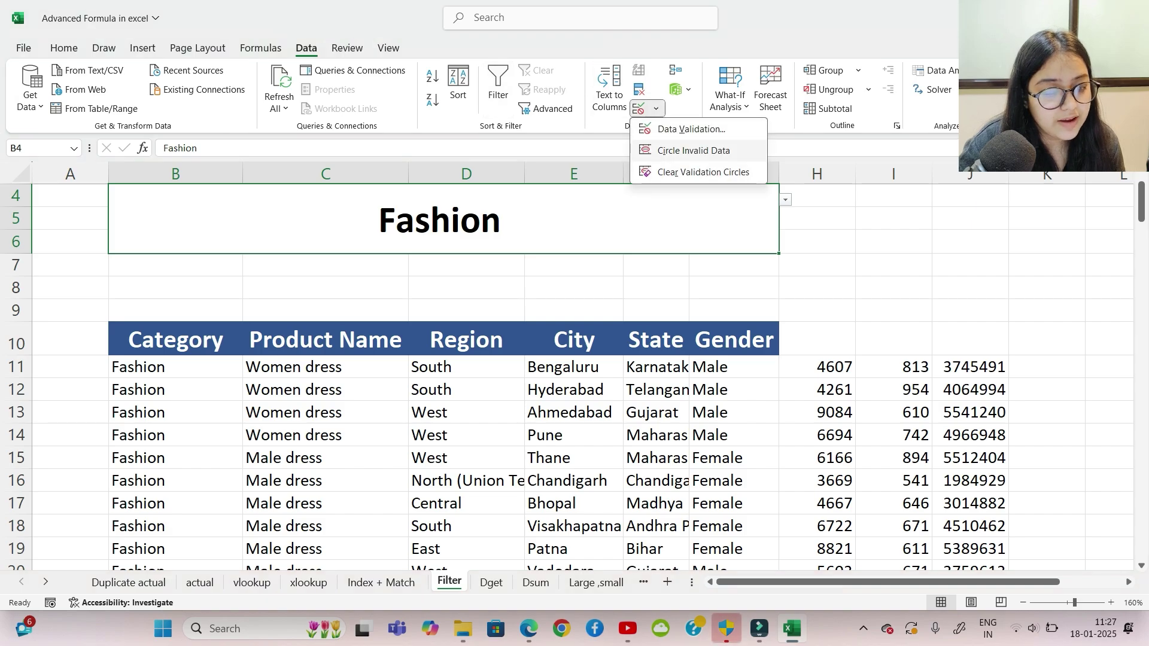
click(692, 129)
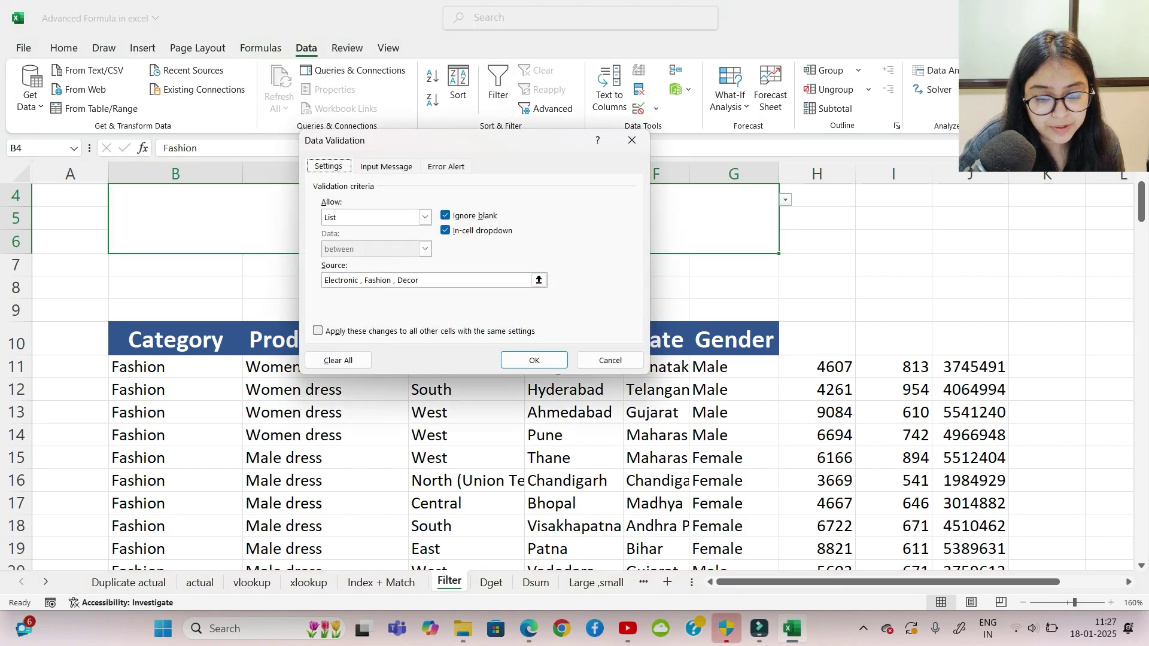
click(338, 360)
click(534, 360)
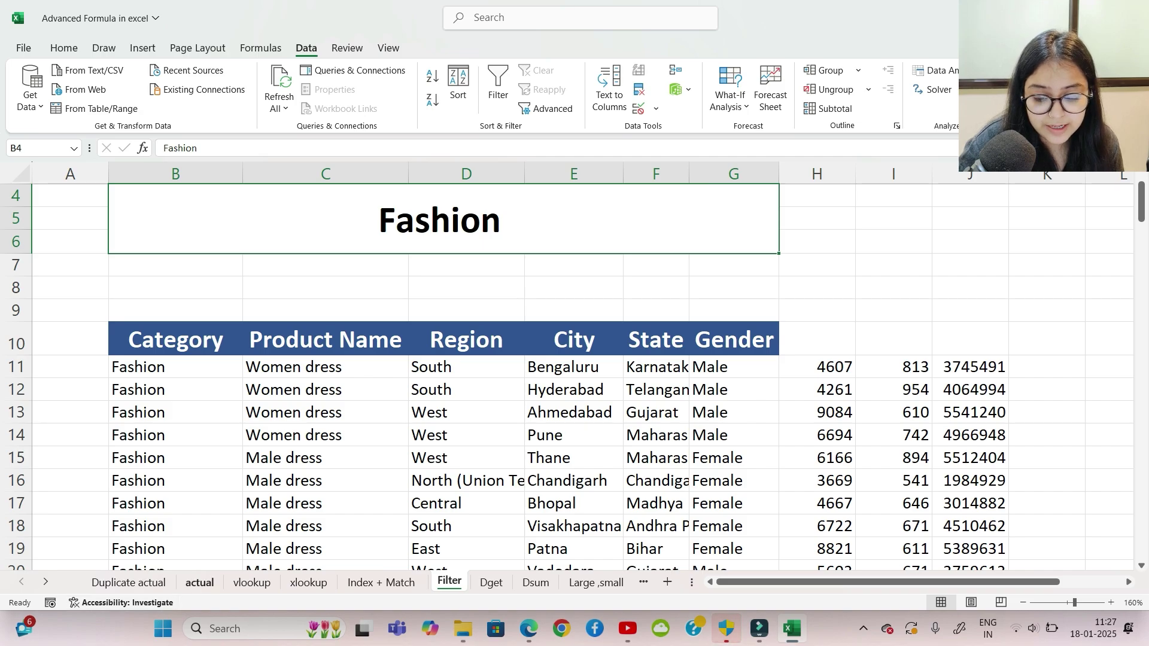
Step: Copy Electronic from actual!C308 into the Filter title so Electronic rows are listed
click(199, 583)
click(225, 482)
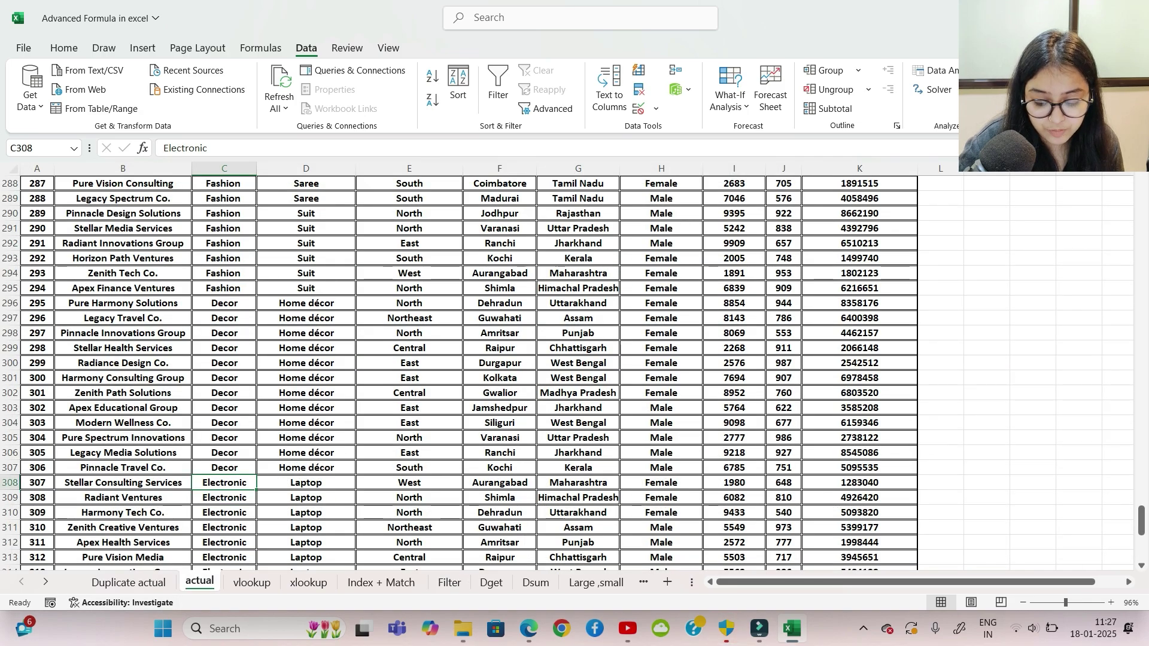
key(ctrl+c)
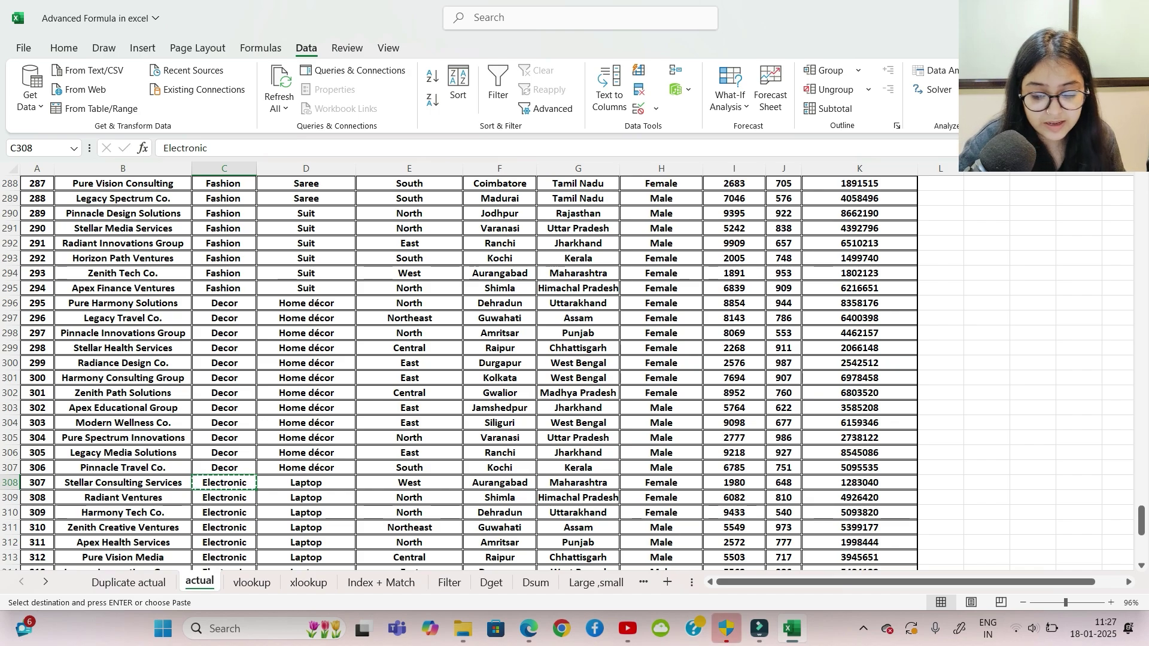
click(449, 582)
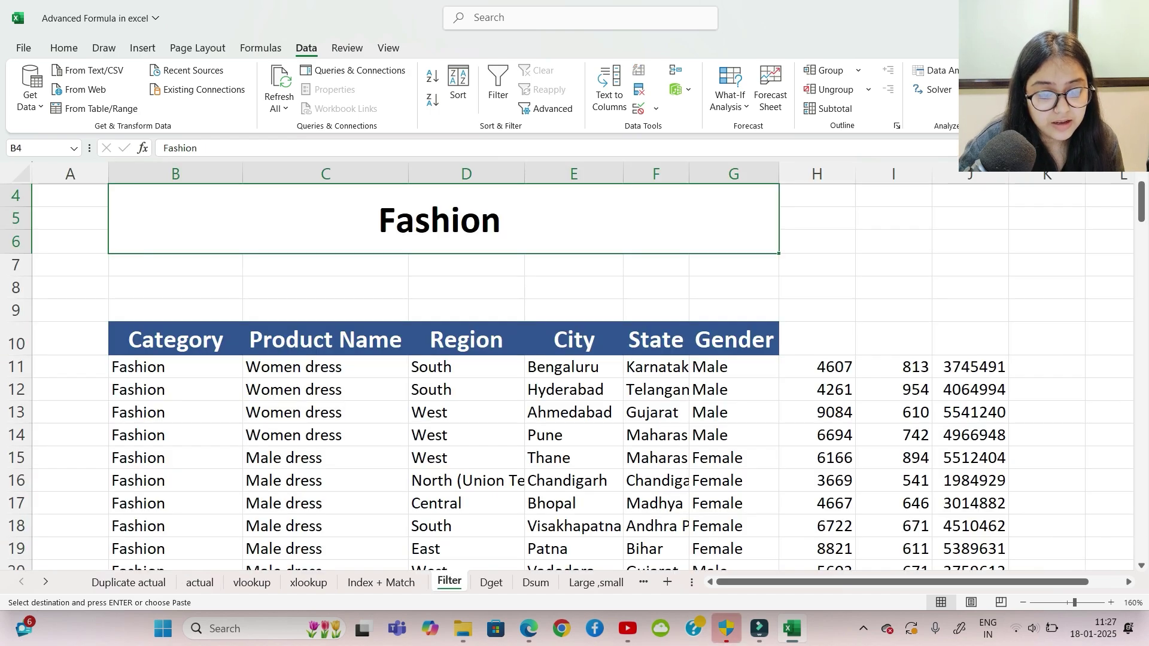
key(ctrl+v)
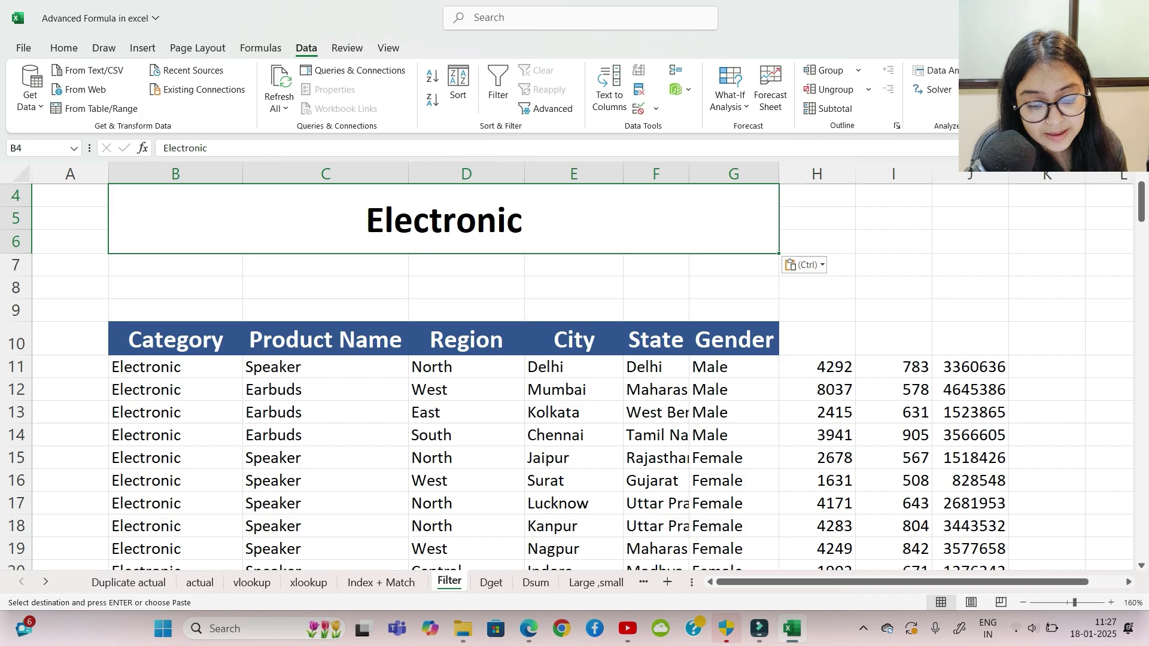
click(175, 340)
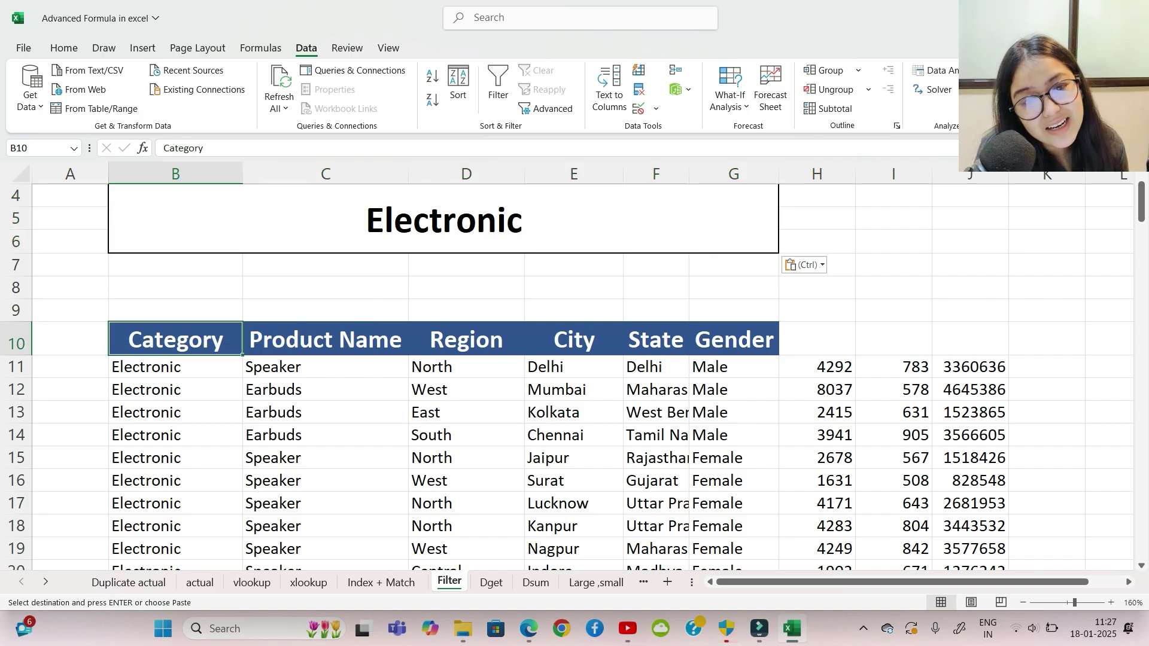
click(326, 367)
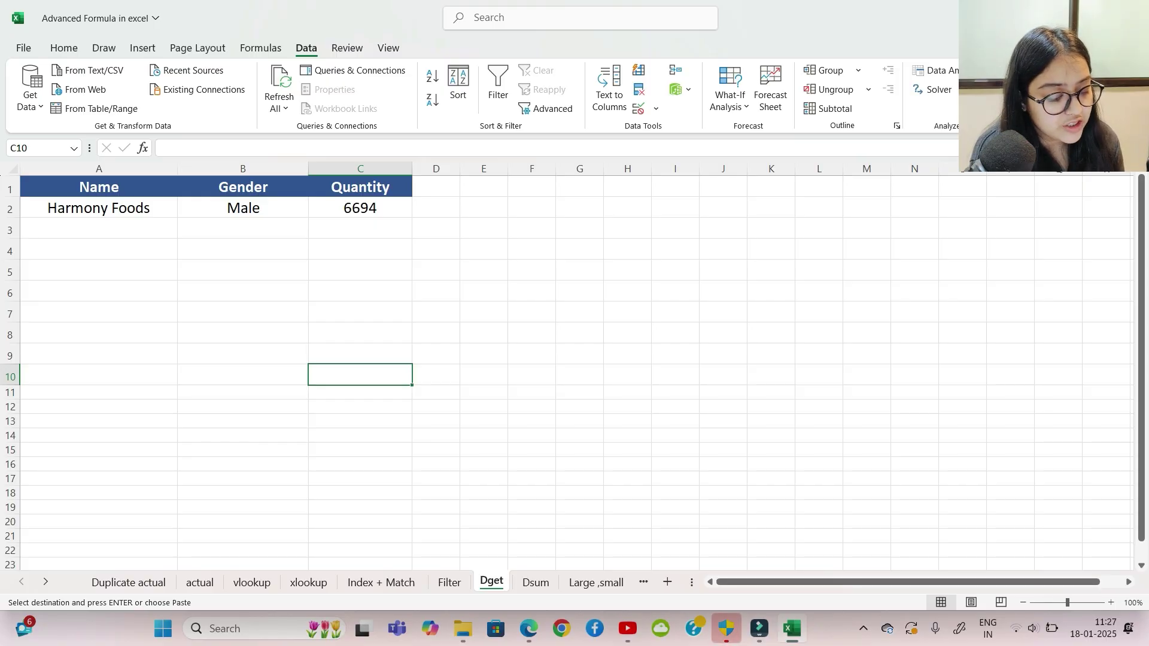
Step: Look over the Dget table cells, including the Harmony Foods name cell
scroll(422, 353, up, 5)
click(422, 351)
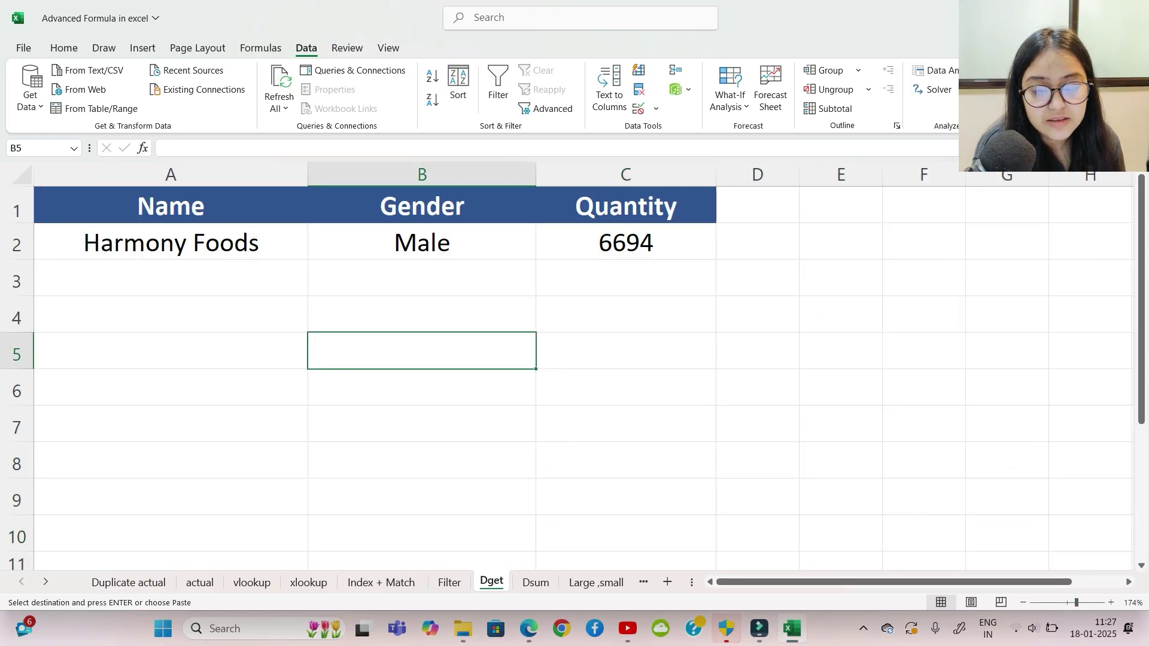
click(170, 206)
drag(171, 206, 626, 279)
click(758, 242)
click(422, 206)
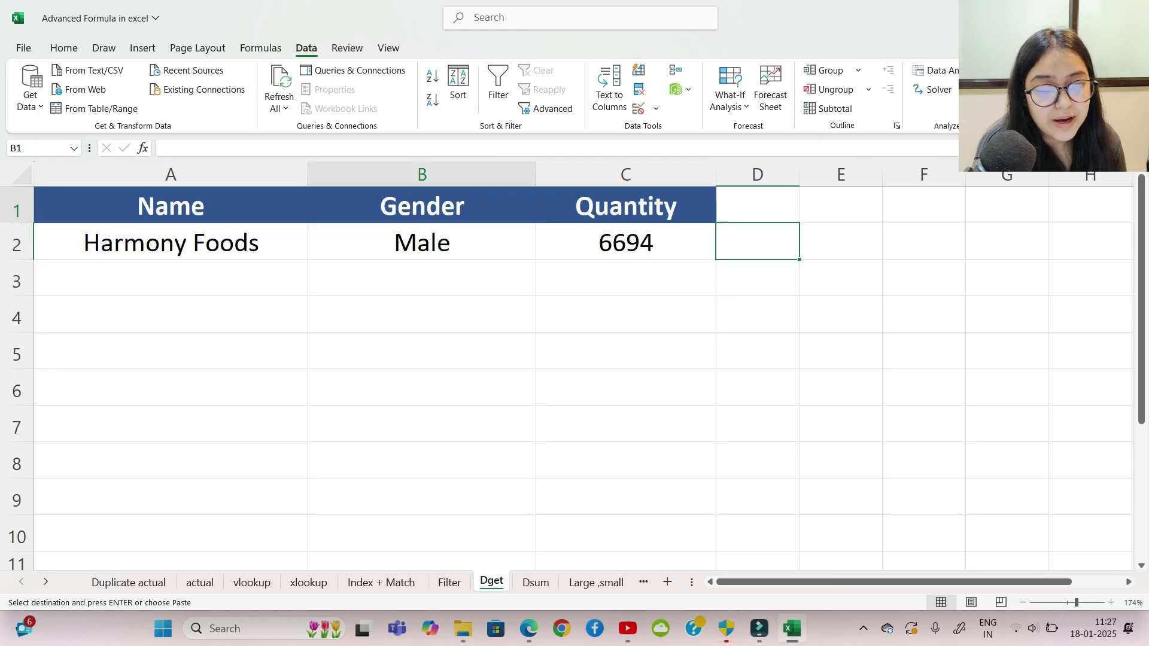
click(170, 315)
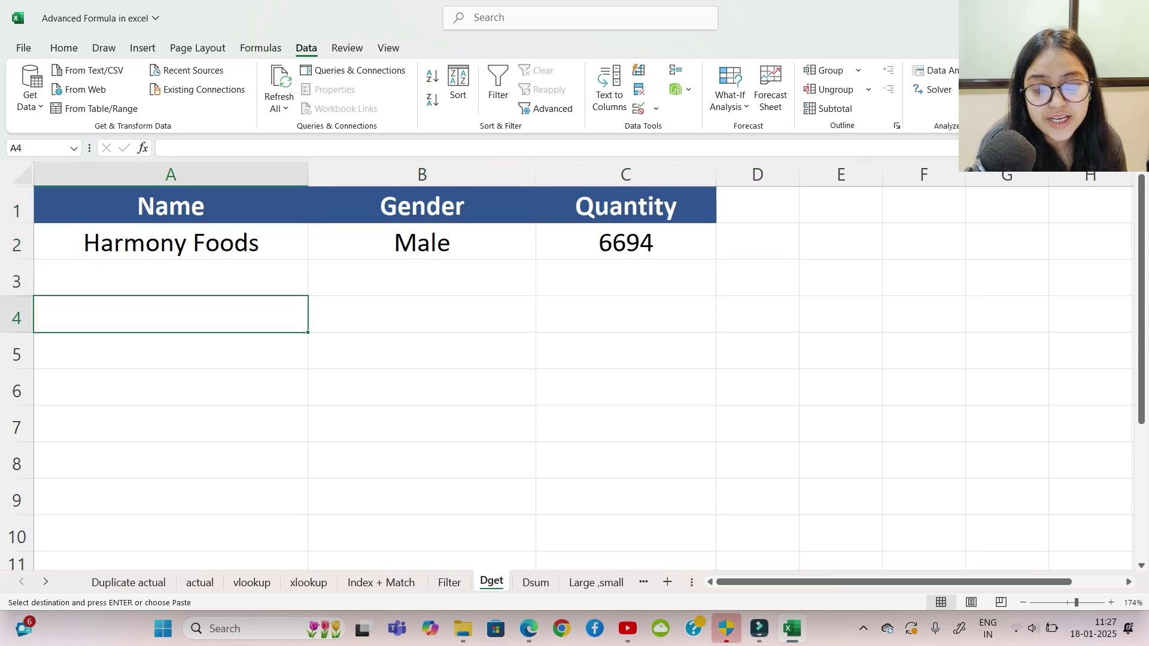
click(170, 242)
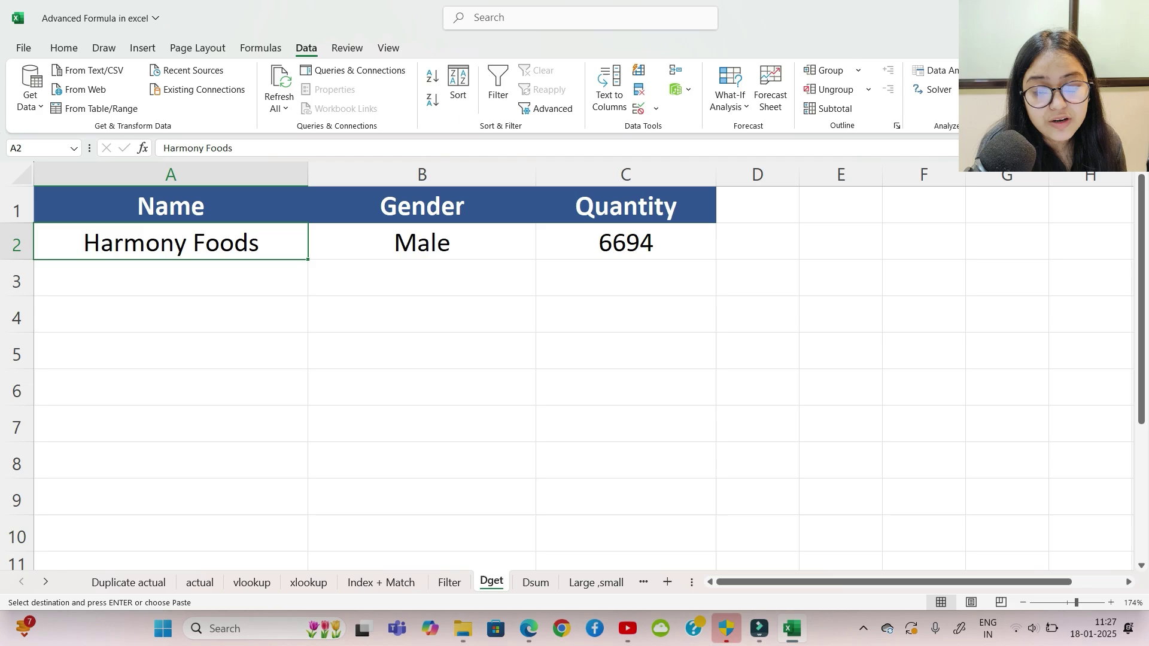
Step: Switch the B1 header to State and C1 to Rate, then edit B2's formula
click(422, 206)
key(alt+Down)
key(Up)
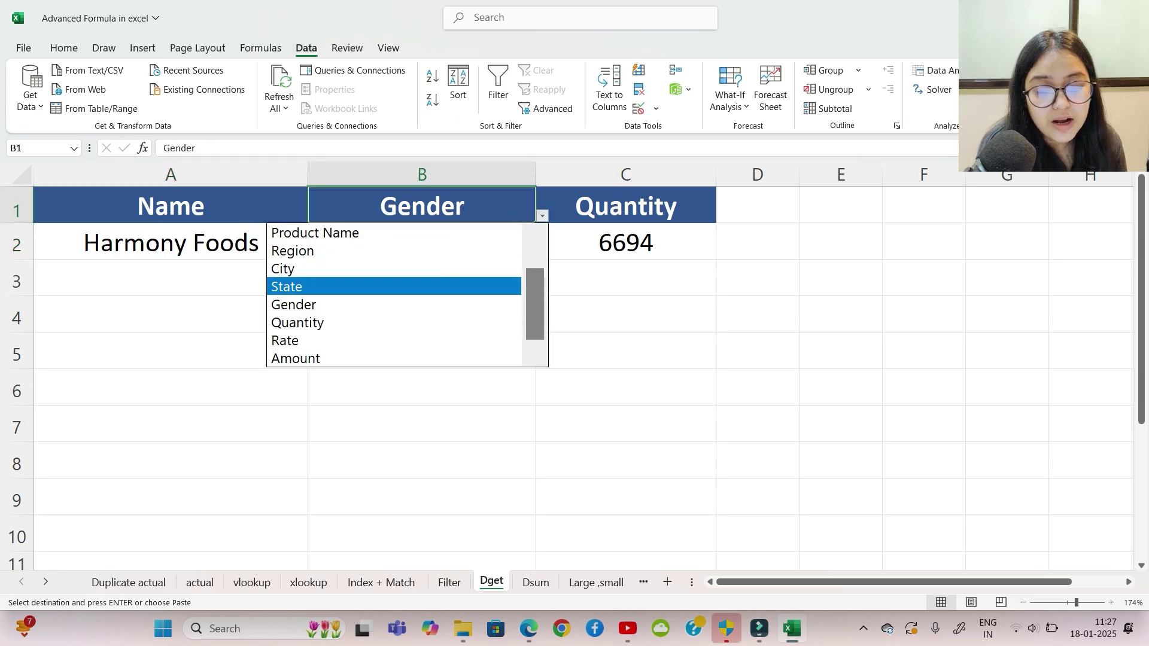
key(Return)
click(625, 206)
click(723, 216)
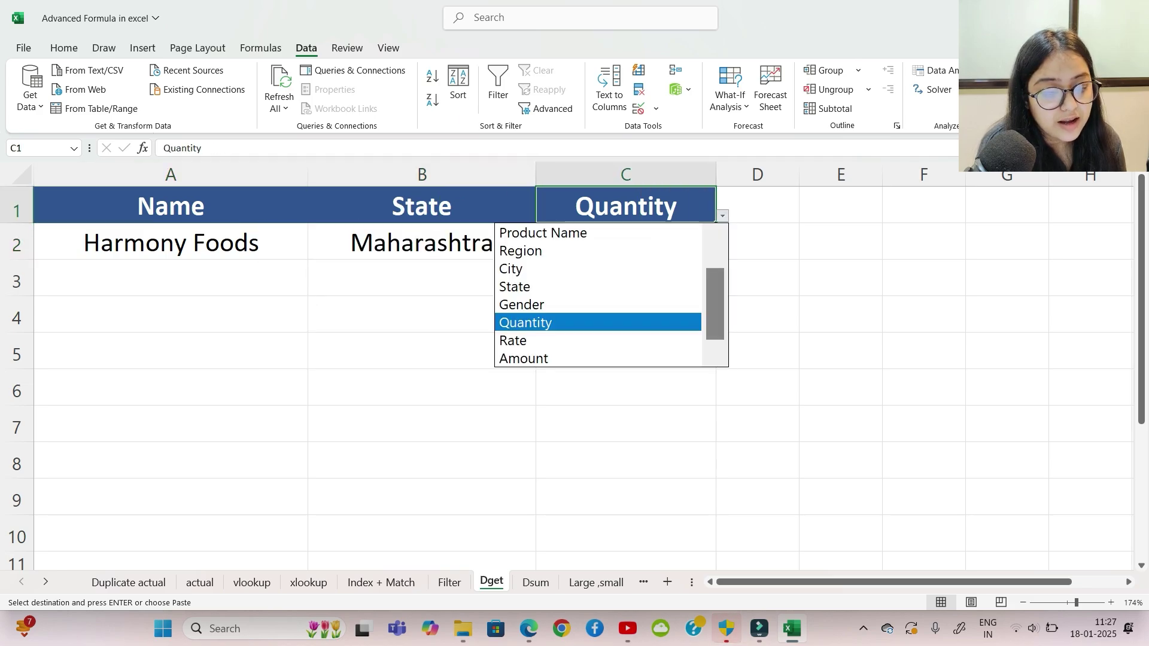
click(597, 341)
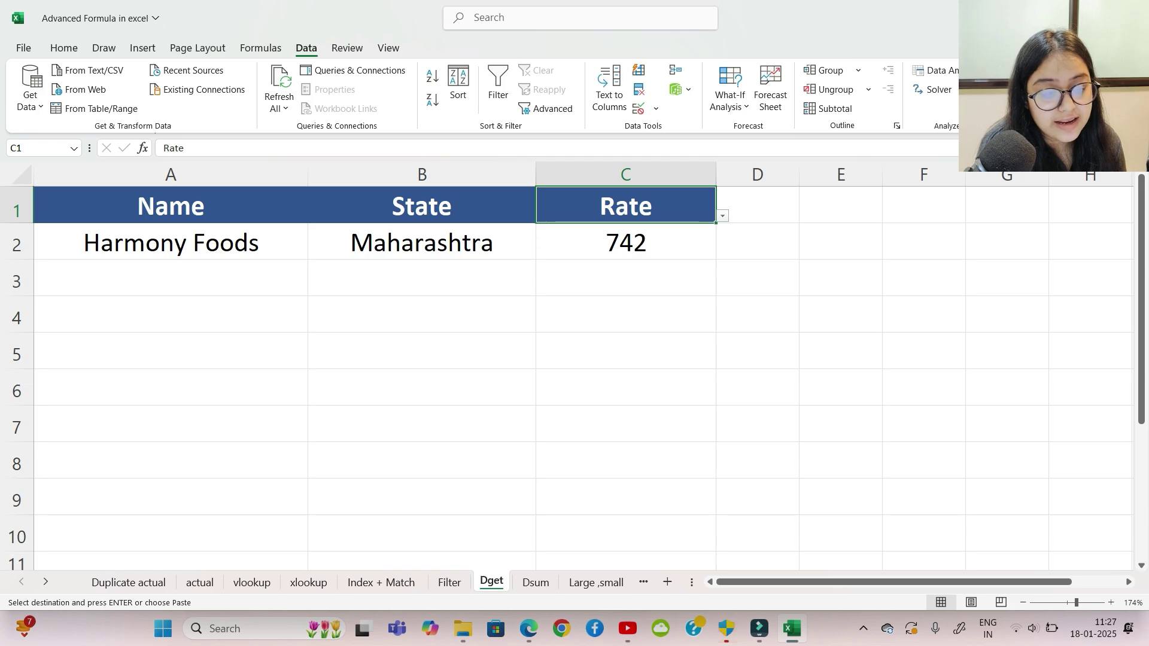
click(422, 242)
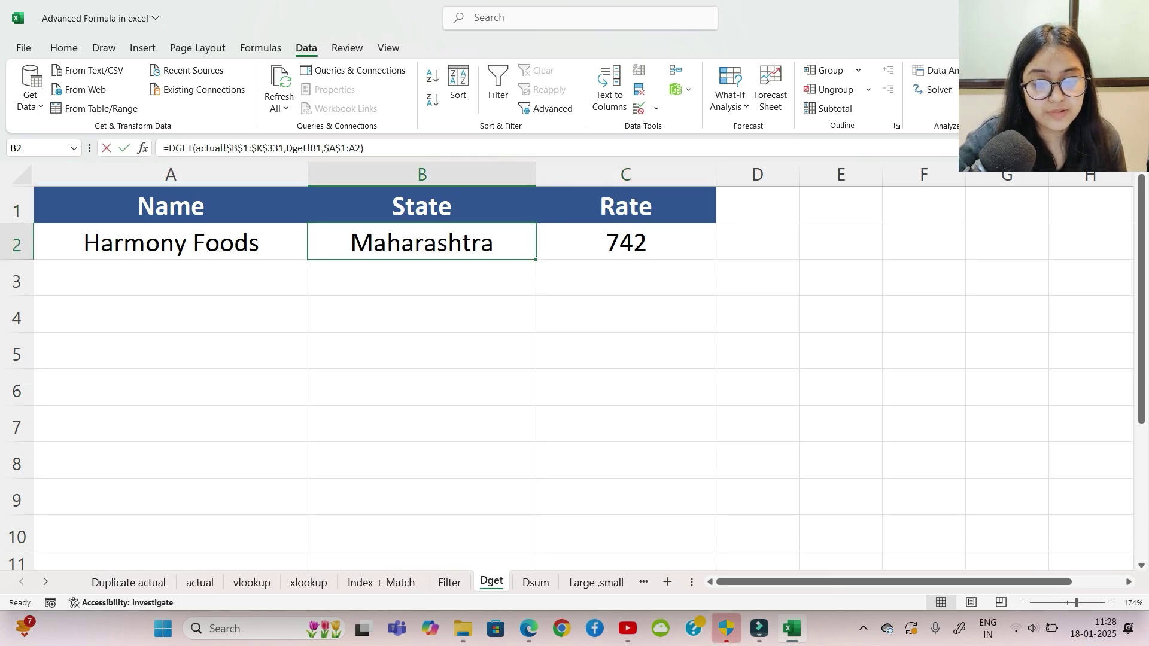
key(F2)
Step: Clear B2 and start a DGET formula over the absolute database actual!$B$1:$K$331
key(Escape)
key(Delete)
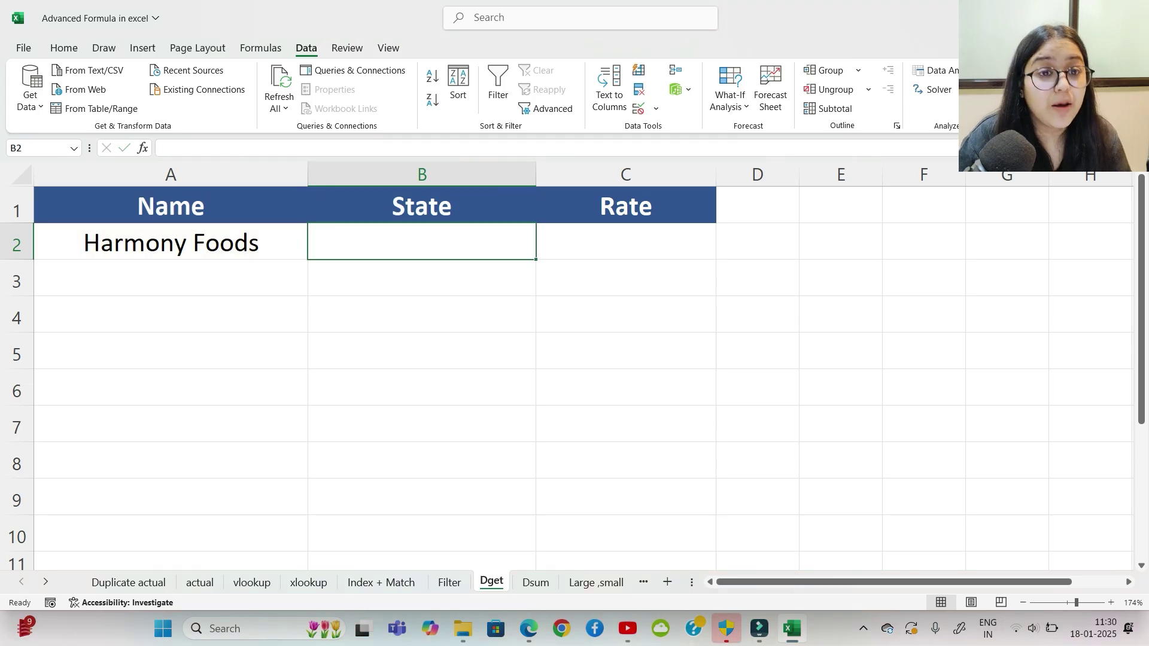
text(=dget)
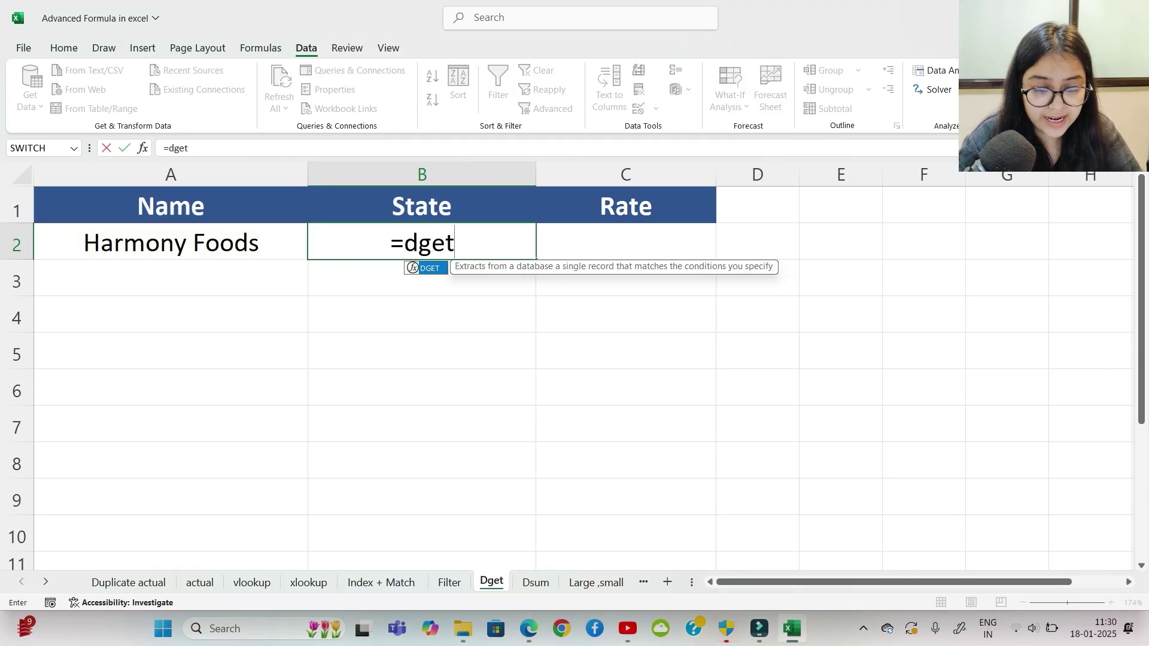
key(Tab)
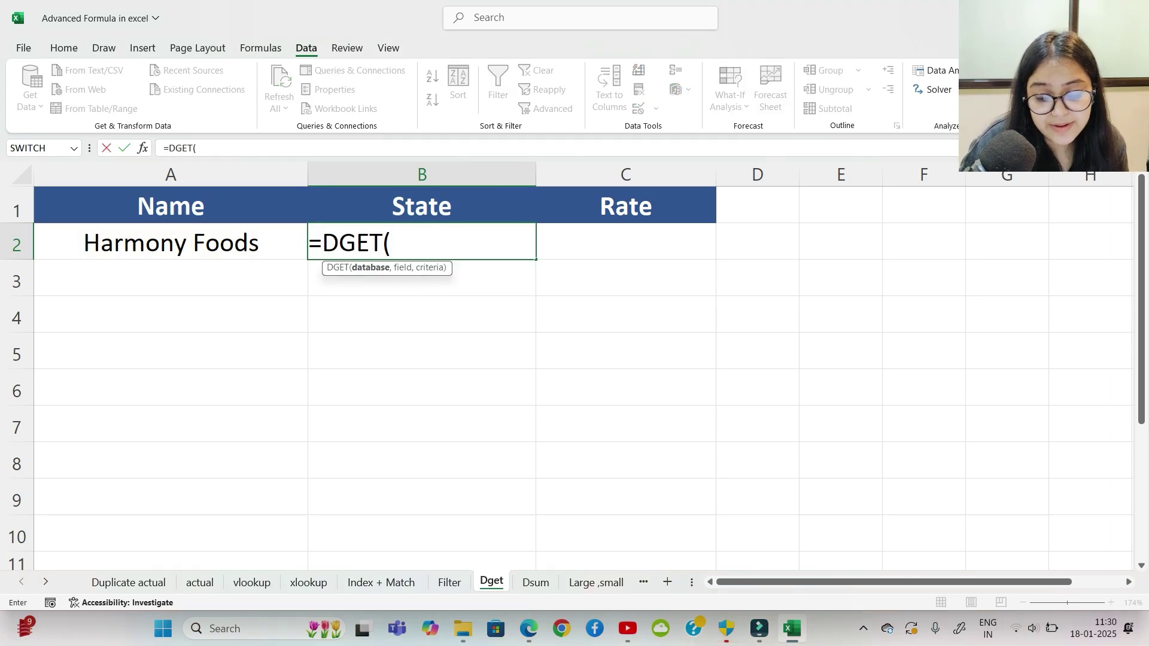
click(199, 582)
scroll(568, 371, up, 1)
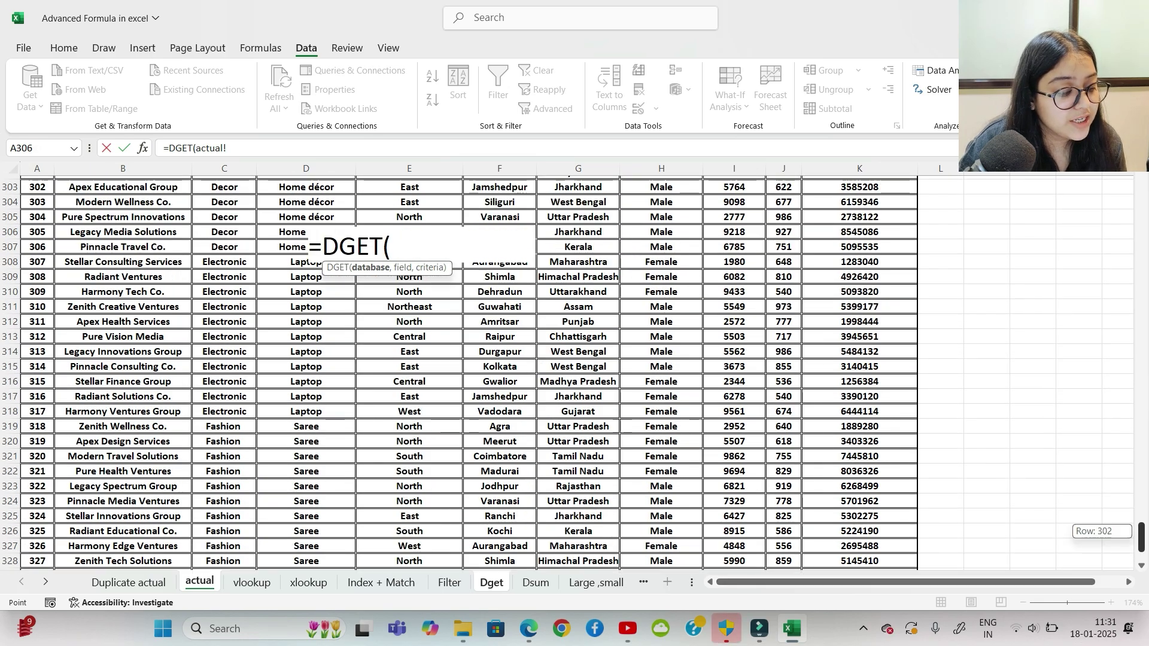
drag(1142, 538, 1142, 190)
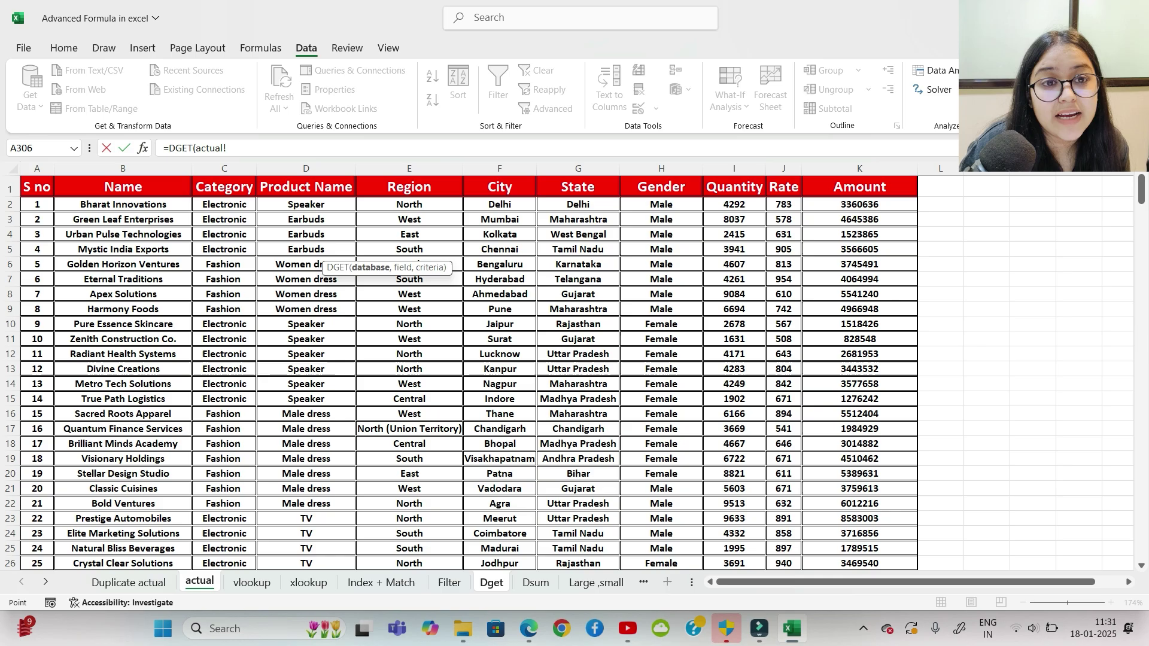
click(123, 187)
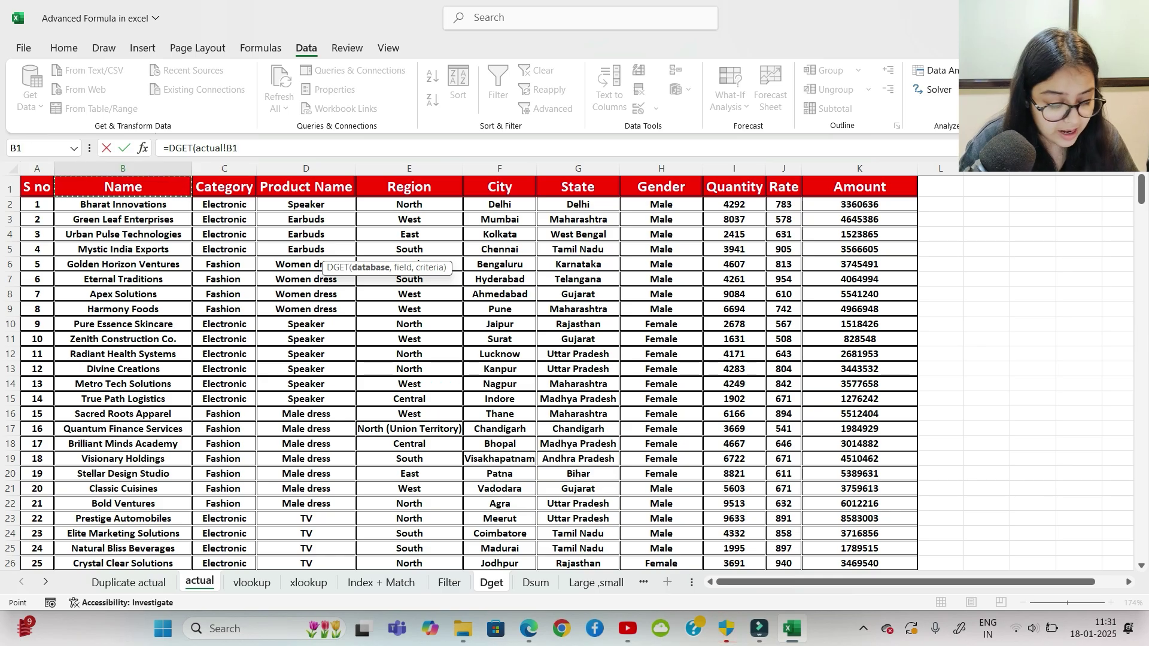
key(ctrl+shift+Right)
key(ctrl+shift+Down)
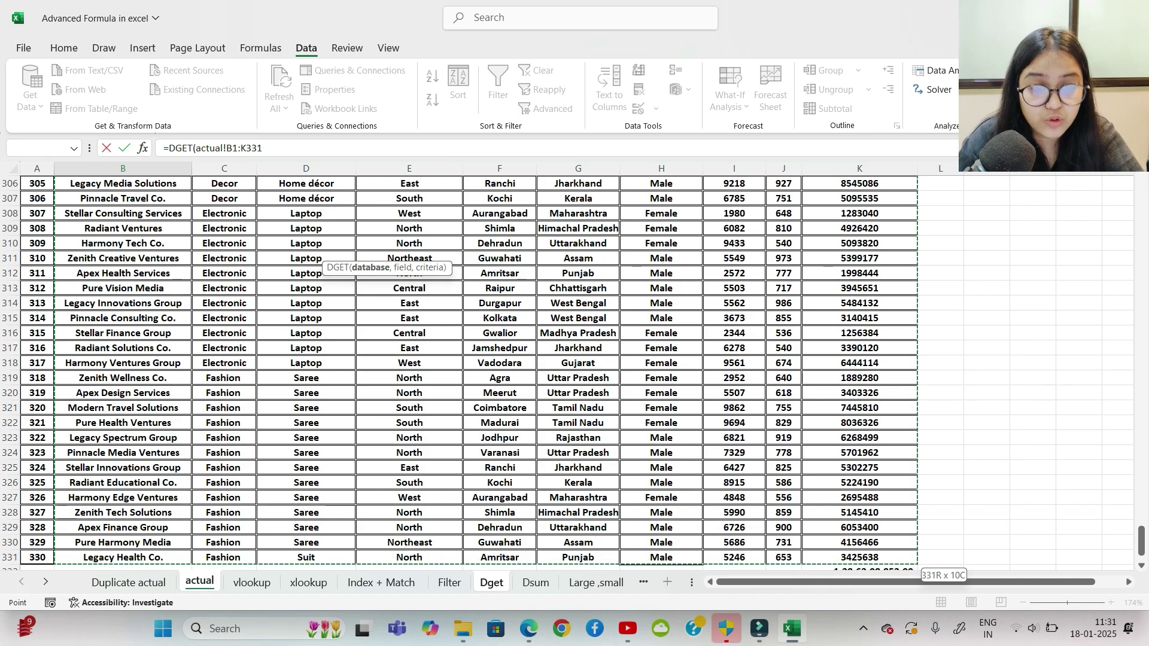
key(F4)
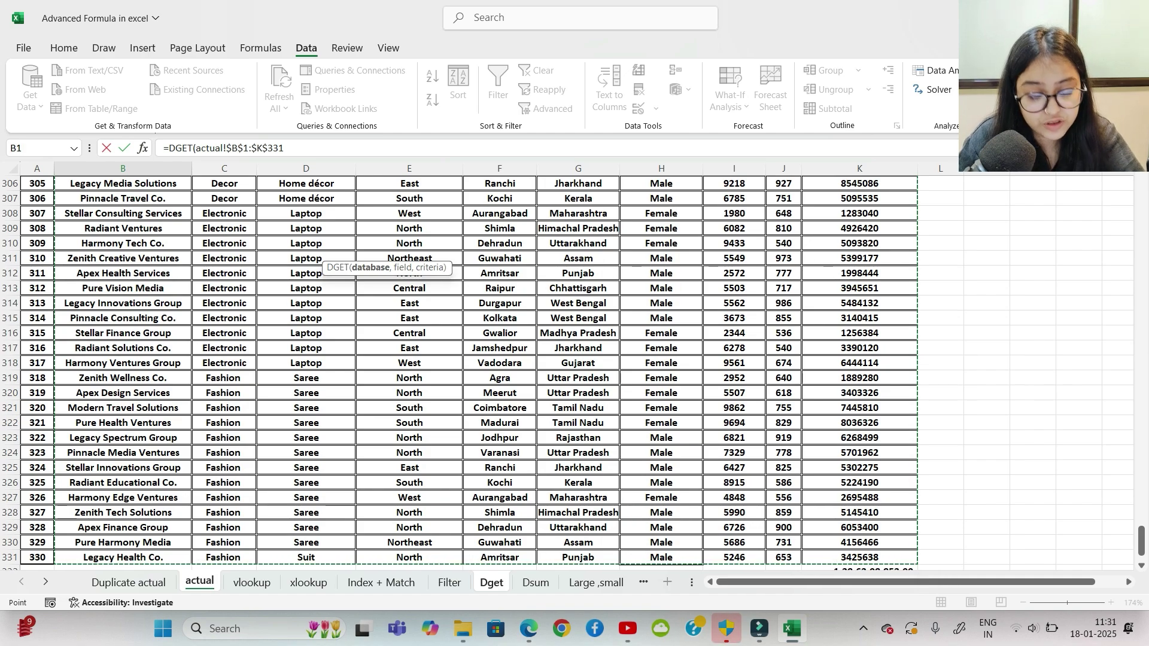
text(,)
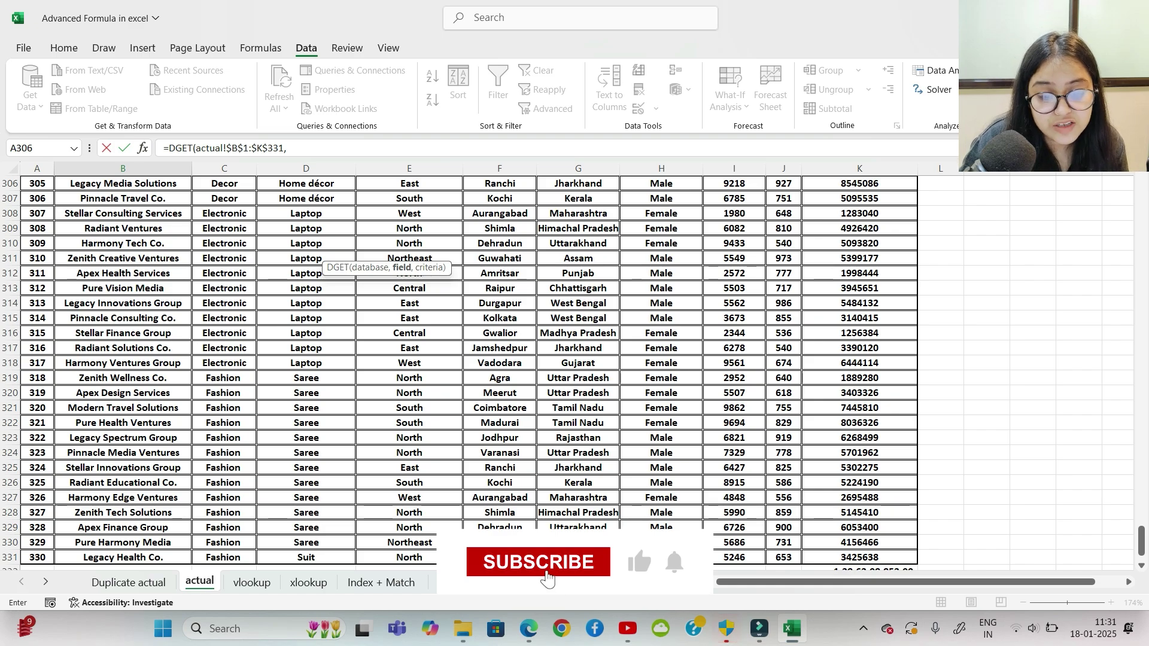
Step: Use header B1 as the field and absolute criteria $A$1:$A$2, then enter the formula
click(675, 576)
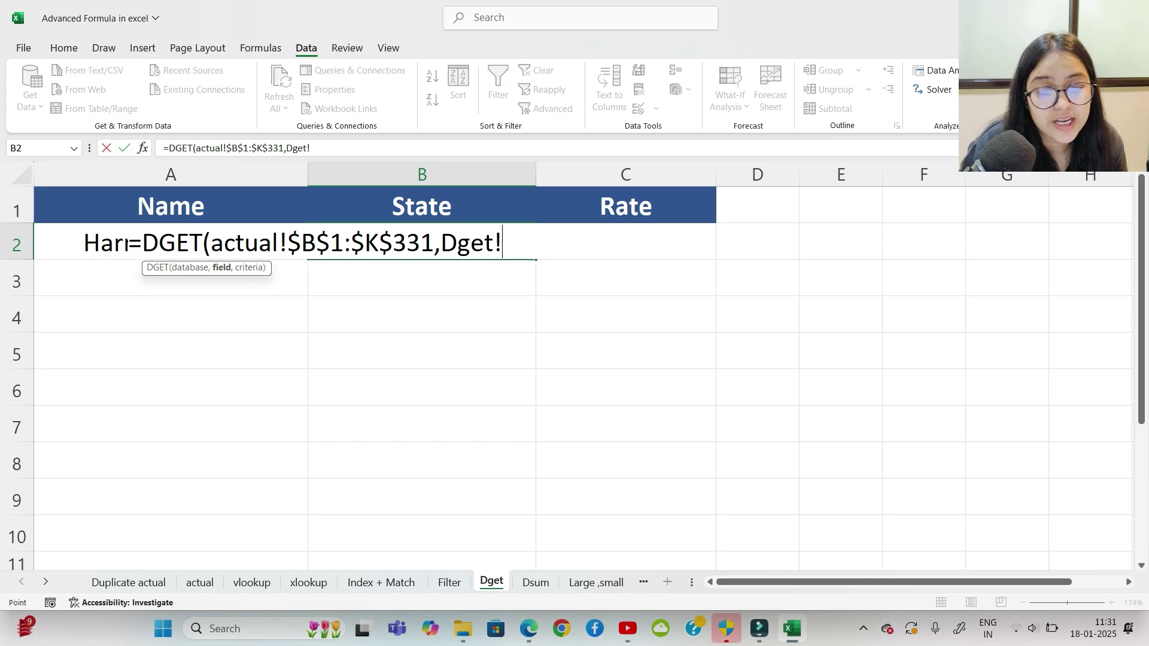
click(422, 205)
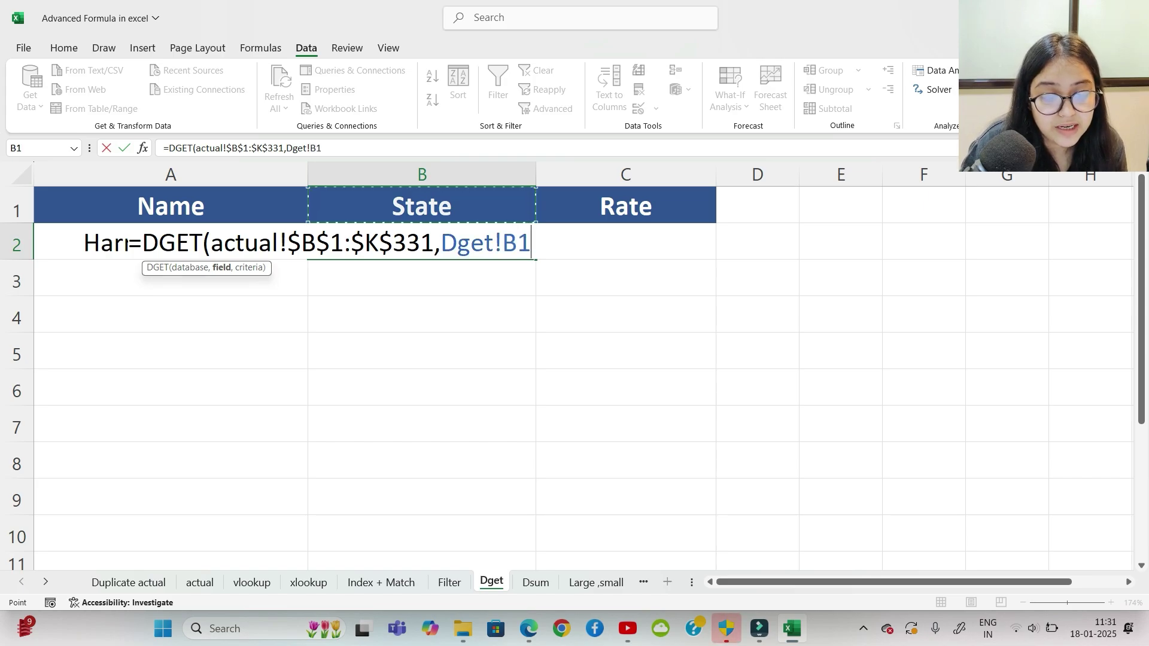
text(,)
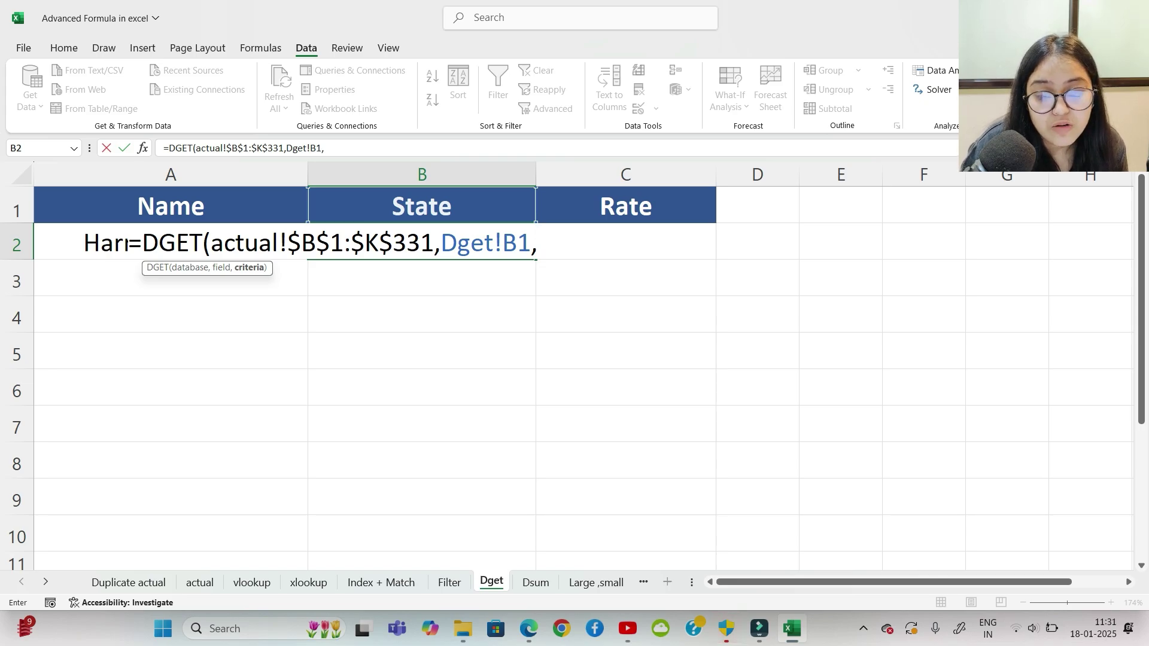
drag(170, 206, 171, 242)
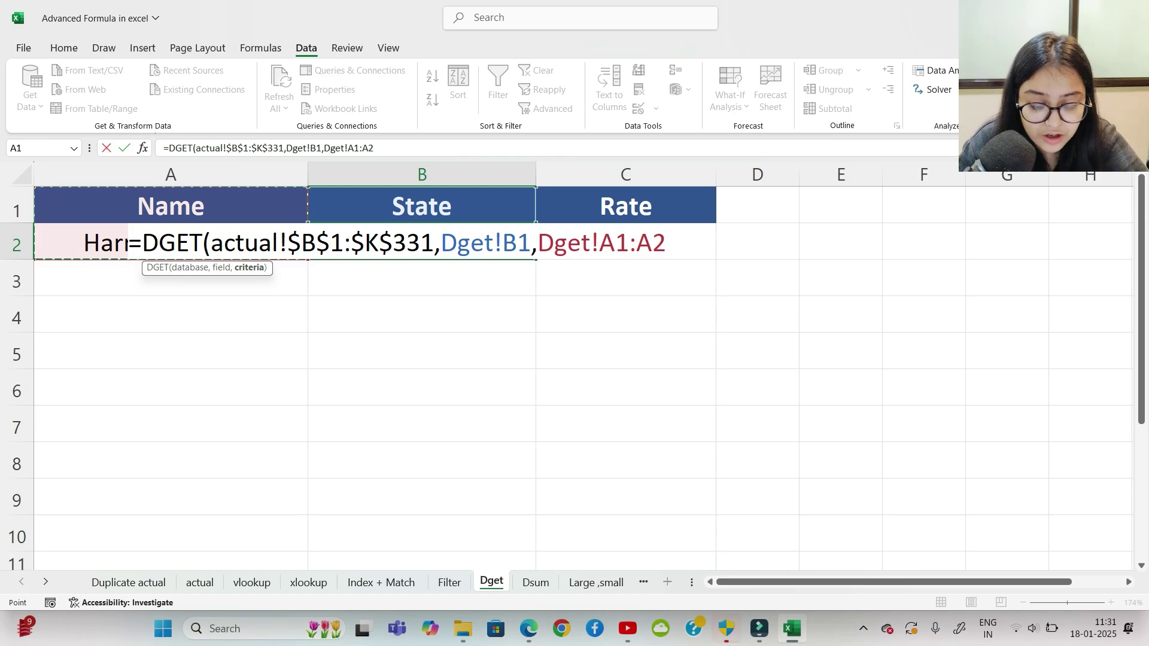
key(F4)
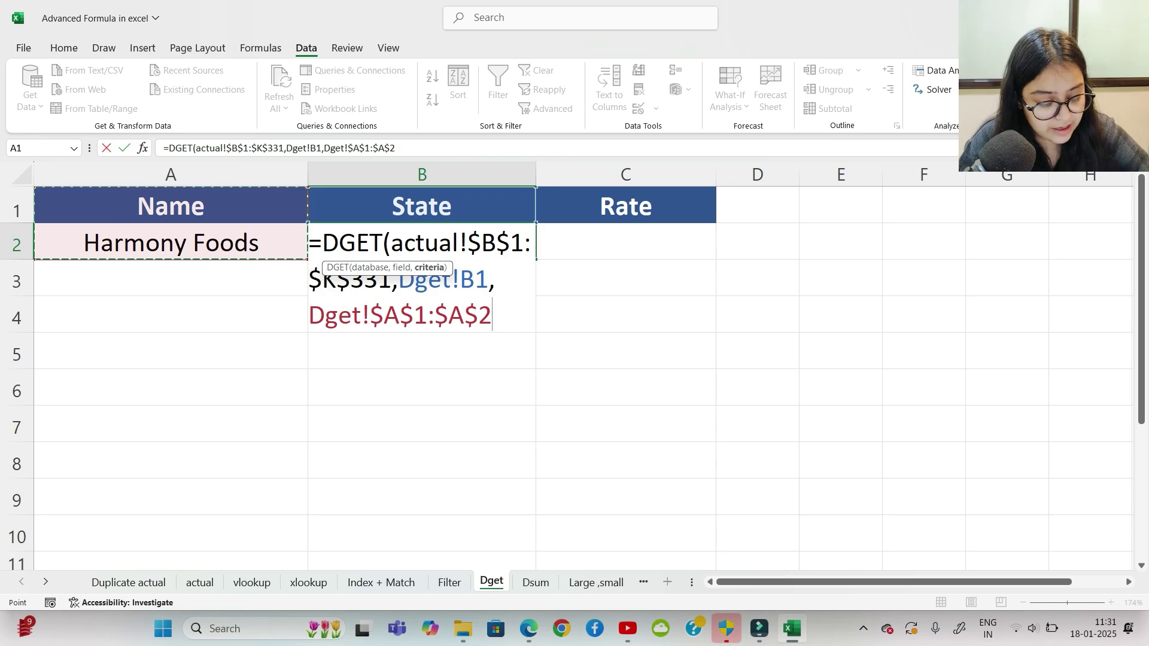
text())
key(Return)
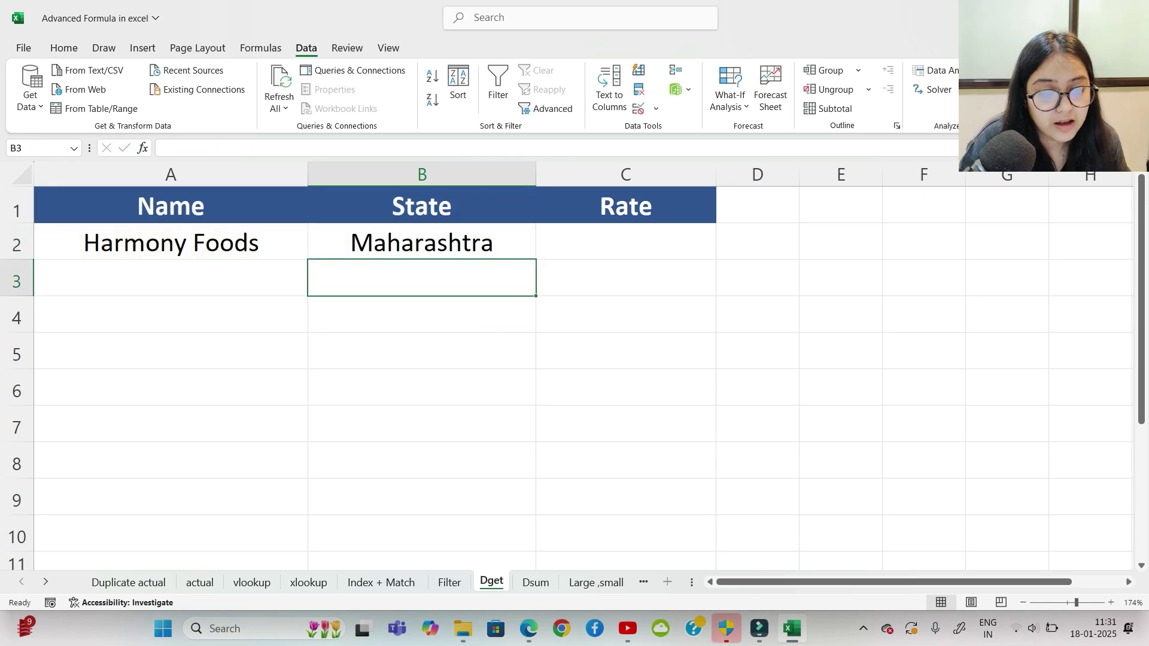
Step: Copy B2's DGET formula into C2 and set the C1 field to State
click(422, 242)
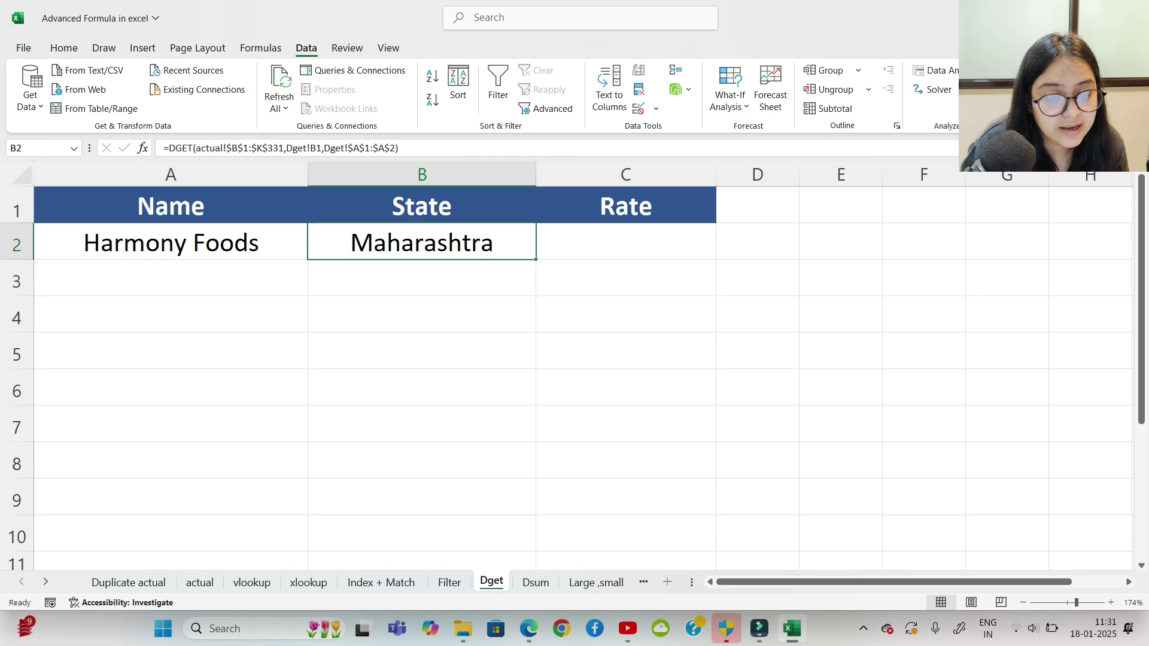
drag(535, 259, 688, 251)
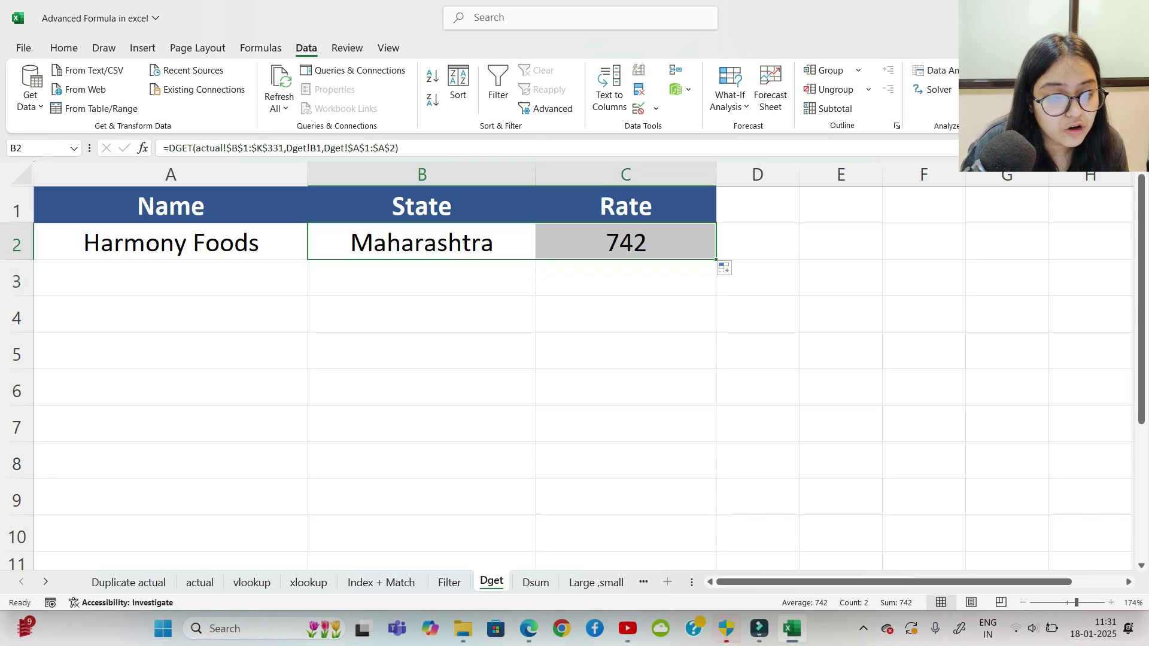
click(625, 279)
click(625, 241)
click(625, 205)
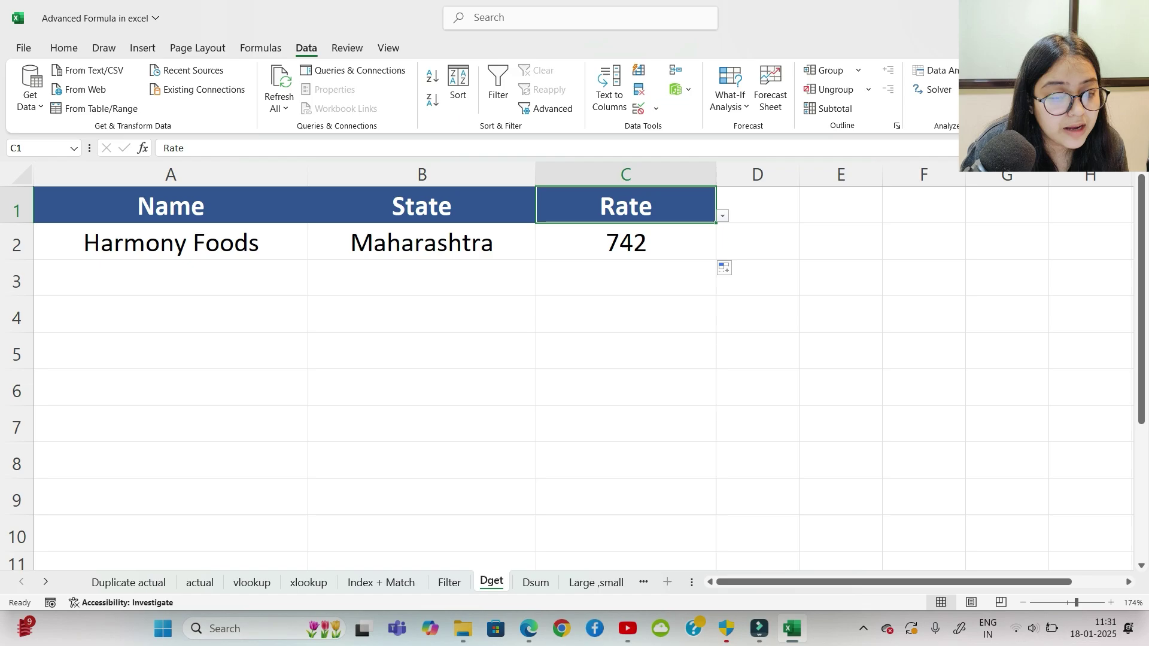
key(alt+Down)
key(Up)
key(Up)
key(Up)
key(Return)
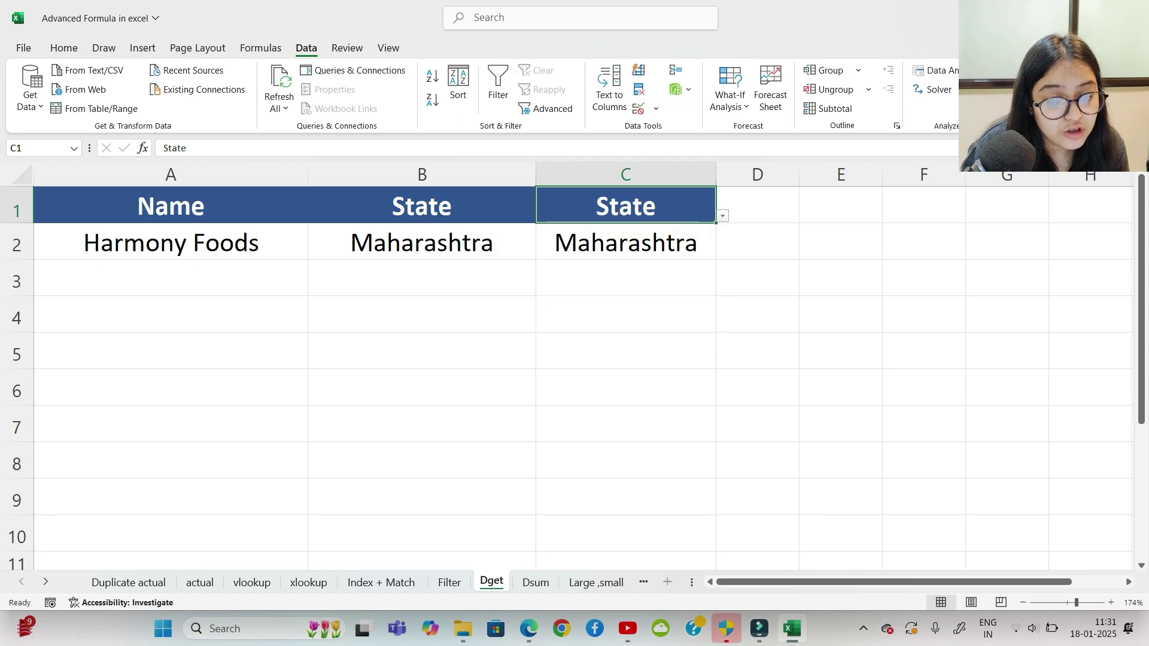
Step: Set the B1 field to City so it returns Pune
click(422, 204)
key(alt+Down)
key(Up)
key(Up)
key(Down)
key(Down)
key(Down)
key(Down)
key(Down)
key(Return)
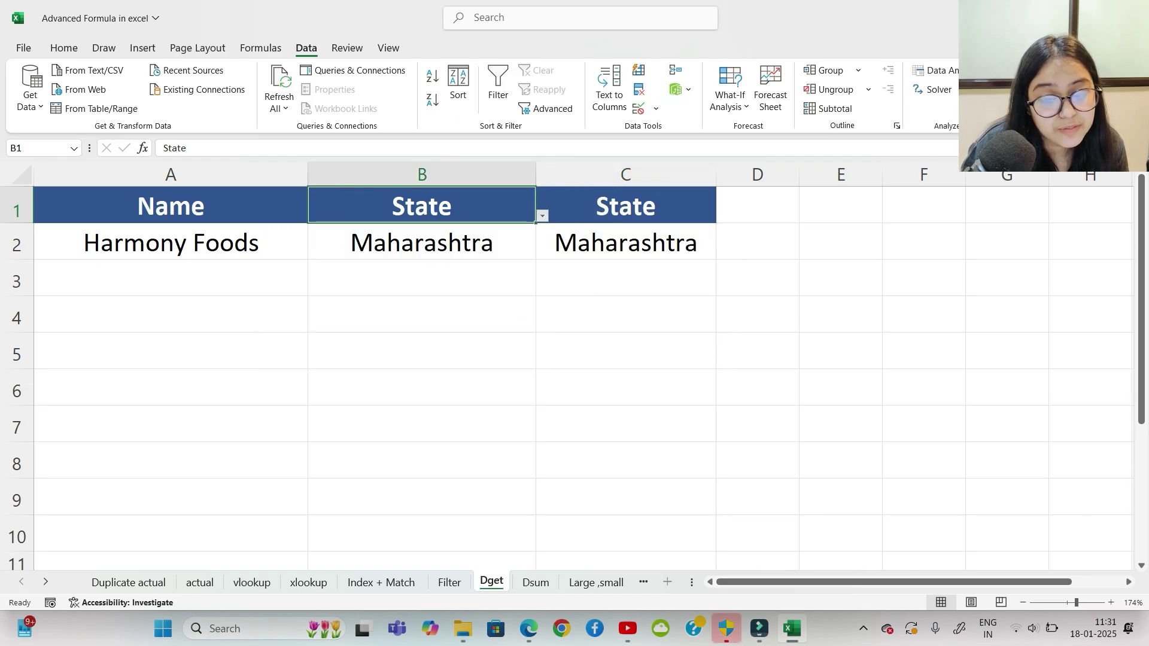
key(alt+Down)
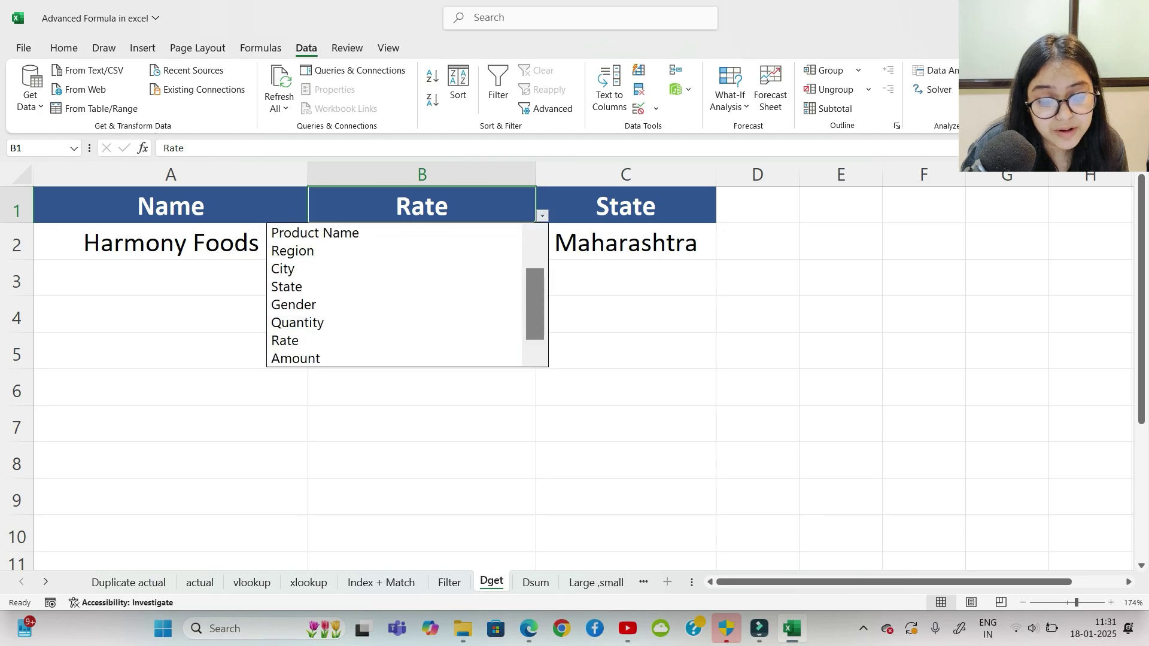
key(Up)
key(Up)
key(Up)
key(Up)
key(Return)
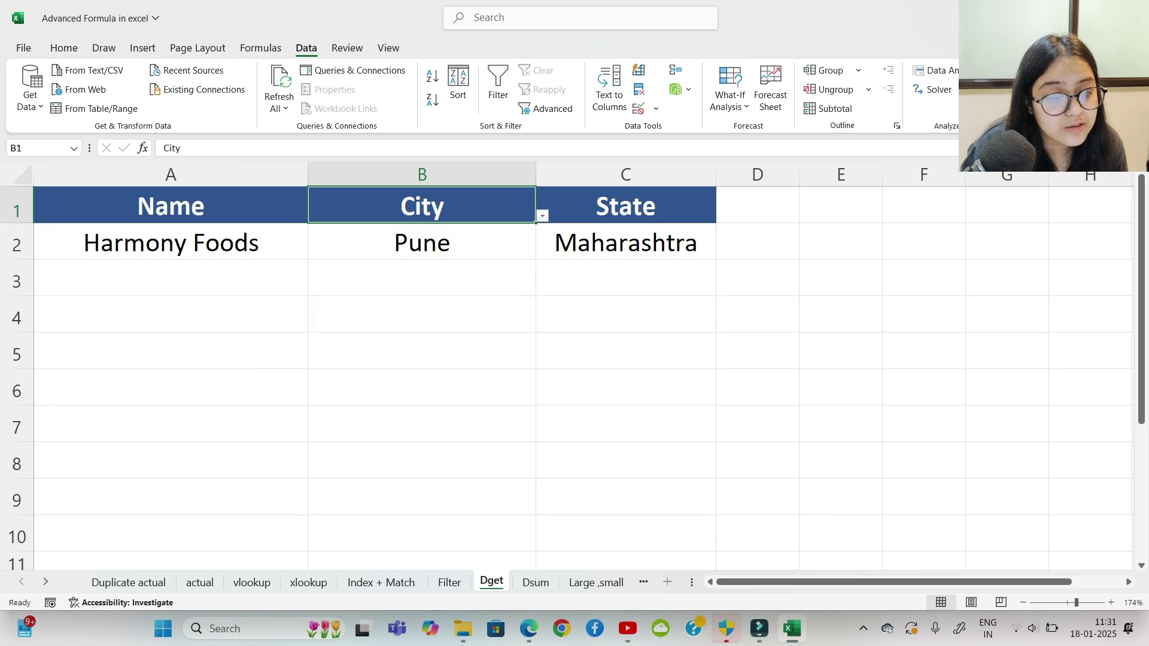
Step: Set the C1 field to Region, returning West for Harmony Foods
click(625, 204)
key(alt+Down)
key(Up)
key(Up)
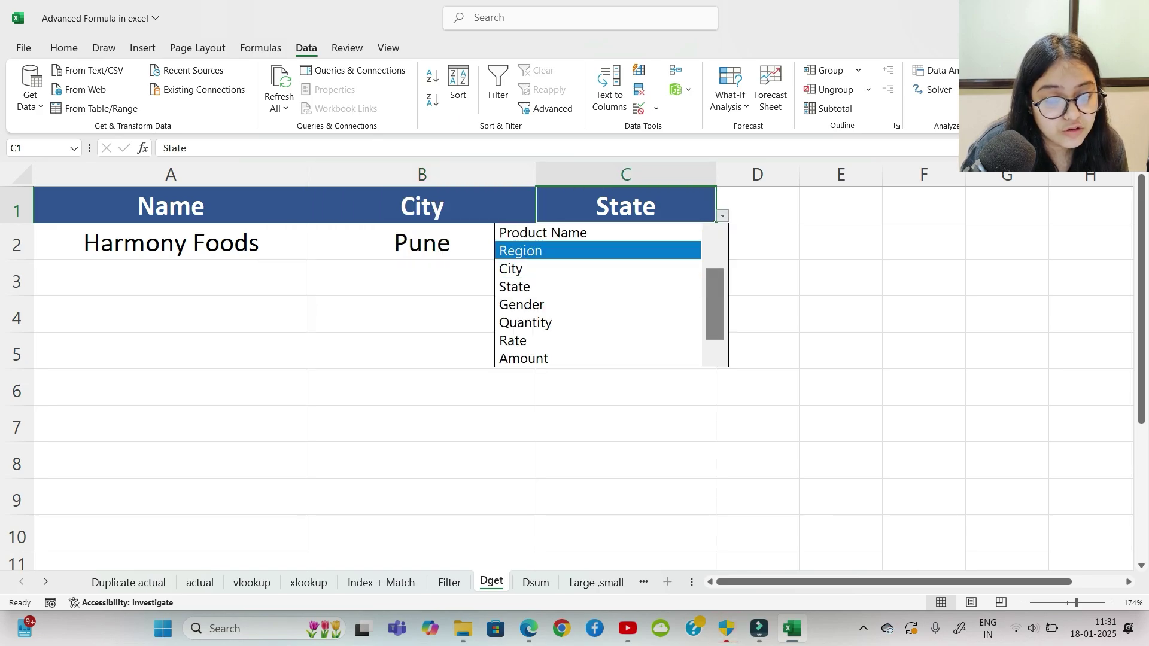
key(Return)
key(Down)
key(Down)
key(Down)
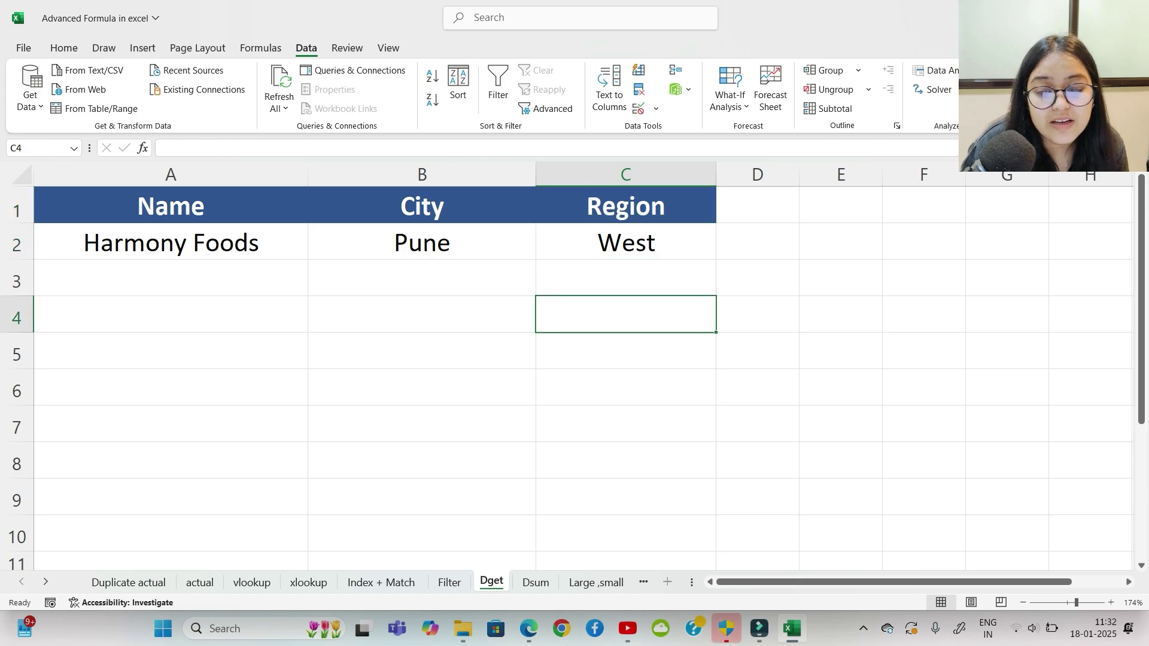
drag(171, 242, 422, 242)
Step: Highlight the City and Region lookup results in B1:C2 a few times to review them
click(625, 314)
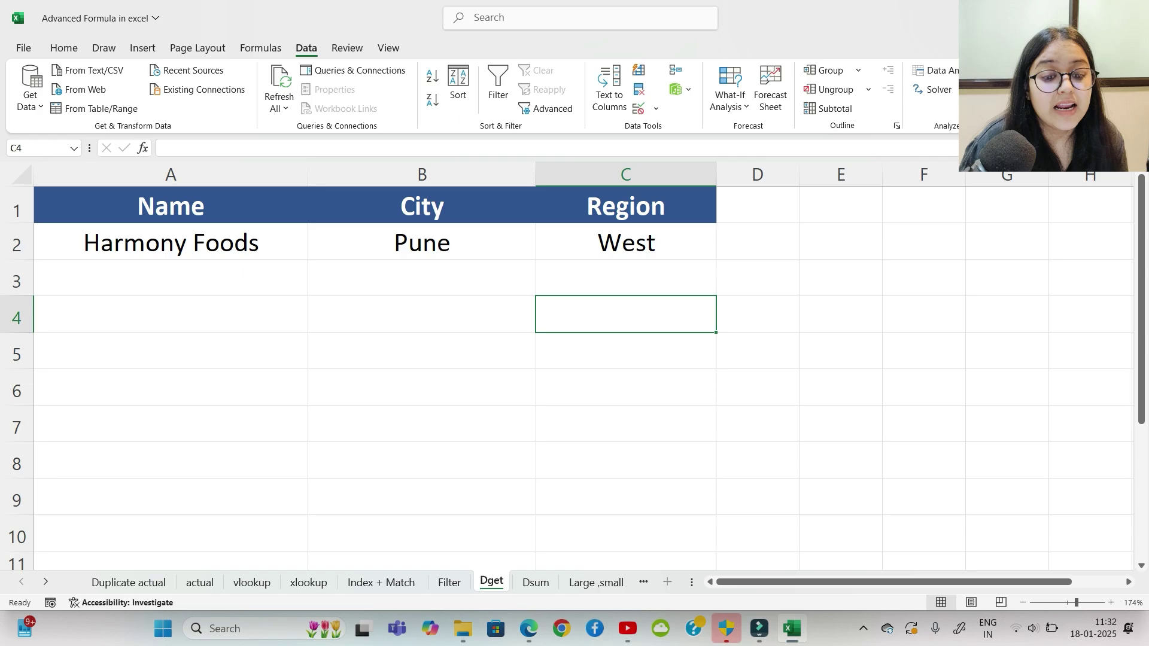
drag(422, 206, 599, 242)
click(625, 314)
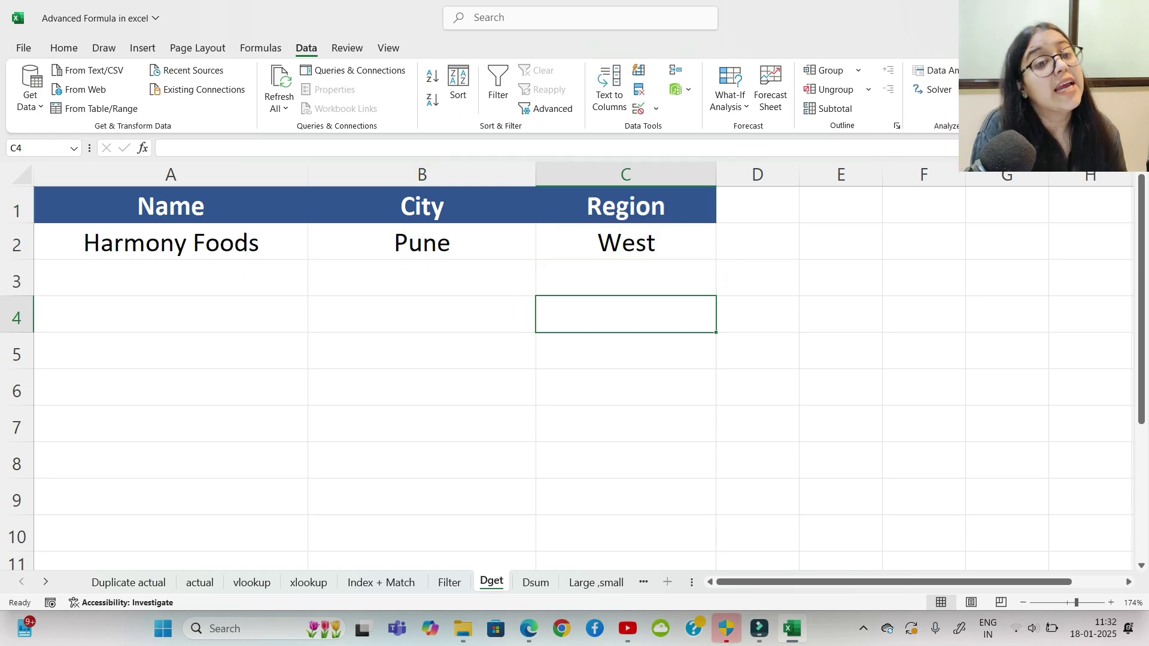
drag(422, 207, 598, 243)
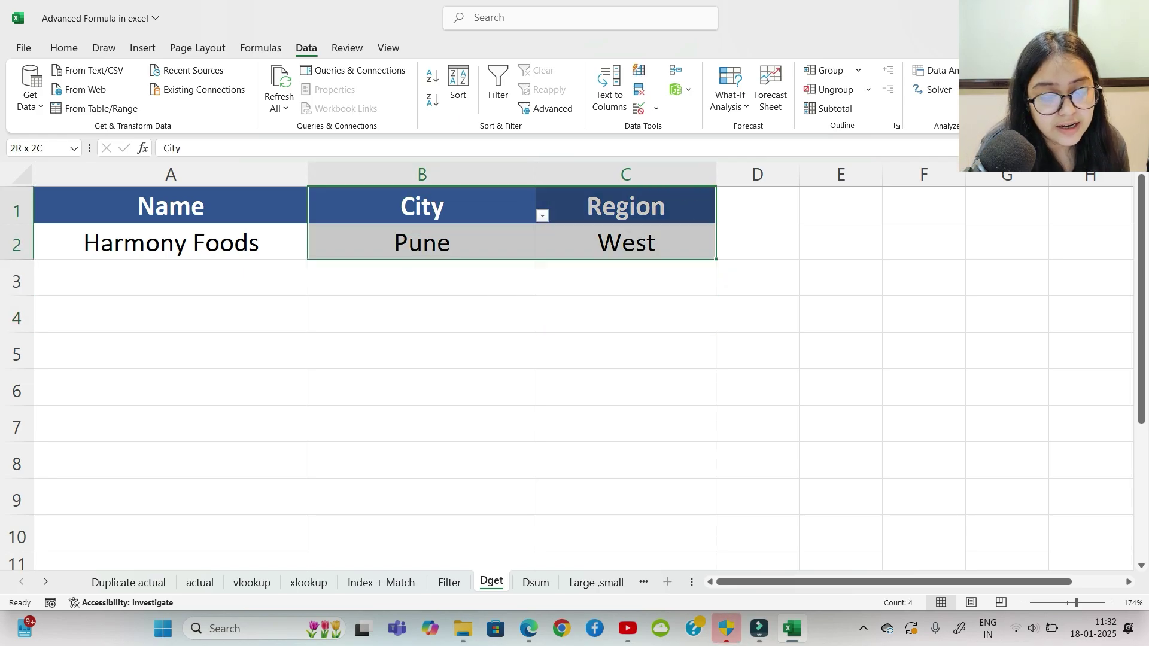
click(422, 314)
drag(422, 207, 599, 242)
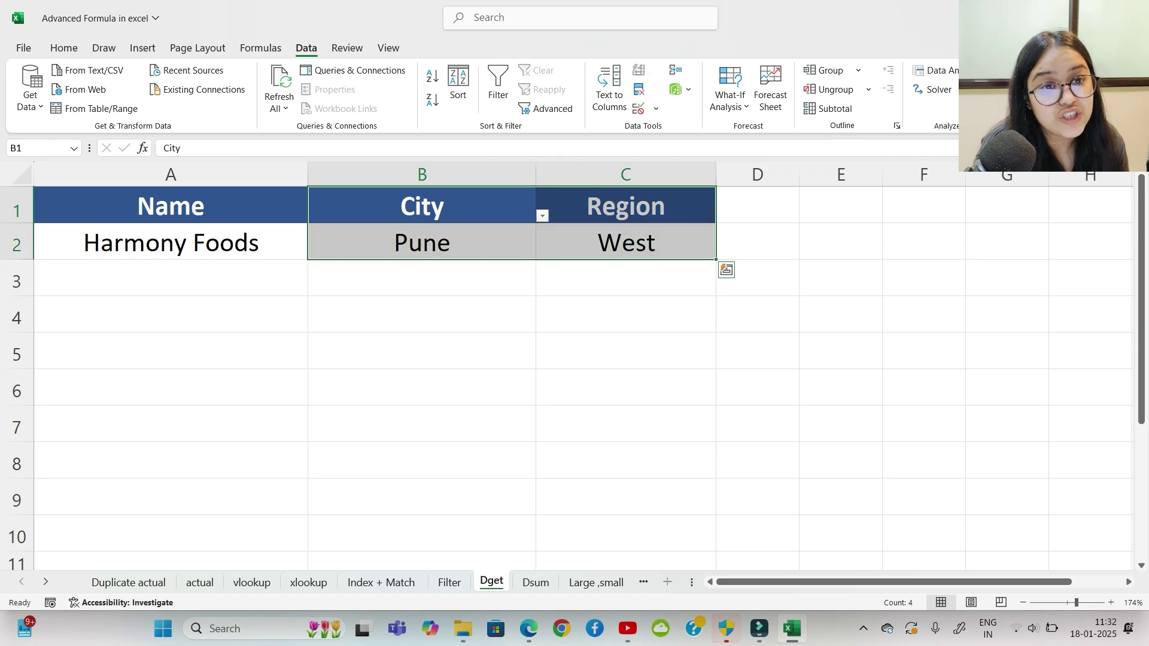
click(625, 314)
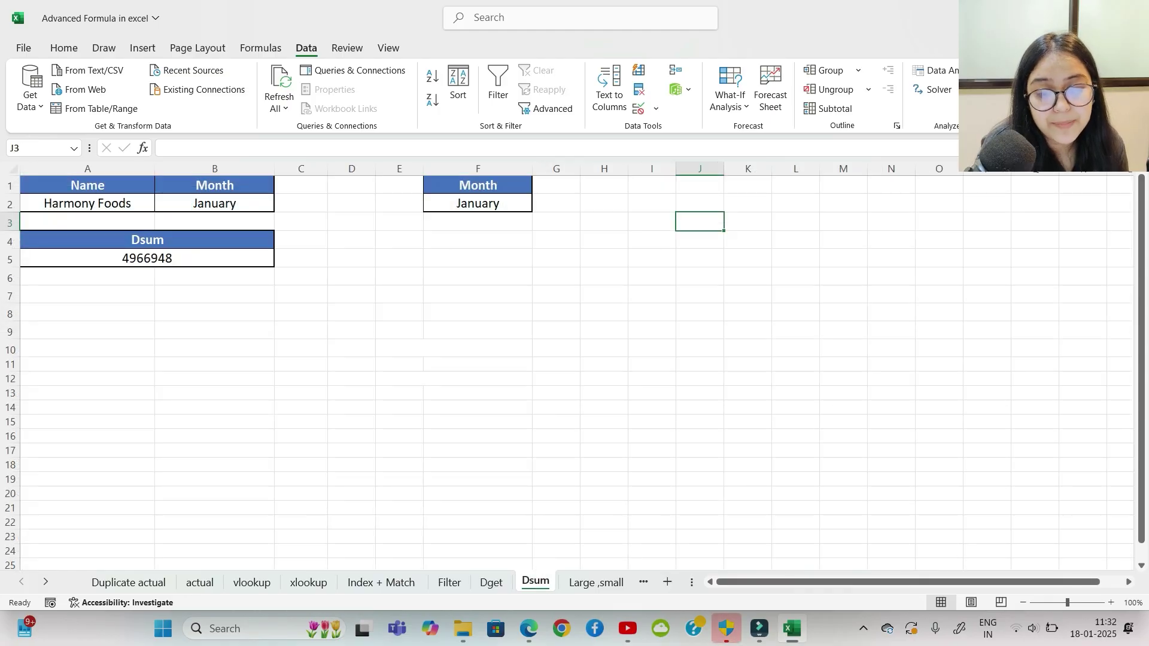
Step: On the Dsum sheet, highlight the Name and Month criteria in A1:B2, column by column
click(477, 279)
click(301, 330)
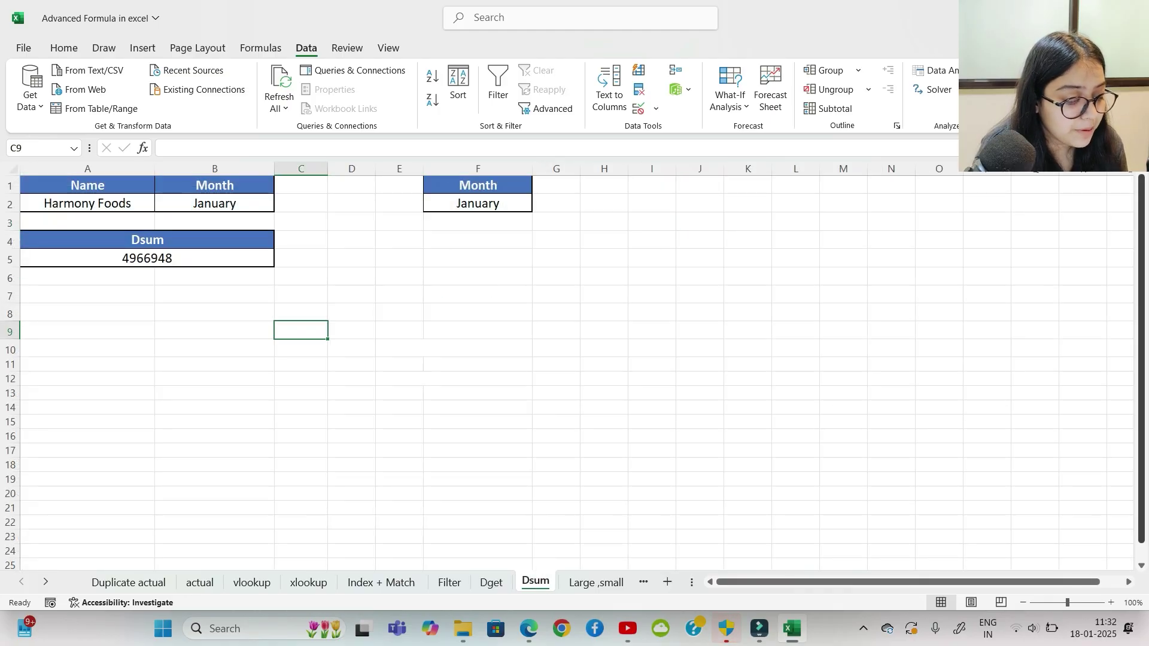
scroll(567, 366, up, 3)
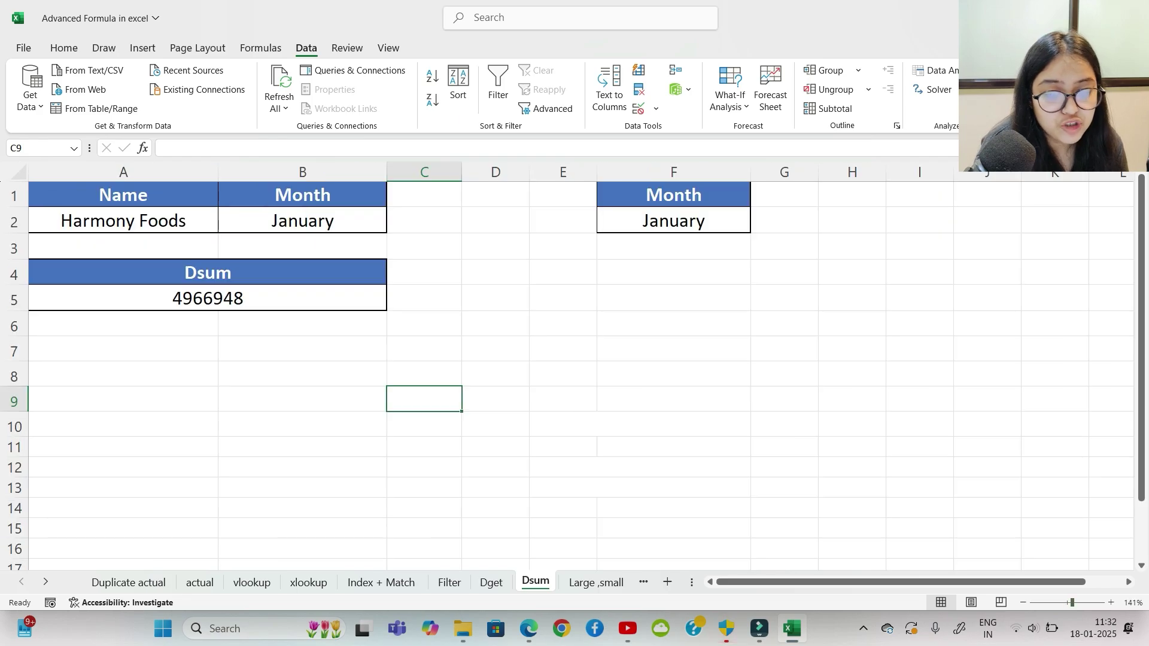
drag(123, 195, 302, 221)
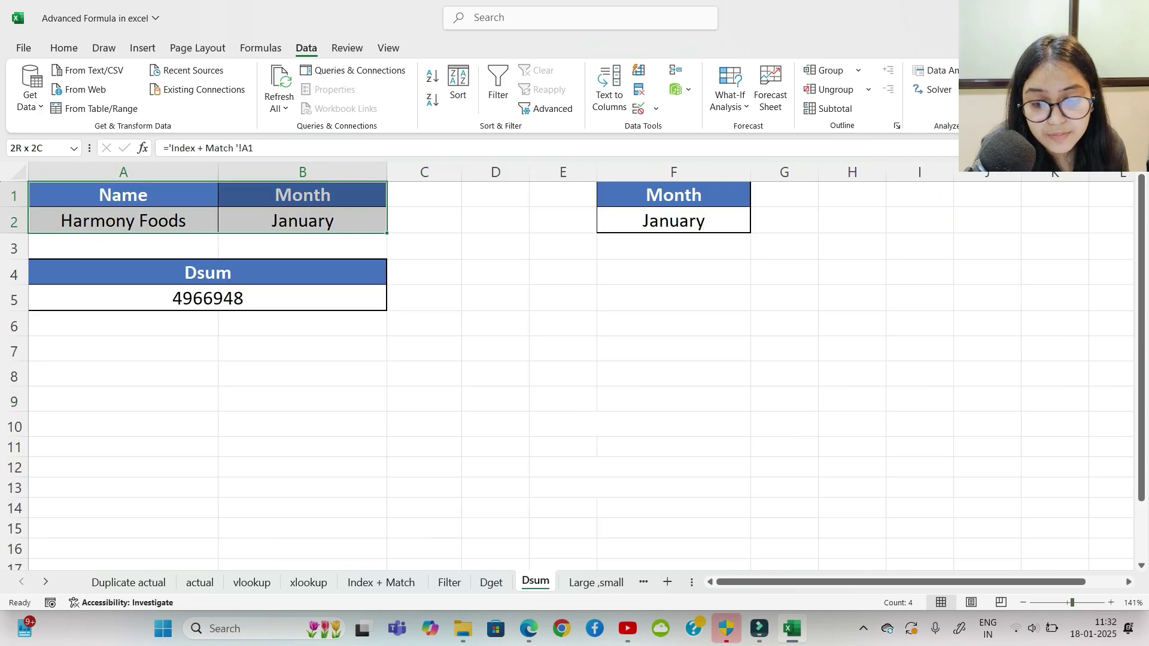
click(673, 245)
drag(123, 195, 302, 221)
drag(123, 195, 123, 221)
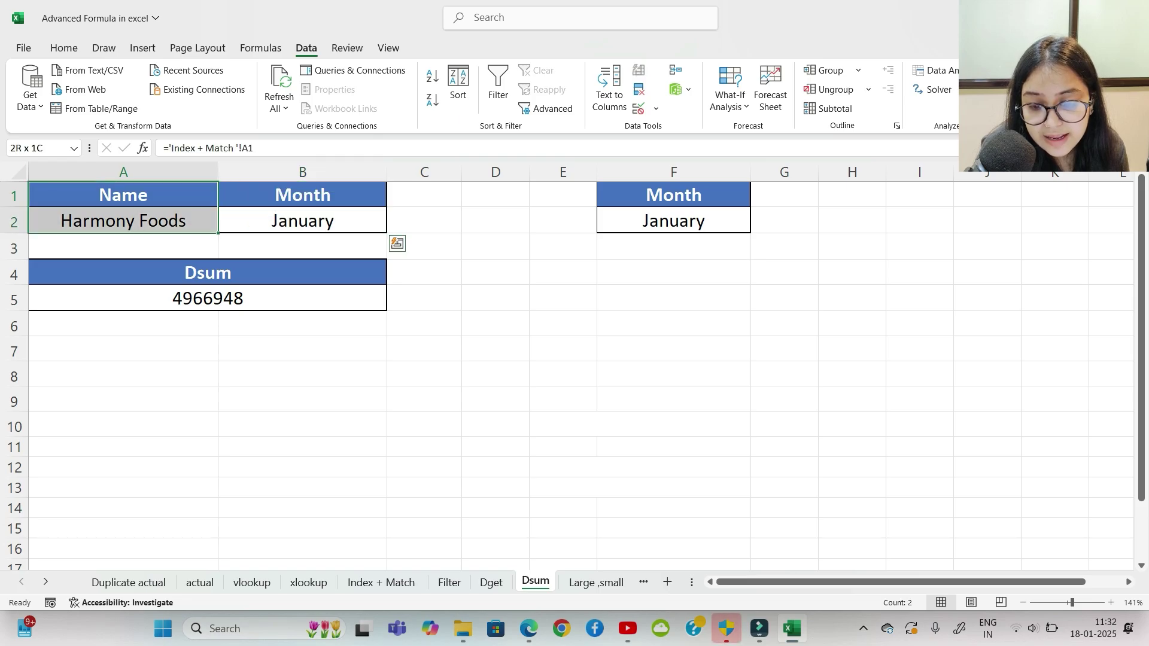
drag(303, 195, 302, 221)
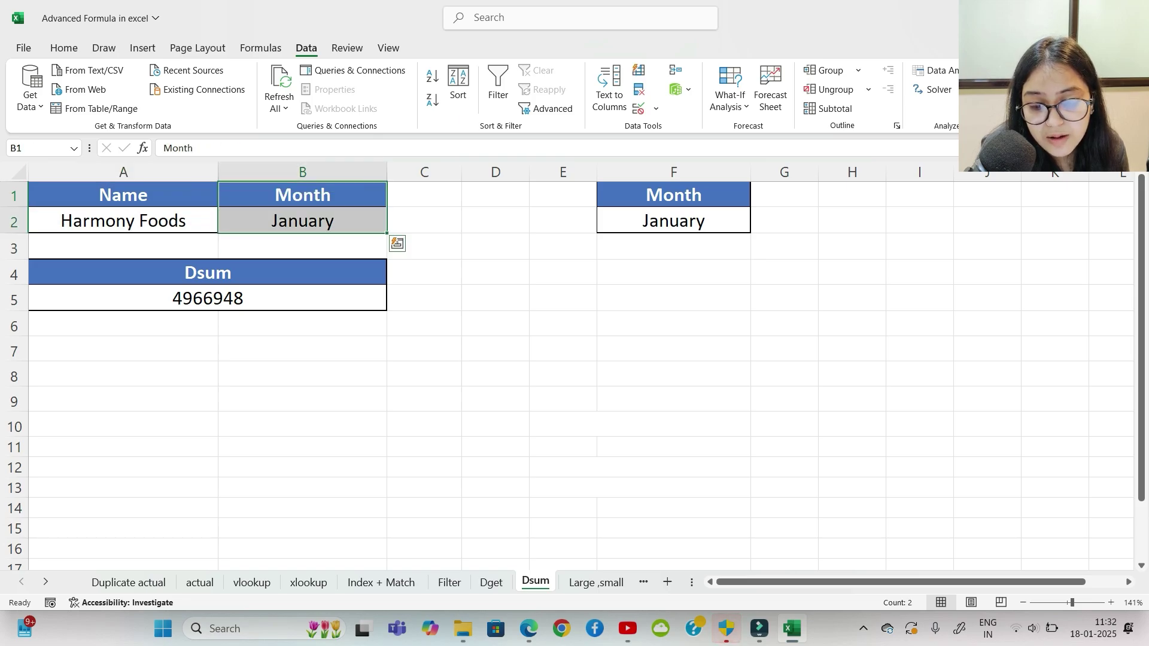
Step: Highlight the Dsum total block A4:A5 and the separate Month criteria in F1:F2
drag(208, 273, 207, 298)
click(562, 298)
drag(673, 195, 673, 221)
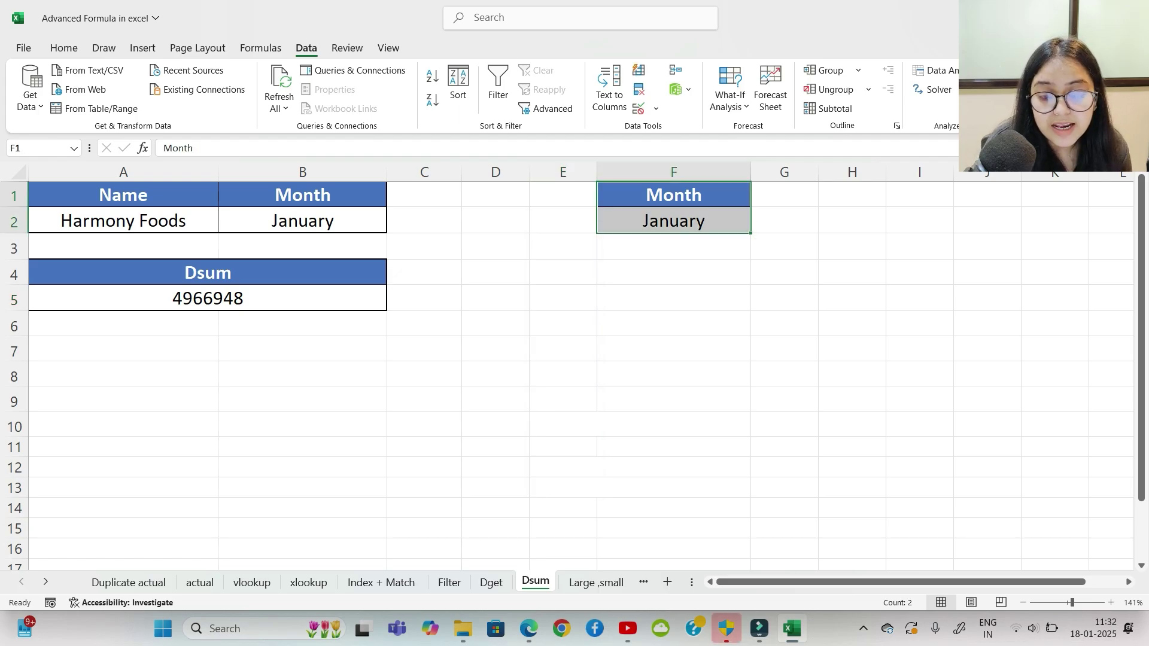
drag(123, 195, 302, 220)
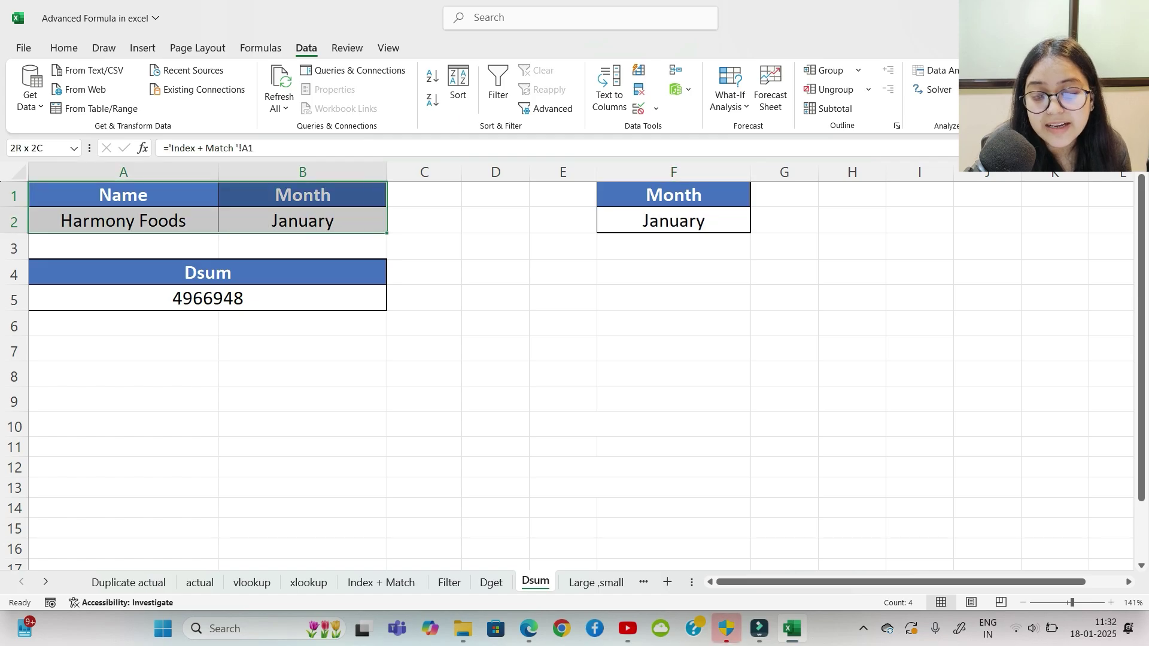
drag(208, 273, 208, 298)
click(495, 324)
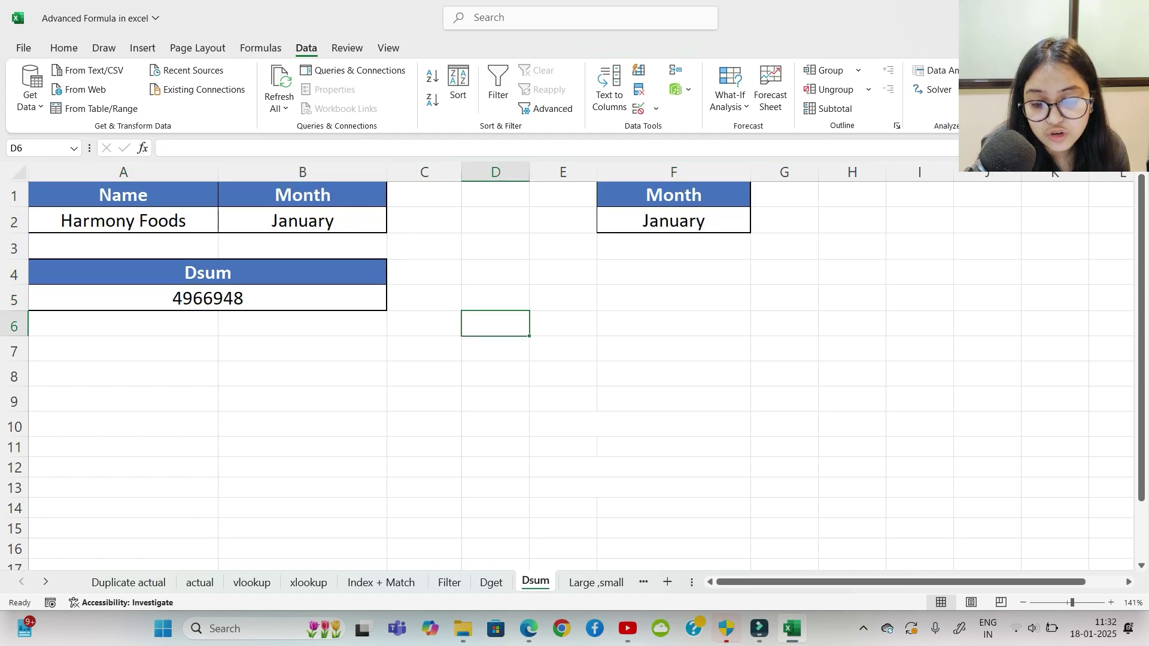
Step: Delete the existing DSUM formula from cell A5
click(207, 298)
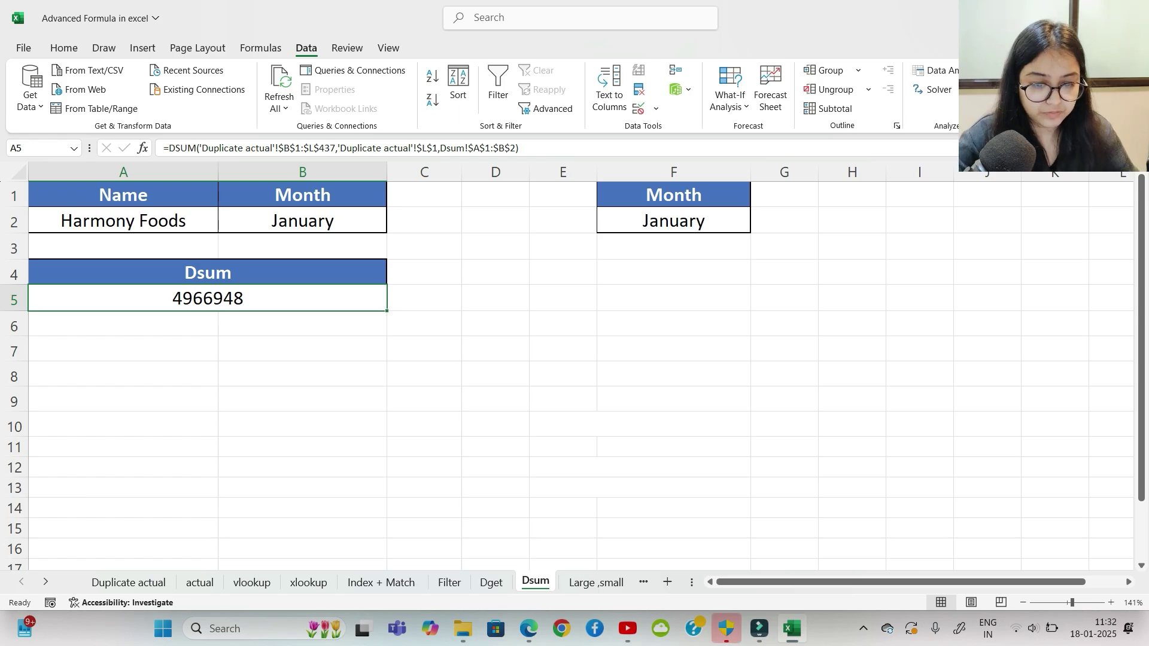
key(Down)
key(Up)
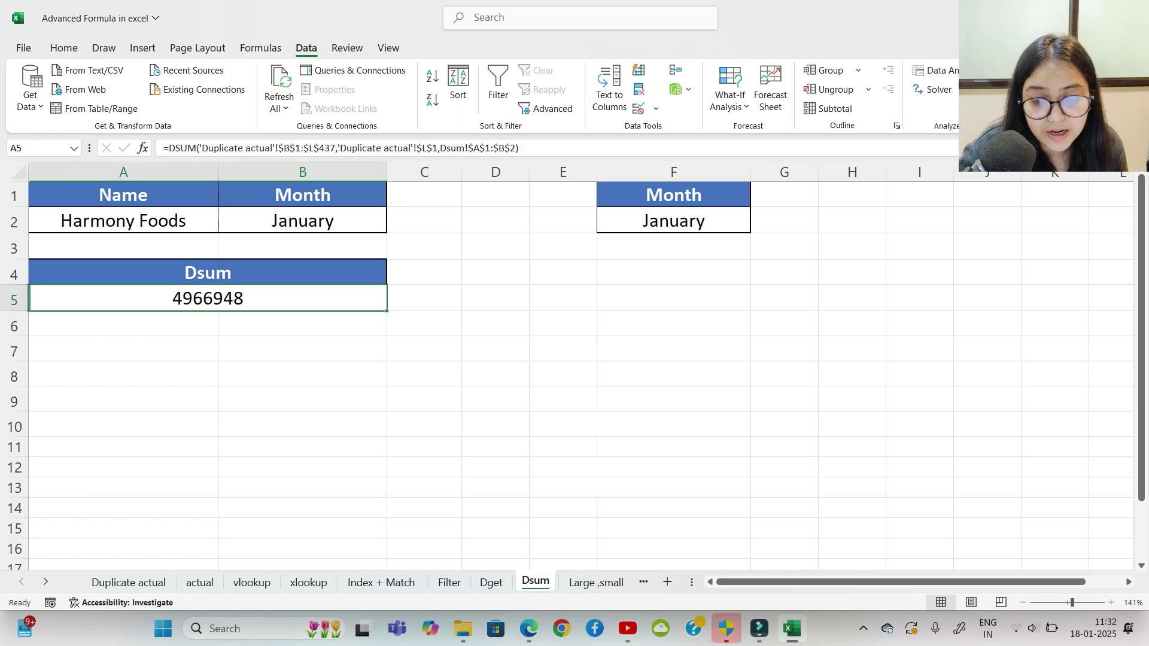
key(BackSpace)
Step: Start a new =DSUM formula in cell A5
key(Return)
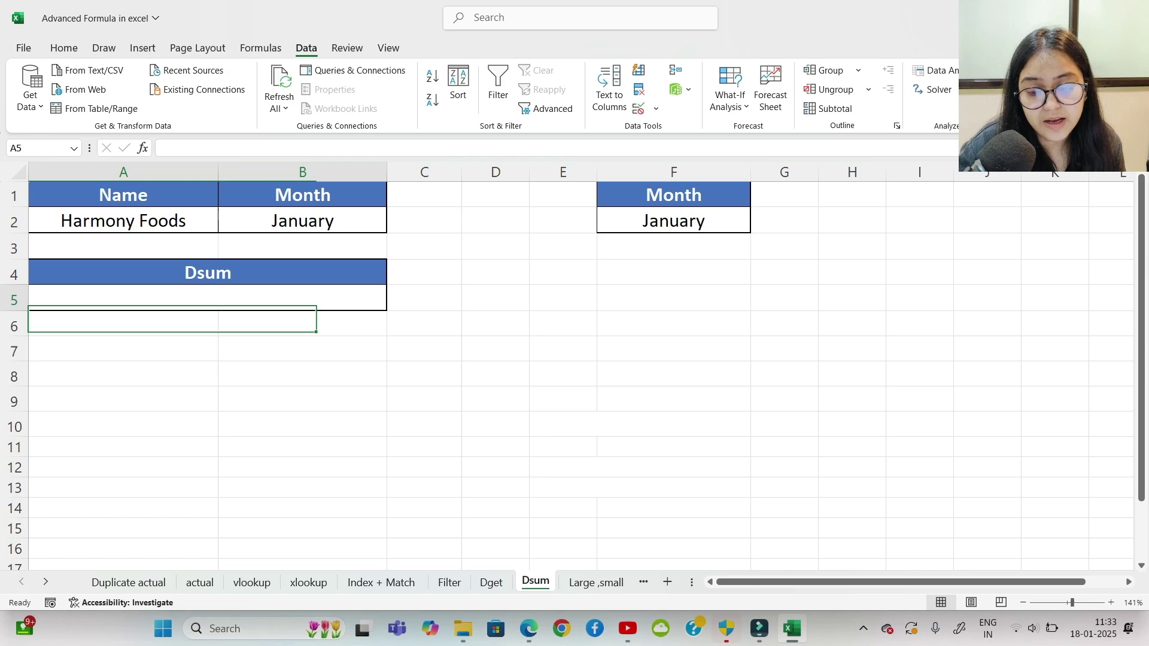
key(Up)
text(=dsum)
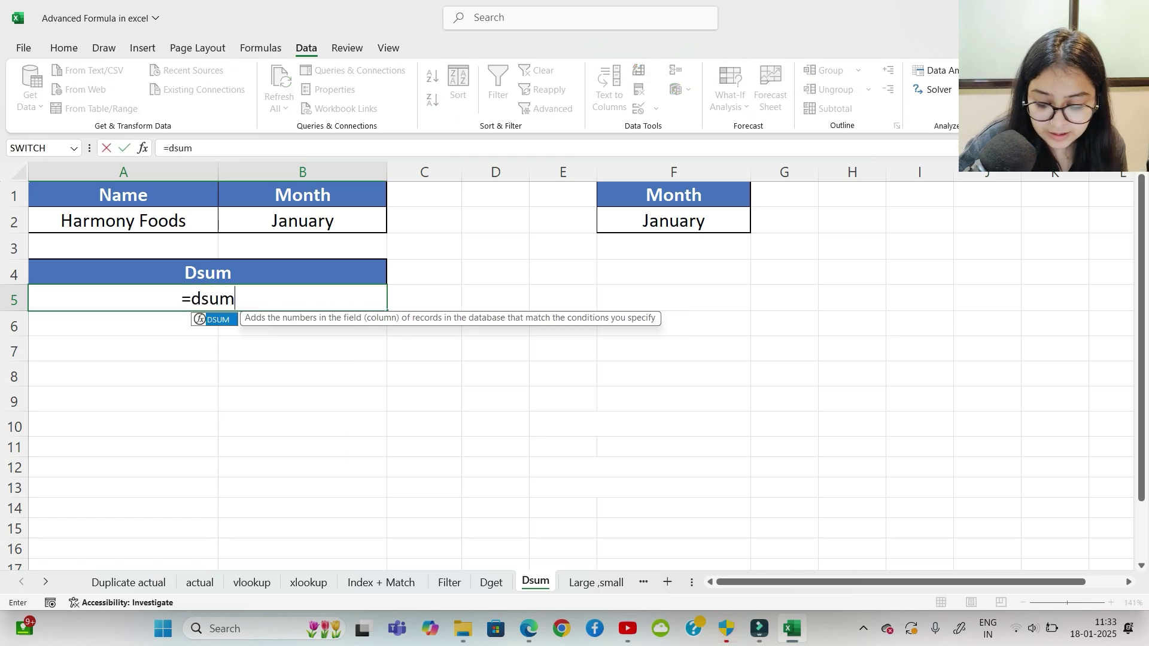
key(Tab)
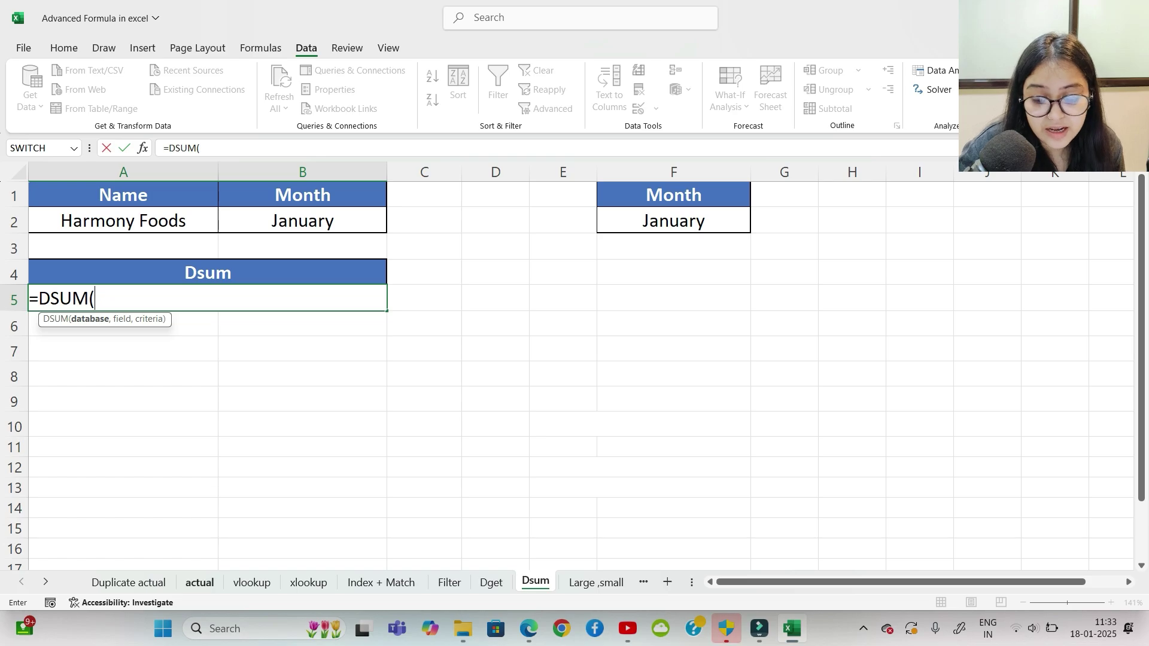
Step: Use 'Duplicate actual'!B1:L437 as the DSUM database range
click(128, 583)
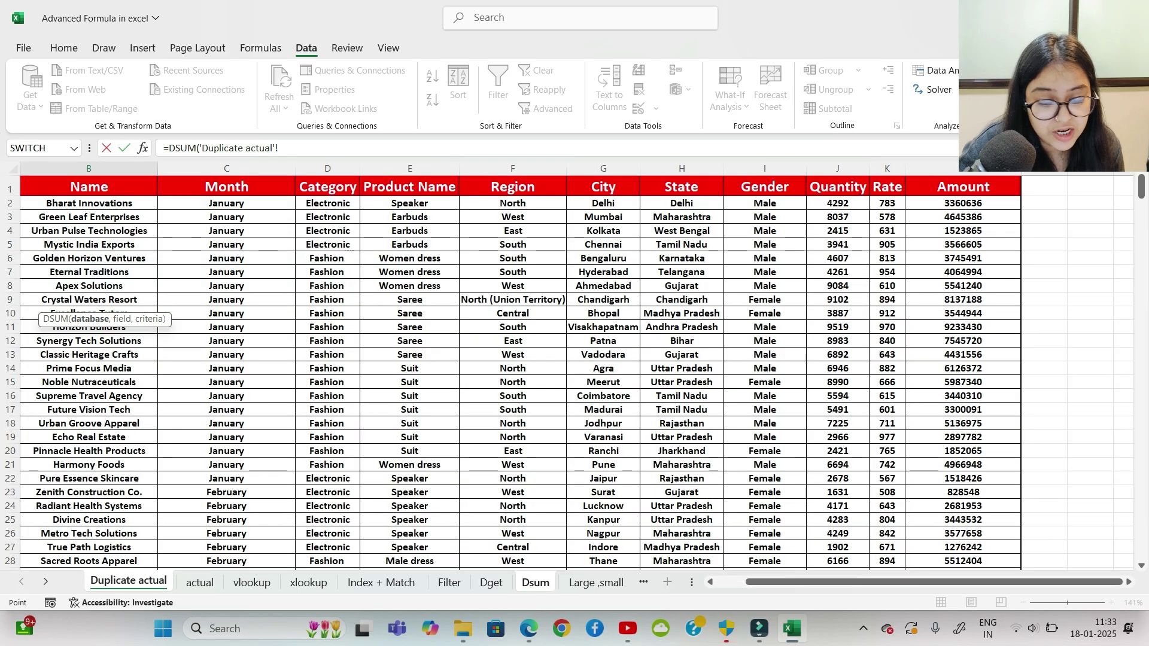
scroll(572, 371, left, 1)
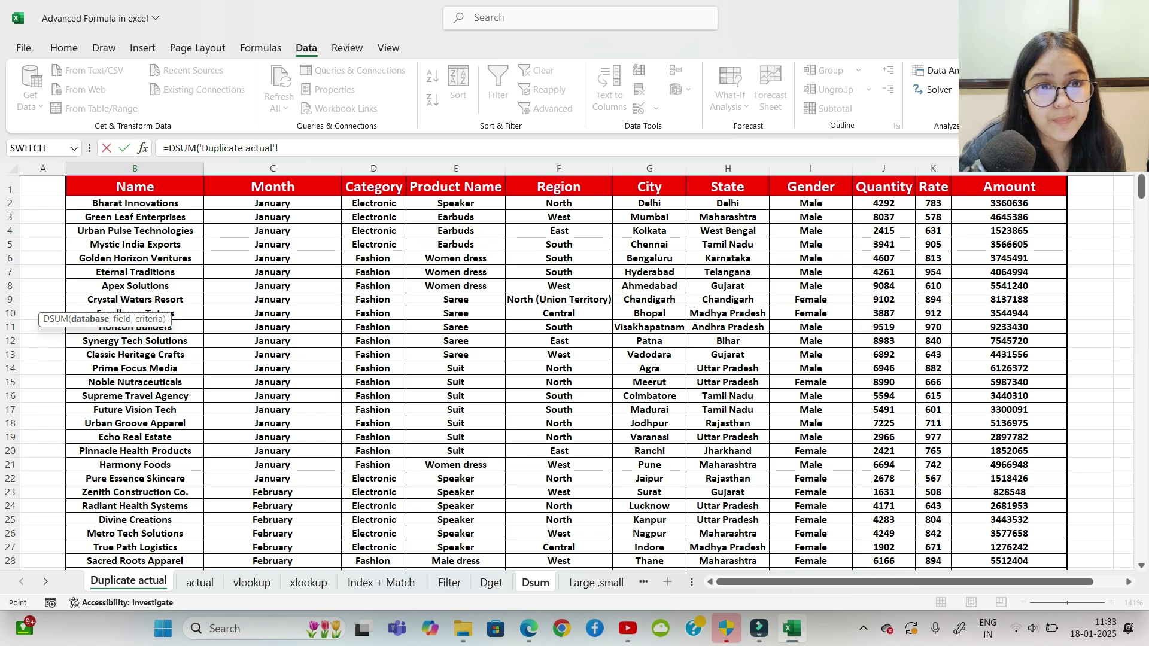
click(135, 187)
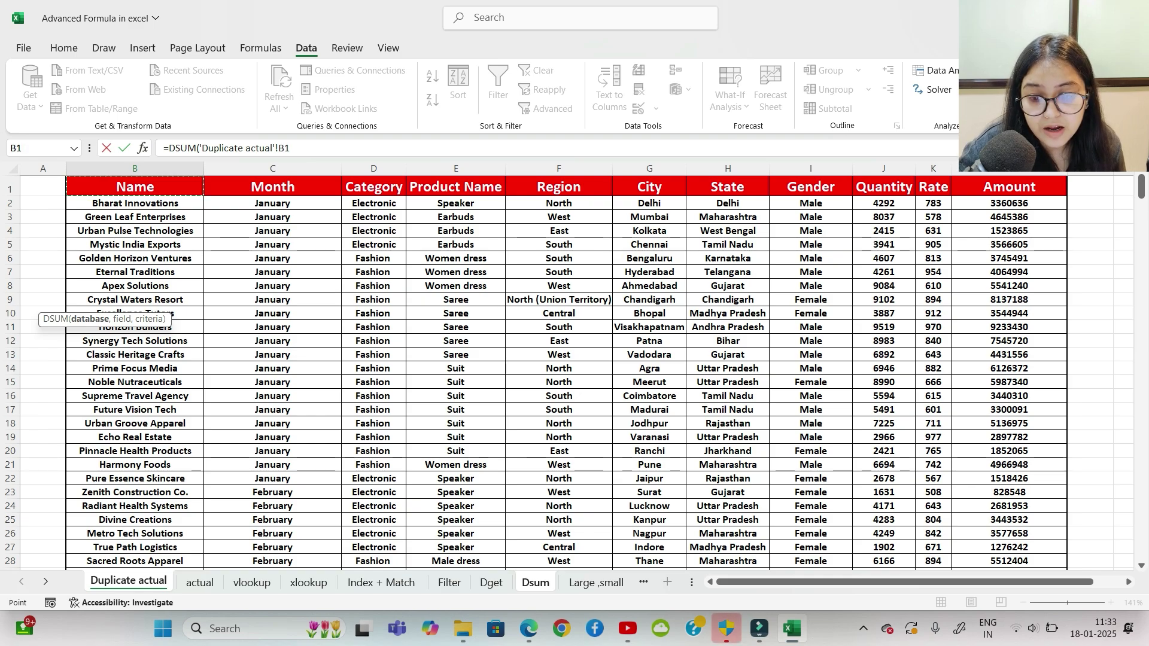
key(ctrl+shift+Right)
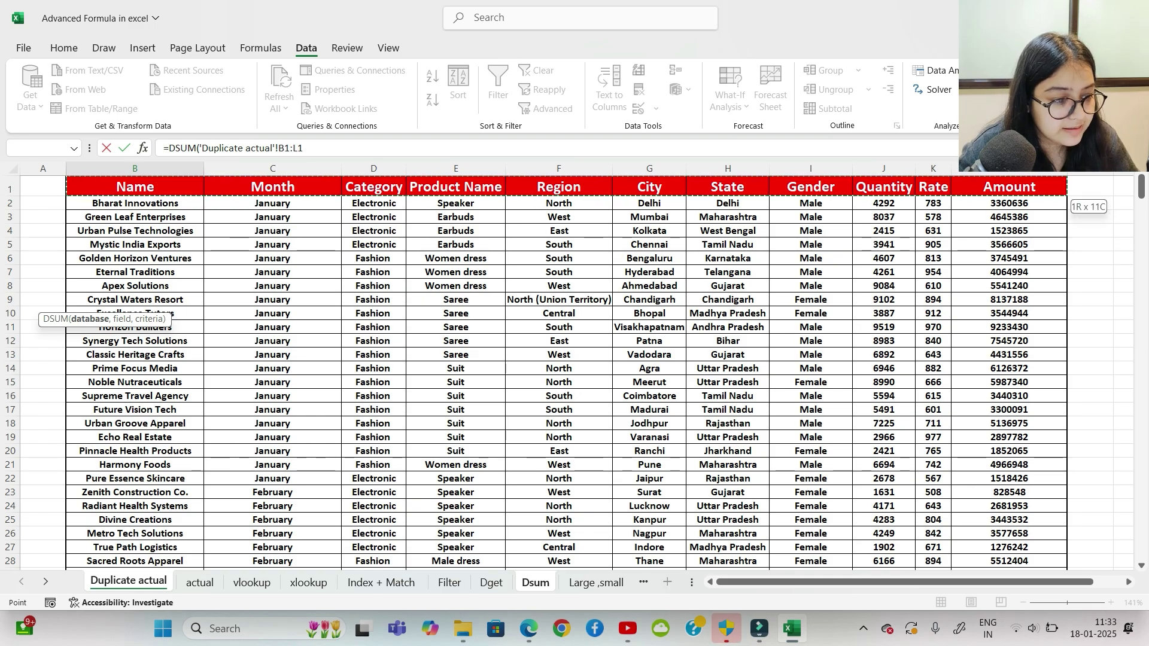
key(ctrl+shift+Down)
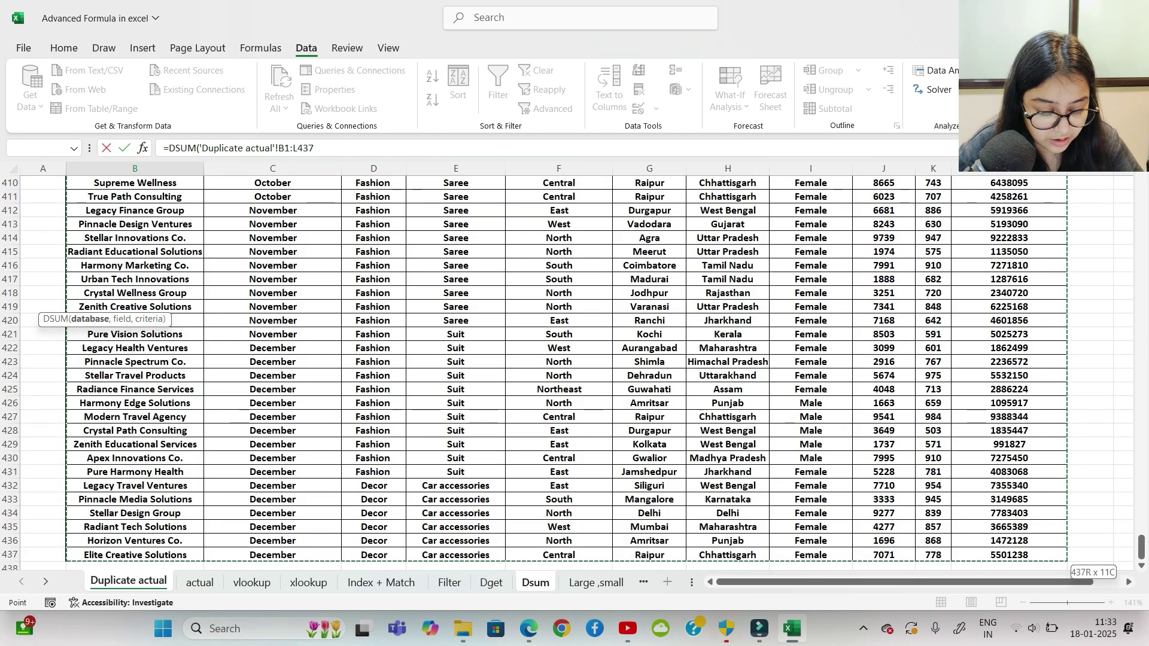
text(,)
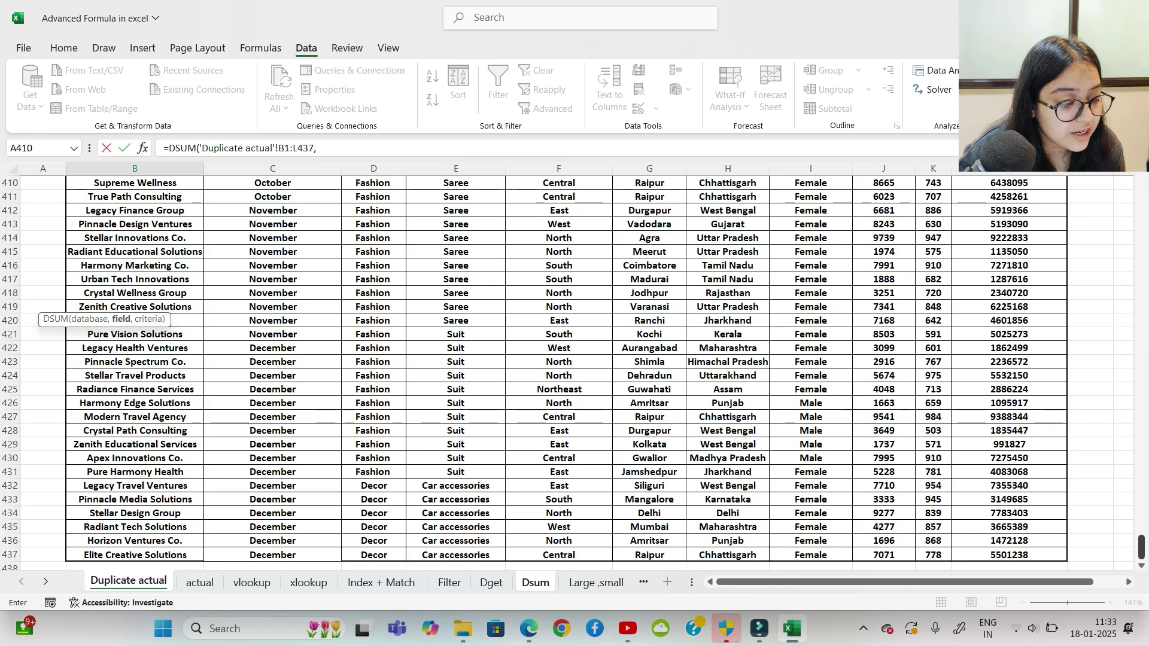
Step: Set the Amount field $L$1 and criteria Dsum!A1:B2, committing the formula for 4966948
scroll(566, 372, up, 20)
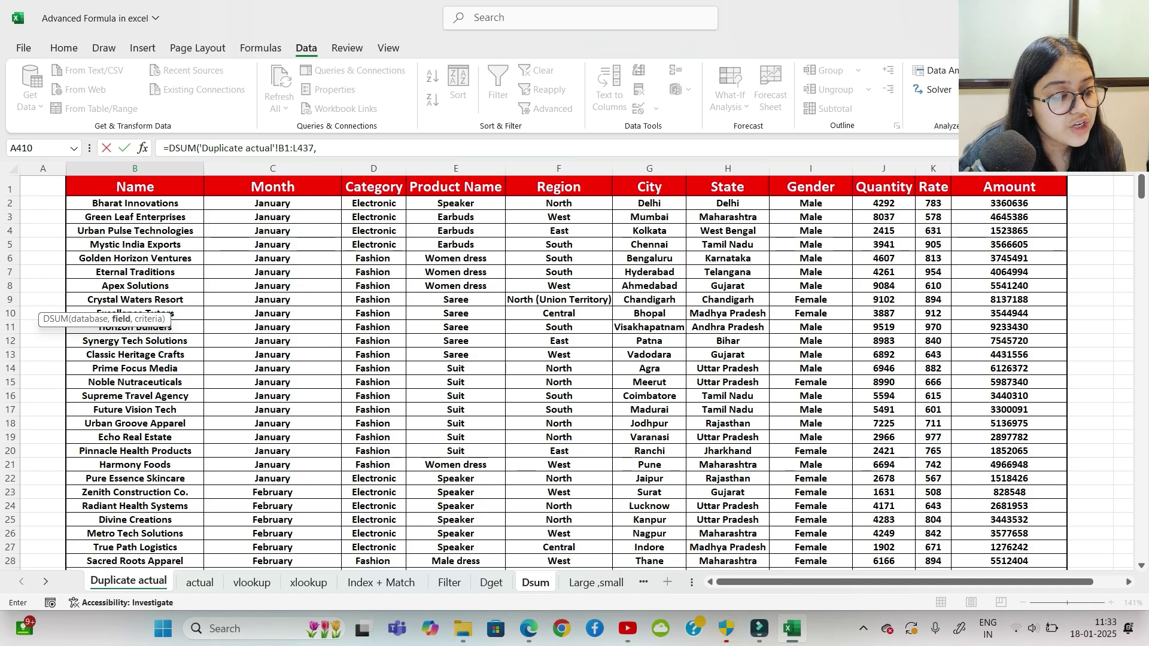
click(1009, 187)
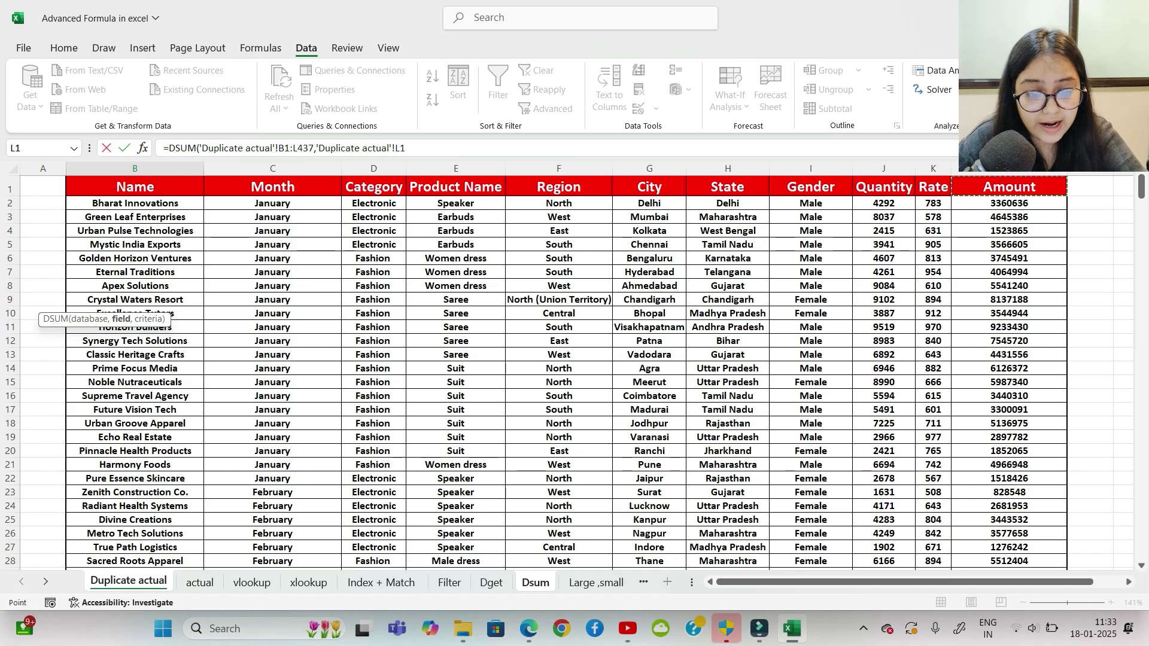
text(,)
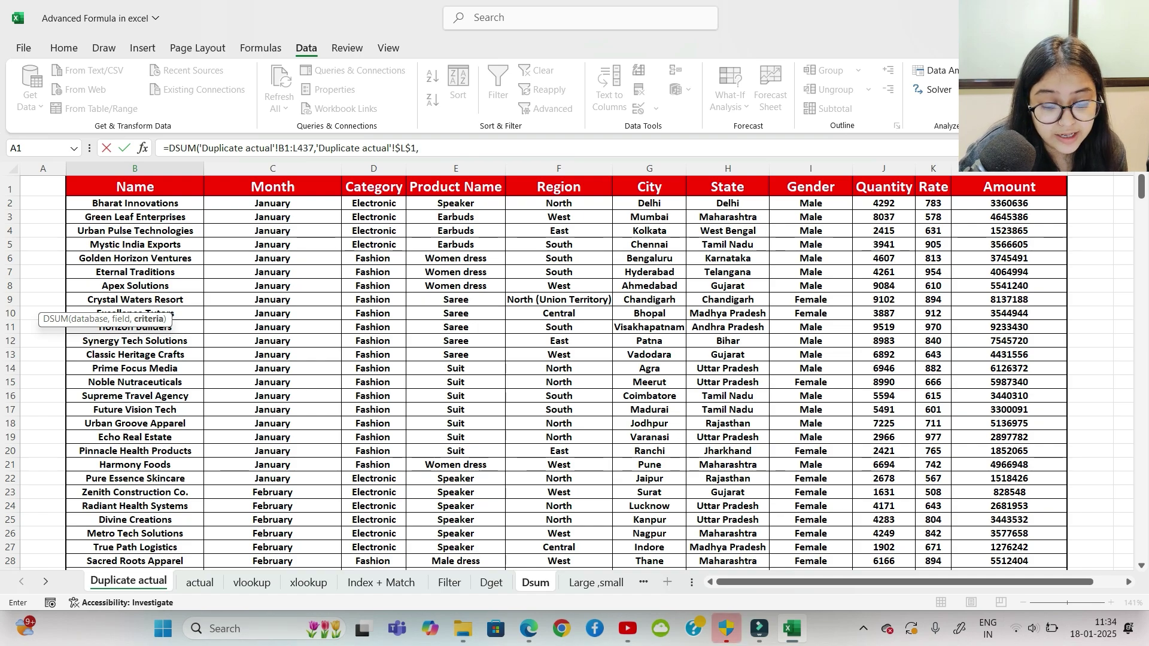
click(535, 582)
drag(90, 195, 386, 232)
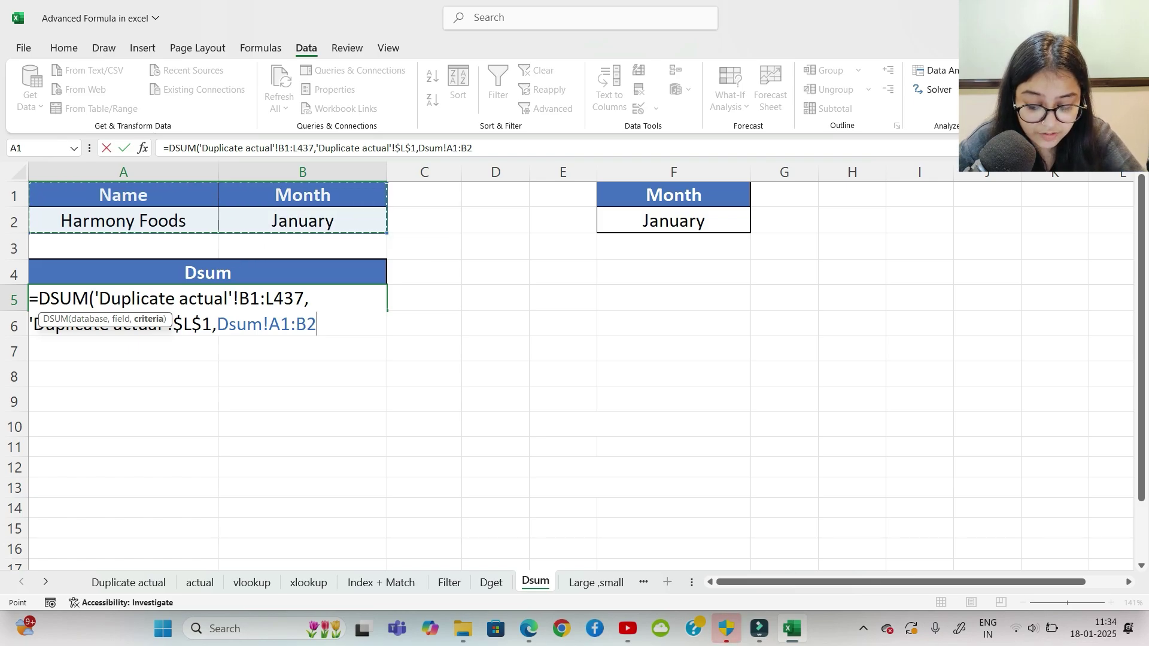
key(F4)
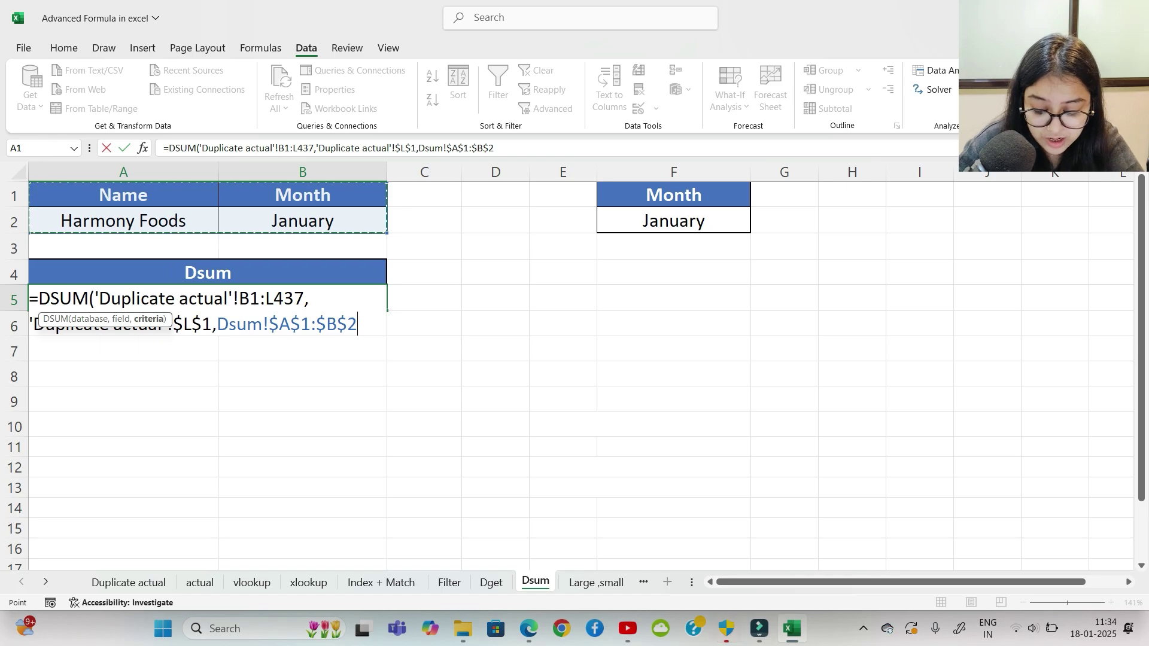
key(F4)
key(F4)
key(F4)
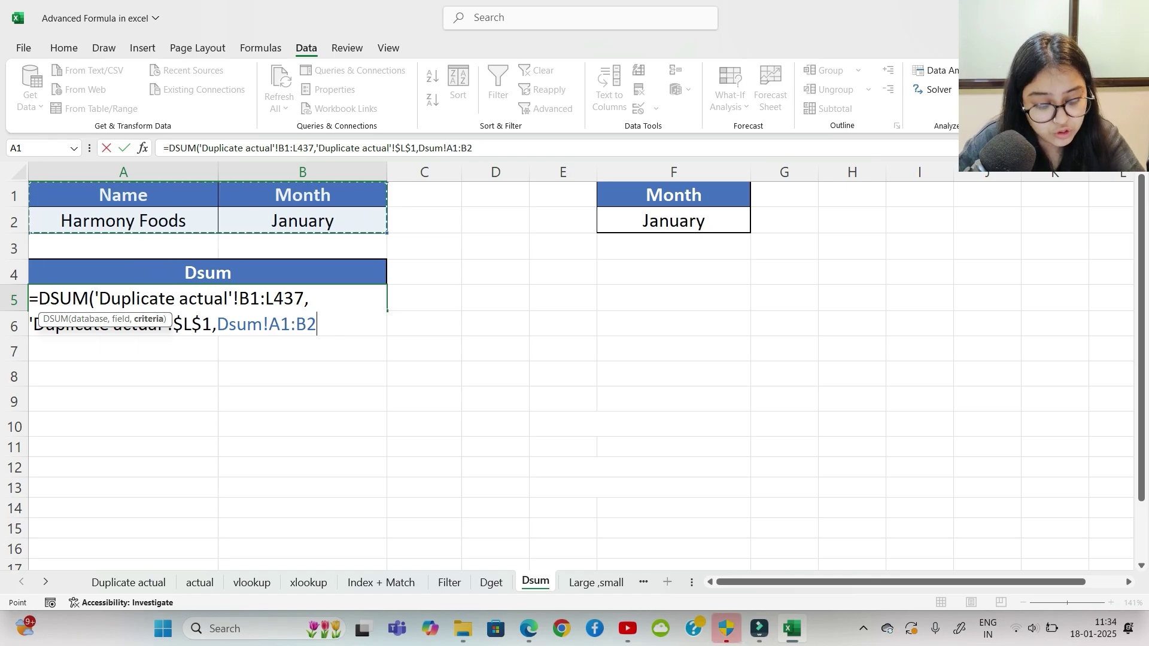
text())
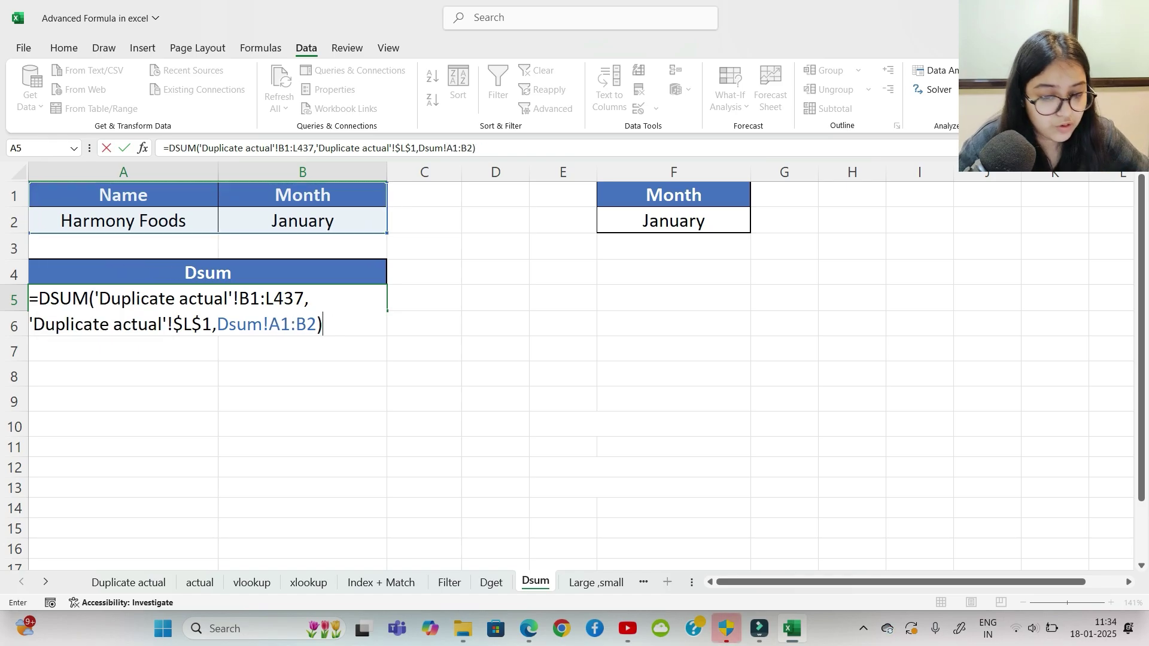
key(Return)
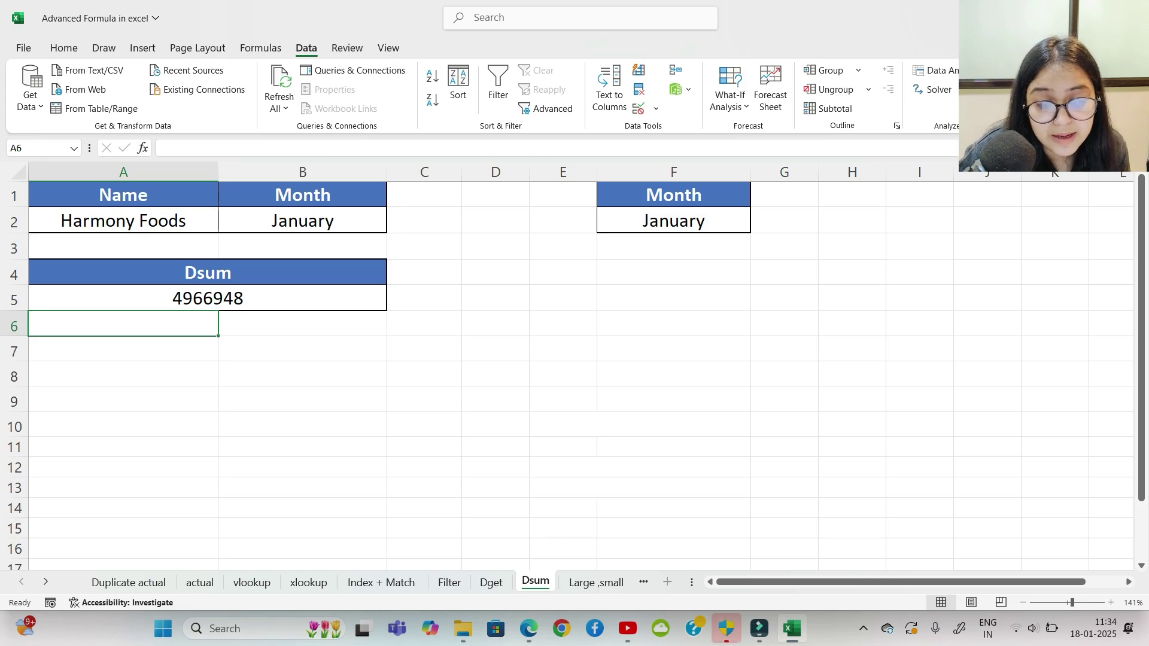
Step: Try May, December and November as the month criterion in B2
click(302, 221)
click(393, 227)
click(287, 298)
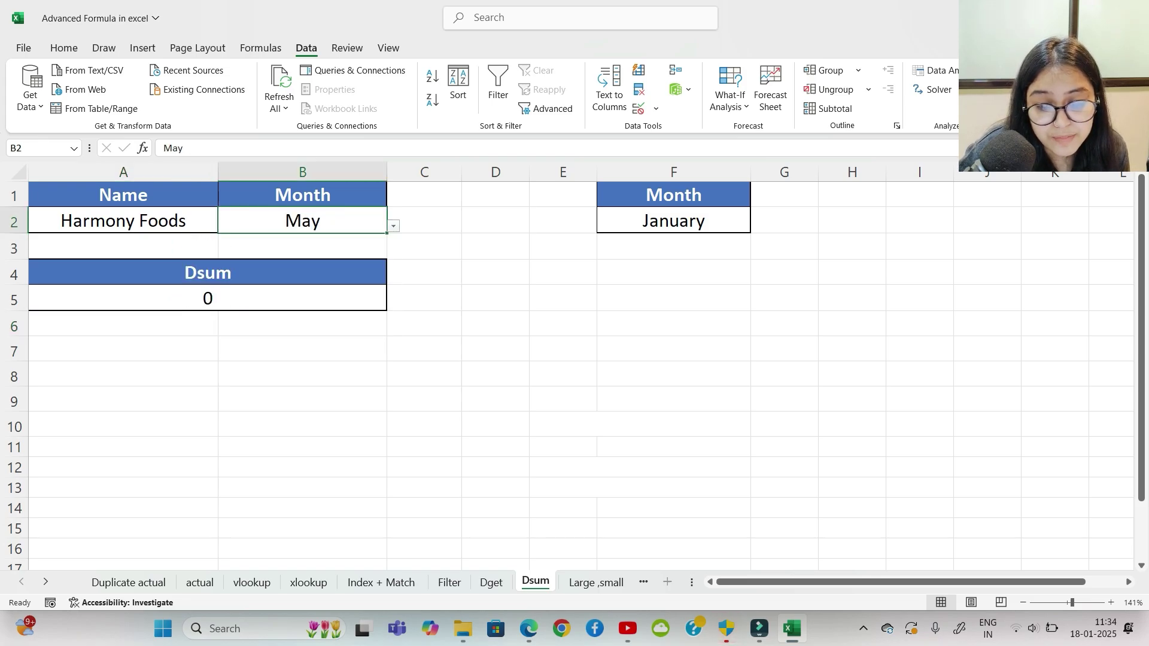
click(394, 226)
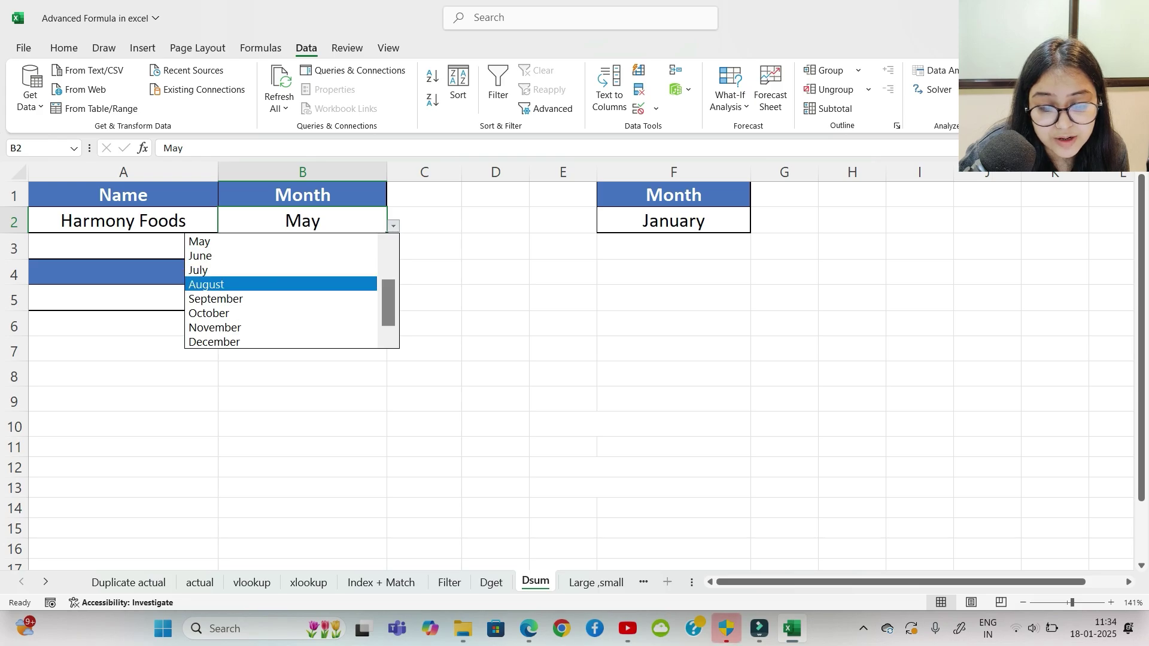
key(Down)
key(Down)
key(Down)
key(Down)
key(Return)
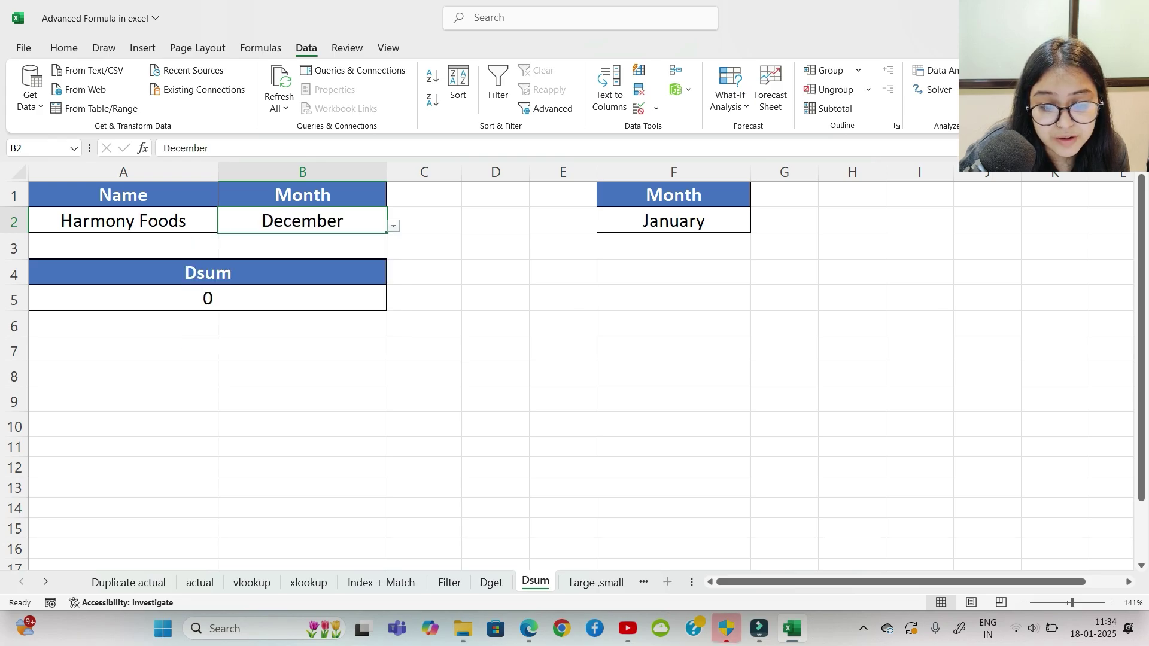
key(alt+Down)
key(Down)
key(Down)
key(Down)
key(Down)
key(Down)
key(Down)
key(Return)
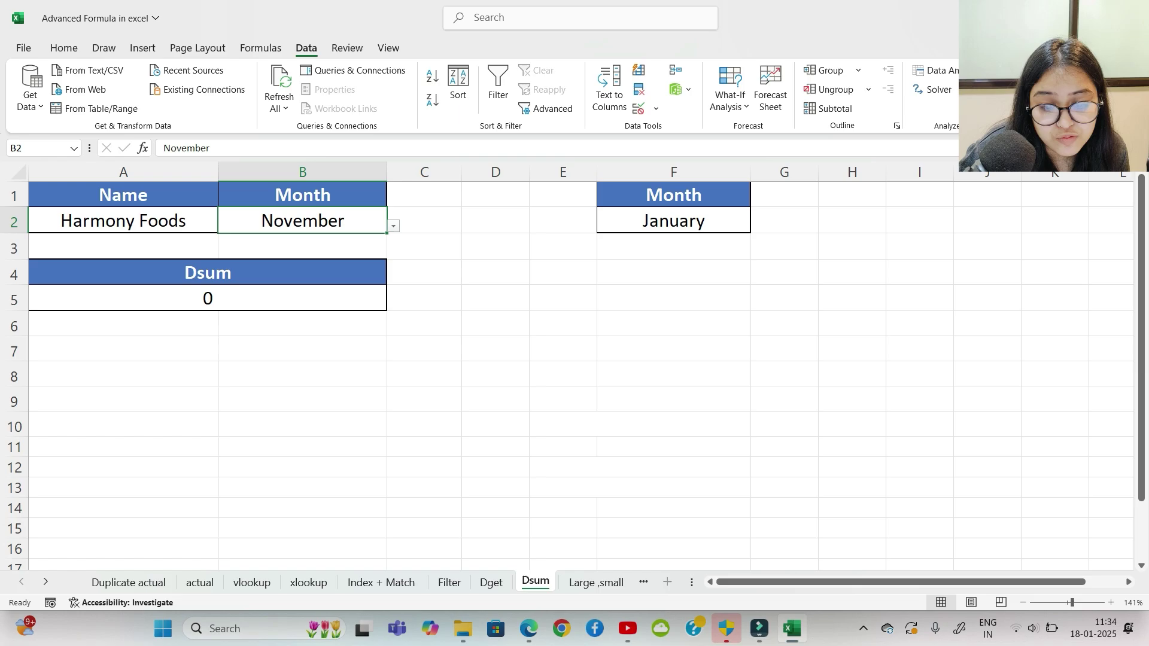
Step: Try July, settle on February (total 0), and return to the Duplicate actual sheet
key(alt+Down)
key(Up)
key(Up)
key(Up)
key(Up)
key(Return)
key(alt+Down)
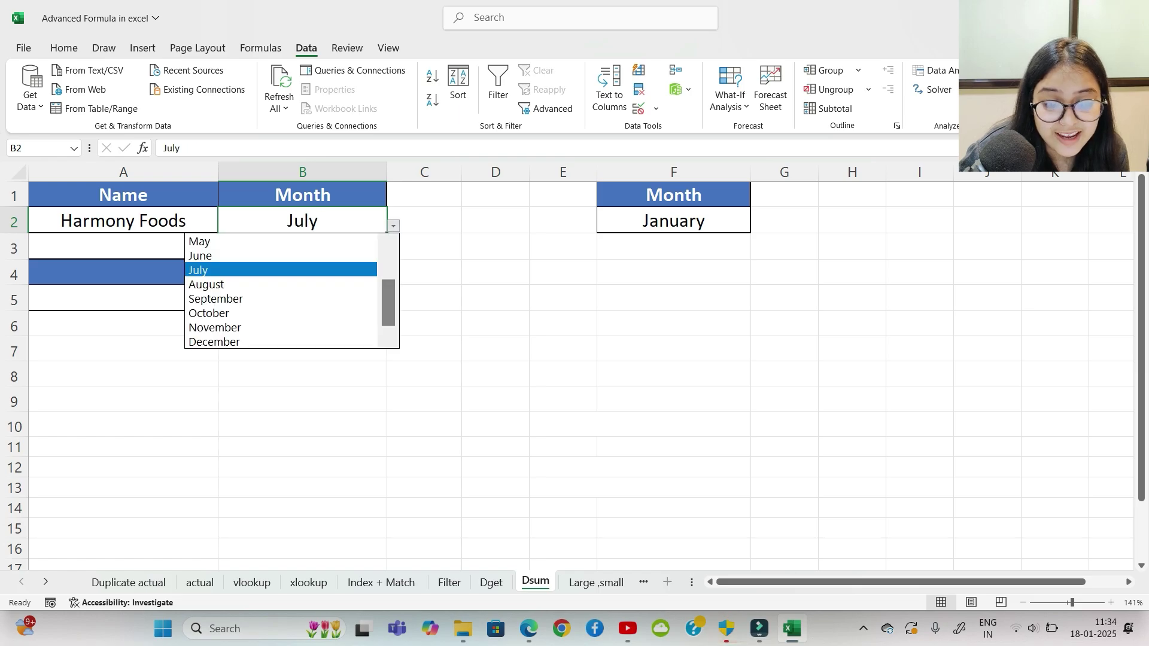
key(Up)
key(Up)
key(Up)
key(Up)
key(Up)
key(Up)
key(Down)
key(Return)
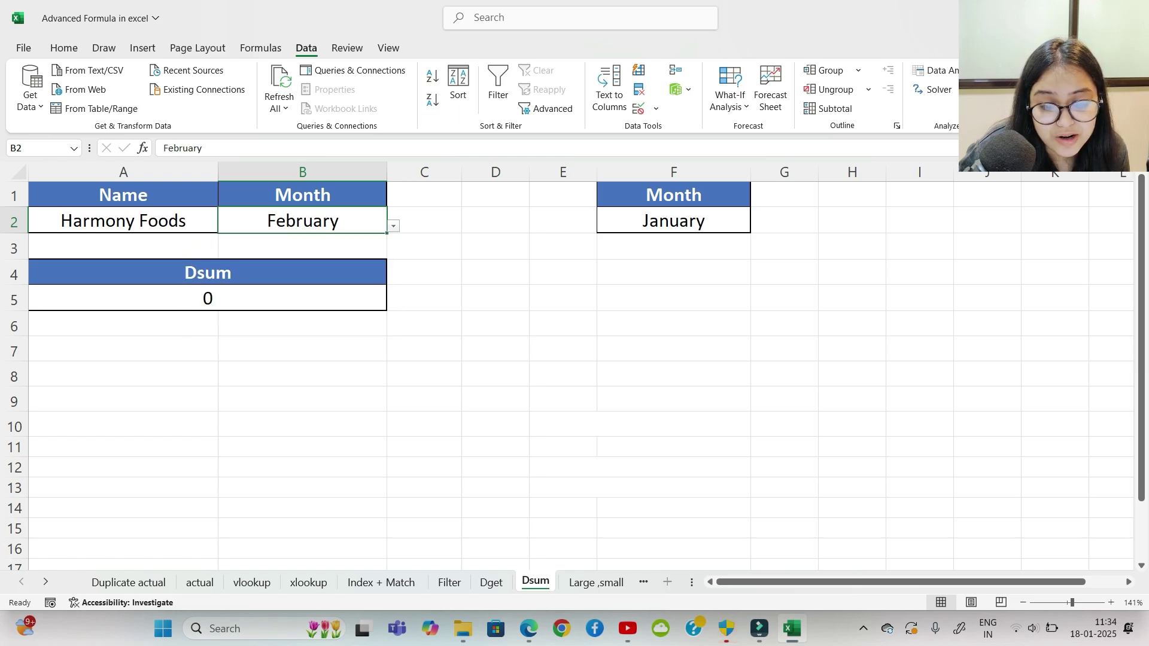
key(alt+Down)
key(Escape)
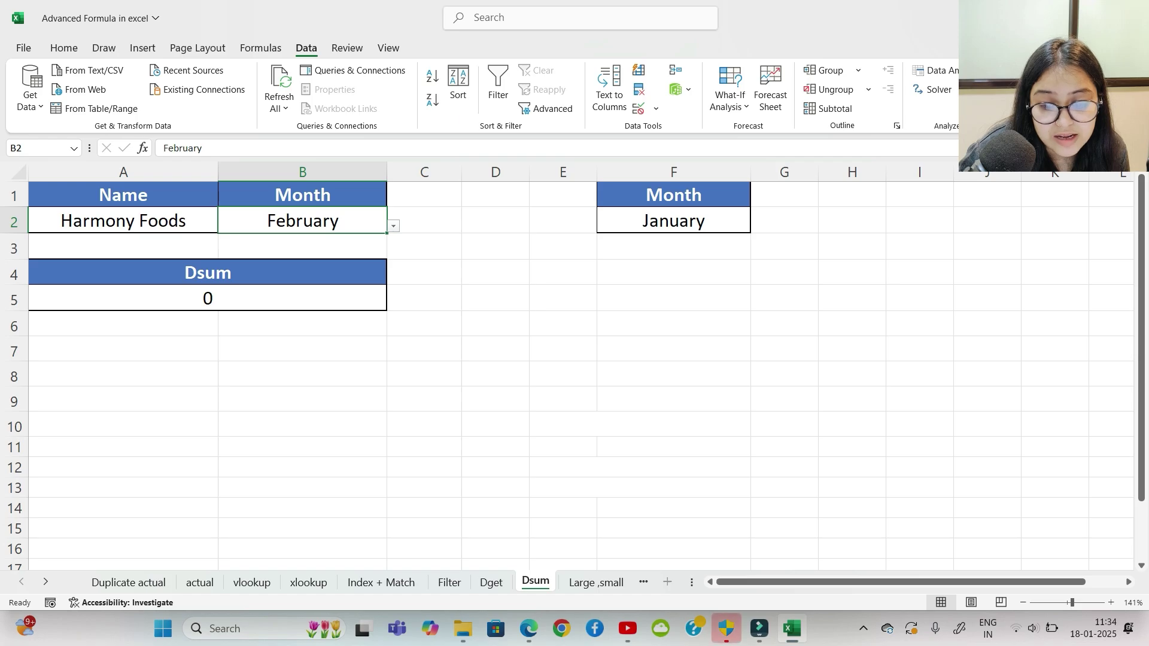
click(129, 582)
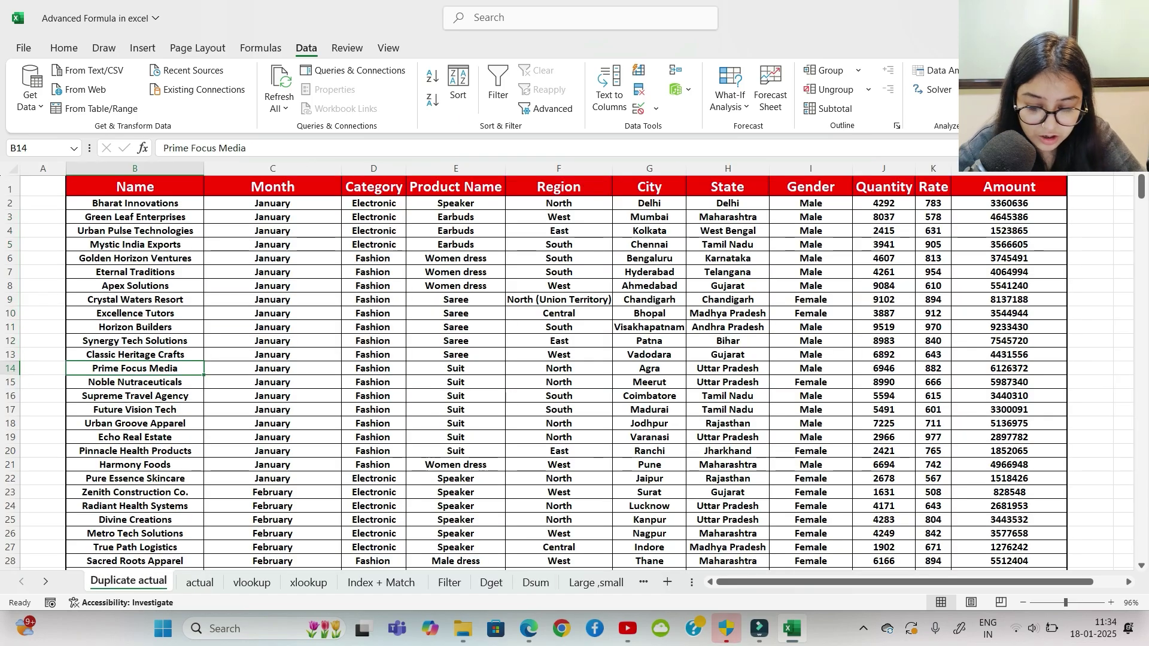
Step: Copy Prime Focus Media from B14 into Dsum!A2 as the name criterion
key(ctrl+c)
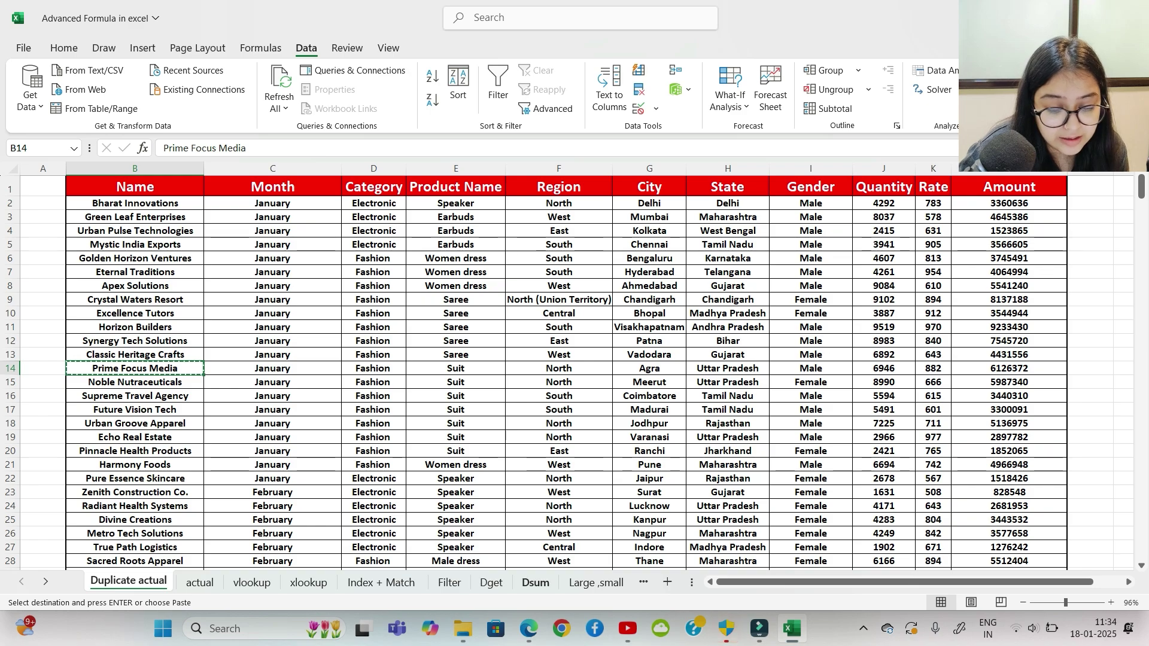
click(536, 582)
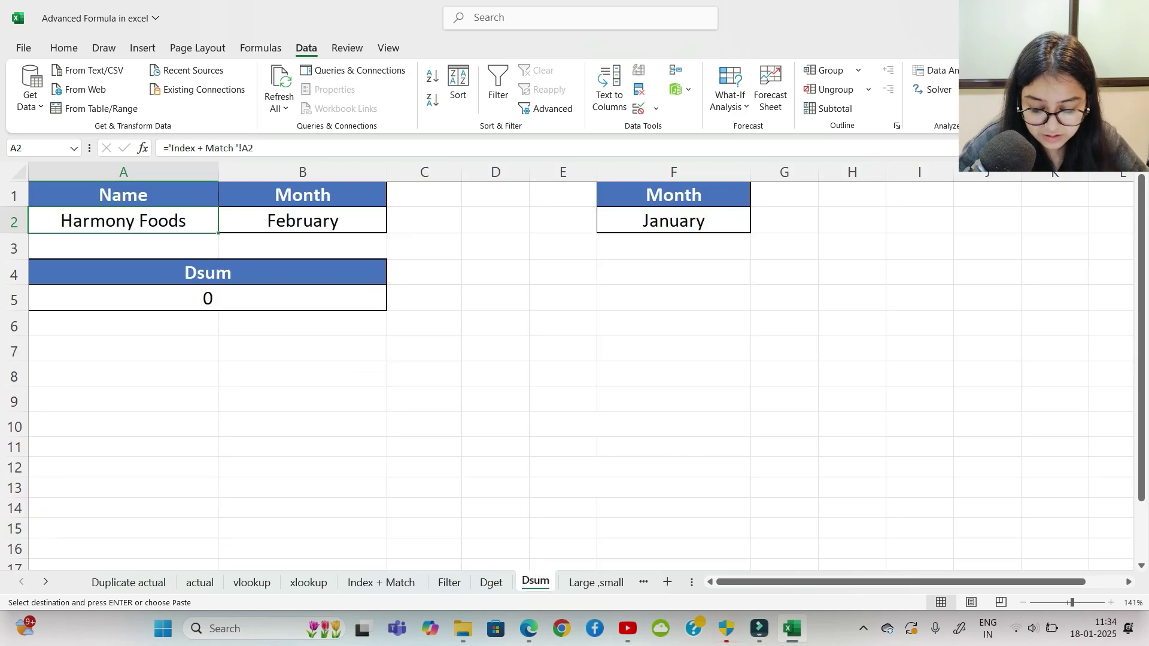
key(ctrl+v)
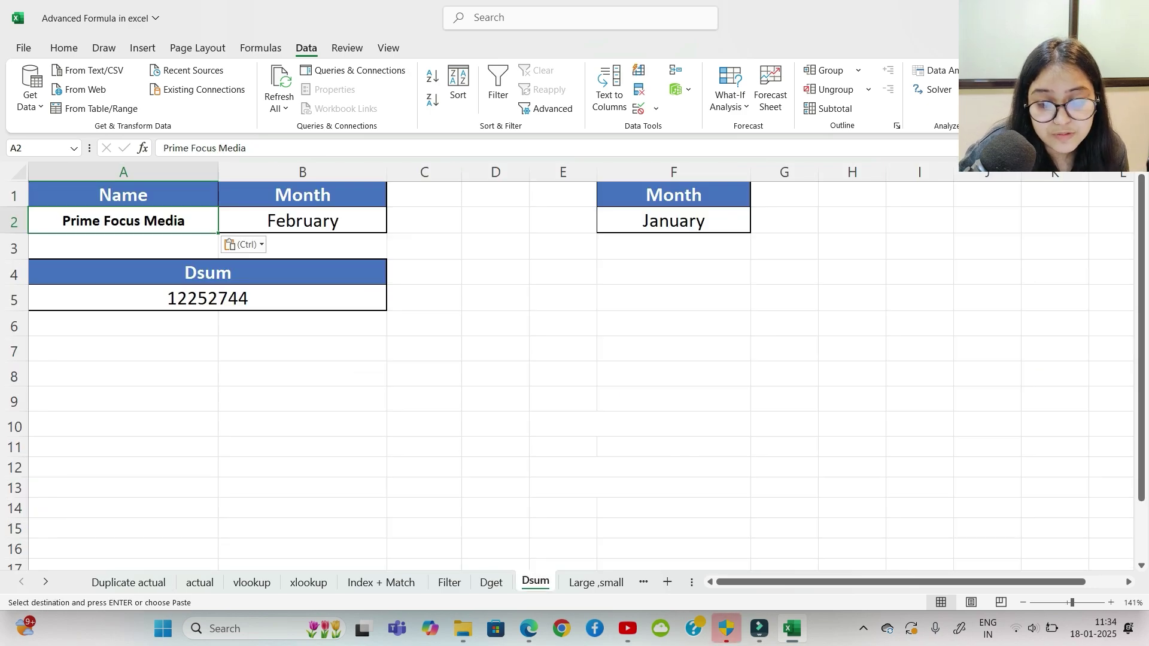
Step: Set the month criterion to March, then January, giving a total of 6126372
click(302, 221)
click(393, 225)
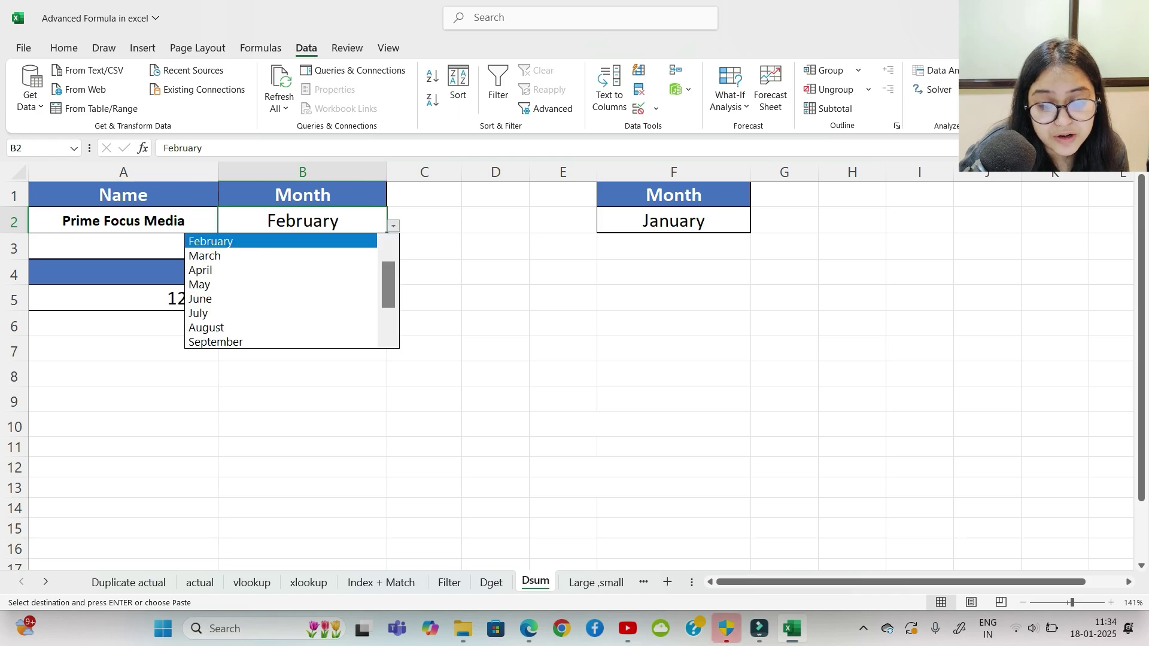
click(269, 256)
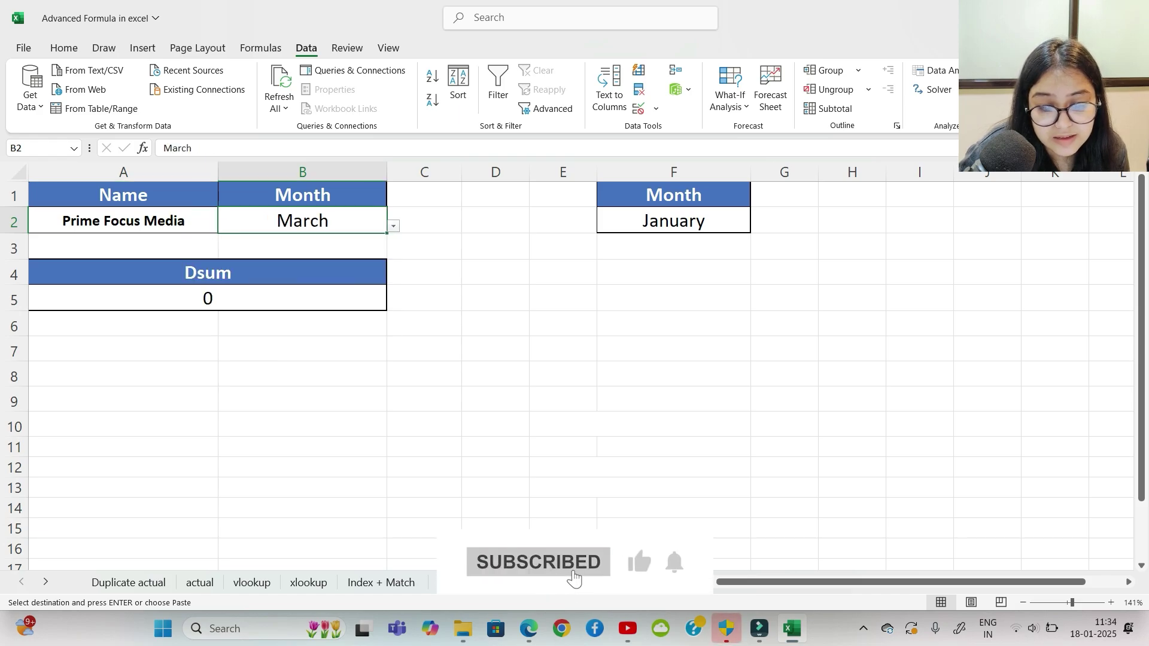
key(alt+Down)
key(Up)
key(Up)
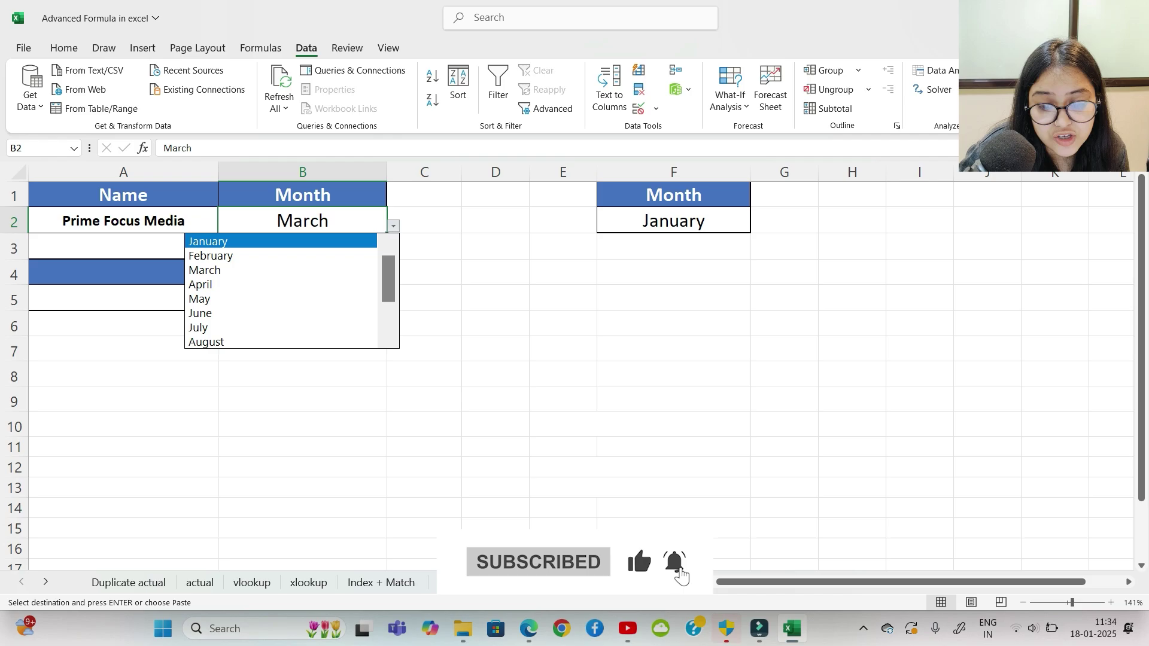
key(Return)
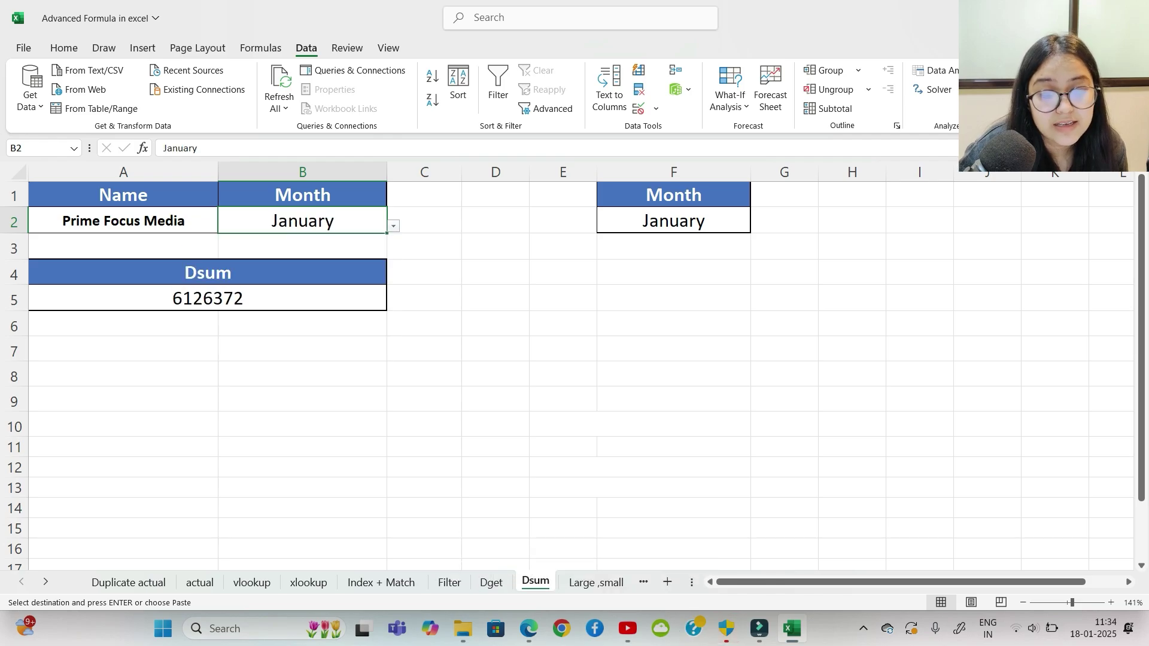
click(496, 297)
drag(123, 195, 302, 298)
click(424, 272)
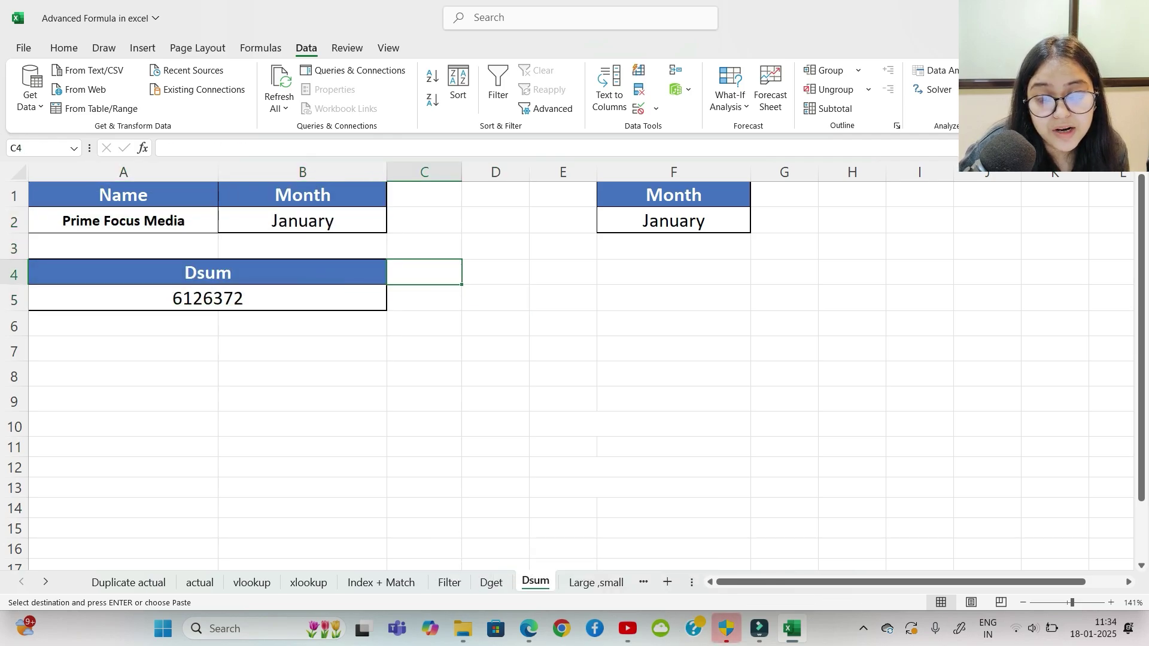
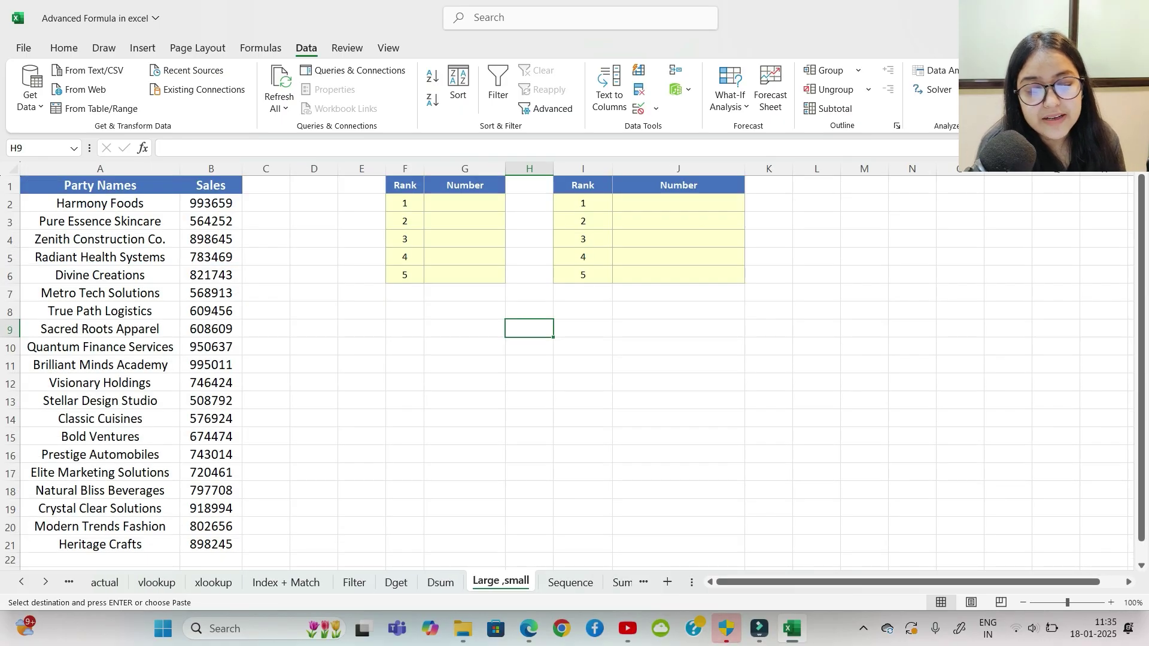
Step: Zoom the Large ,small sheet to 184% and return to the top-left so the Sales list and Rank tables show
drag(363, 436, 403, 436)
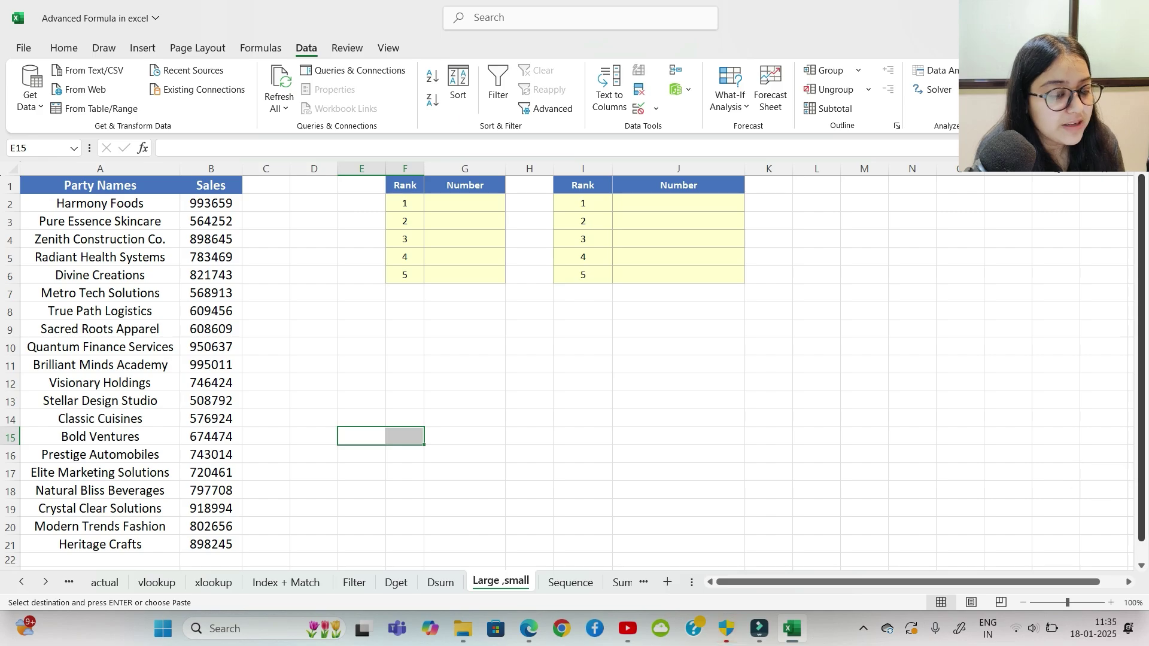
drag(363, 382, 403, 382)
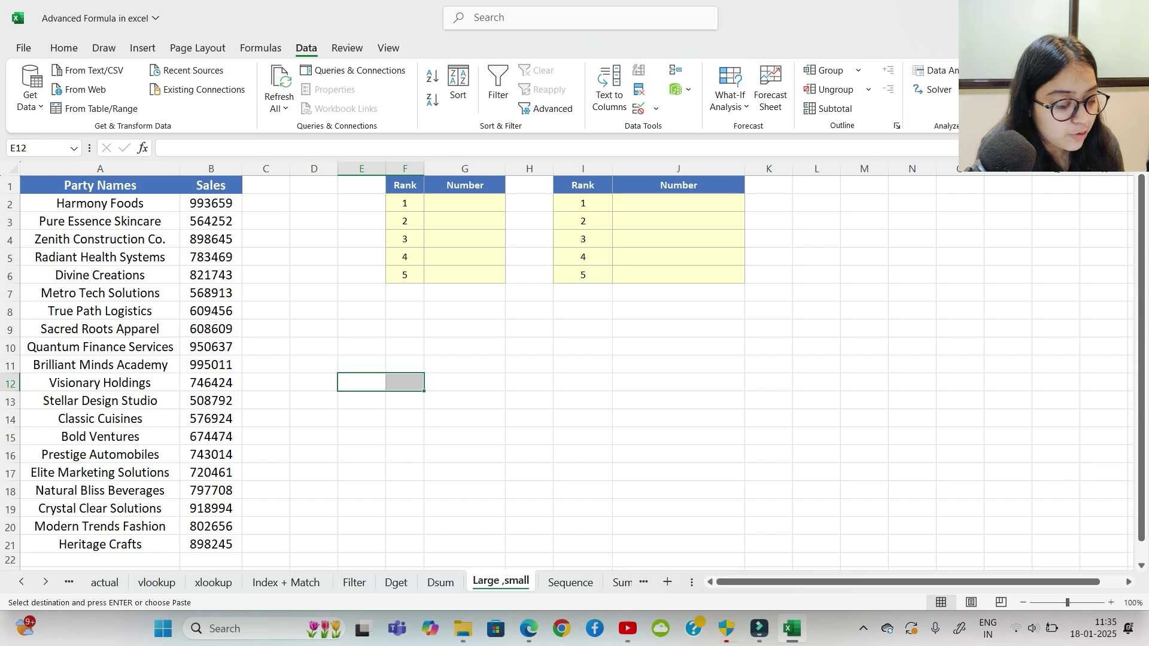
scroll(568, 366, up, 5)
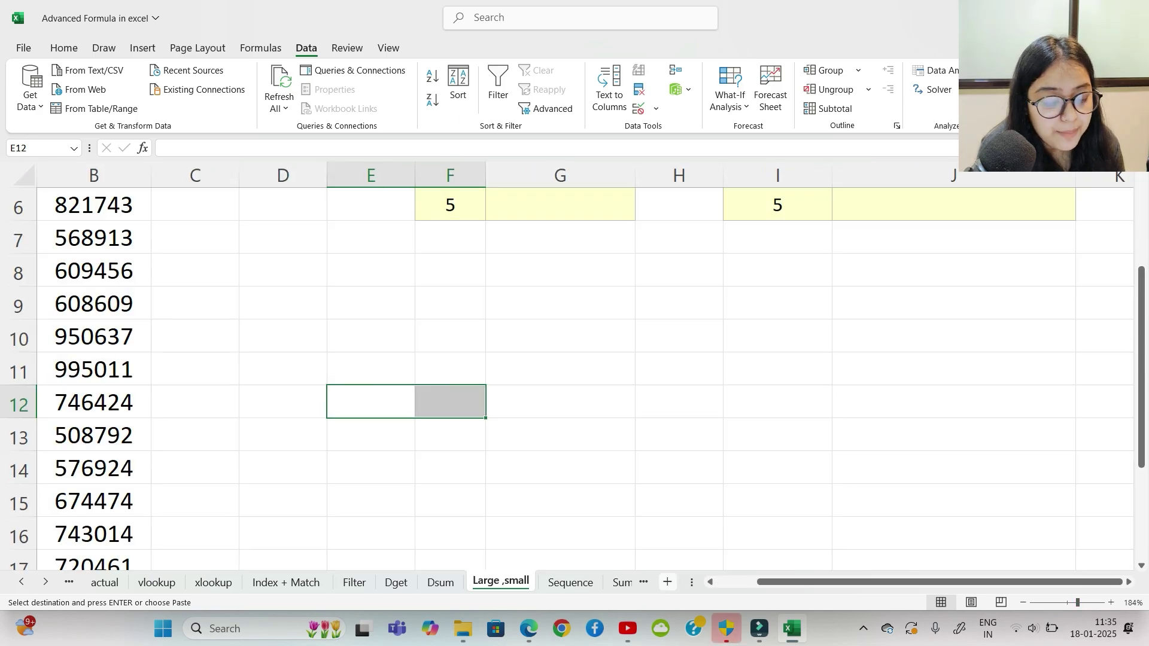
scroll(575, 371, left, 3)
scroll(574, 371, up, 2)
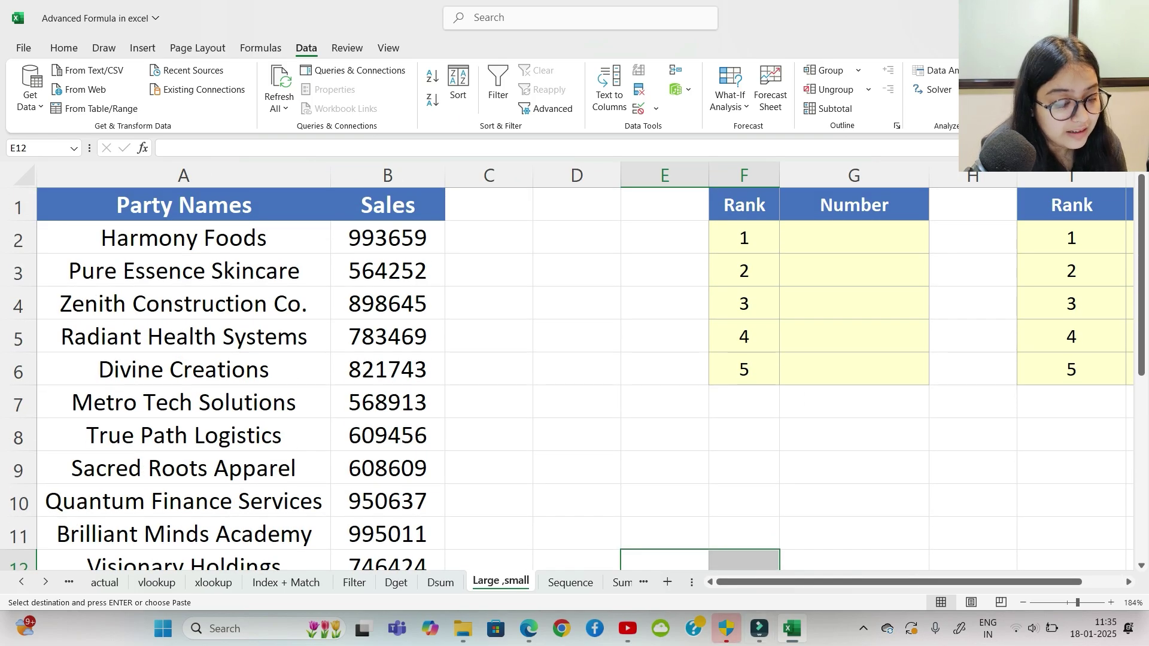
scroll(778, 556, right, 1)
scroll(574, 371, right, 2)
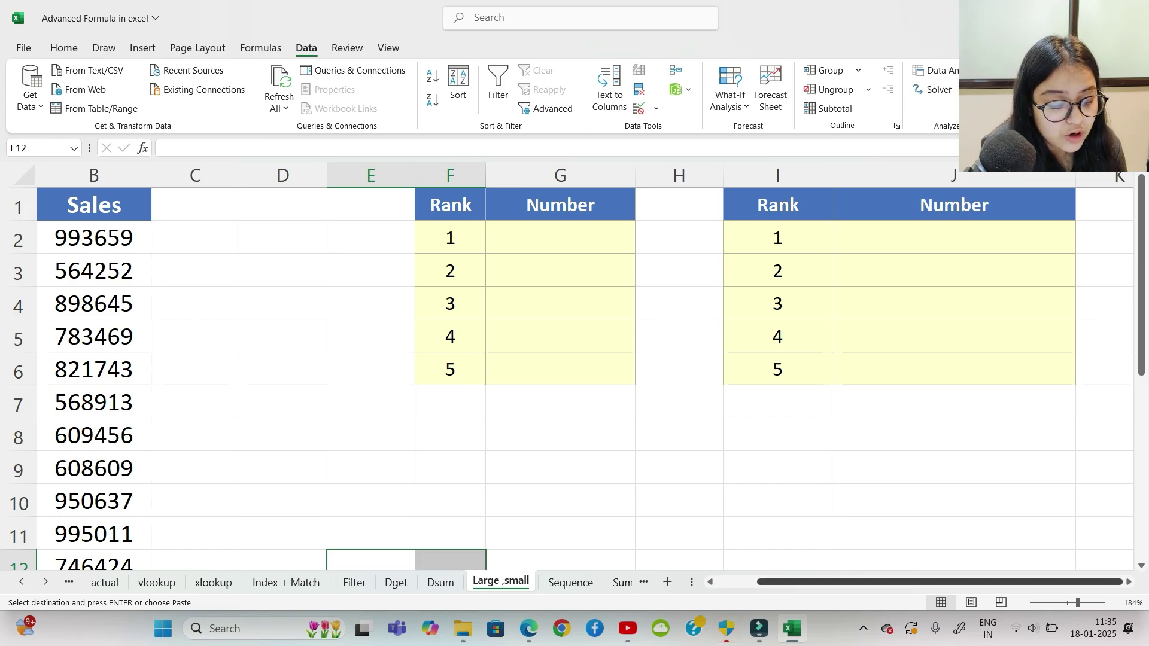
scroll(575, 371, left, 2)
Step: Enter =LARGE($B$2:$B$21,F2:F6) in G2 to list the five largest sales
click(854, 238)
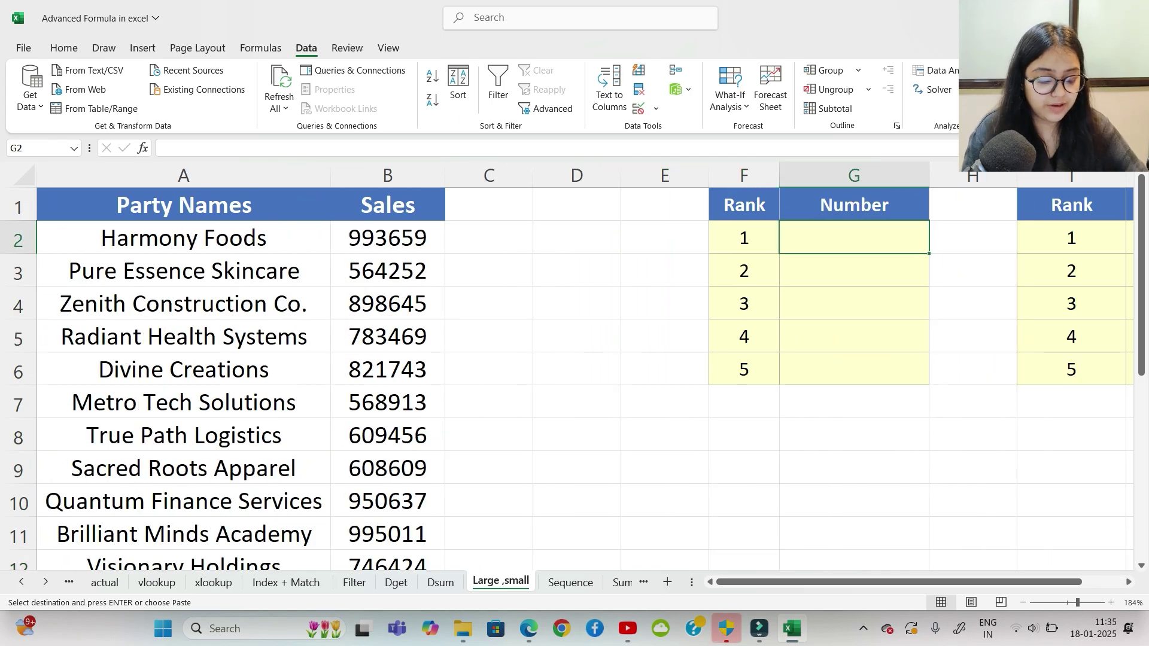
text(=large)
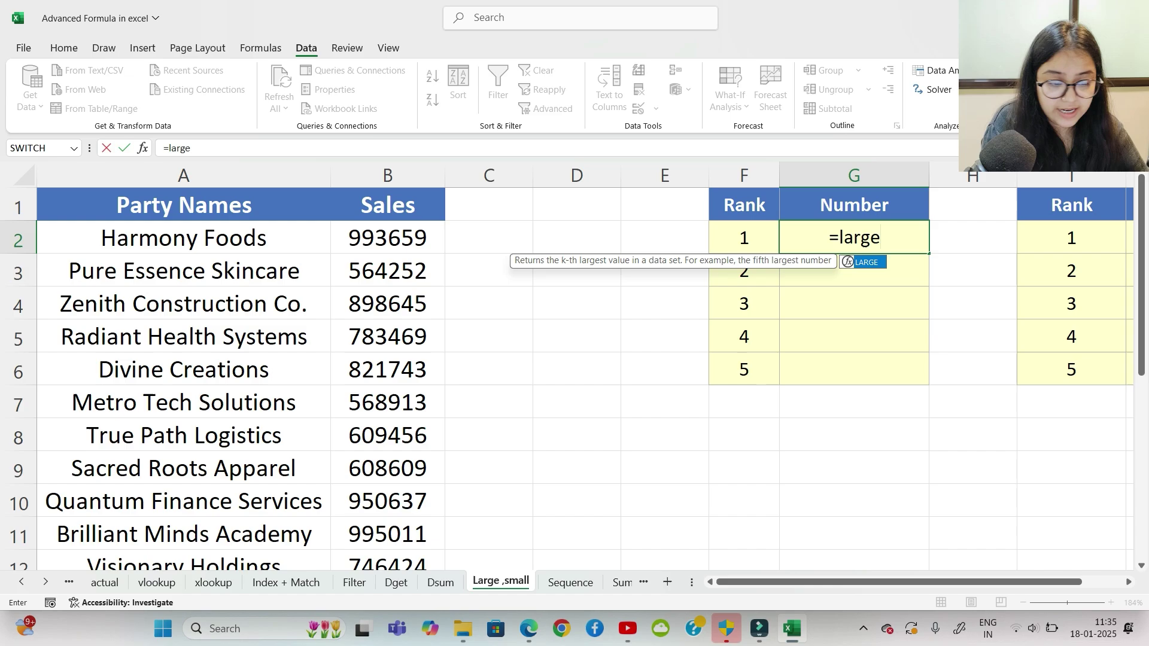
key(Tab)
click(388, 237)
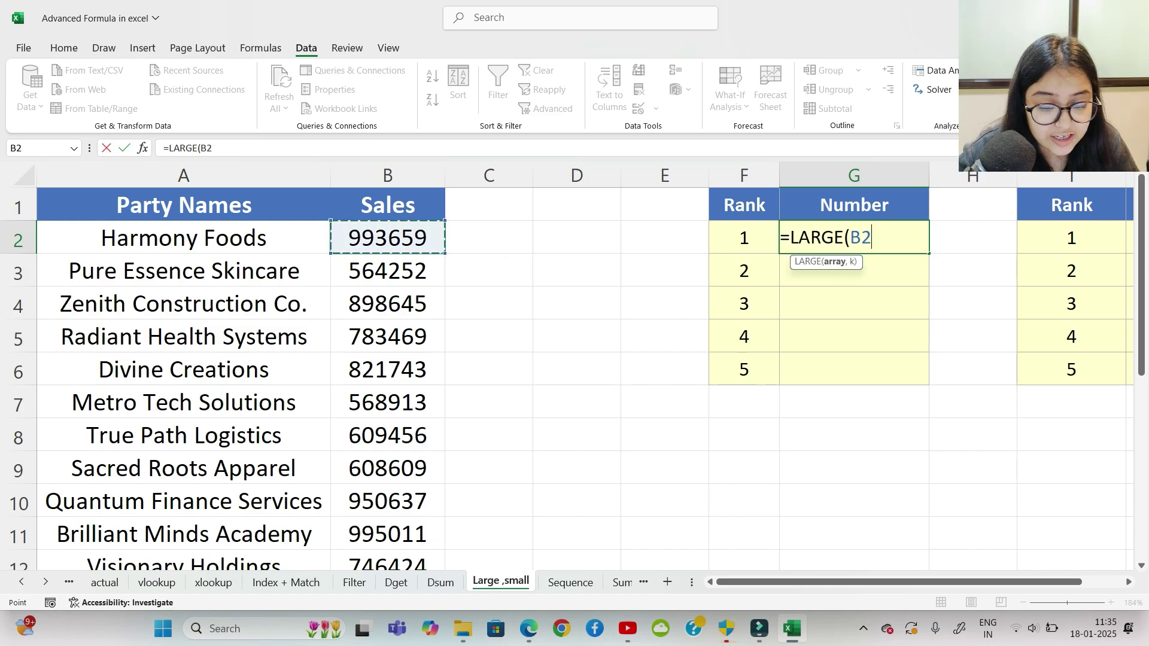
key(ctrl+shift+Down)
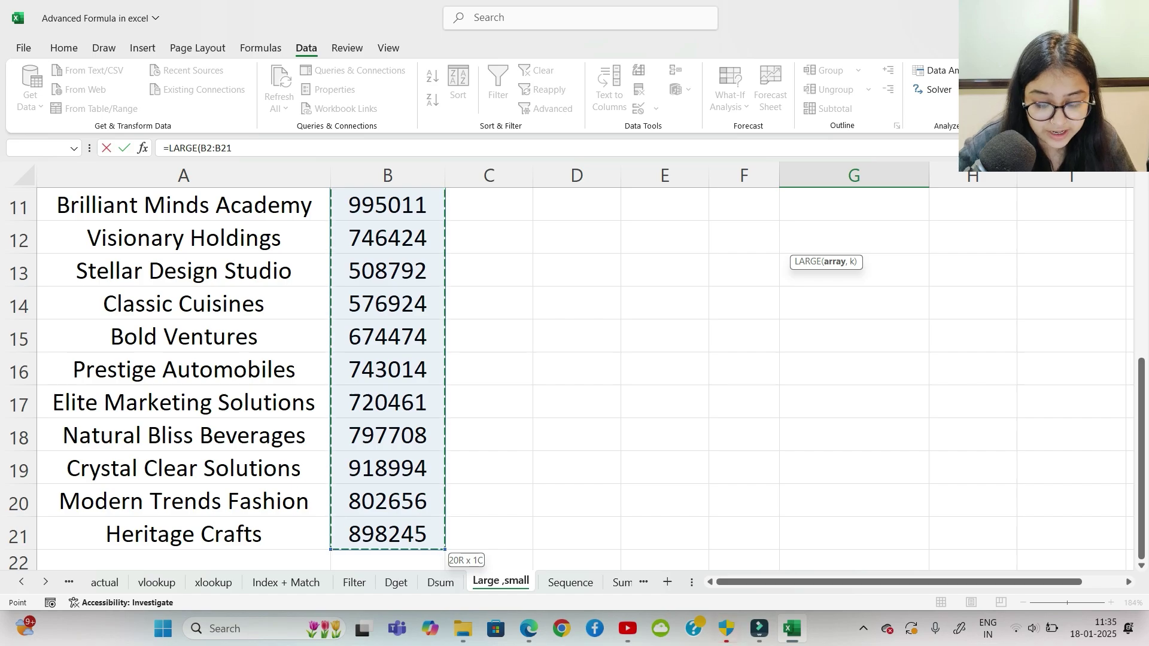
key(F4)
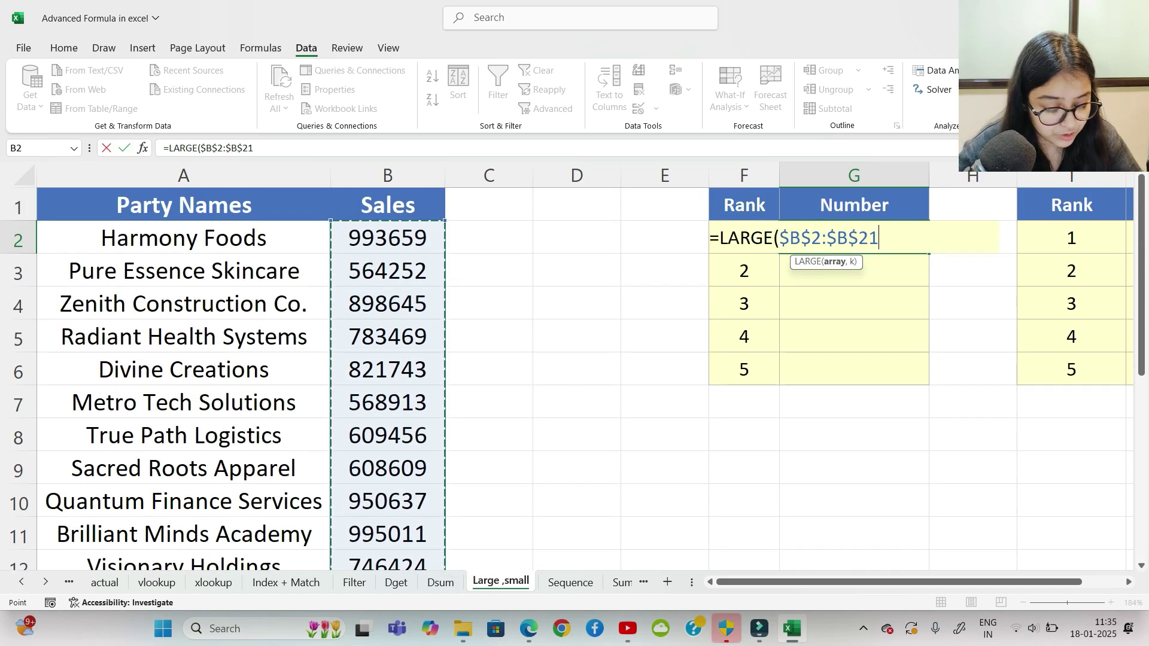
text(,)
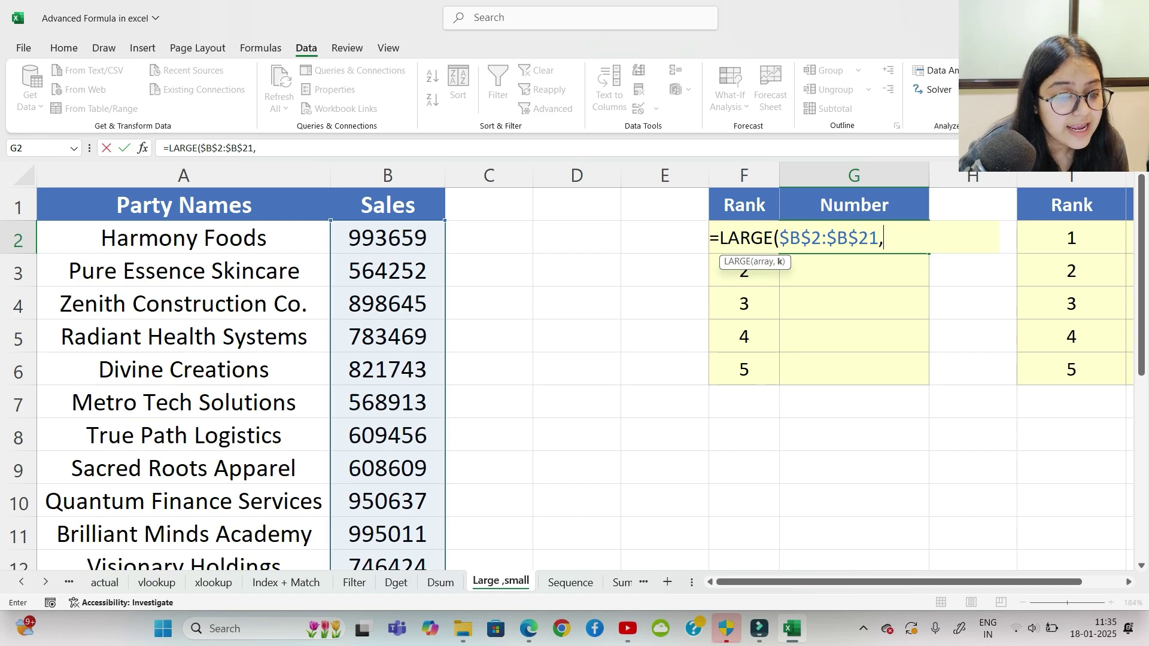
click(744, 270)
key(Up)
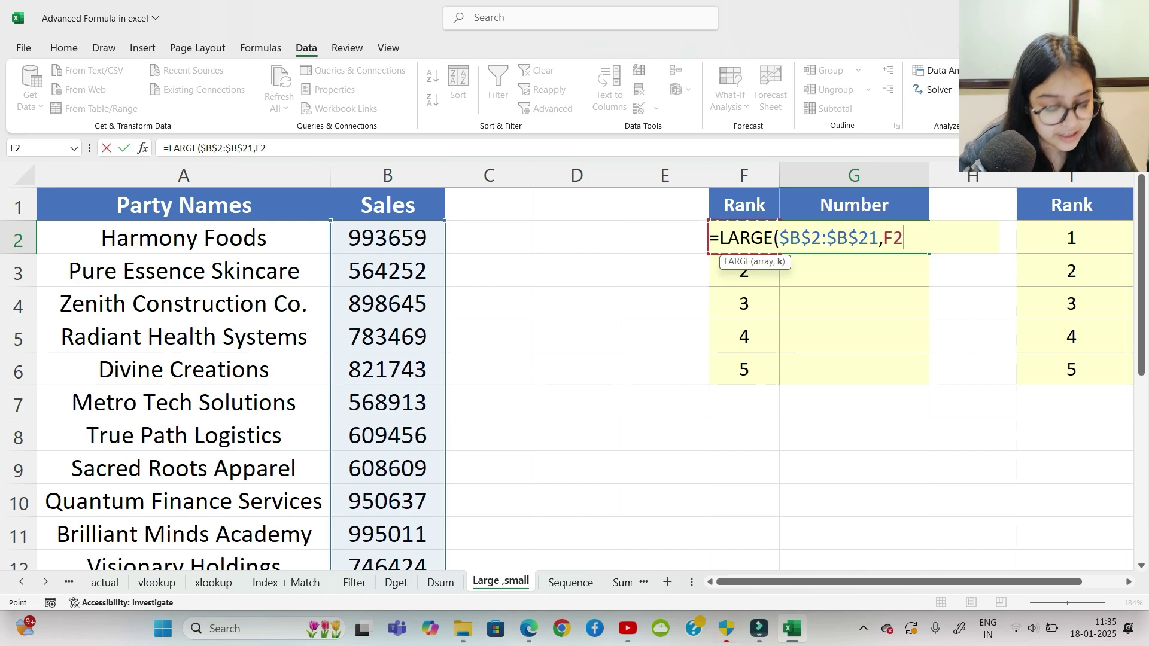
key(shift+Down)
key(shift+Down)
key(shift+Down)
key(shift+Down)
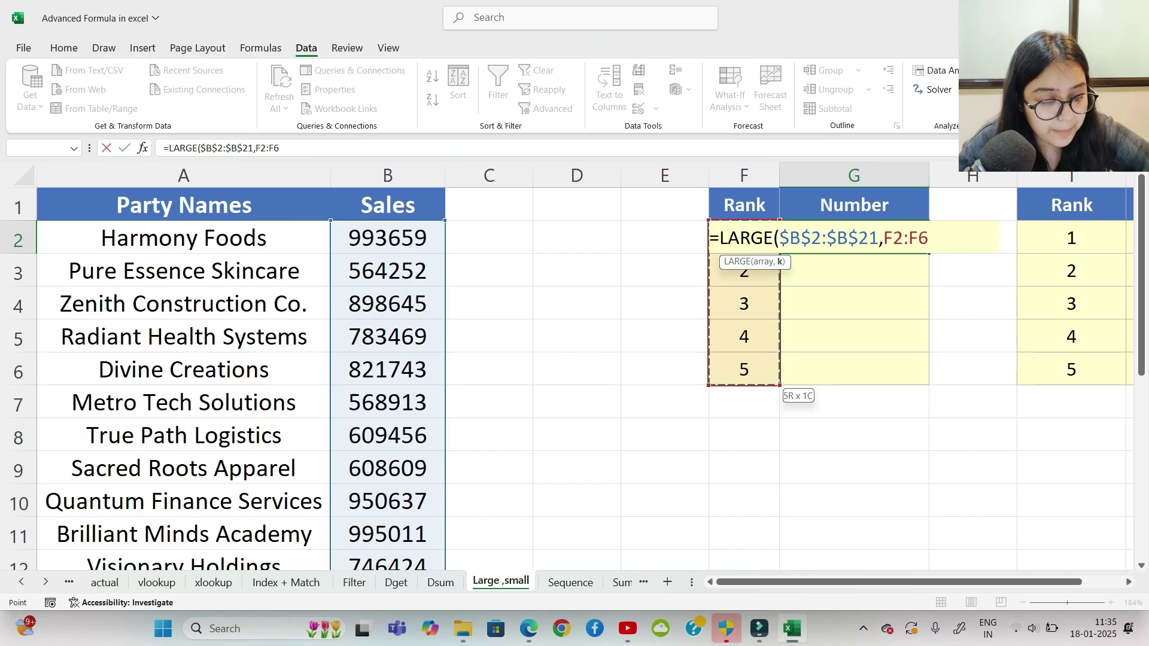
text())
key(Return)
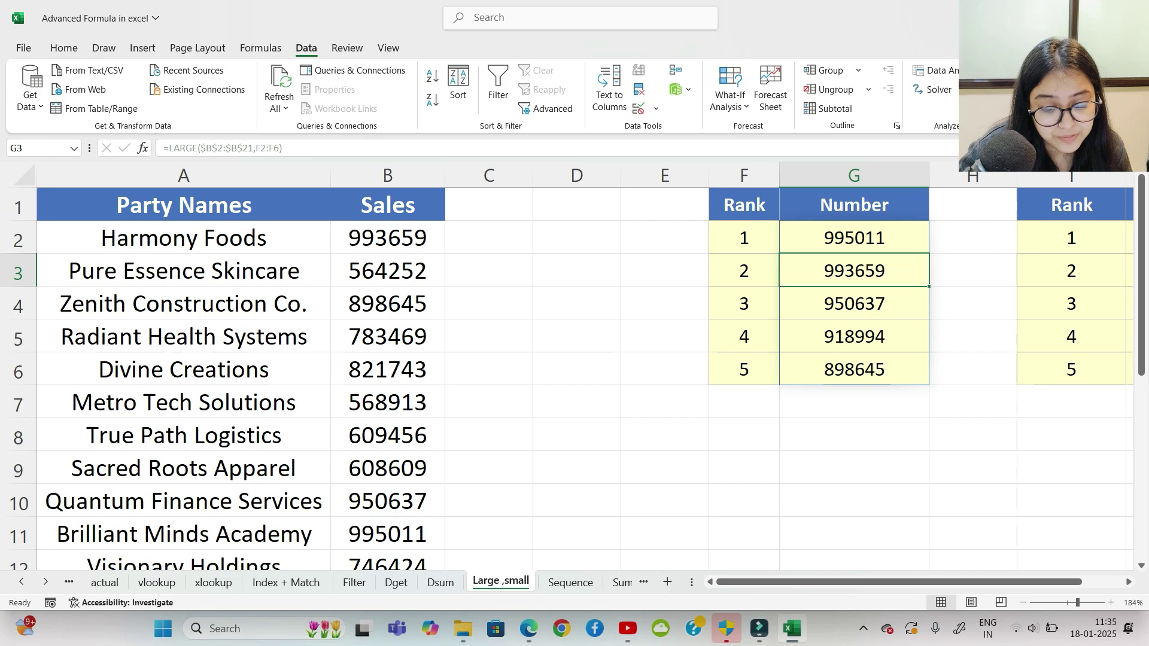
Step: Change Brilliant Minds Academy's 995011 sale in B11 to 25 and check the top-five list updates
scroll(572, 379, down, 1)
click(388, 435)
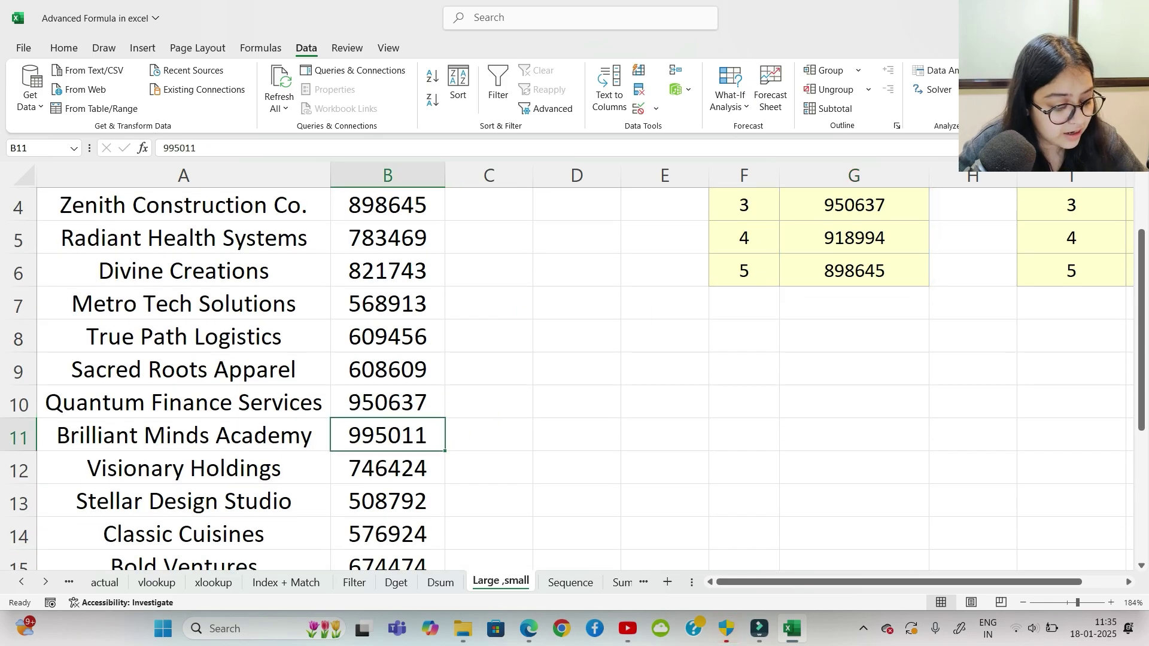
text(25)
key(Return)
scroll(573, 379, up, 1)
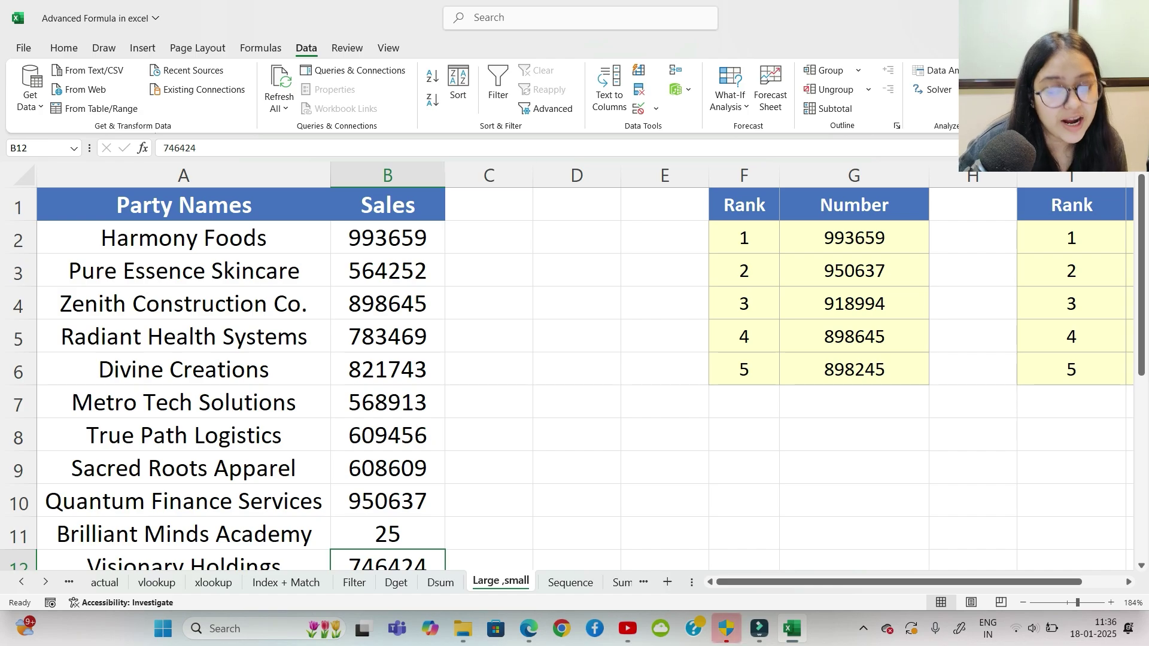
drag(897, 582, 938, 582)
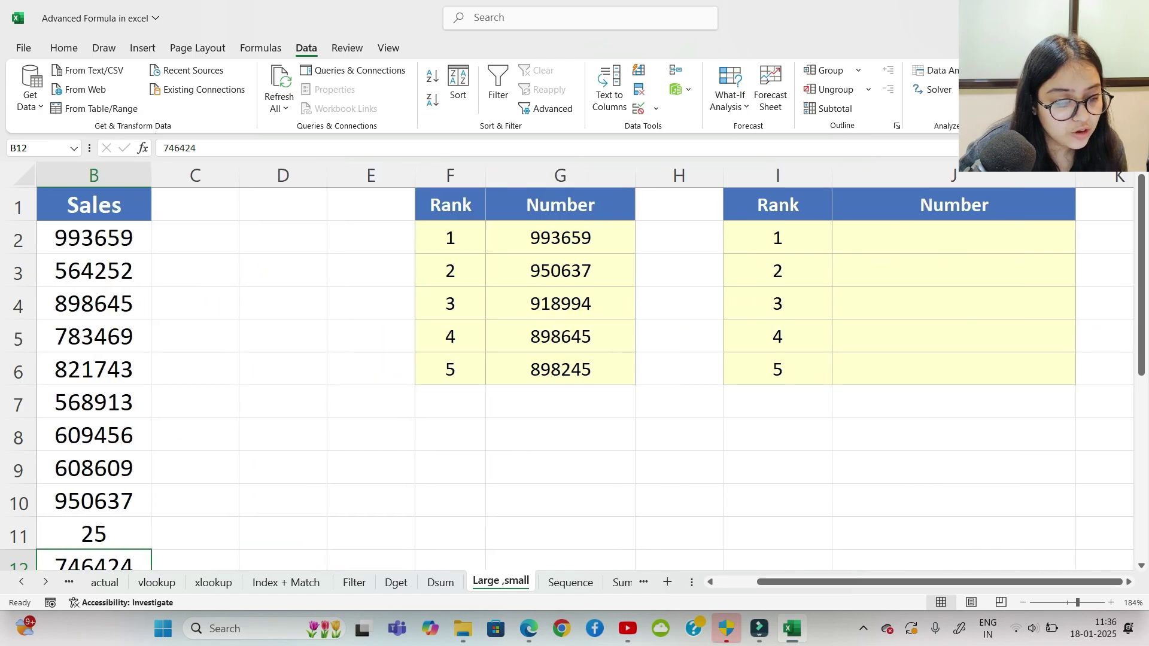
double_click(954, 238)
Step: In J2, build =SMALL over the absolute range $B$2:$B$21 with ranks I2:I6 as k
text(=small)
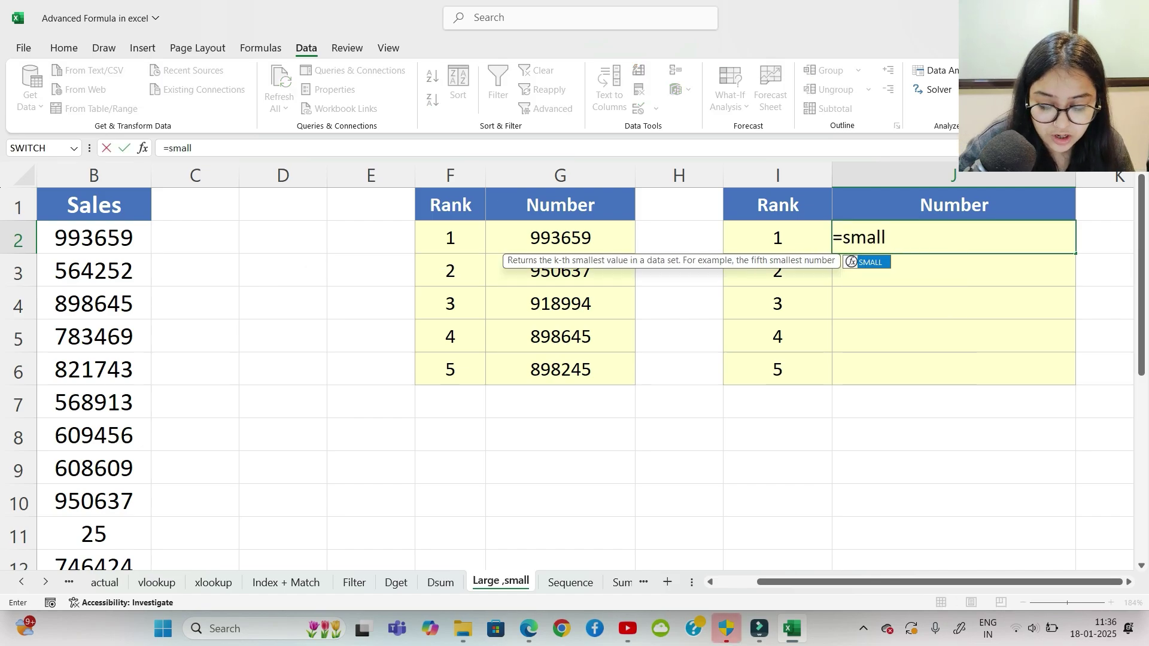
key(Tab)
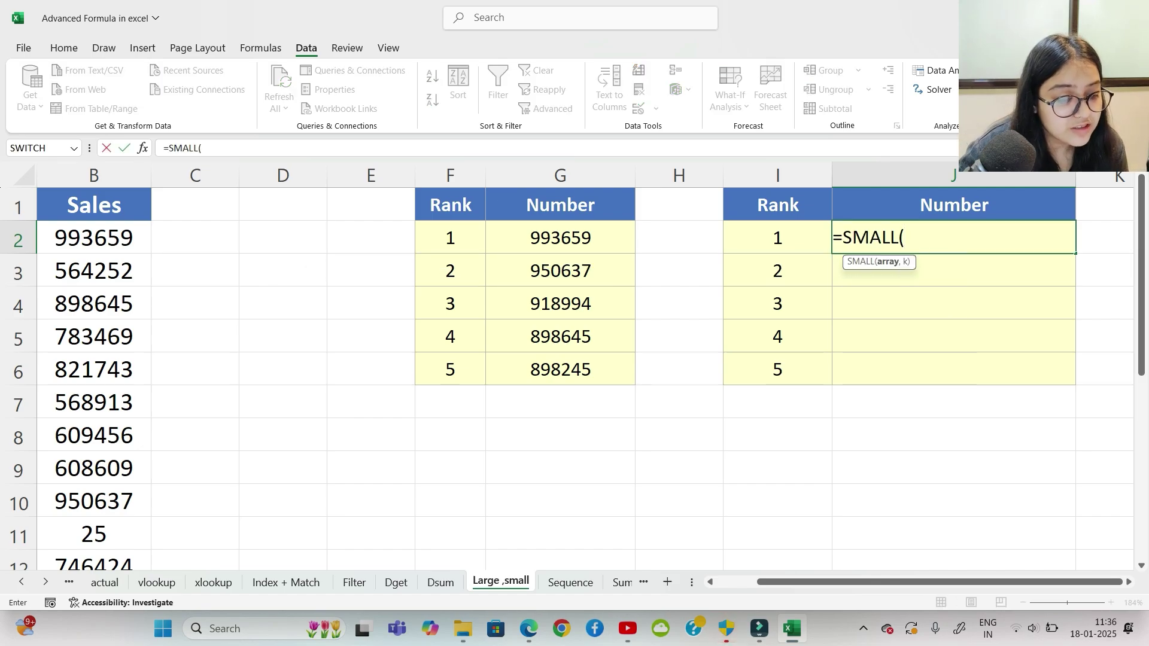
click(94, 238)
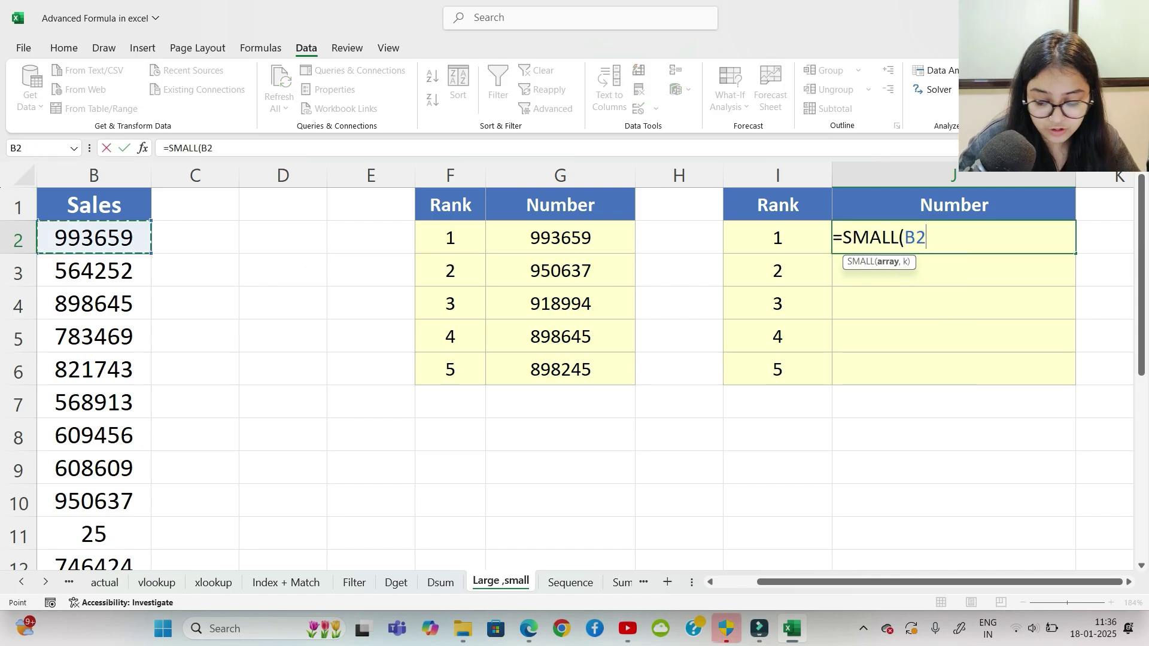
key(ctrl+shift+Down)
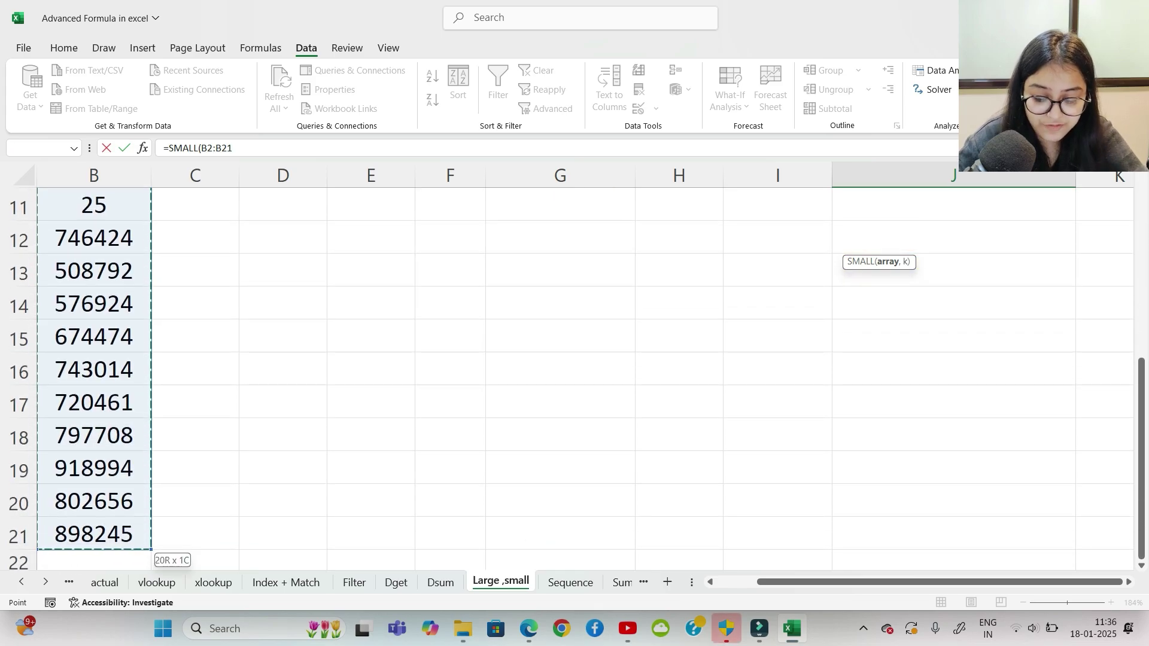
key(F4)
text(,)
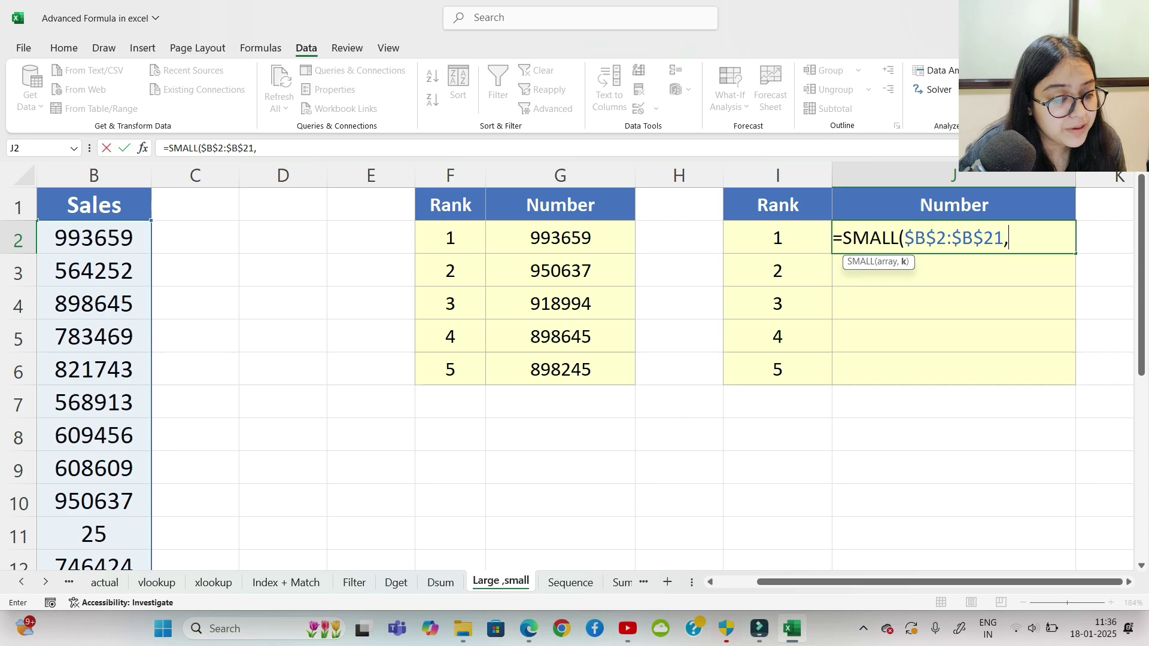
key(Left)
key(ctrl+shift+Down)
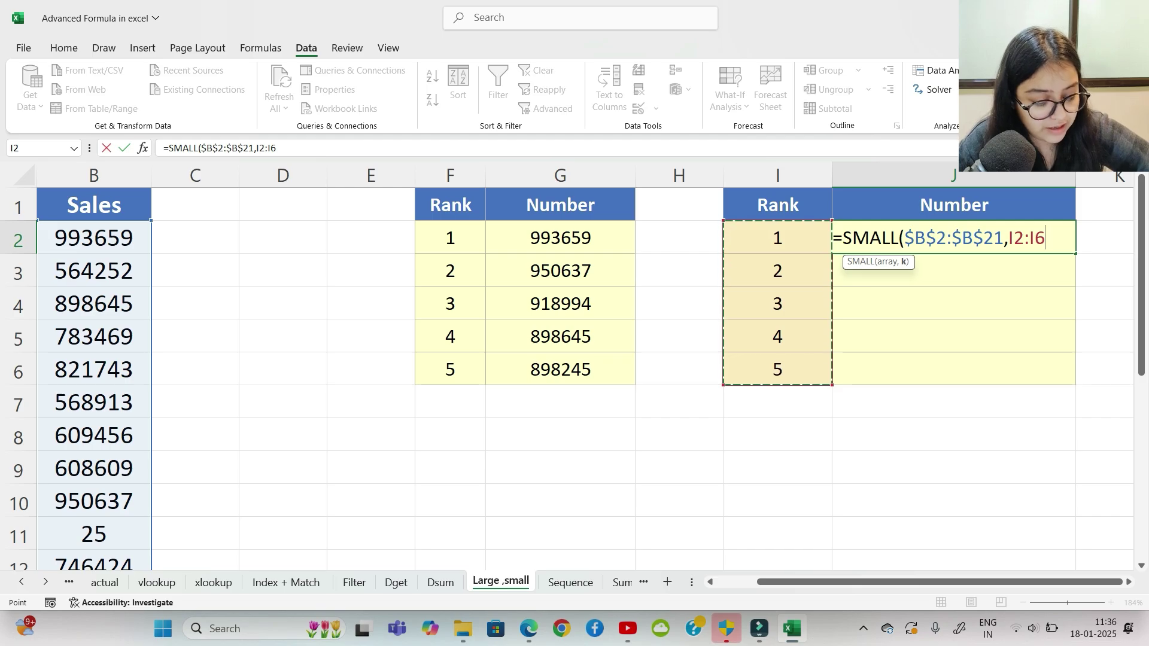
Step: Fix the stray-period error, enter the SMALL formula, and switch to the Sequence sheet
text().)
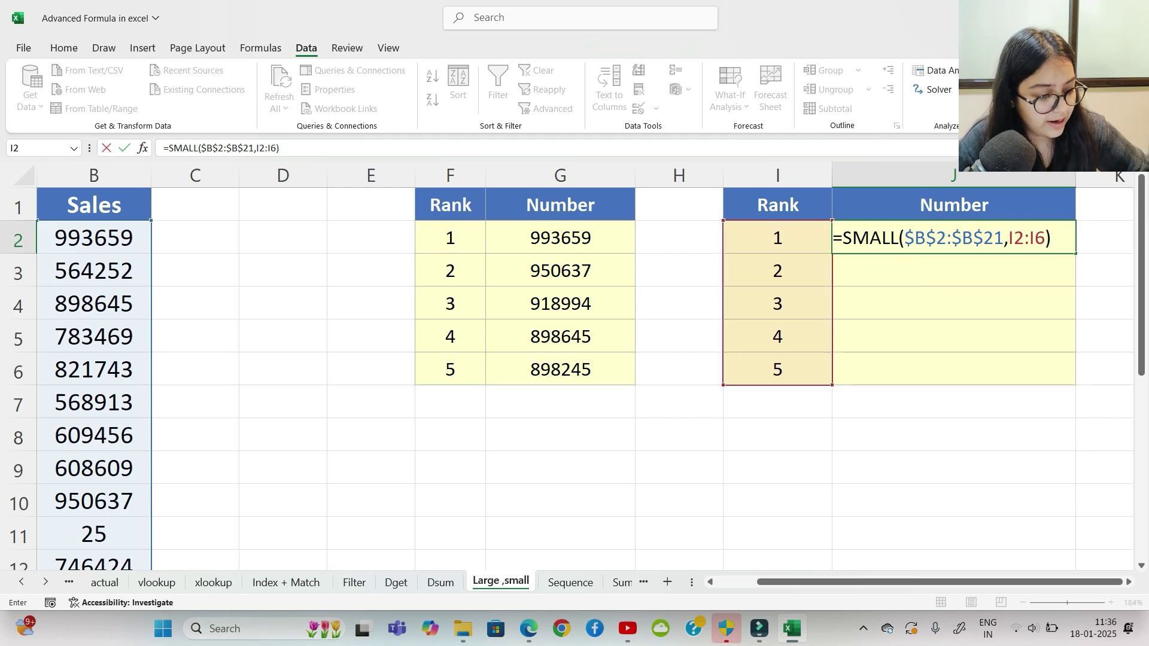
key(Return)
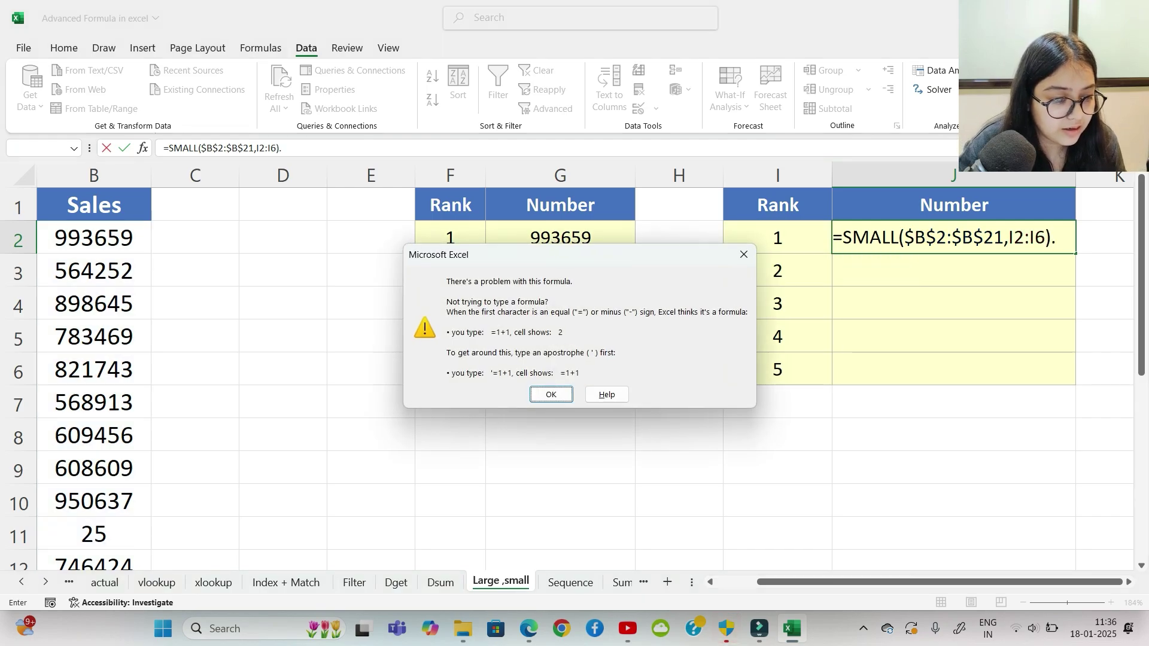
key(Return)
key(BackSpace)
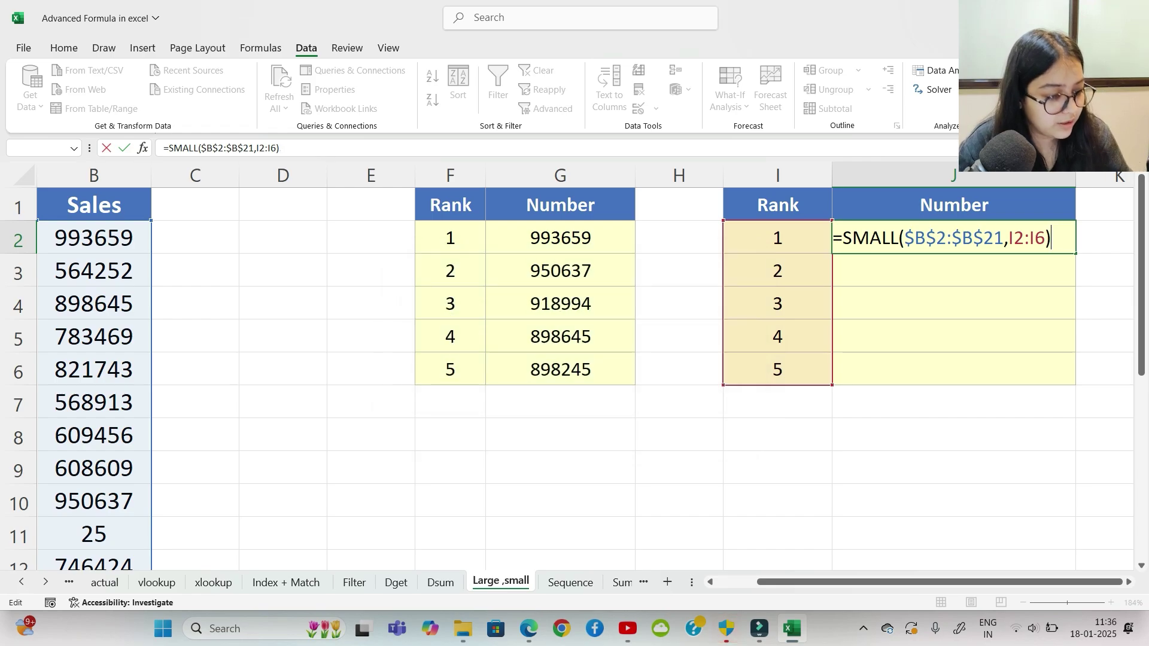
key(ctrl+Return)
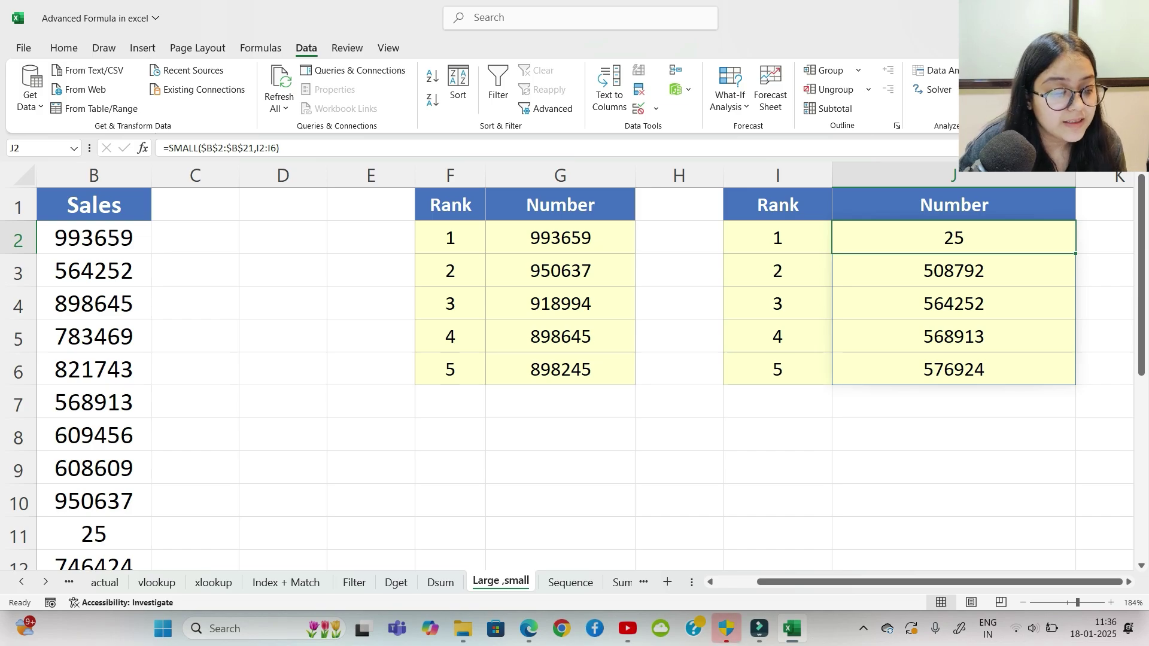
click(954, 435)
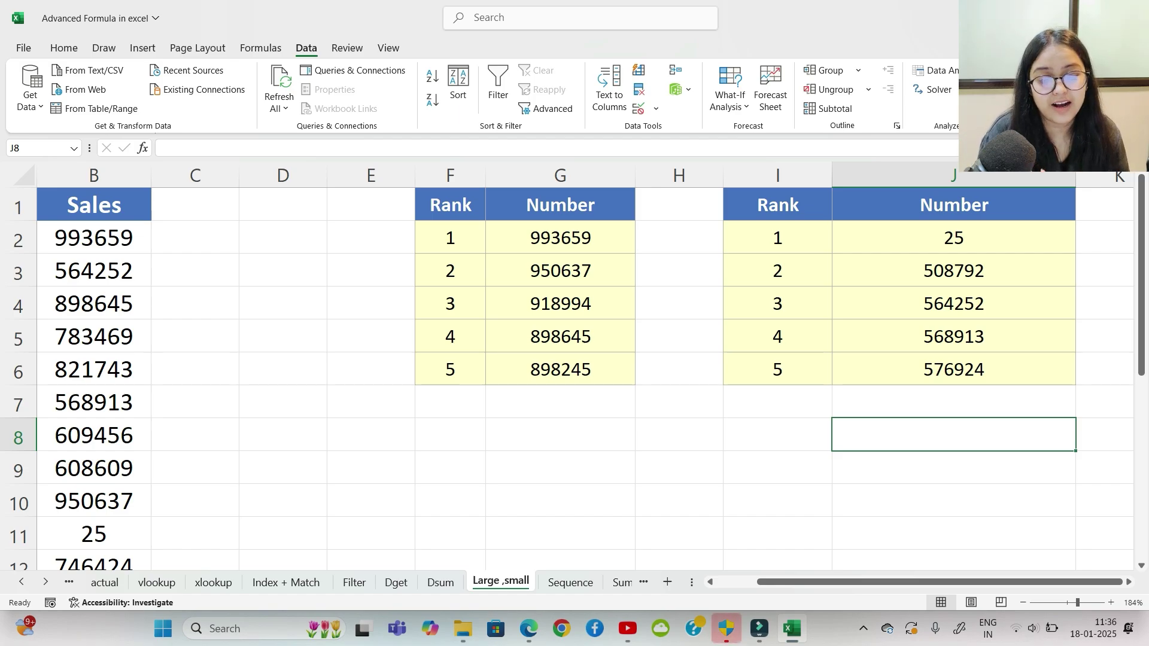
click(561, 434)
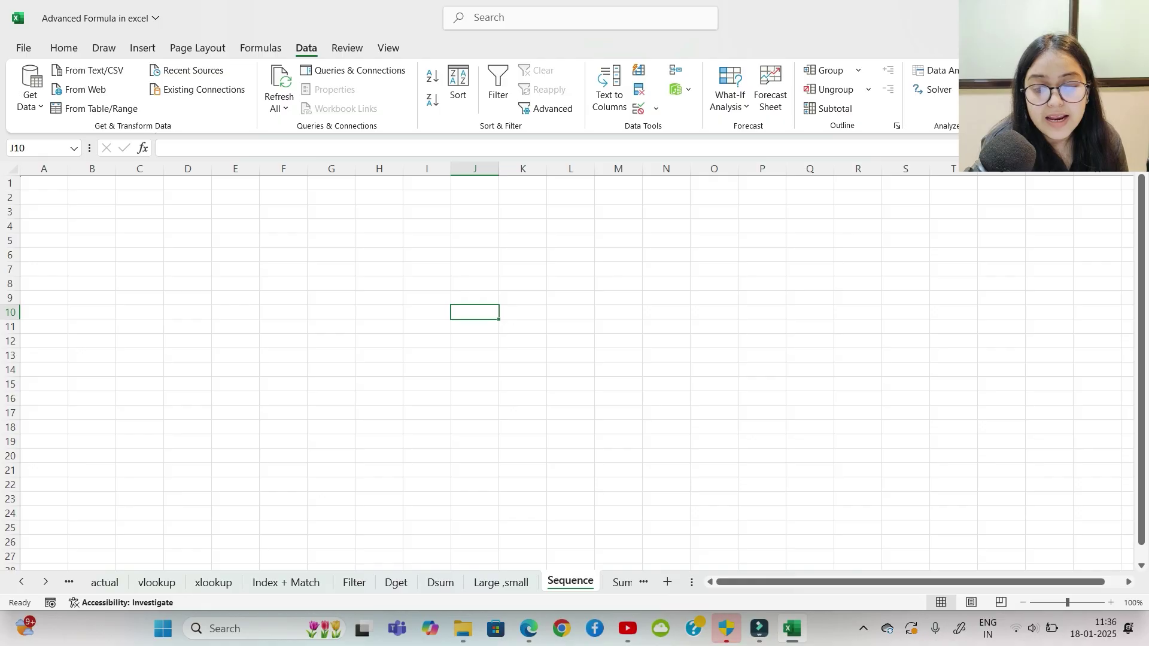
Step: Enter =SEQUENCE(2500) in D2 so numbers 1 to 2500 spill down column D
scroll(568, 367, up, 5)
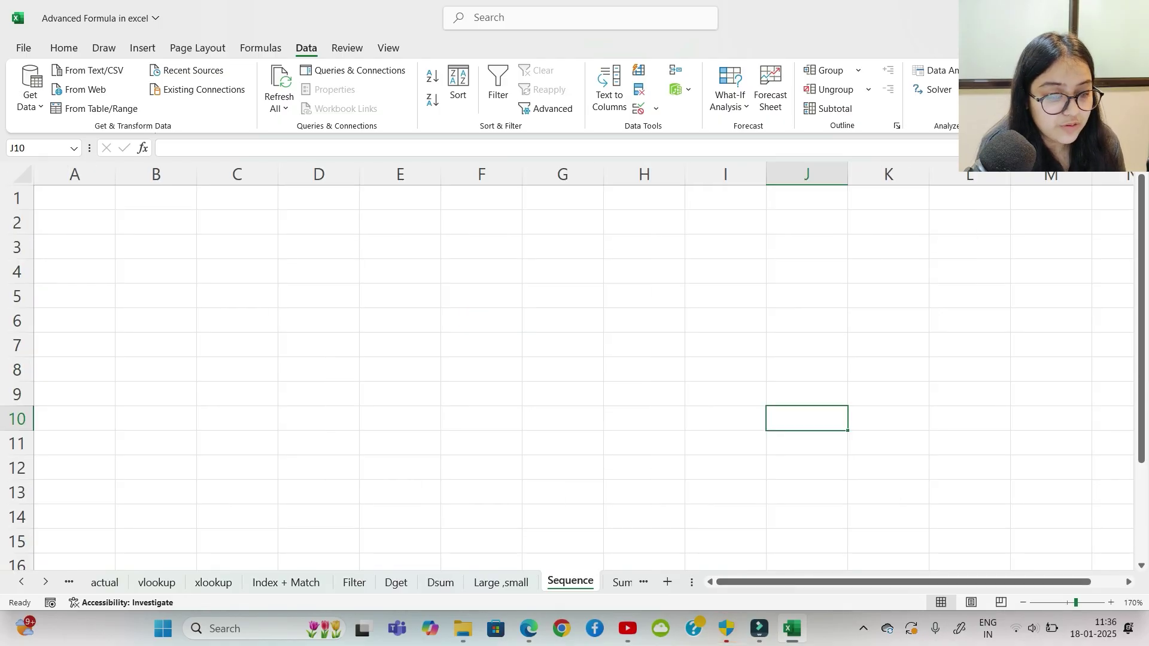
click(562, 344)
drag(237, 222, 318, 222)
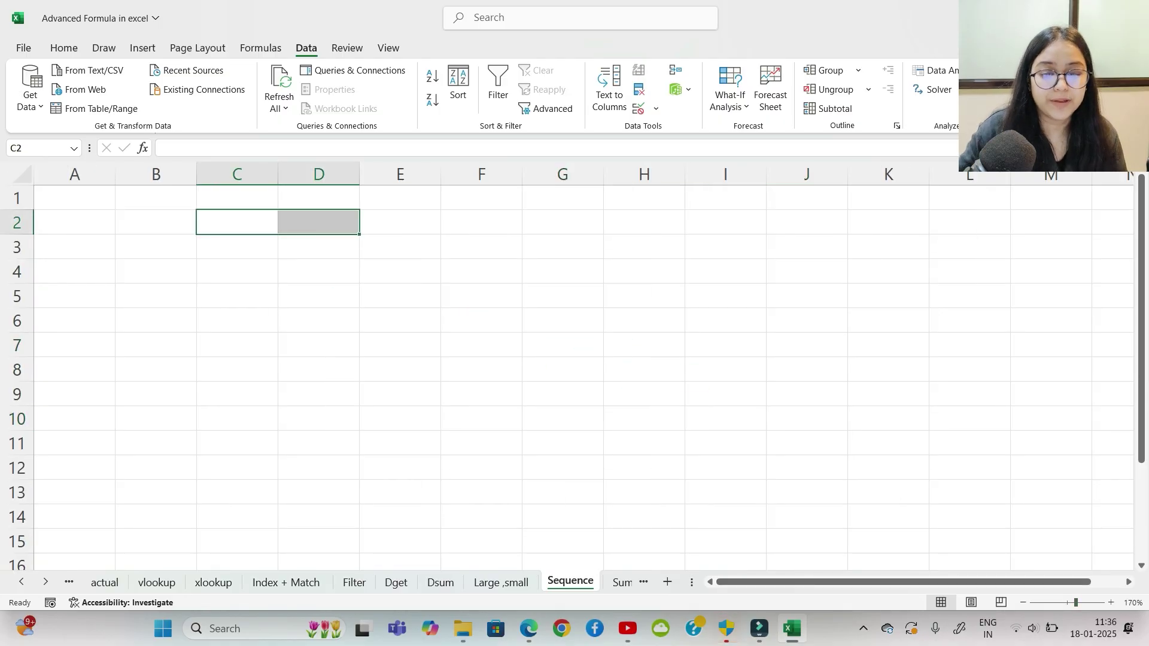
click(319, 222)
text(=sequ)
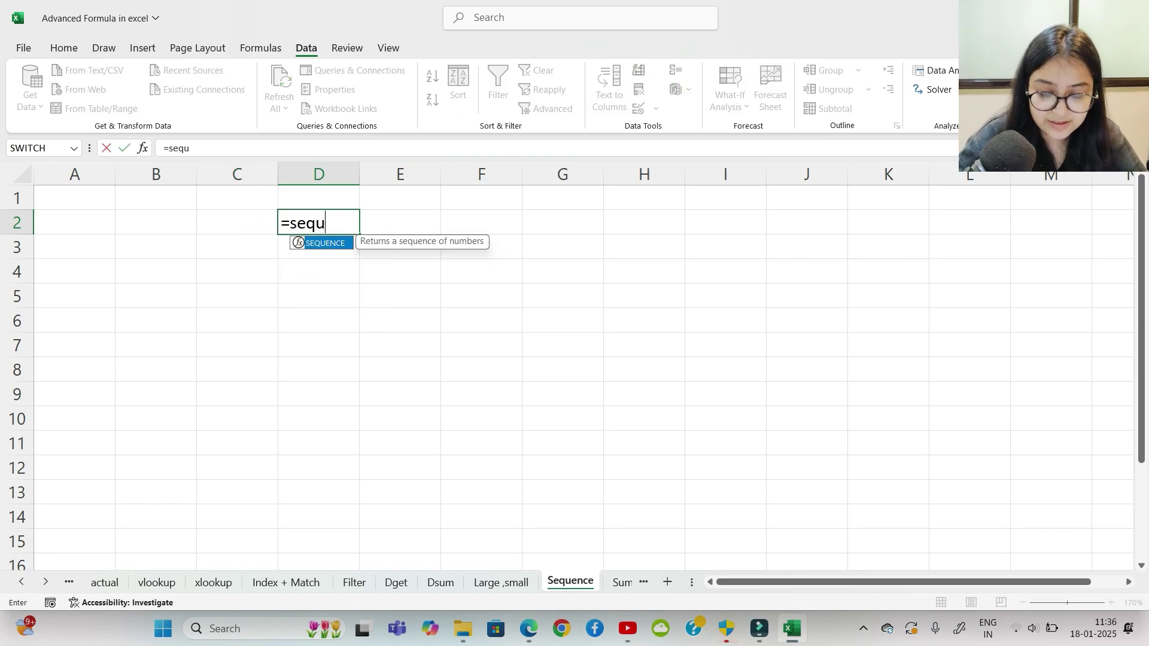
key(Tab)
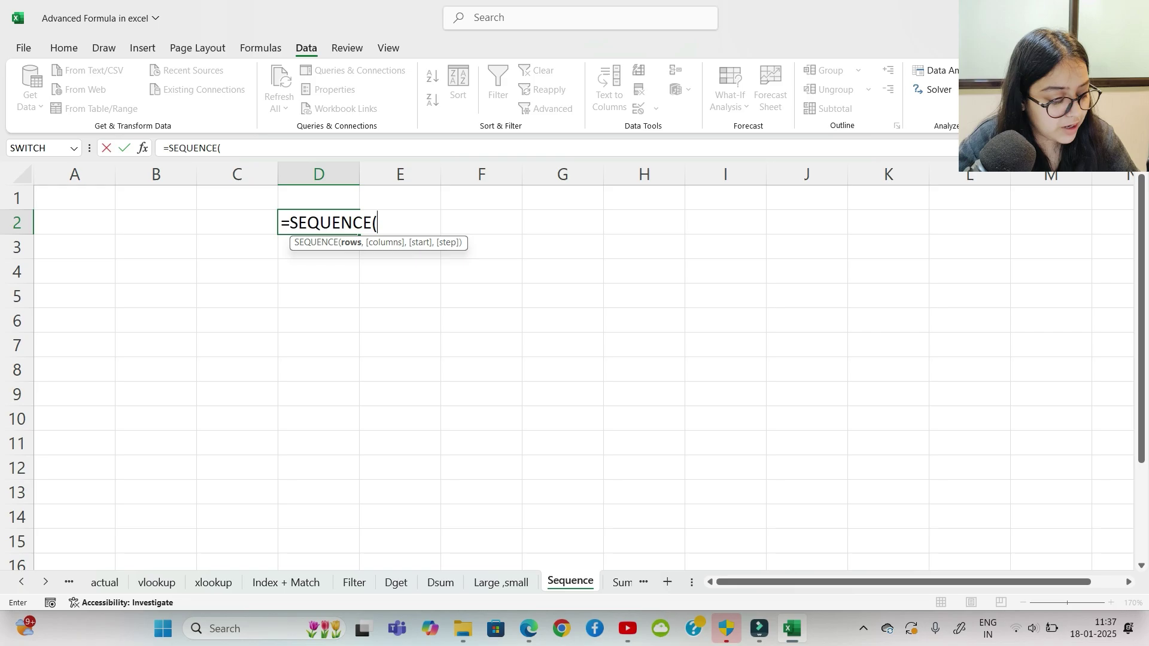
text(2500)
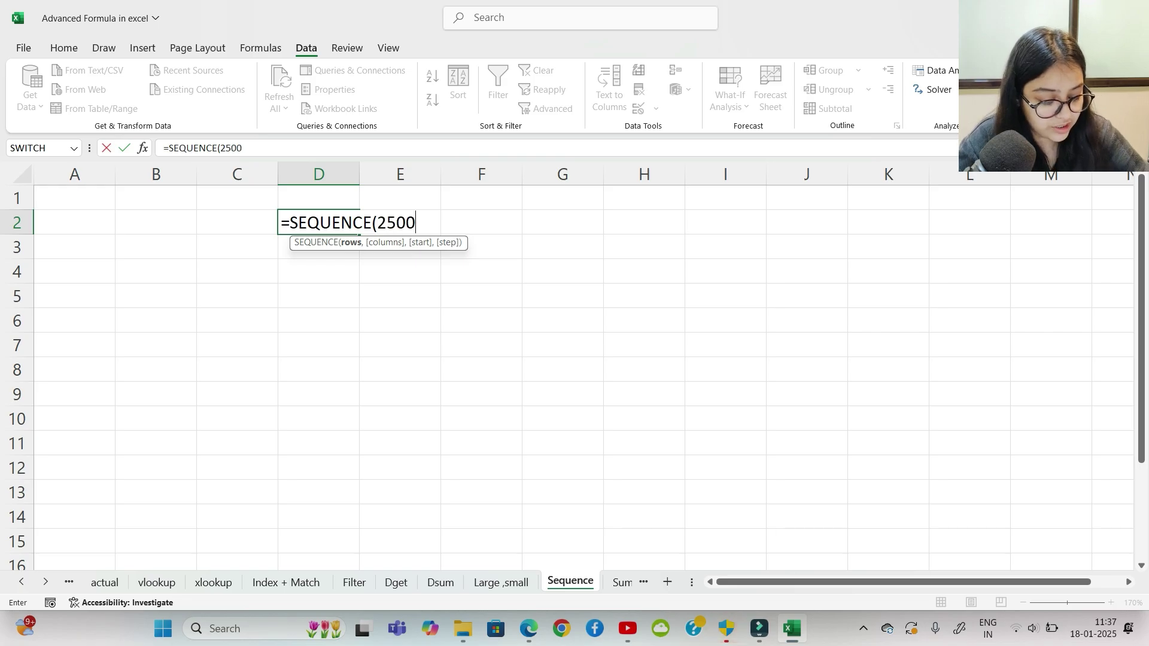
text())
key(Return)
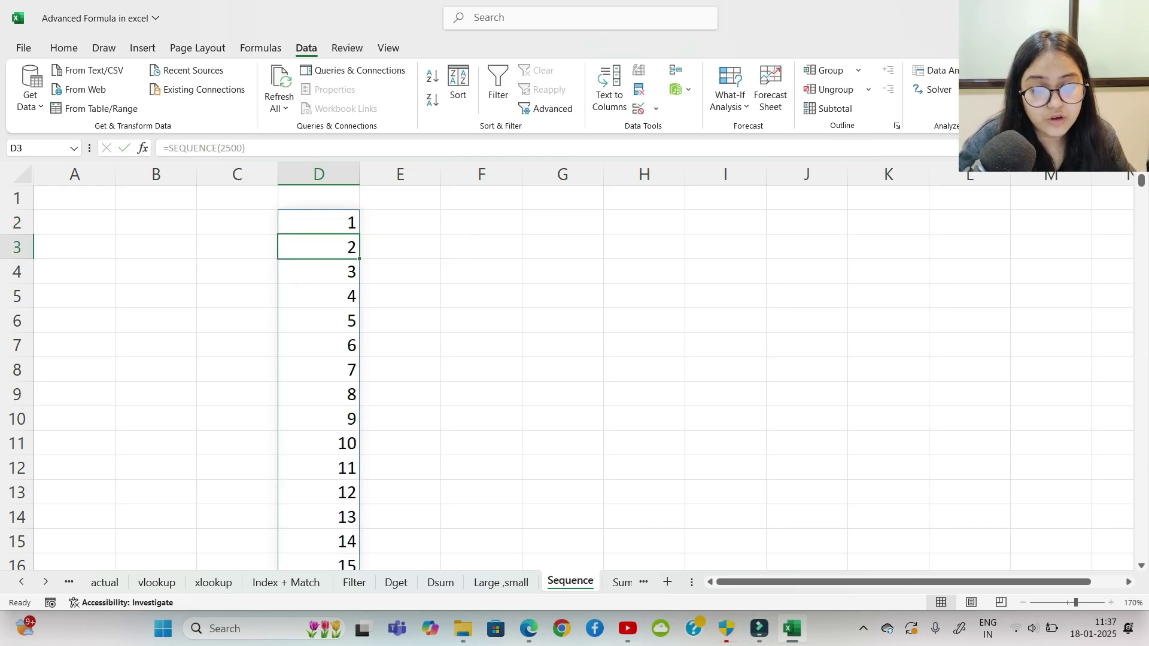
Step: Jump via the Name Box to confirm the run ends with 2500 in D2501, then scroll back up
click(75, 223)
click(319, 223)
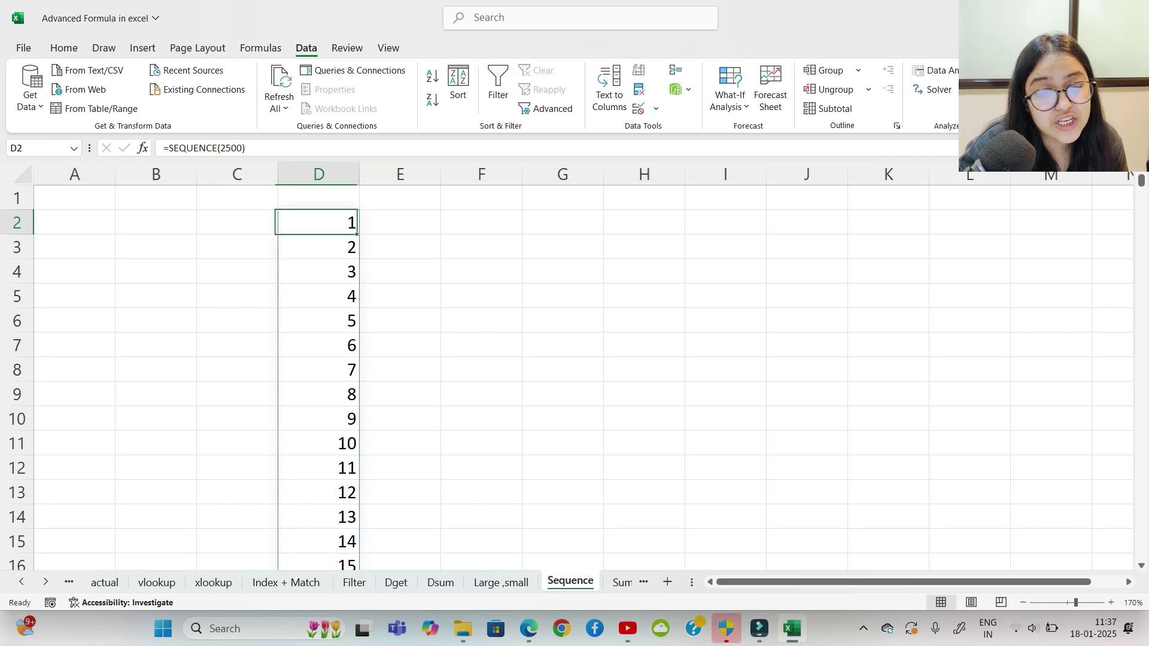
click(36, 148)
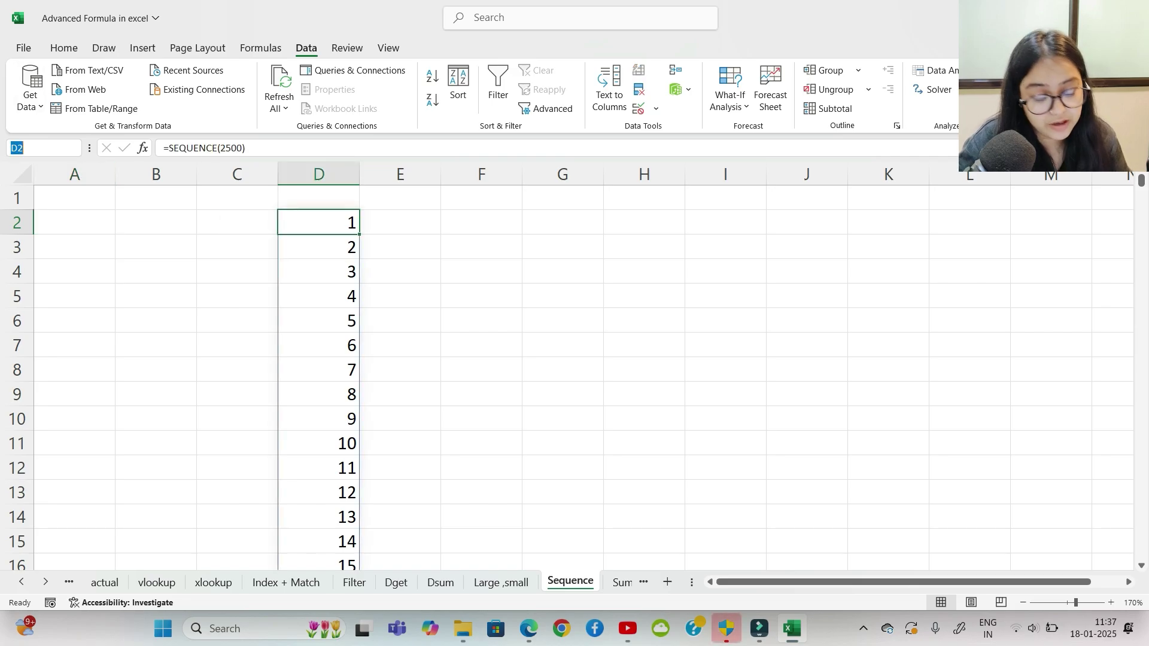
text(d26)
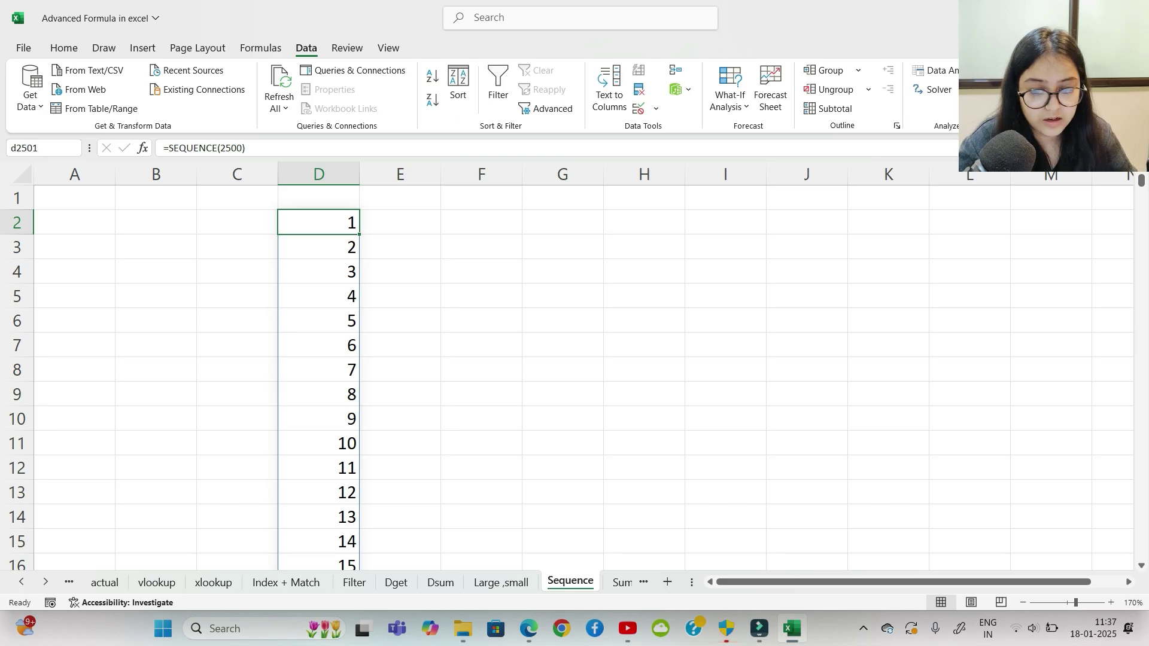
text(01)
key(Return)
click(347, 48)
scroll(567, 377, down, 2)
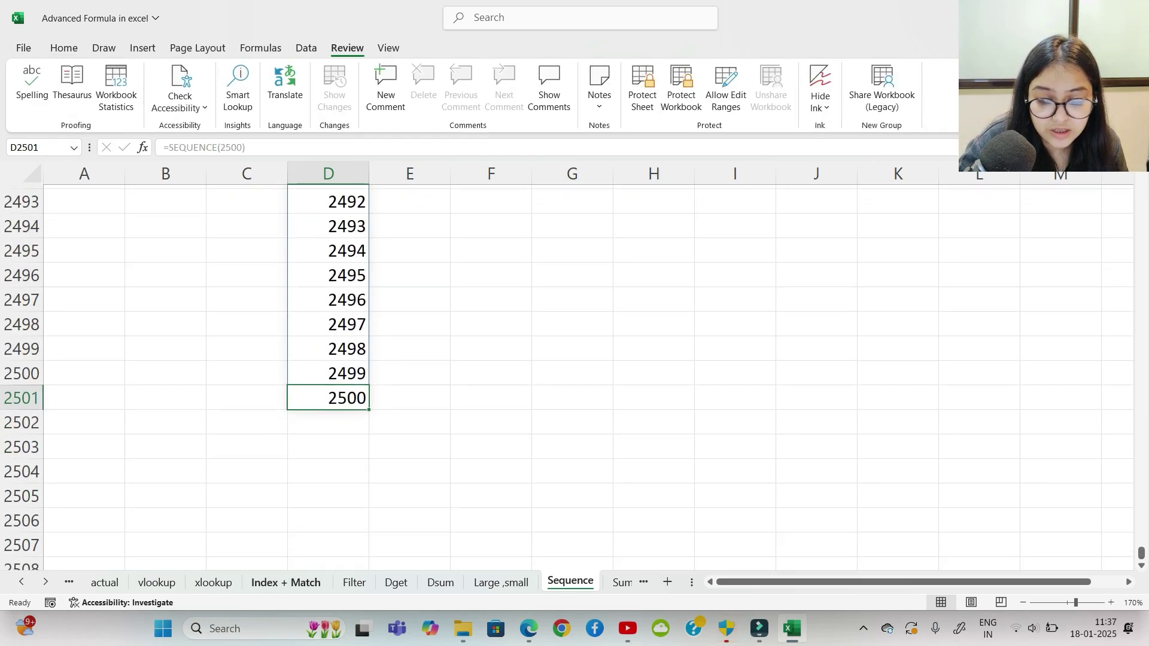
click(328, 442)
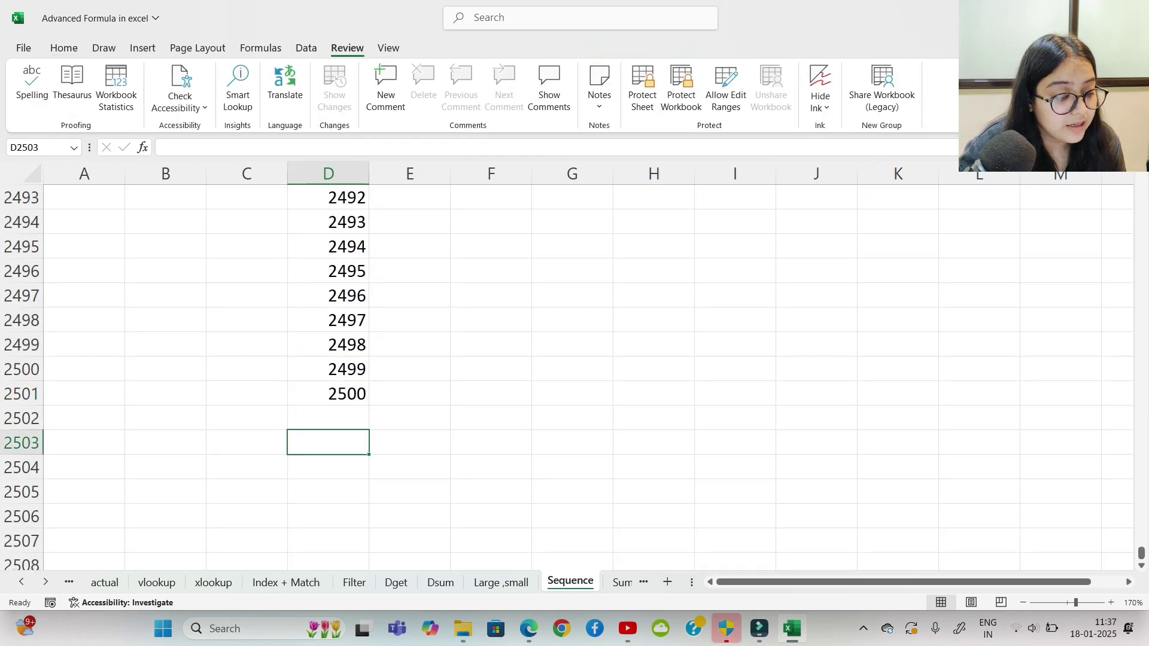
drag(1141, 554, 1142, 179)
click(482, 321)
Step: Enter =SEQUENCE(10,,TODAY(),12) in F2, spilling ten date serials 45675–45783 in 12-day steps
click(481, 221)
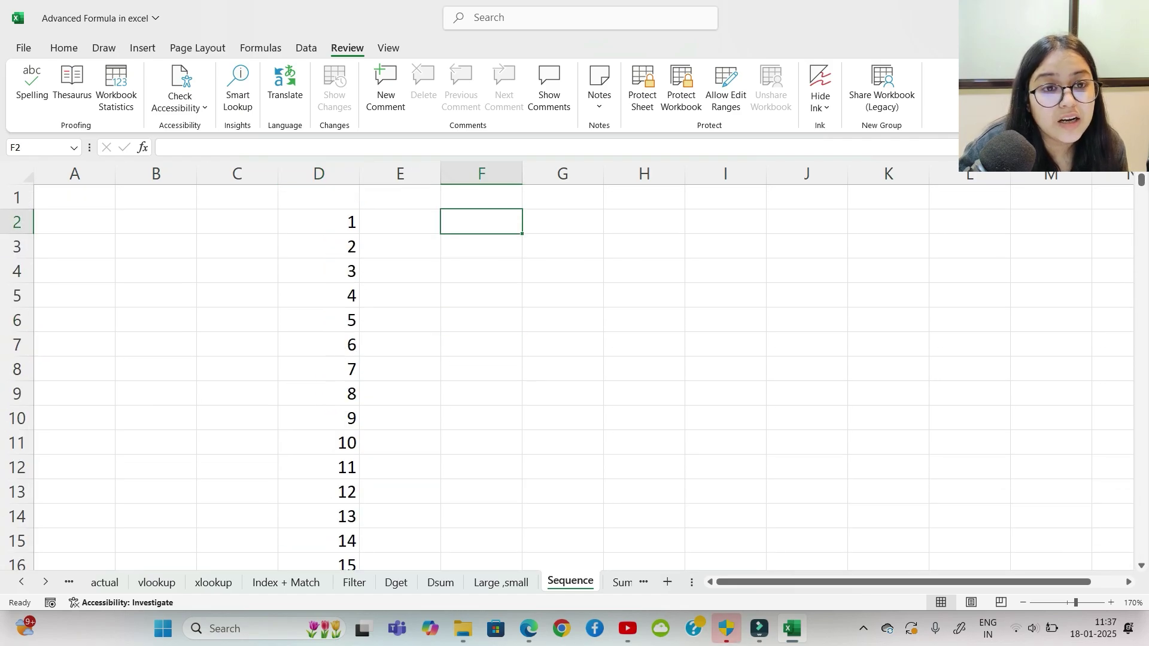
text(=dat)
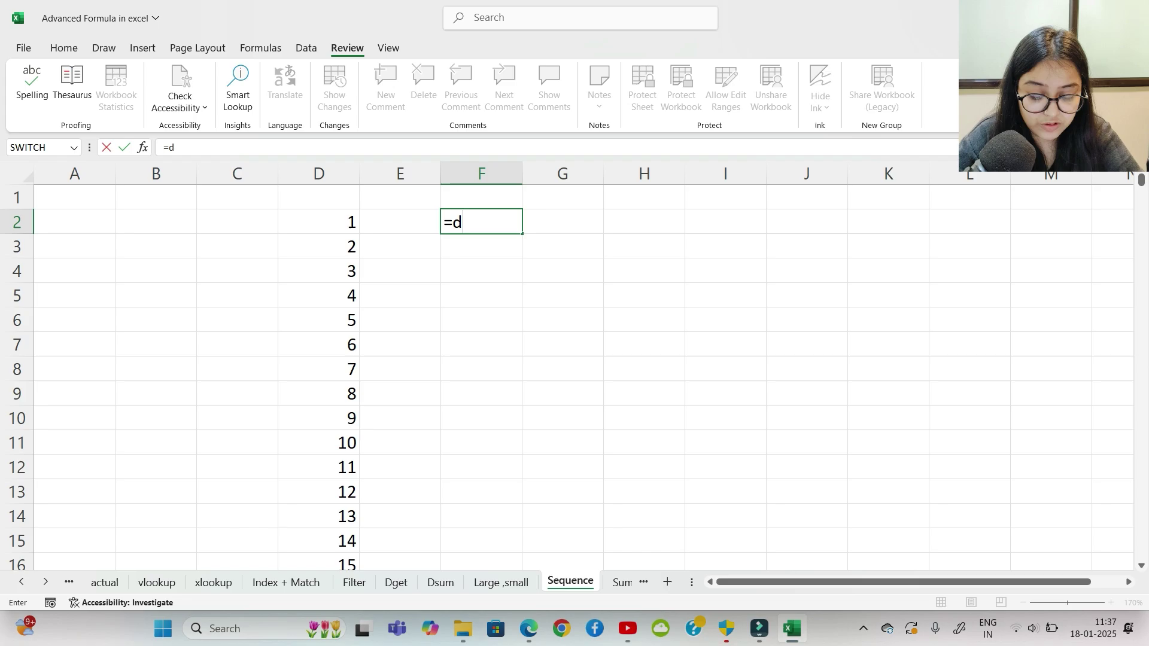
key(BackSpace)
key(BackSpace)
key(BackSpace)
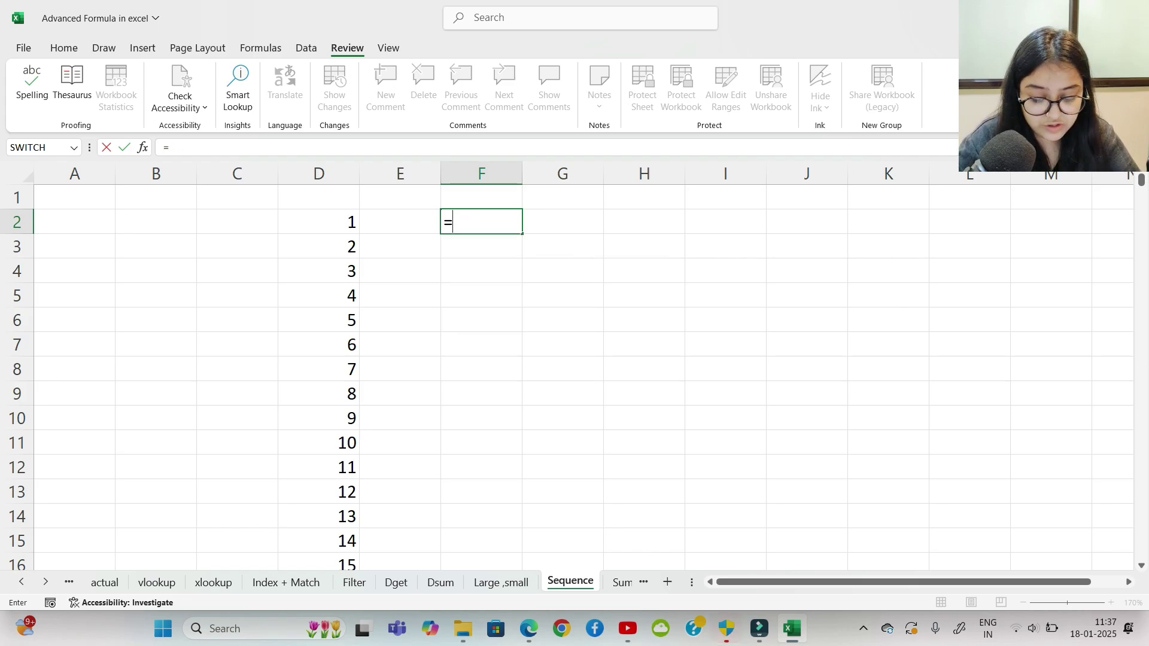
text(sequ)
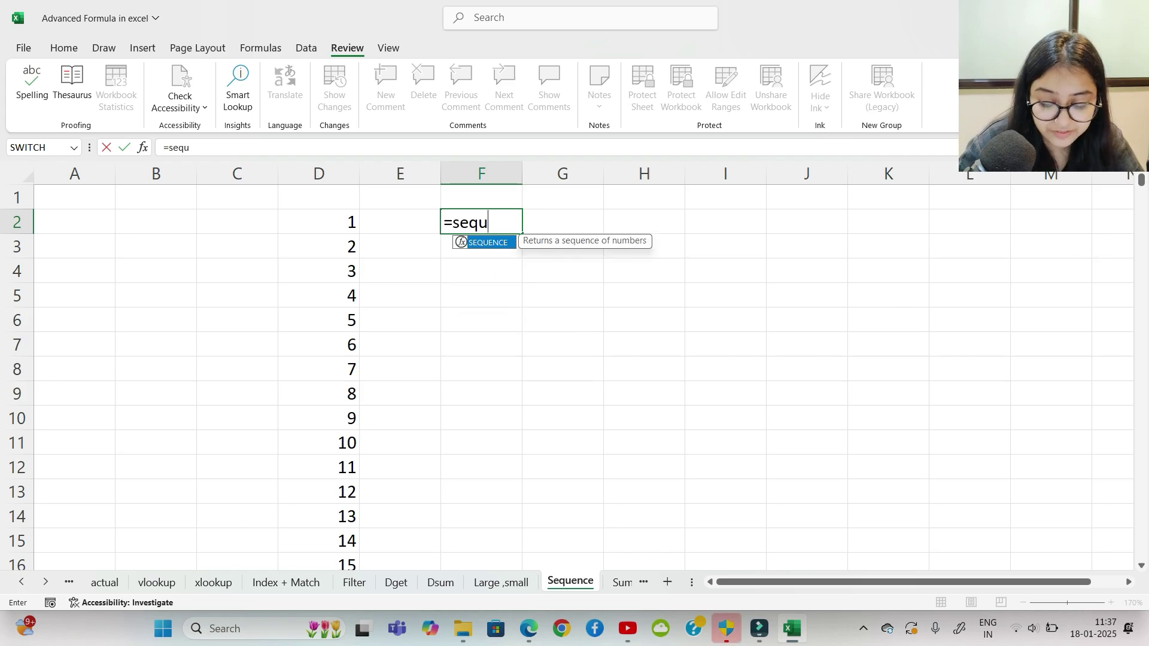
key(Tab)
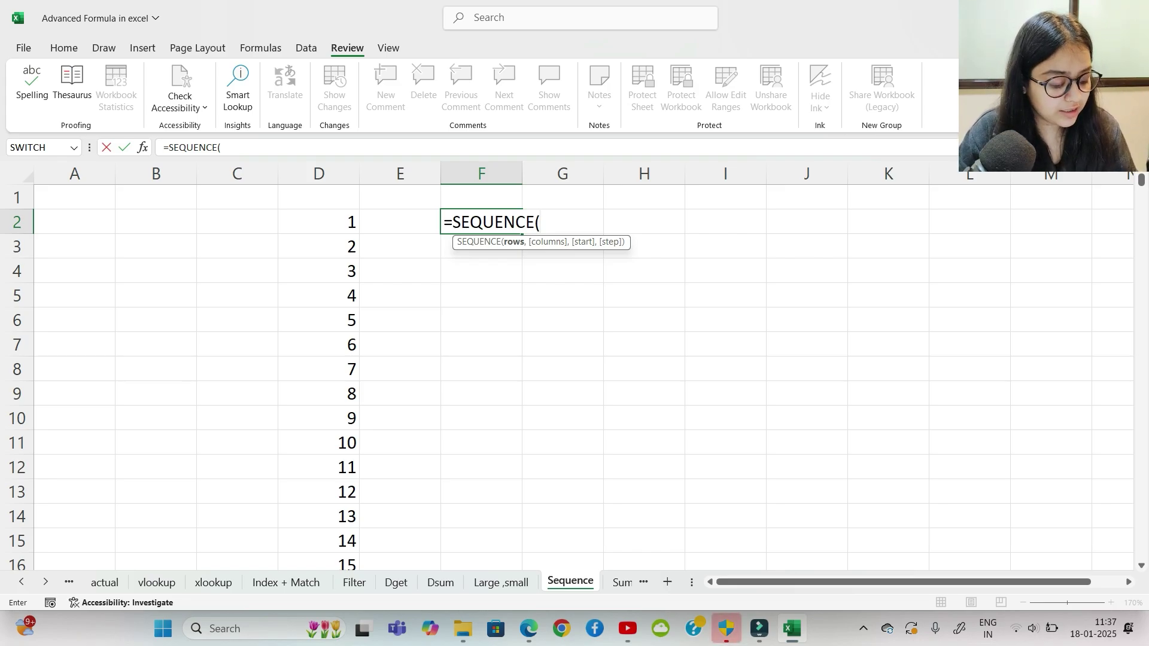
text(0,)
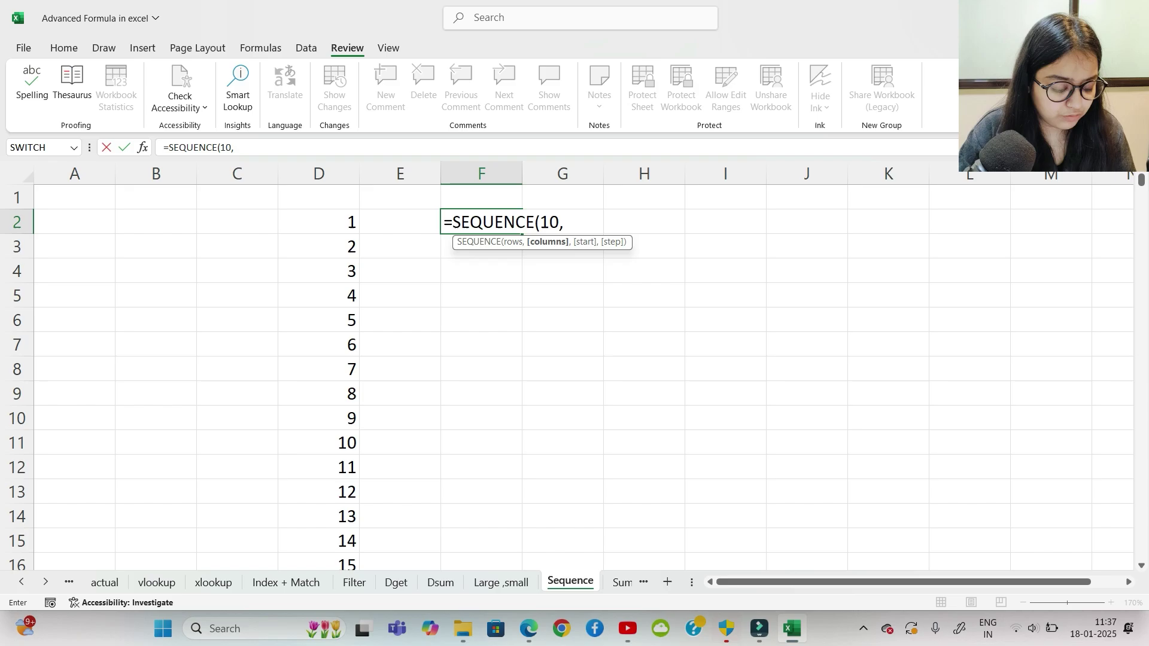
text(,)
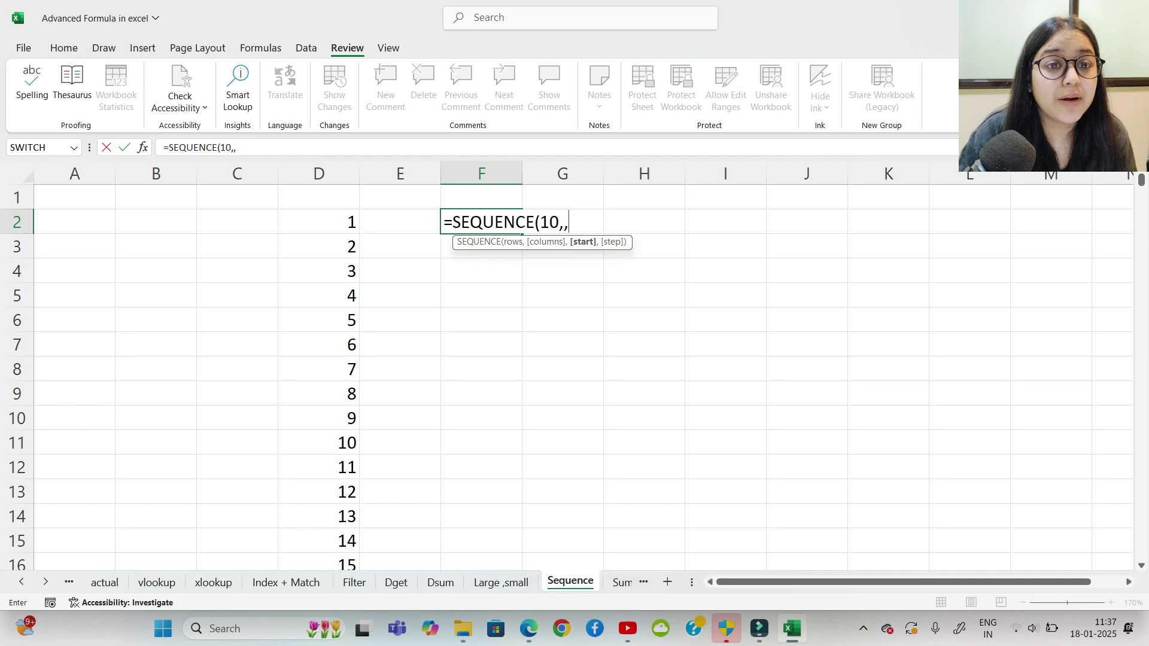
text(date)
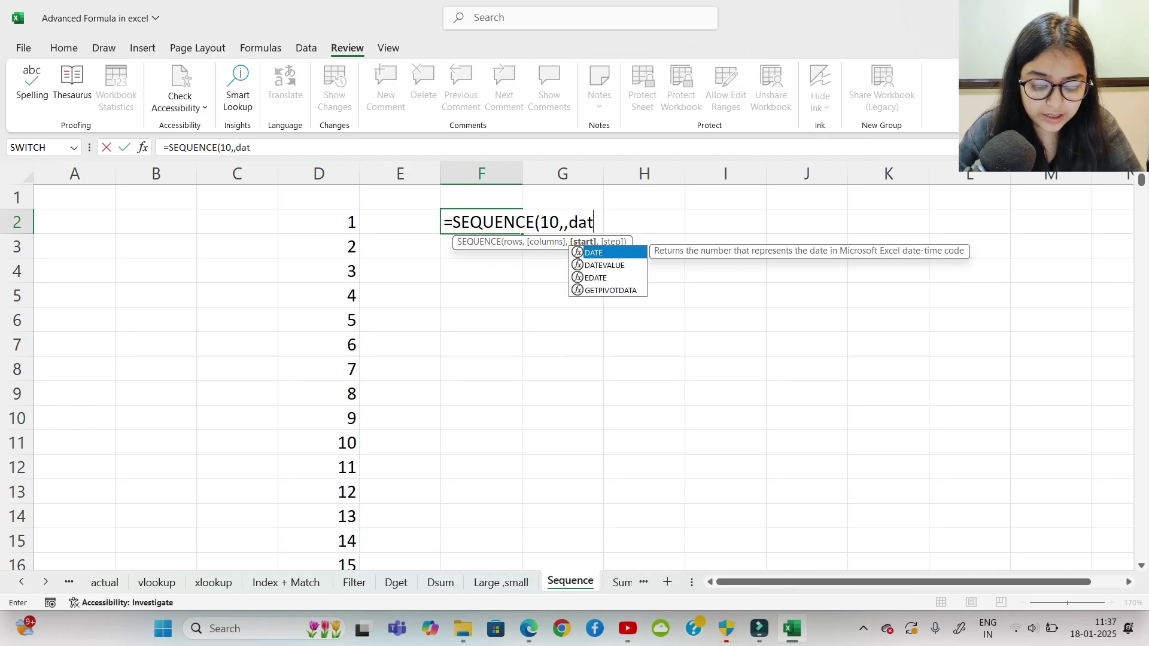
key(BackSpace)
key(BackSpace)
key(BackSpace)
key(BackSpace)
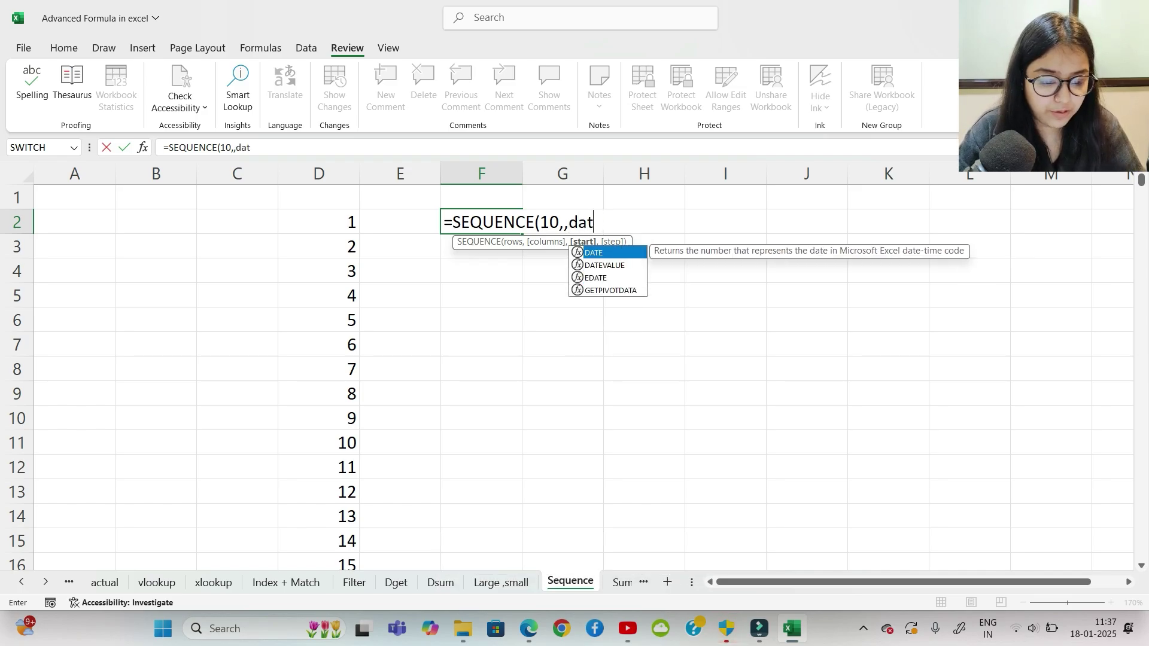
text(today)
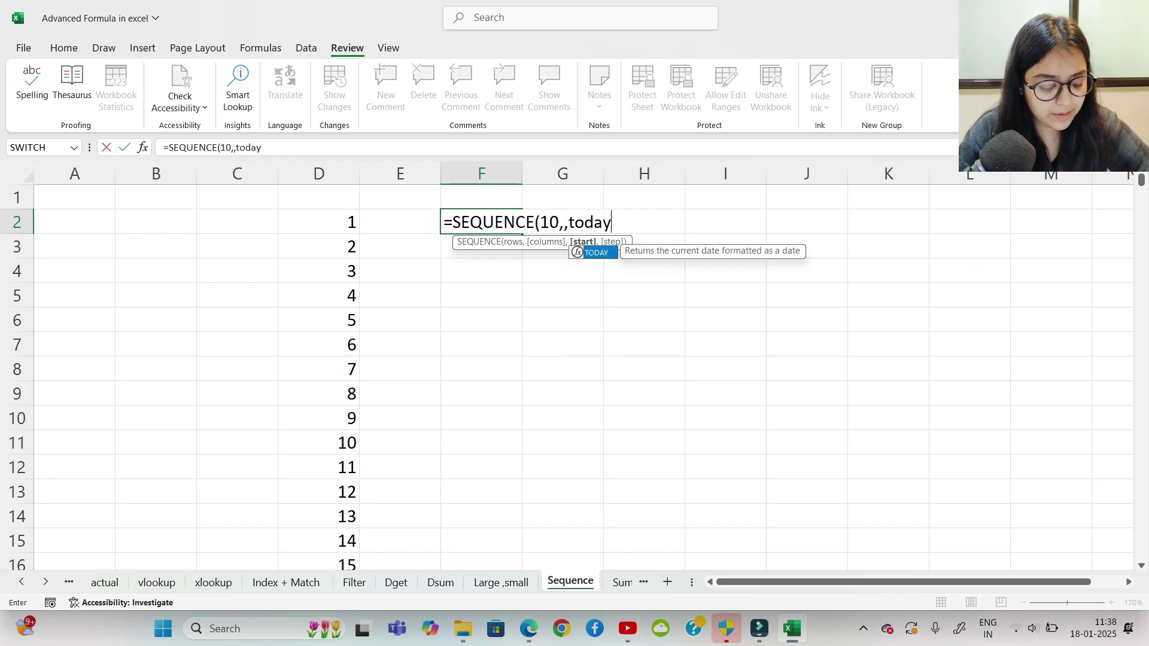
text((),)
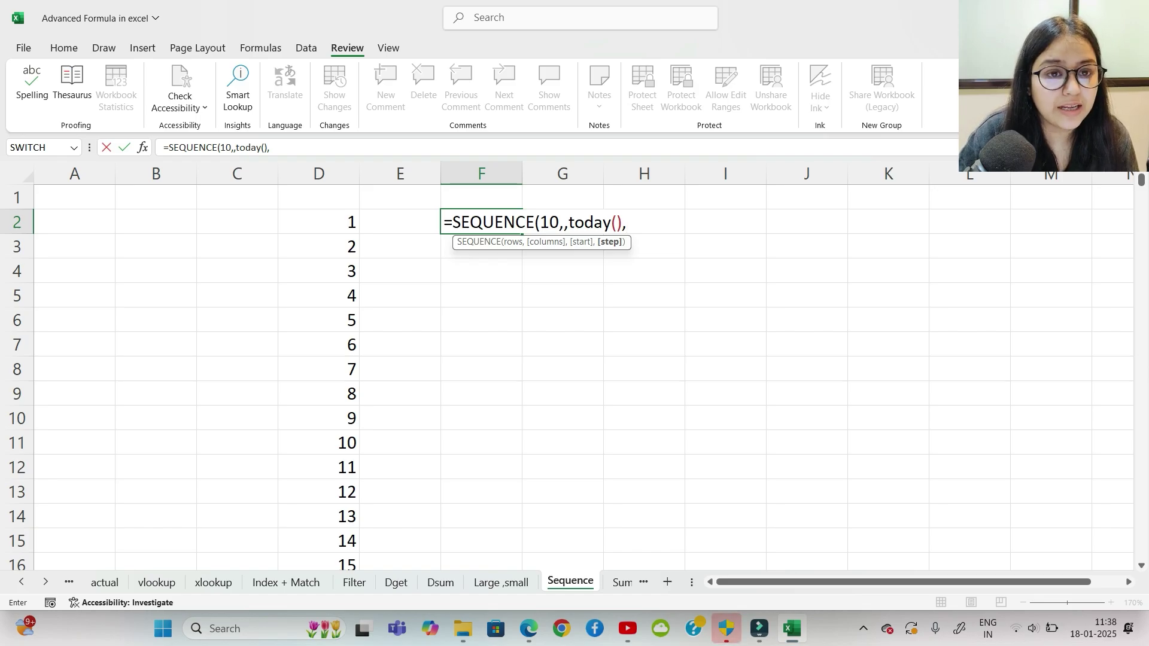
text(12)
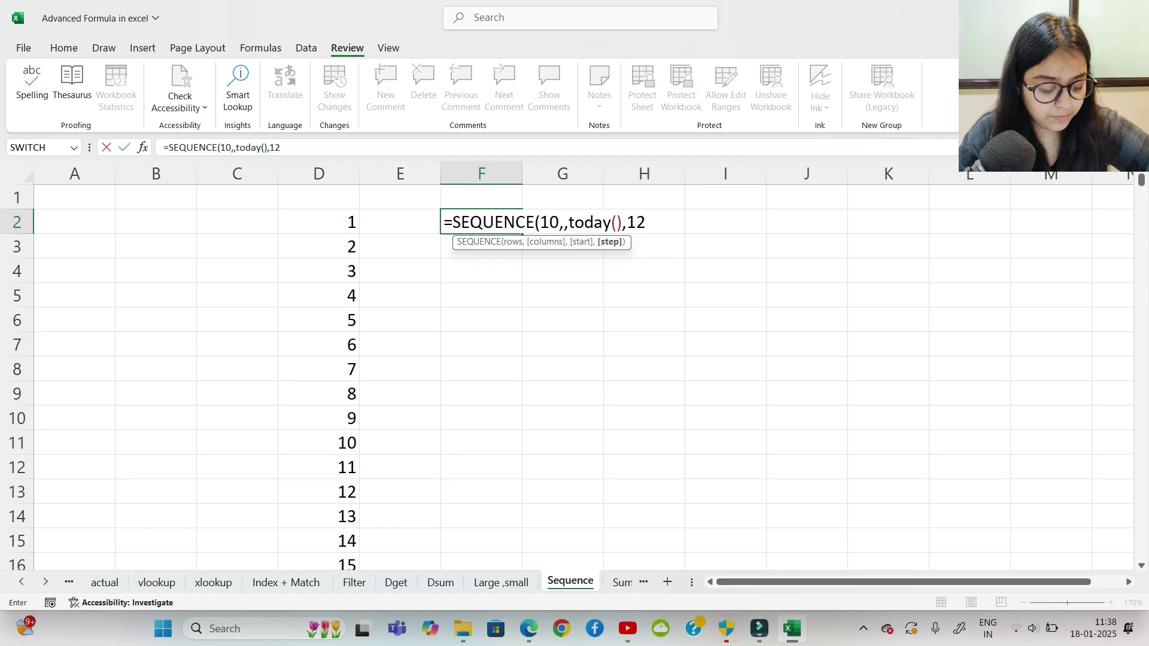
text())
key(Return)
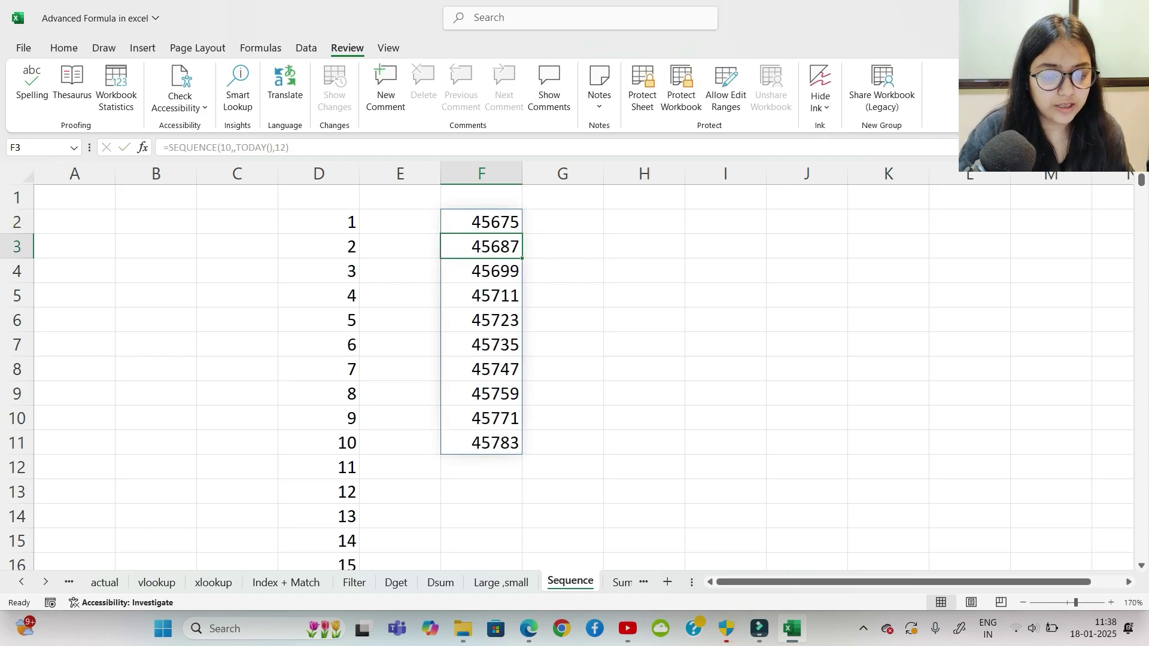
drag(481, 222, 481, 443)
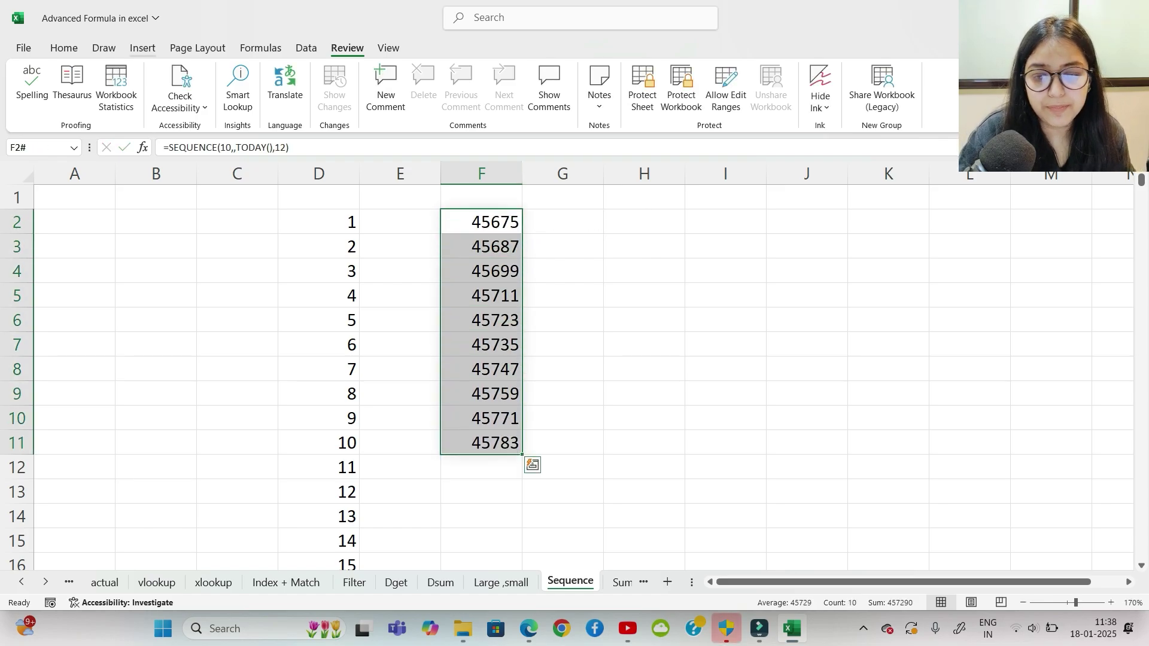
click(64, 48)
click(524, 76)
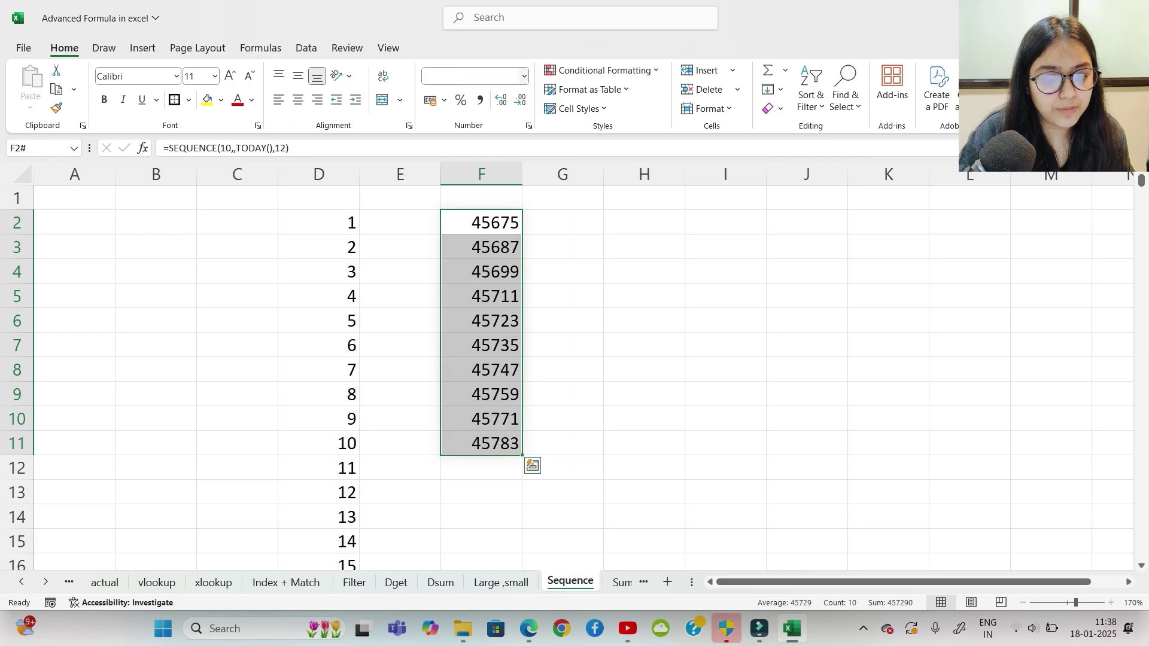
click(488, 283)
click(623, 297)
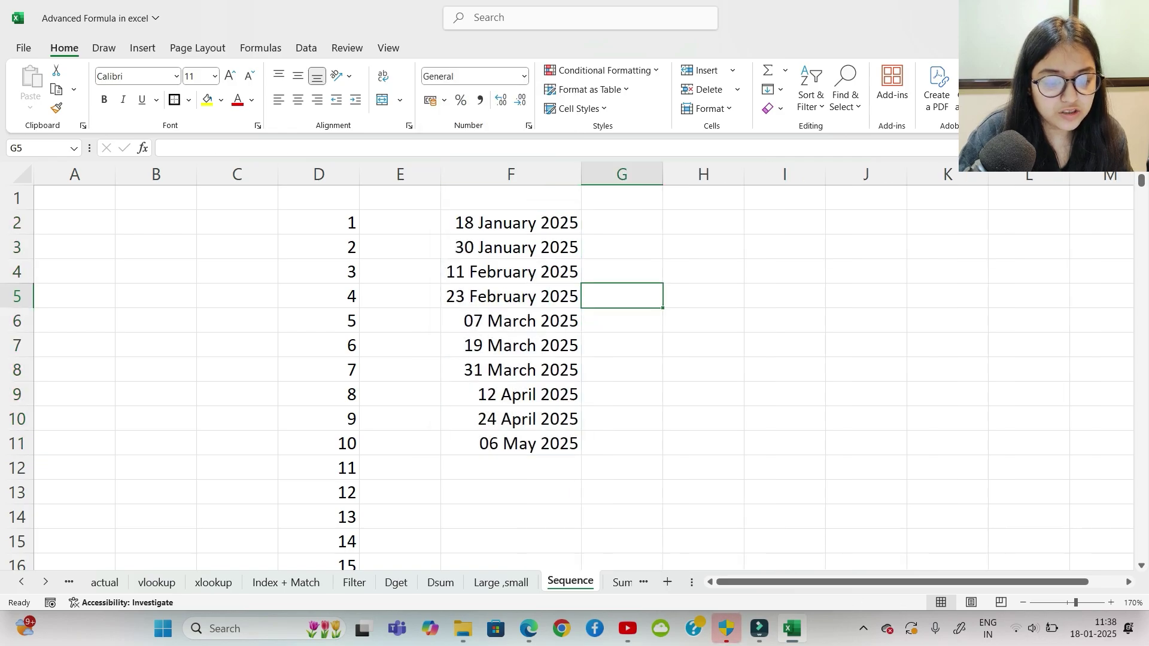
click(510, 223)
click(511, 247)
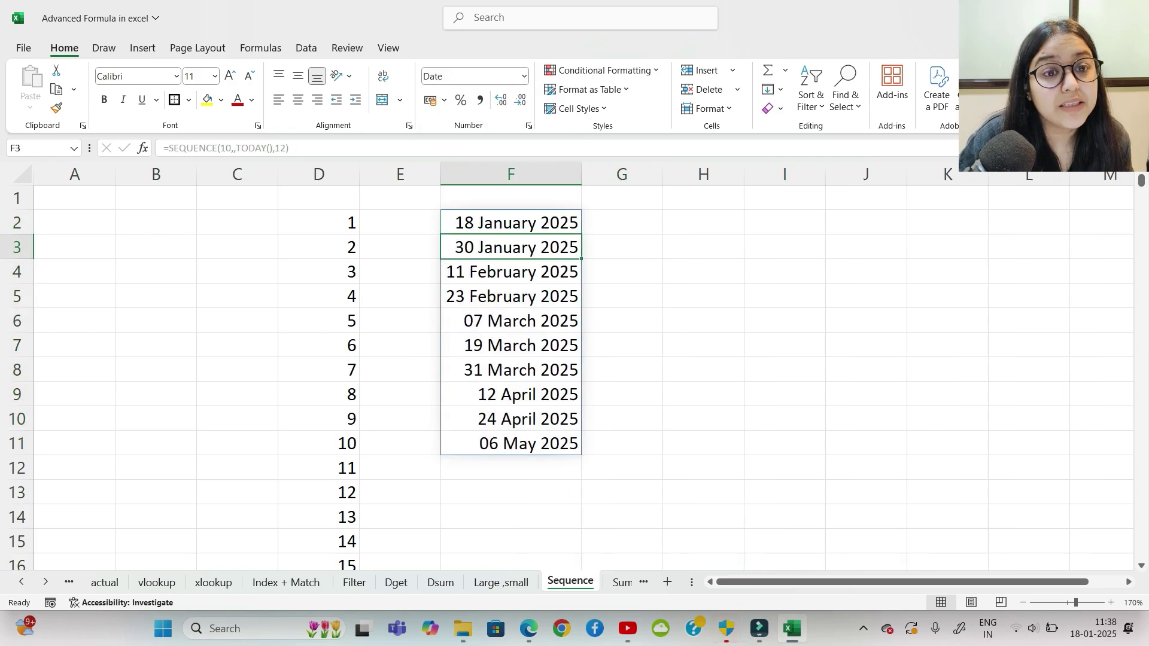
click(511, 271)
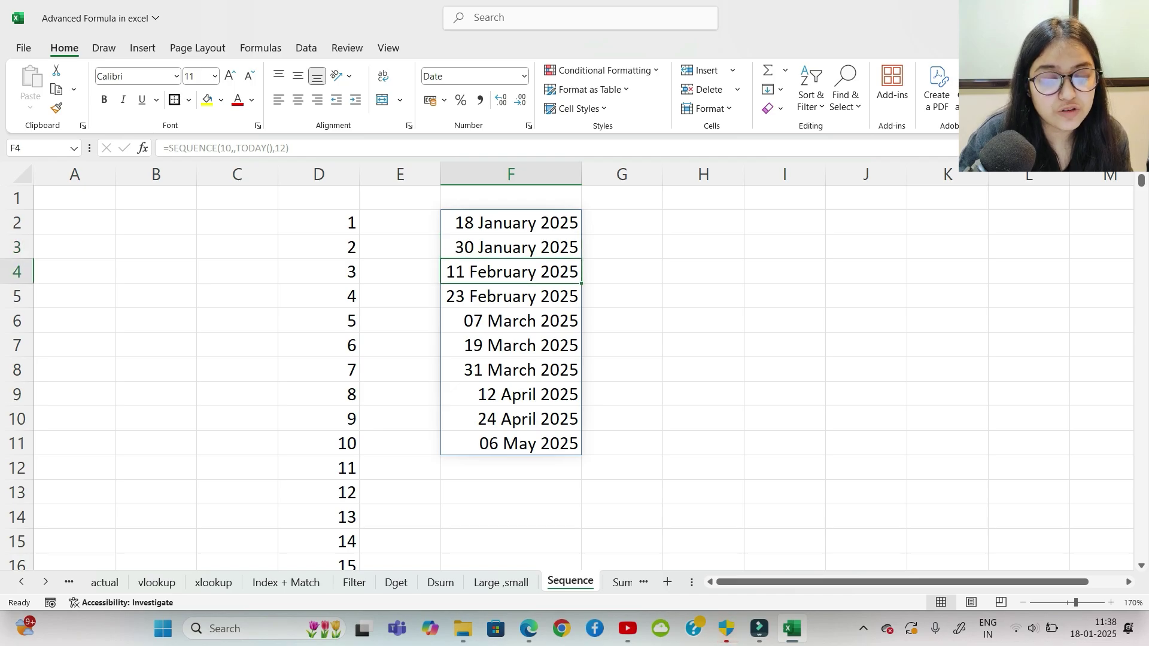
click(511, 296)
click(510, 320)
click(510, 345)
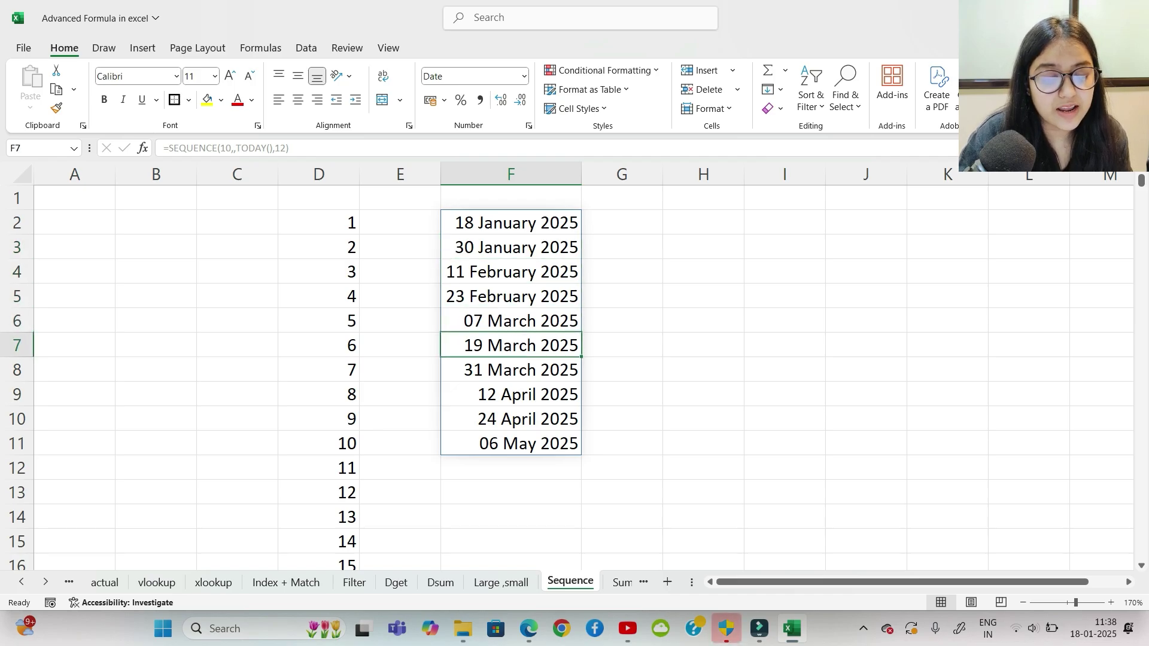
click(510, 369)
click(510, 395)
click(510, 444)
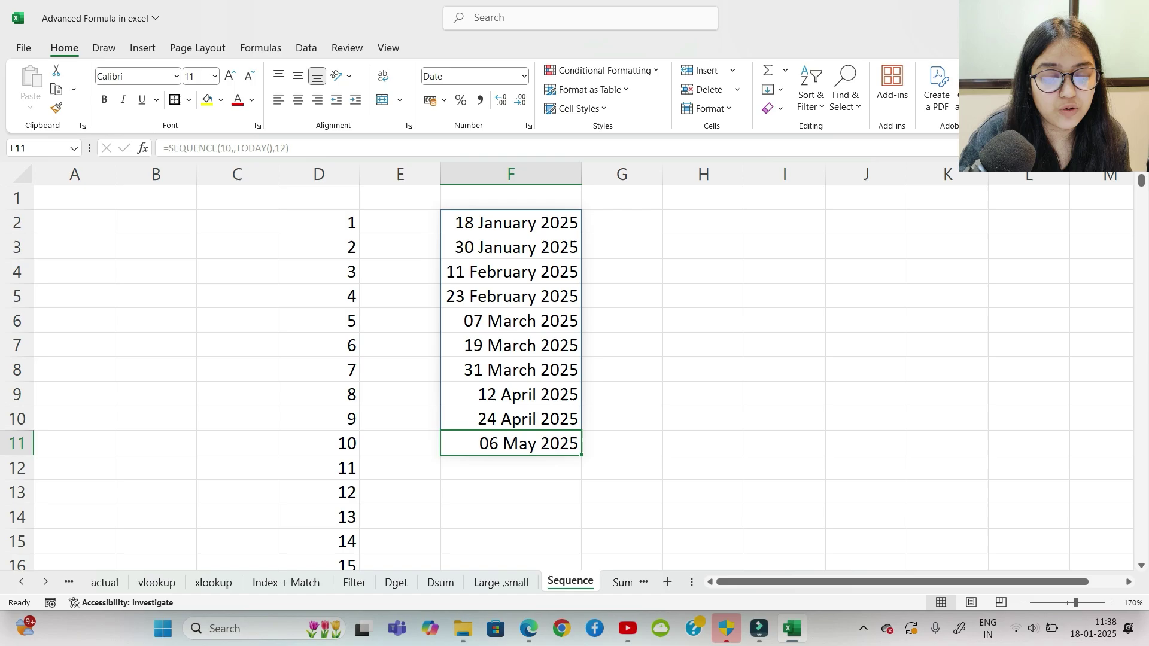
click(622, 370)
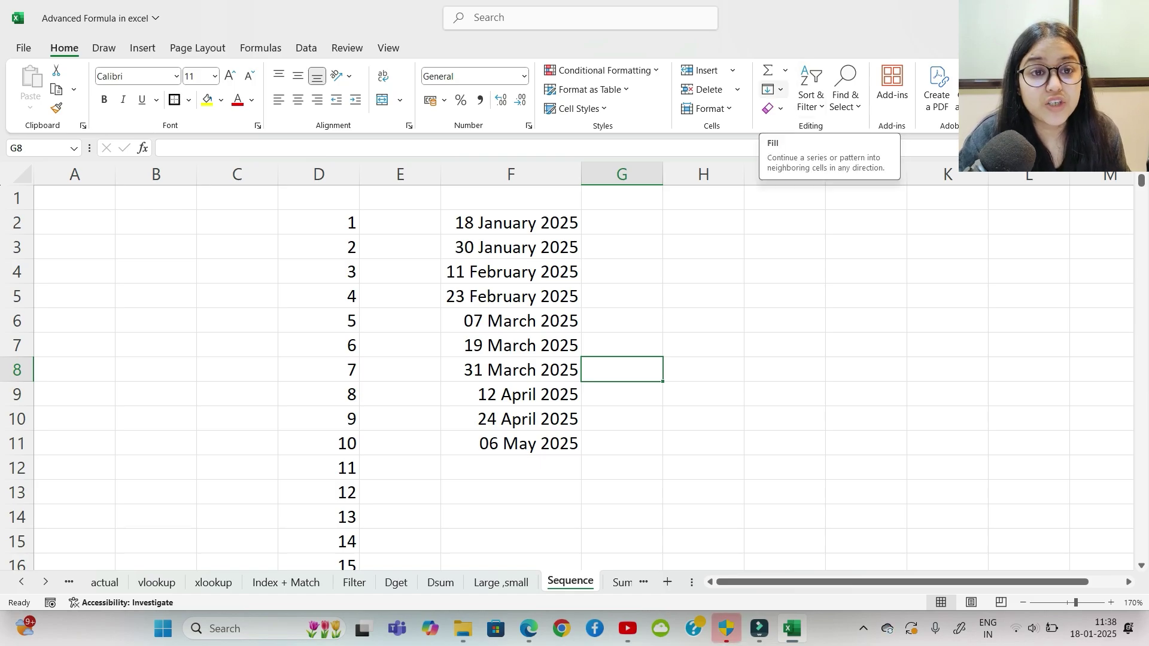
drag(511, 222, 511, 444)
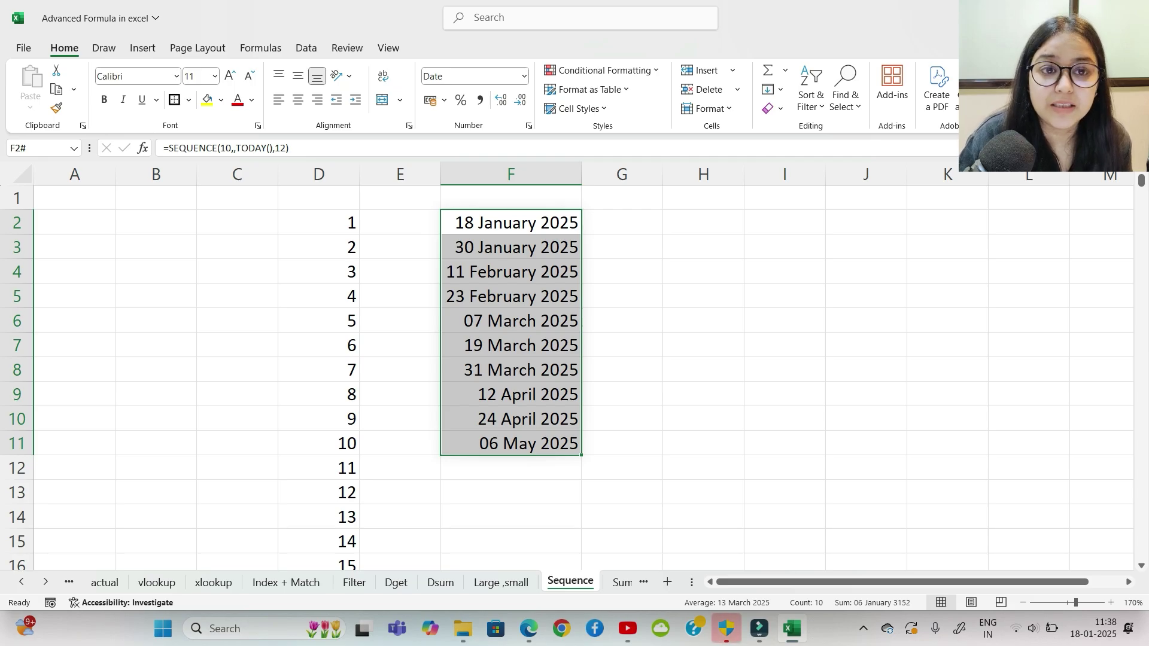
click(703, 248)
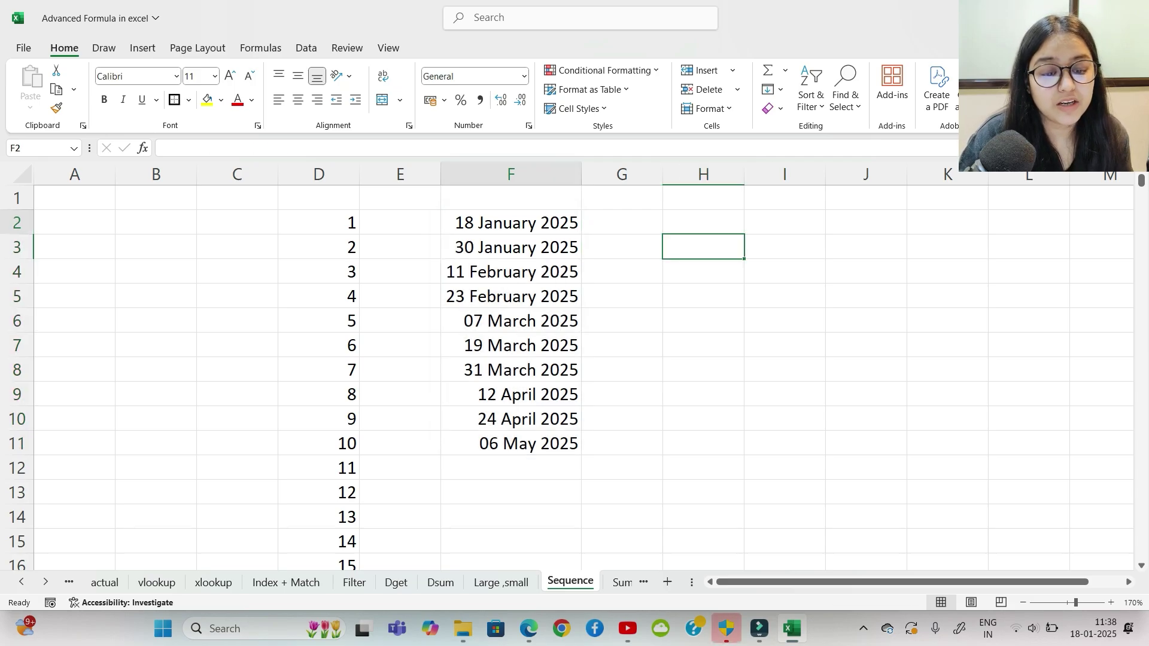
drag(510, 223, 511, 444)
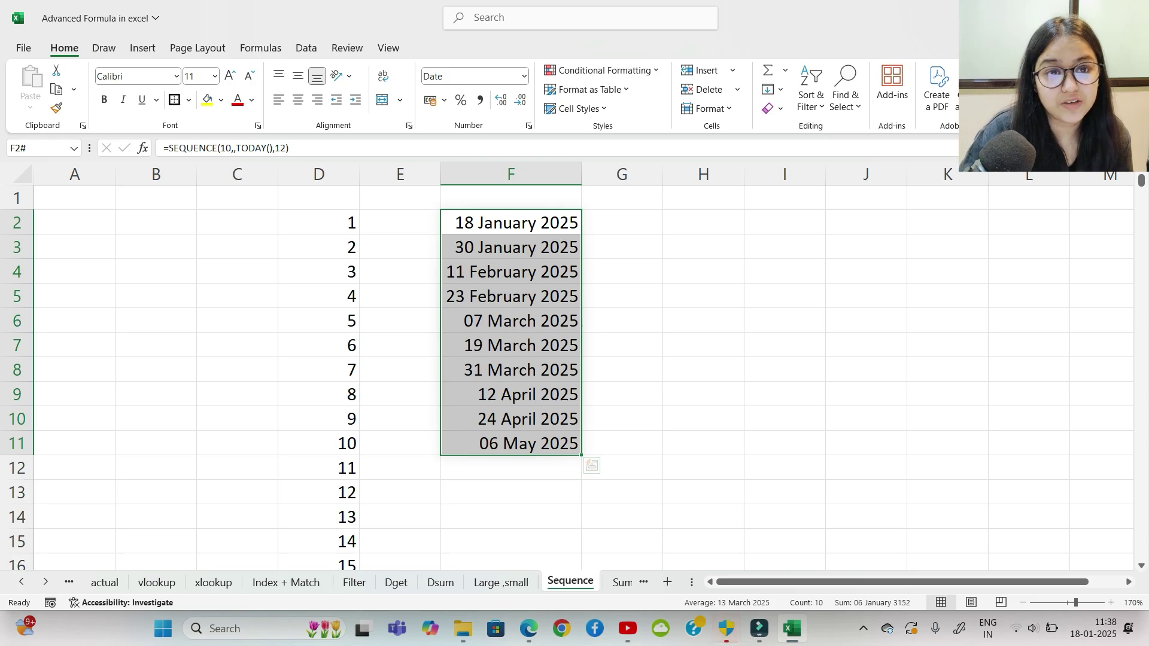
click(703, 321)
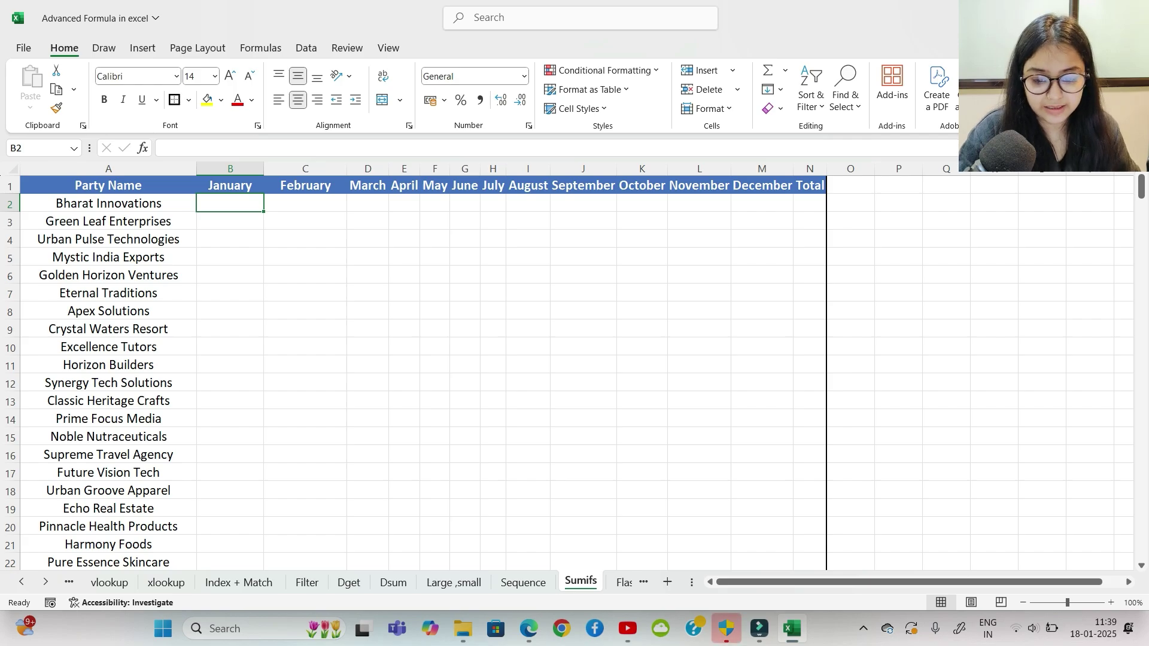
Step: Inspect the party names in column A and the January–December headers, then select B2
ctrl+scroll(575, 365, up, 2)
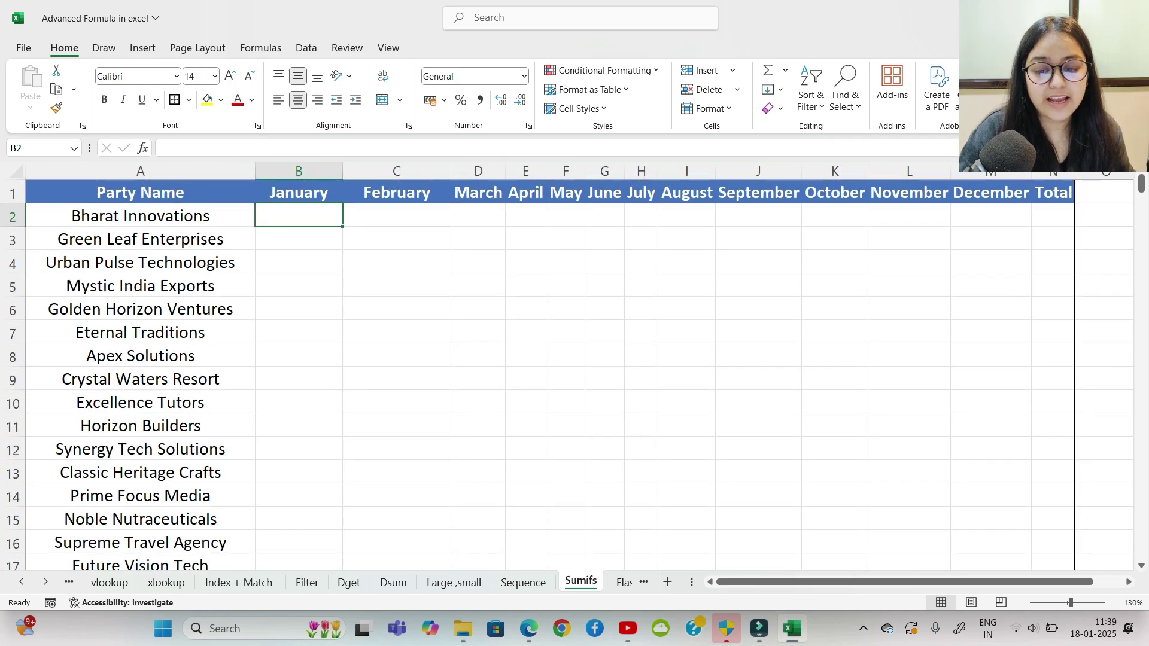
key(Left)
key(shift+Down)
key(shift+Down)
key(shift+Down)
key(shift+Down)
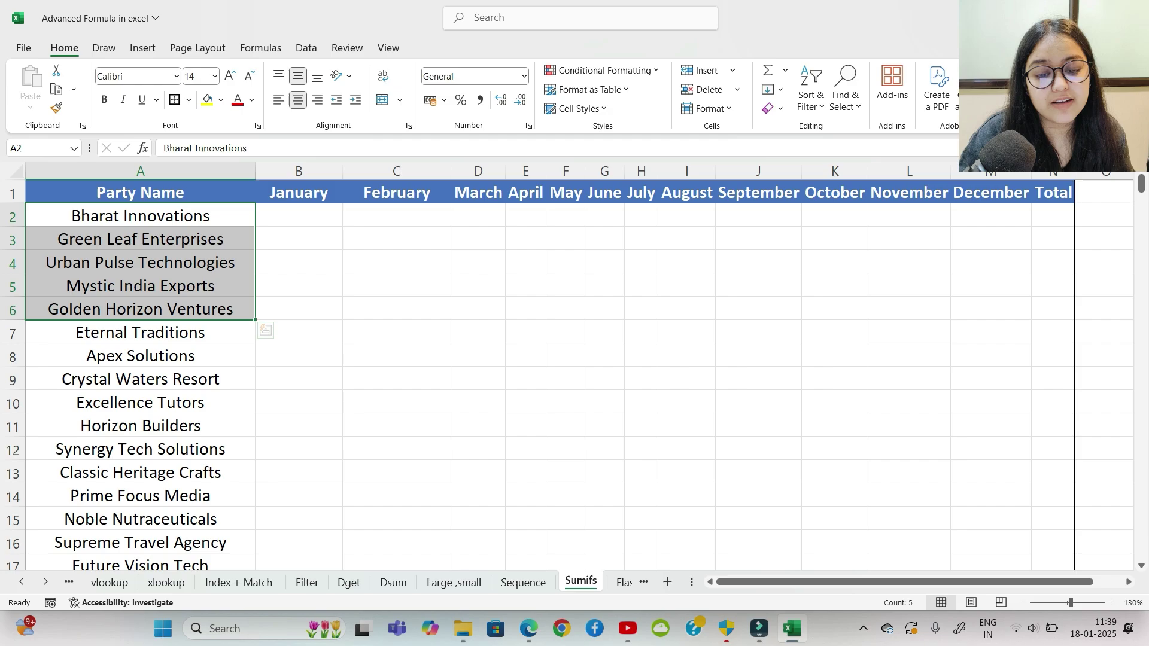
key(Up)
key(Right)
key(shift+Right)
key(shift+Right)
key(shift+Right)
key(shift+Right)
key(shift+Right)
key(shift+Right)
key(shift+Right)
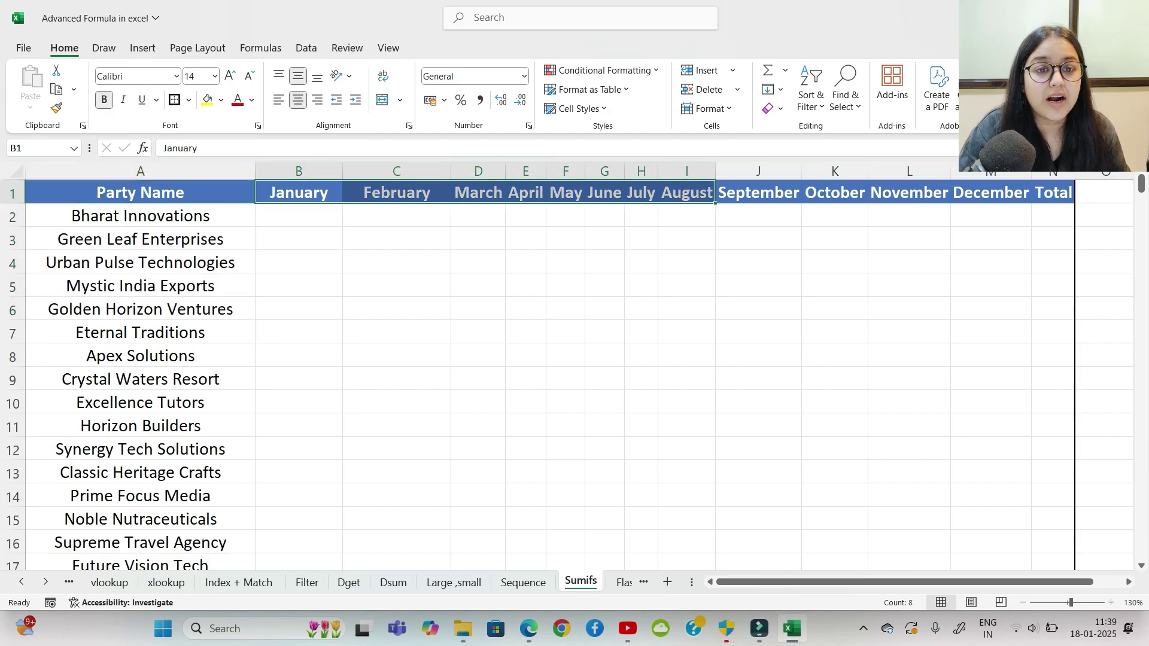
click(396, 309)
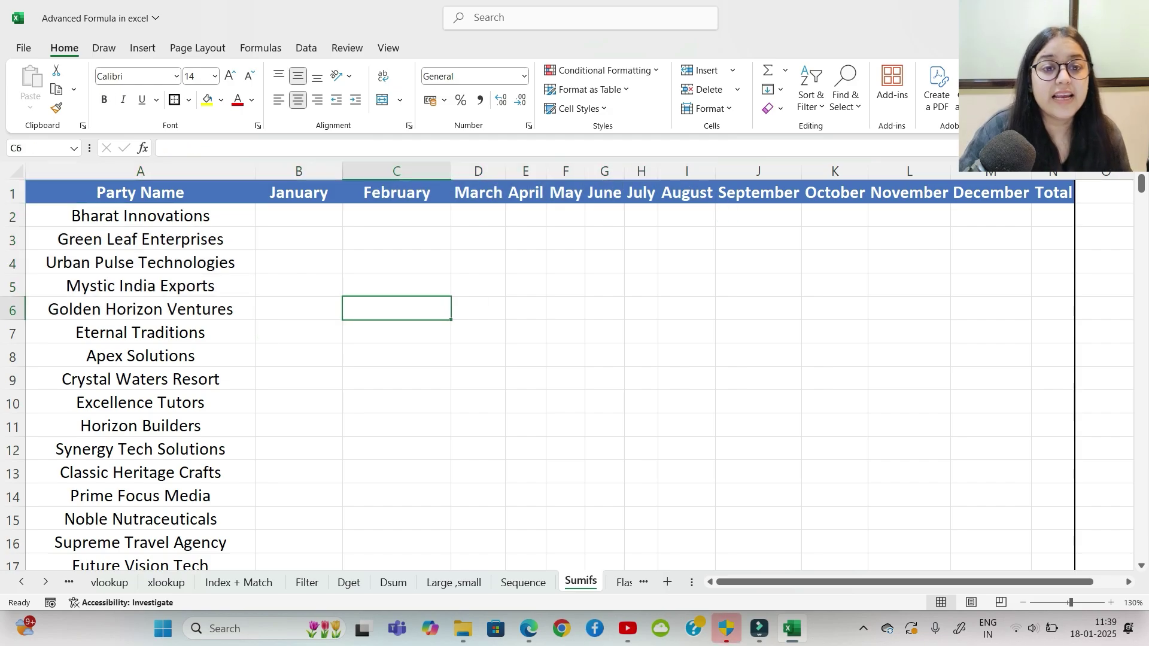
click(299, 216)
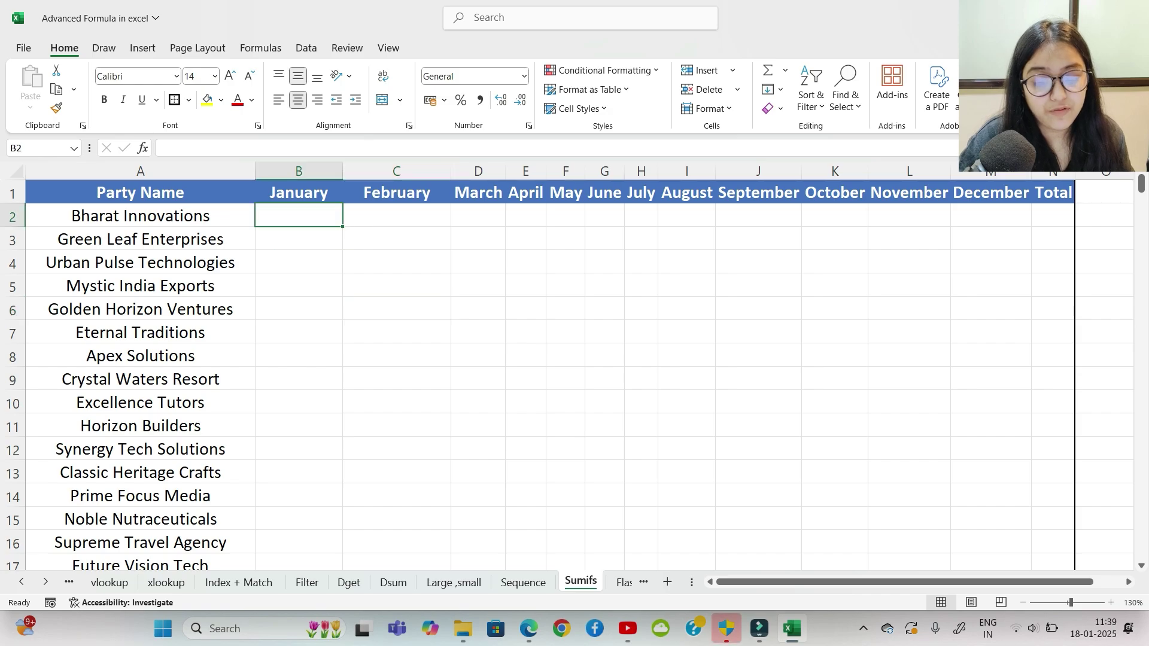
Step: In B2, start =SUMIFS with 'Duplicate actual'!$L$2:$L$437 as the sum range
text(=sumifs)
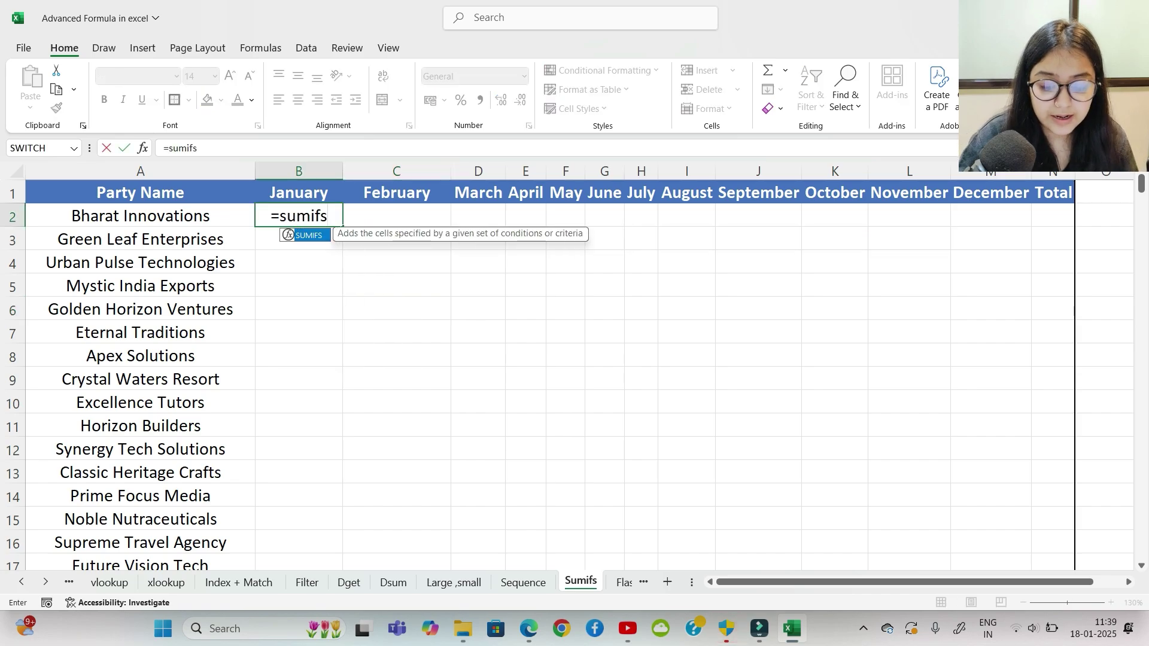
key(Tab)
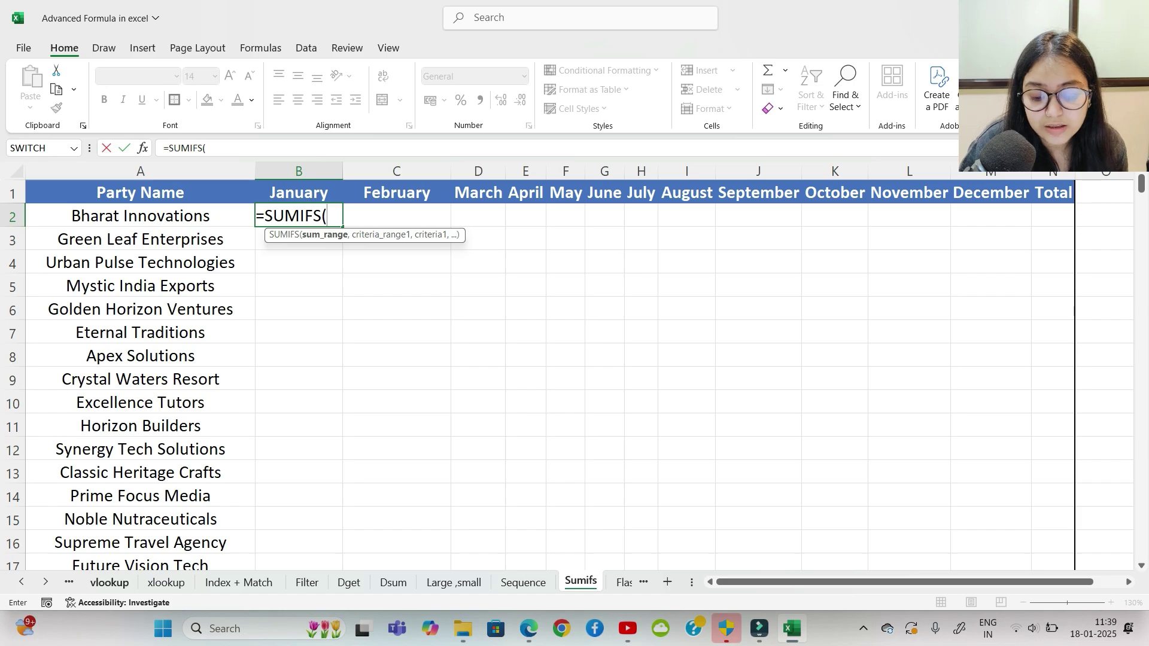
click(69, 582)
click(99, 582)
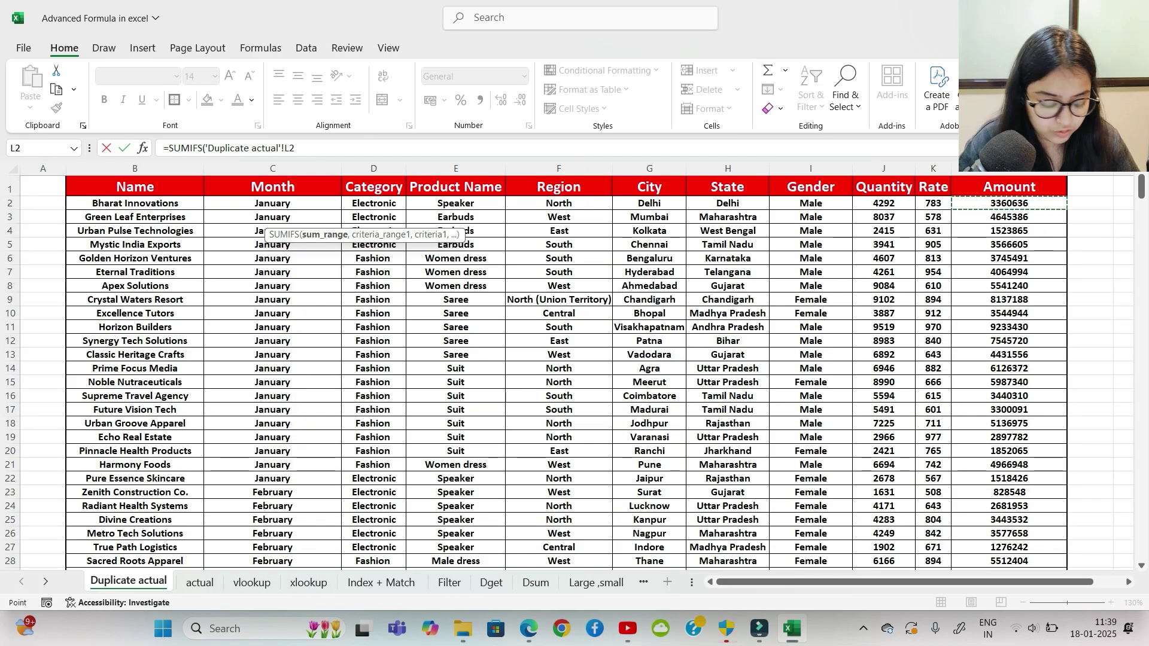
key(ctrl+shift+Down)
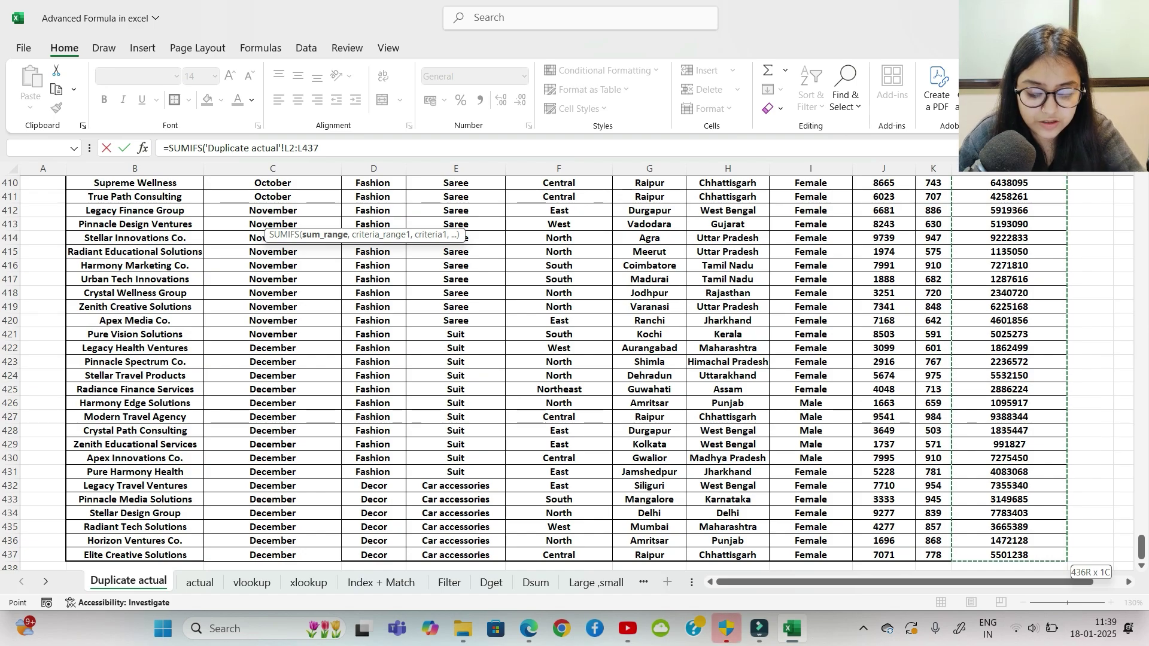
key(F4)
text(,)
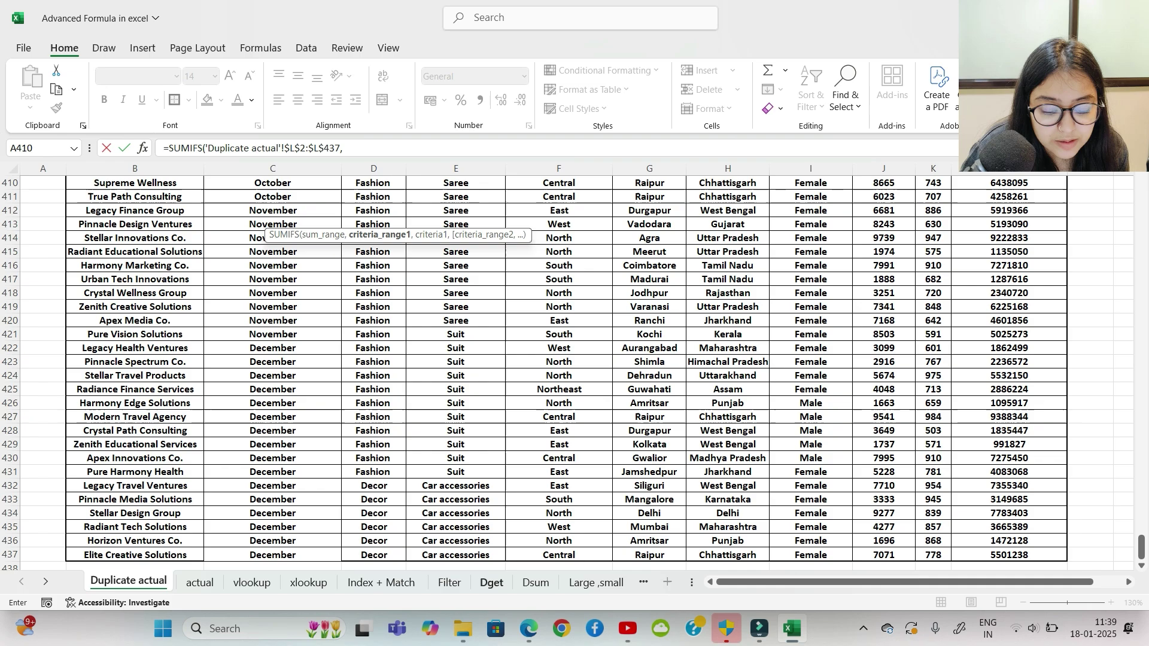
Step: Add Sumifs!A2:A325 as the first criteria range
click(596, 582)
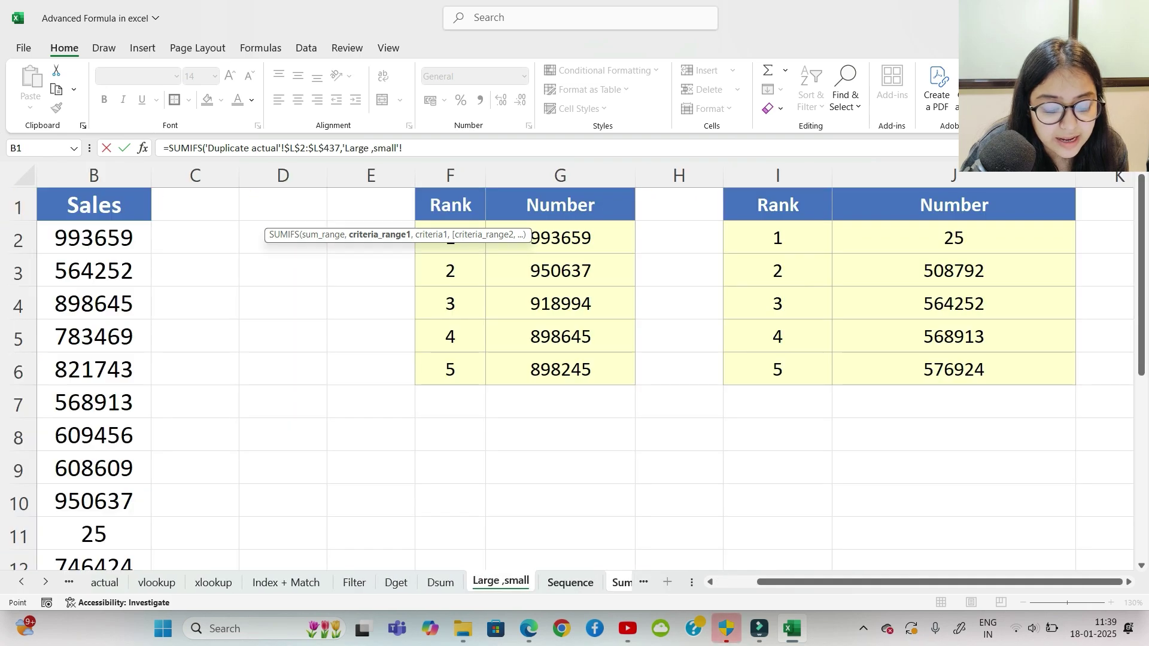
click(622, 583)
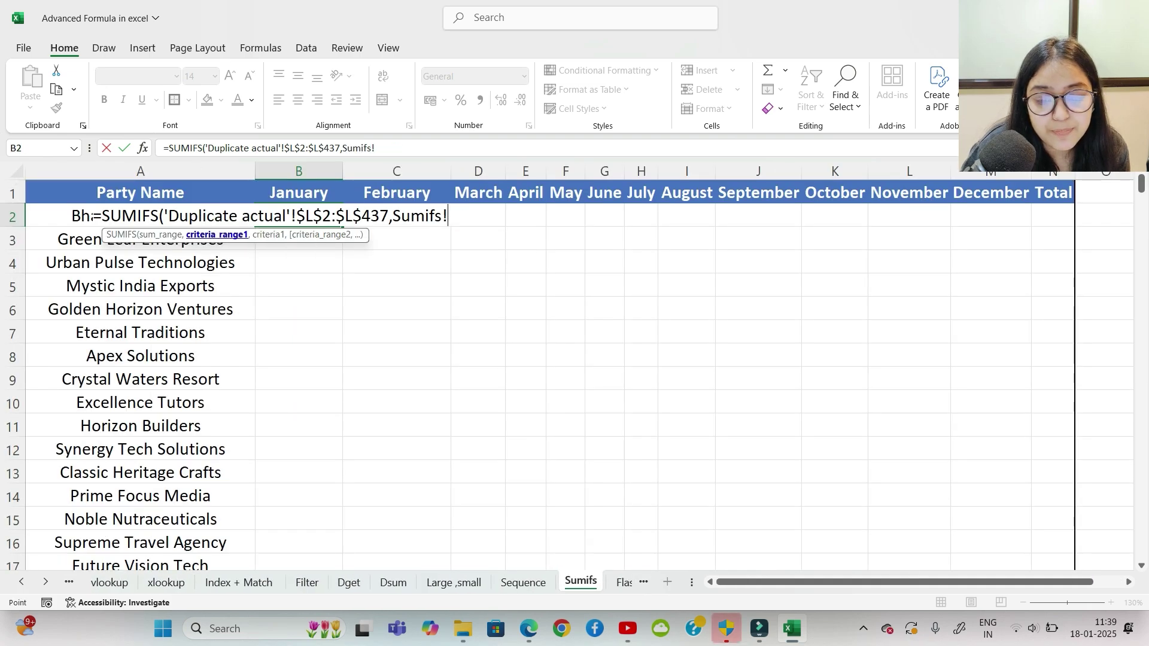
key(Left)
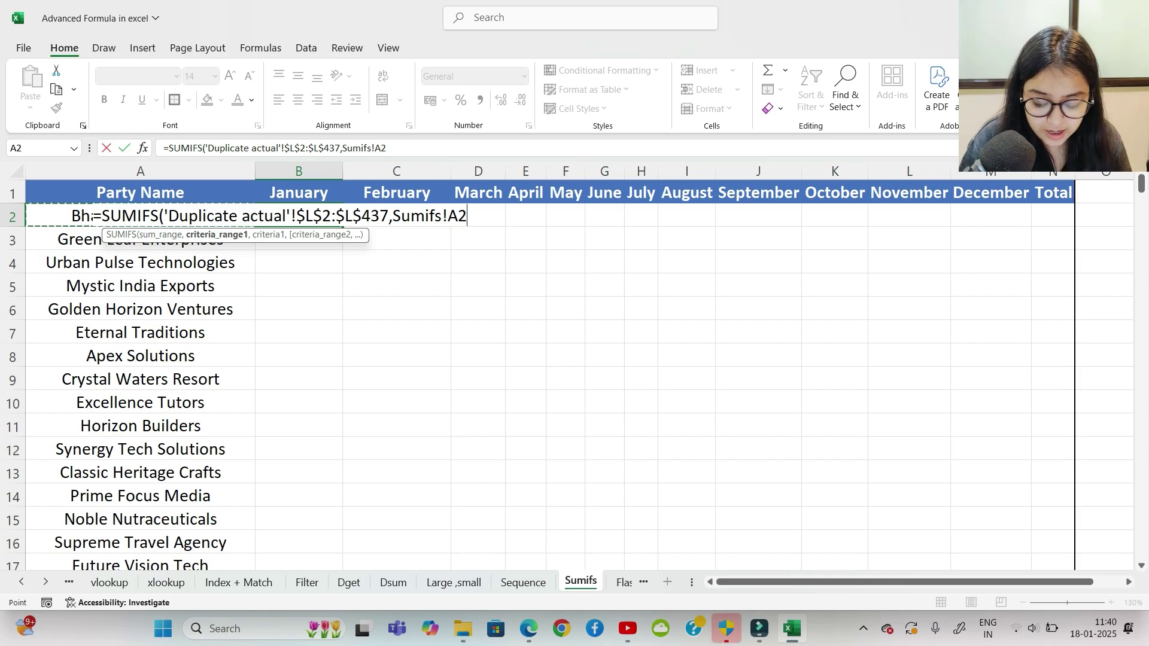
key(ctrl+shift+Down)
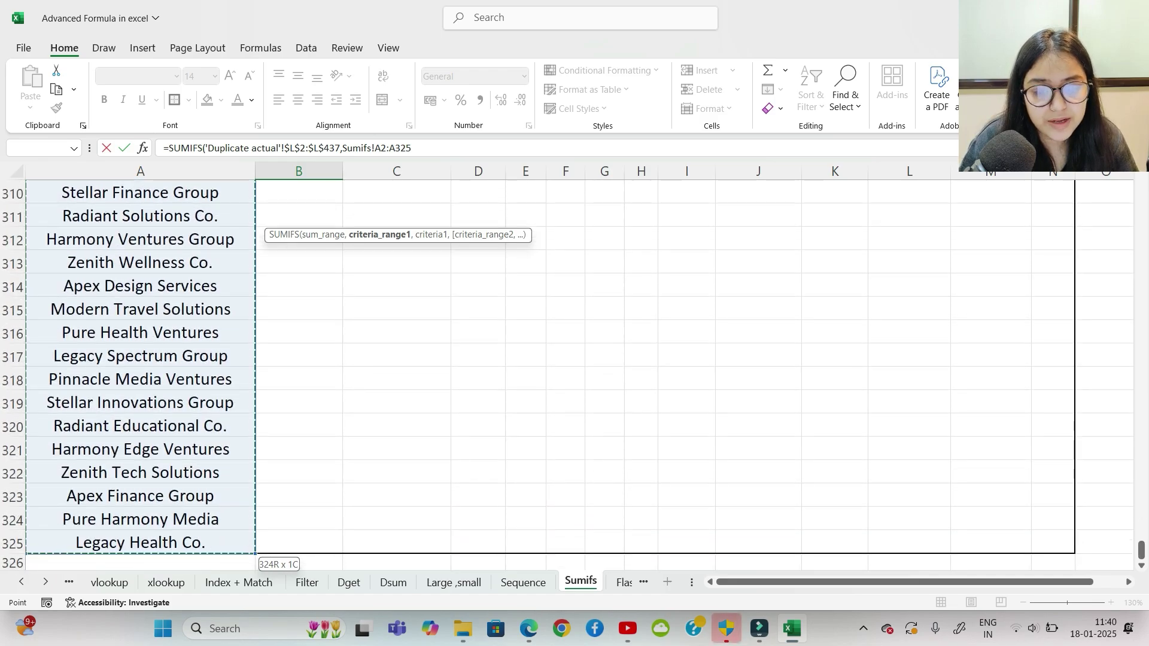
text(,)
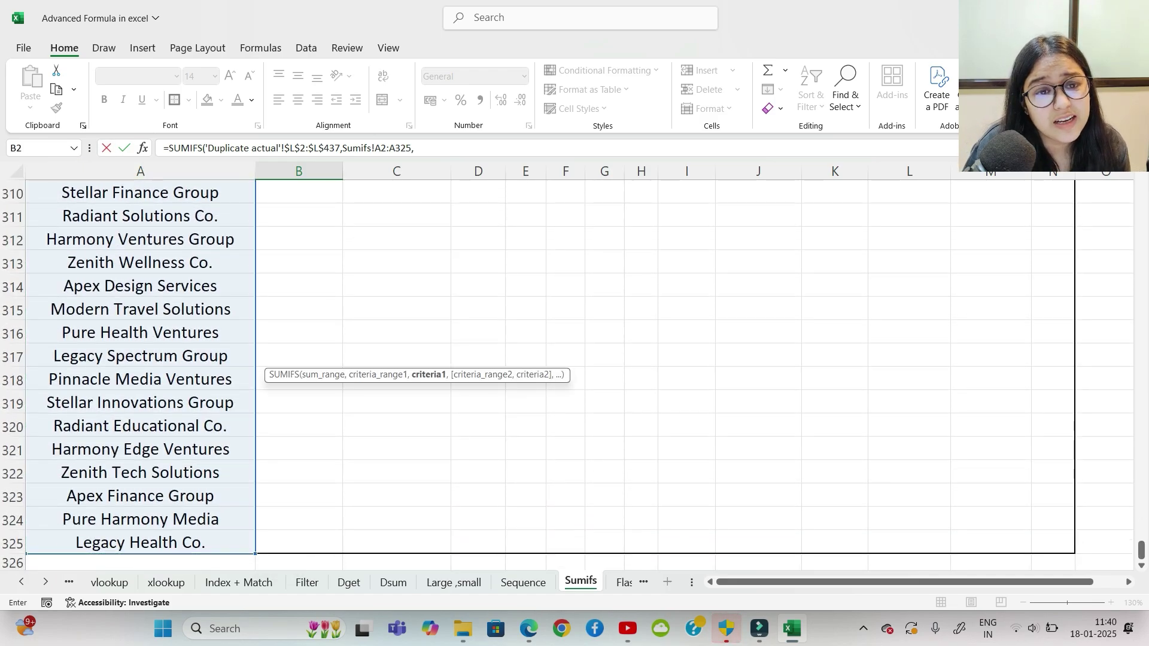
scroll(575, 371, up, 8)
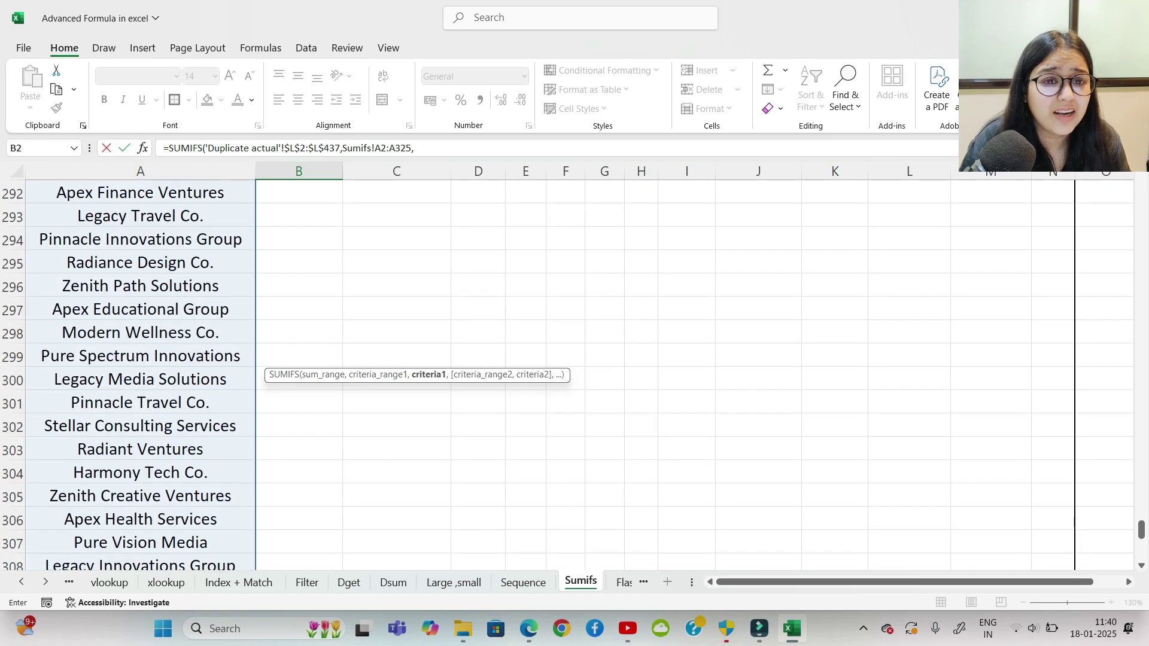
scroll(575, 371, up, 4)
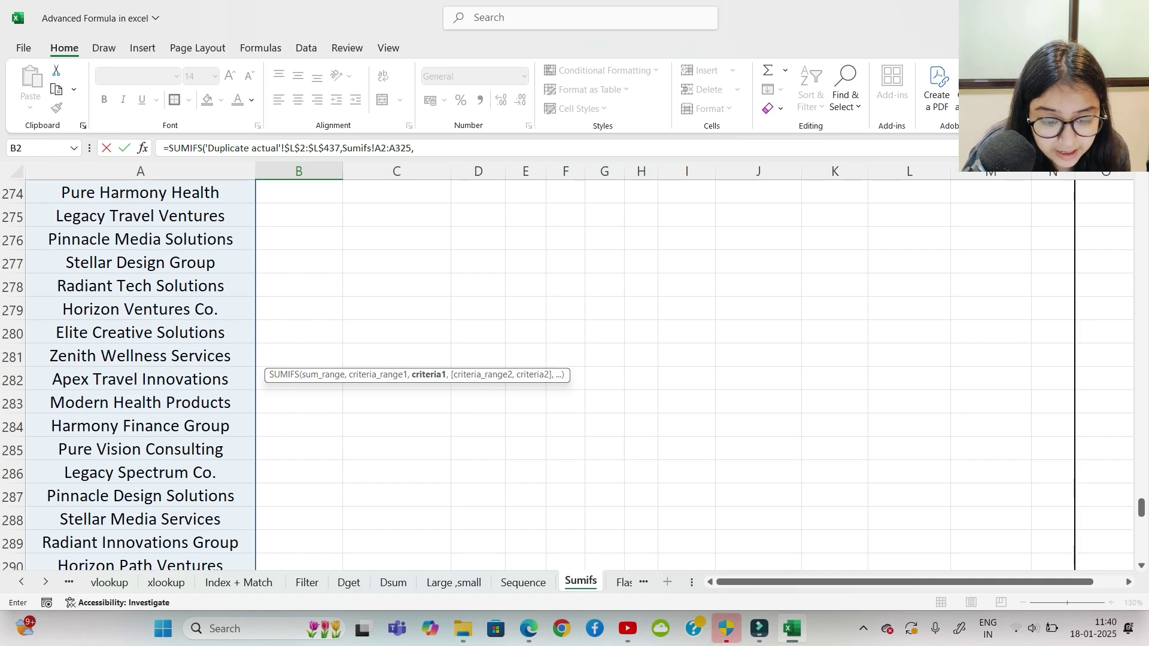
Step: Replace the criteria range with 'Duplicate actual'!B2:B437, the party names column
key(F2)
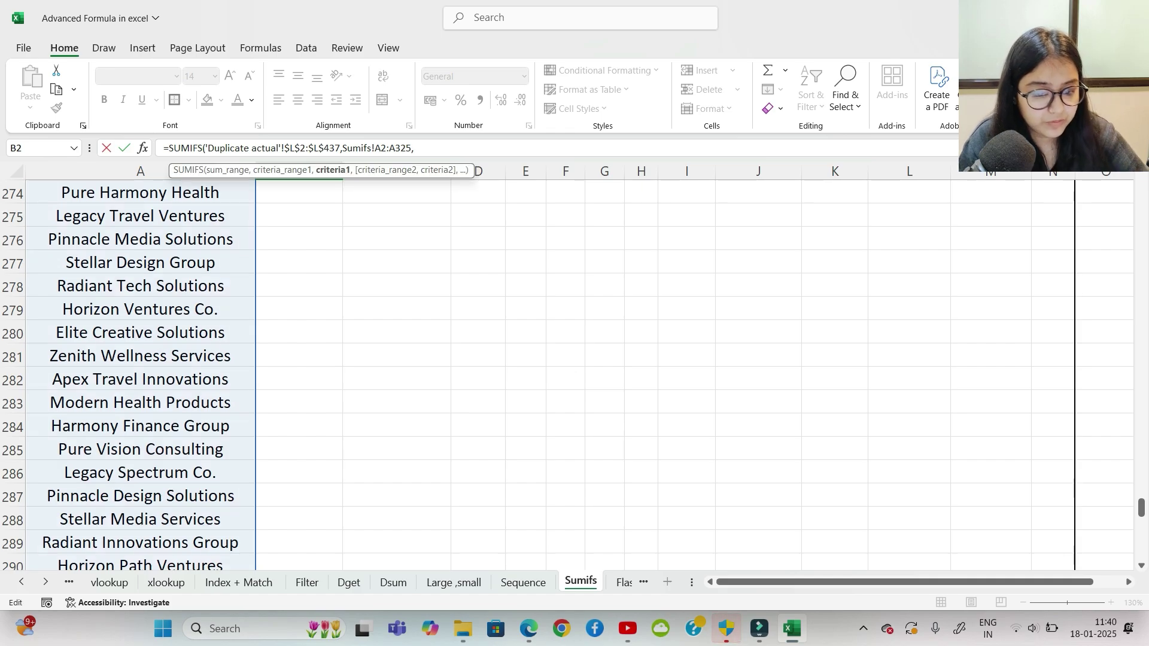
key(BackSpace)
key(BackSpace)
key(BackSpace)
key(BackSpace)
key(BackSpace)
key(BackSpace)
key(BackSpace)
key(BackSpace)
key(BackSpace)
key(BackSpace)
key(BackSpace)
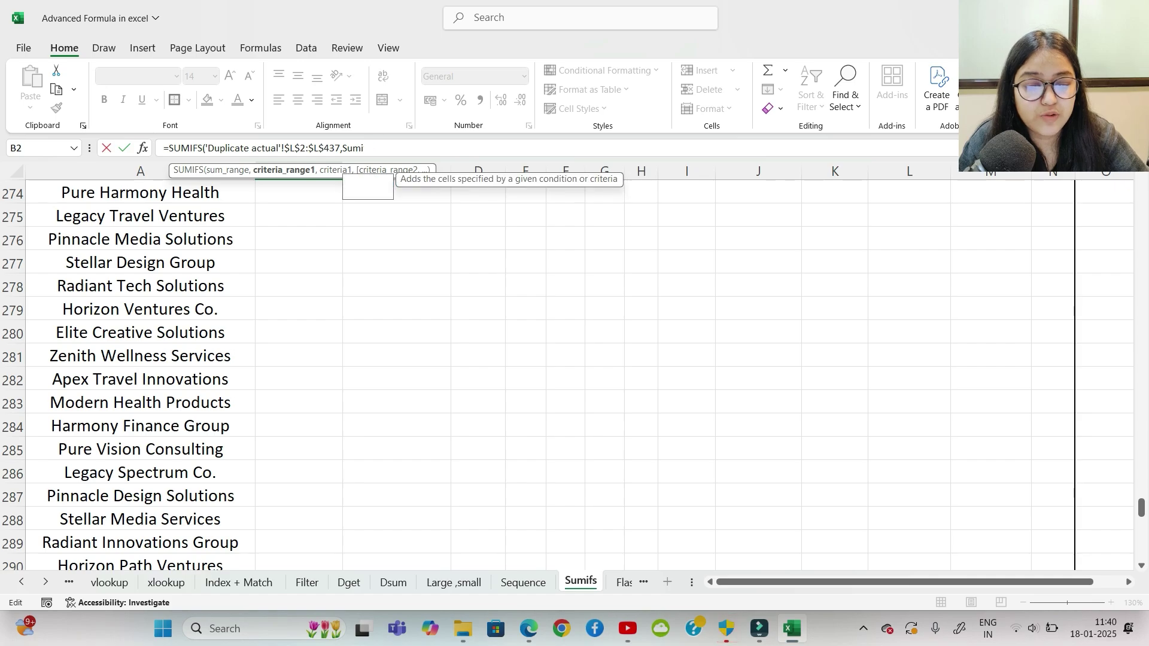
key(BackSpace)
key(BackSpace)
key(BackSpace)
key(BackSpace)
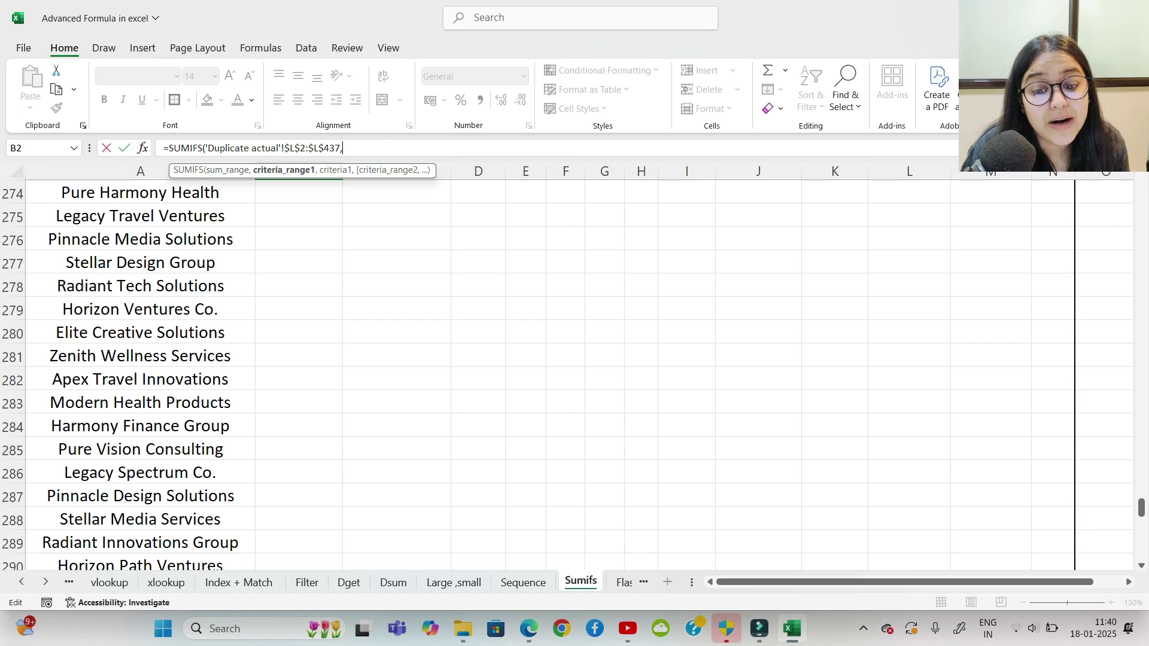
key(ctrl+Page_Up)
key(ctrl+Page_Up)
key(ctrl+Page_Up)
key(ctrl+Page_Up)
key(ctrl+Page_Up)
key(ctrl+Page_Up)
key(ctrl+Page_Up)
key(ctrl+Page_Up)
key(ctrl+Page_Up)
key(ctrl+Page_Up)
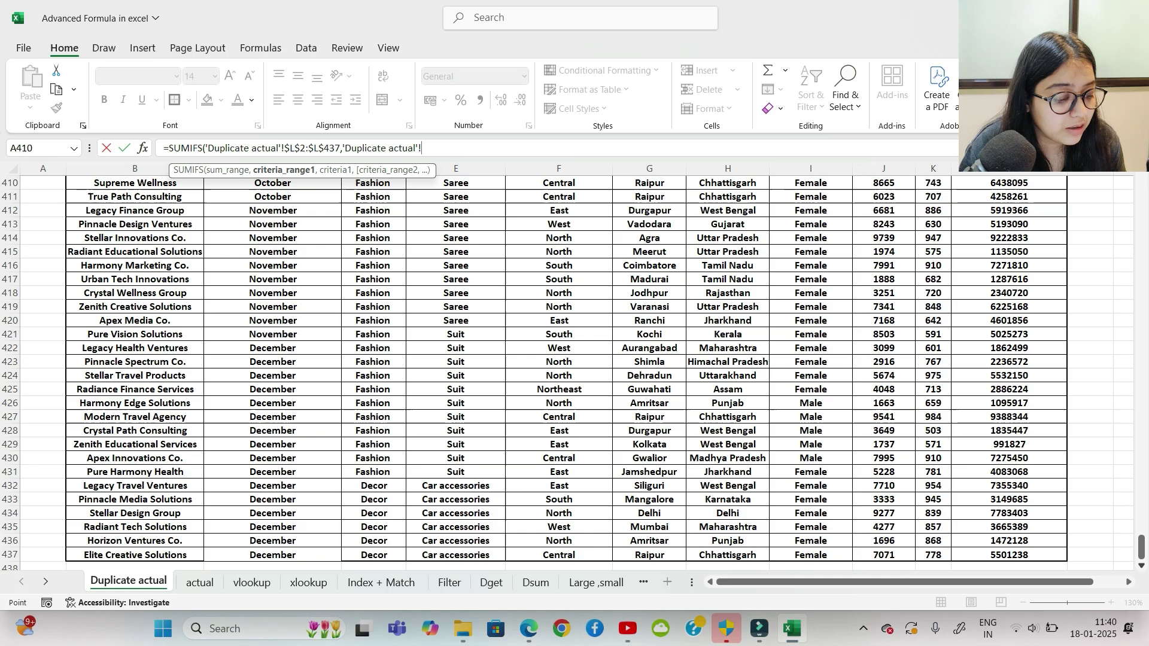
scroll(574, 371, up, 20)
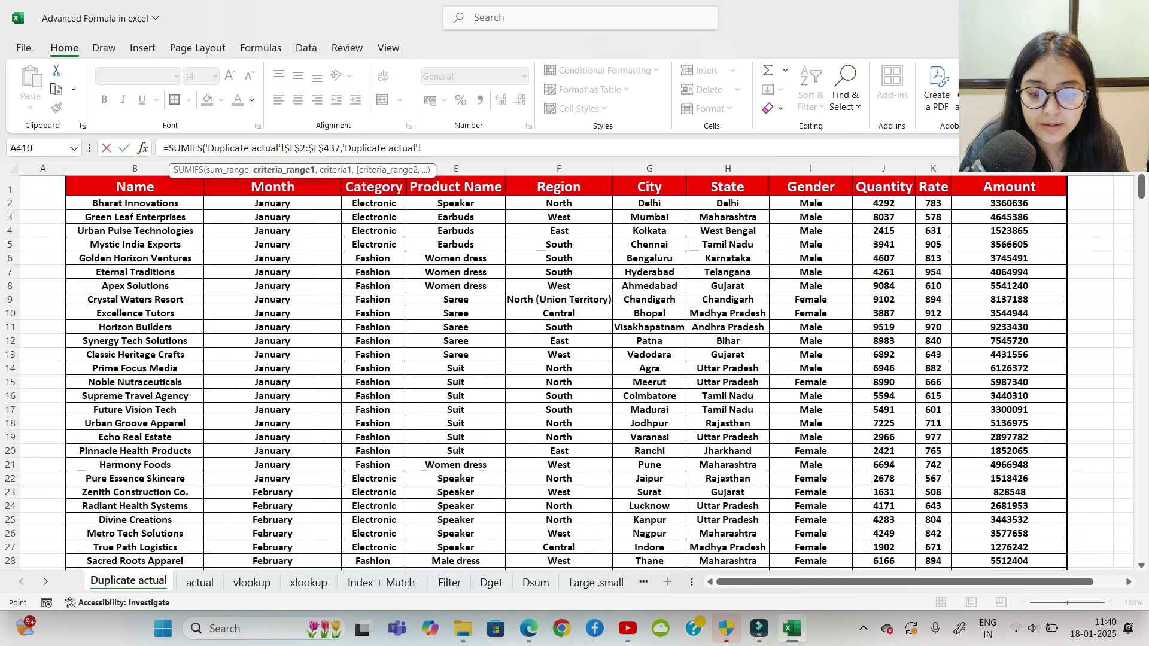
click(134, 204)
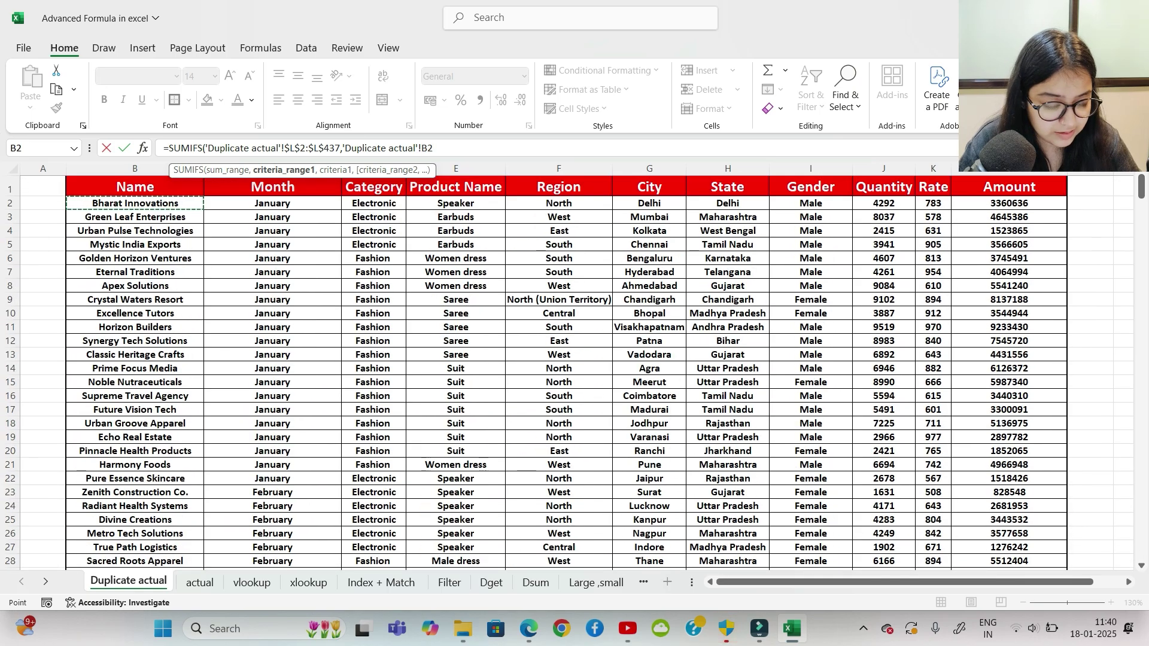
key(ctrl+shift+Down)
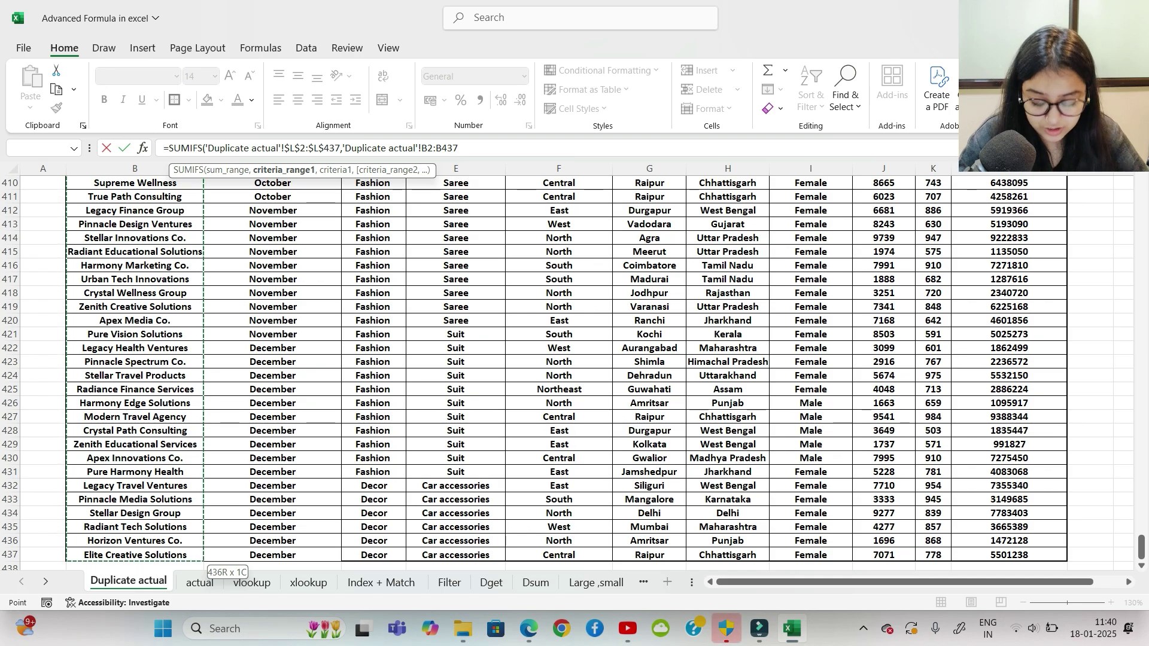
text(,)
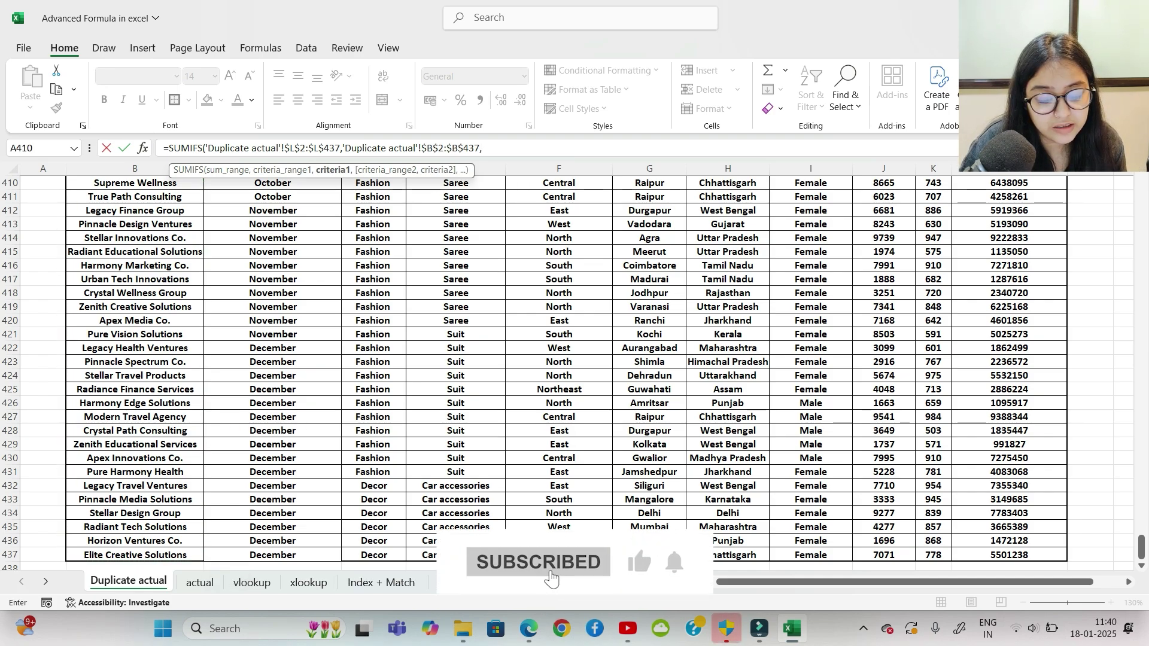
Step: Add Sumifs!A2:A325 party names as the first criteria
click(670, 578)
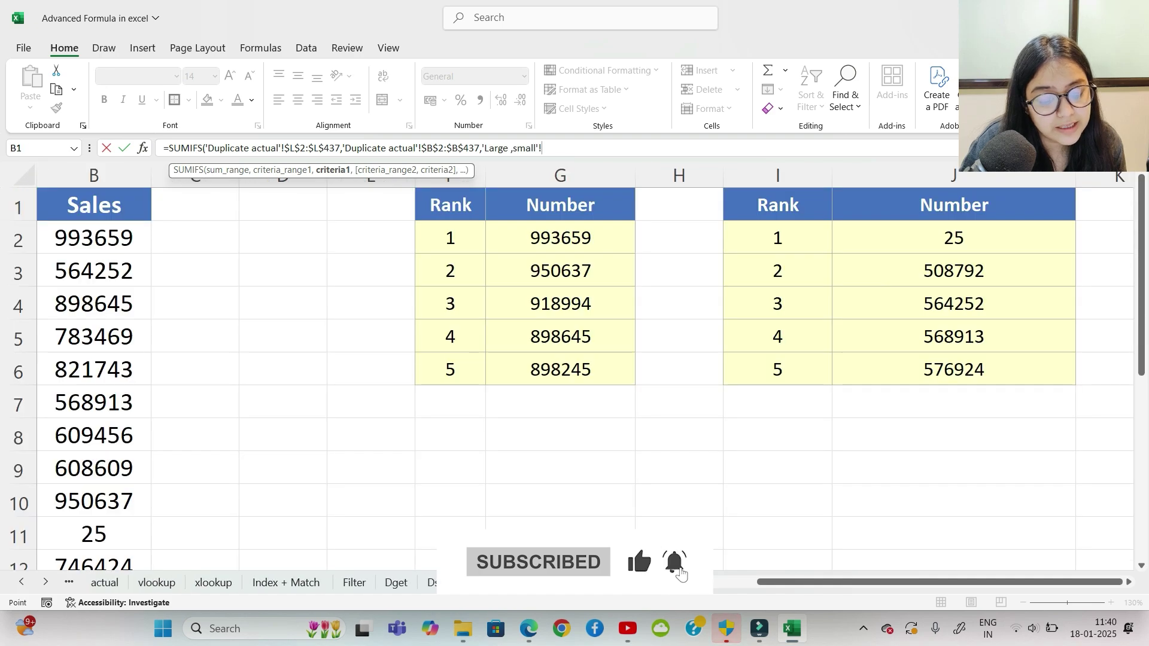
click(678, 584)
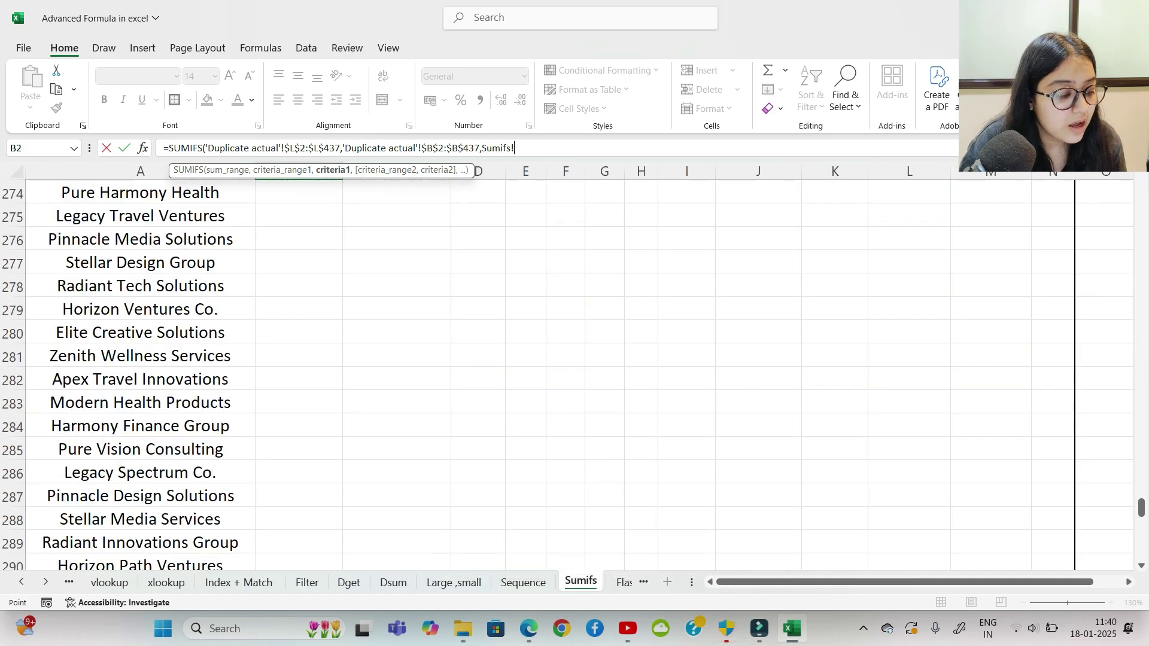
drag(1142, 507, 1142, 182)
click(141, 217)
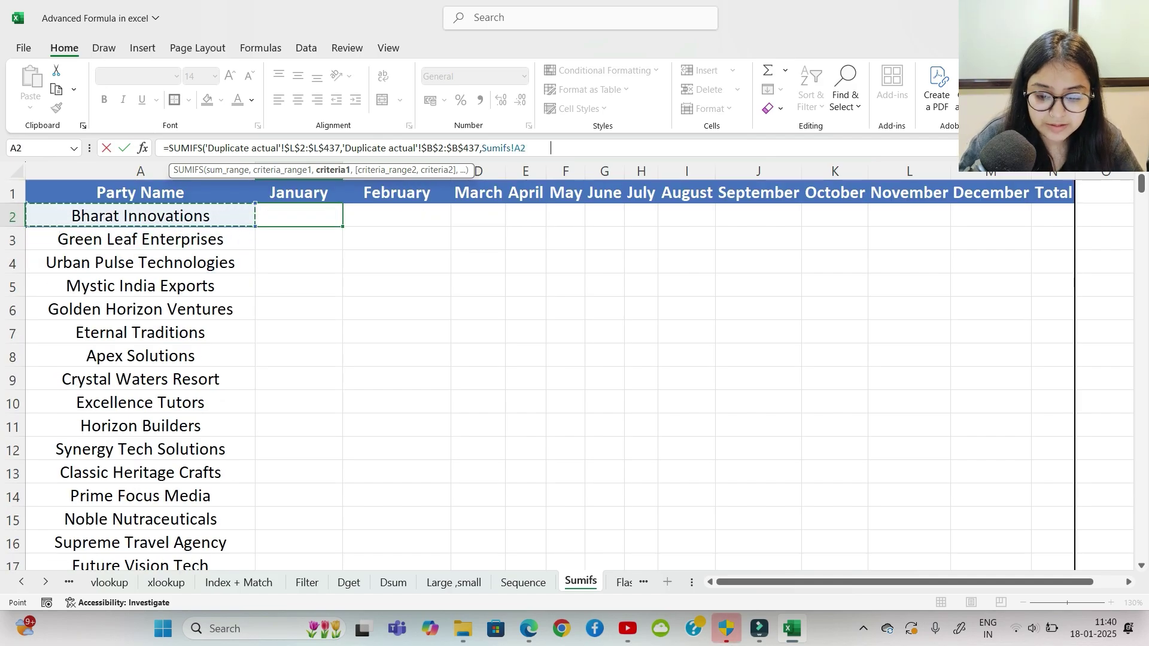
key(ctrl+shift+Down)
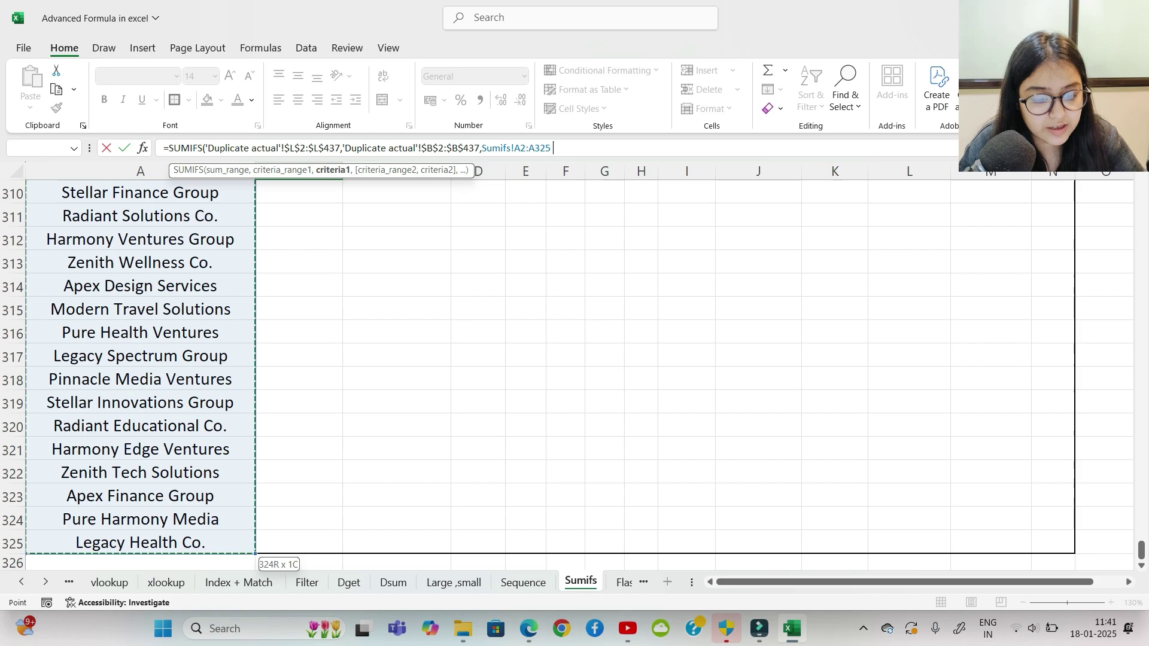
text(,)
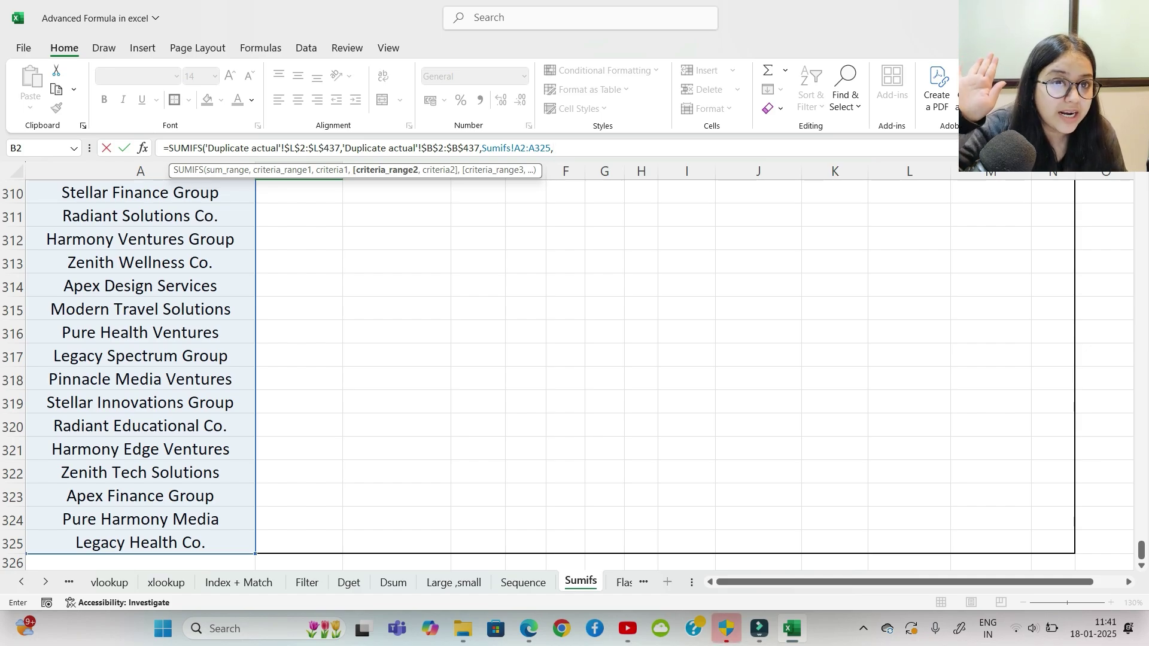
Step: Add 'Duplicate actual'!$C$2:$C$437 as the month criteria range
click(69, 583)
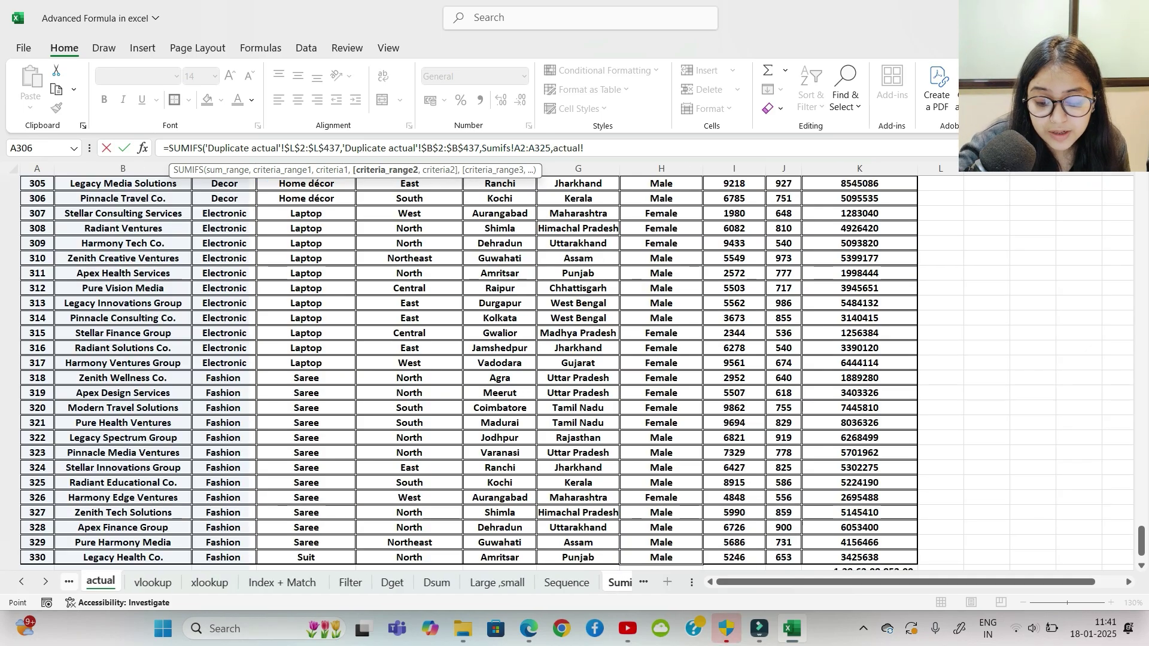
click(69, 582)
click(199, 582)
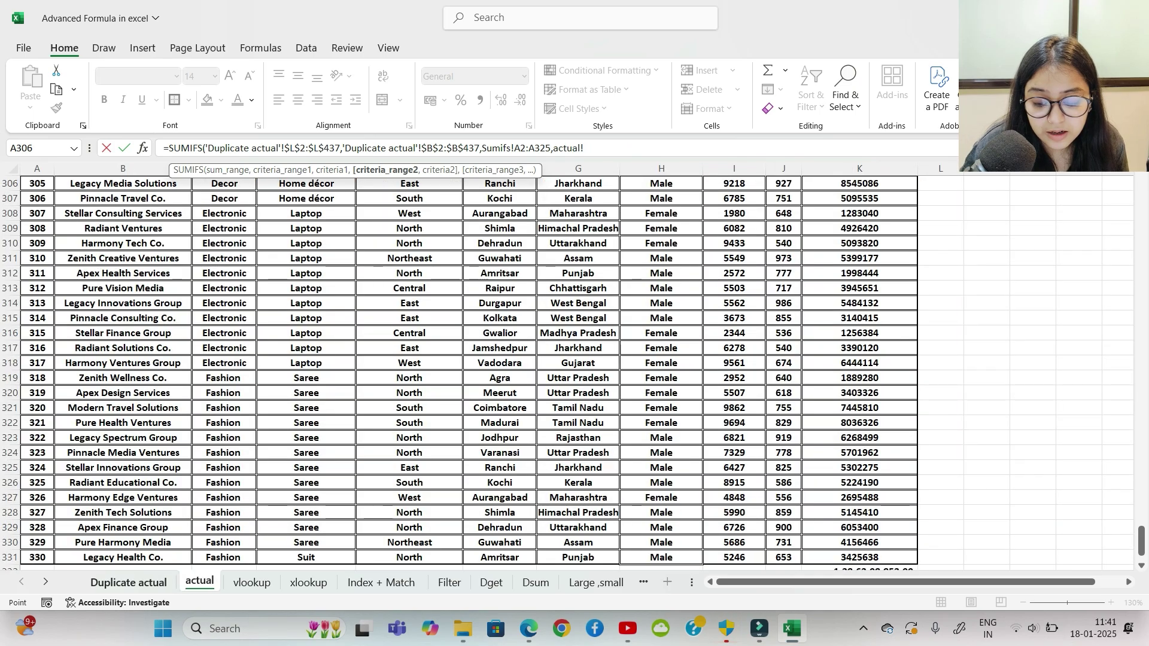
click(129, 581)
drag(1142, 547, 1141, 186)
click(272, 204)
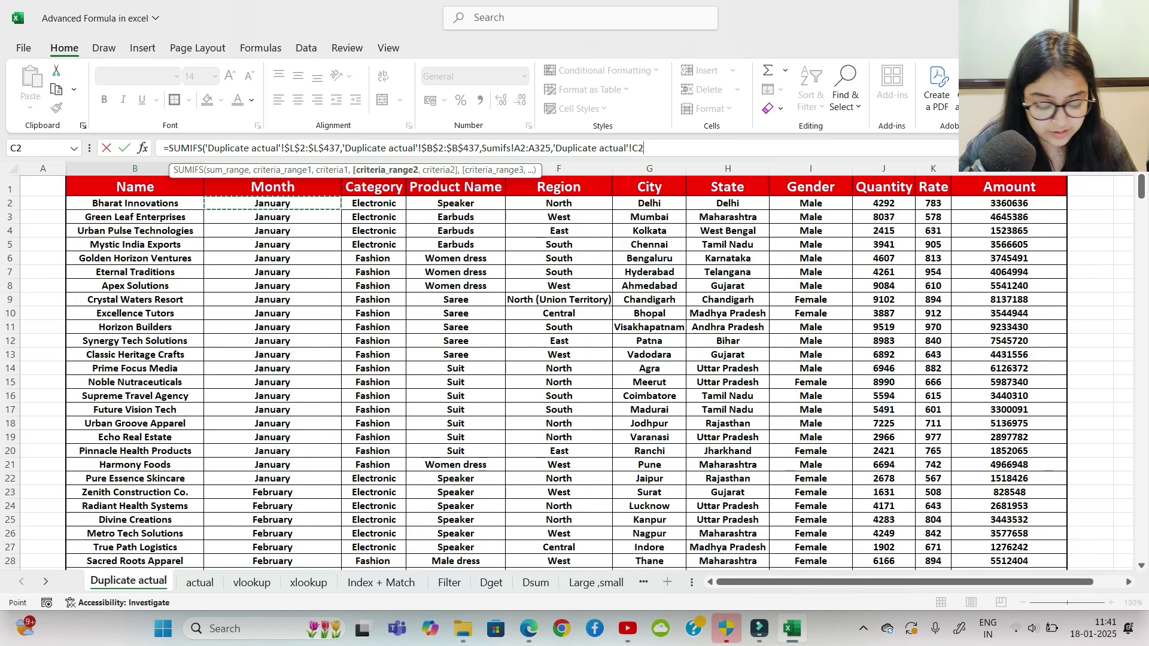
key(ctrl+shift+Down)
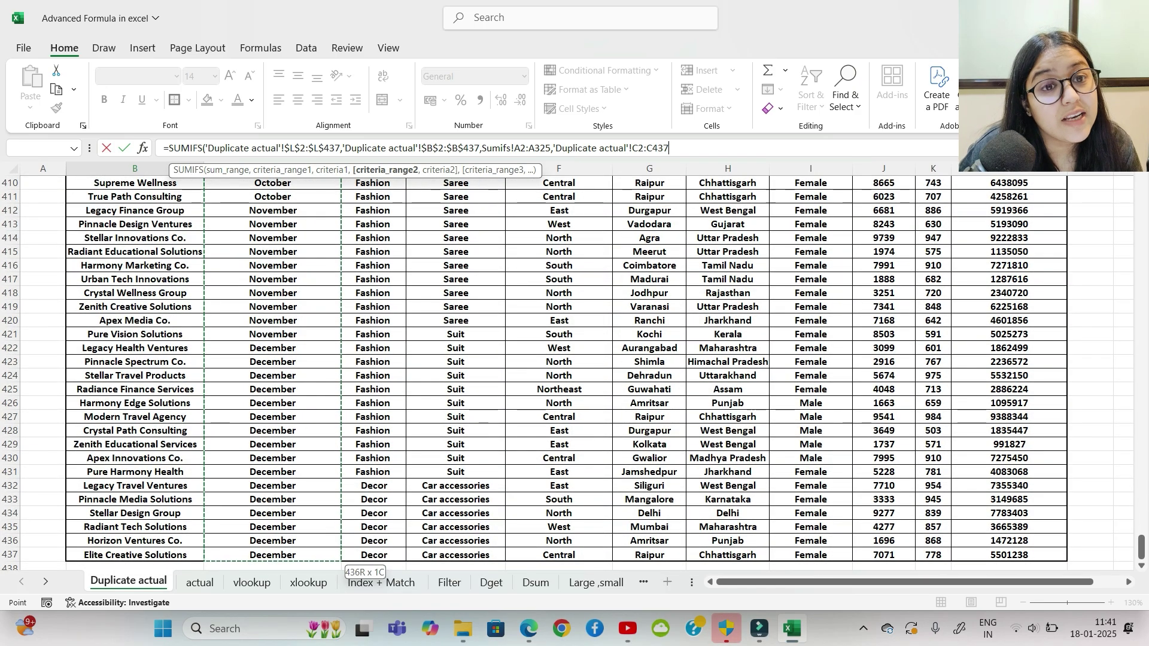
key(F4)
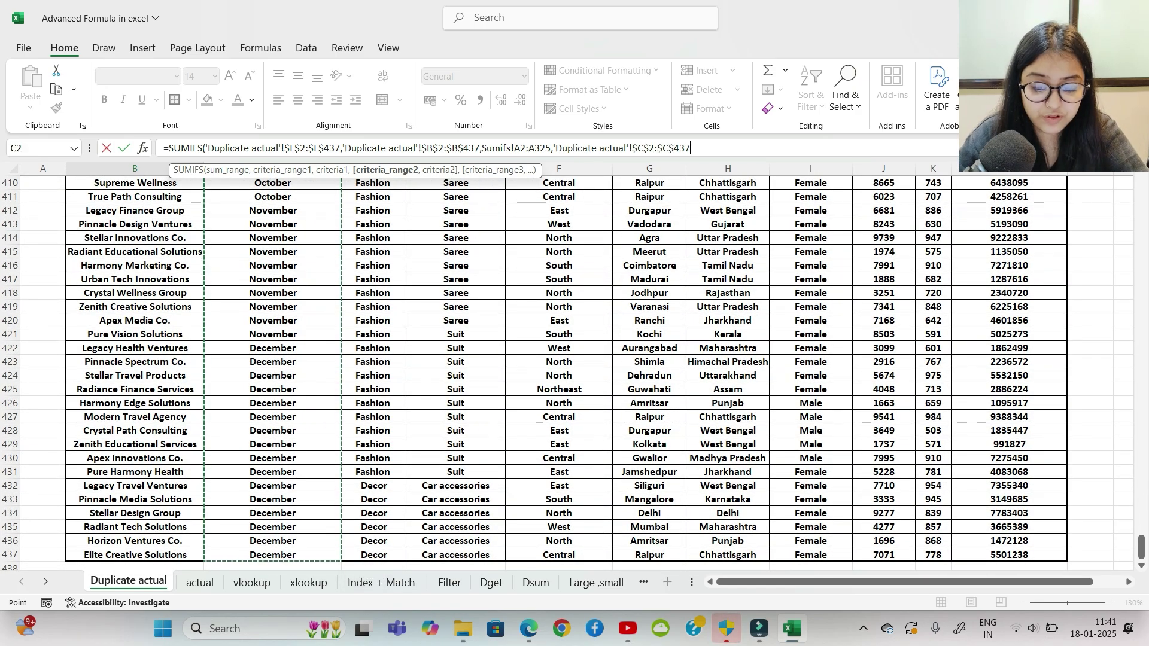
text(,)
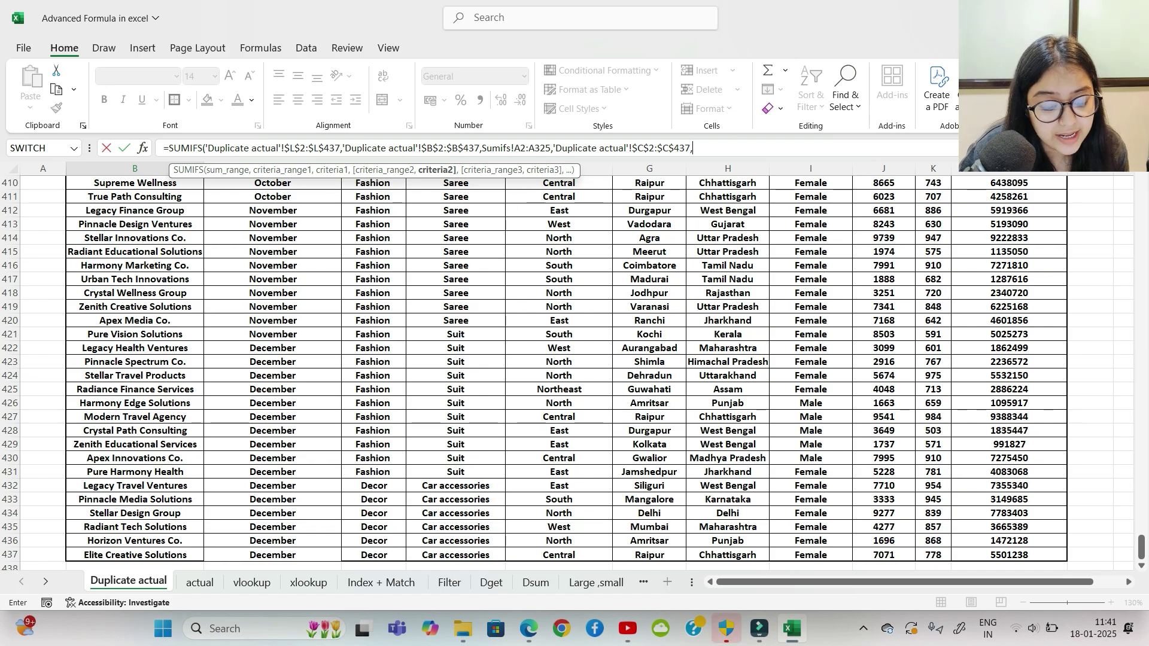
Step: Use month headers Sumifs!B1:M1 as the month criteria and enter the SUMIFS formula
click(583, 582)
click(588, 581)
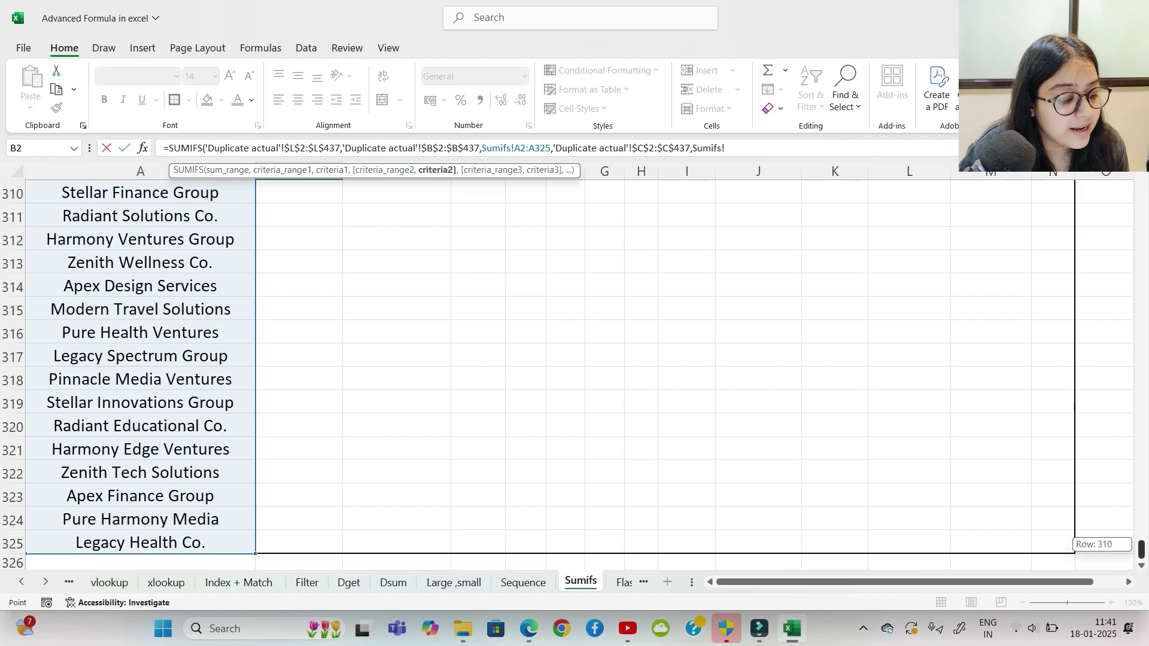
drag(1141, 549, 1141, 186)
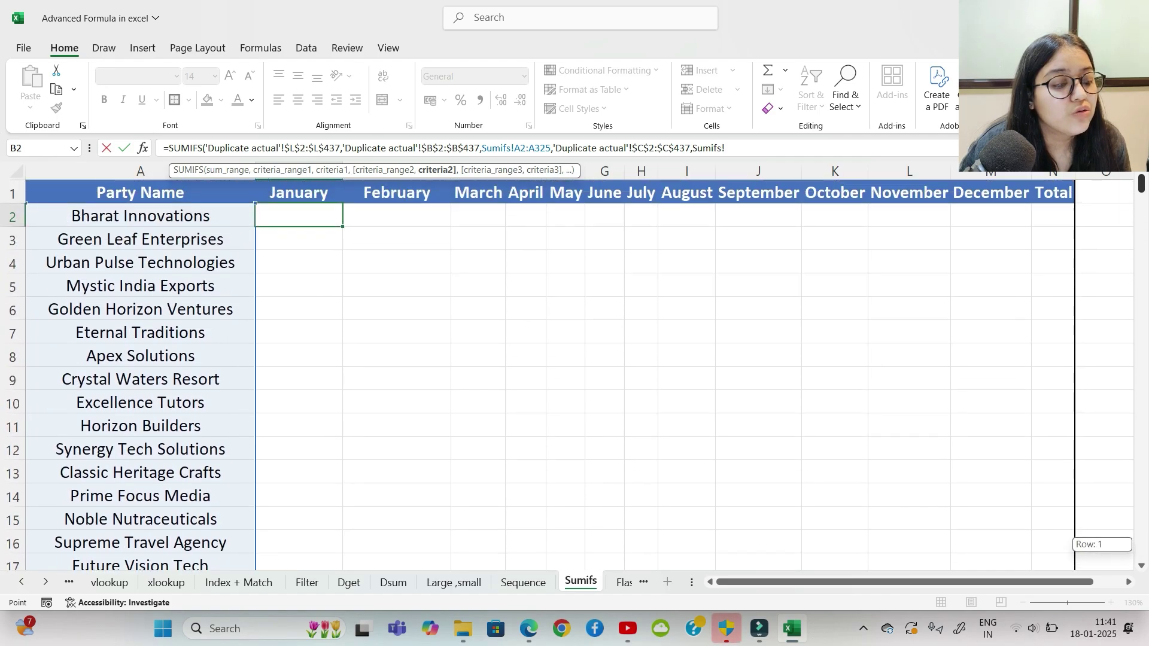
click(299, 193)
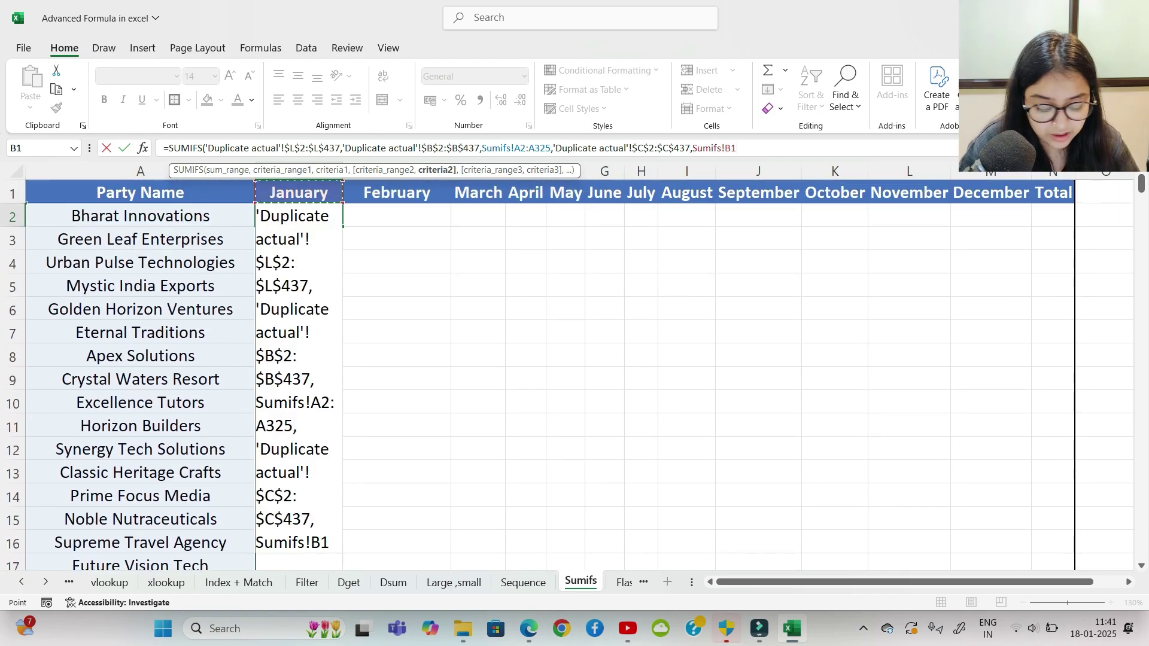
drag(299, 192, 1026, 198)
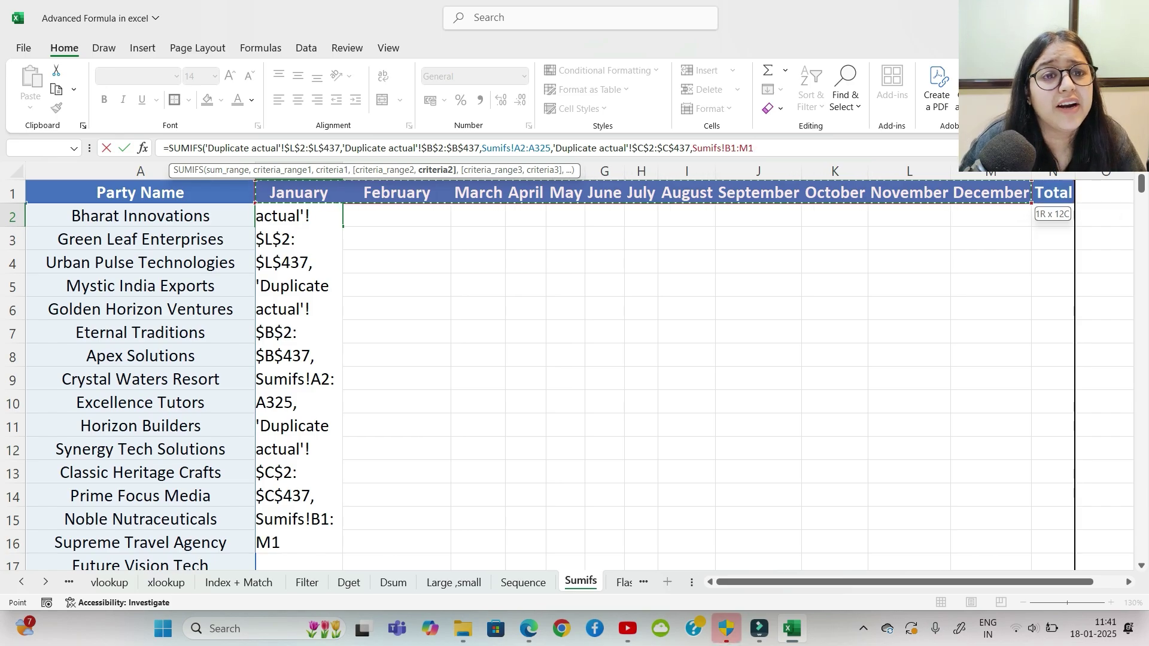
text())
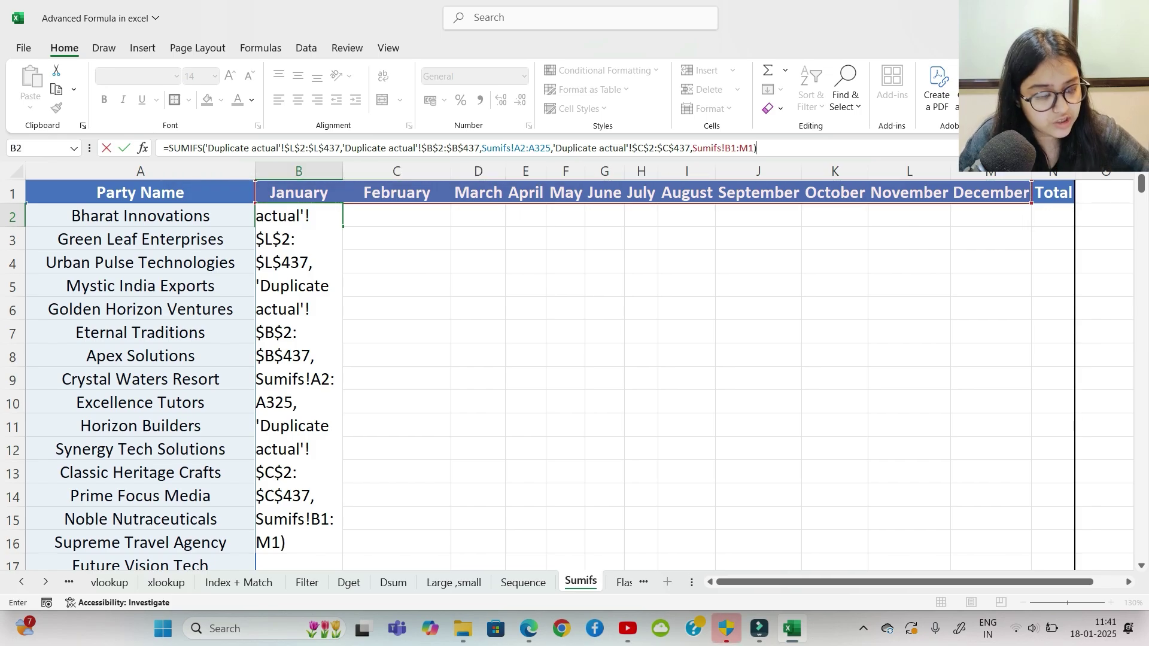
key(Return)
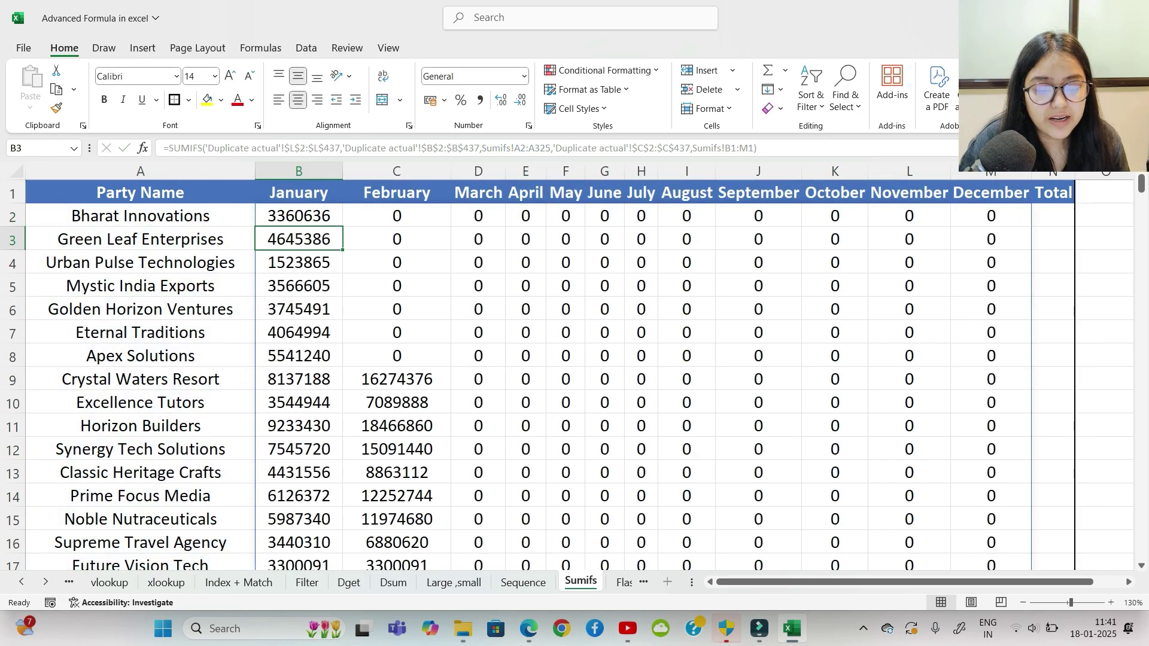
Step: Scroll down and back up through the spilled monthly SUMIFS totals
scroll(574, 375, down, 5)
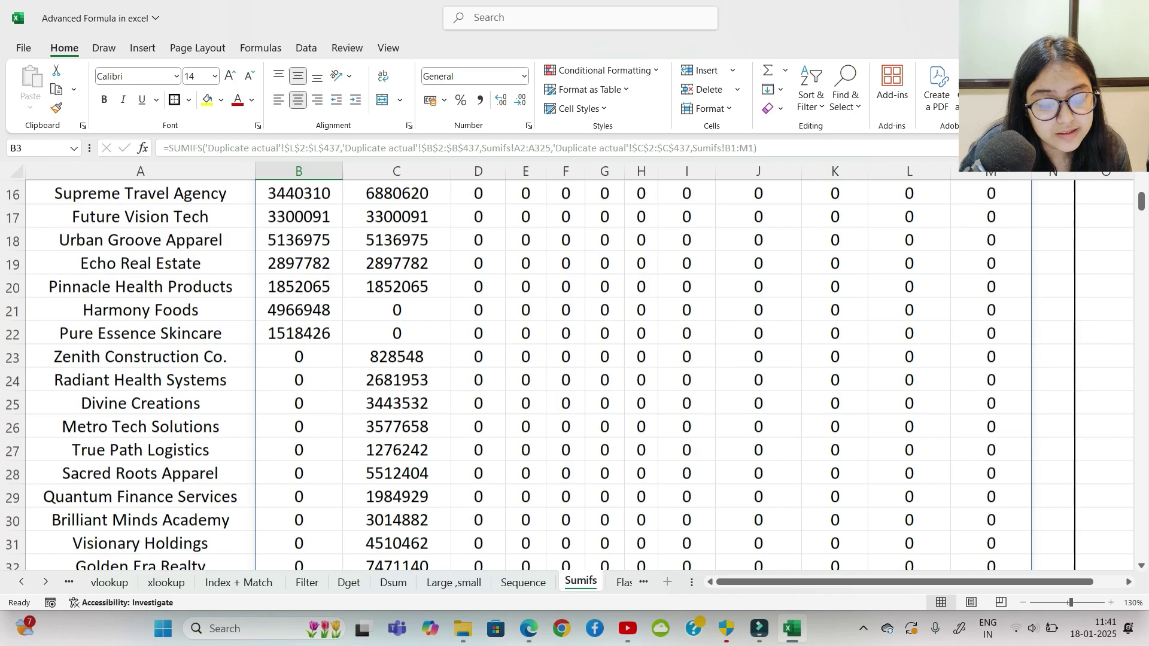
scroll(575, 375, down, 8)
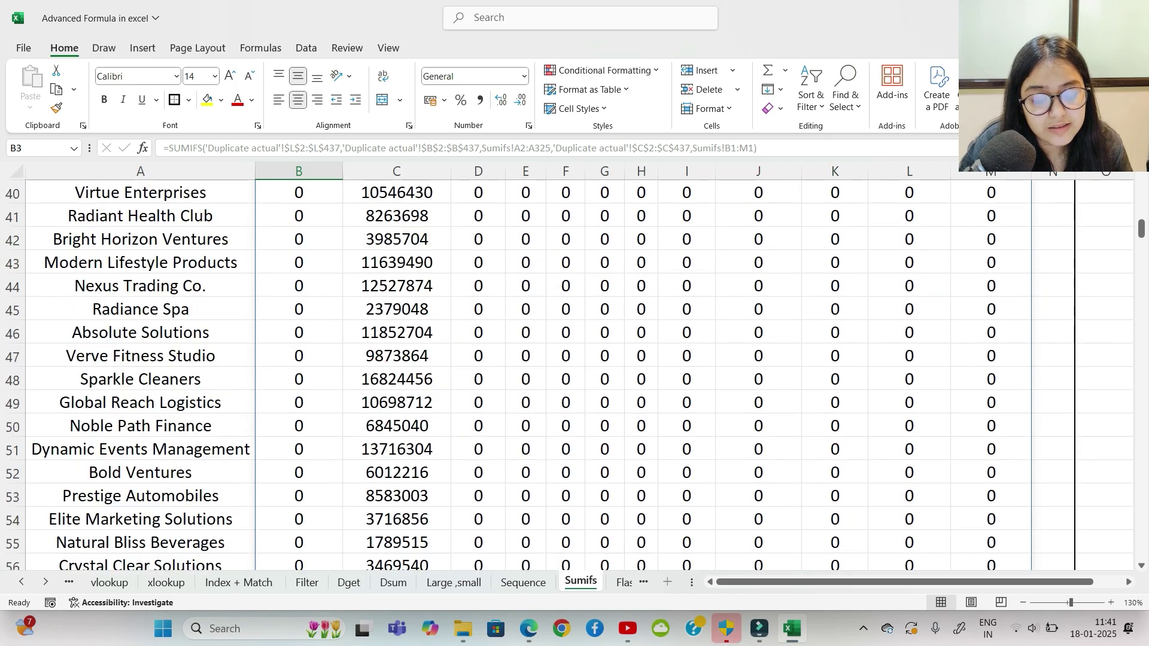
scroll(574, 376, down, 18)
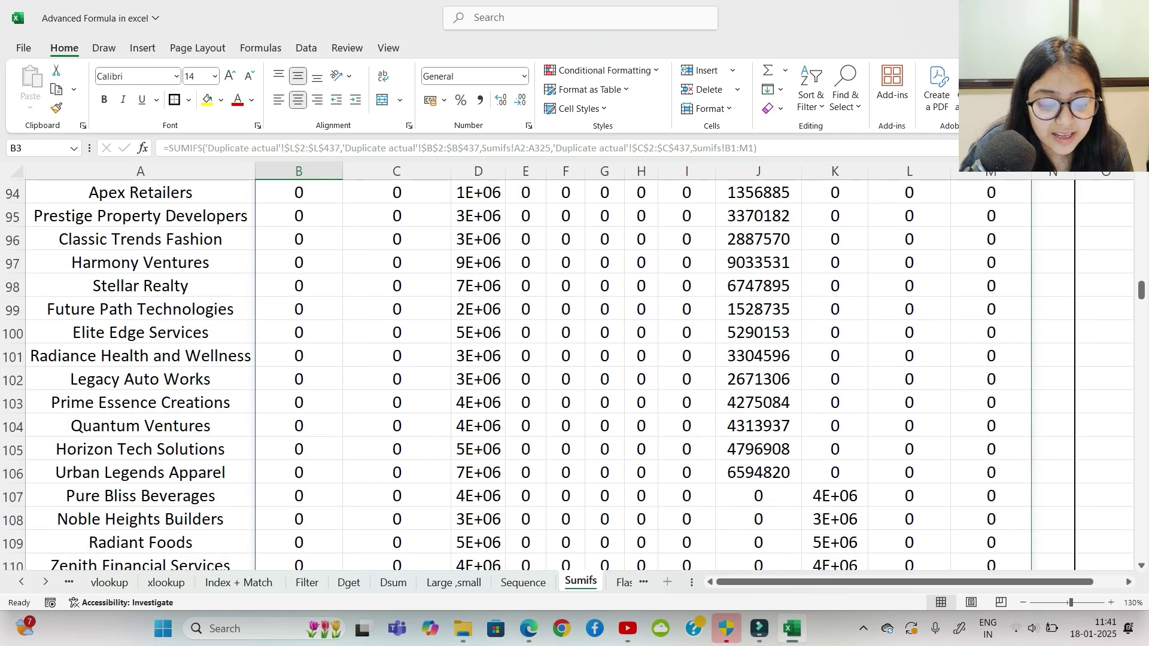
scroll(574, 375, down, 7)
scroll(575, 375, up, 4)
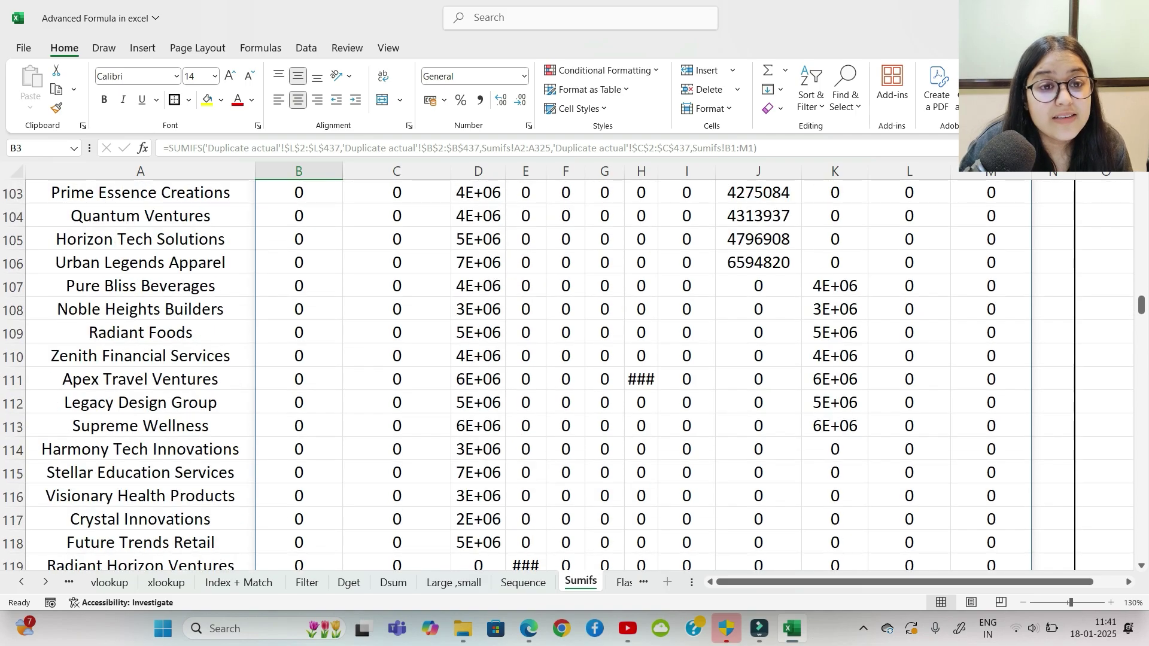
scroll(574, 375, up, 11)
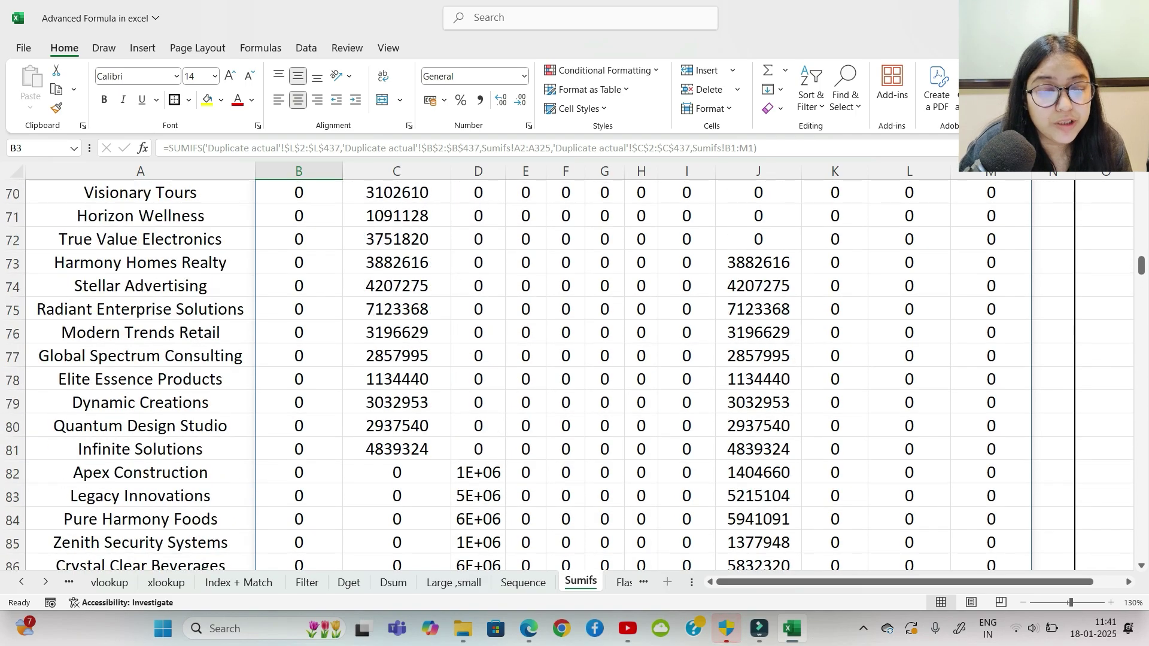
scroll(574, 375, up, 12)
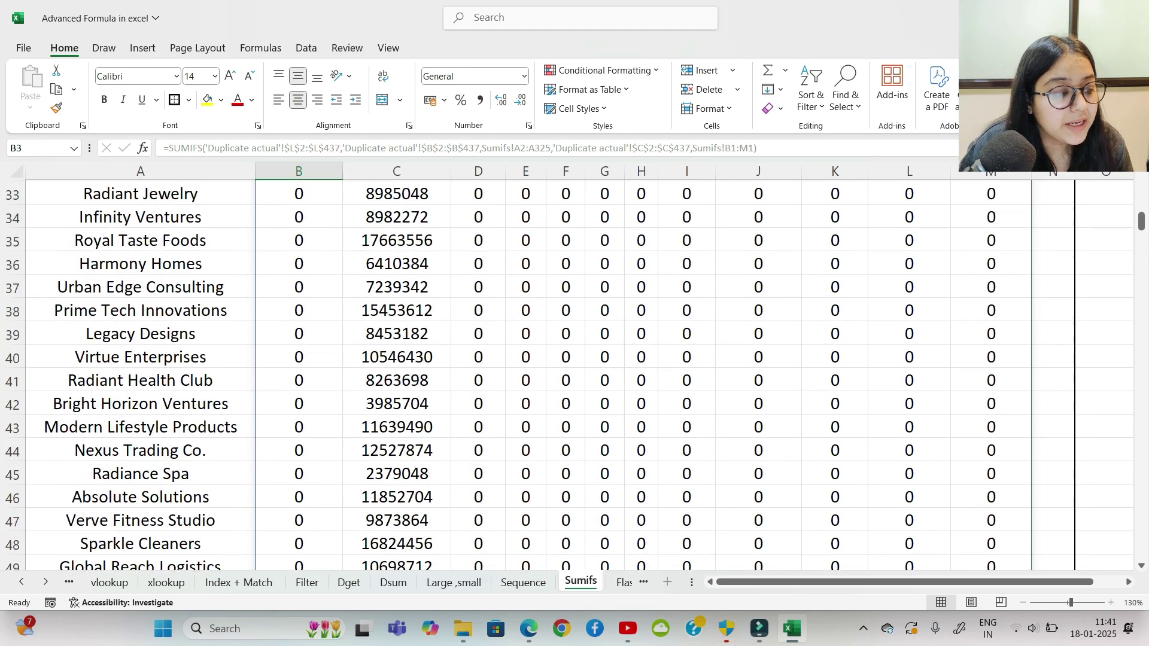
scroll(575, 375, up, 10)
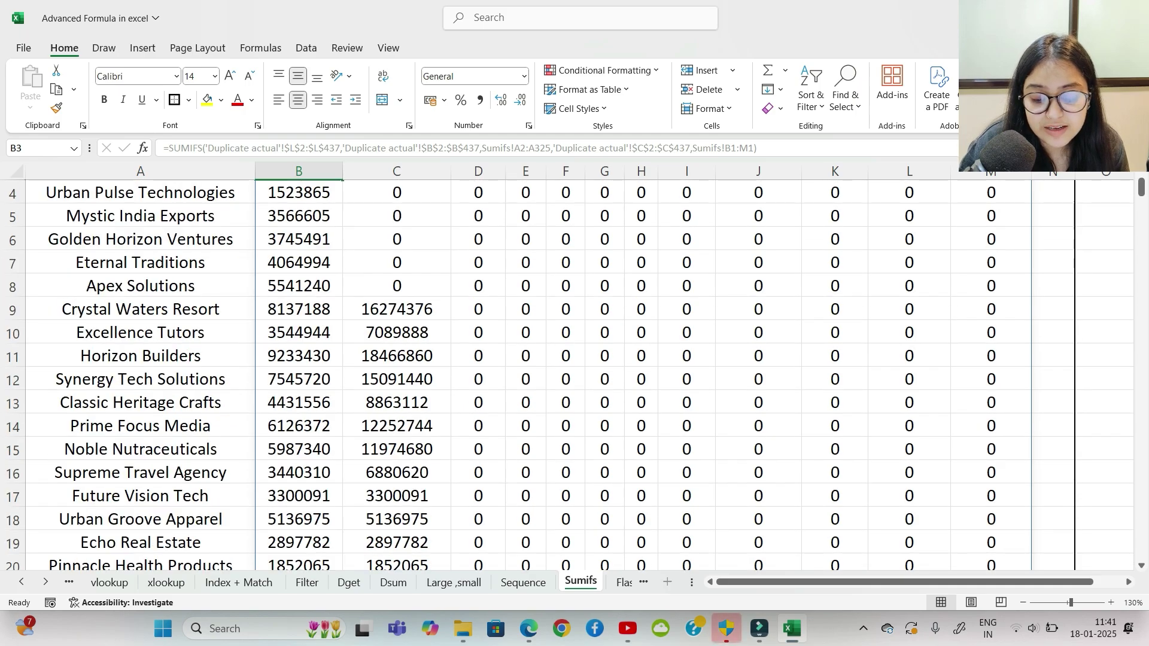
Step: Bring up the Duplicate actual source sheet scrolled to the top
click(68, 582)
click(69, 583)
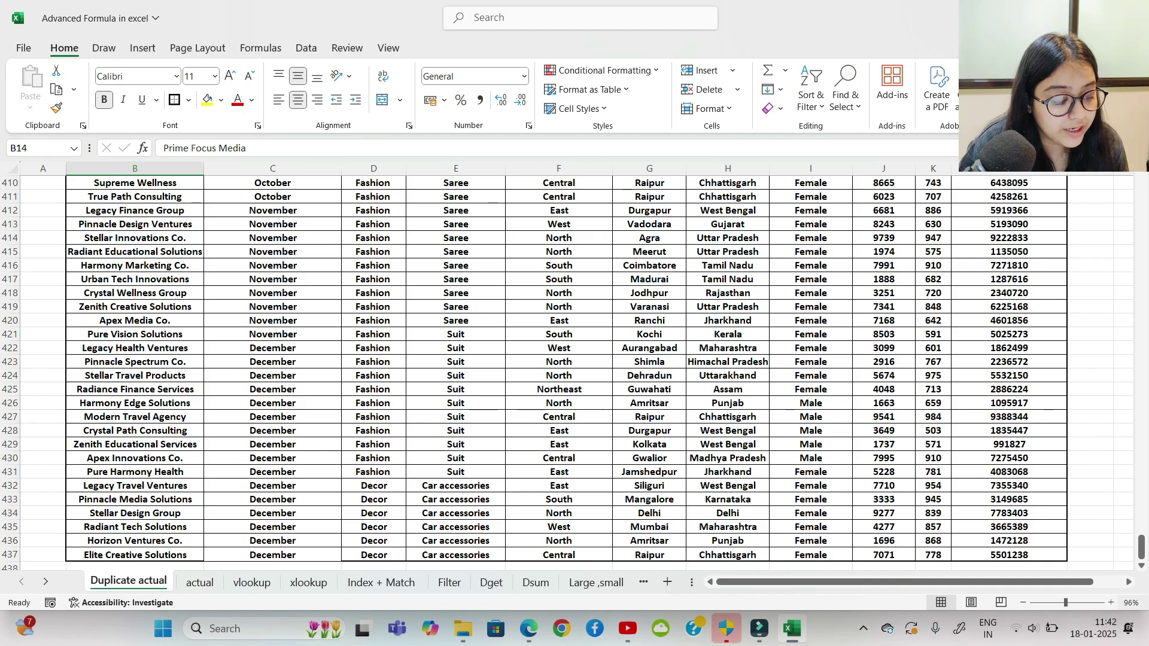
drag(1142, 546, 1142, 187)
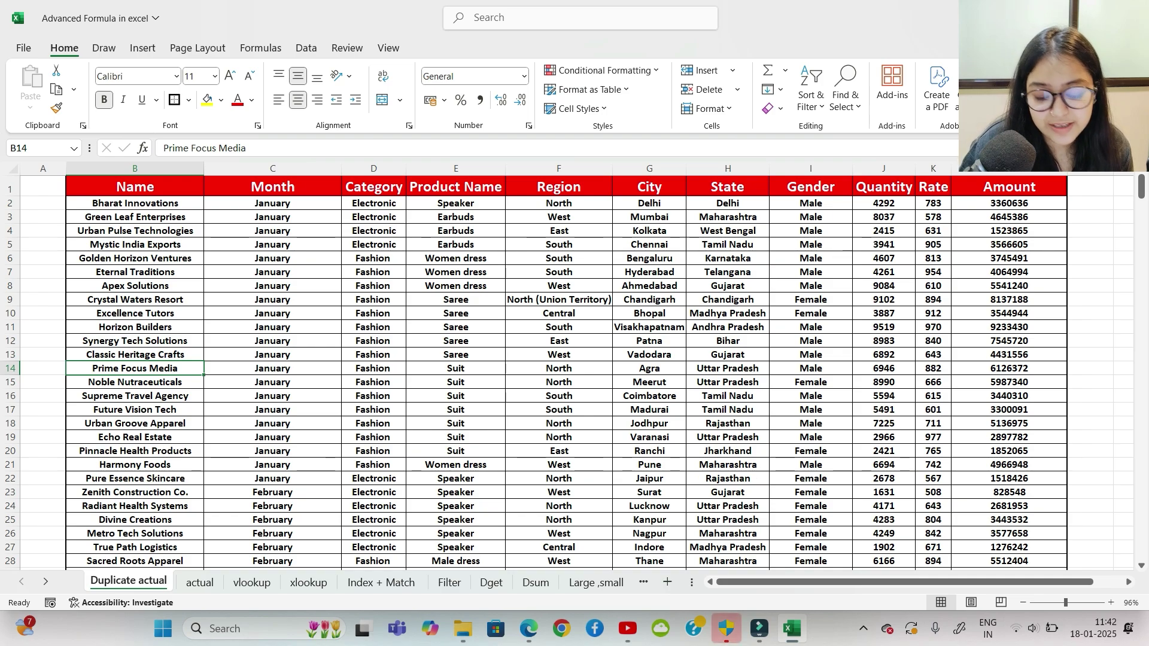
Step: Go to the Flashfill sheet, scroll back to the top-left, and select cell C5
click(597, 583)
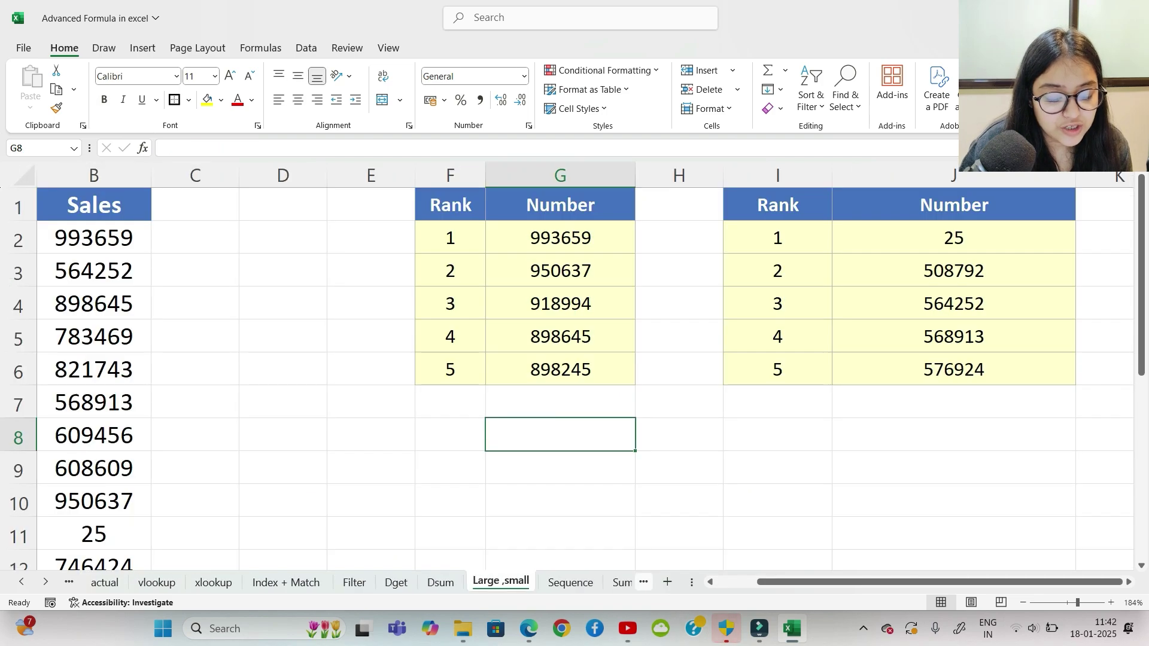
click(643, 582)
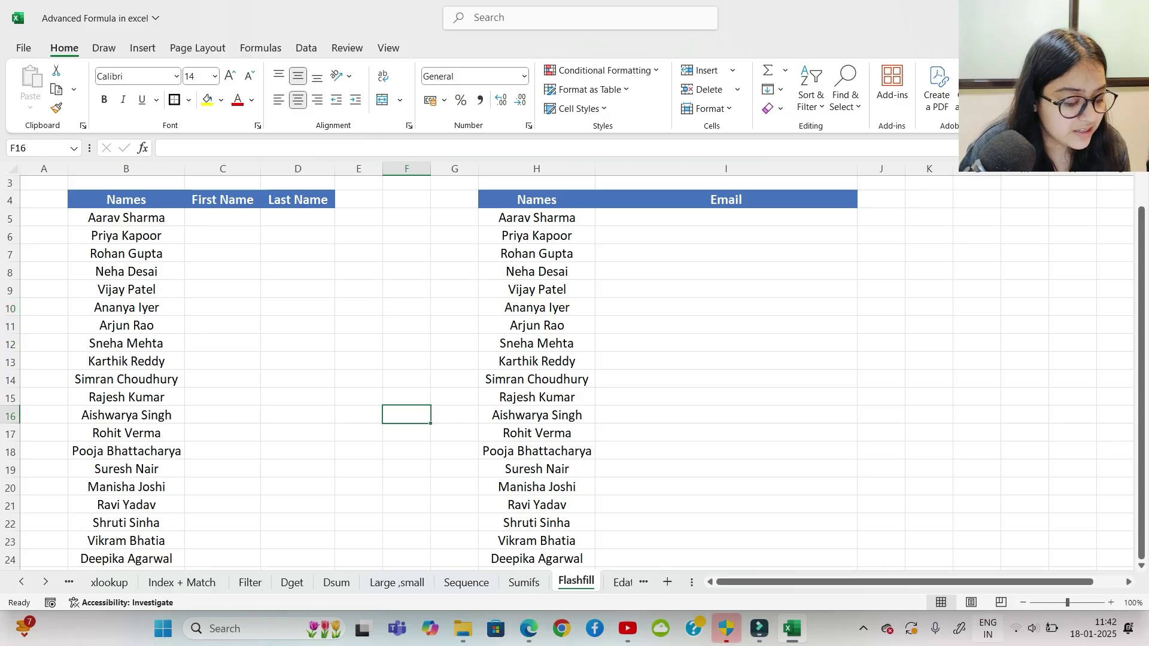
scroll(567, 367, up, 5)
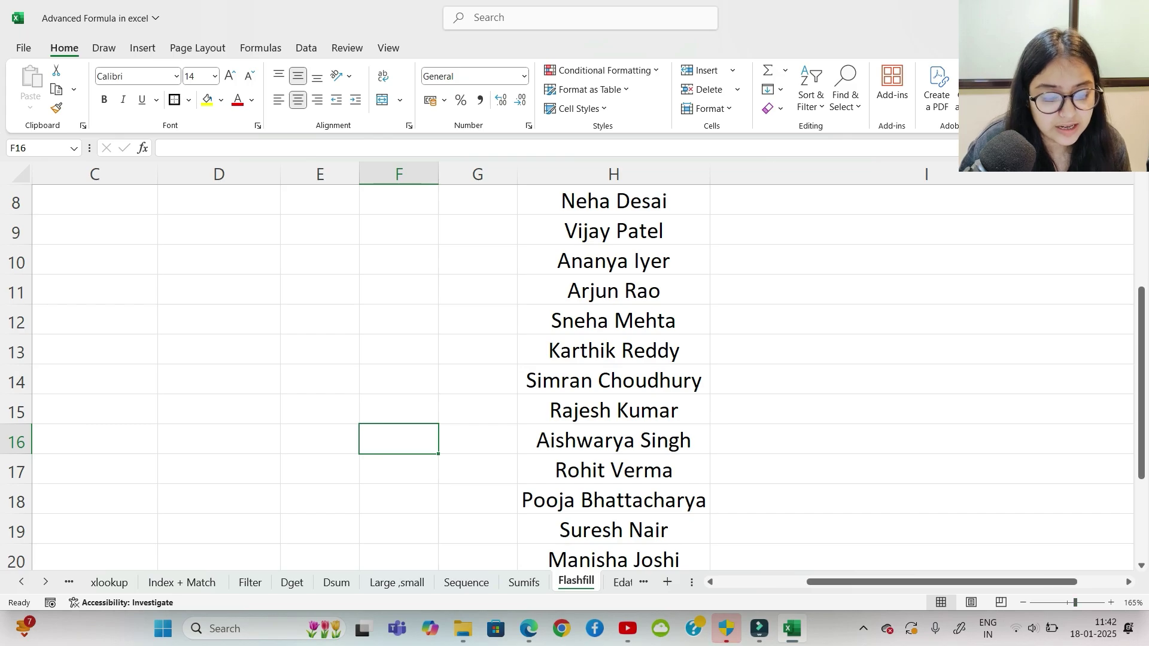
scroll(574, 371, left, 2)
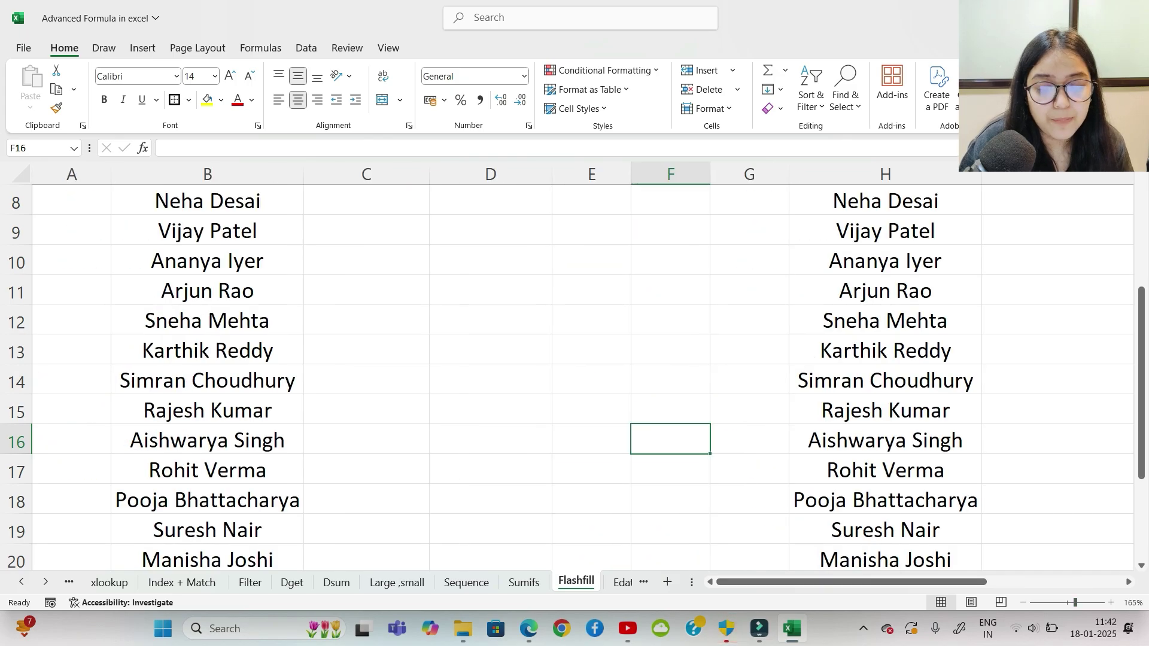
scroll(574, 371, up, 3)
click(366, 308)
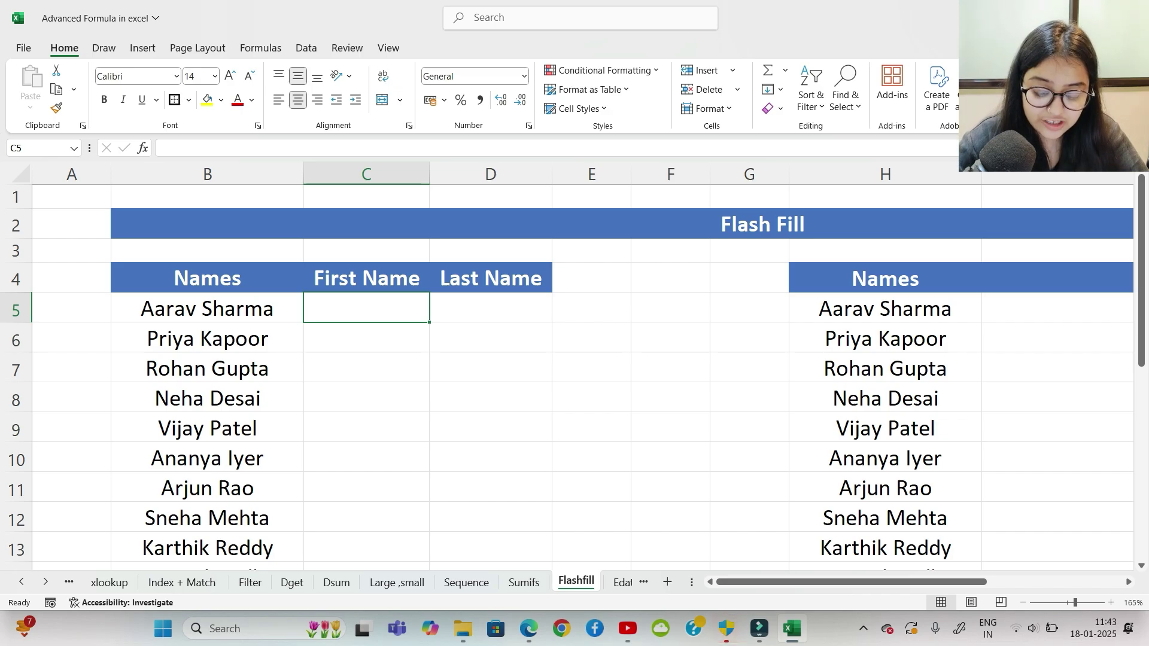
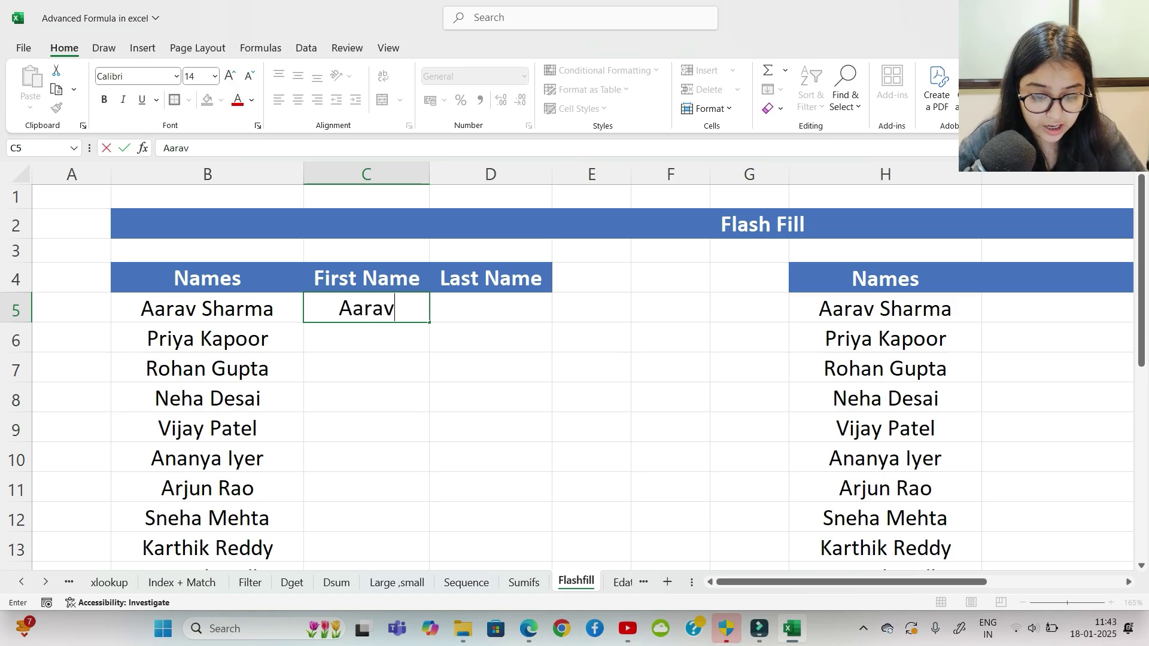
Step: Type the first person's first name in C5 and last name in D5 as the example
key(Tab)
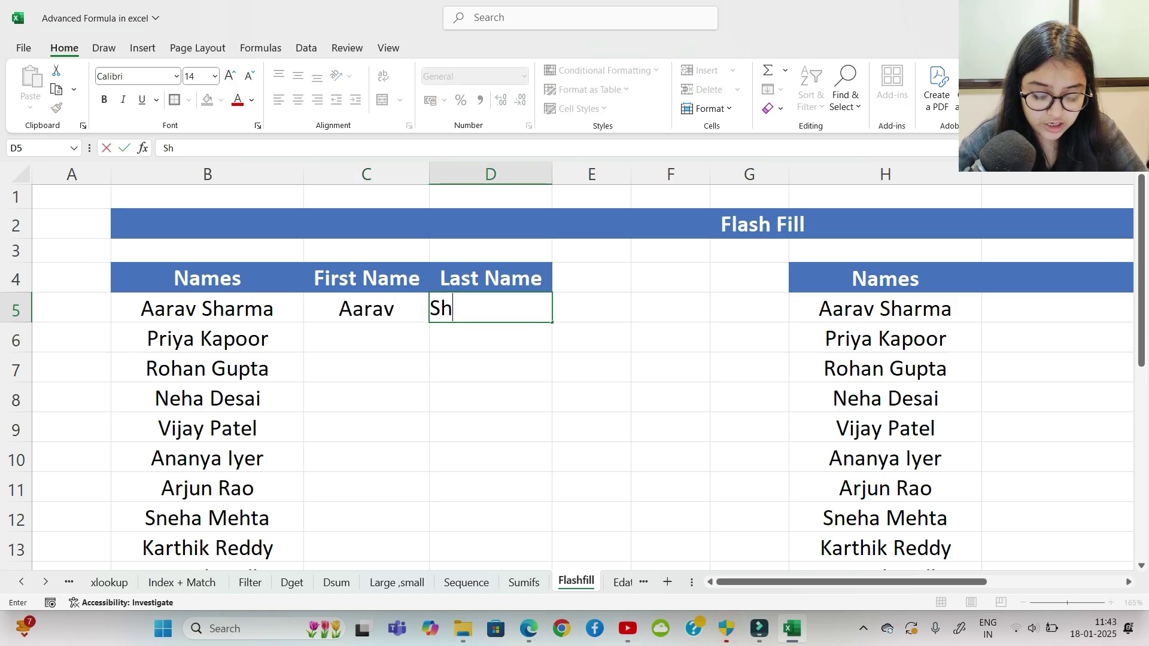
key(Return)
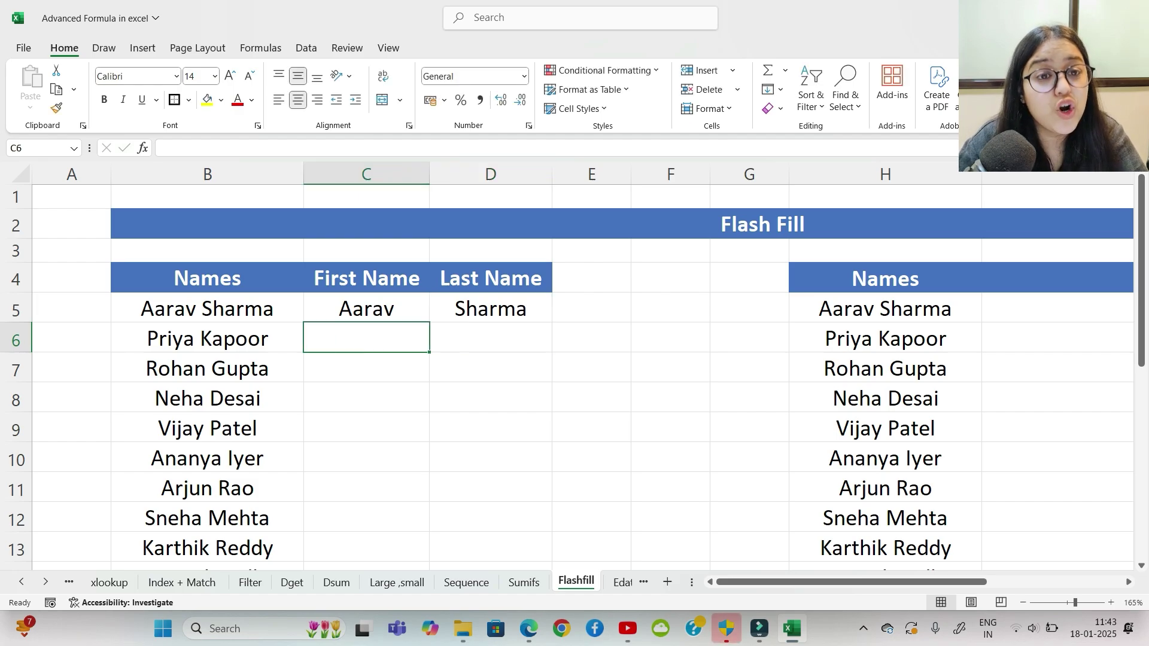
Step: Flash Fill the remaining First Name and Last Name cells with Ctrl+E
text(E)
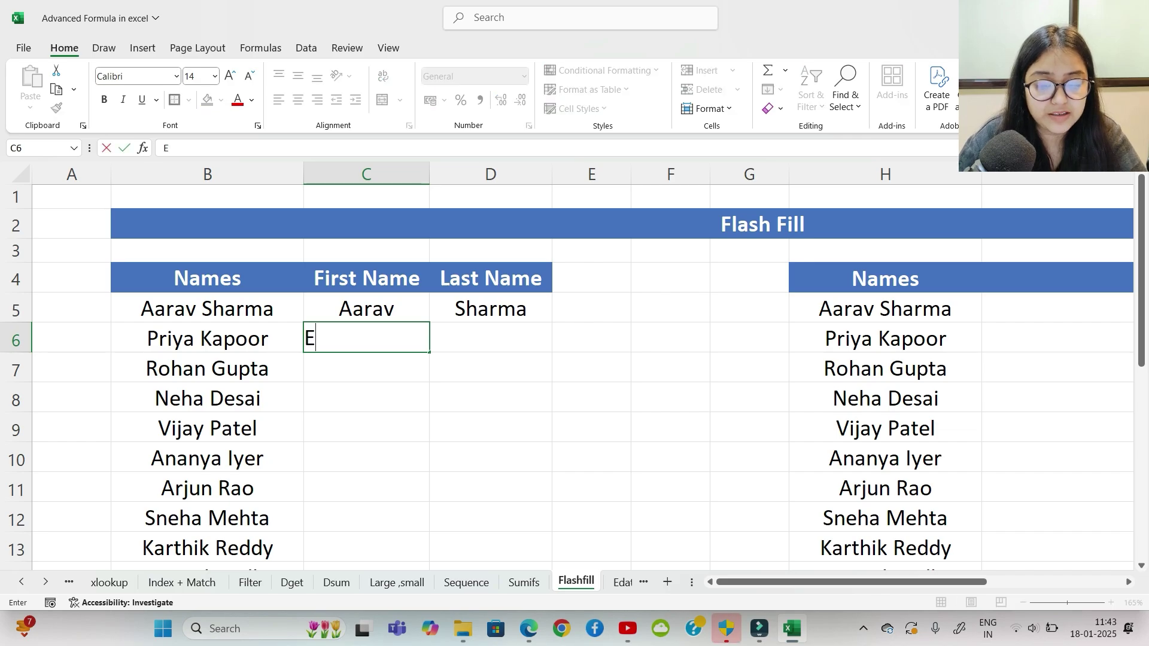
key(BackSpace)
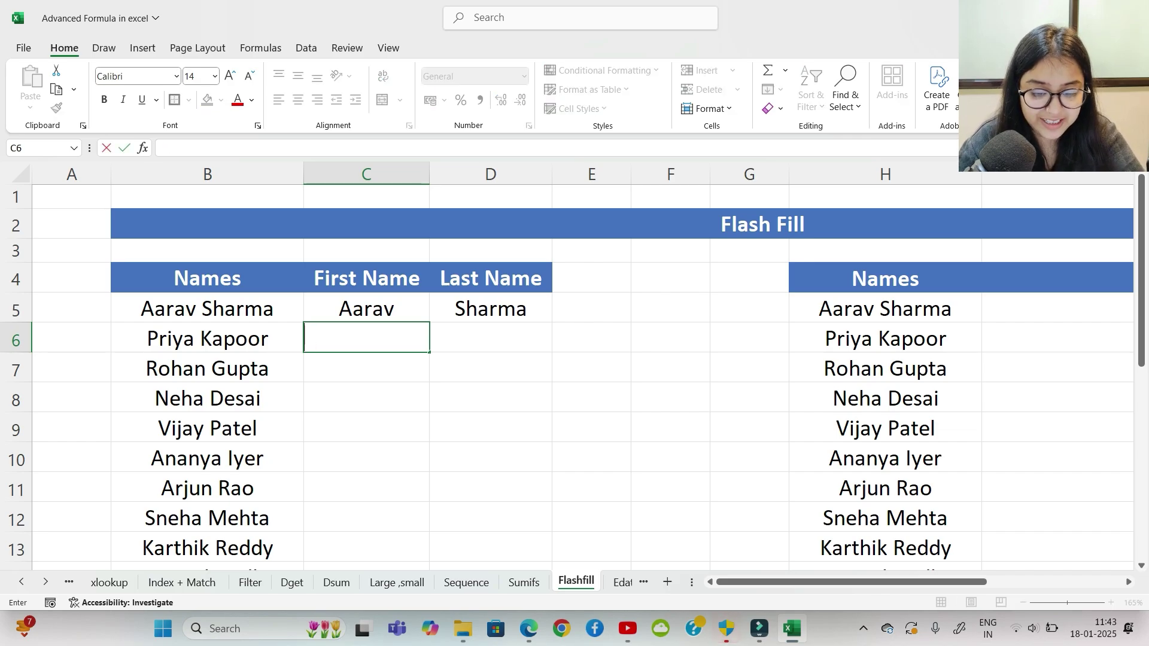
key(Return)
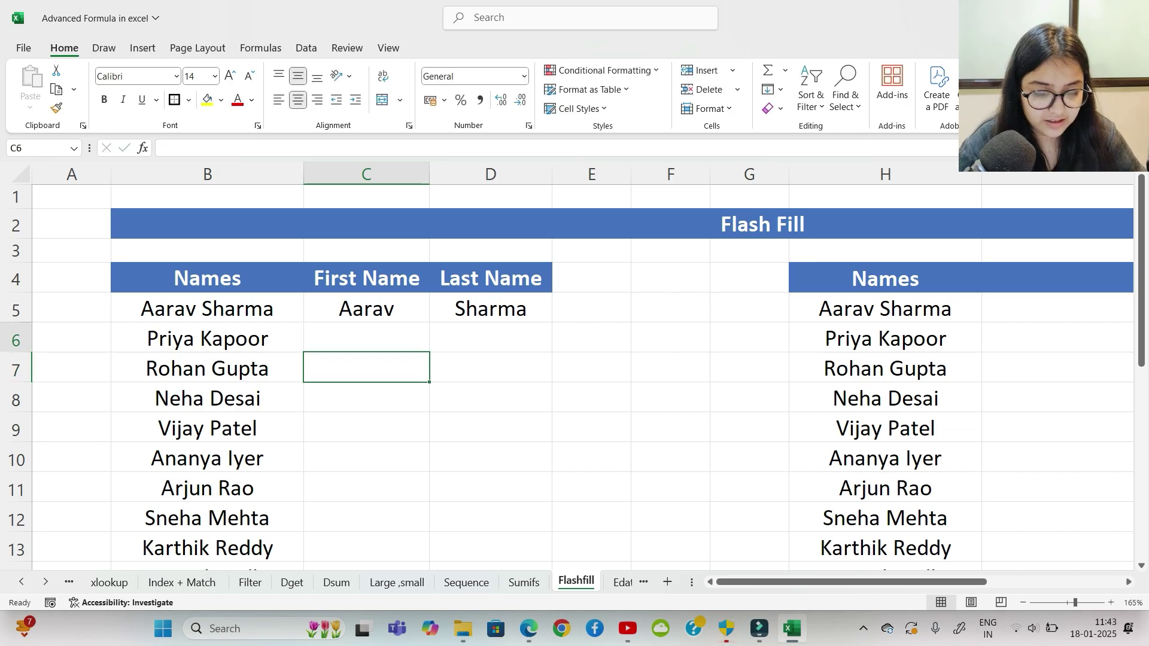
key(Up)
key(ctrl+e)
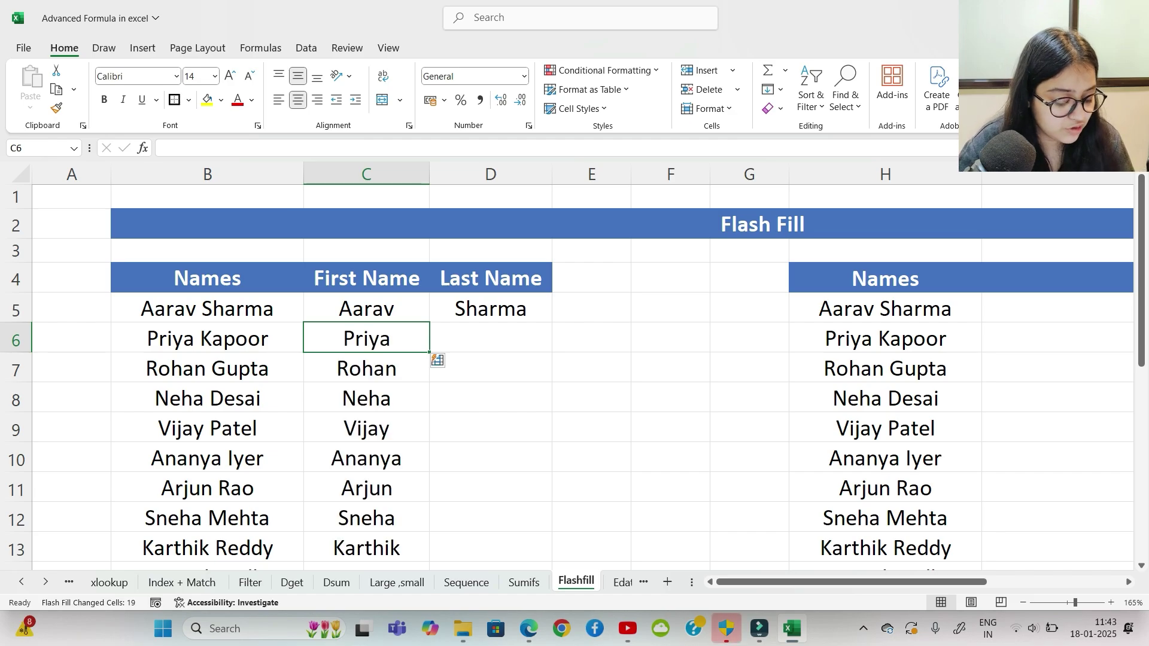
click(490, 338)
key(ctrl+e)
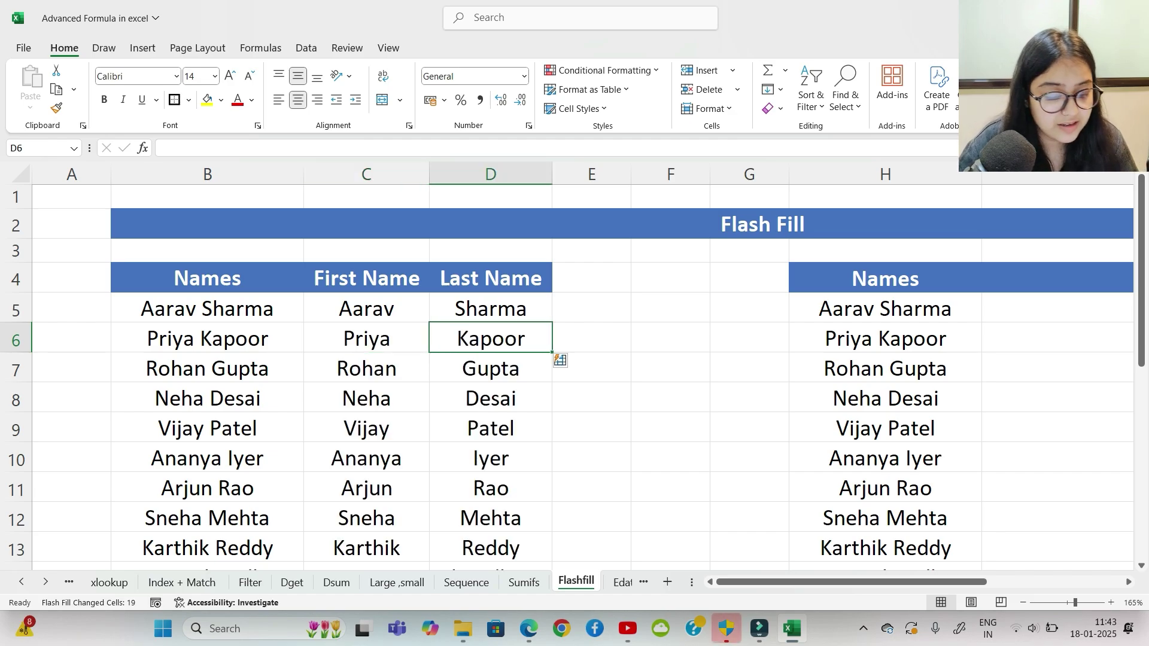
Step: Move across to the Email column and select its first cell, I5
click(671, 338)
click(886, 339)
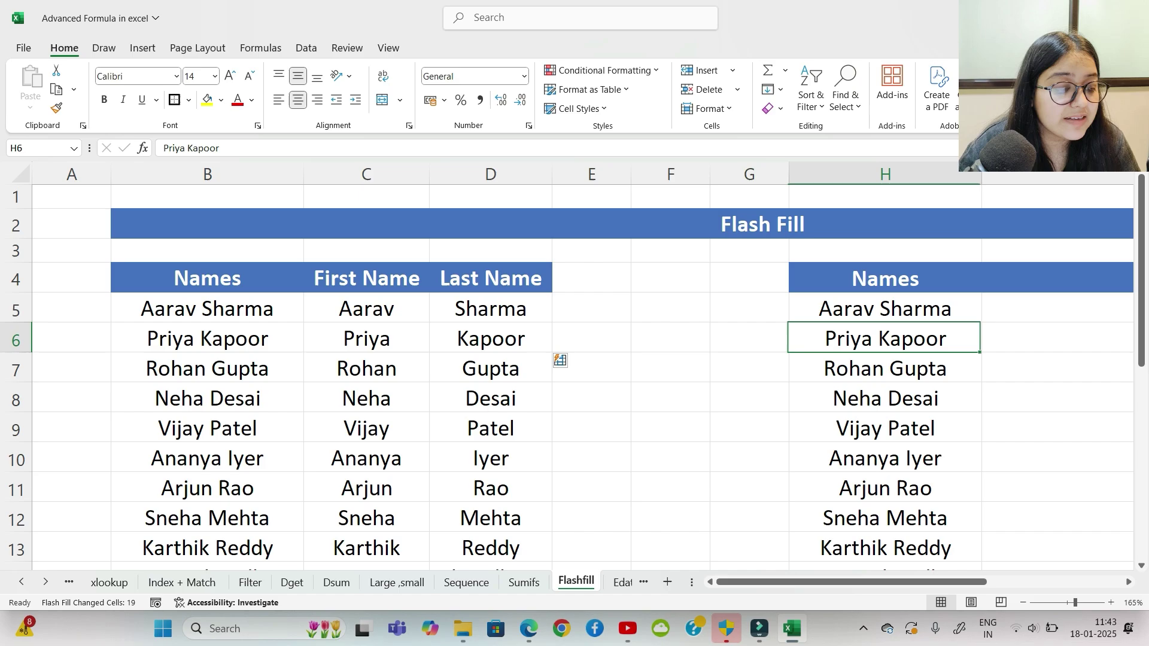
click(1054, 338)
click(1054, 308)
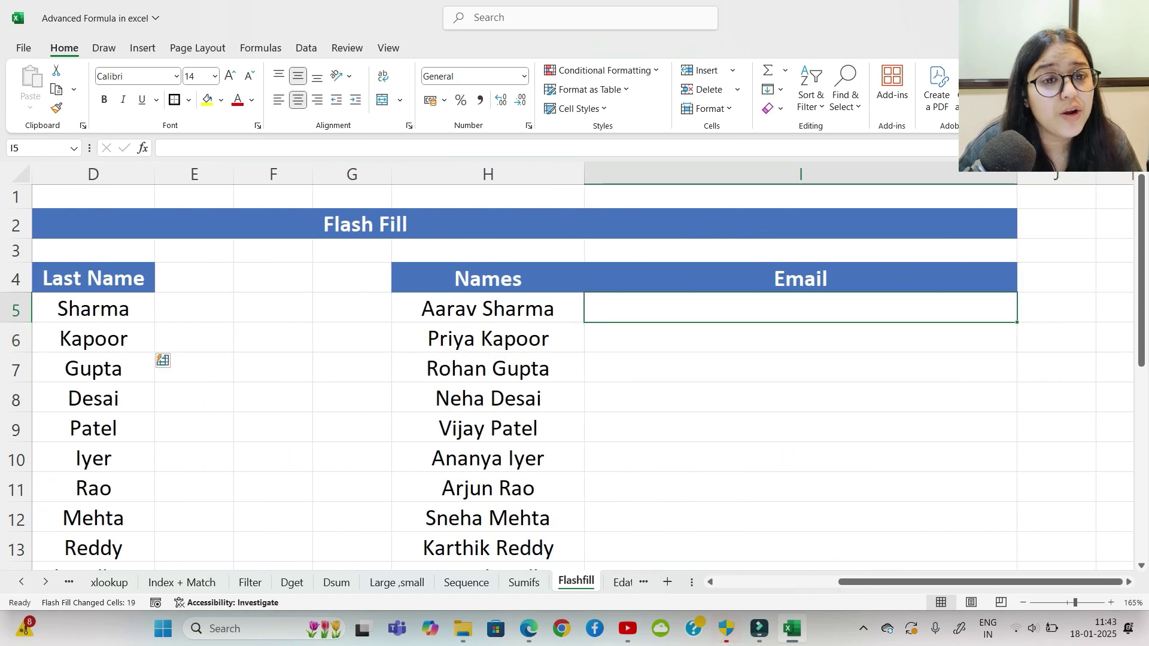
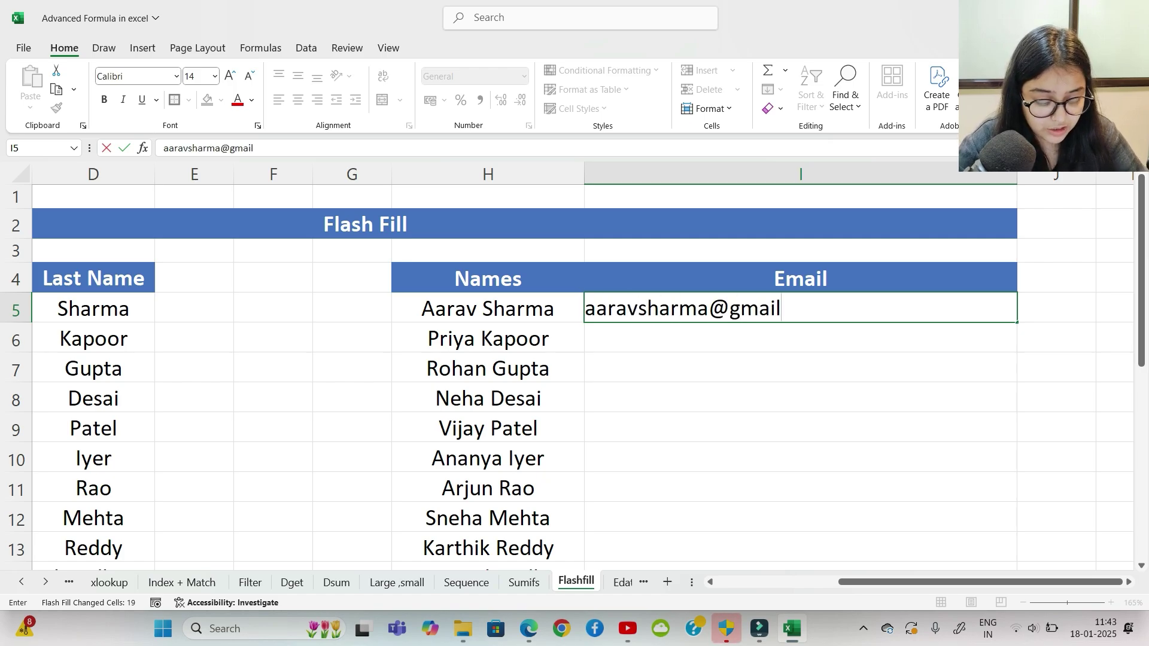
key(Return)
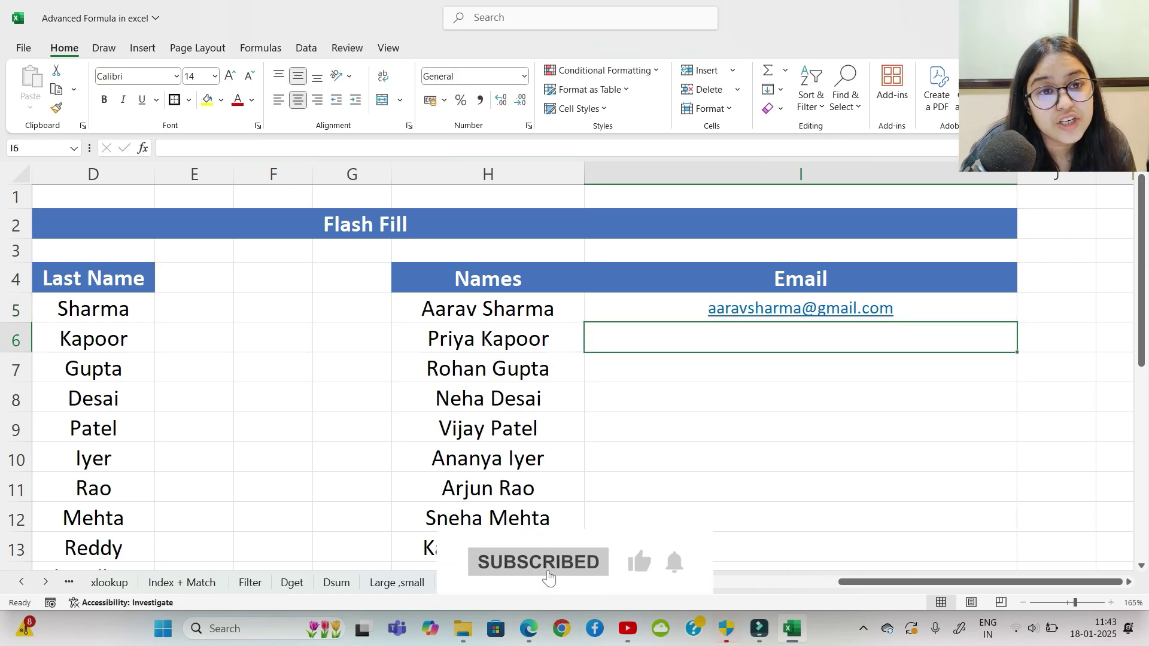
key(ctrl+e)
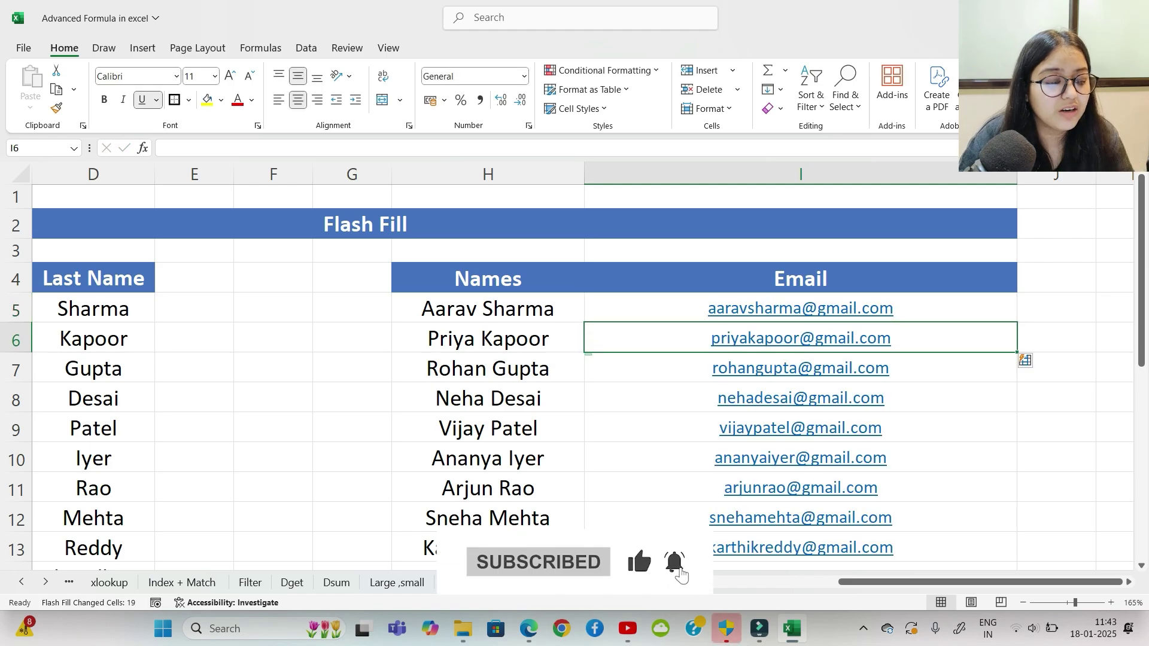
scroll(575, 372, down, 3)
scroll(575, 371, down, 5)
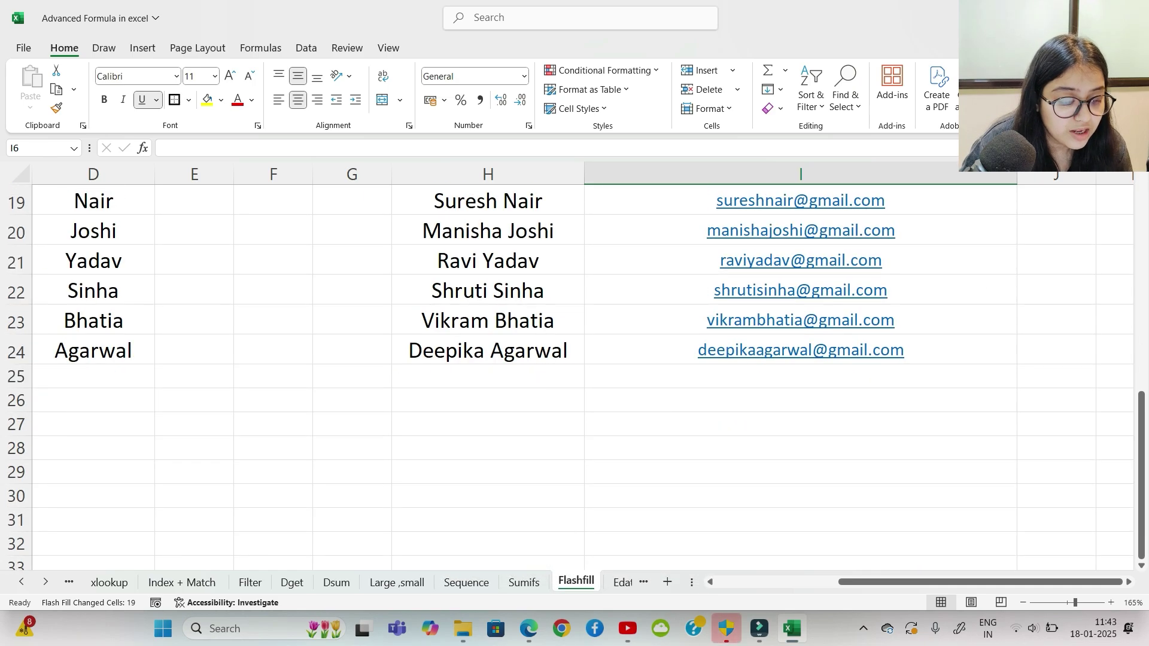
scroll(574, 371, up, 5)
scroll(574, 371, up, 3)
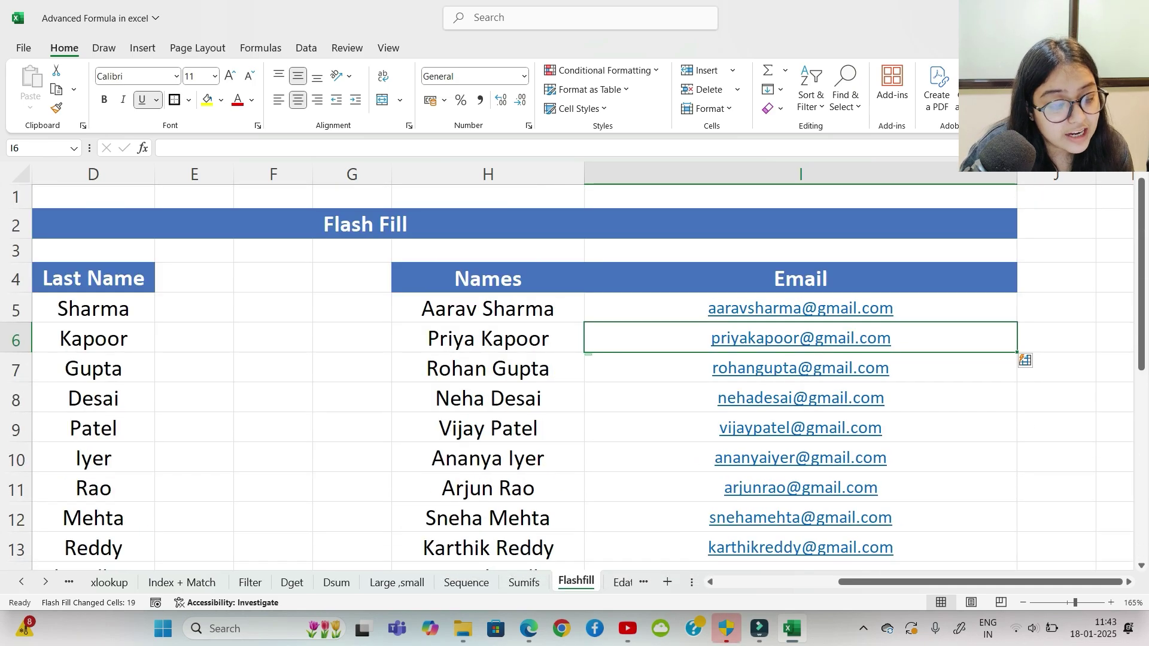
scroll(575, 371, left, 3)
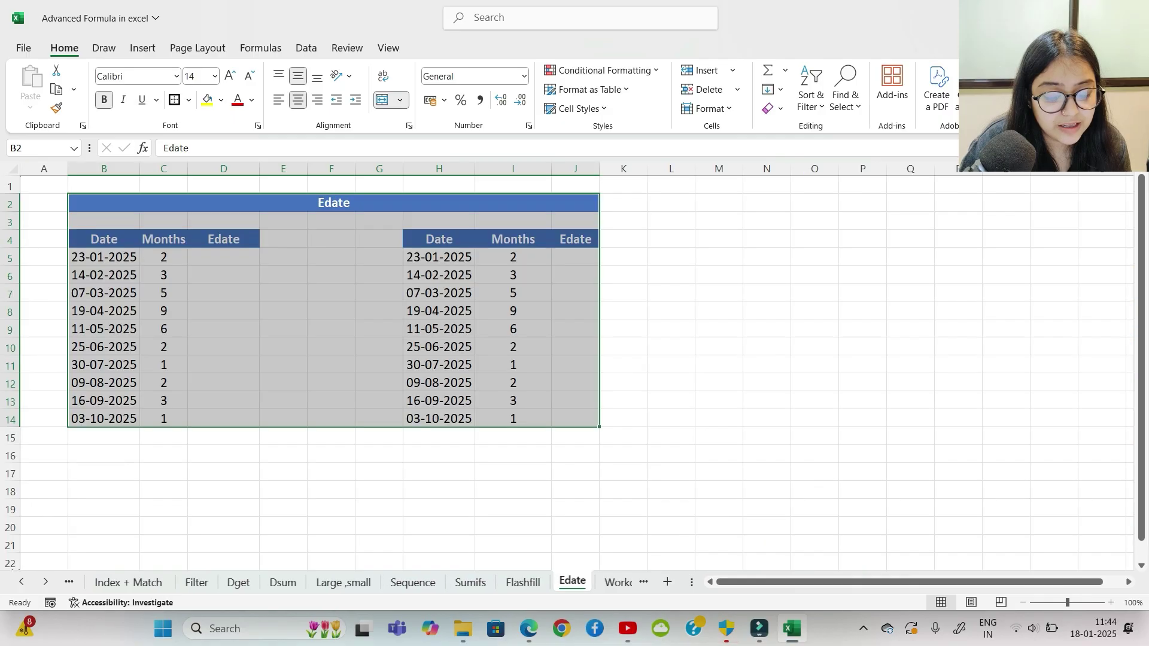
Step: On the Edate sheet, check the first Date in B5 and months in C5, then select D5
click(332, 473)
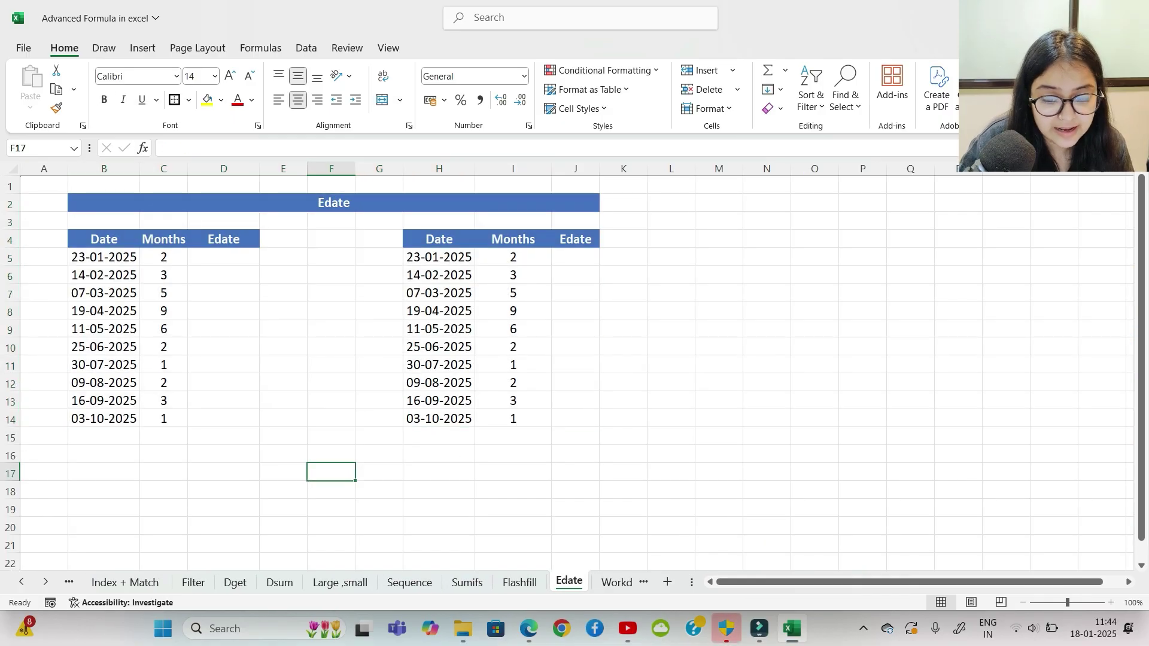
scroll(331, 474, up, 1)
scroll(567, 366, up, 1)
click(134, 262)
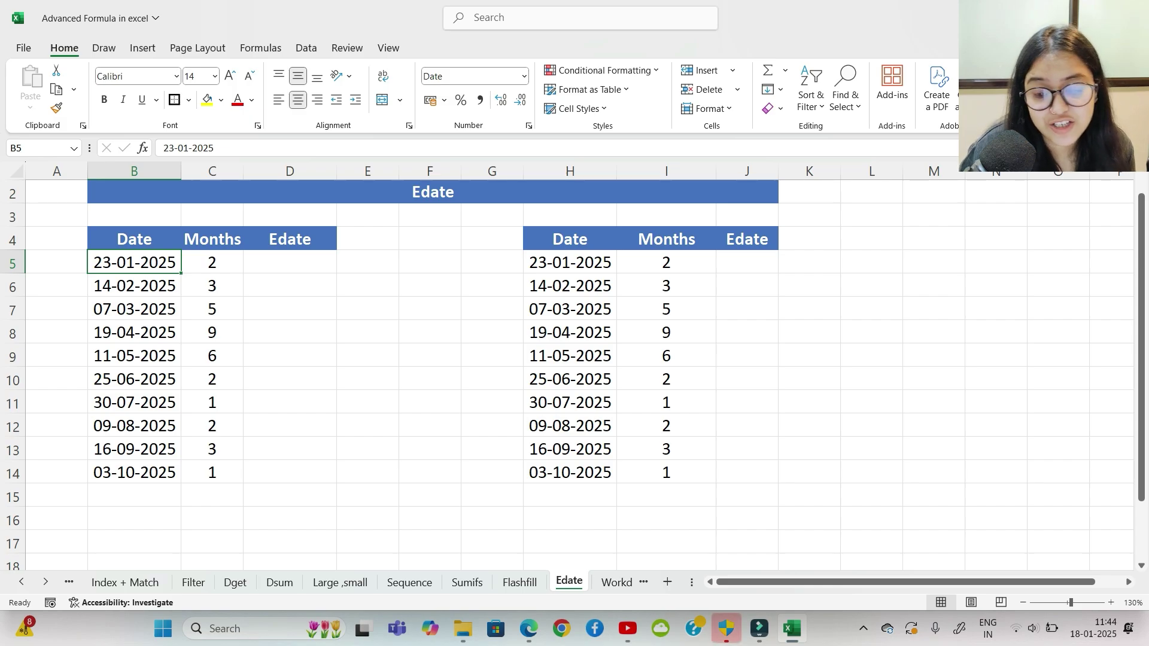
click(290, 309)
click(134, 262)
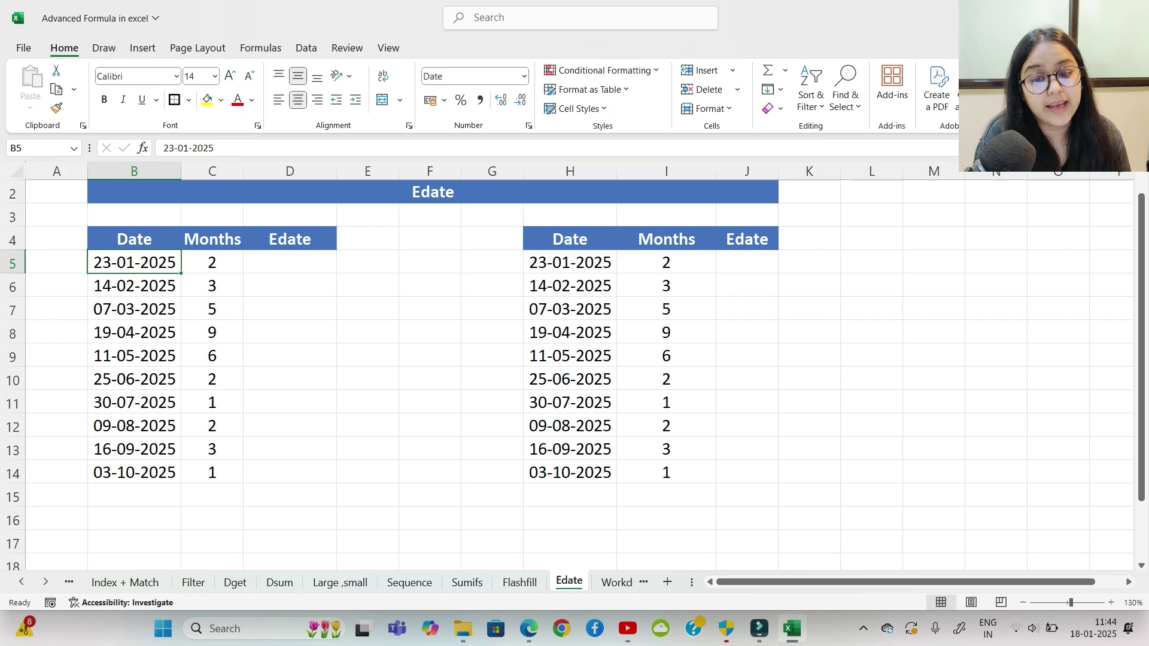
click(211, 262)
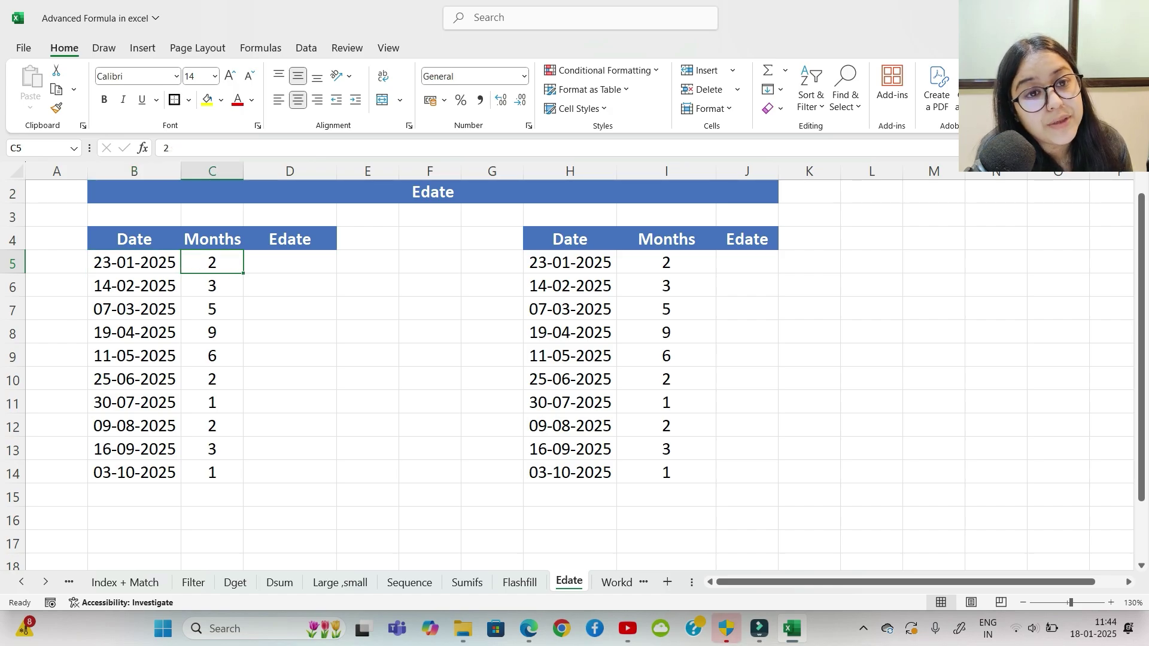
click(289, 262)
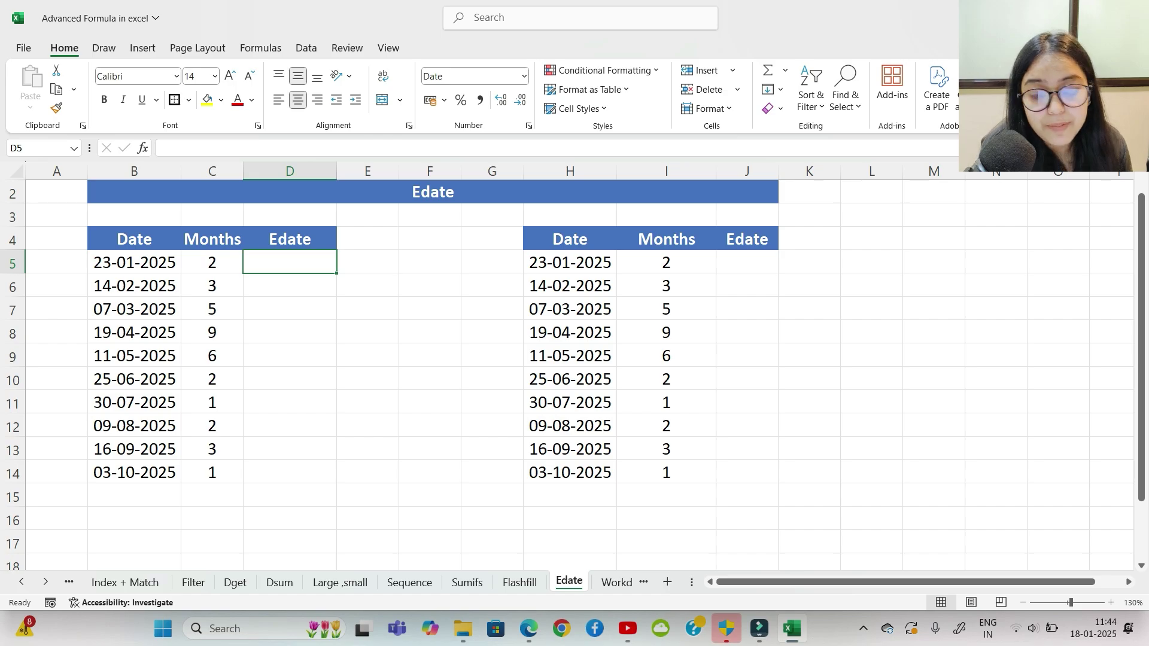
Step: Enter =EDATE(B5,C5) in D5 and fill it down to D14
text(=)
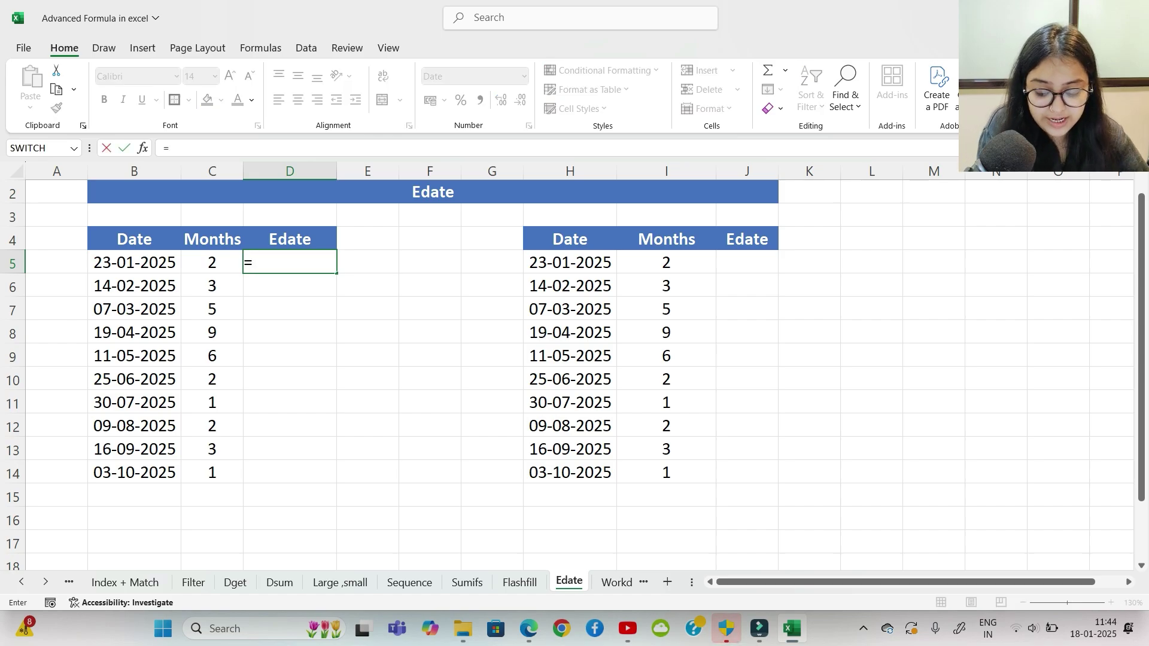
text(eda)
key(Tab)
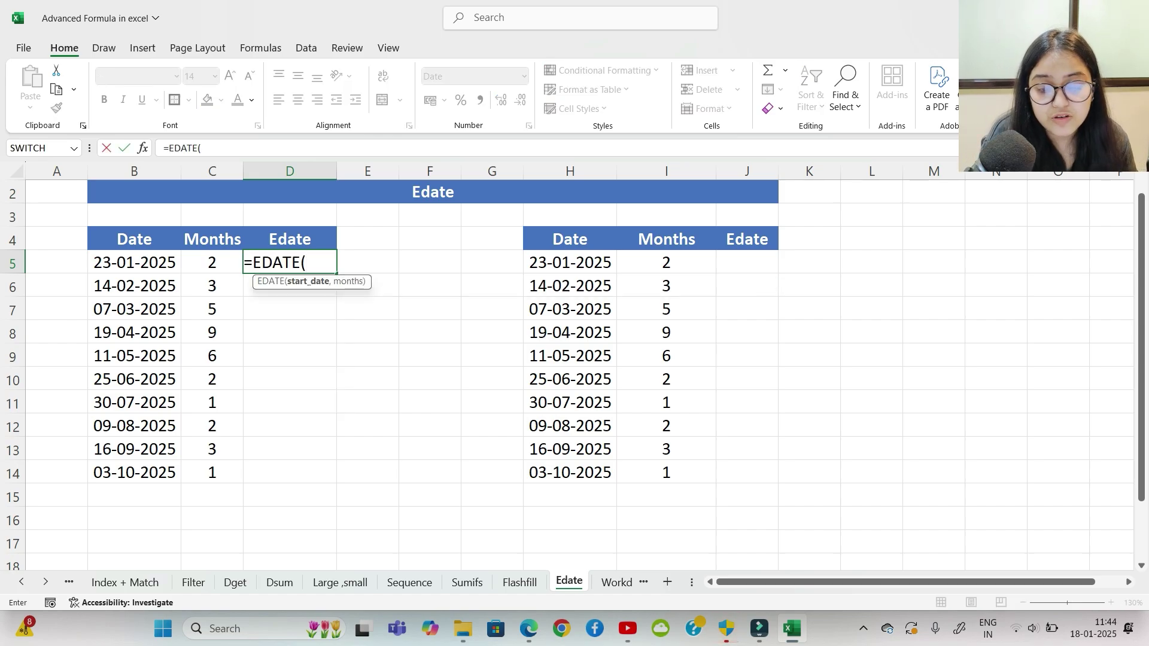
click(134, 263)
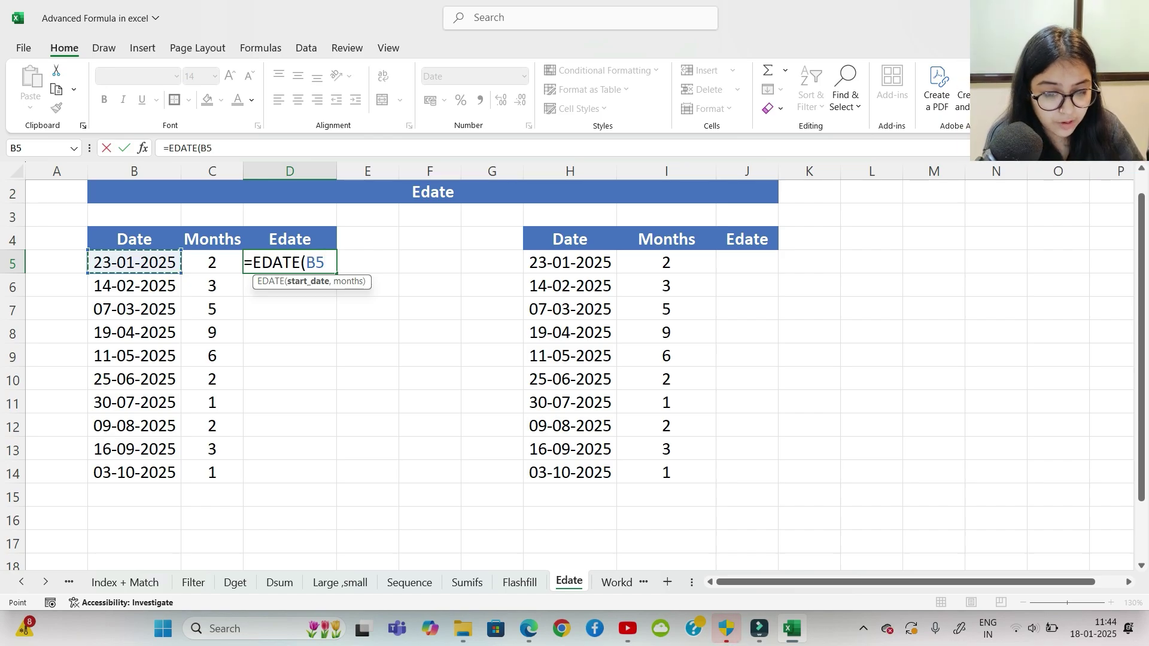
text(,)
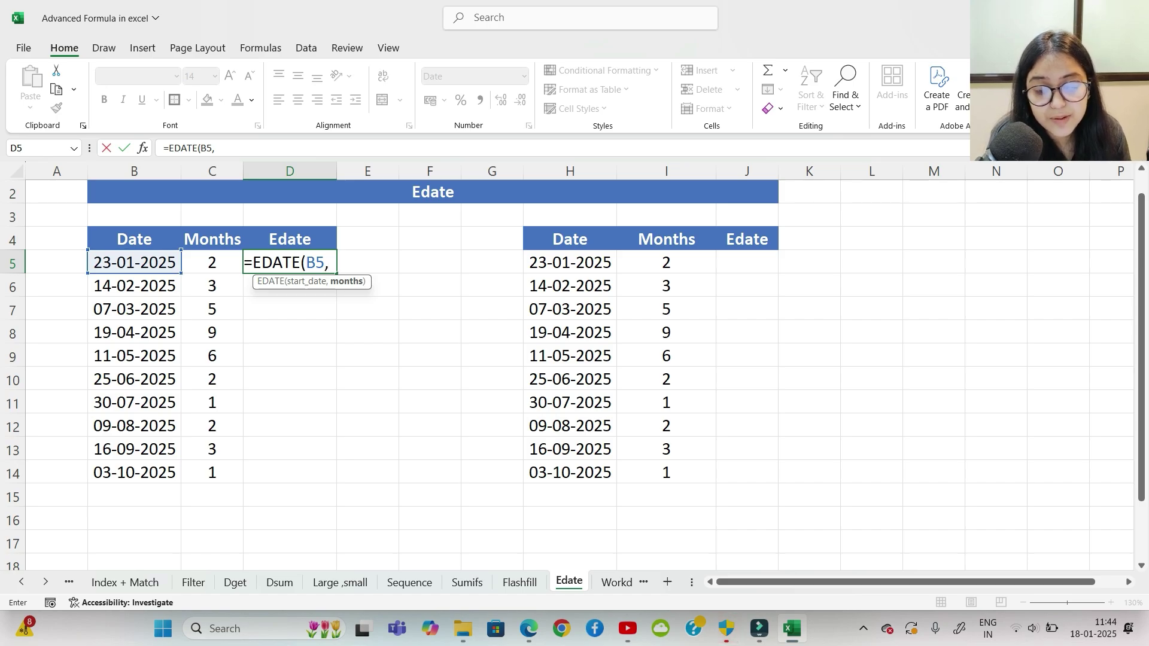
key(Left)
key(Return)
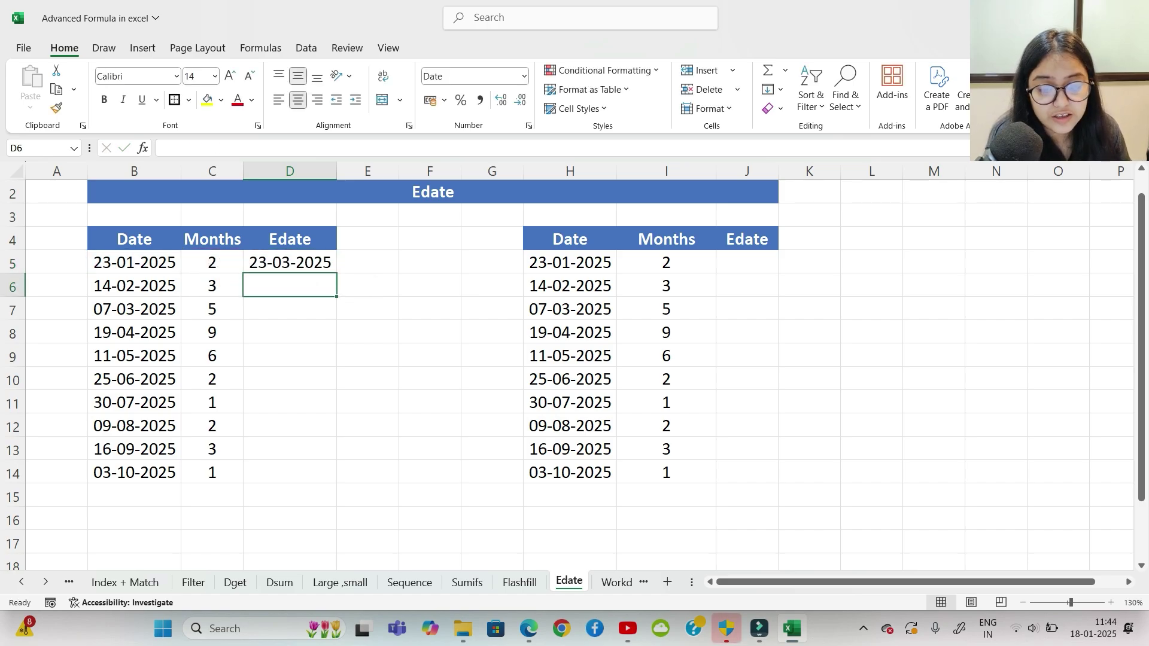
click(289, 263)
drag(337, 274, 337, 474)
click(368, 356)
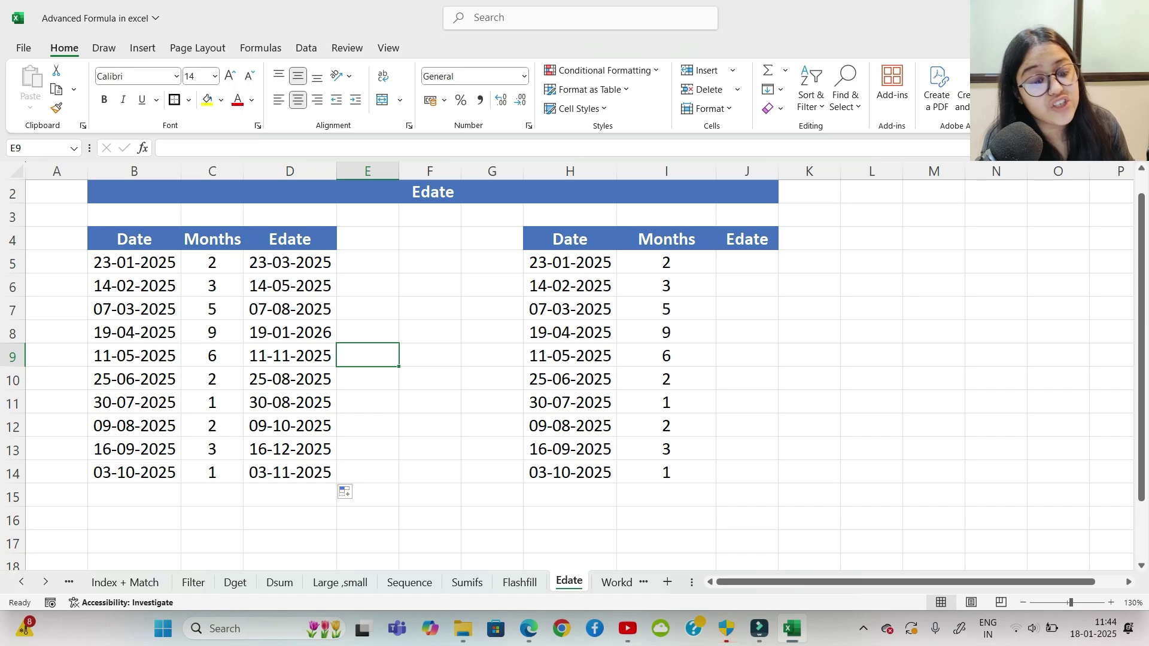
click(667, 286)
click(746, 262)
Step: Enter =EDATE(H5,-I5) in J5 to subtract the months from the date
text(=eday)
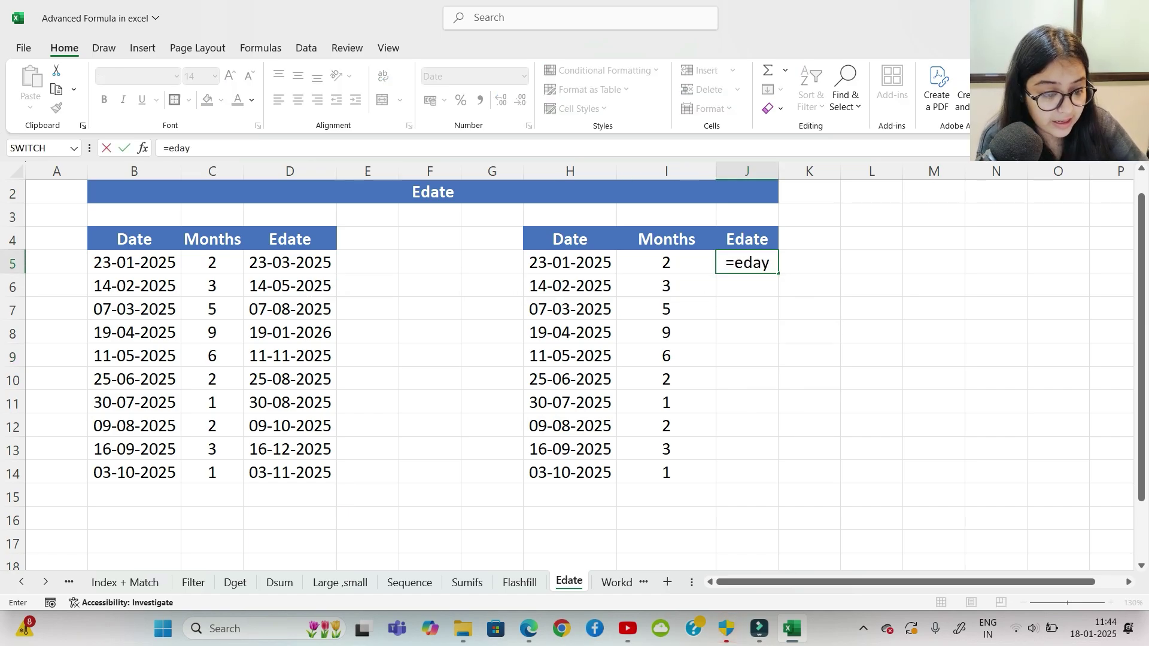
key(BackSpace)
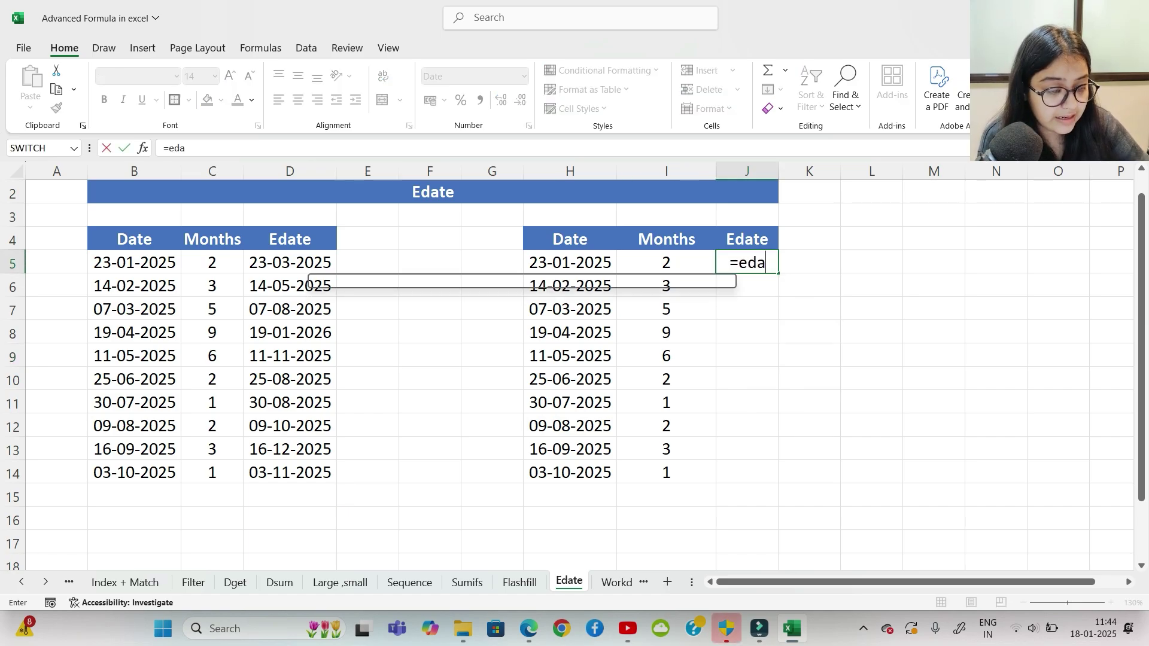
key(Tab)
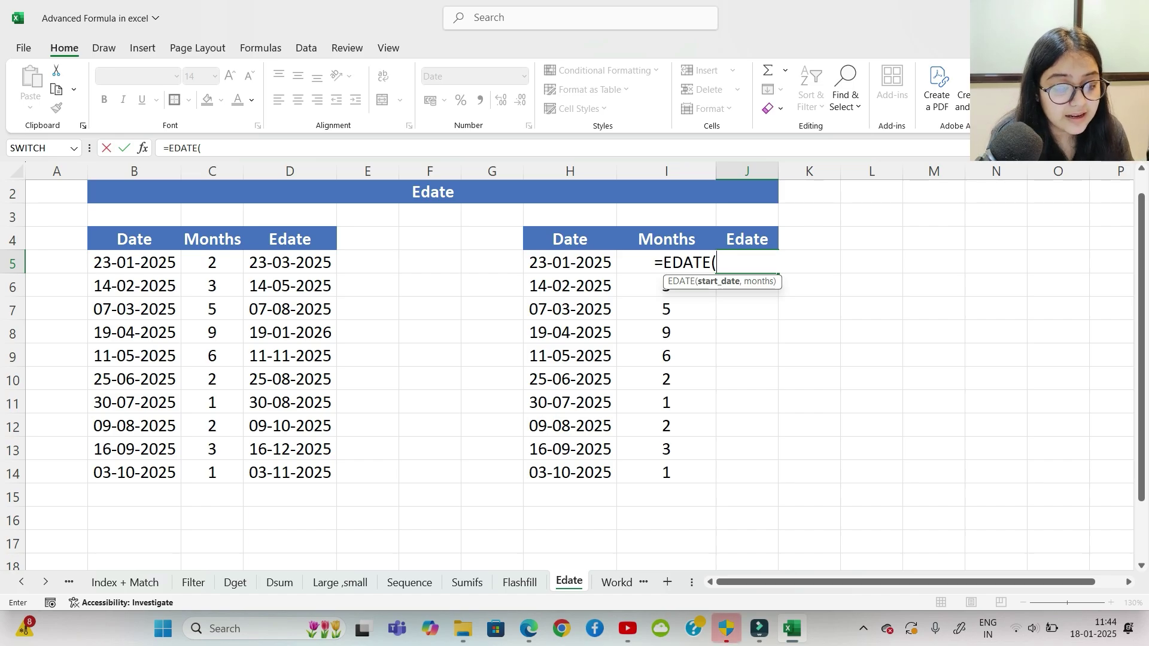
click(569, 262)
text(,)
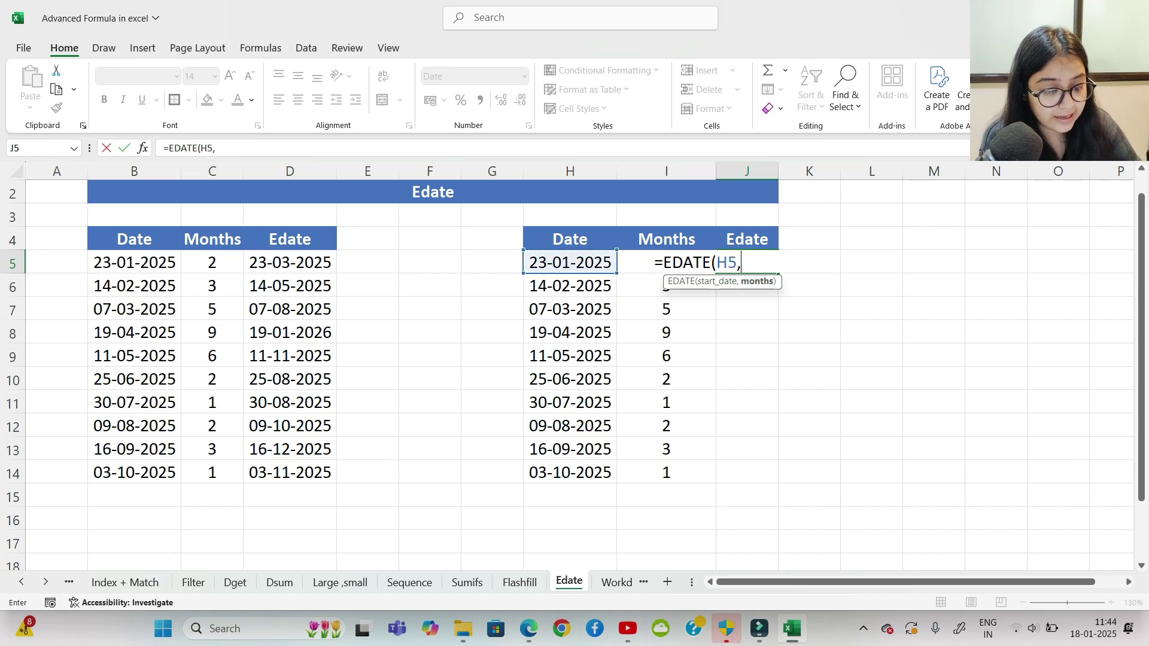
click(667, 262)
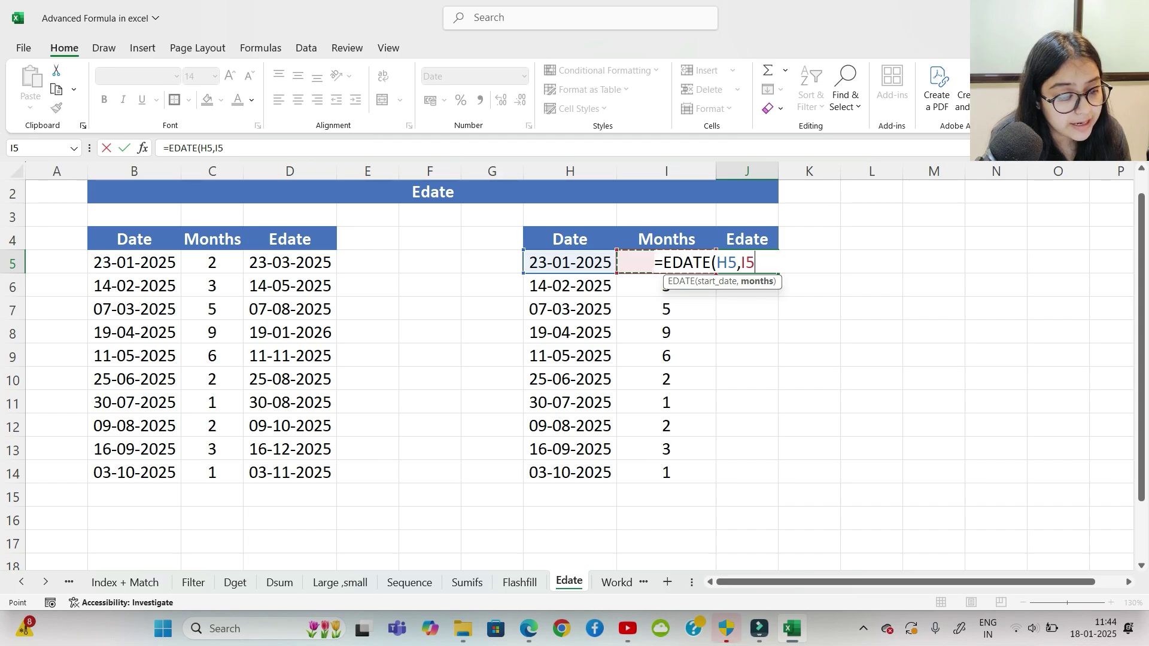
key(F2)
text(-)
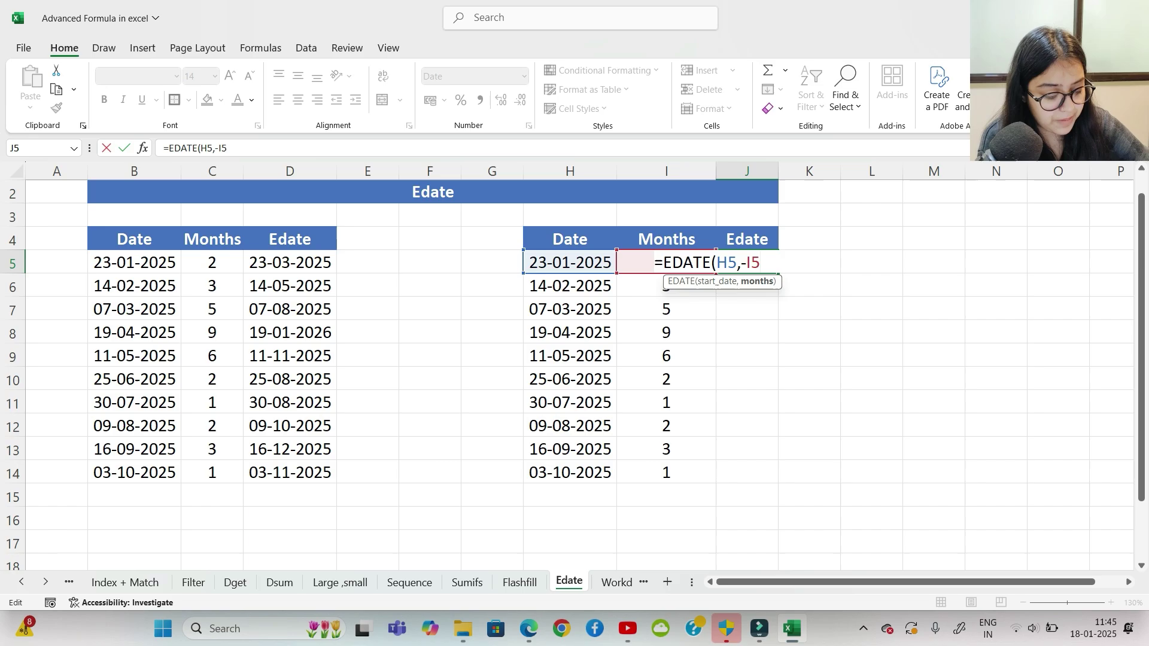
text())
key(Return)
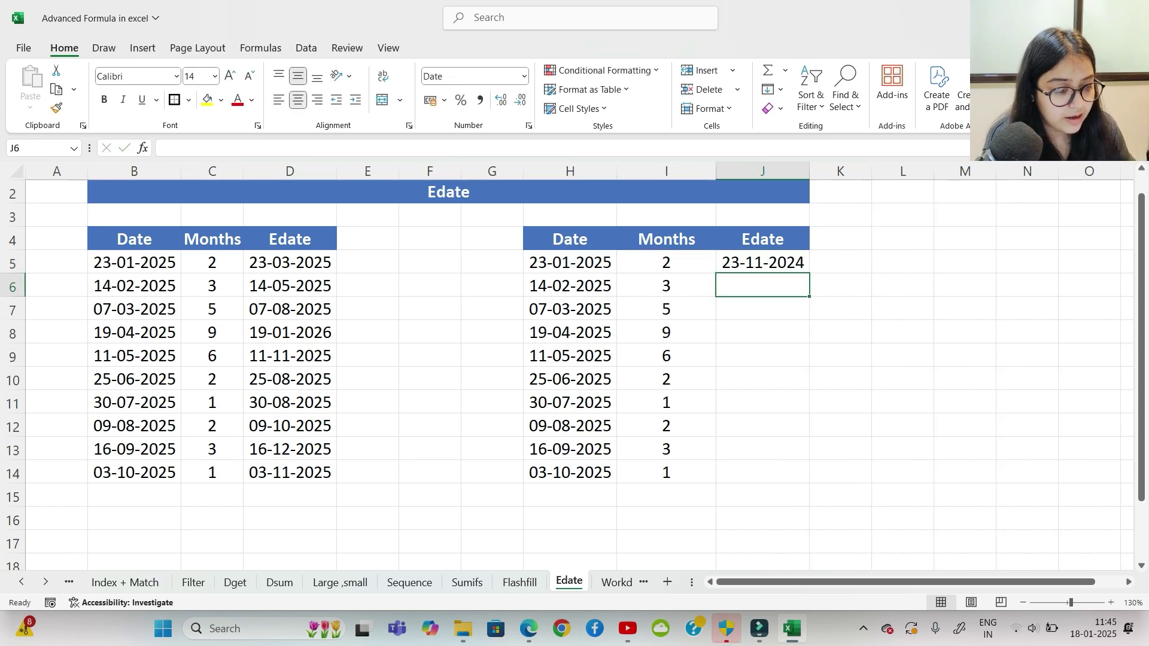
Step: Fill the J5 formula down to J14 and compare the results with D5:D14
key(Up)
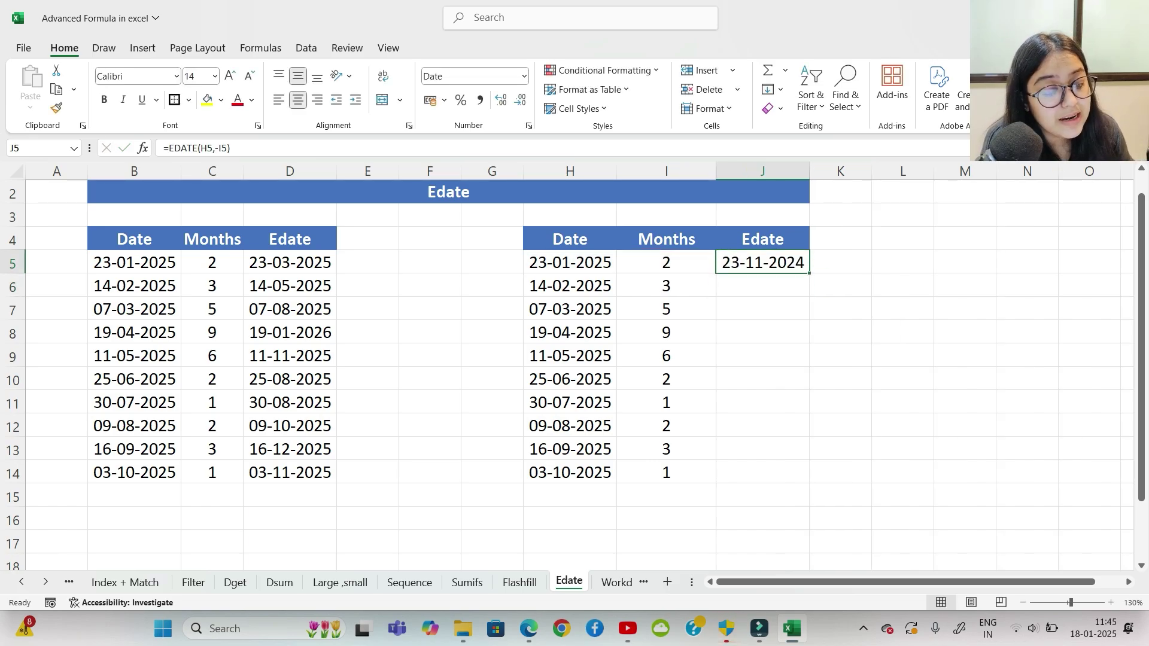
drag(809, 273, 808, 482)
click(841, 402)
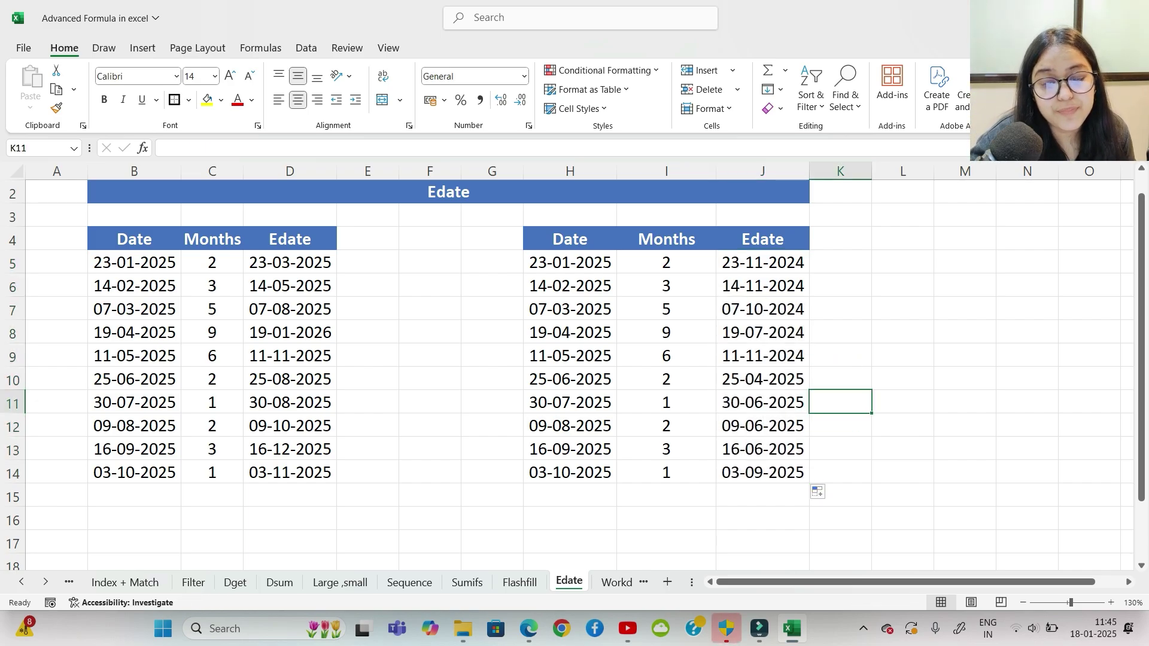
drag(290, 262, 290, 472)
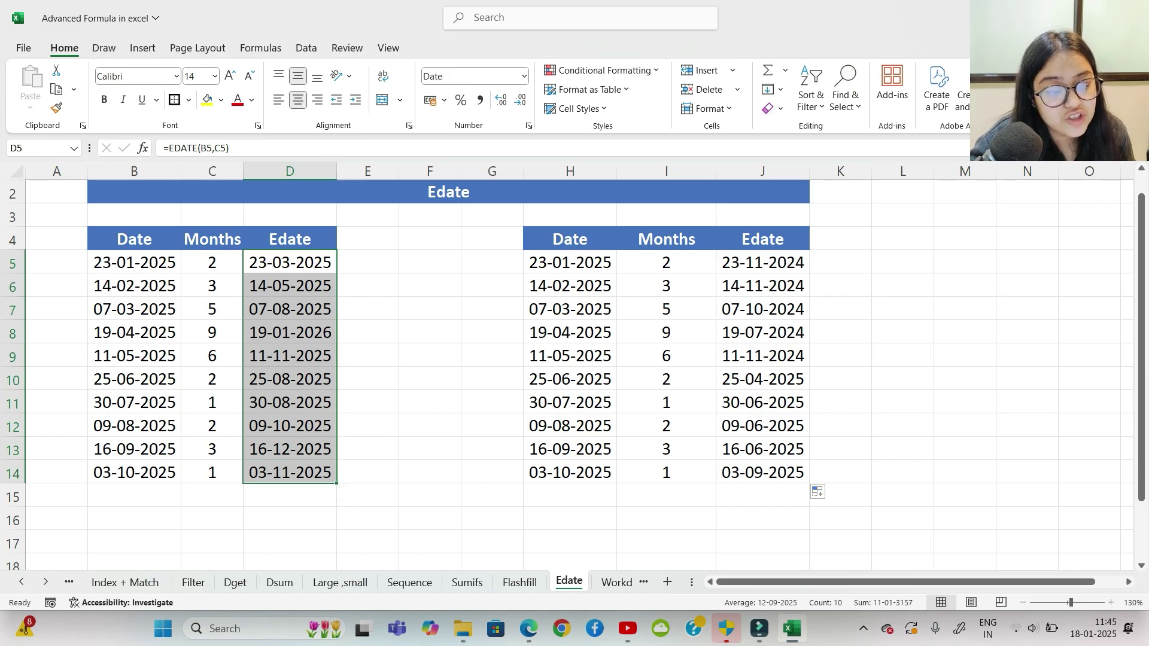
drag(763, 262, 762, 472)
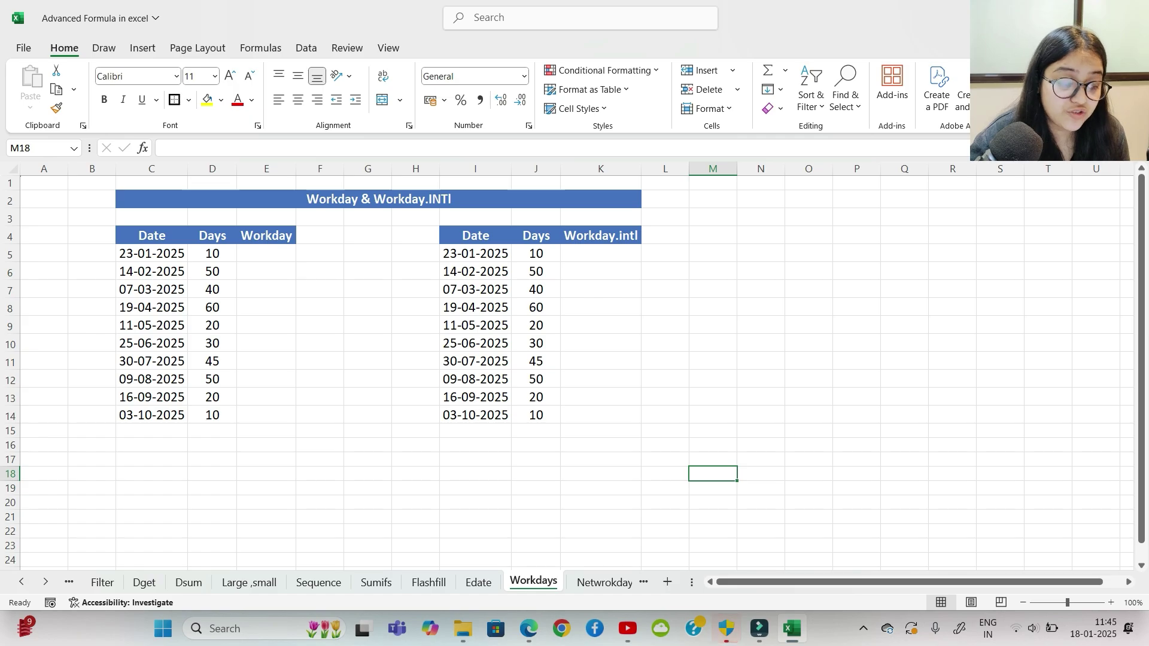
Step: Enter =WORKDAY(C5,D5) in E5 on the Workdays sheet
scroll(574, 365, up, 5)
scroll(575, 365, up, 2)
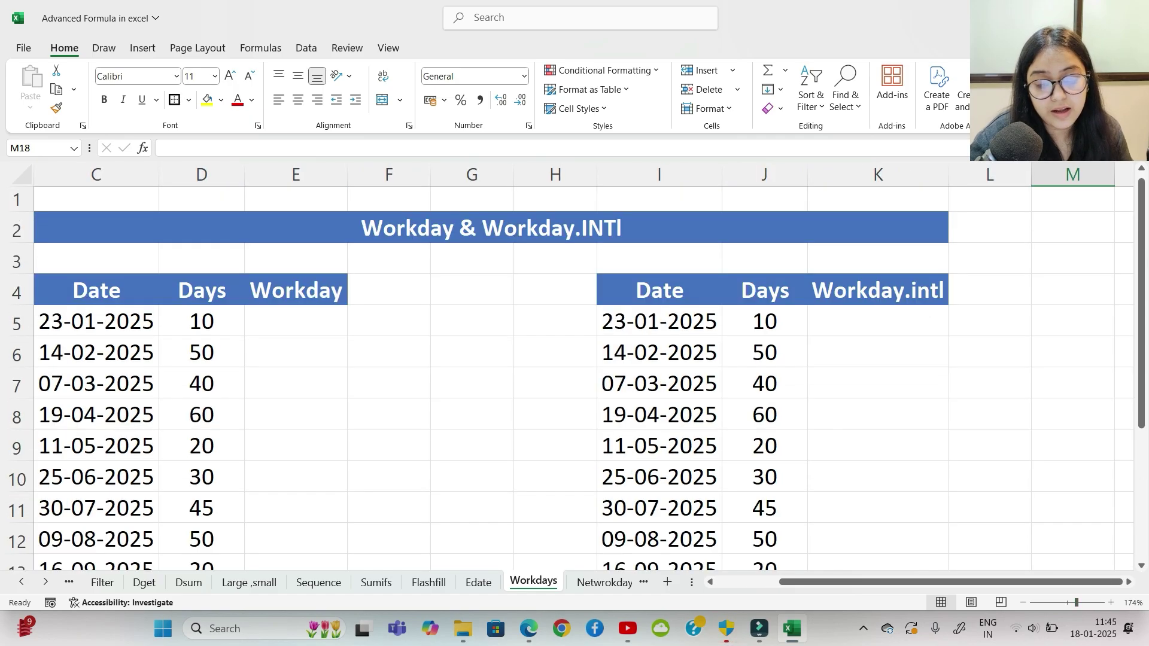
scroll(575, 365, left, 1)
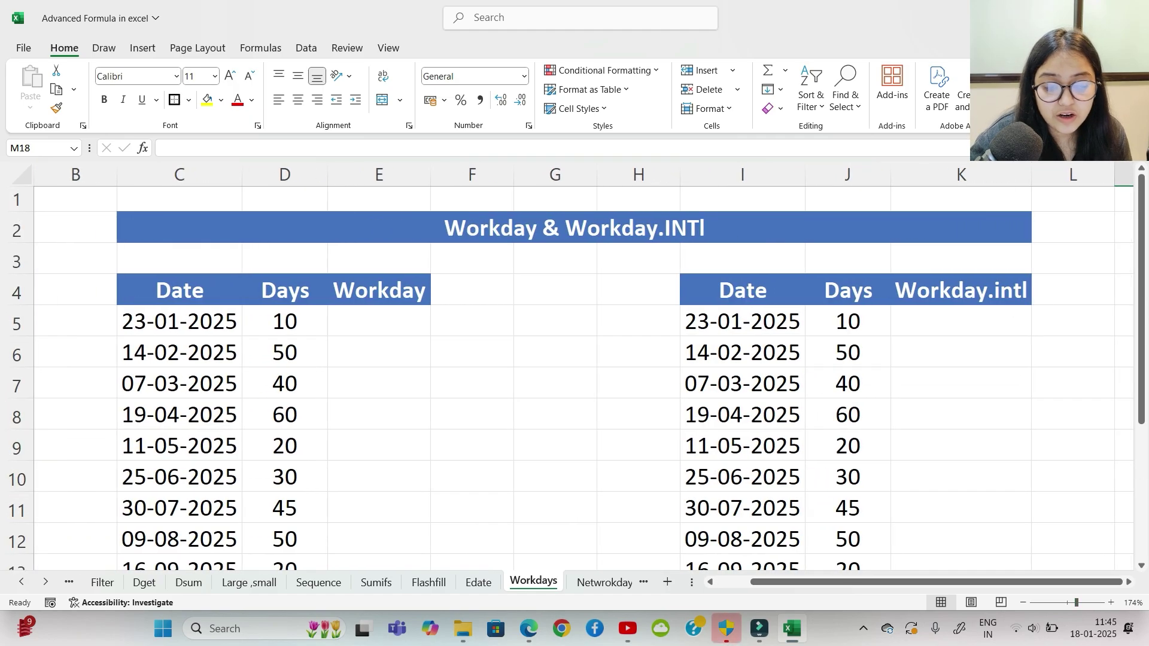
click(379, 322)
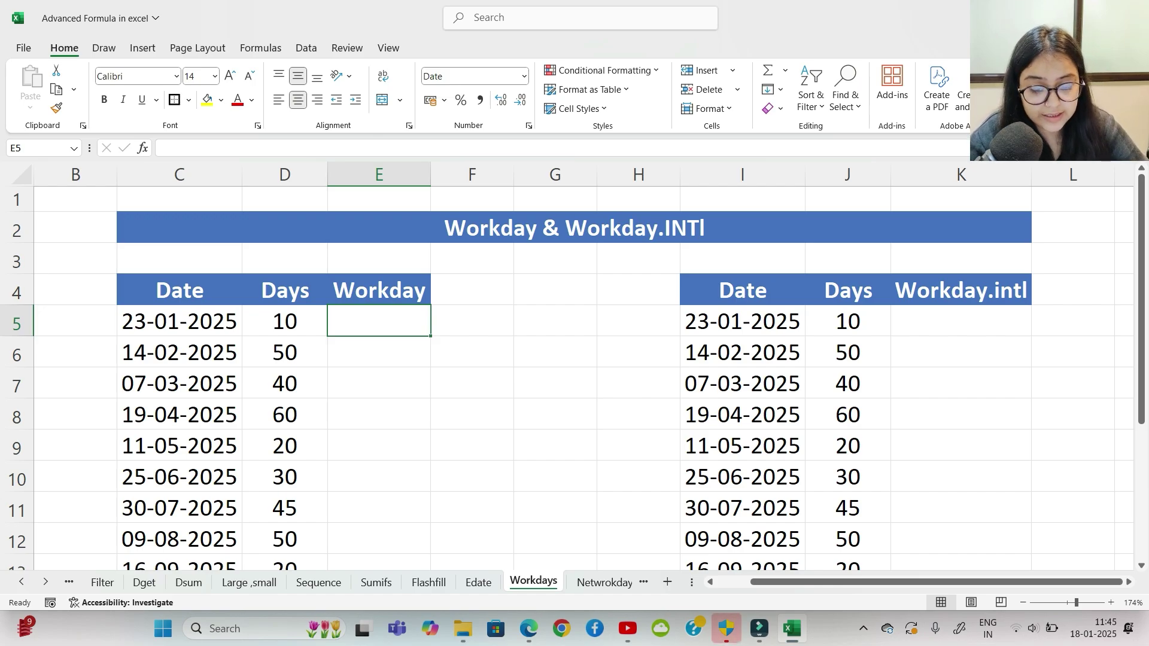
text(=wor)
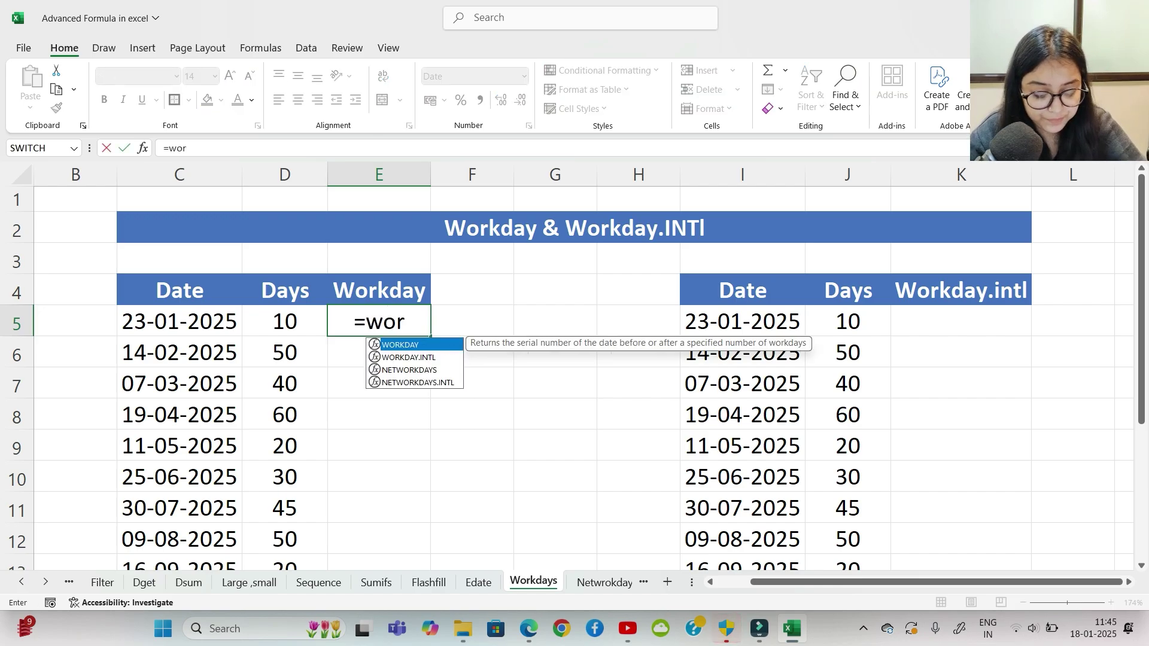
text(k)
key(Tab)
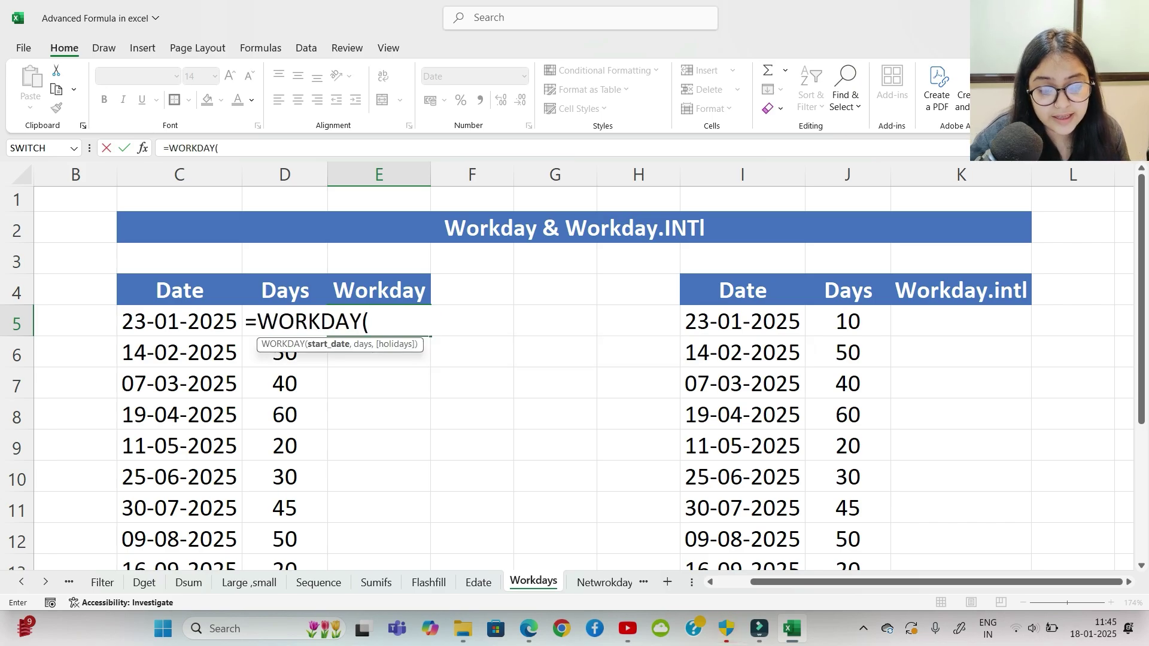
click(179, 321)
text(,)
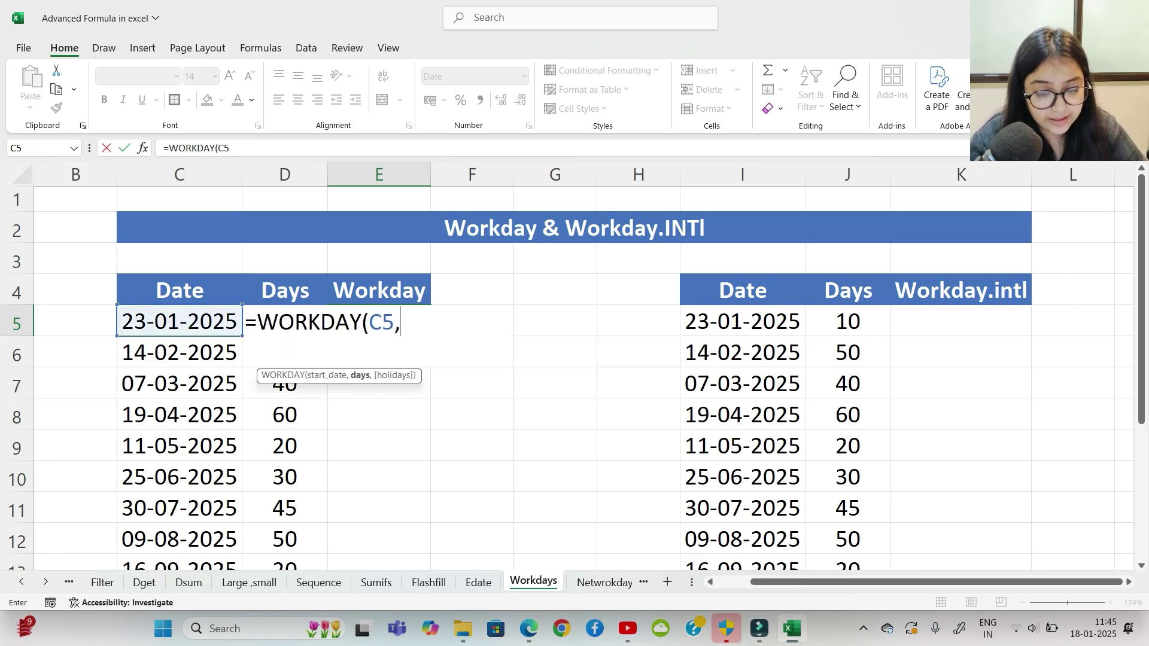
click(179, 322)
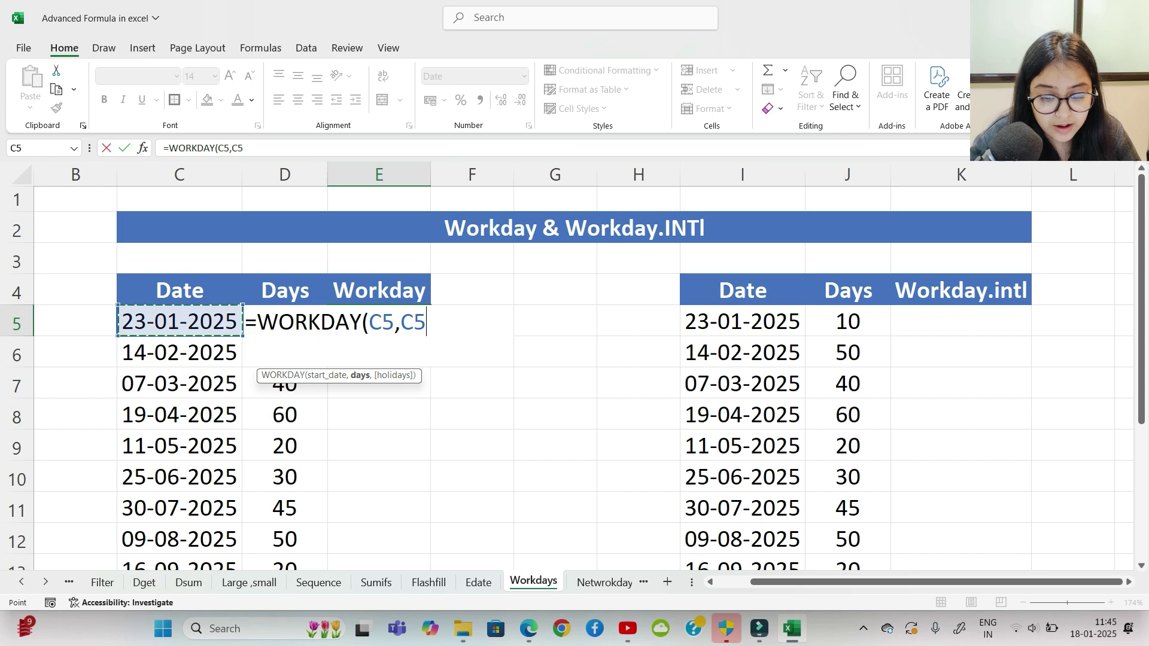
key(Right)
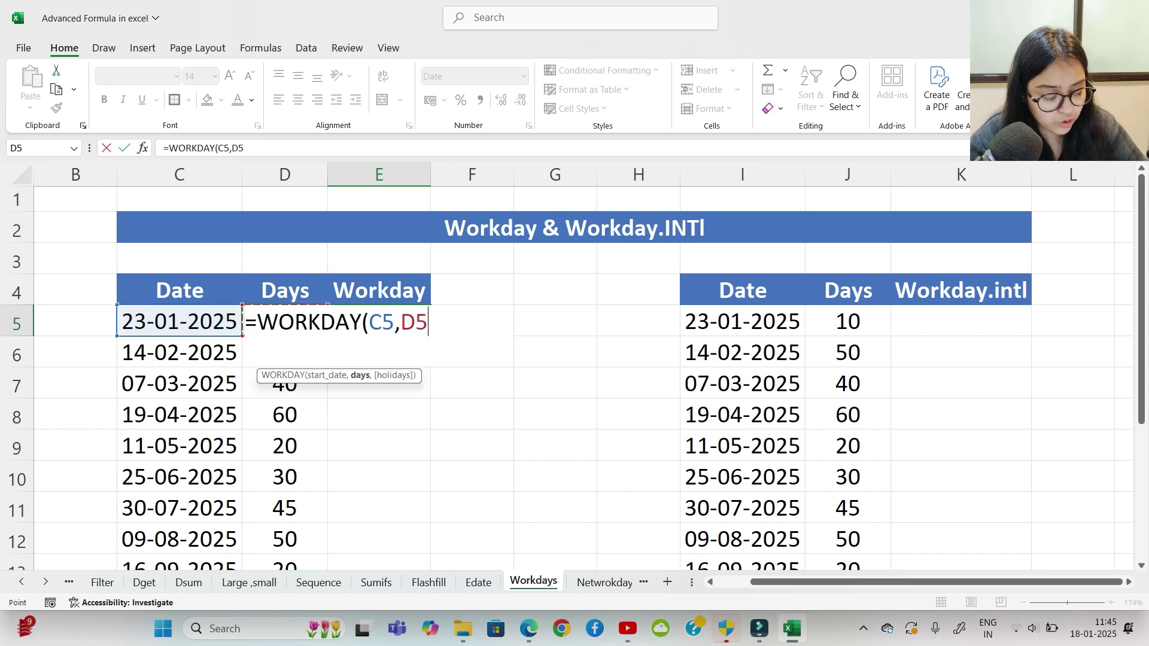
text())
key(Return)
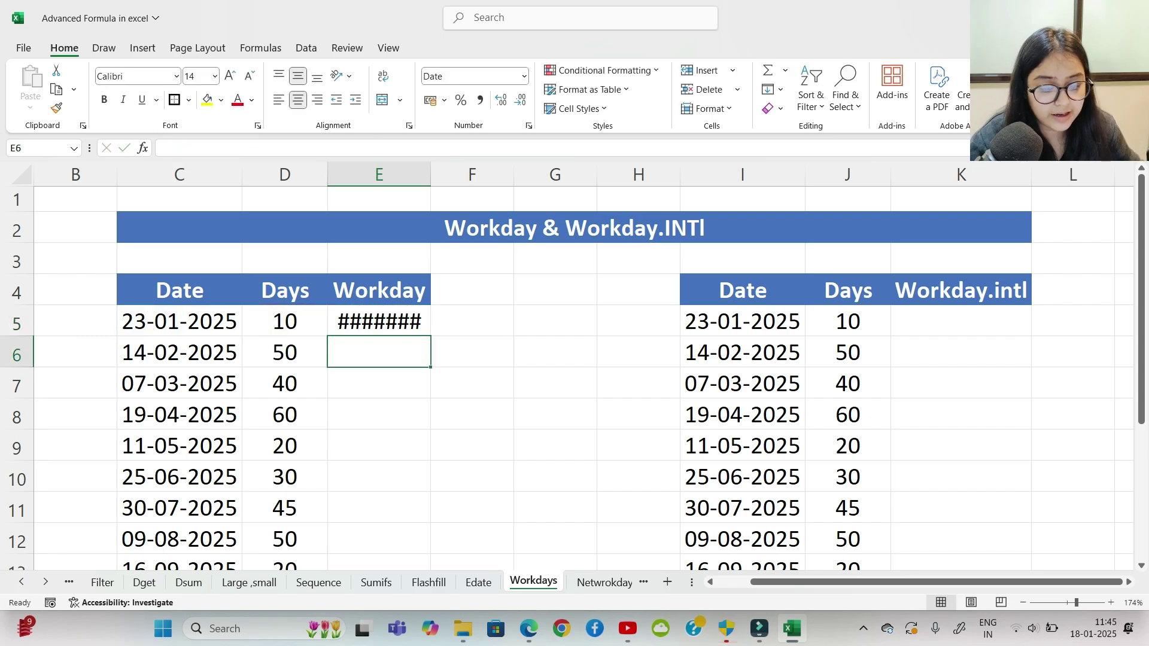
Step: Widen column E, fill the WORKDAY formula down to E14, and review E5:E14
drag(431, 175, 458, 174)
click(478, 352)
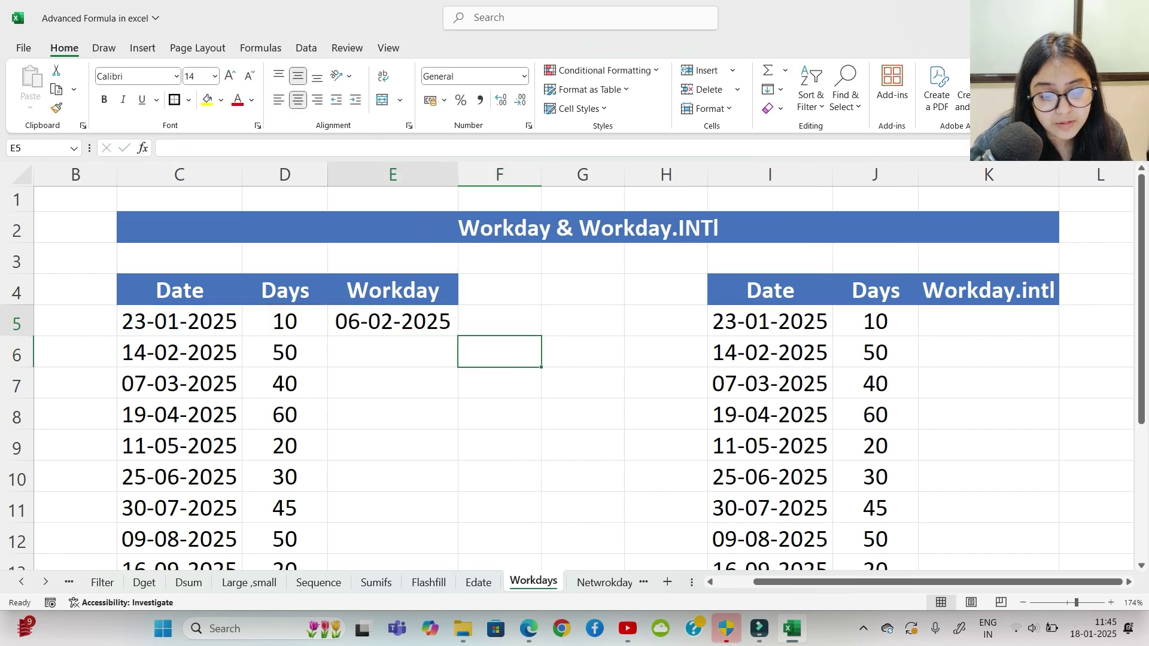
click(430, 321)
drag(458, 335, 458, 529)
click(583, 451)
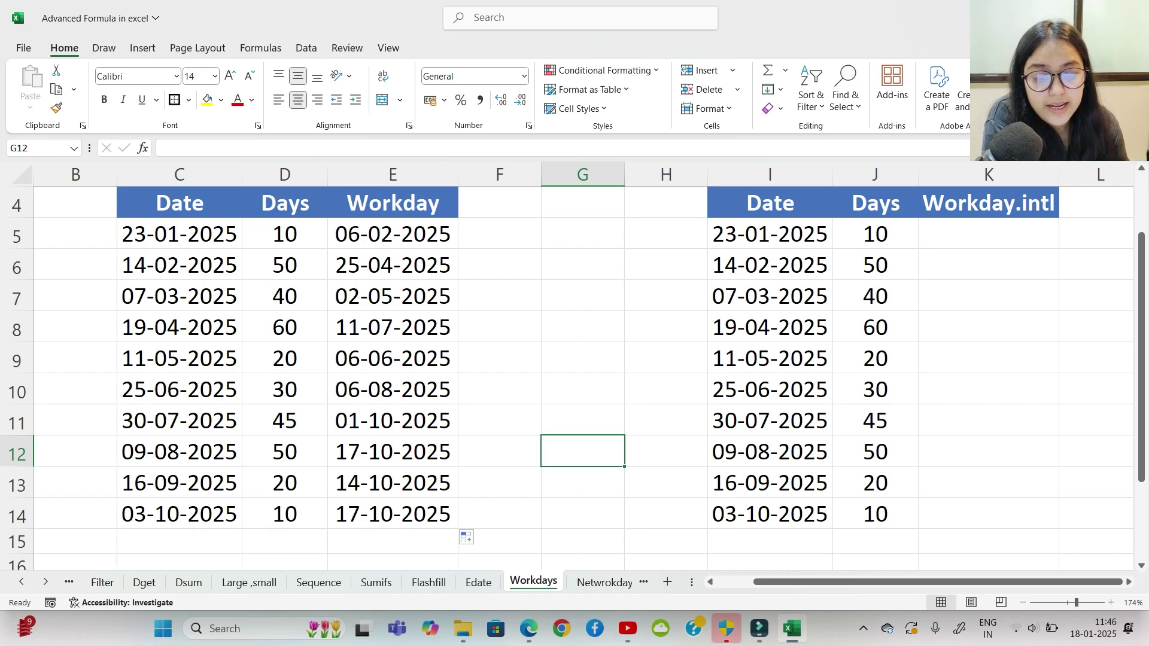
drag(392, 234, 392, 514)
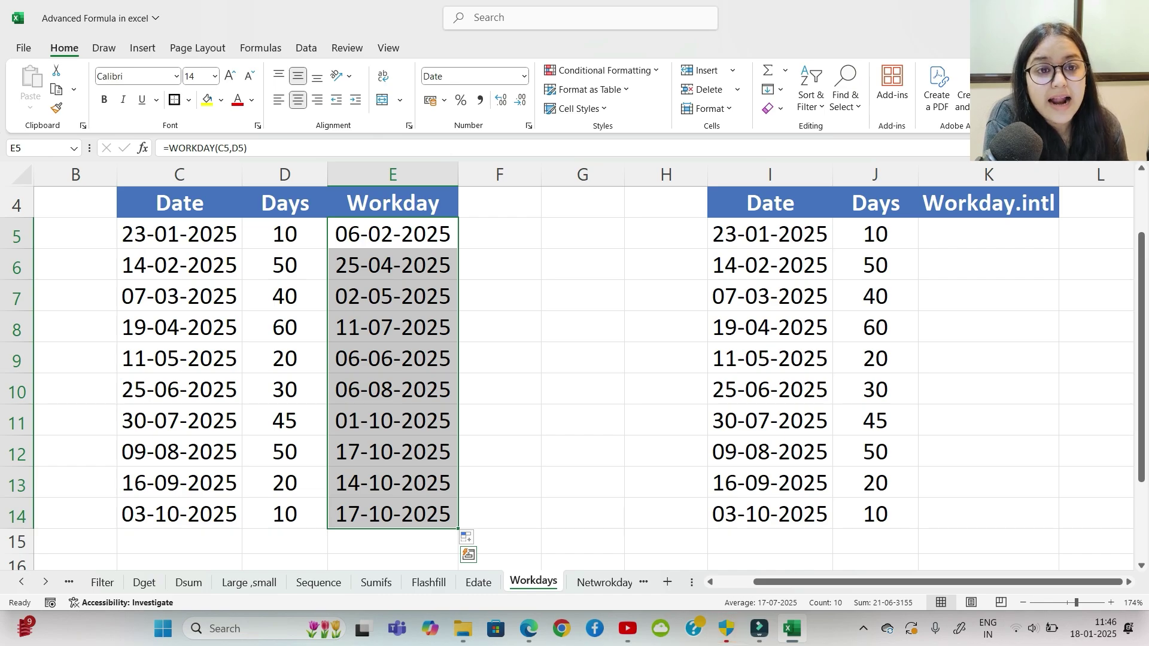
click(582, 358)
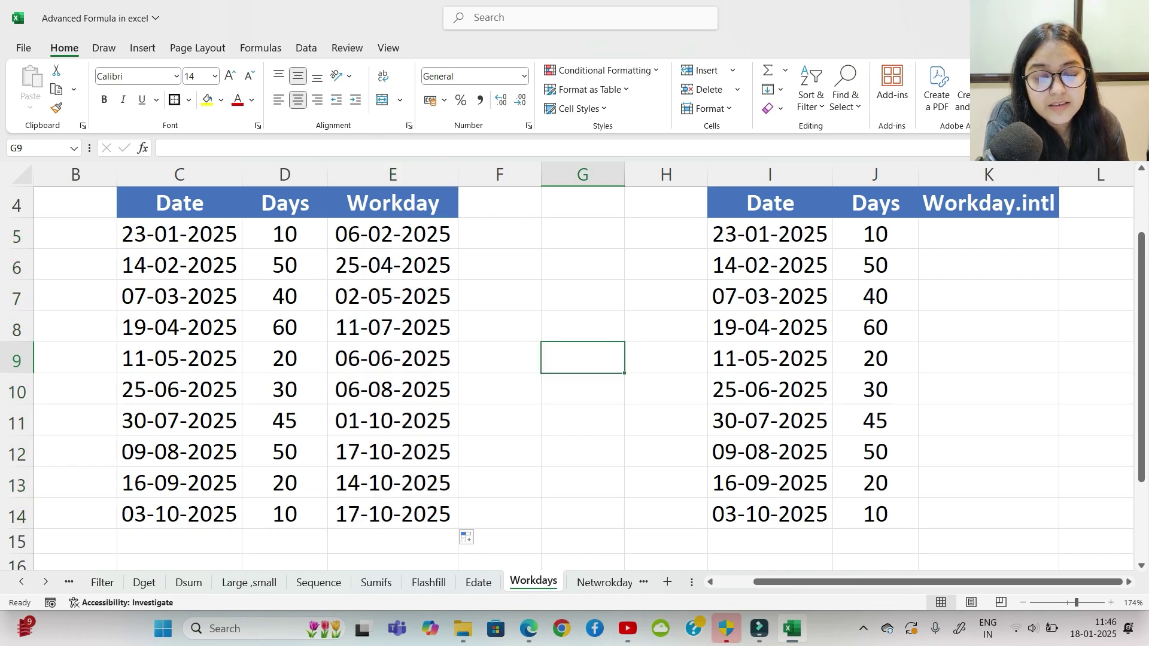
drag(392, 233, 393, 514)
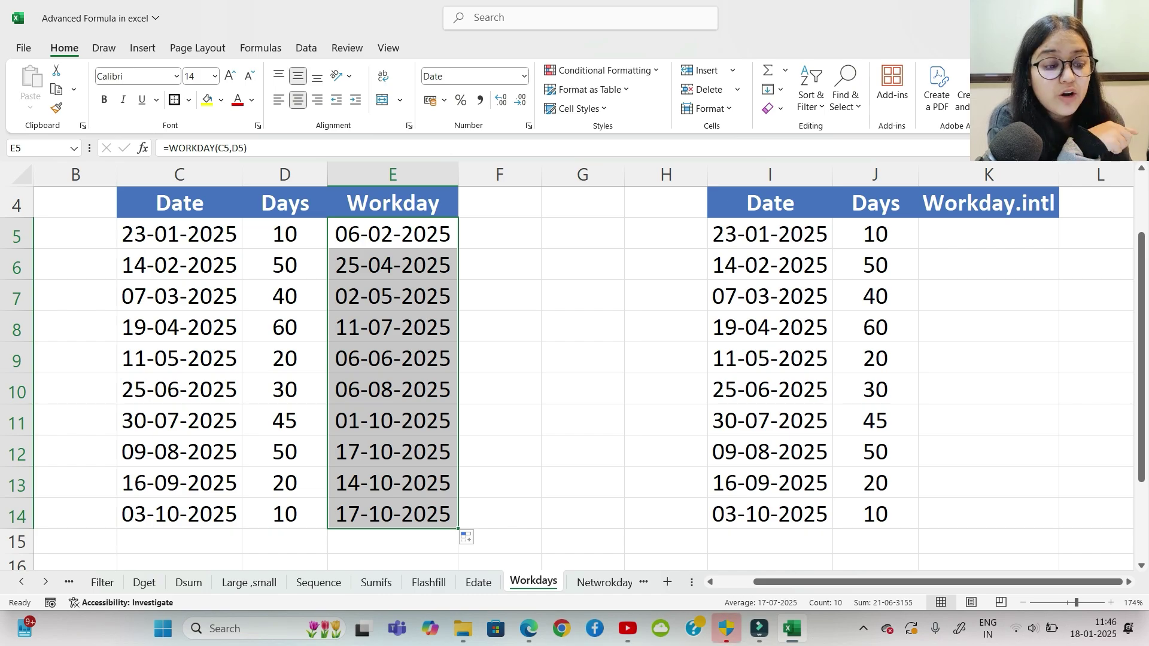
Step: Scroll back up and move the selection away from the filled Workday column
scroll(583, 377, up, 1)
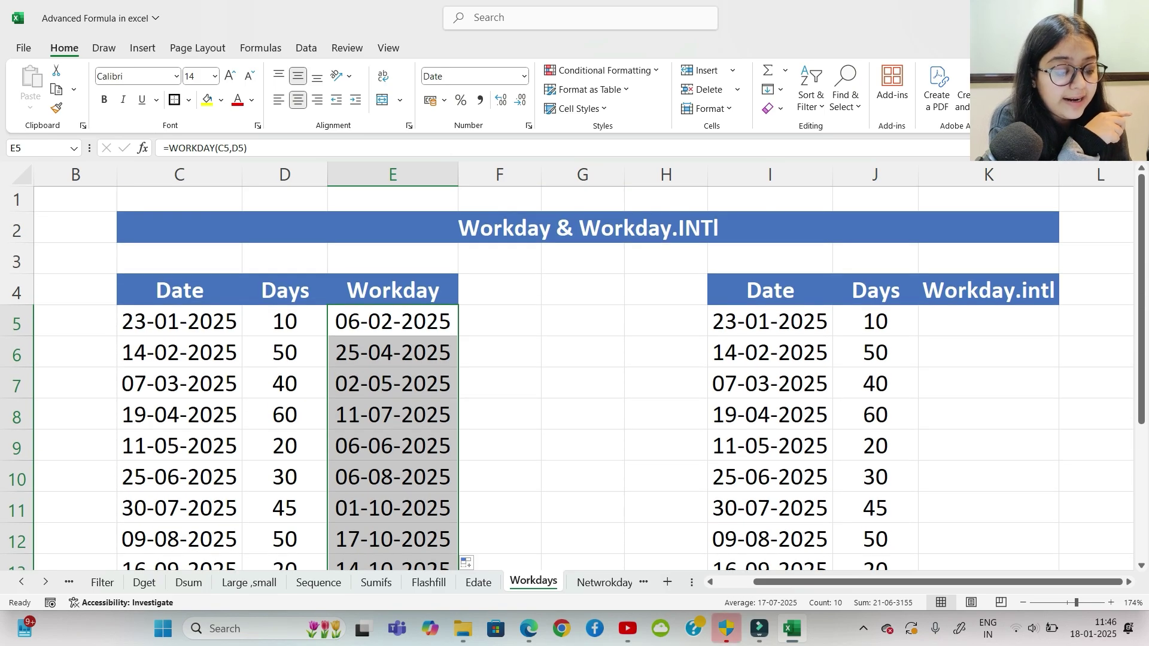
click(917, 582)
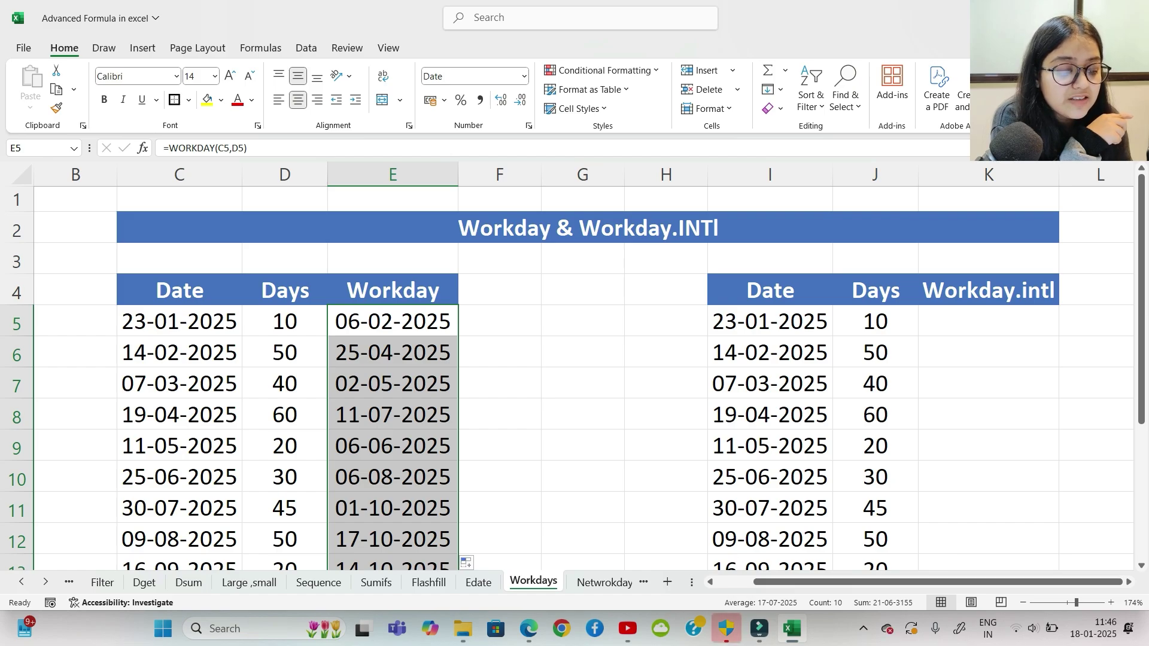
click(989, 321)
Step: Start a WORKDAY.INTL formula in K5 using I5 as the start date
key(Right)
key(Right)
key(Right)
key(Right)
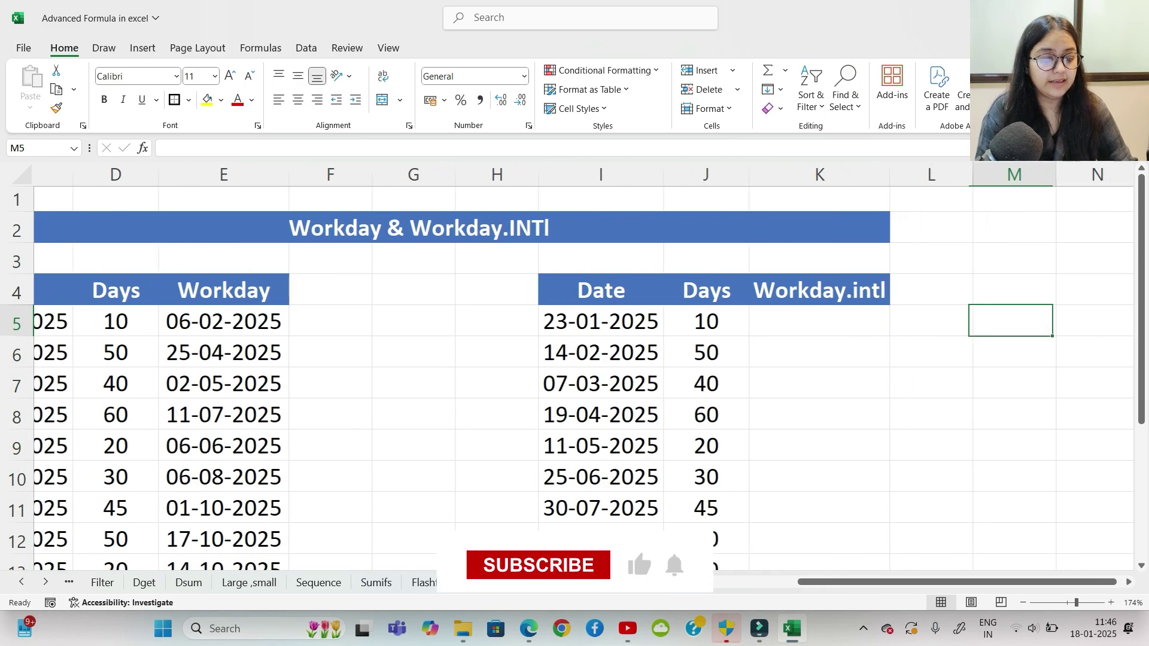
key(Left)
key(Left)
key(Left)
key(Left)
key(Left)
key(Right)
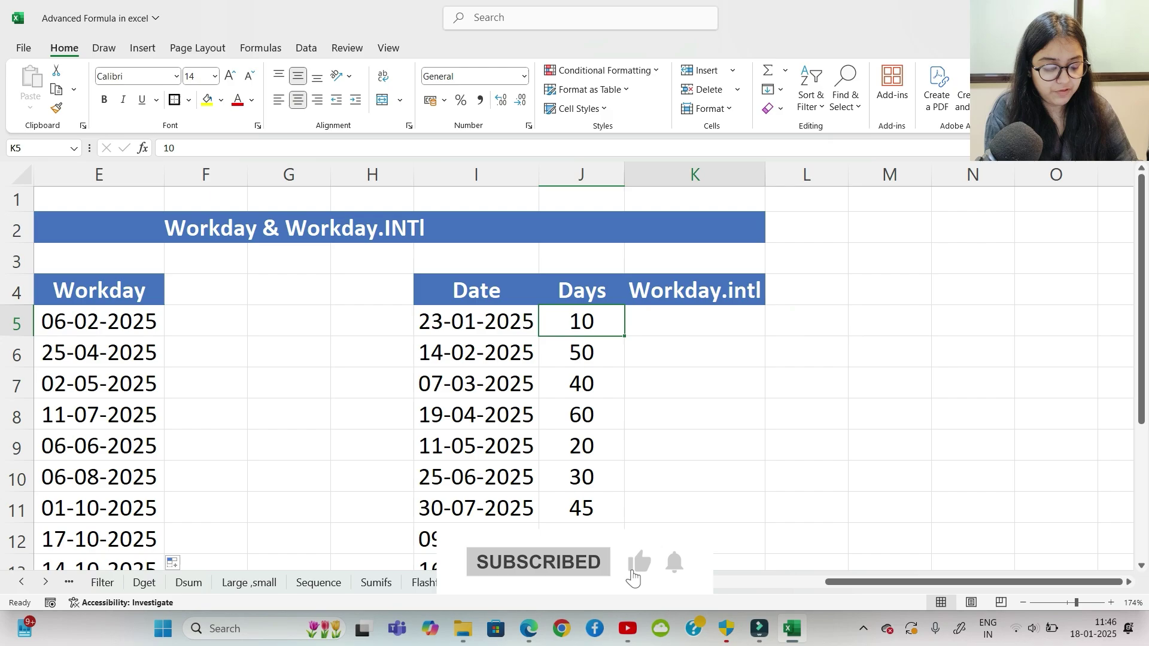
key(F2)
text(=work)
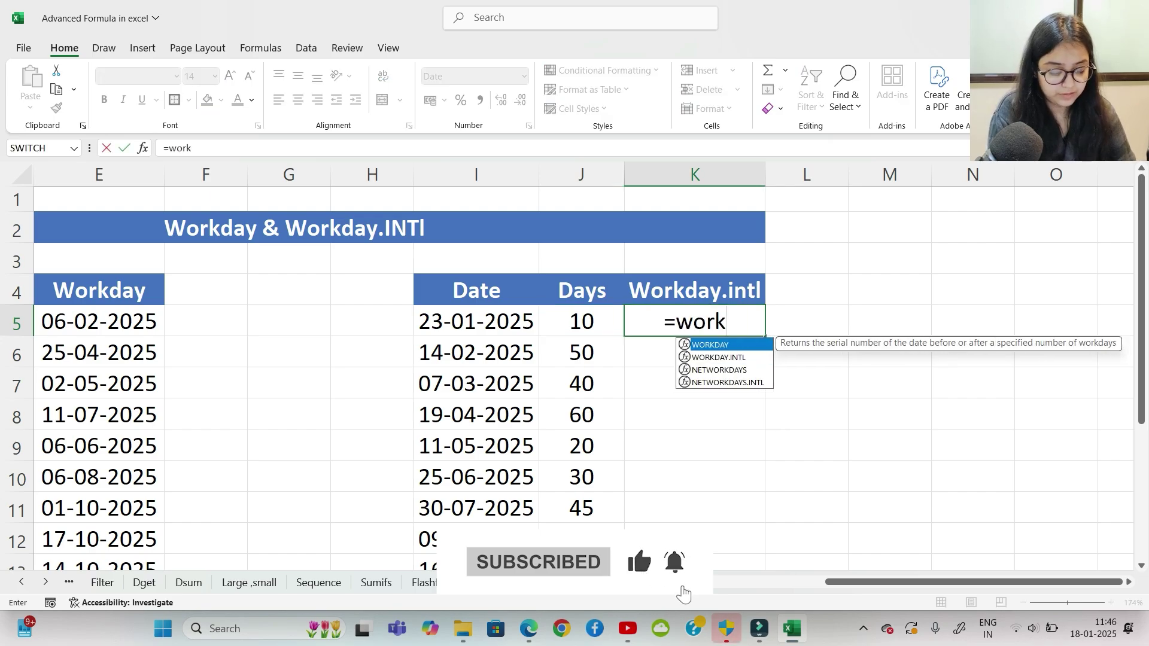
key(Down)
key(Tab)
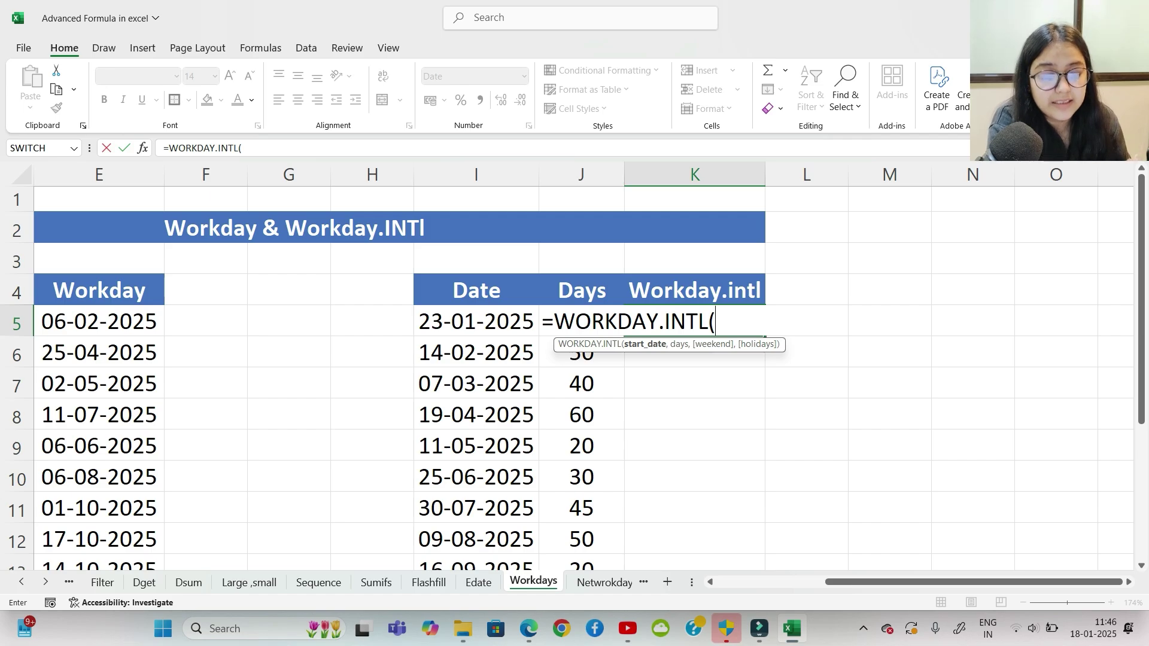
click(535, 332)
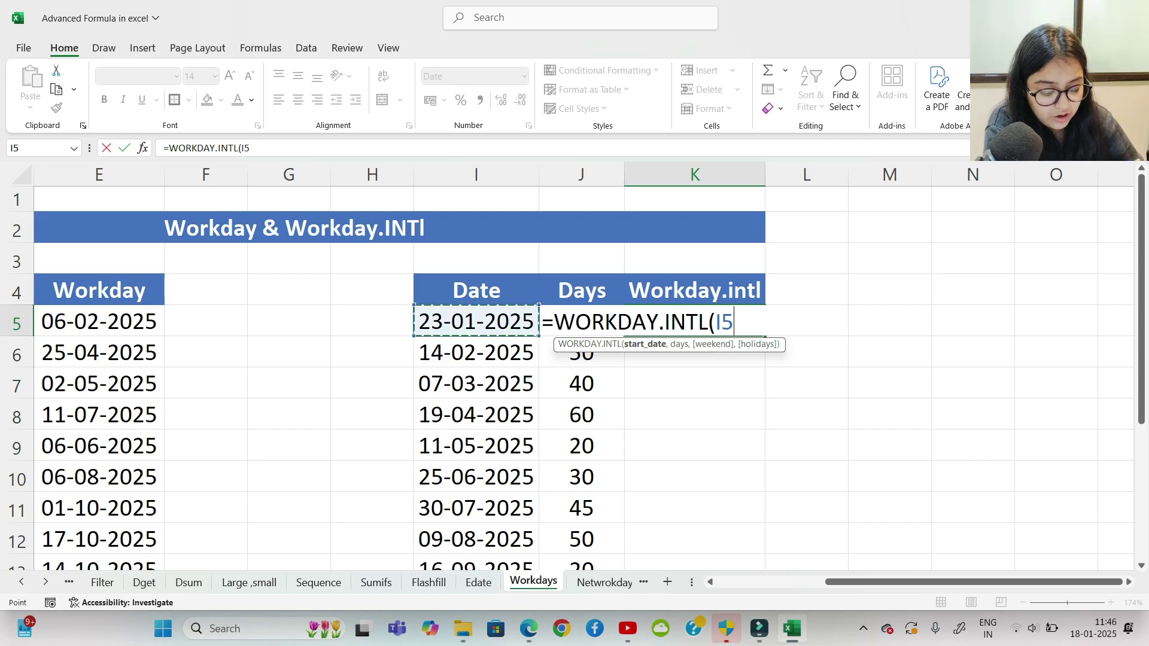
text(,)
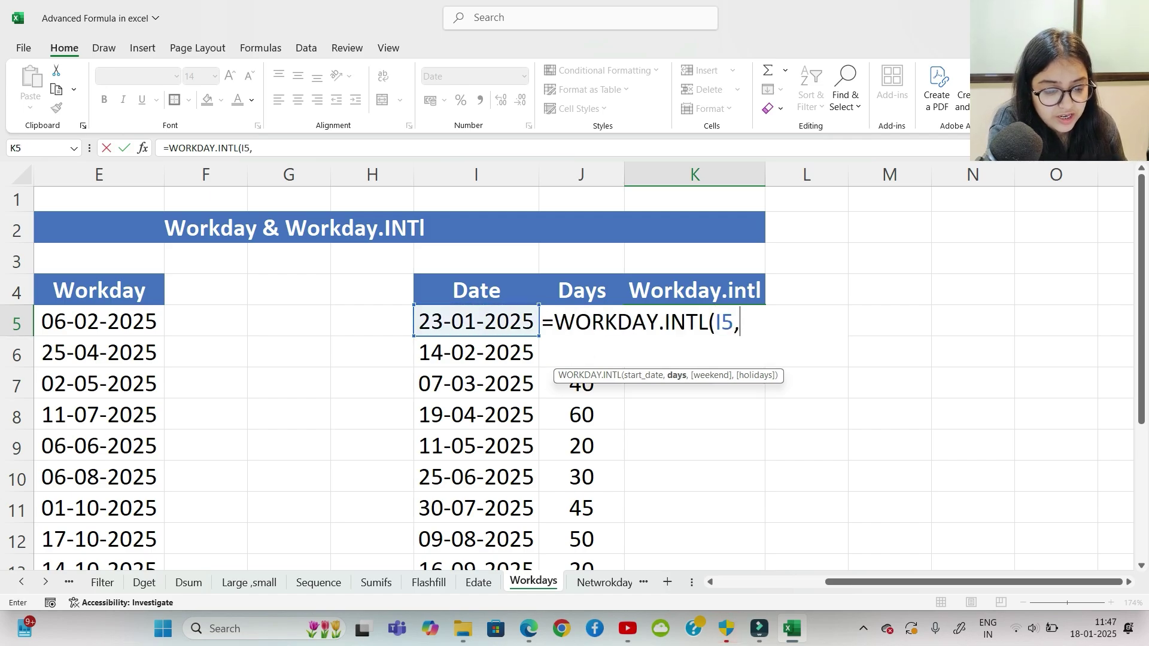
Step: Try pointing the days argument at J5, then remove the misplaced reference
key(F2)
key(F2)
key(Down)
key(Down)
key(Left)
key(Up)
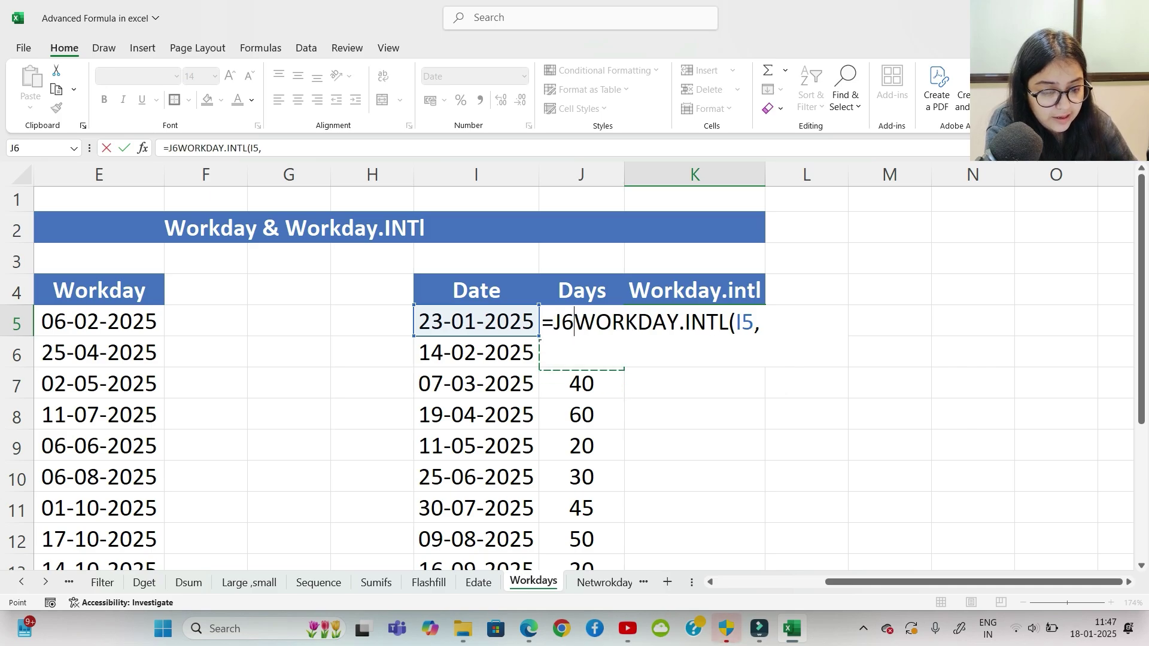
key(Up)
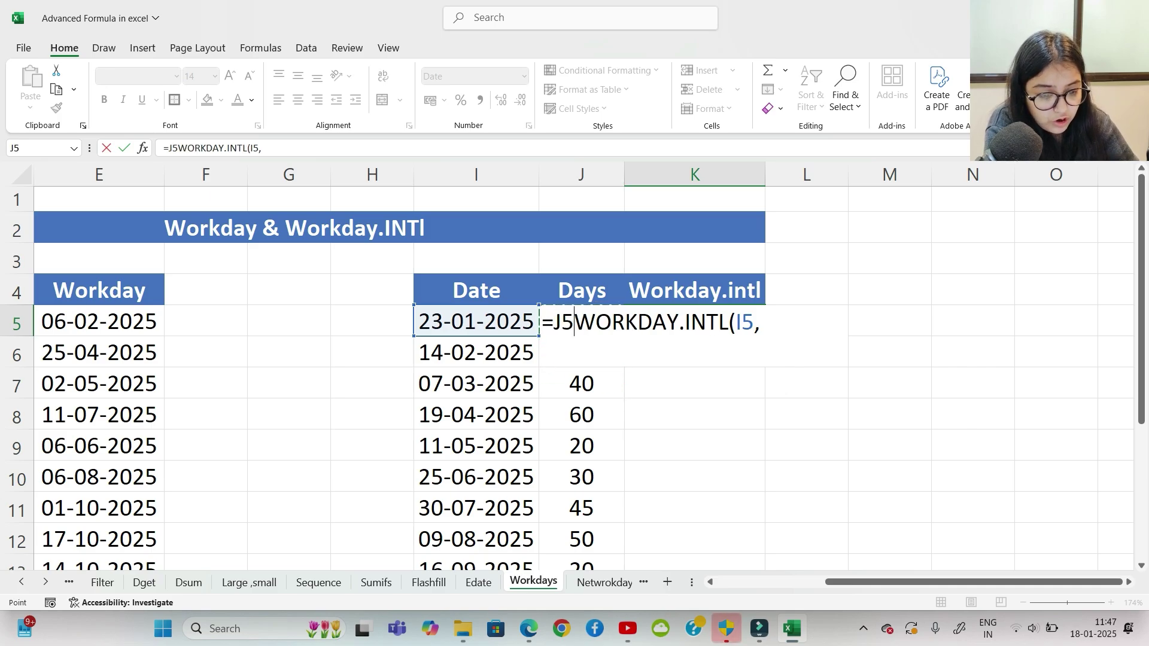
text(,)
key(BackSpace)
key(BackSpace)
key(BackSpace)
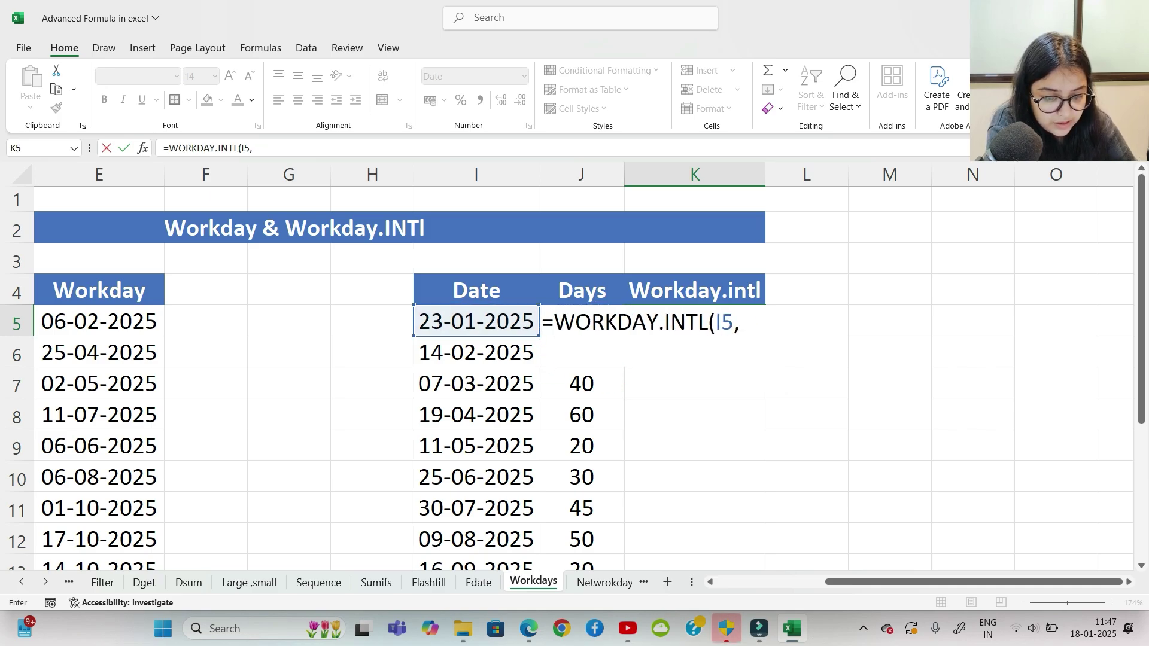
Step: Complete the formula as =WORKDAY.INTL(I5,J5,11) with the Sunday-only weekend
click(741, 322)
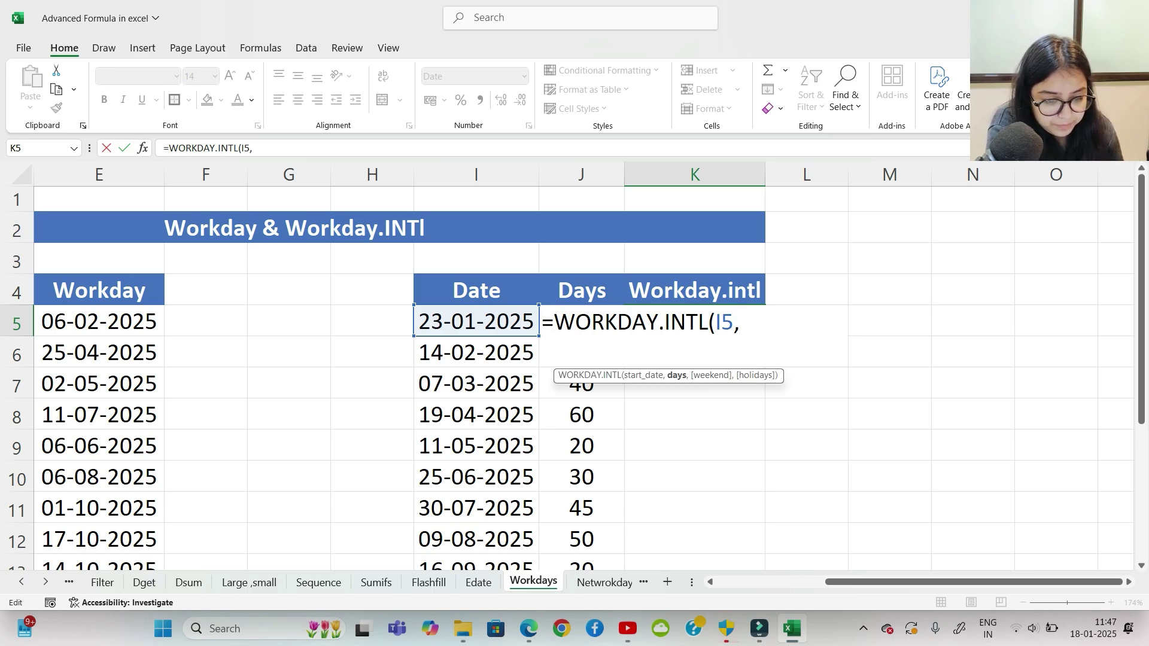
click(581, 446)
click(581, 415)
key(Up)
key(Up)
key(Up)
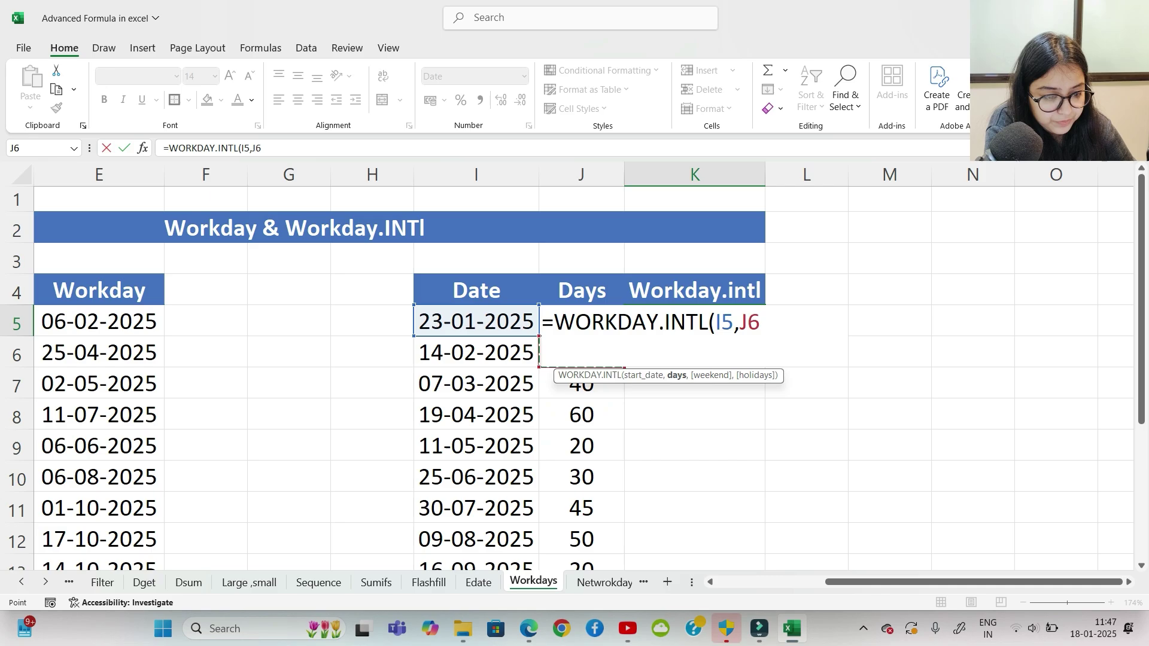
text(,)
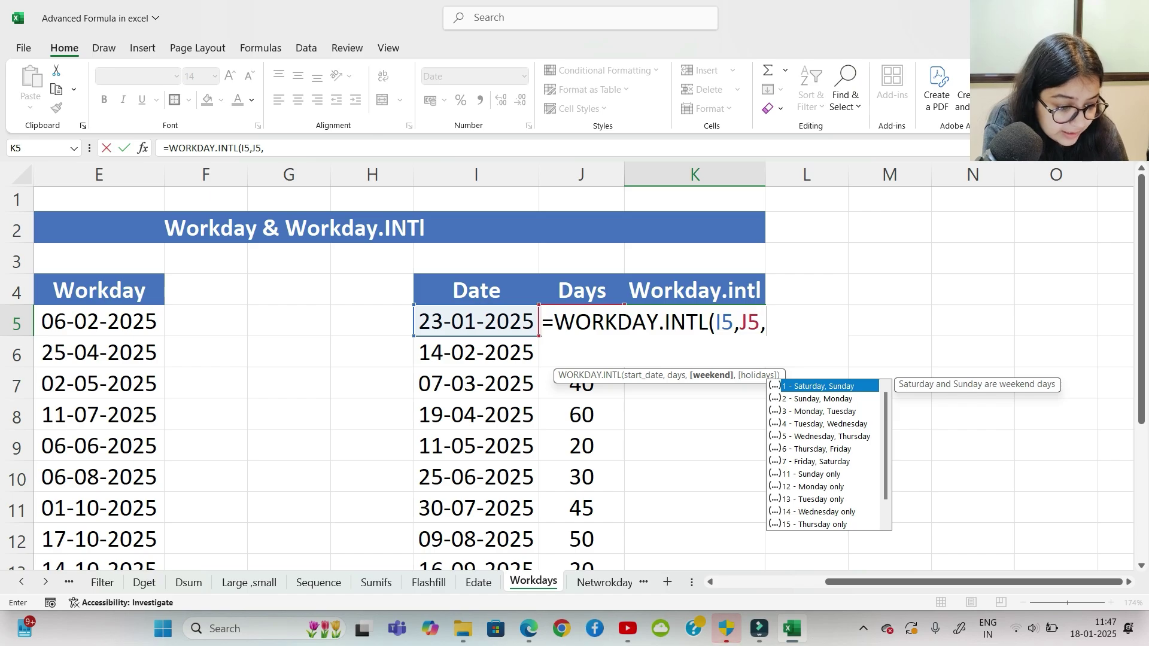
key(Down)
key(Down)
key(Down)
key(Down)
key(Down)
key(Down)
key(Down)
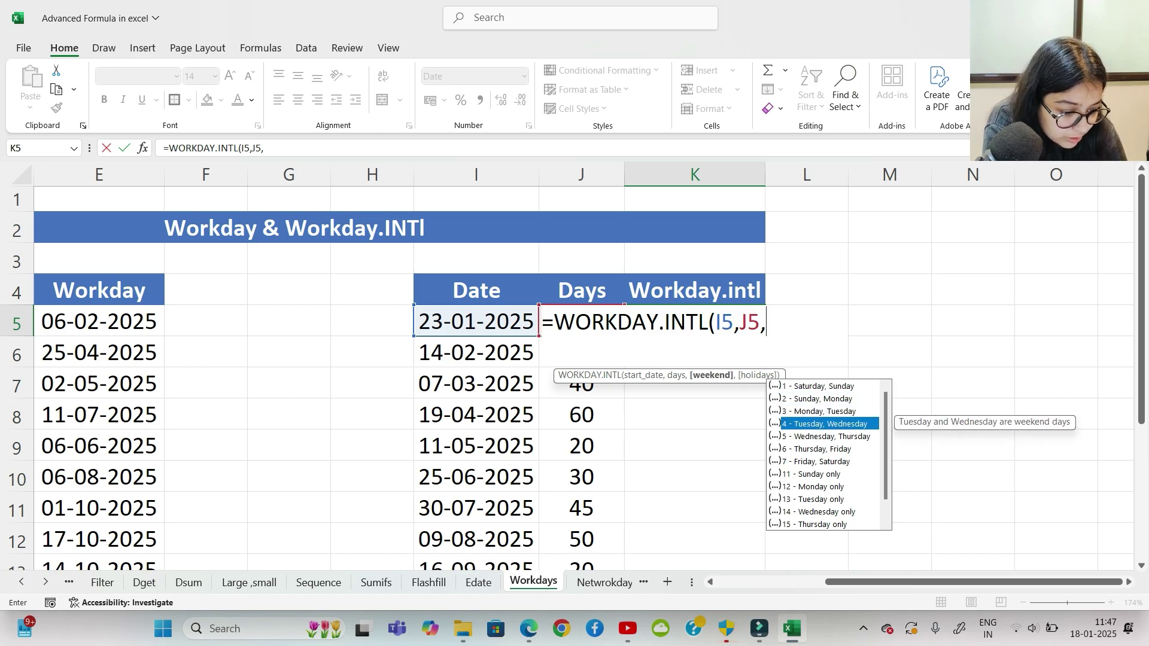
key(Tab)
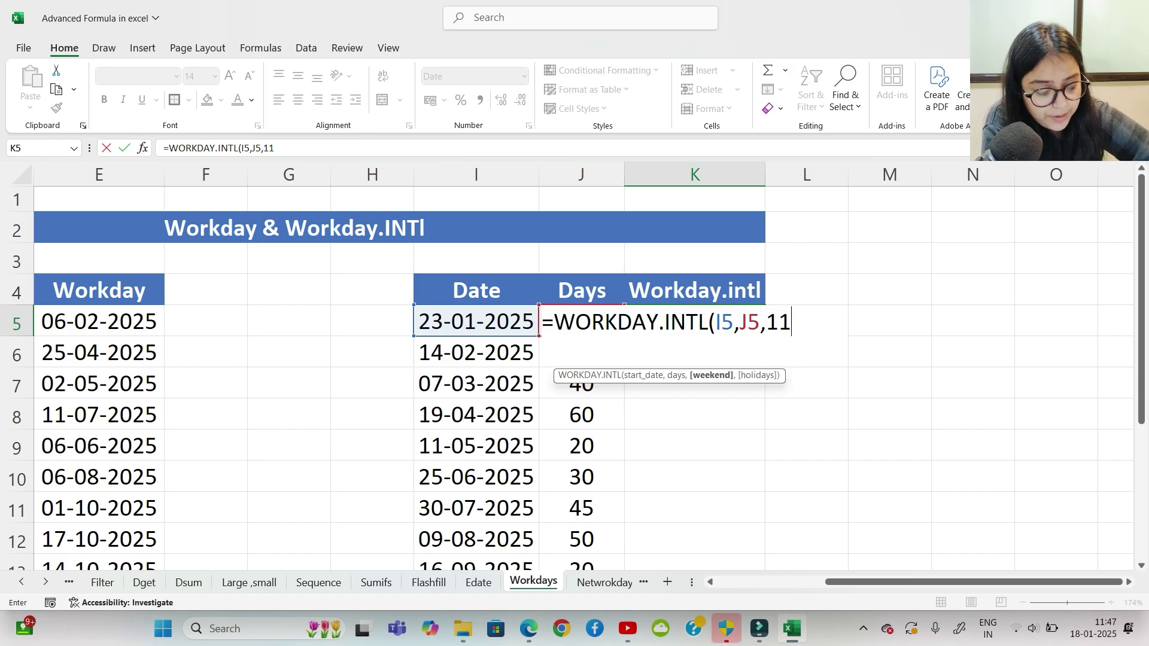
text())
key(Return)
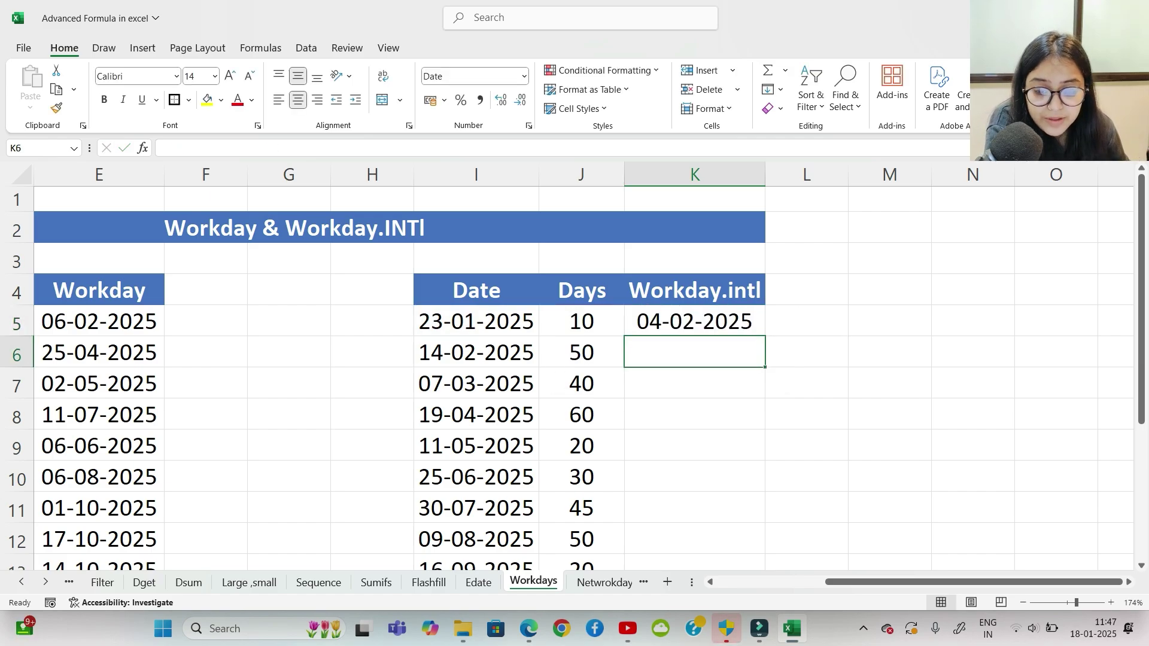
Step: Fill the WORKDAY.INTL formula down to K14 and compare it with the WORKDAY result in E5
click(99, 321)
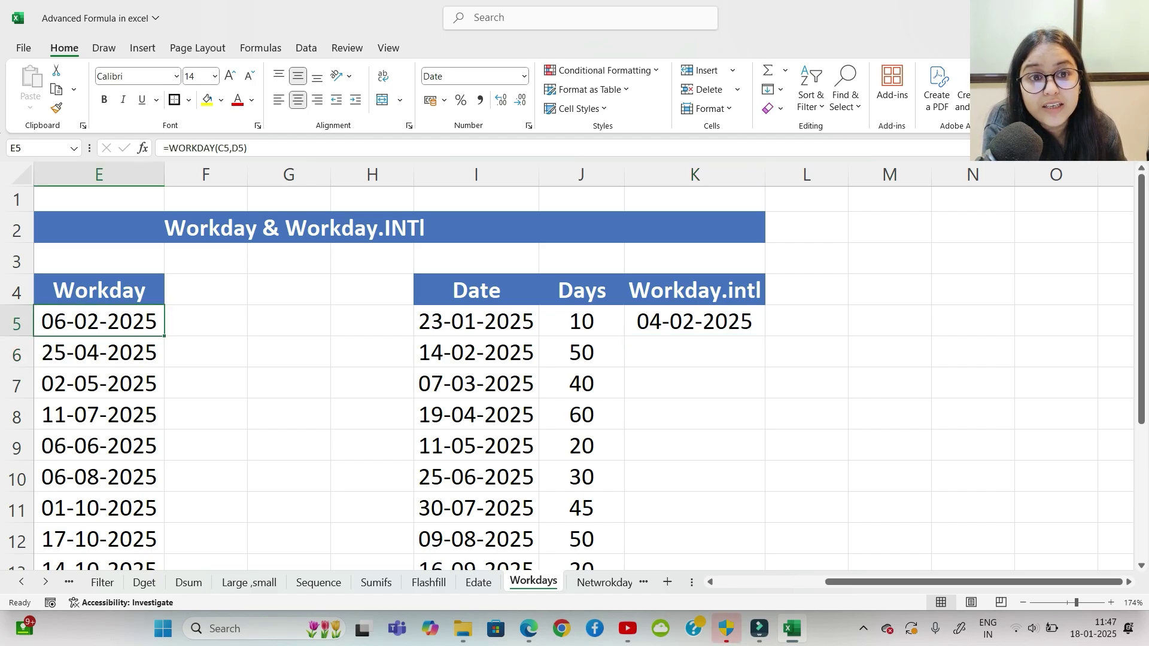
click(694, 322)
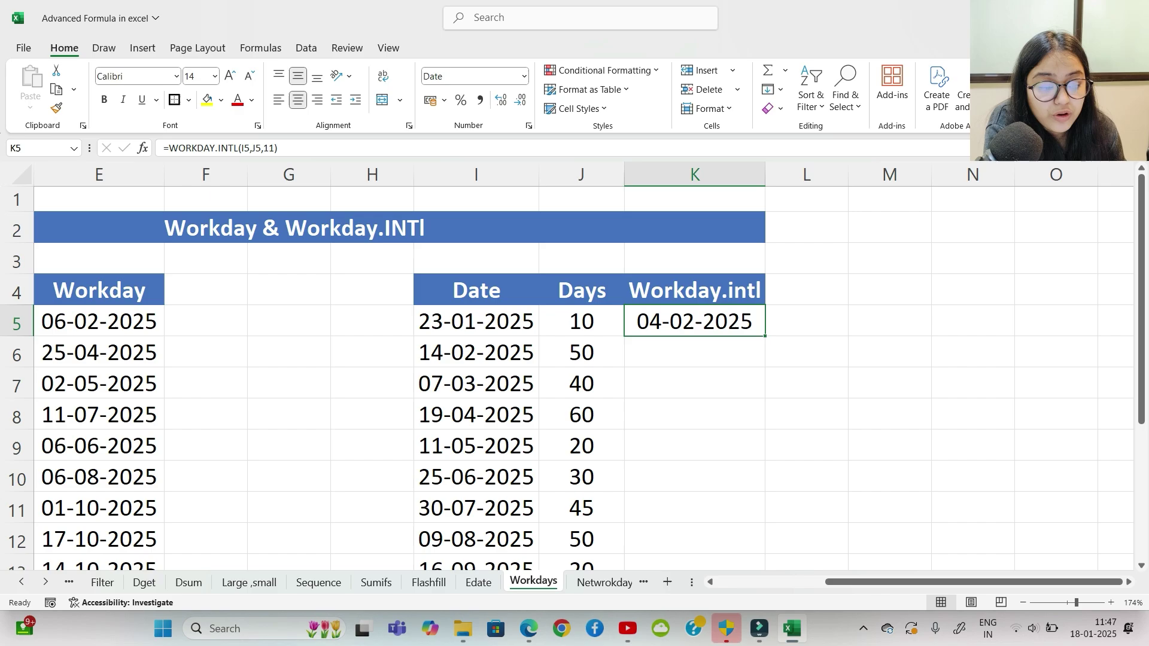
drag(764, 336, 736, 521)
drag(862, 582, 815, 582)
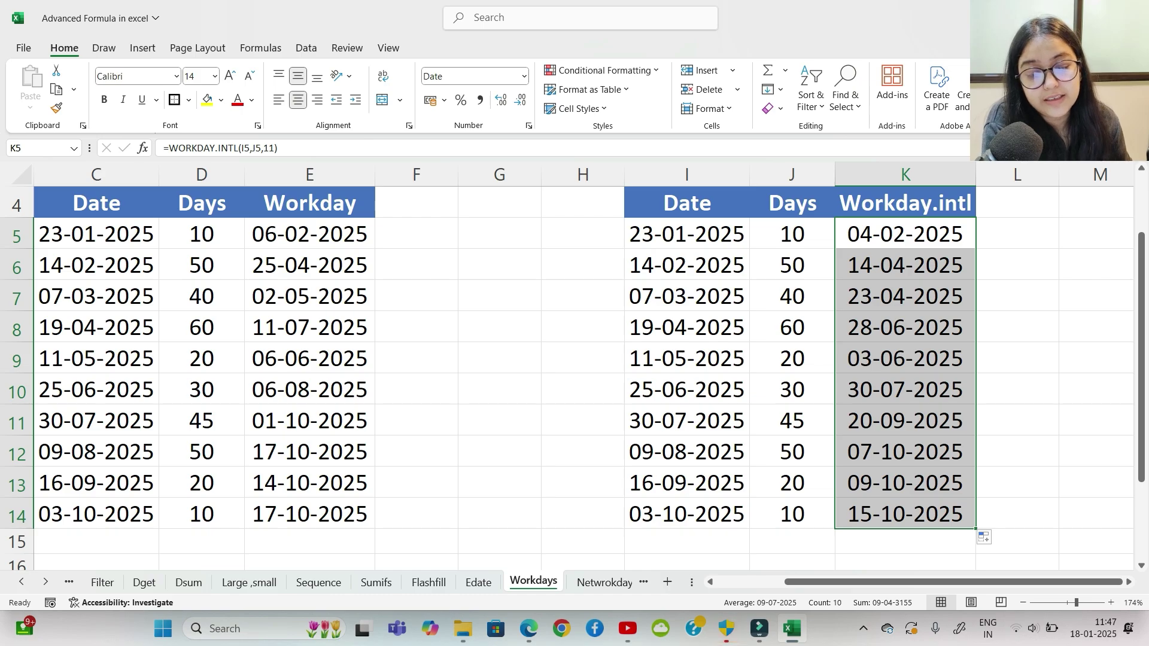
click(309, 234)
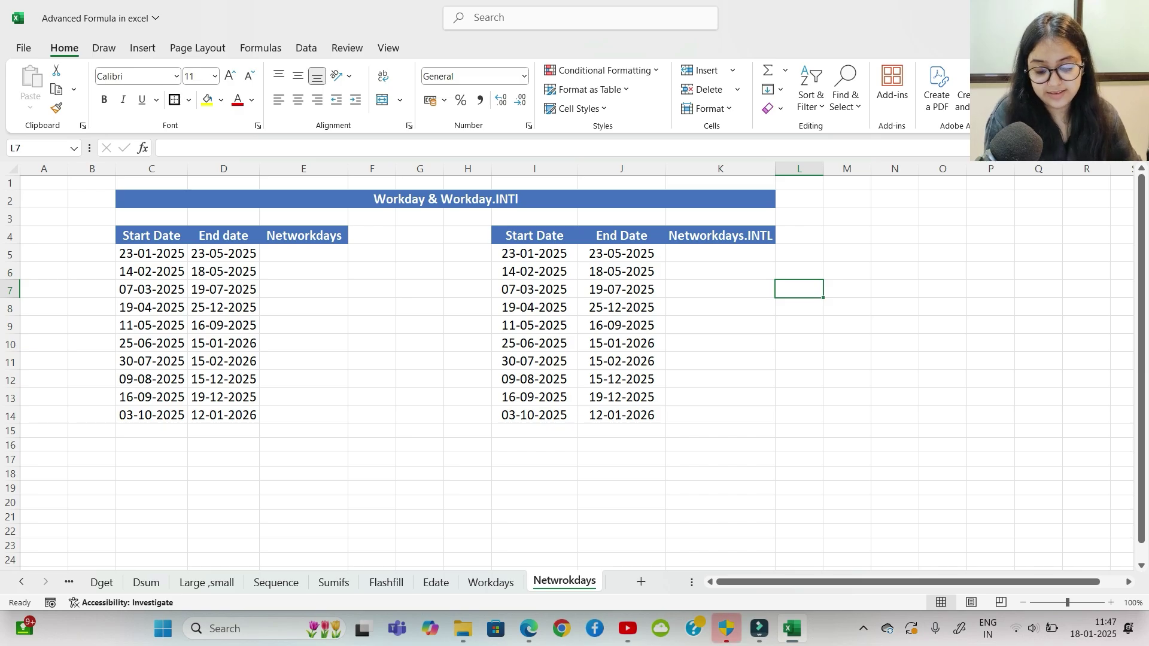
Step: On the Netwrokdays sheet, select the Networkdays.INTL cells K5:K14
scroll(567, 366, up, 2)
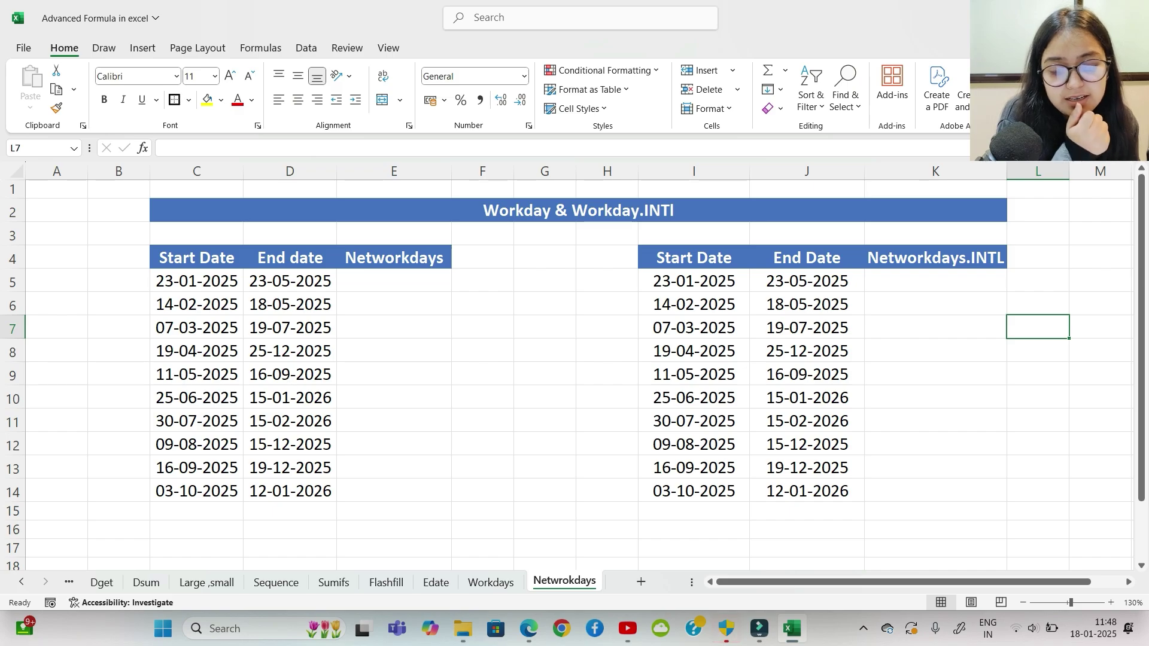
click(935, 280)
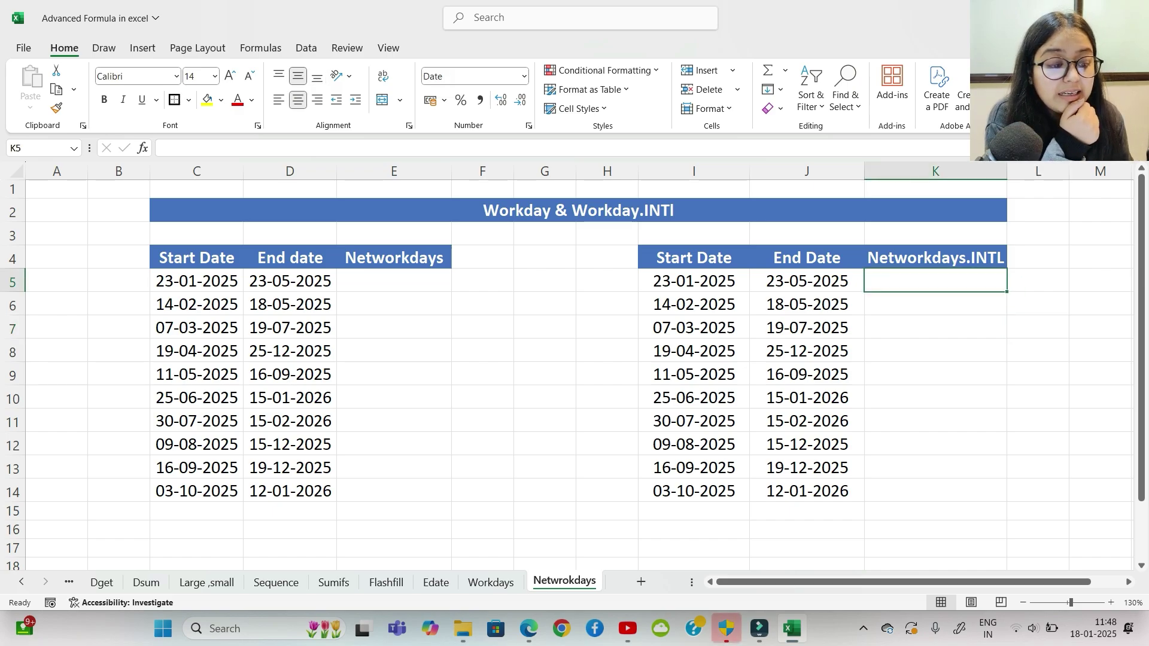
drag(936, 281, 935, 491)
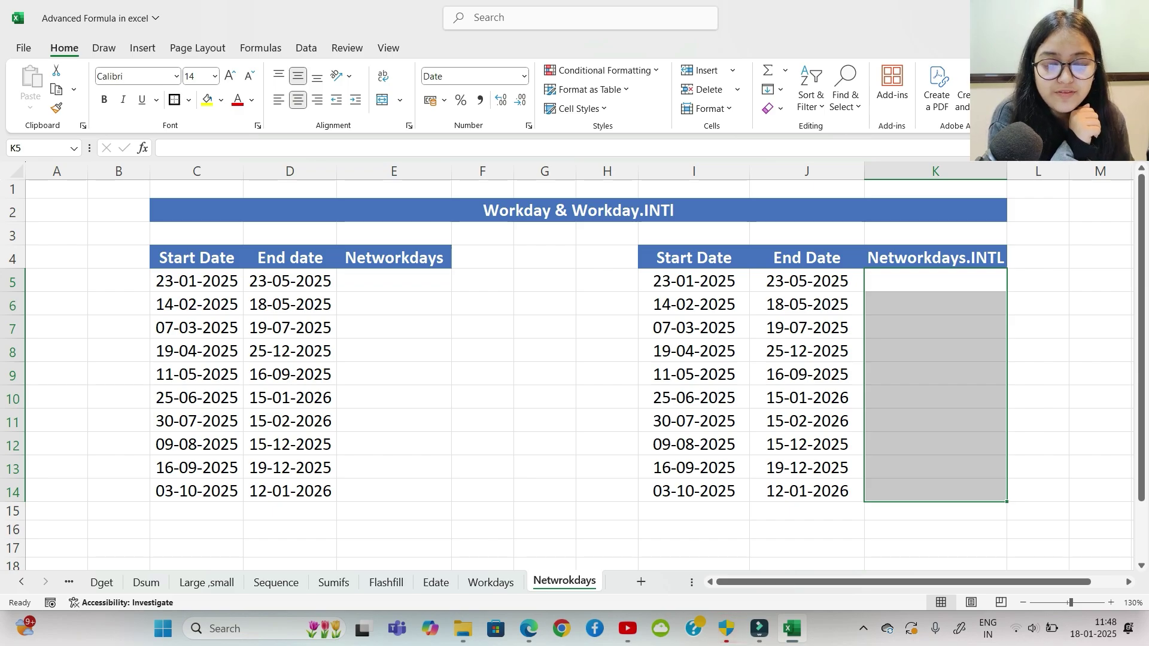
Step: Enter =NETWORKDAYS(C5,D5) in E5 and fill it down to E14
click(393, 281)
text(=netw)
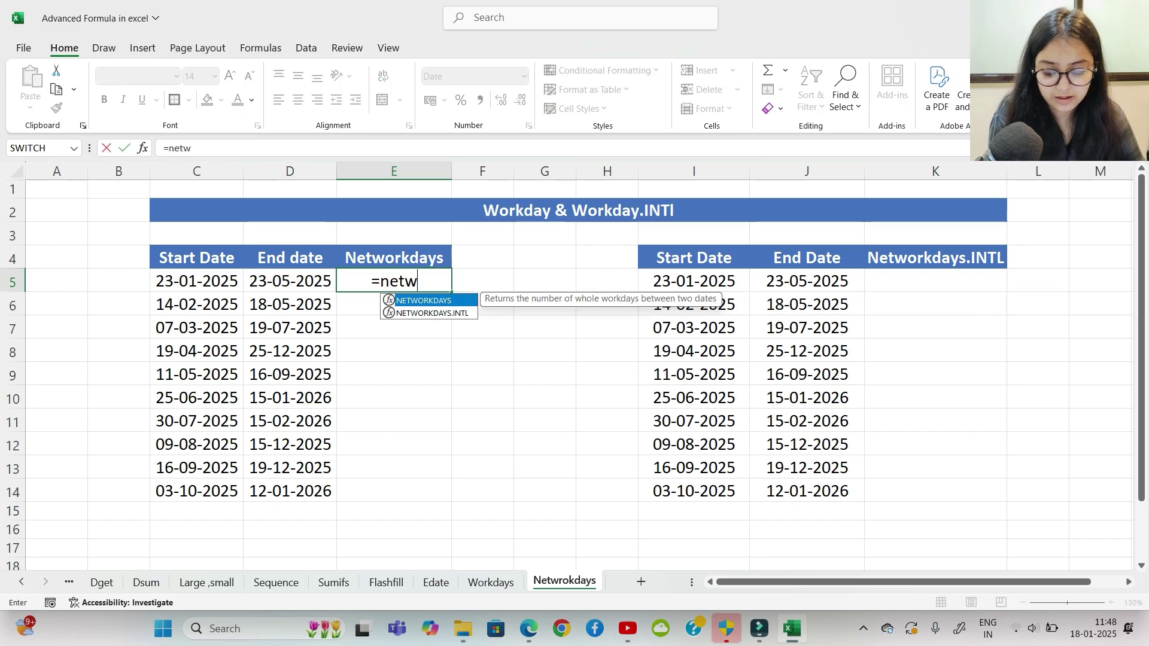
key(Tab)
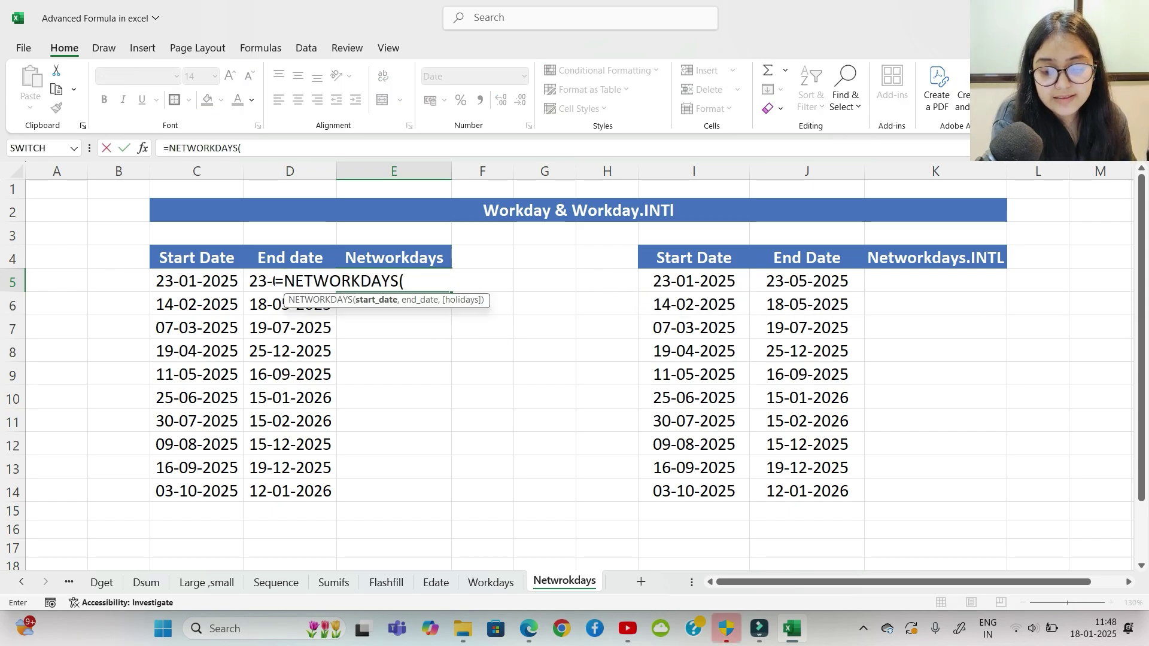
key(Left)
key(Left)
text(,)
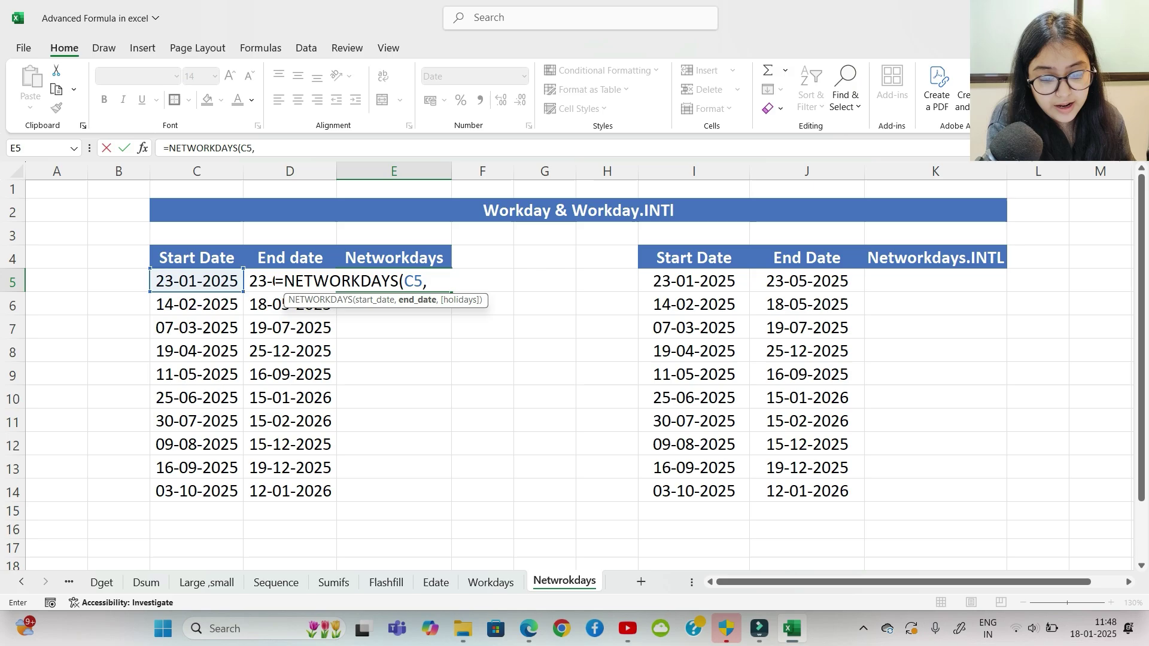
key(Left)
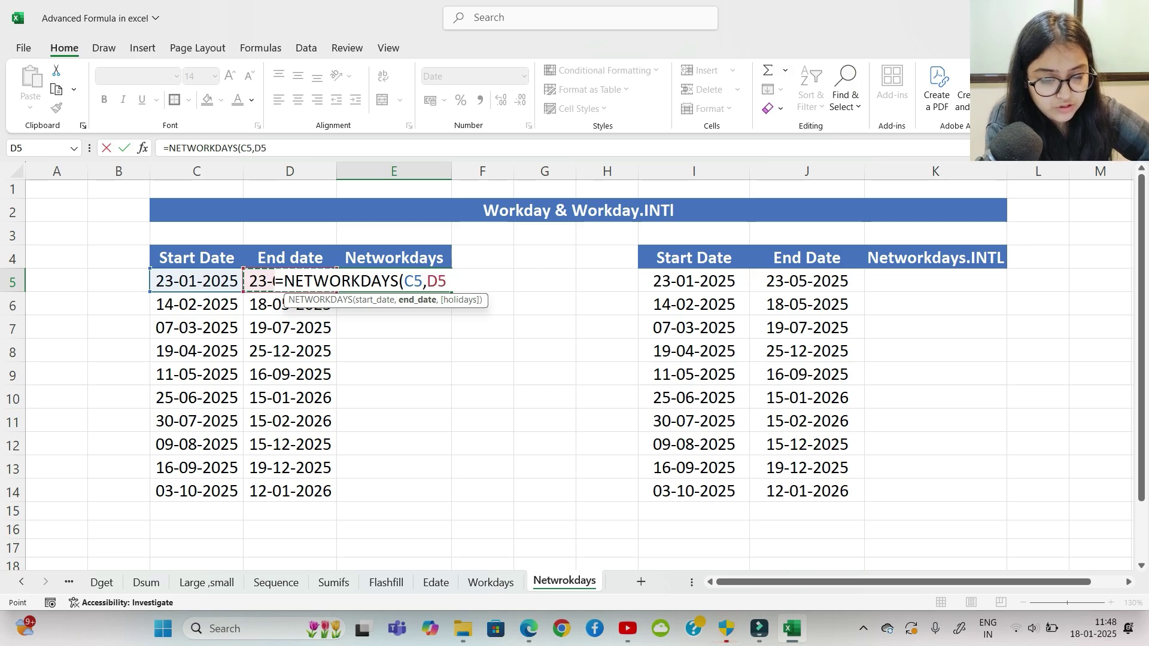
text())
key(Return)
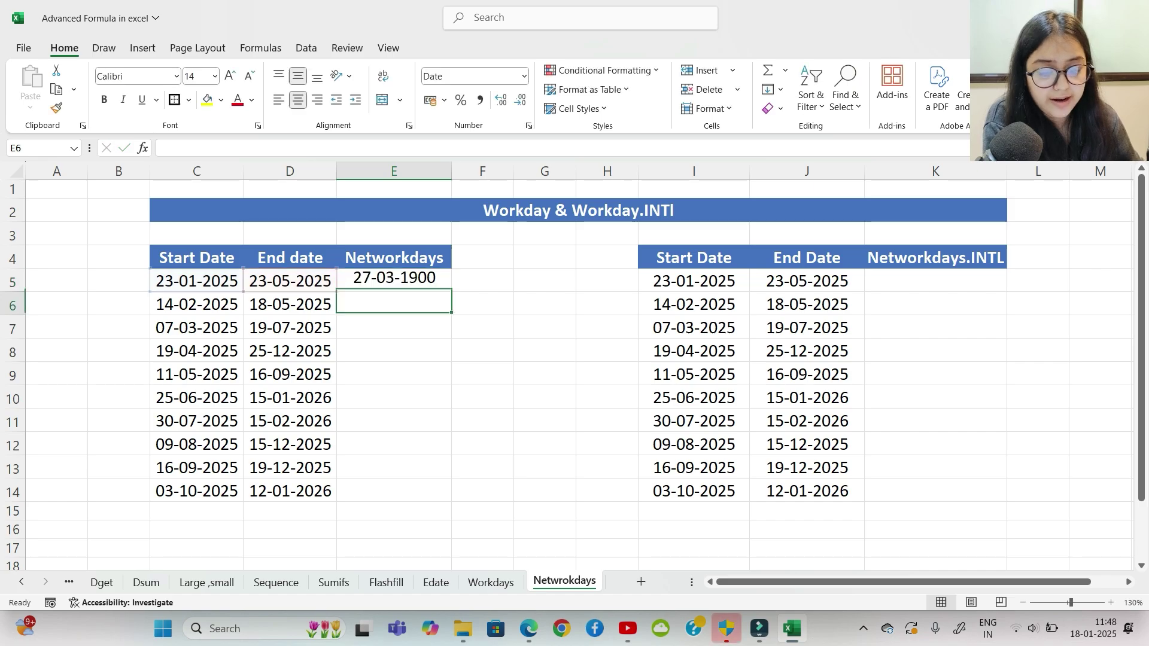
click(393, 281)
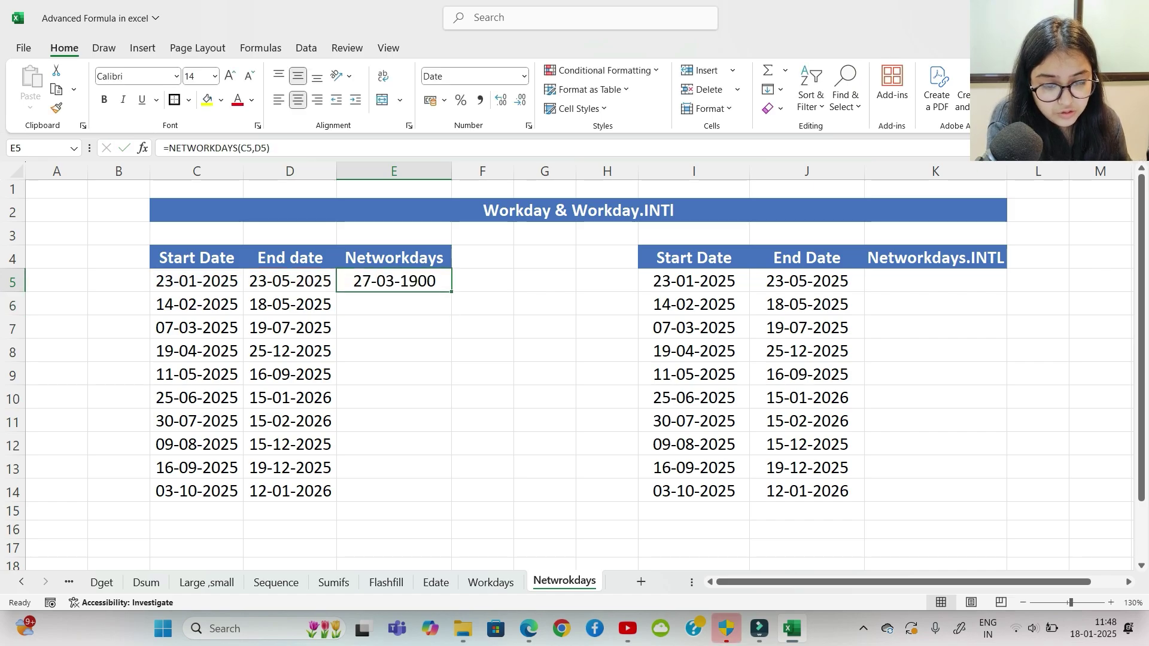
drag(452, 292, 452, 501)
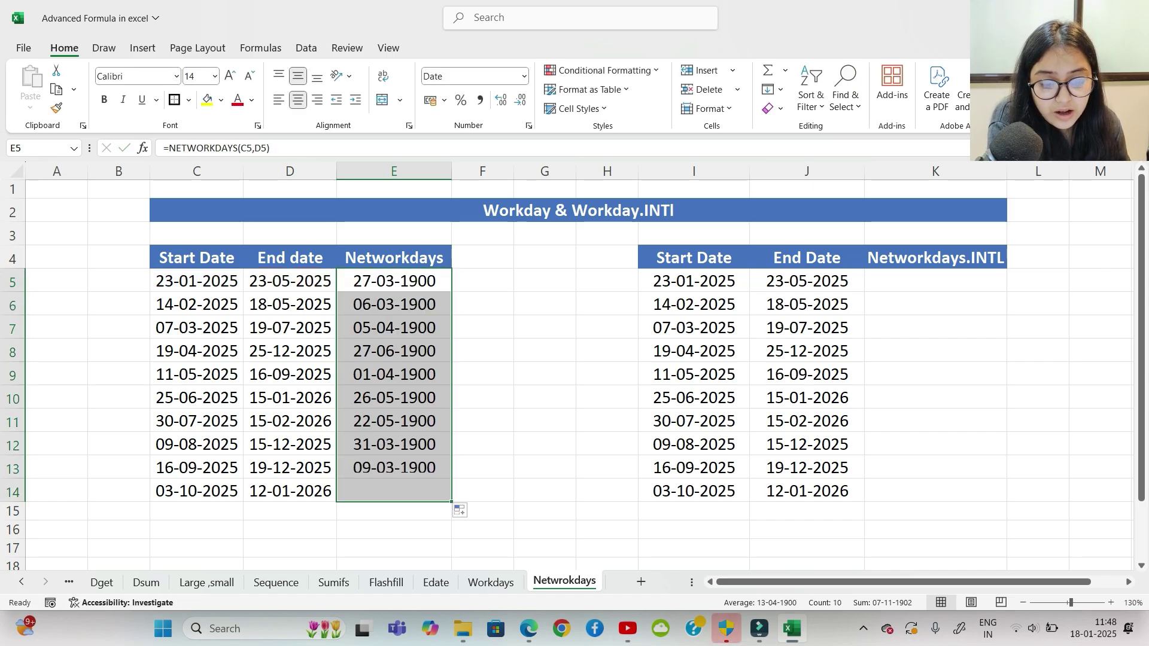
click(482, 397)
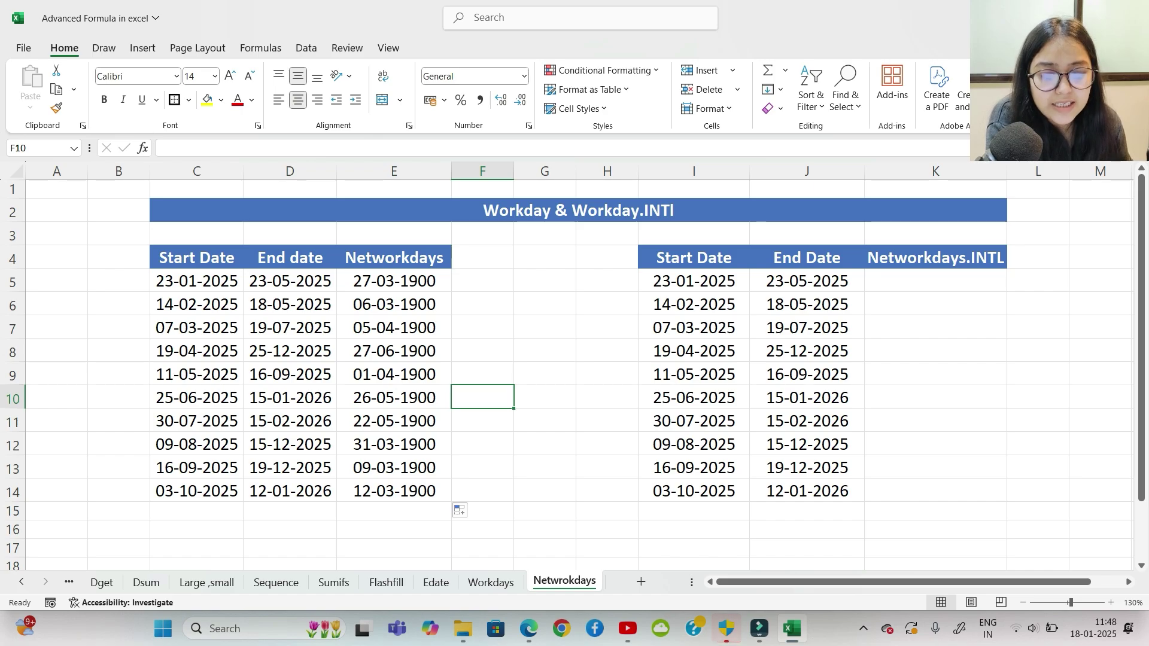
Step: Format E5:E14 as General so the results show day counts like 87 and 66
drag(394, 281, 394, 491)
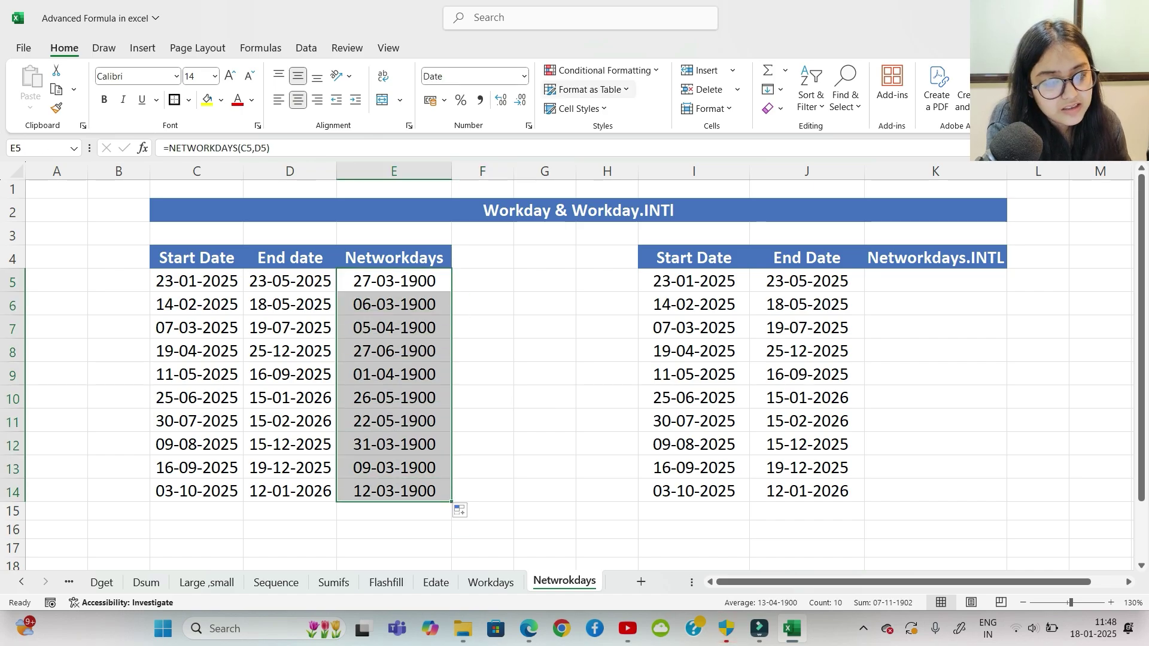
click(524, 76)
click(483, 98)
click(545, 374)
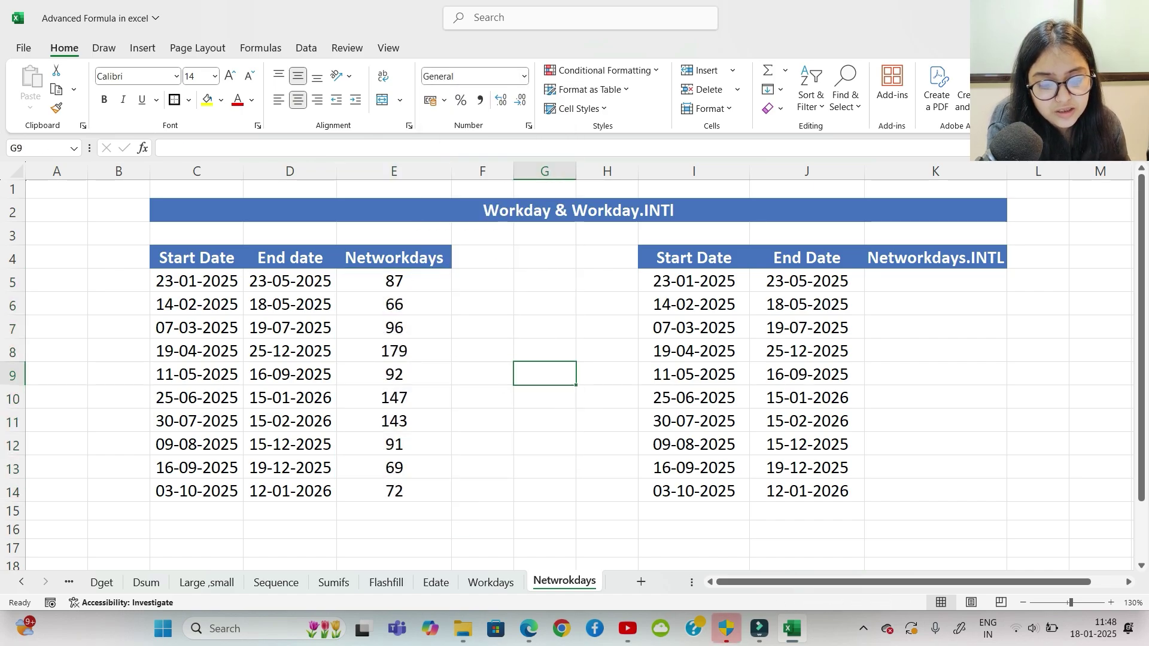
drag(394, 280, 394, 491)
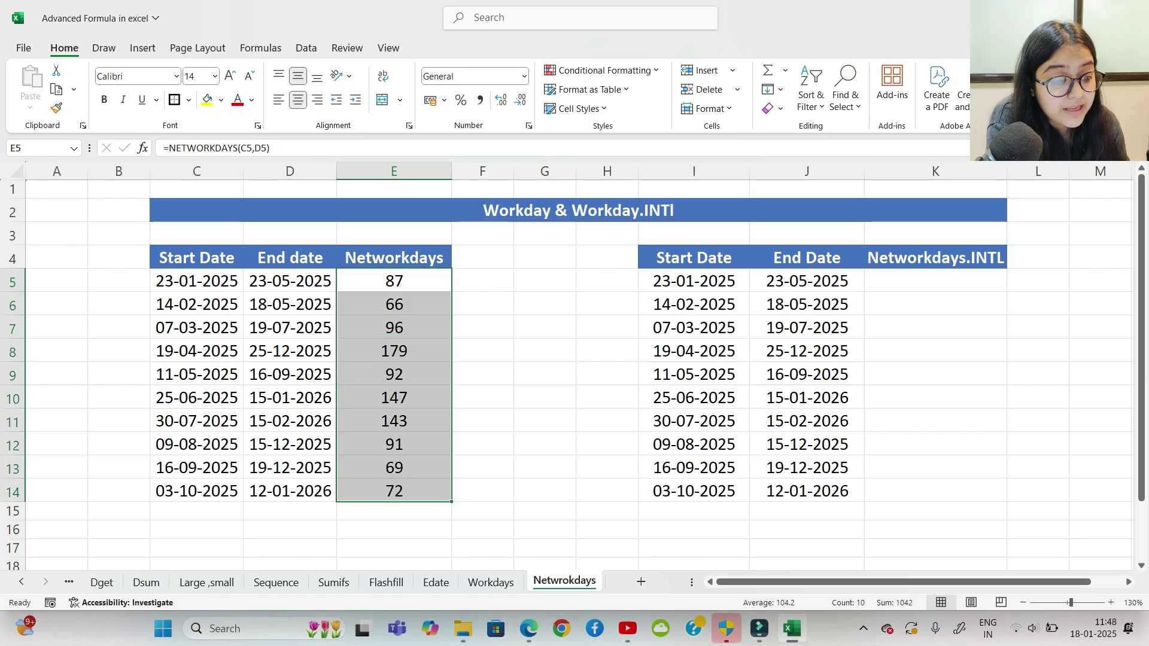
click(936, 281)
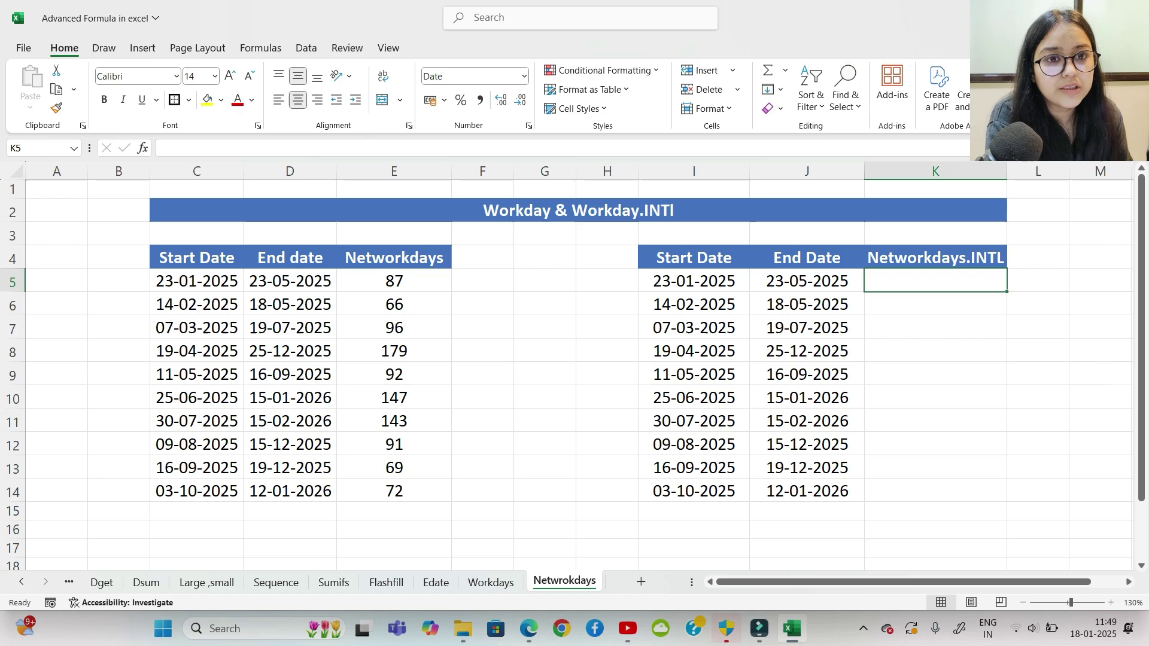
Step: Start a NETWORKDAYS formula in K5 using I5 and J5, then erase it back to the function name
text(=netw)
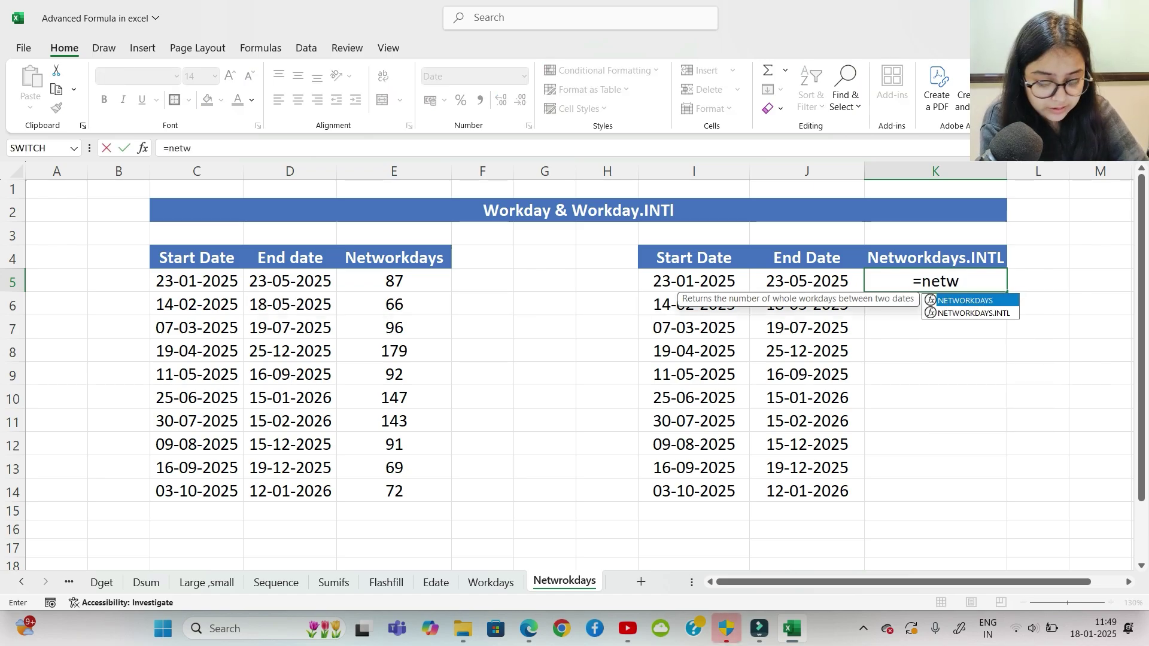
key(Tab)
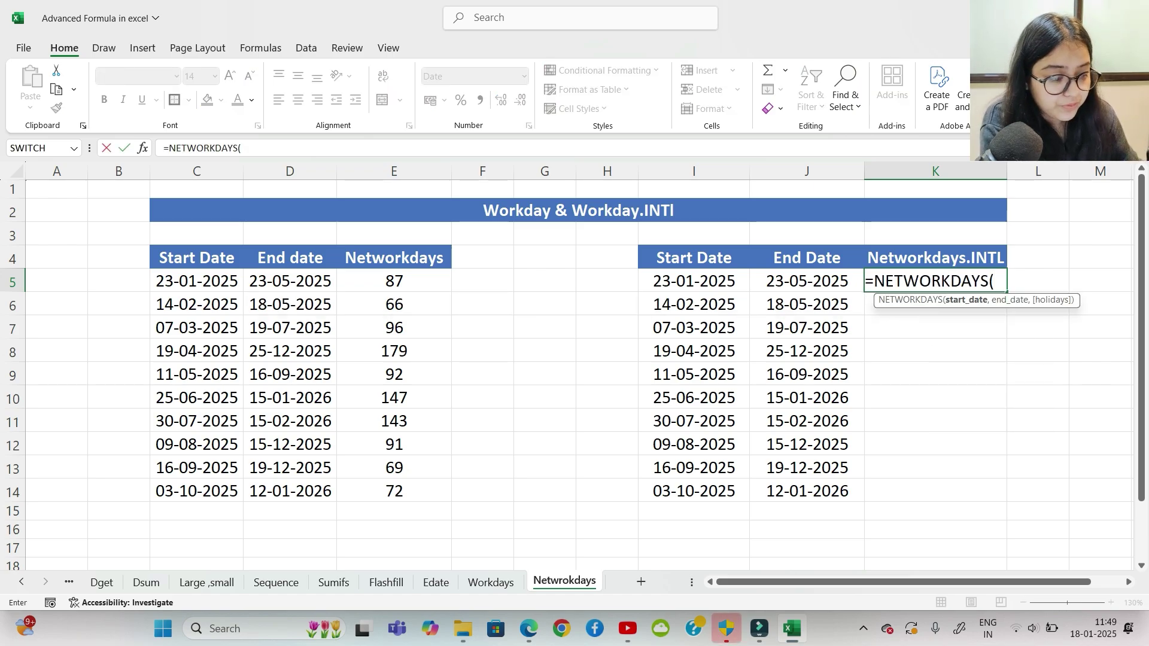
click(693, 282)
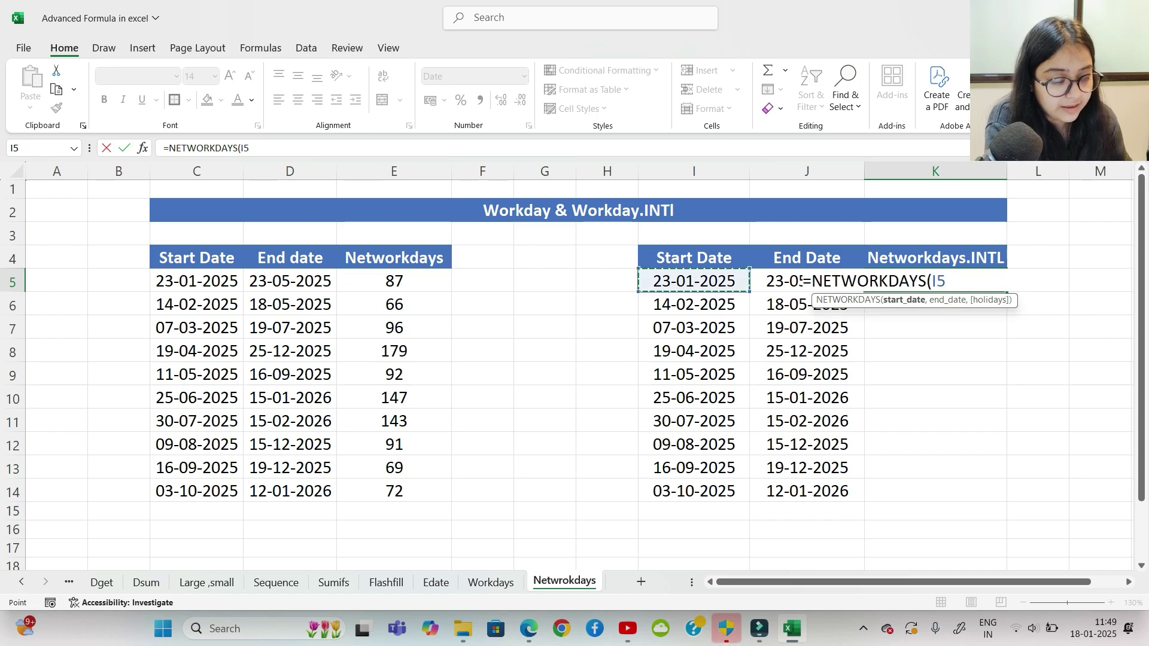
text(,)
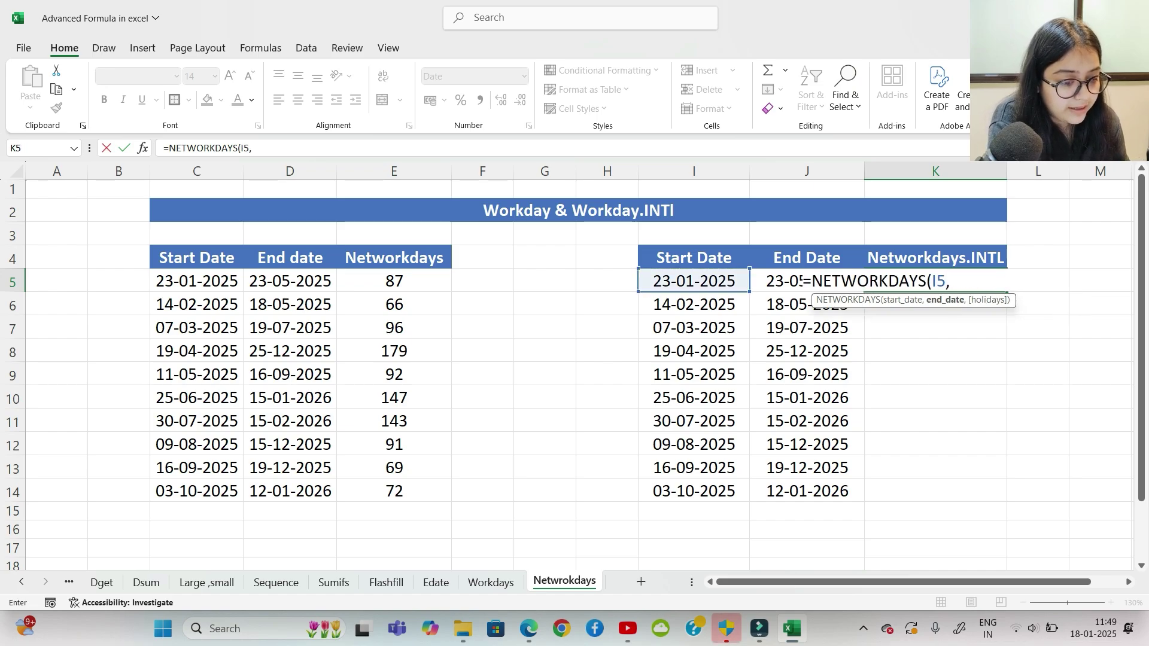
click(801, 282)
text(,)
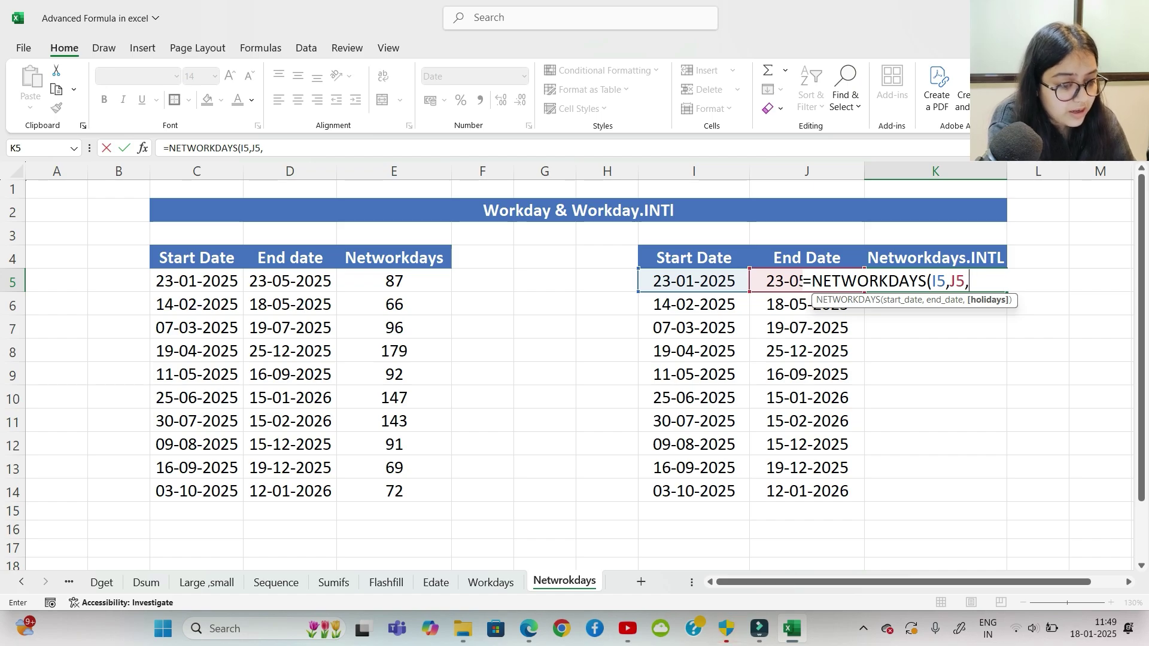
key(BackSpace)
key(BackSpace)
key(BackSpace)
key(BackSpace)
key(BackSpace)
key(BackSpace)
key(BackSpace)
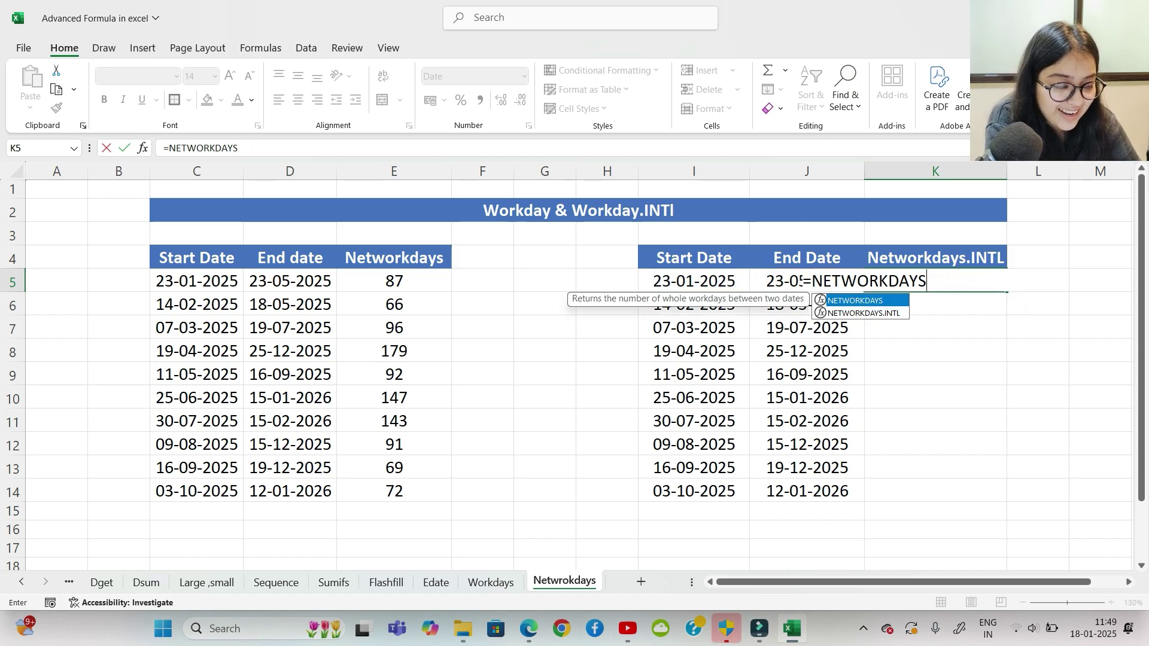
Step: Enter =NETWORKDAYS.INTL(I5,J5,11) in K5, treating only Sunday as the weekend
key(Down)
key(Tab)
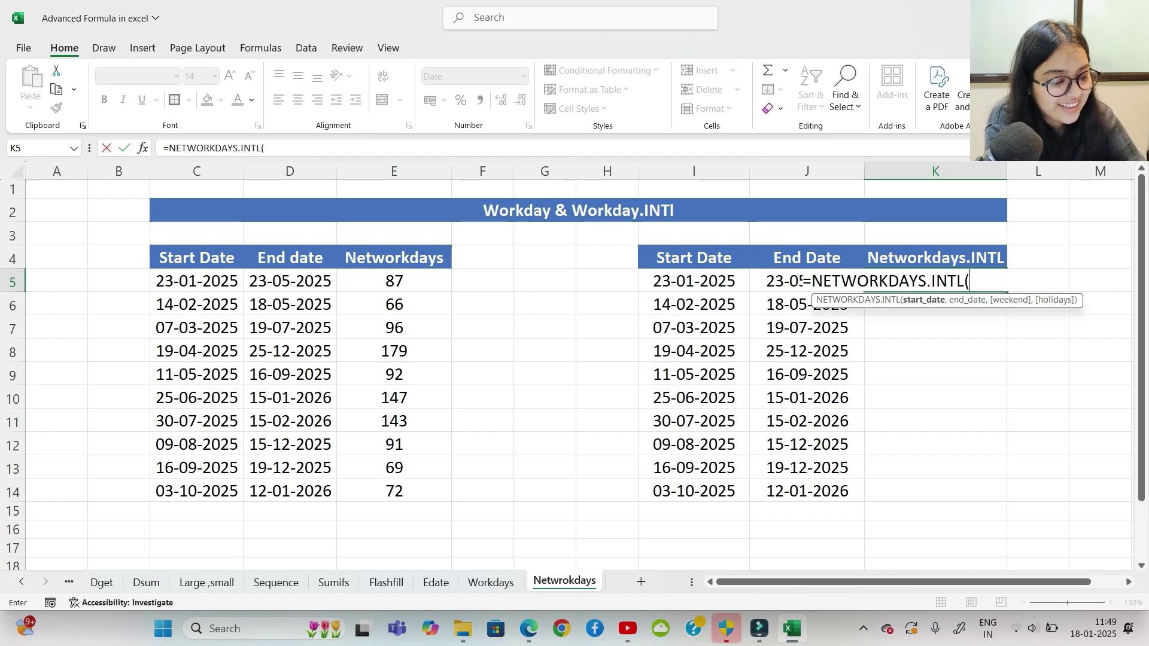
click(695, 282)
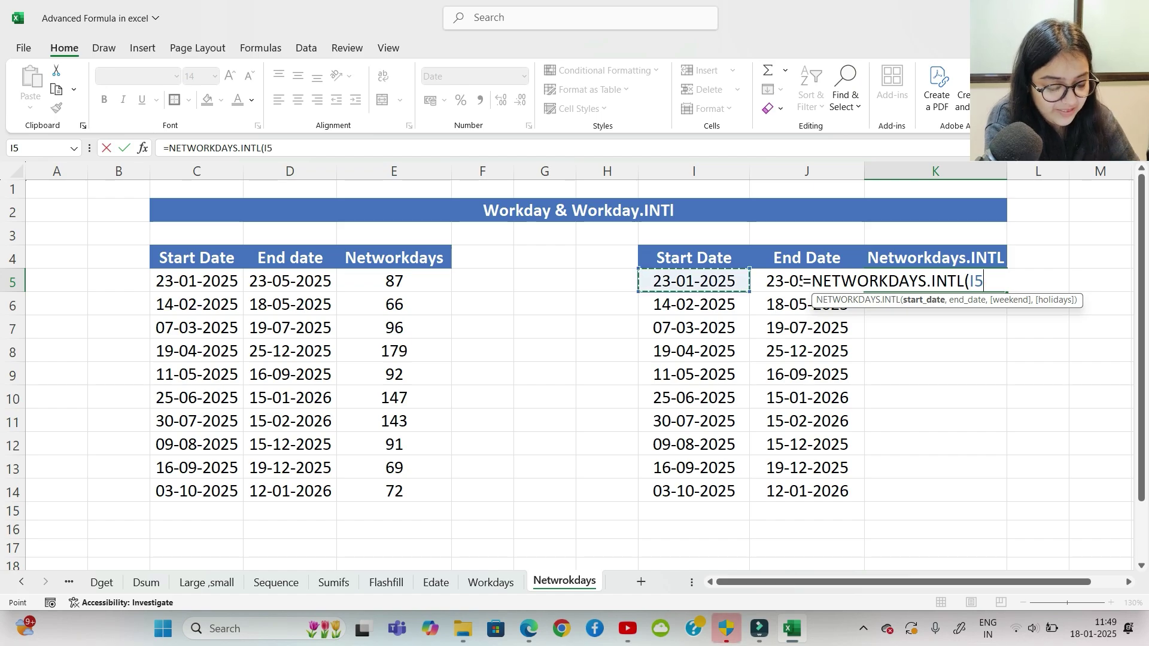
text(,)
click(778, 282)
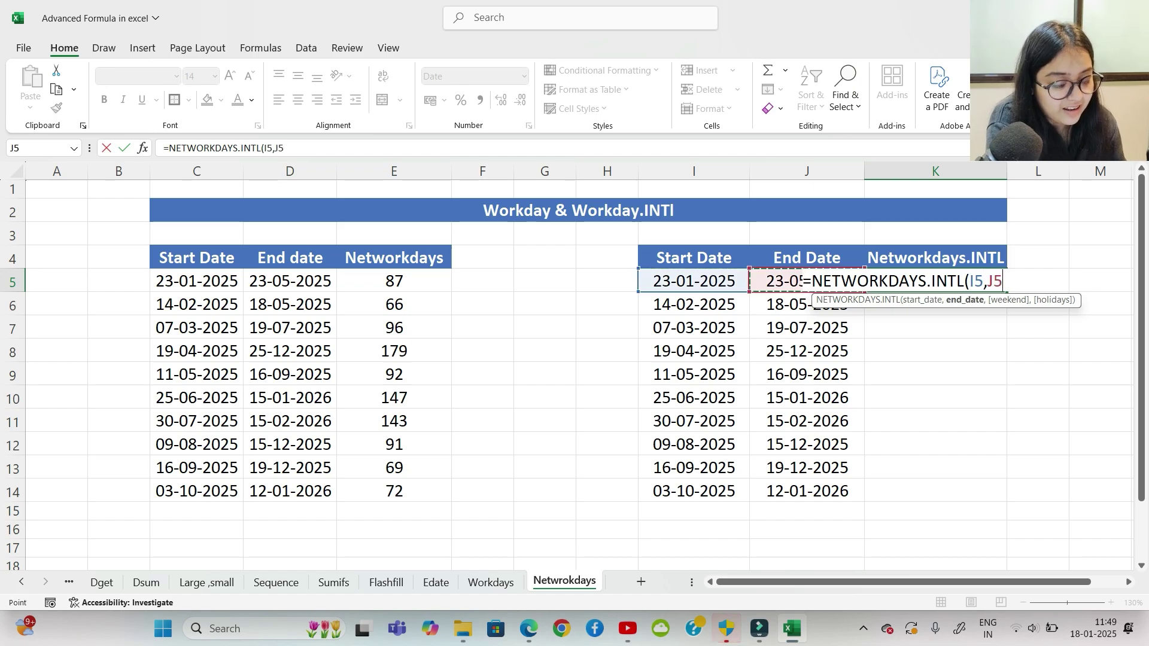
text(,)
key(Down)
key(Down)
key(Down)
key(Down)
key(Down)
key(Down)
key(Down)
key(Down)
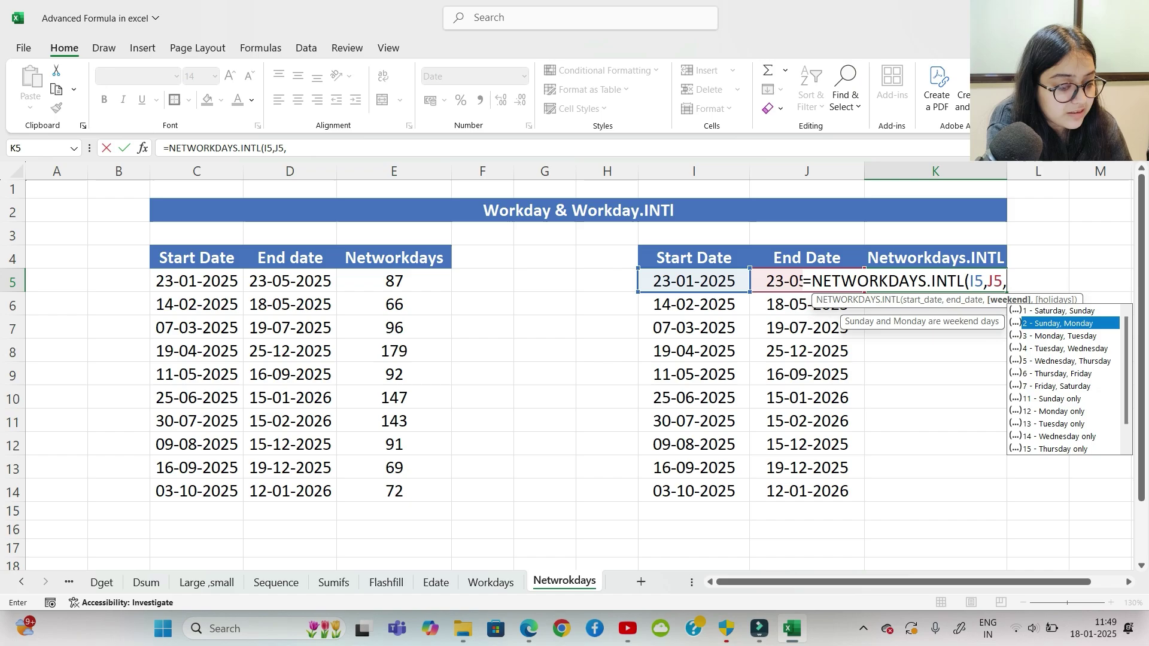
key(Up)
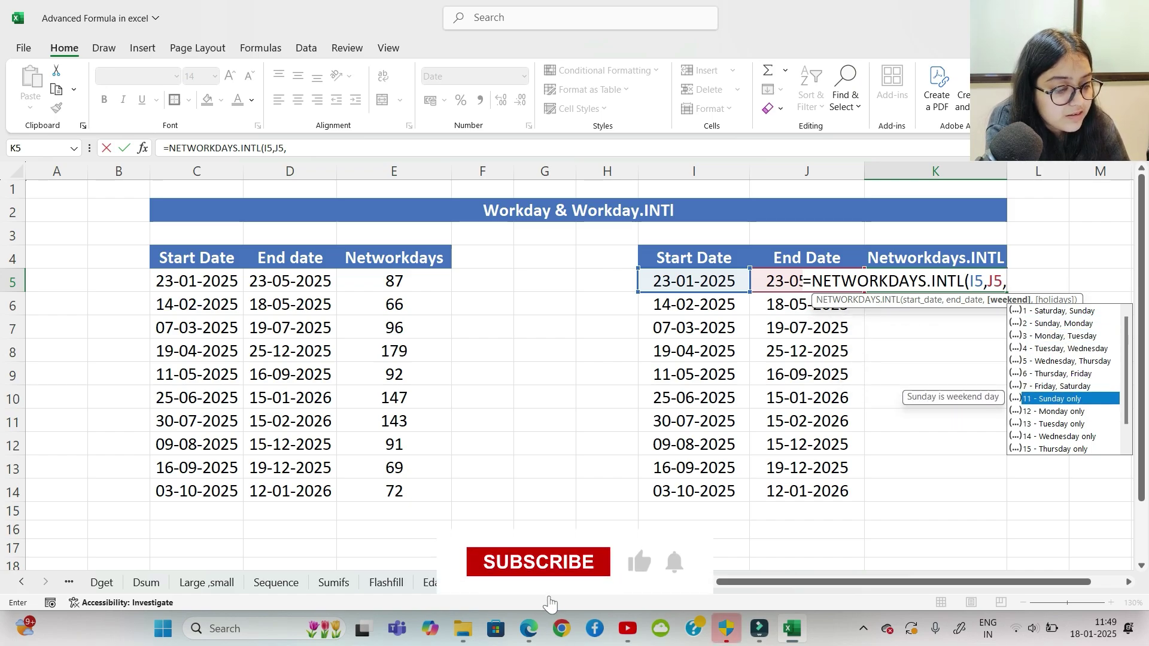
key(Tab)
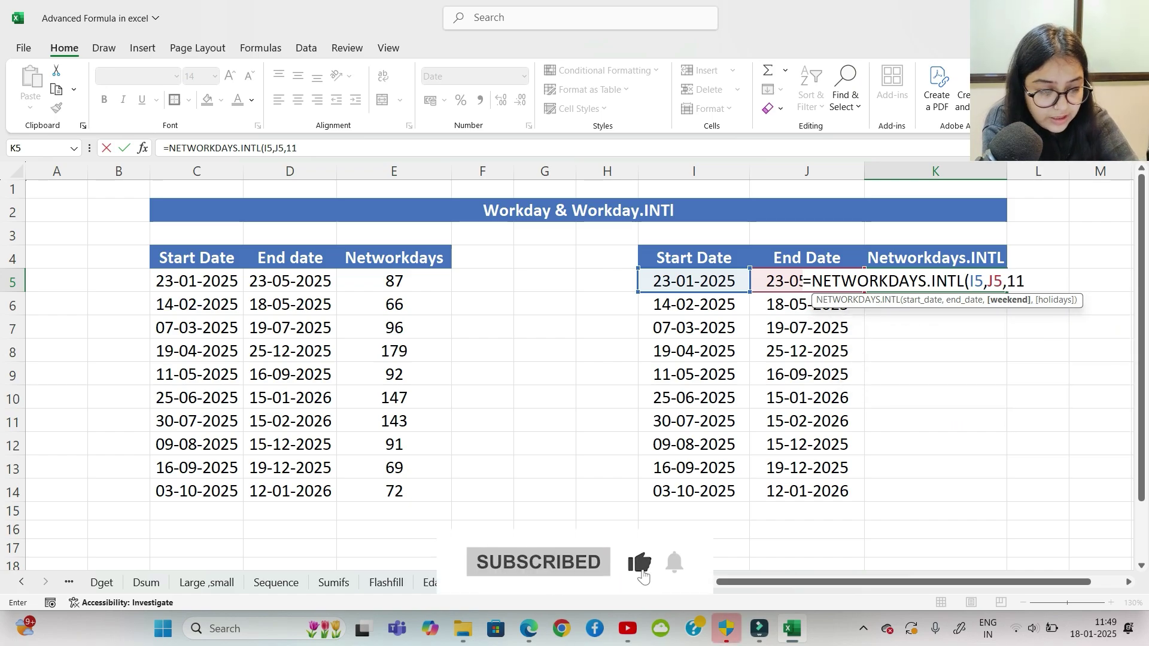
text())
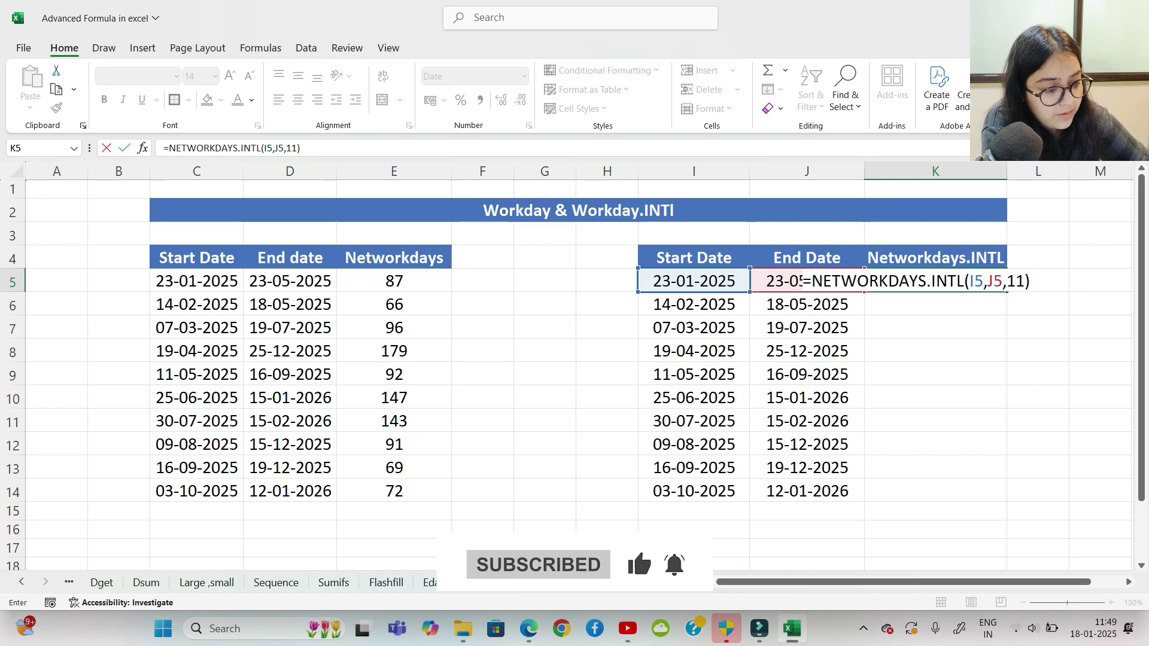
key(Return)
Step: Copy K5's formula down to K14 and format K5:K14 as General numbers
click(936, 281)
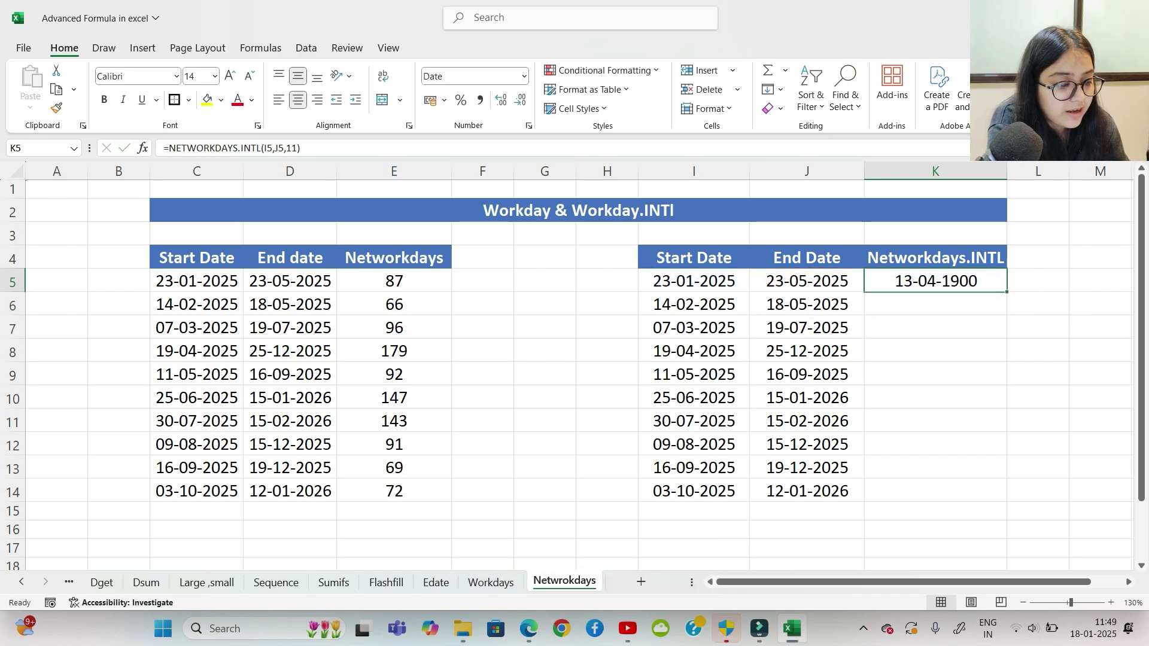
drag(1008, 292, 1007, 503)
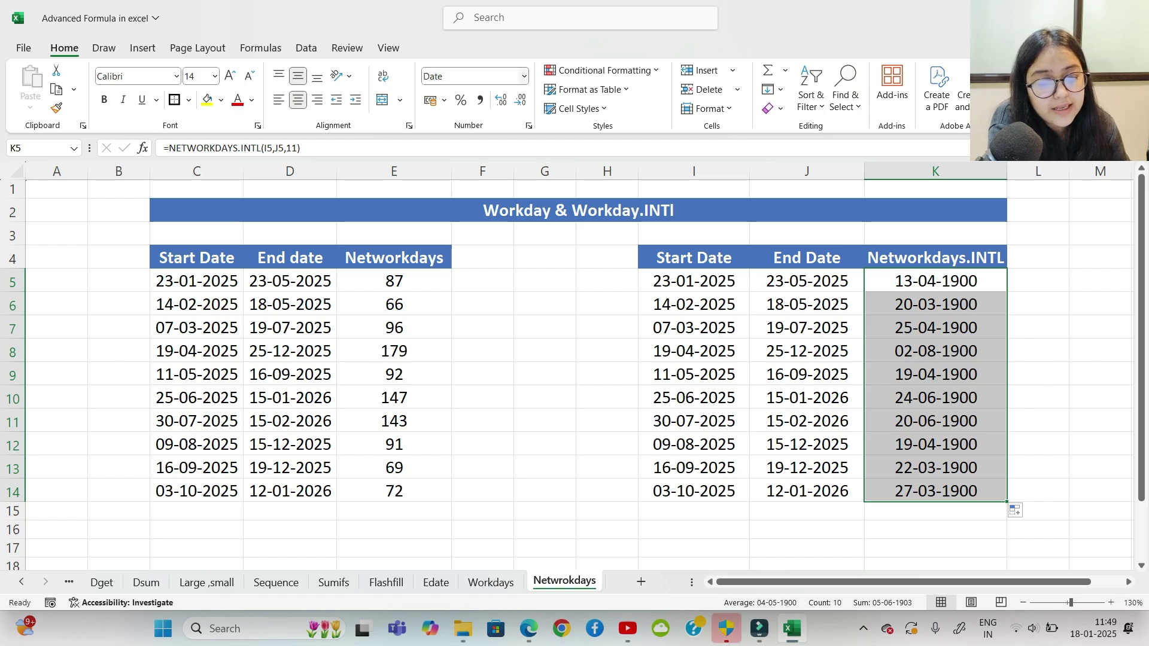
click(524, 76)
click(473, 95)
click(545, 350)
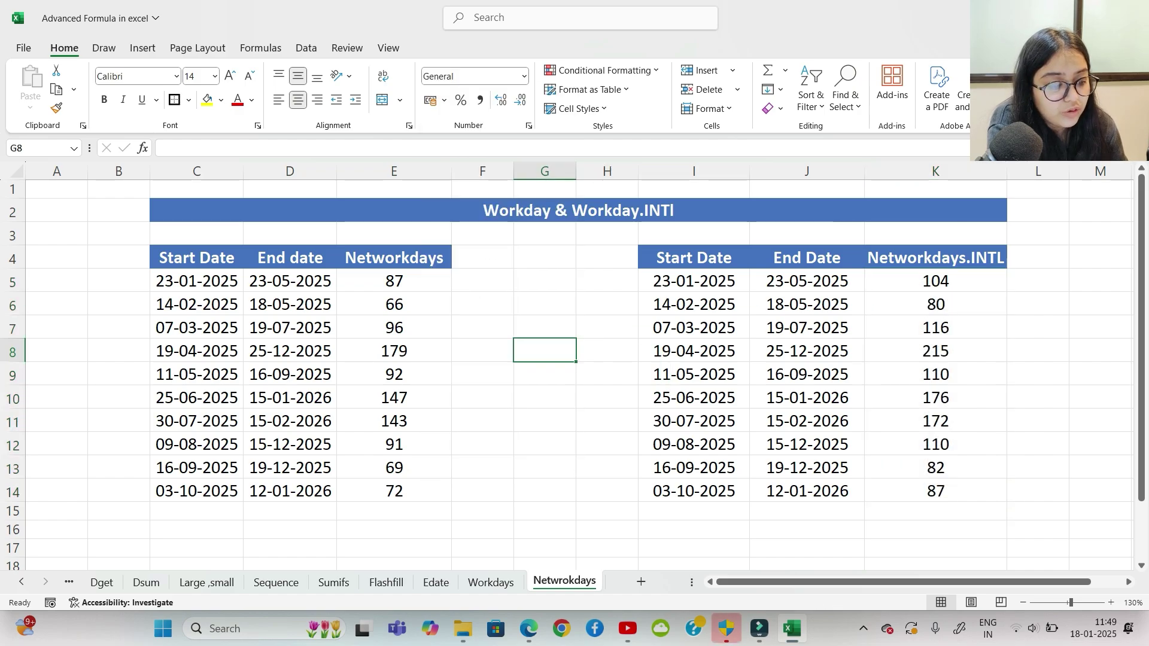
click(394, 281)
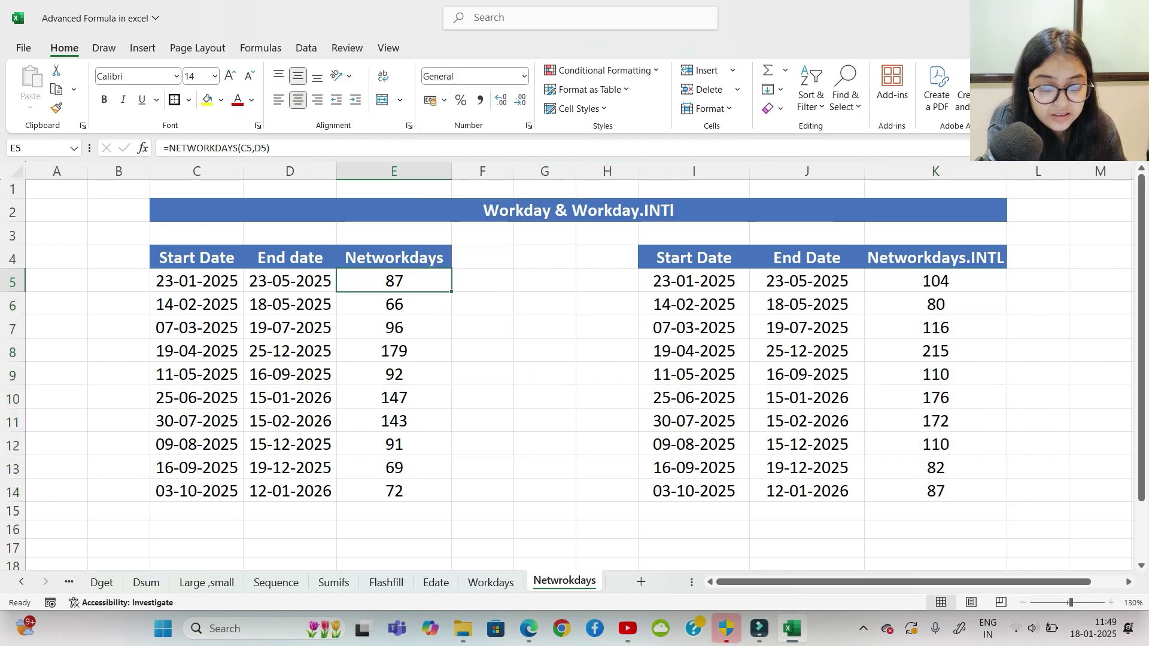
Step: Compare the NETWORKDAYS results in E5:E14 with K5:K14, then go to the Filter sheet
click(935, 281)
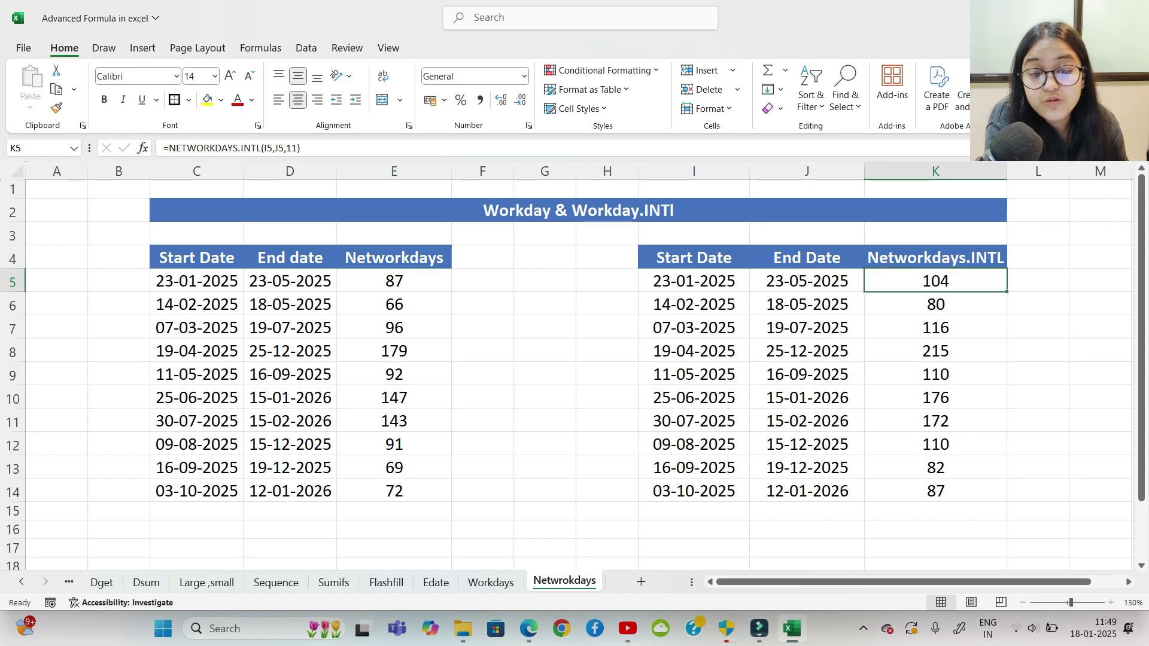
drag(394, 281, 394, 491)
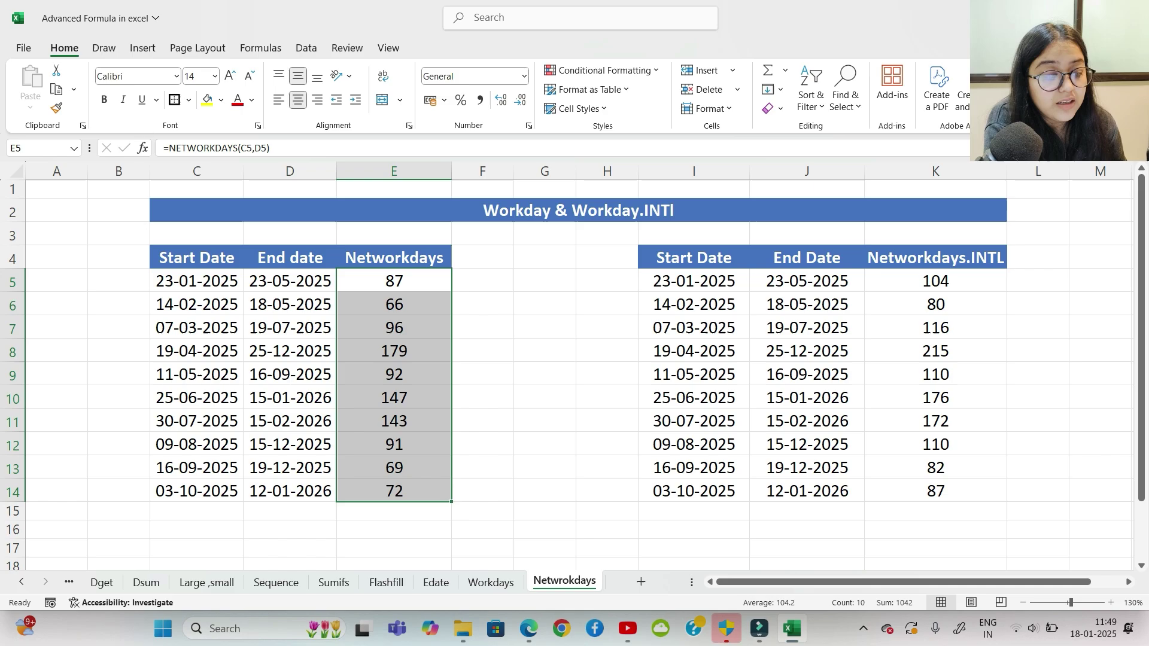
drag(935, 280, 935, 491)
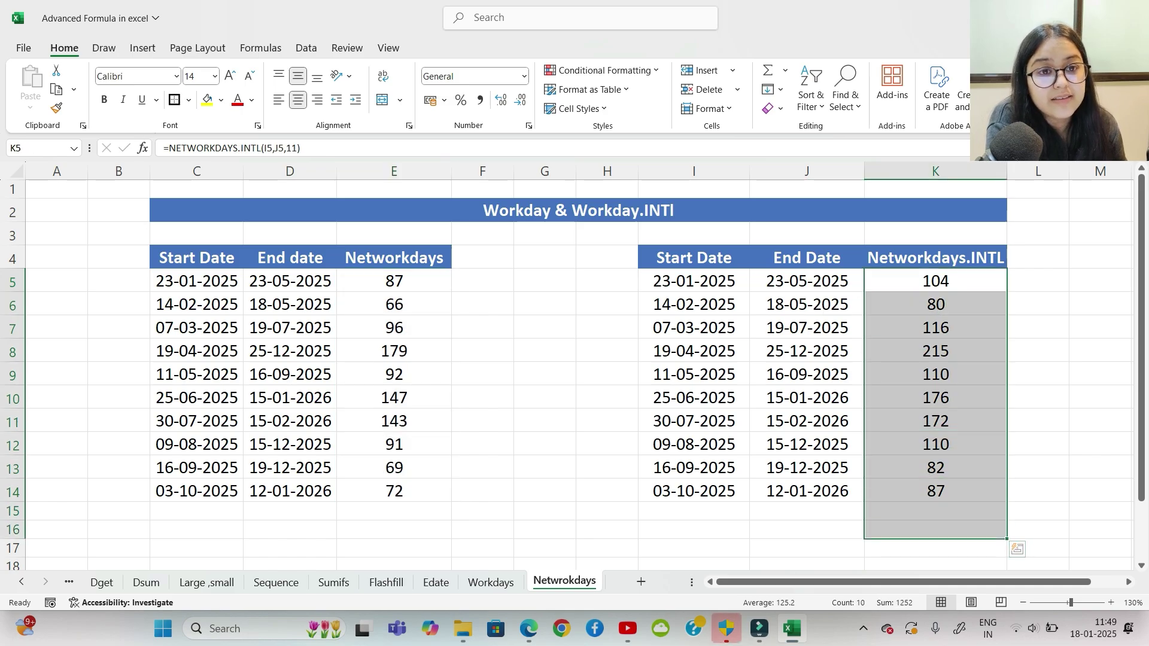
click(1100, 421)
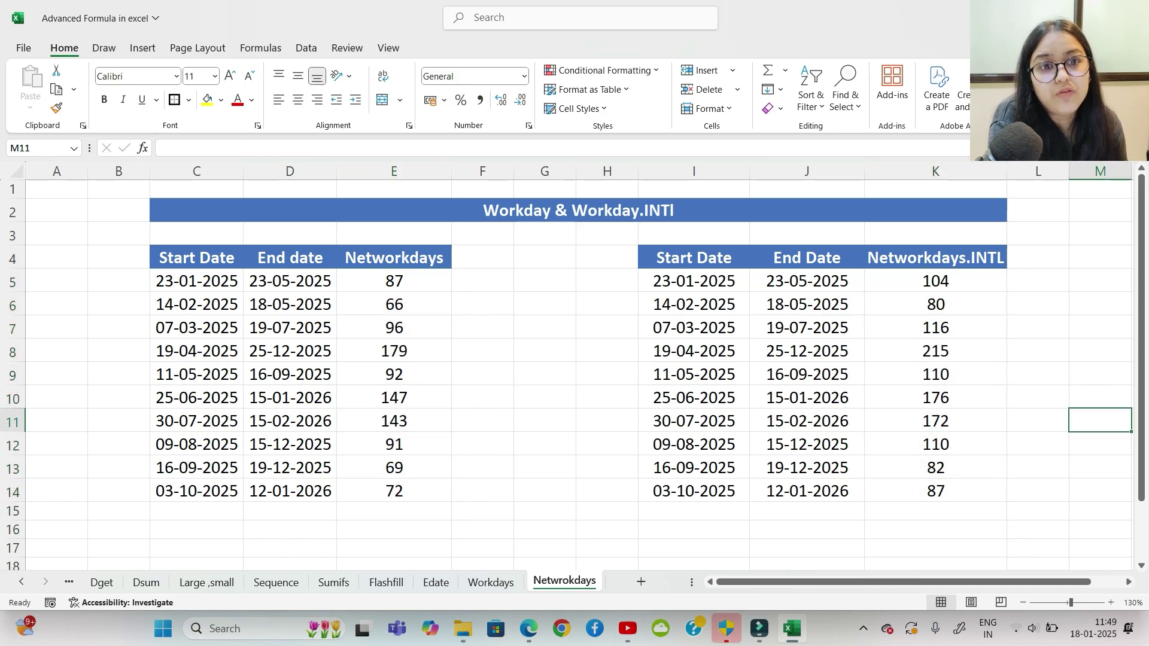
drag(935, 281, 935, 491)
click(1100, 375)
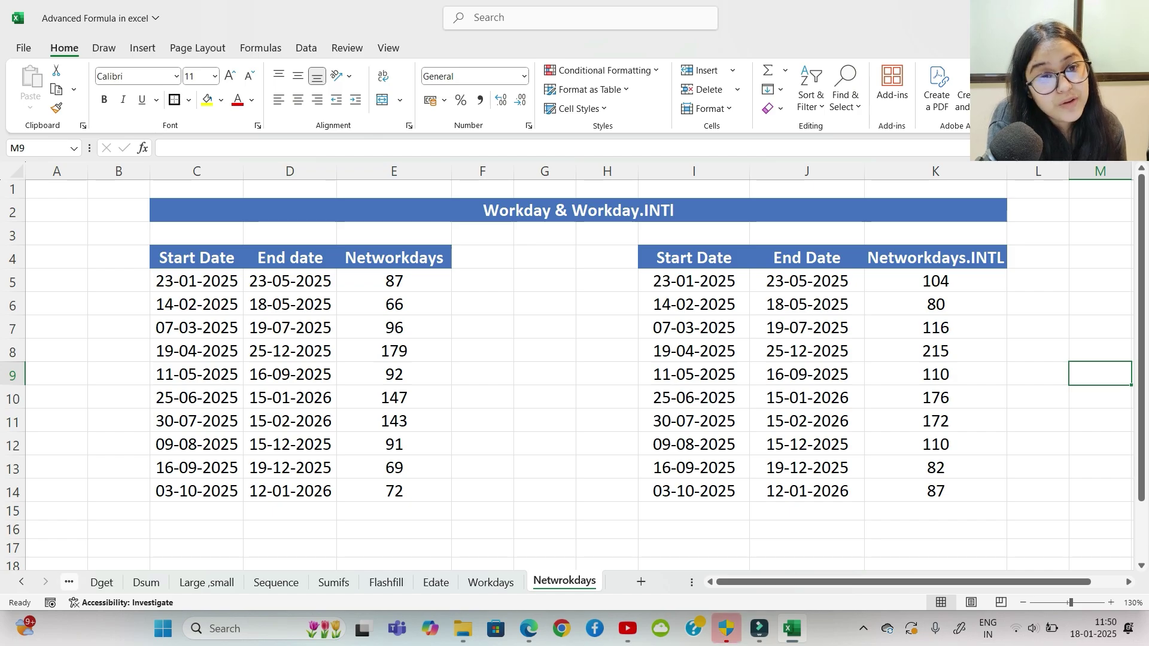
click(69, 583)
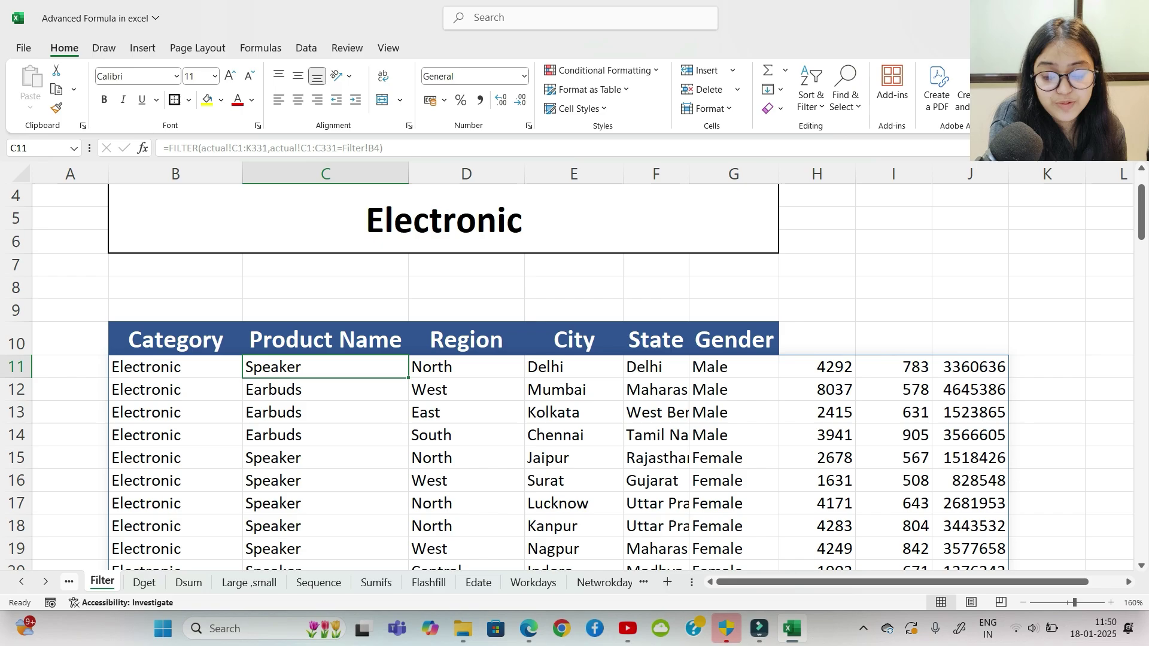